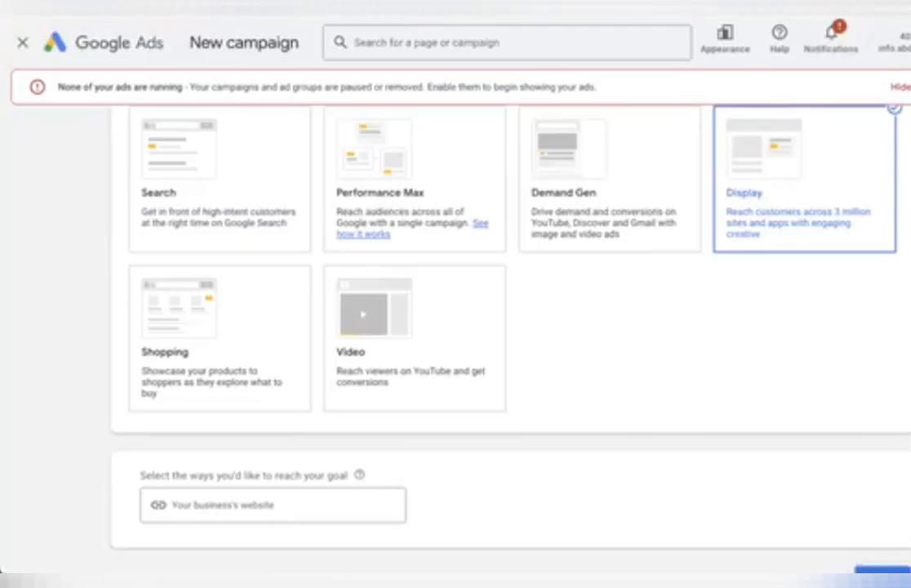
- Search Google for "bata", open the sponsored batabd website and select its web address
type("bata")
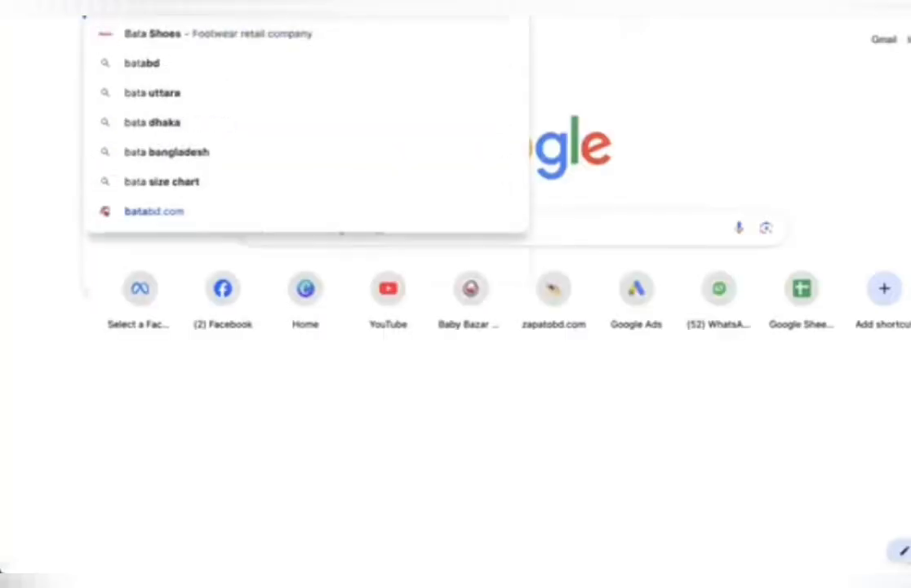
key("Return")
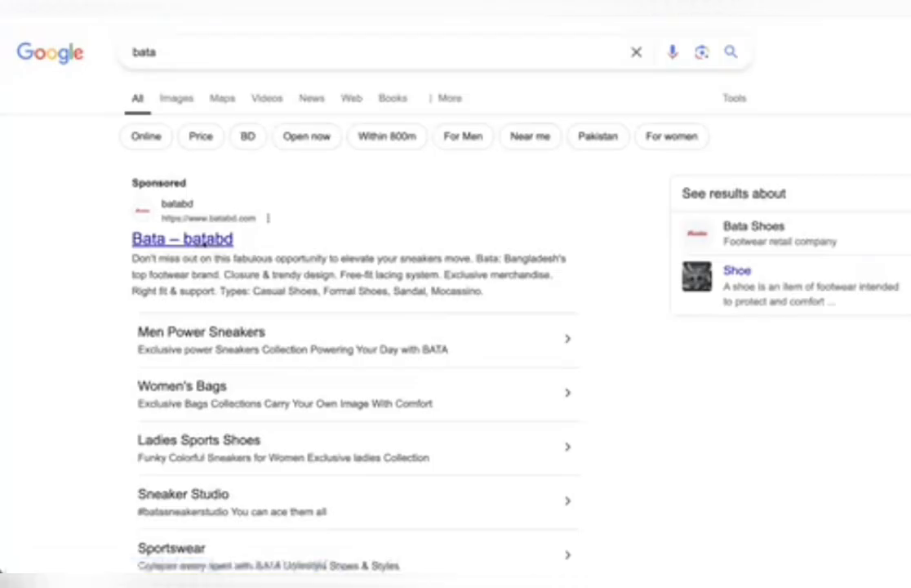
left_click(204, 240)
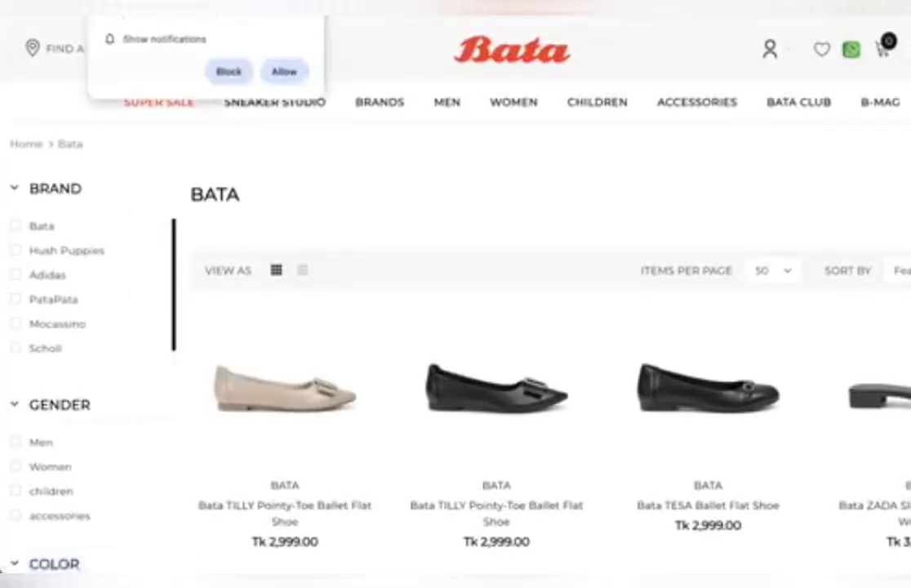
left_click(306, 10)
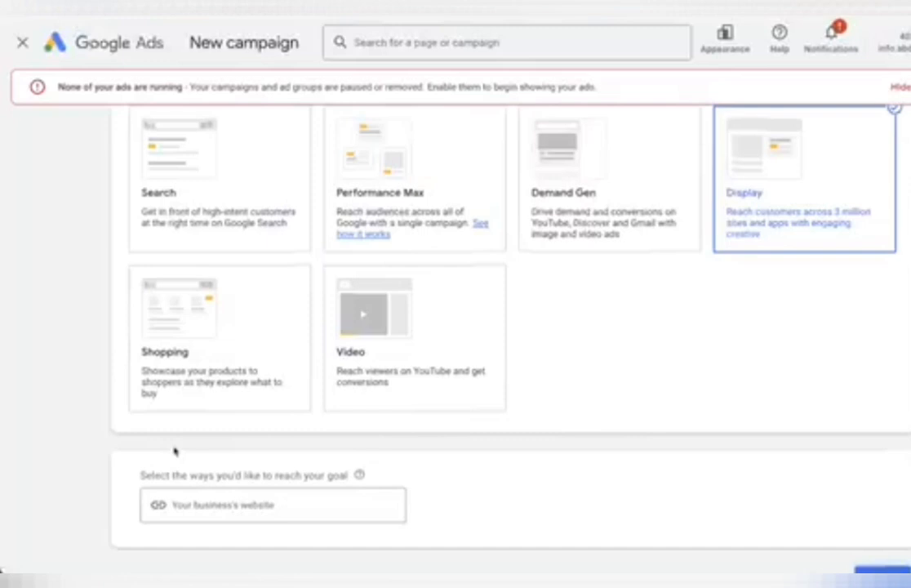
scroll(174, 451, "down", 2)
left_click(180, 415)
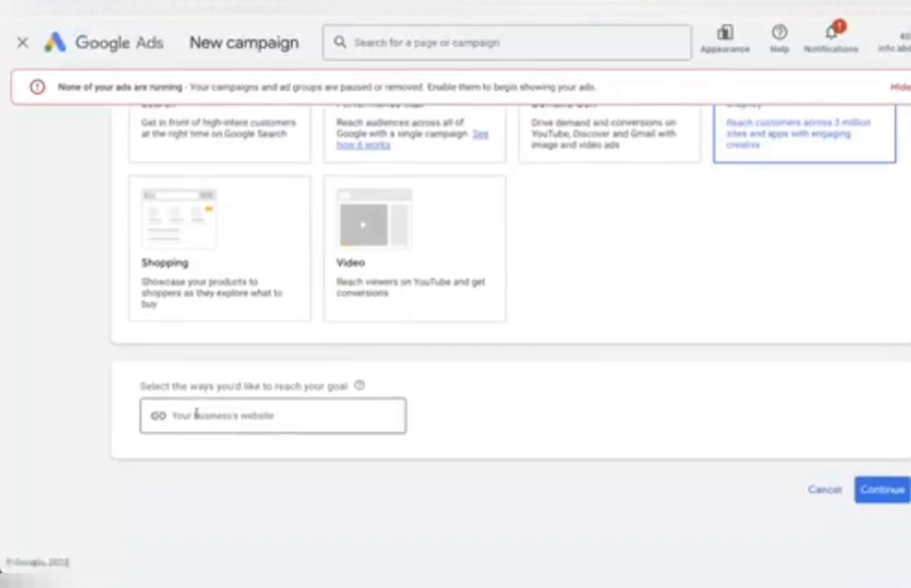
type("https://www.batabd.com/")
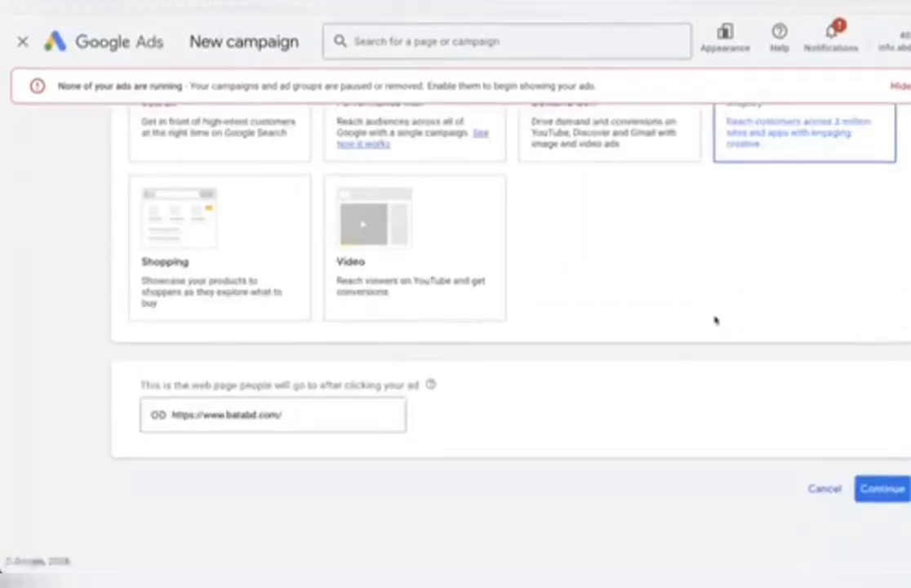
left_click(874, 489)
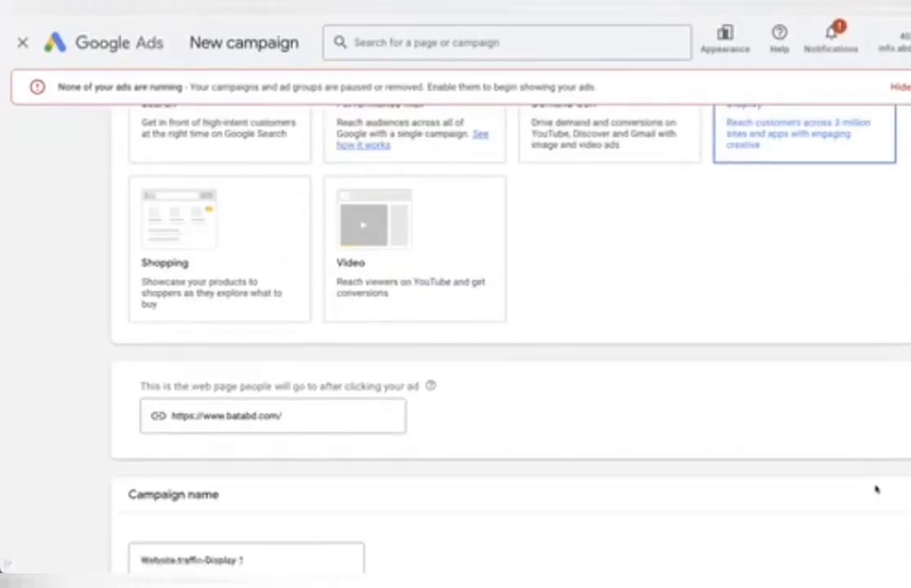
- Replace the trailing 1 in the campaign name with "Ads" and continue to the campaign settings
scroll(877, 489, "down", 2)
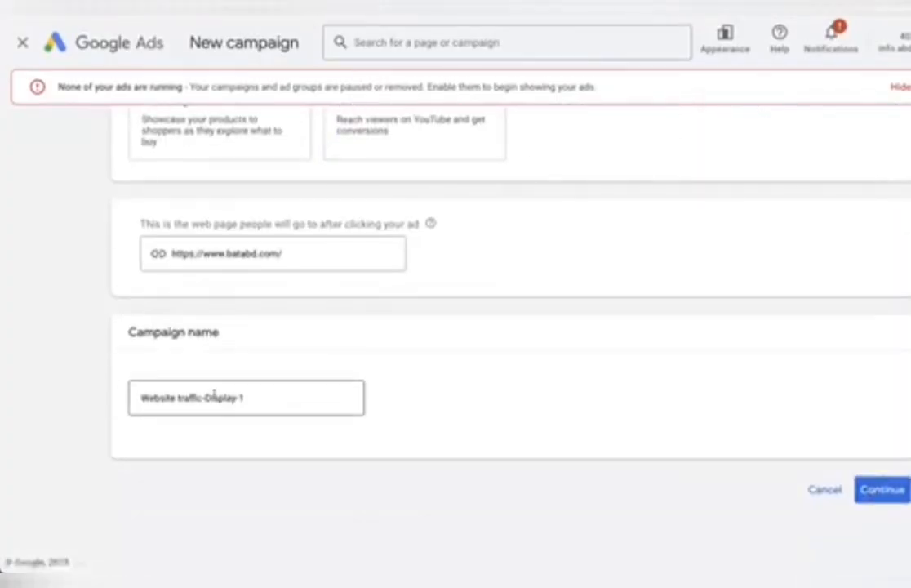
left_click(253, 395)
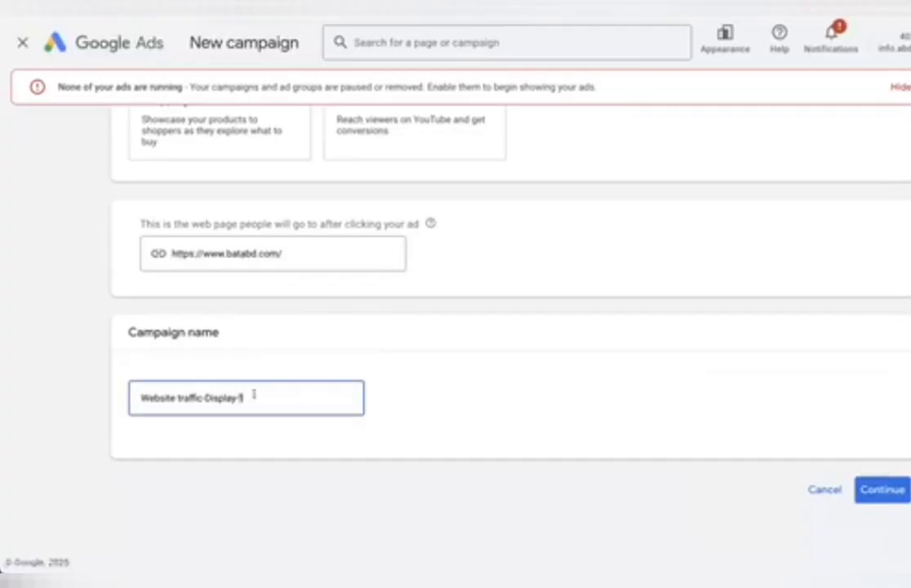
key("BackSpace")
type("Ads")
left_click(862, 489)
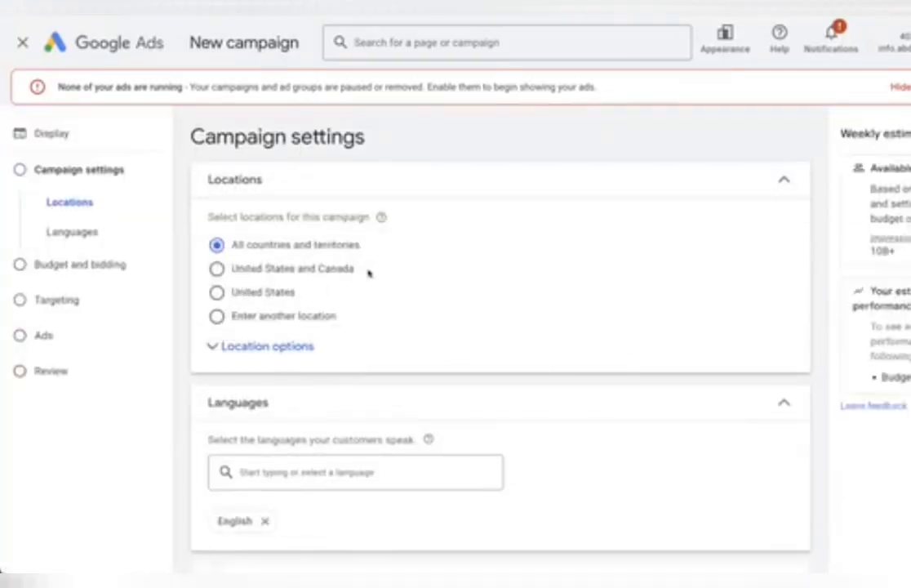
- Restrict the campaign's locations to a custom one by including Dhaka Division, Bangladesh
left_click(267, 315)
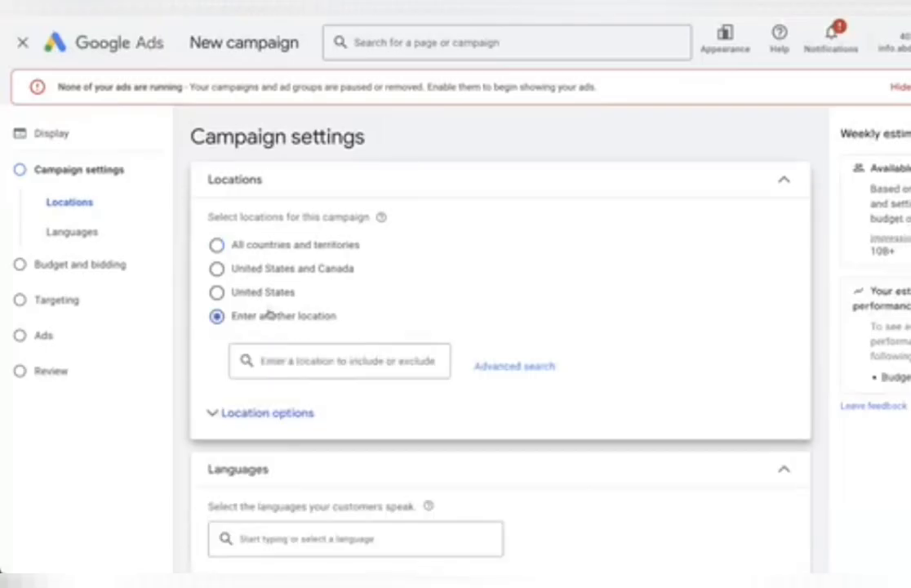
scroll(267, 315, "down", 1)
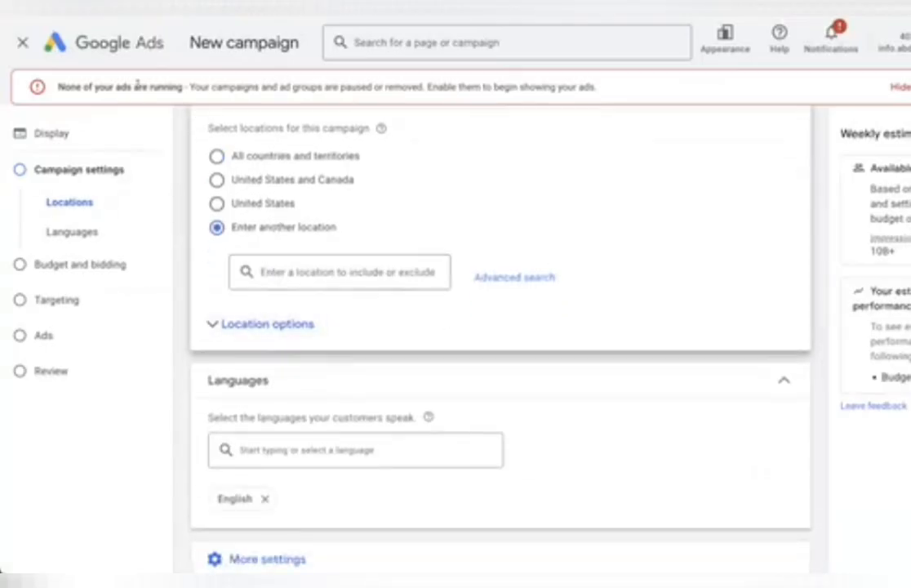
left_click(304, 272)
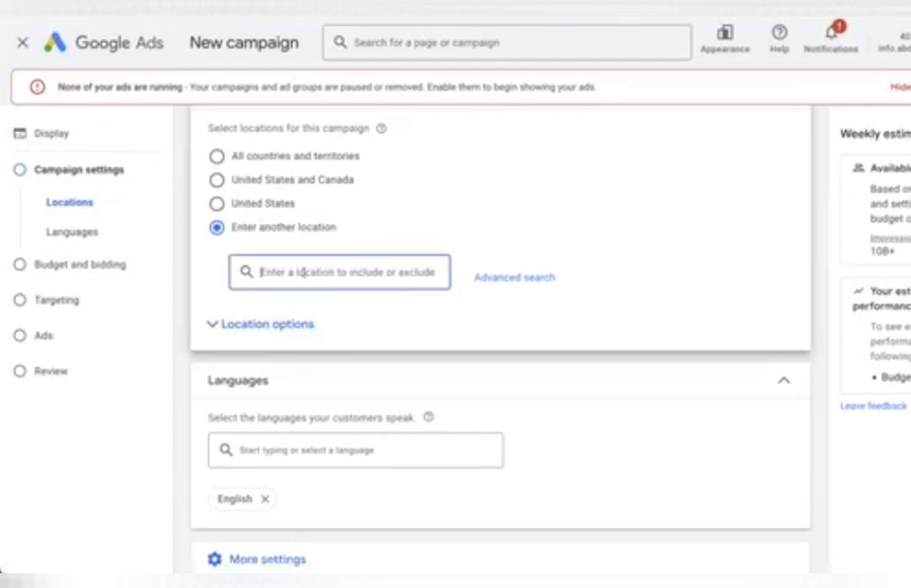
type("dhaka")
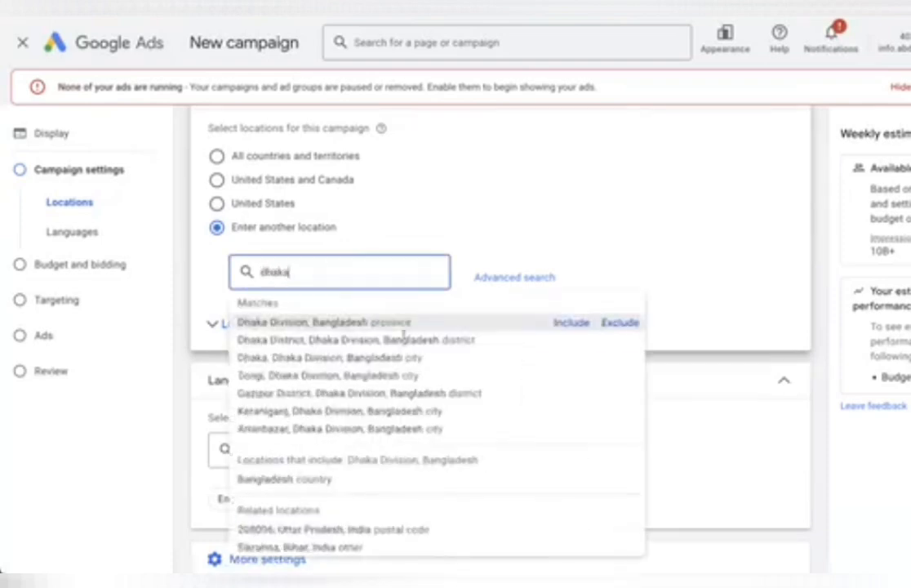
left_click(571, 322)
- Add Bengali to the customer languages alongside English
scroll(315, 216, "down", 1)
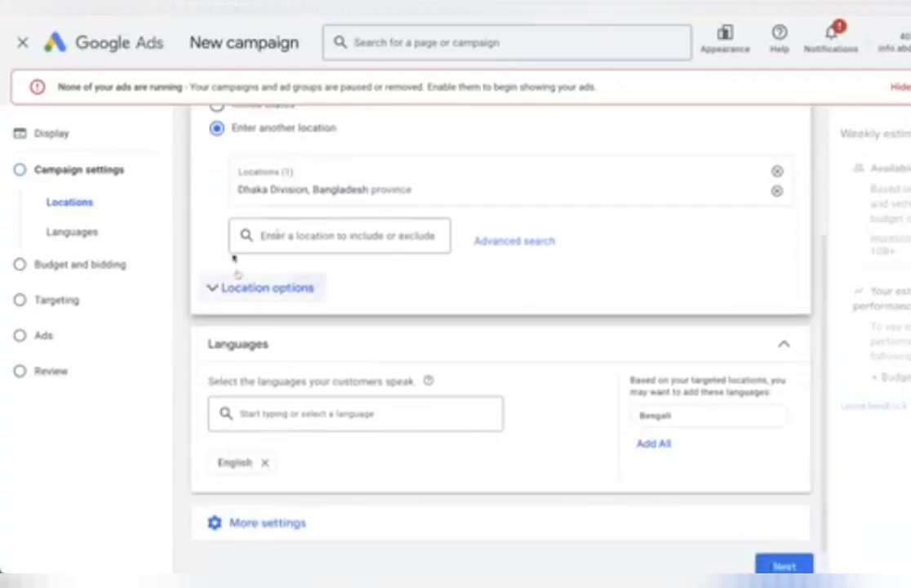
scroll(384, 231, "down", 1)
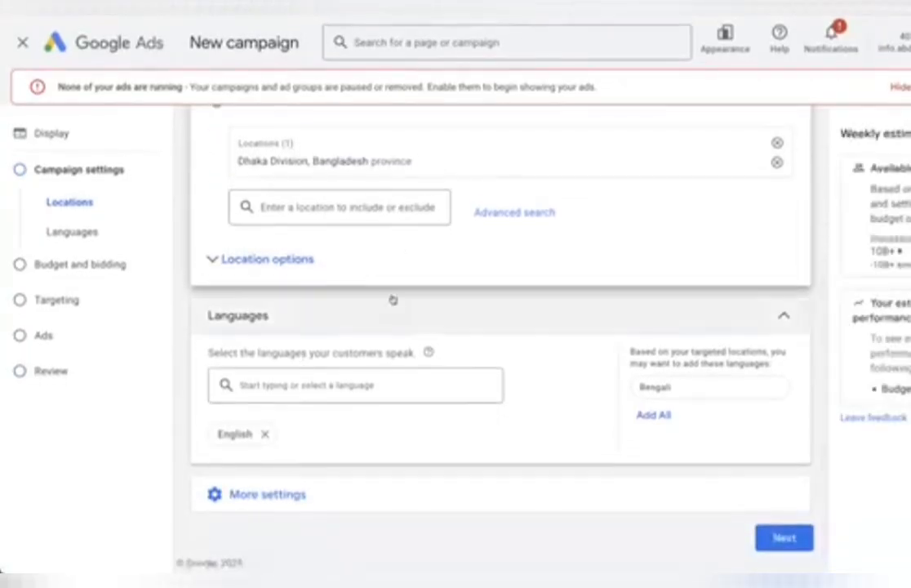
left_click(300, 385)
type("be")
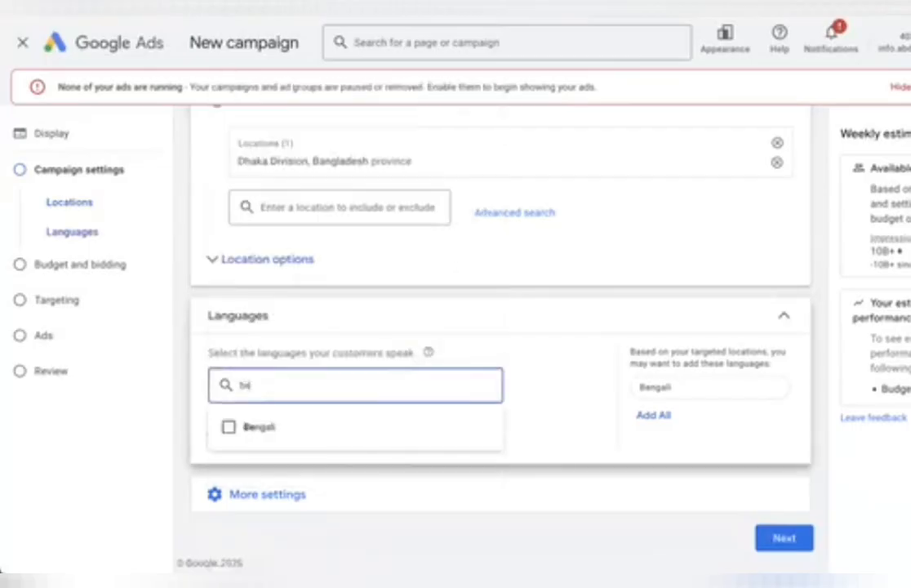
left_click(261, 427)
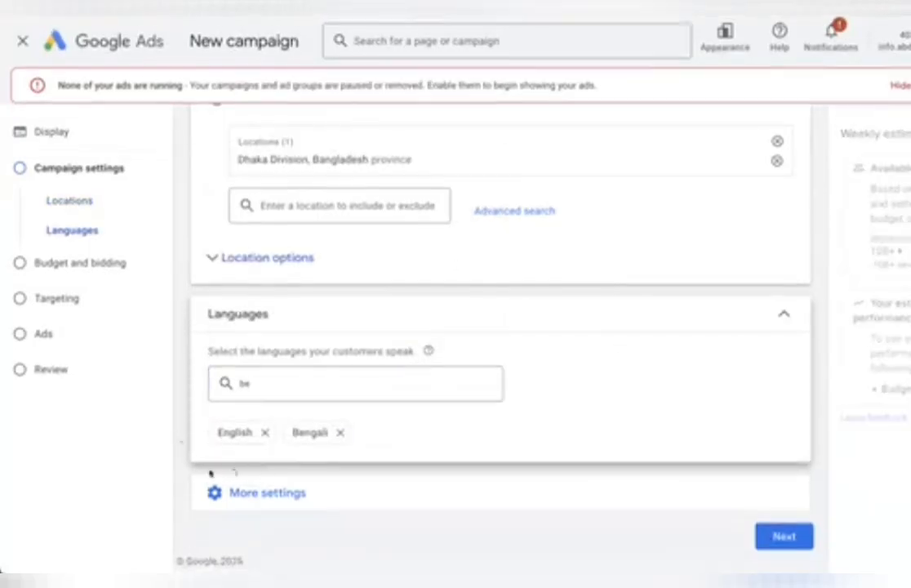
- Switch the device setting to specific targeting, examine its options, and restore it to show on all devices
left_click(233, 493)
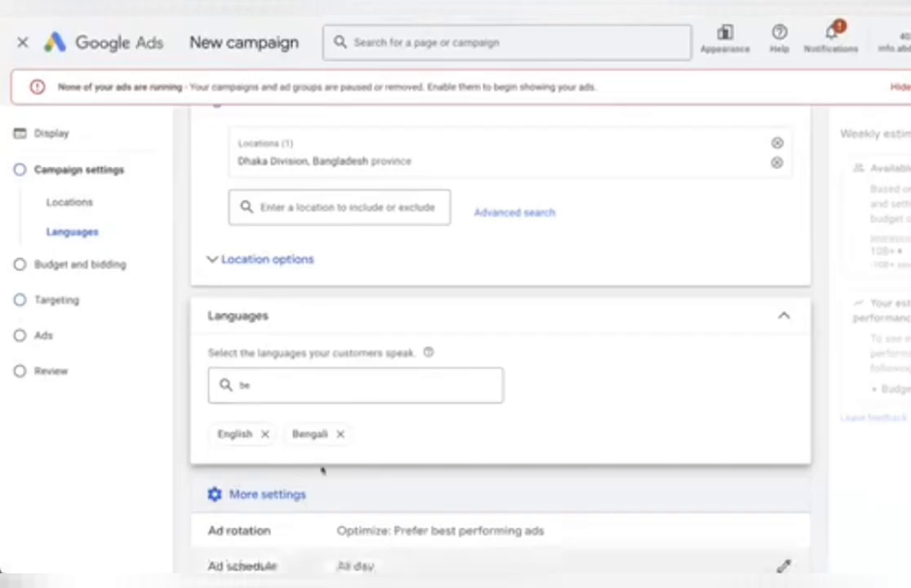
scroll(317, 466, "down", 3)
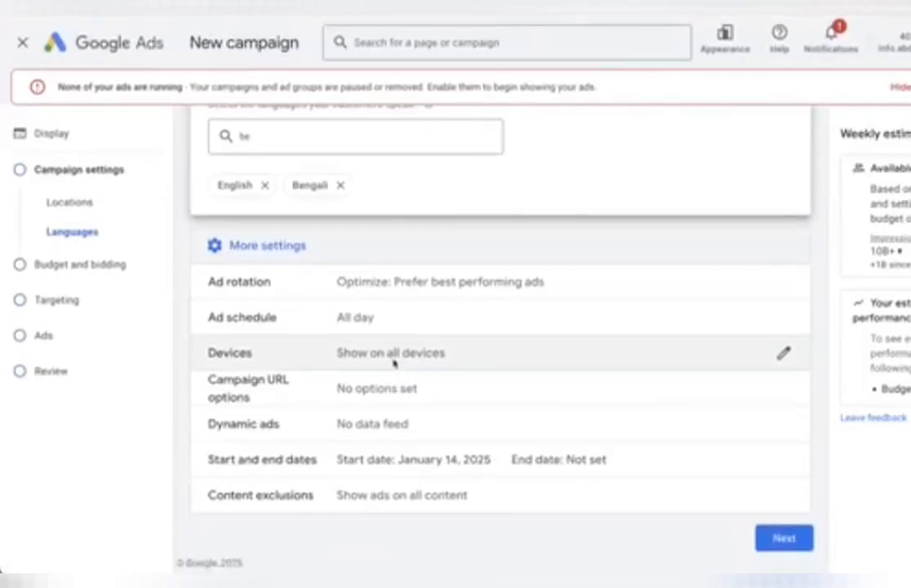
left_click(393, 363)
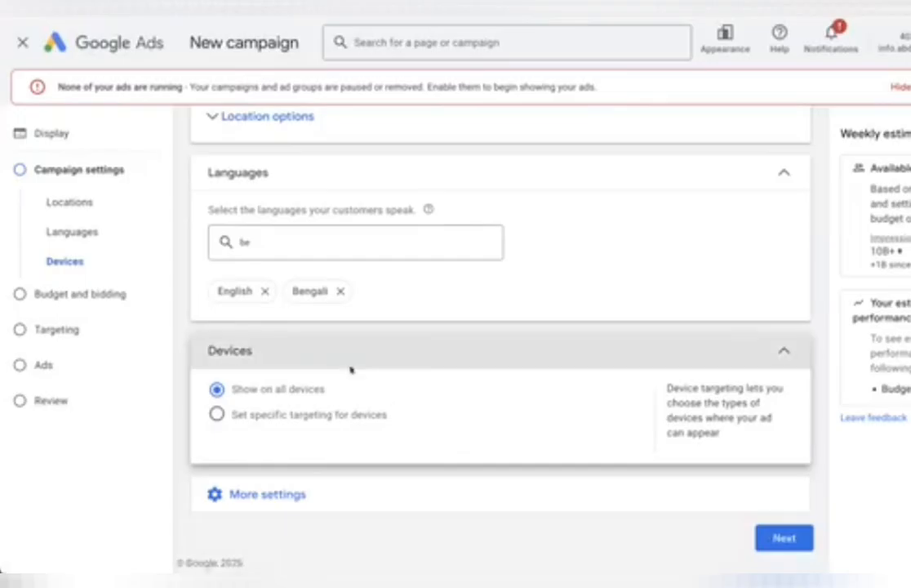
left_click(248, 416)
scroll(247, 418, "down", 3)
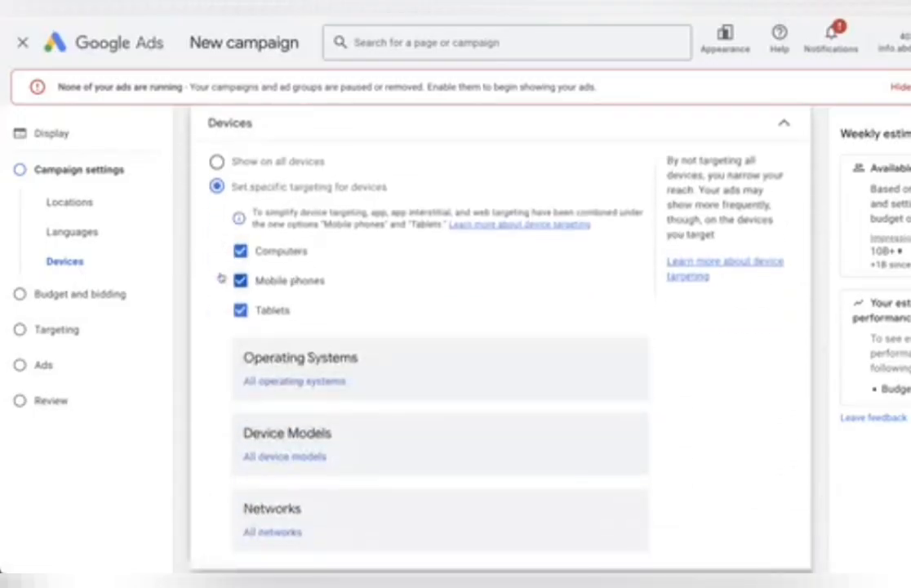
scroll(447, 369, "down", 2)
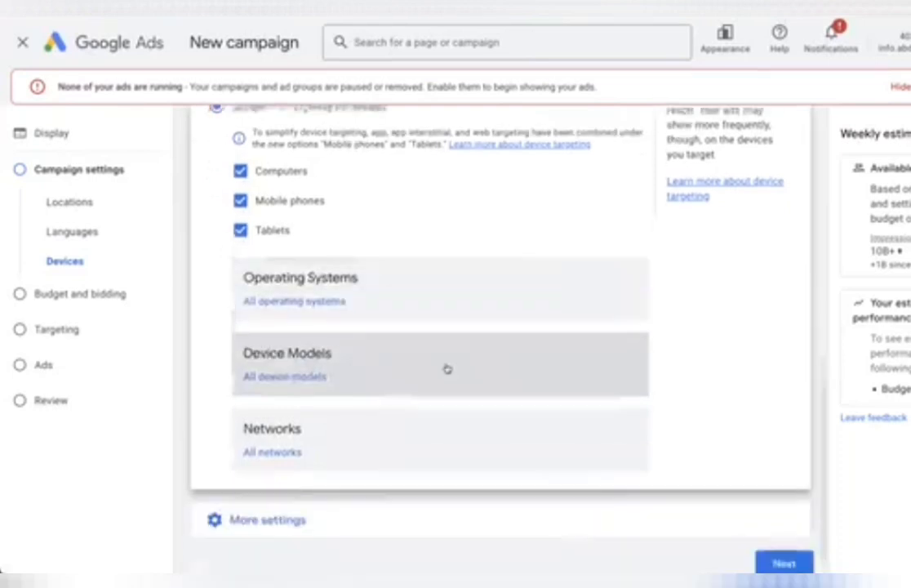
scroll(372, 285, "up", 3)
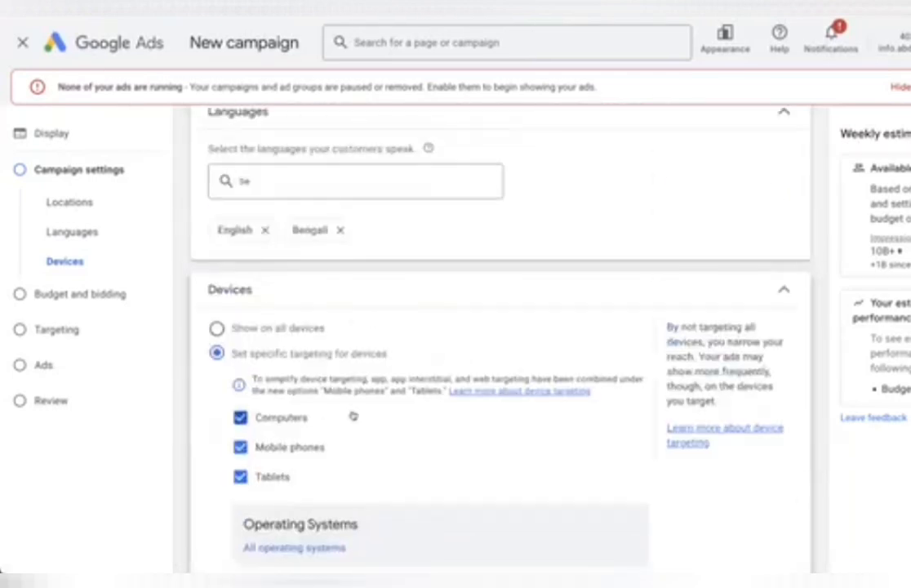
scroll(211, 363, "down", 1)
left_click(217, 264)
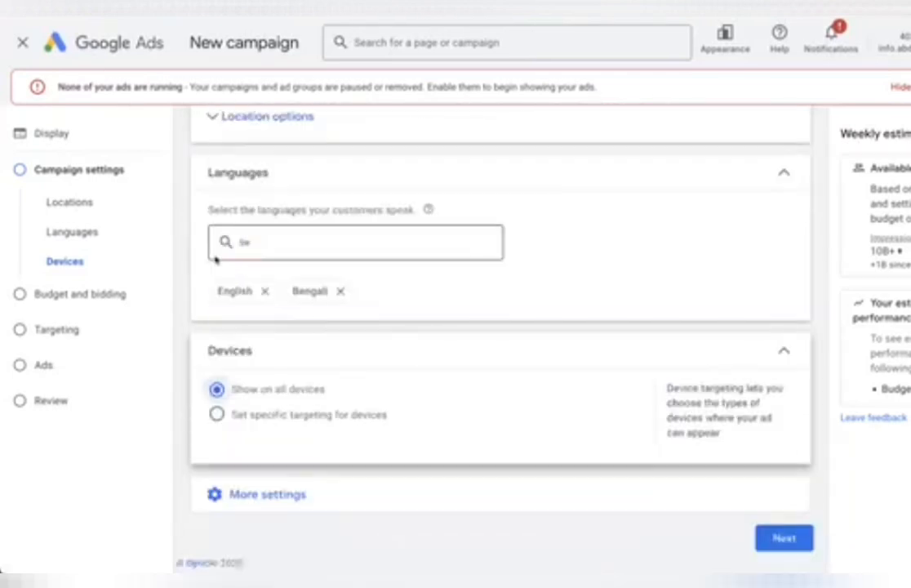
left_click(493, 369)
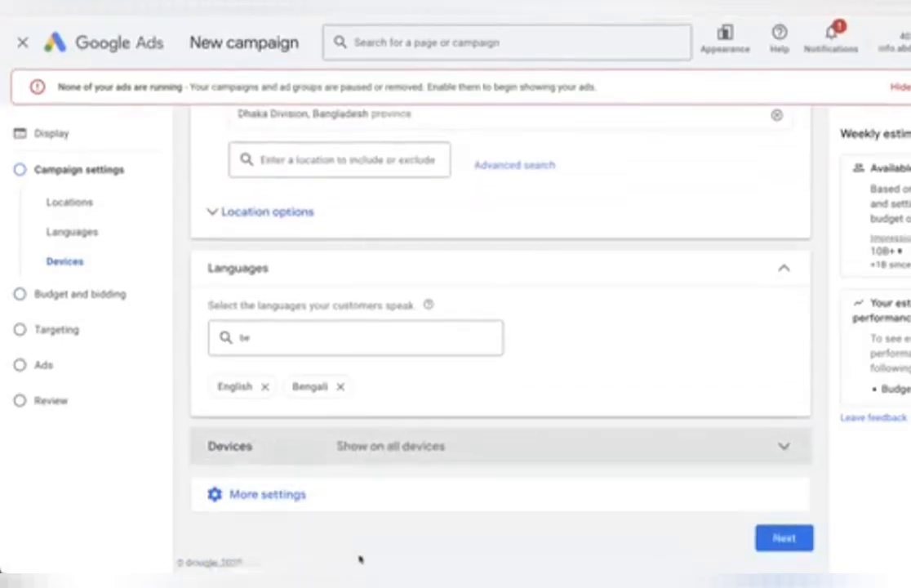
- Set the campaign's start date to Jan 15, 2025 in the additional campaign settings
left_click(236, 494)
scroll(235, 496, "down", 2)
scroll(235, 496, "down", 2)
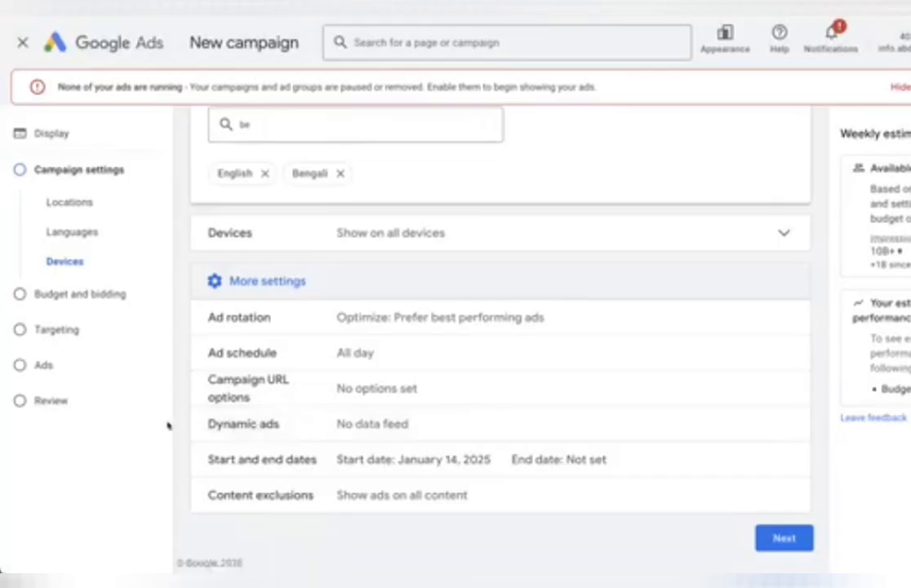
left_click_drag(169, 425, 280, 426)
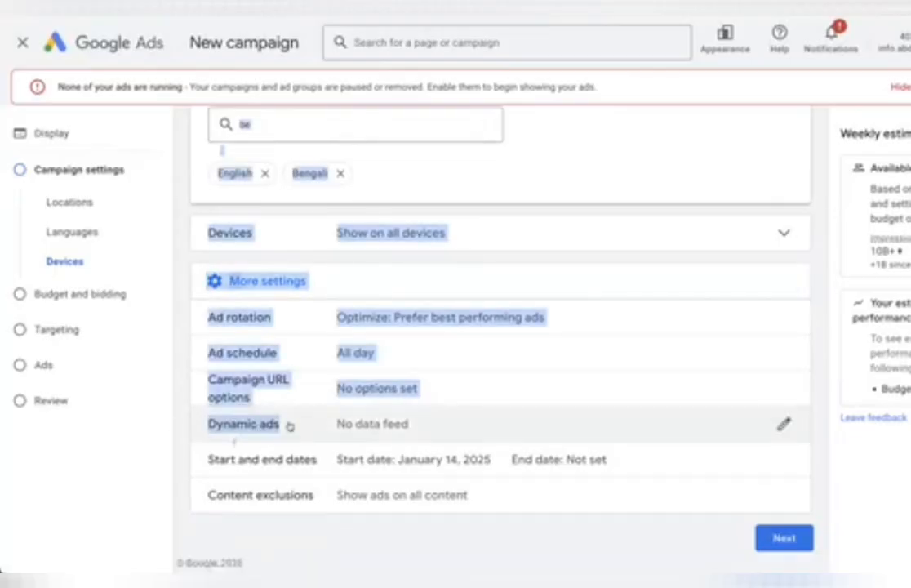
left_click(155, 437)
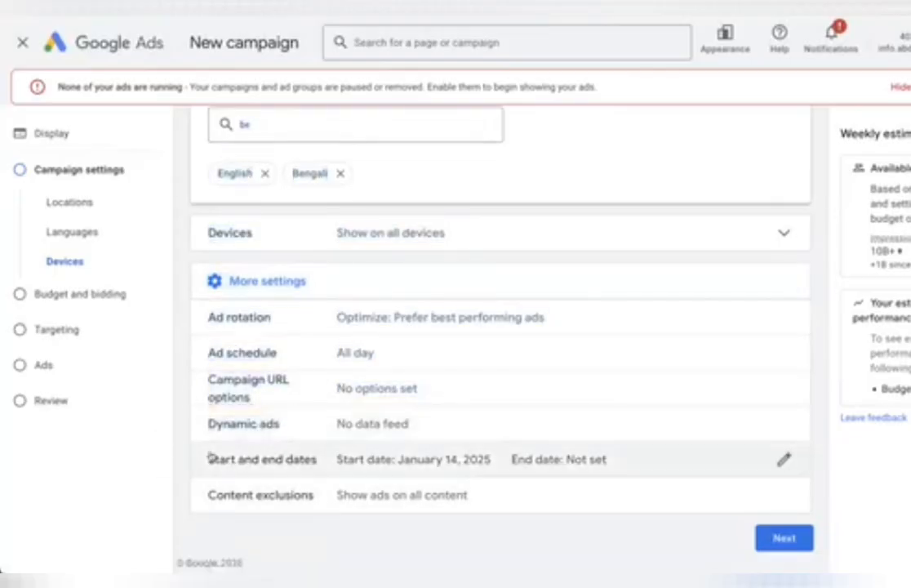
left_click(352, 456)
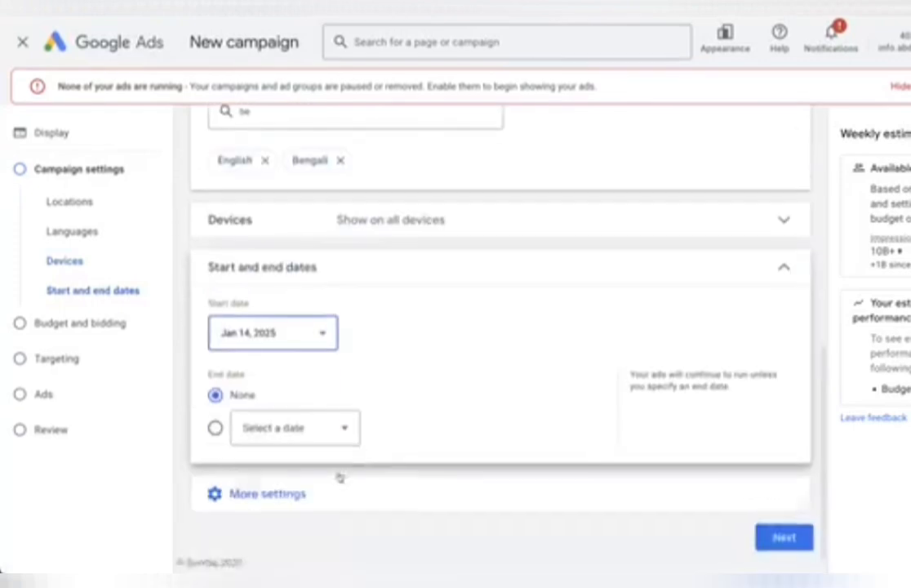
left_click(269, 327)
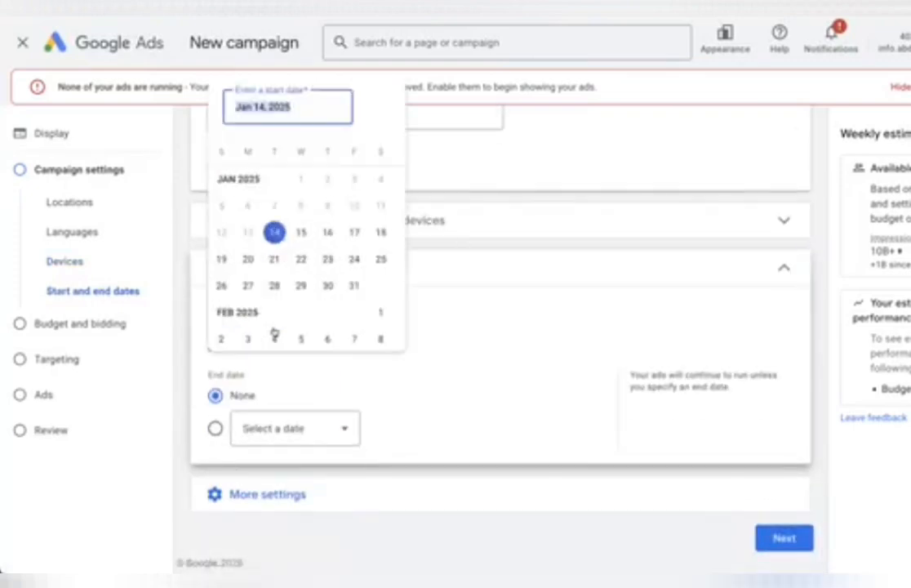
left_click(301, 231)
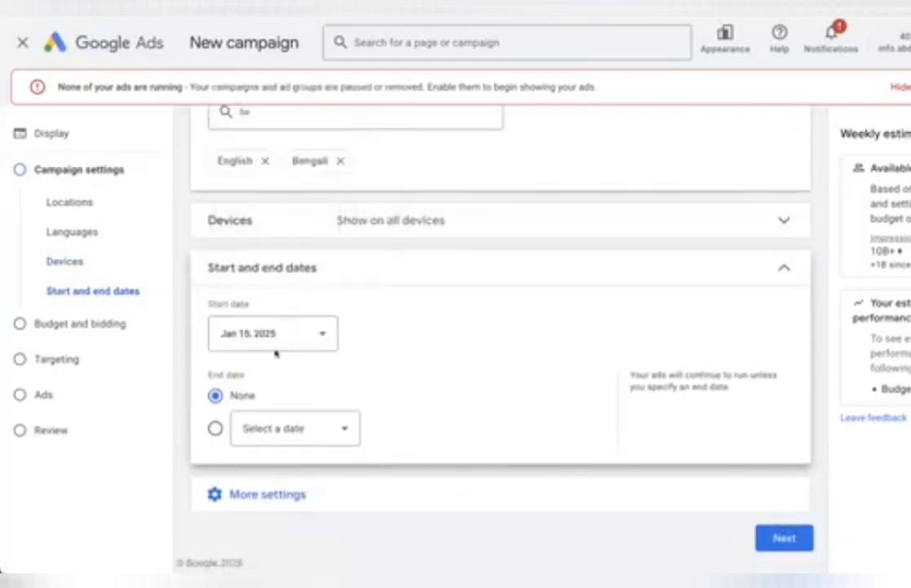
- Give the campaign a specific end date of Jan 25, 2025
left_click(214, 425)
left_click(292, 429)
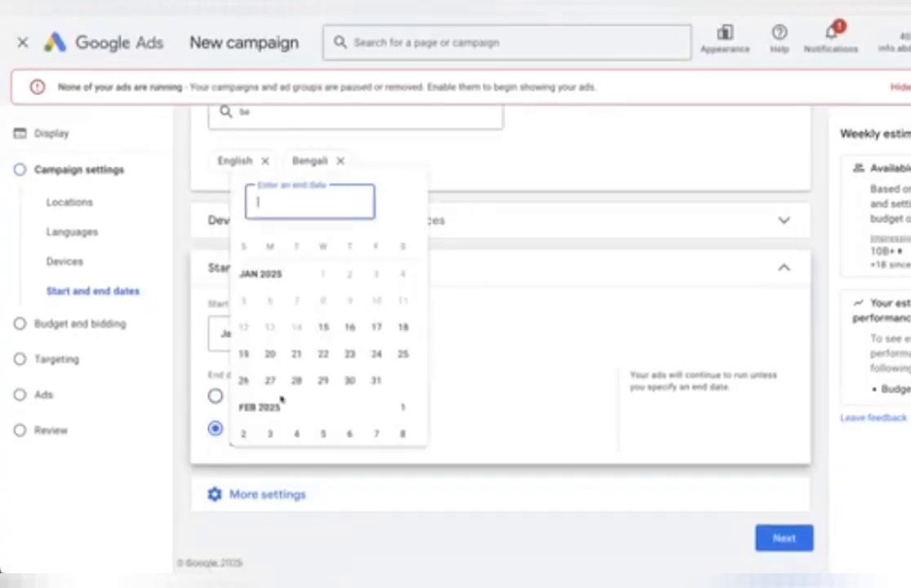
scroll(332, 368, "down", 3)
scroll(333, 368, "down", 15)
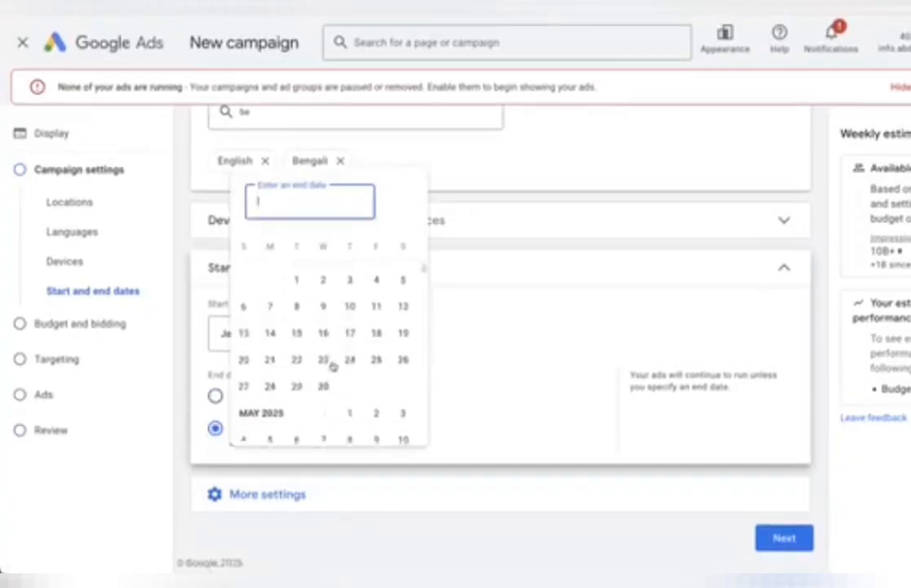
scroll(333, 366, "down", 2)
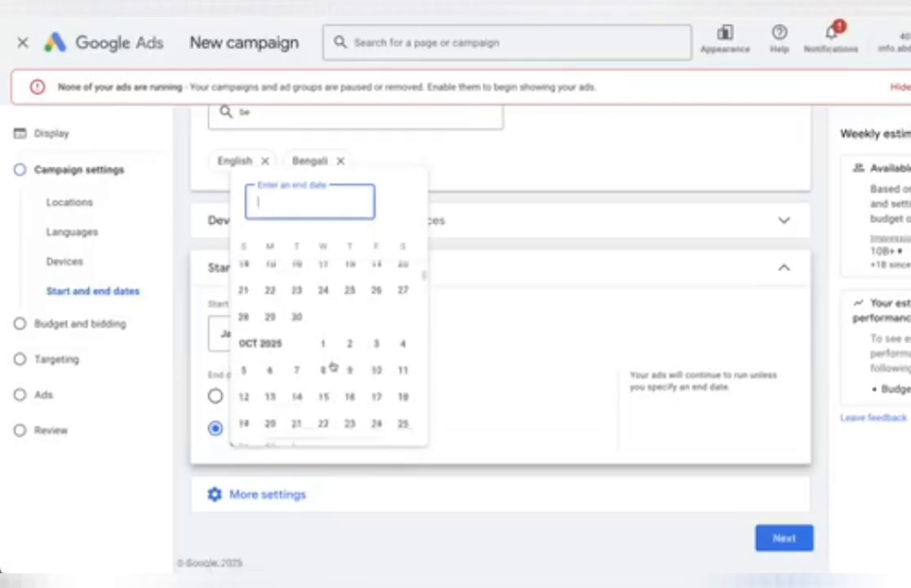
scroll(332, 367, "up", 15)
scroll(333, 367, "down", 12)
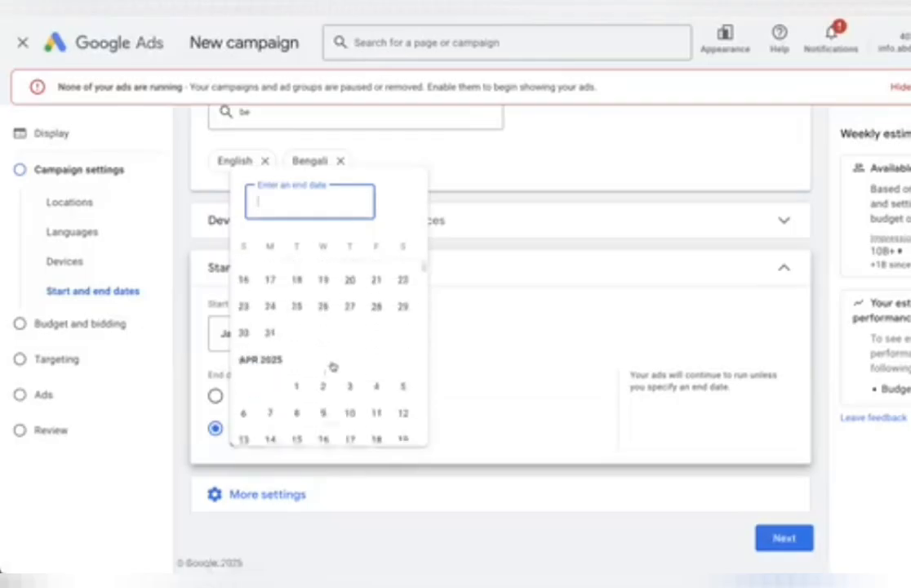
scroll(332, 367, "up", 12)
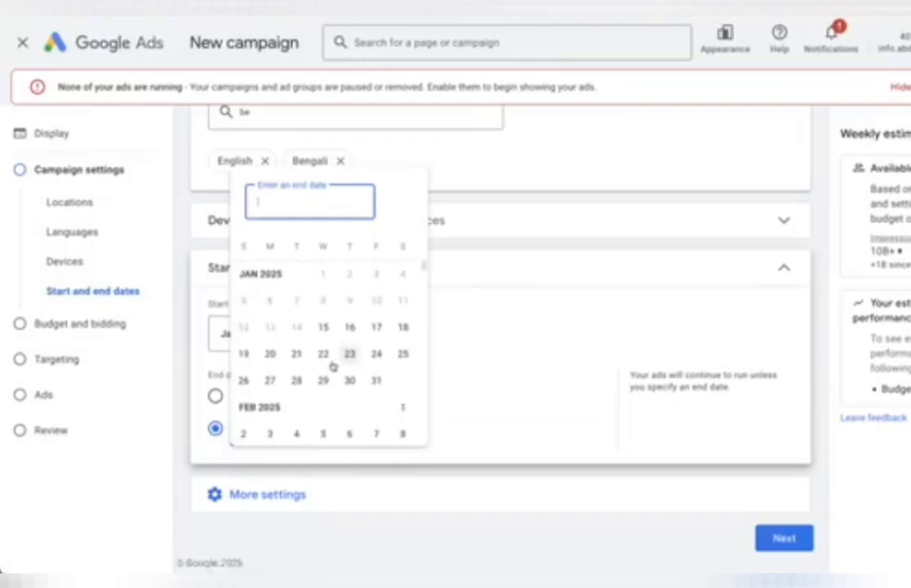
scroll(333, 366, "down", 2)
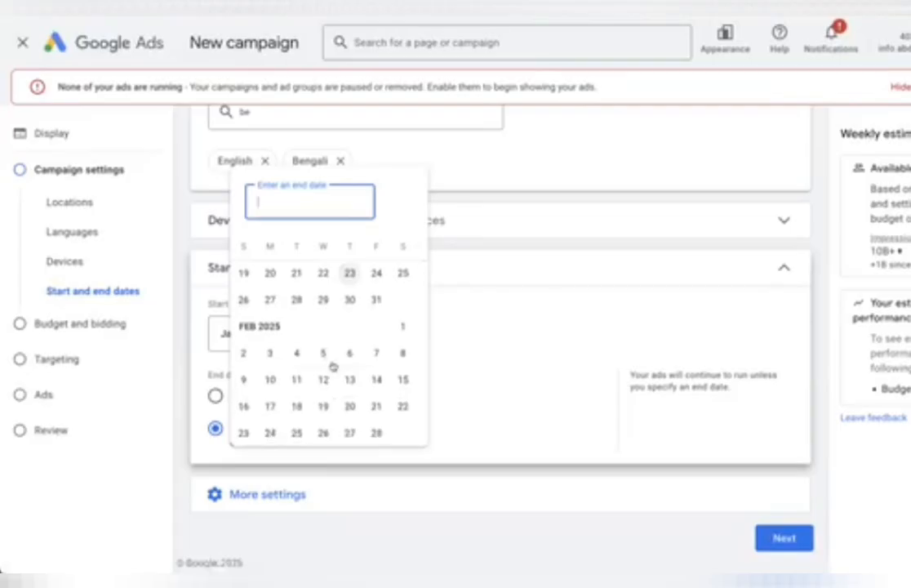
scroll(332, 367, "up", 2)
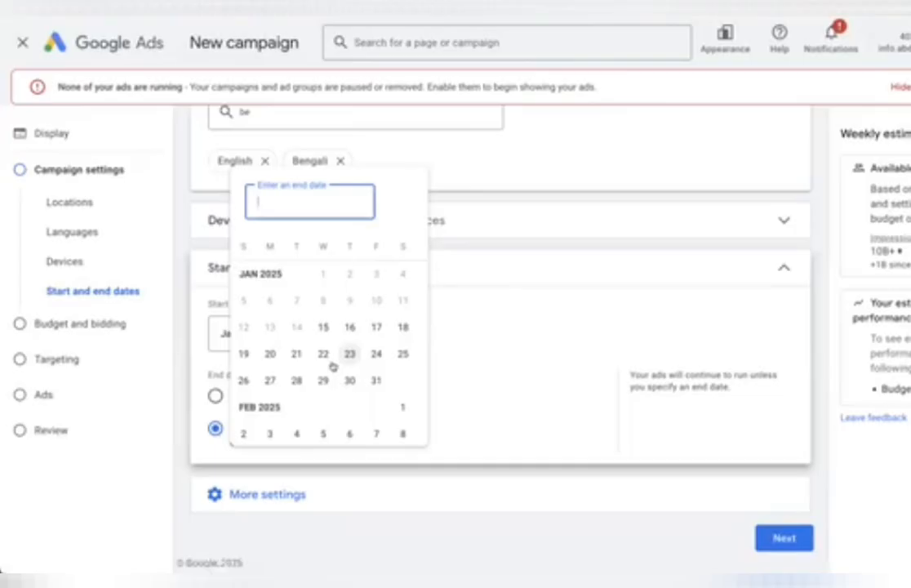
scroll(331, 366, "down", 4)
scroll(337, 366, "up", 4)
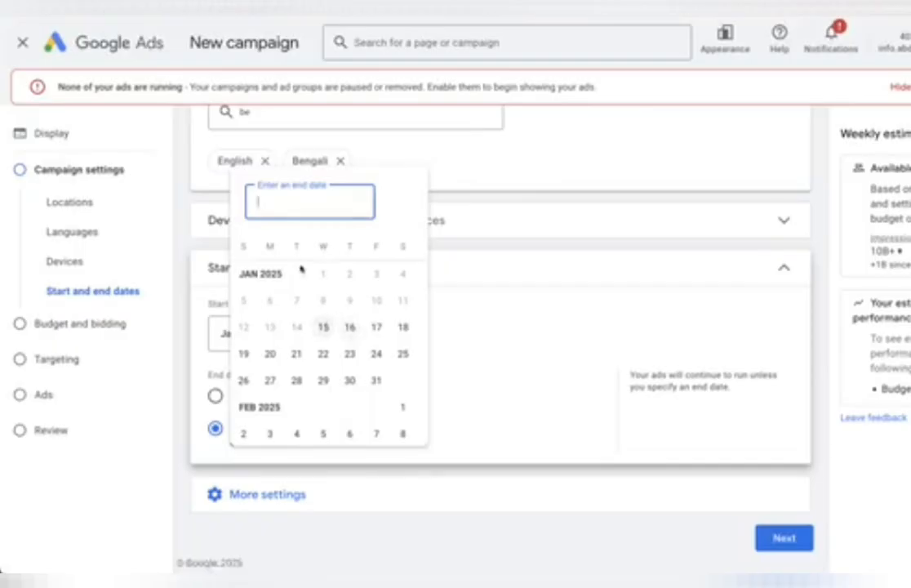
left_click(348, 380)
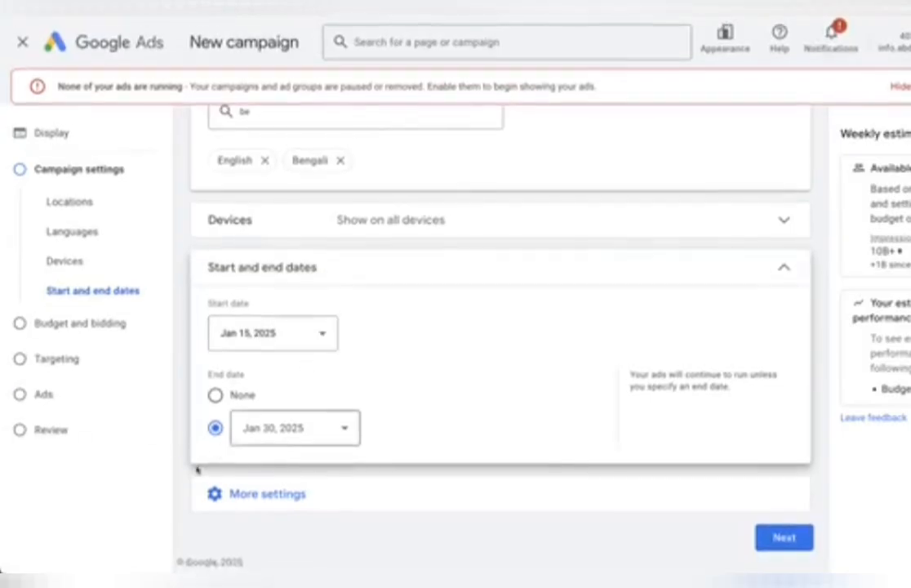
left_click(281, 438)
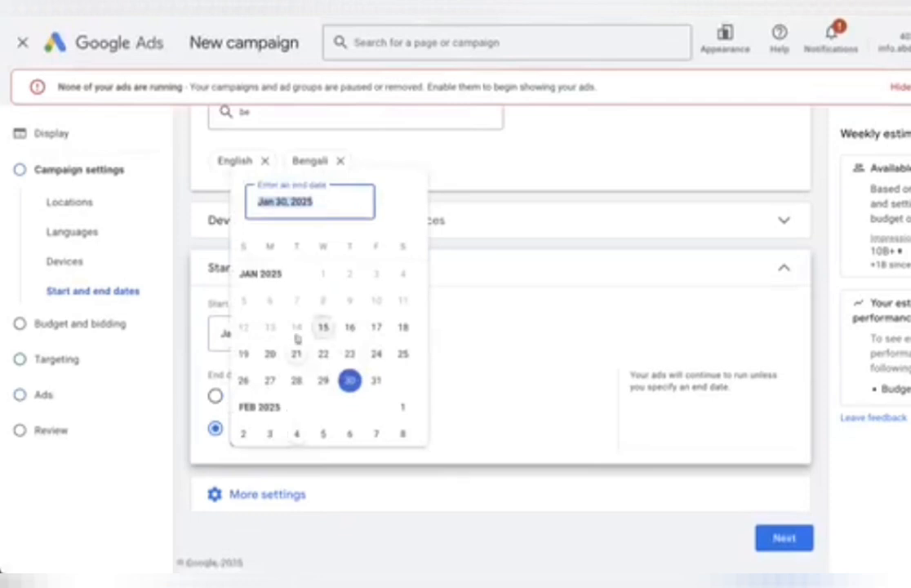
left_click(401, 353)
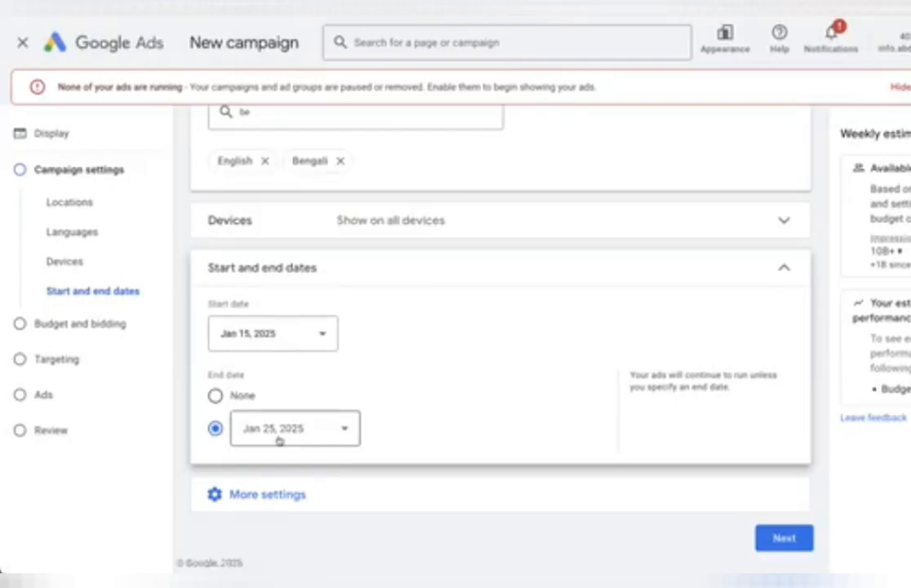
- Expand the additional campaign settings and review the configured locations, languages and dates
left_click(282, 494)
scroll(329, 462, "down", 2)
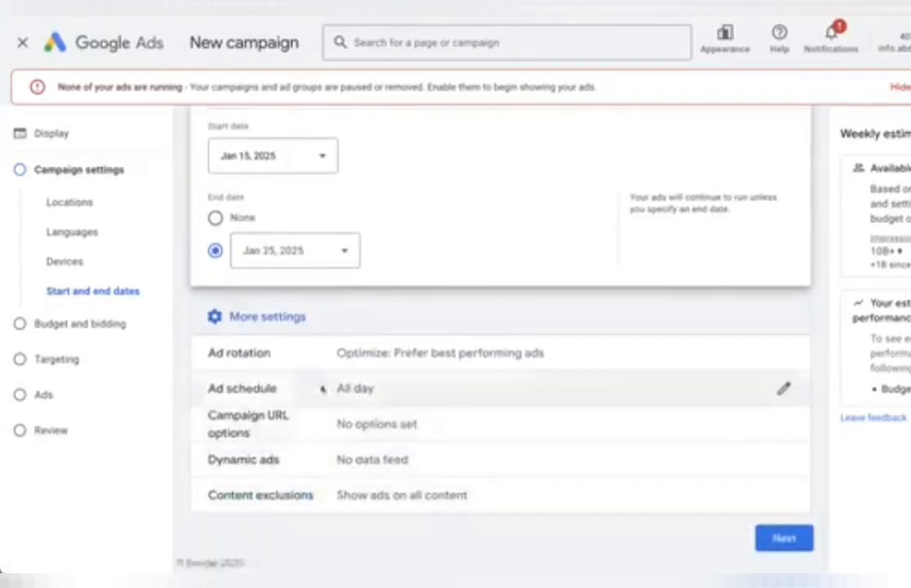
scroll(208, 465, "up", 10)
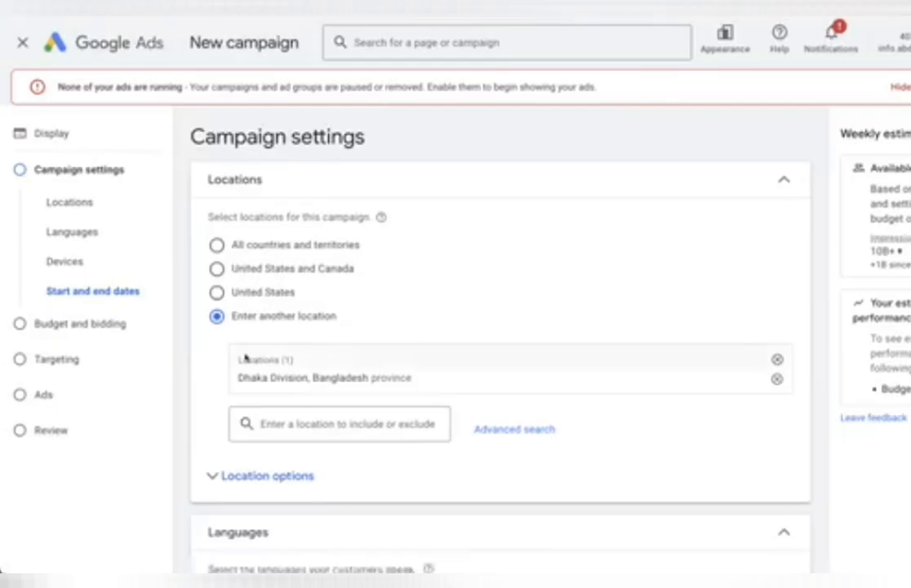
scroll(245, 358, "down", 1)
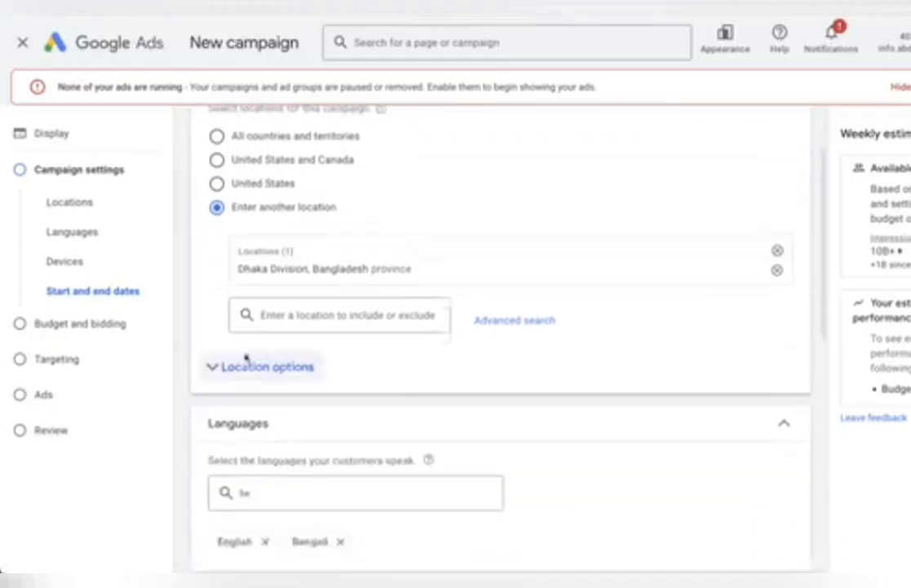
scroll(340, 380, "down", 1)
scroll(340, 381, "down", 2)
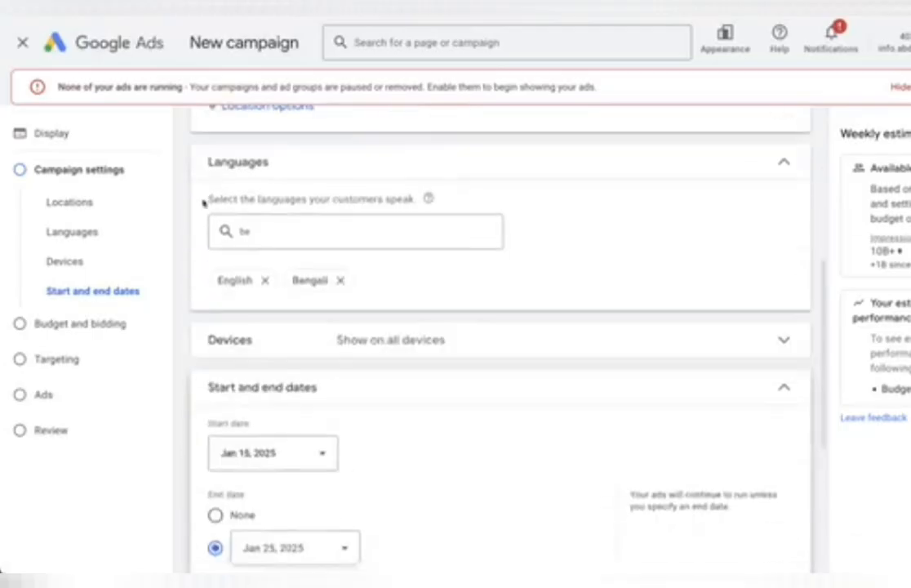
- Clear the leftover search text from the customer language search and close its list of choices
left_click(265, 236)
key("BackSpace")
key("BackSpace")
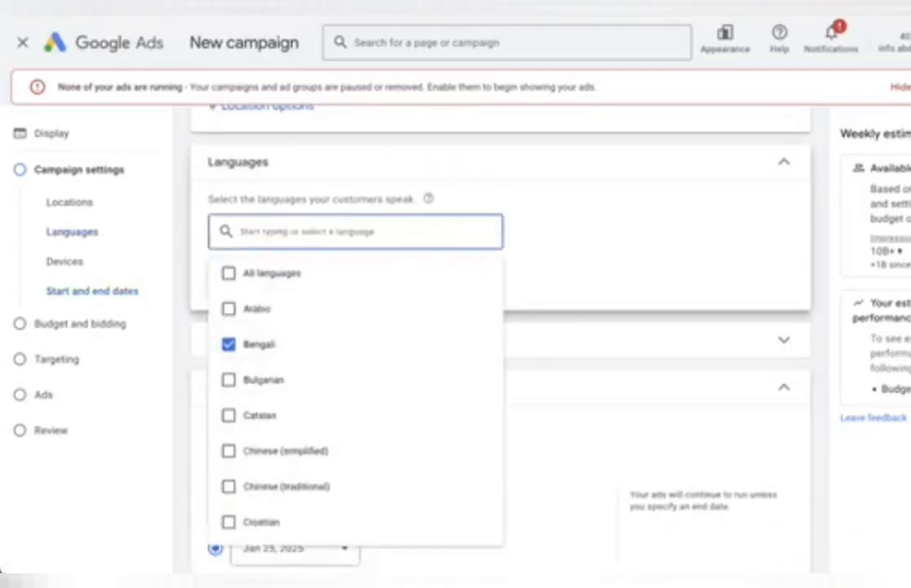
left_click(173, 235)
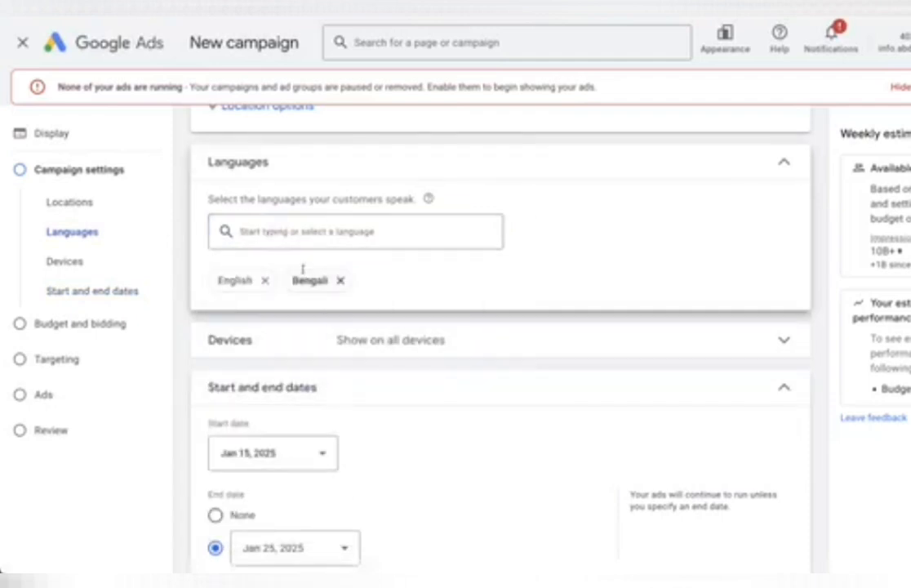
- Switch devices to specific targeting and limit it to mobile phones by deselecting Computers and Tablets
scroll(302, 270, "down", 2)
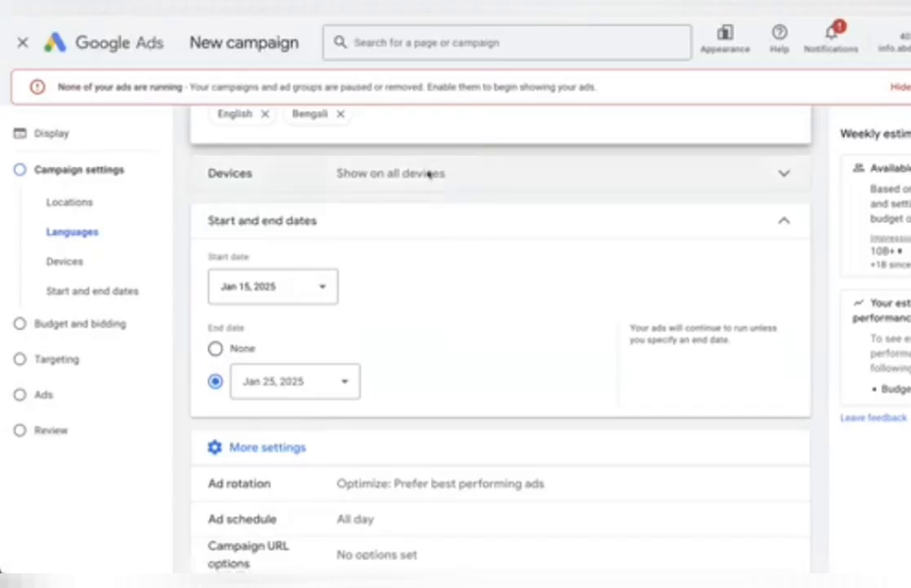
left_click(360, 173)
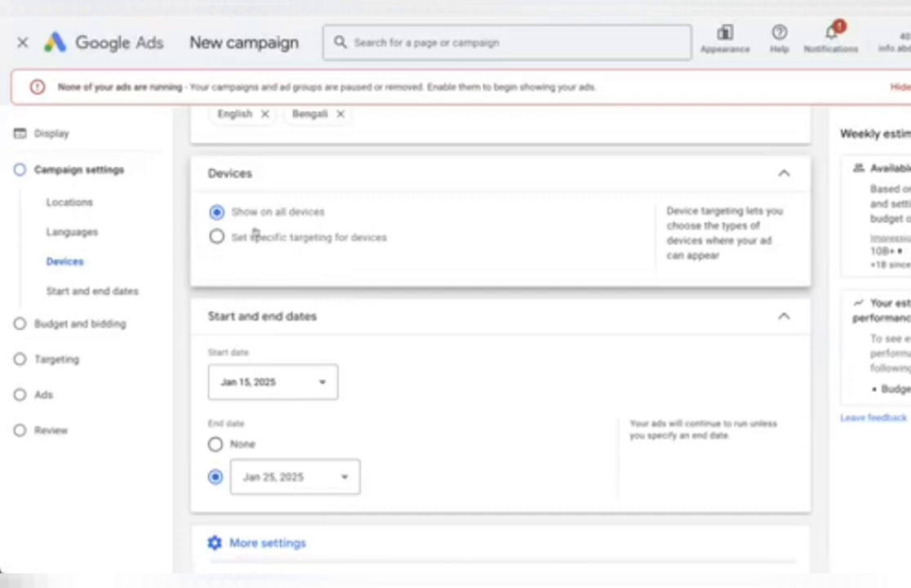
left_click(216, 237)
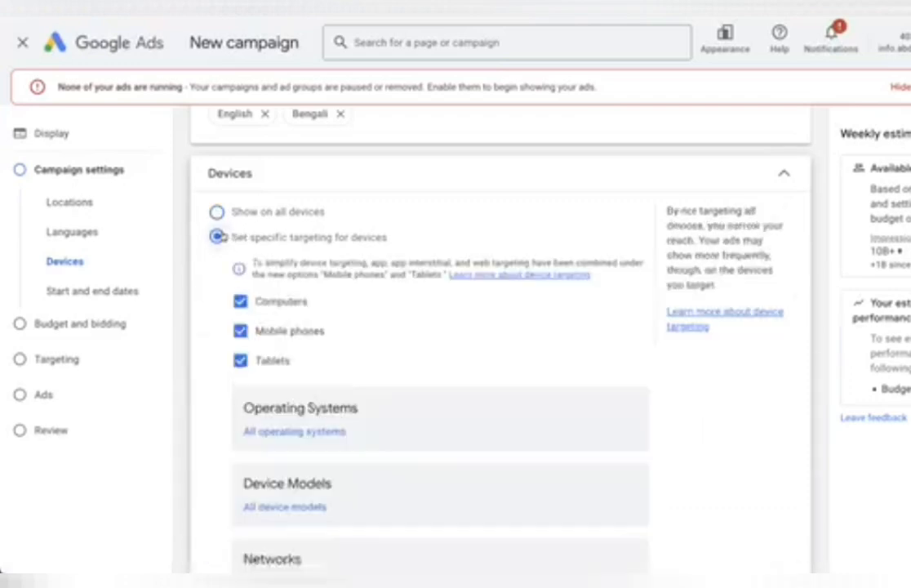
scroll(224, 236, "down", 2)
left_click(240, 169)
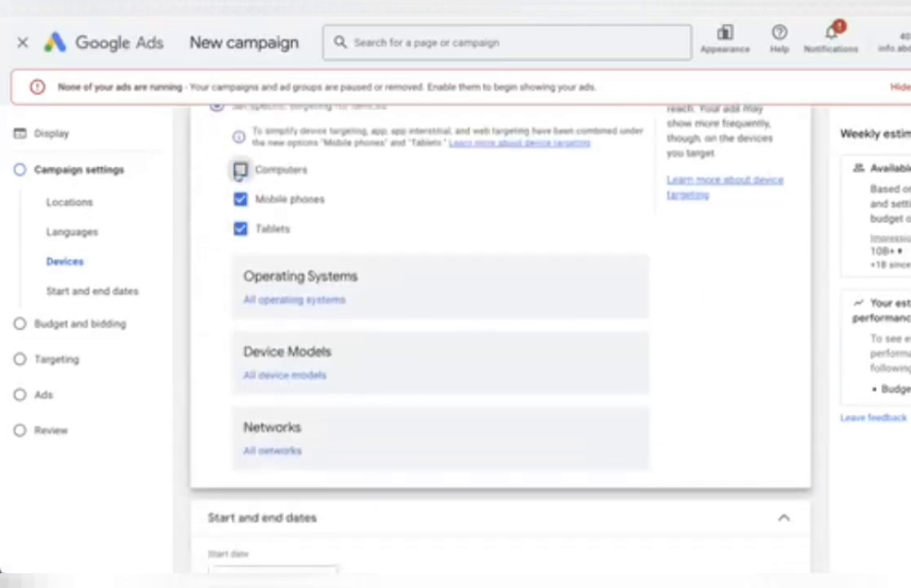
left_click(229, 233)
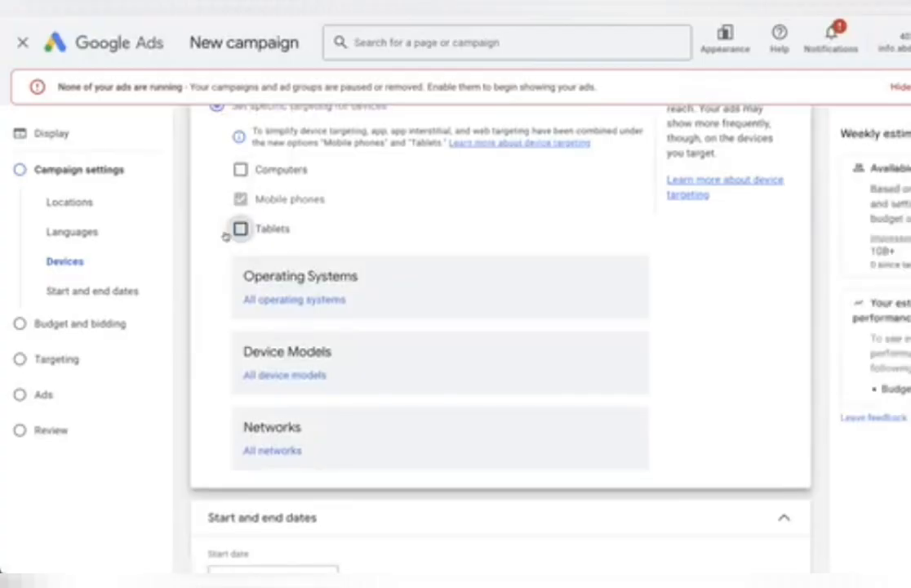
- Examine the iOS, Android and Windows Phone device model choices, trying Apple under iOS, and cancel the selection
scroll(225, 236, "down", 1)
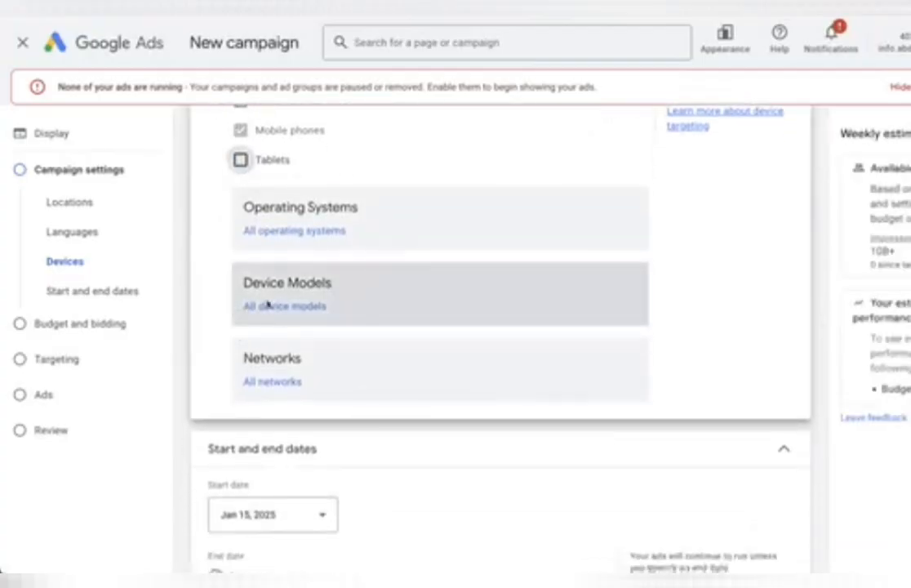
left_click(268, 304)
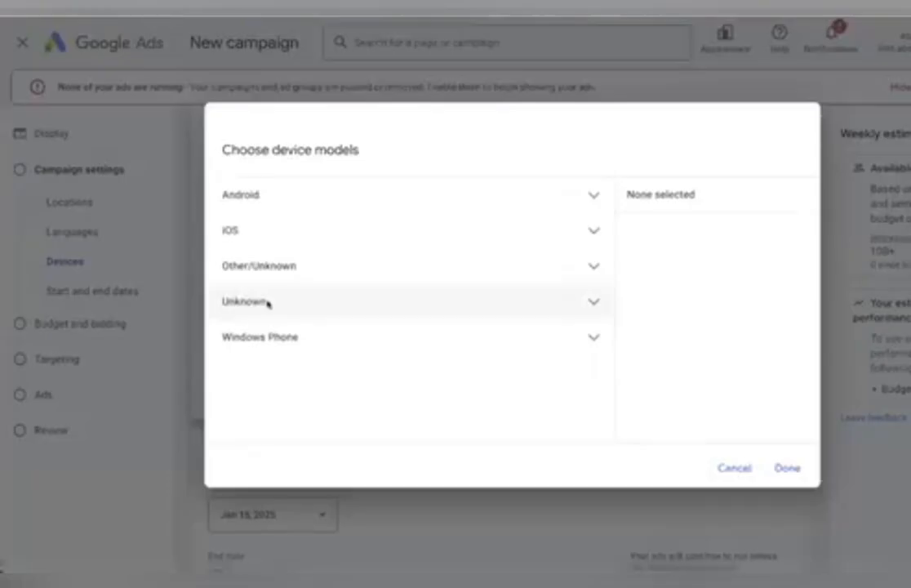
left_click(279, 225)
left_click(258, 266)
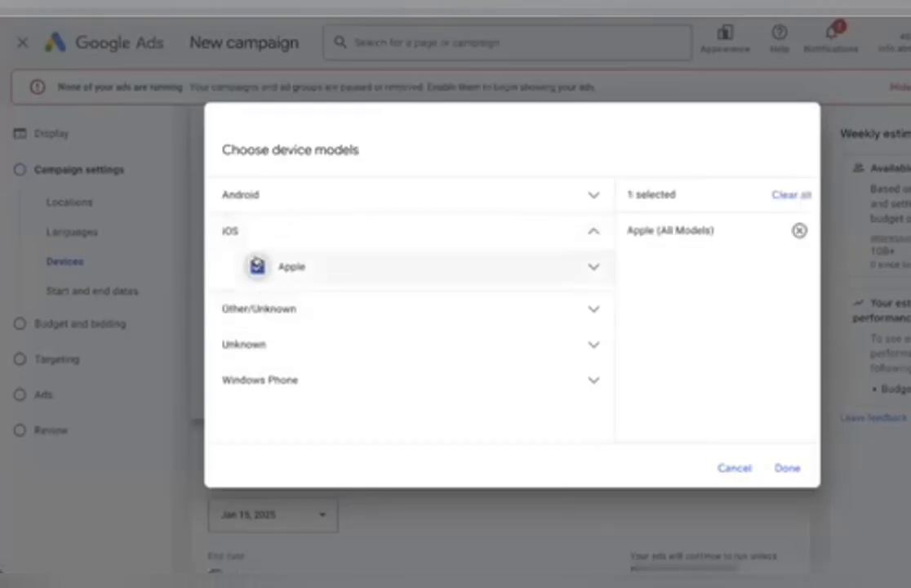
left_click(257, 266)
left_click(249, 229)
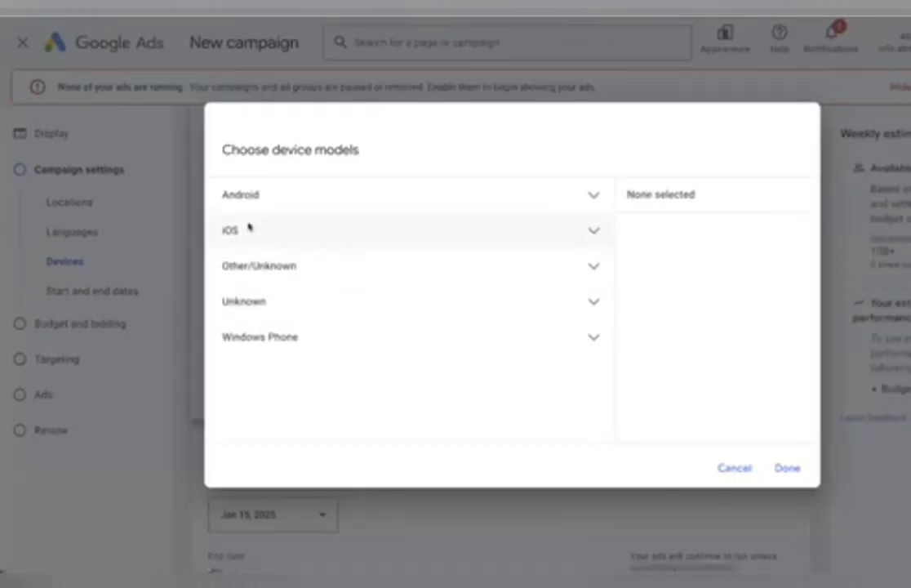
left_click(268, 186)
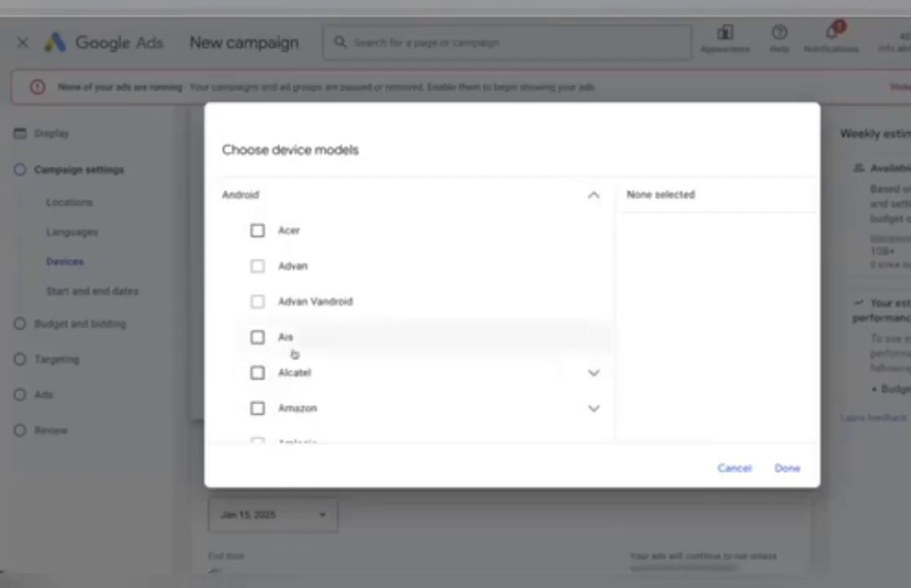
left_click(278, 197)
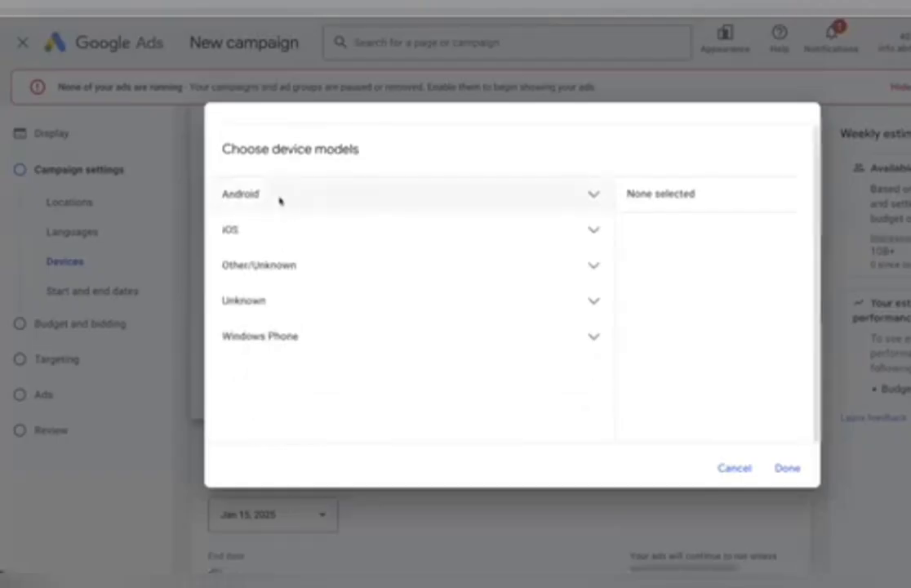
left_click(340, 338)
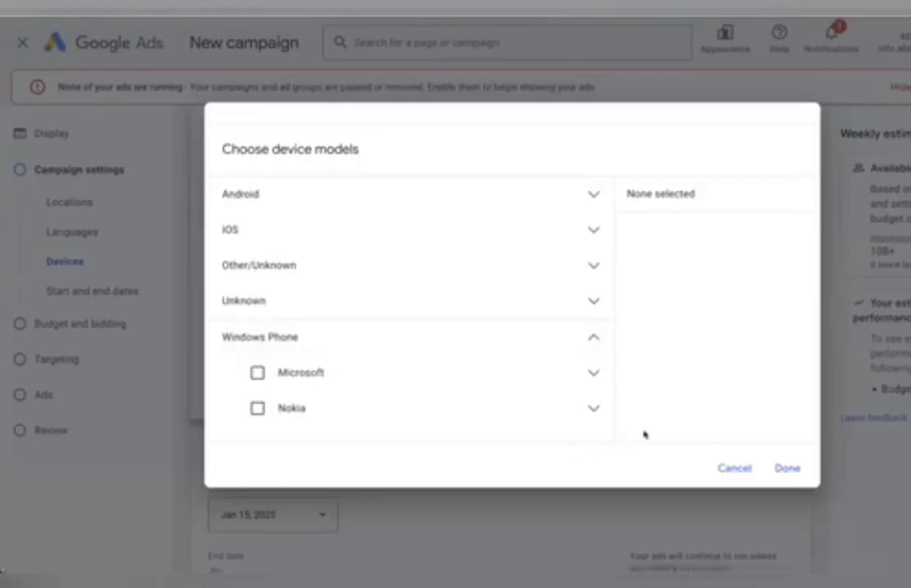
left_click(732, 467)
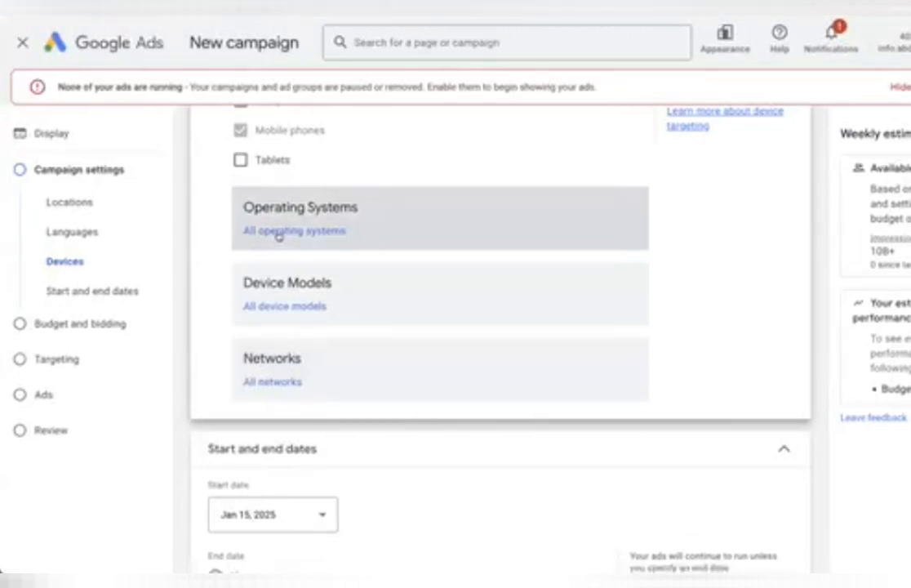
- Examine the operating system and network targeting choices, trying Wifi and Bangladesh as networks, and cancel both selections
left_click(279, 230)
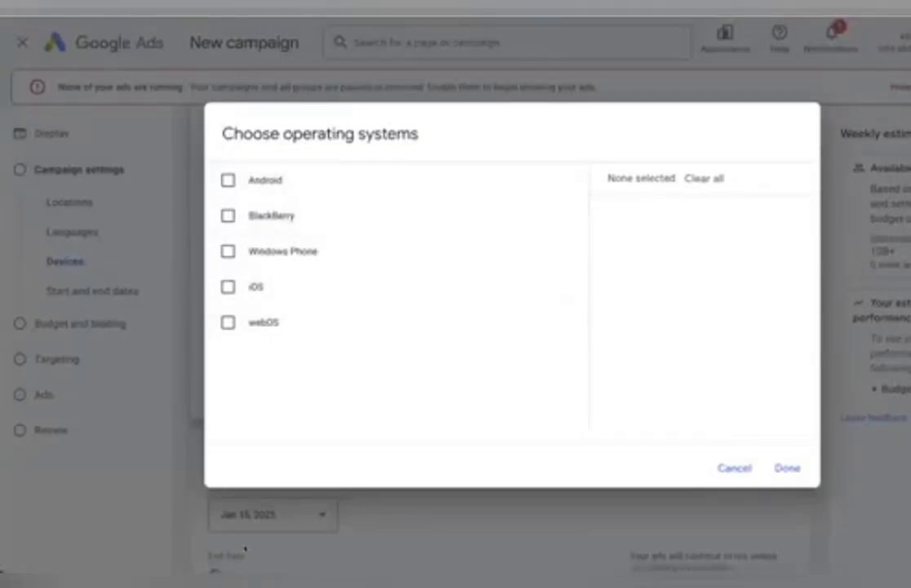
left_click(720, 472)
left_click(247, 382)
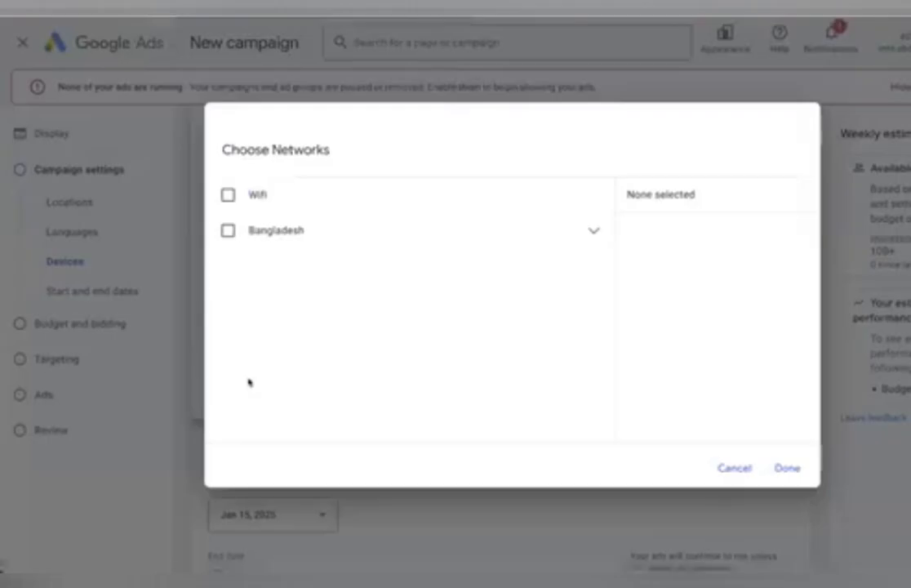
left_click(280, 203)
left_click(280, 203)
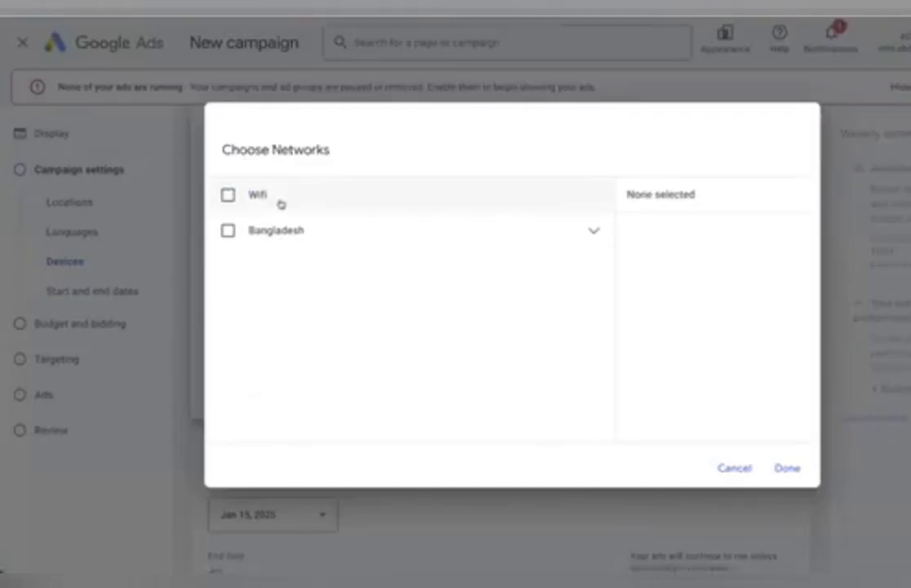
left_click(273, 235)
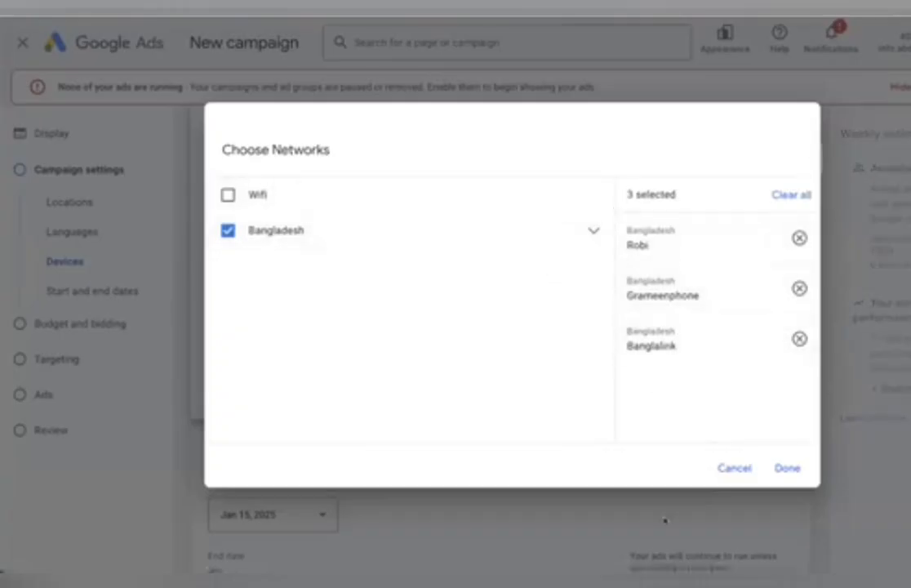
left_click(728, 465)
scroll(502, 230, "up", 5)
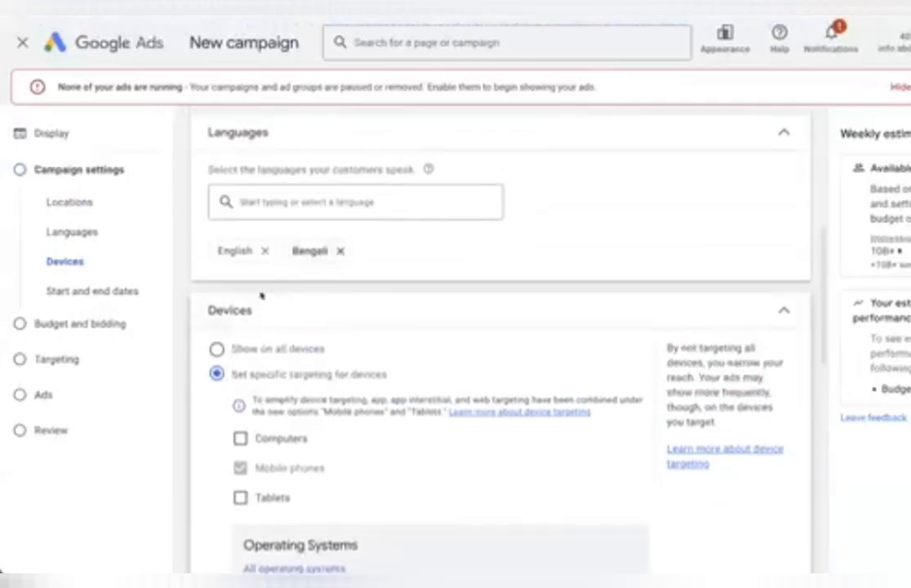
- Set the campaign to show on all devices, review the remaining campaign settings and continue to budget and bidding
left_click(217, 349)
scroll(291, 344, "down", 2)
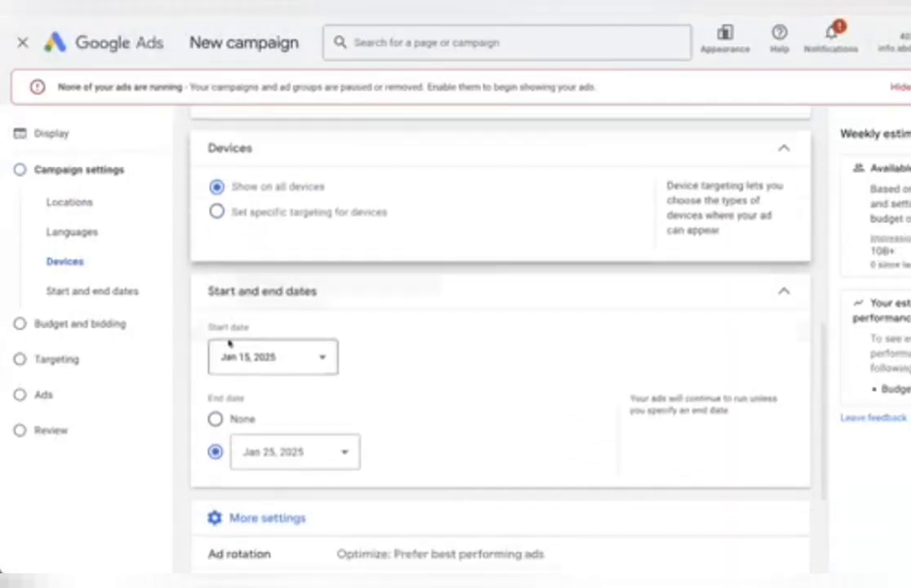
scroll(463, 451, "down", 1)
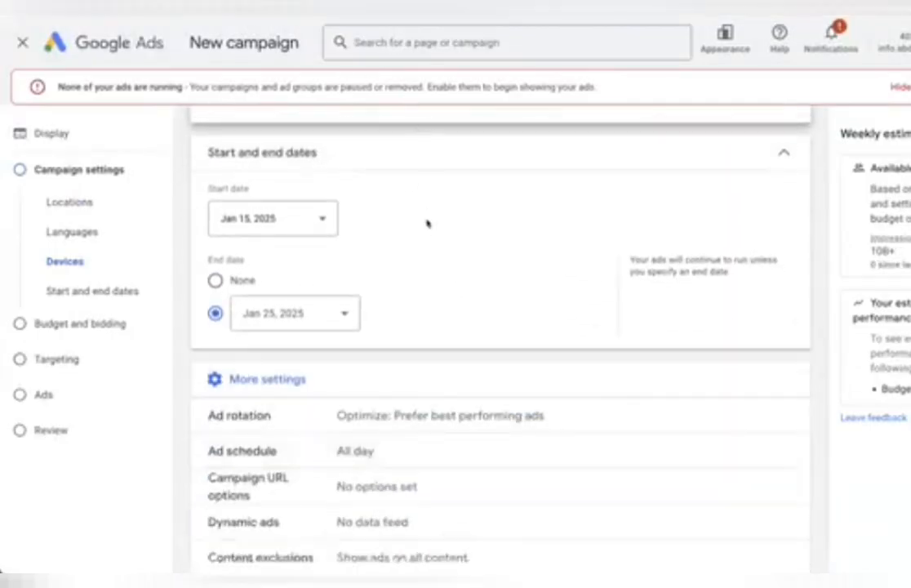
scroll(427, 228, "down", 1)
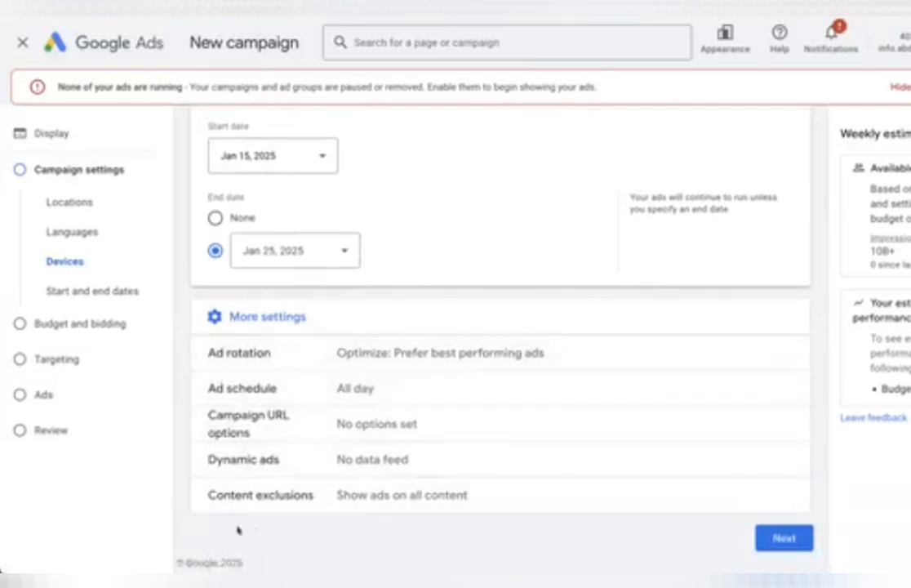
scroll(301, 366, "up", 8)
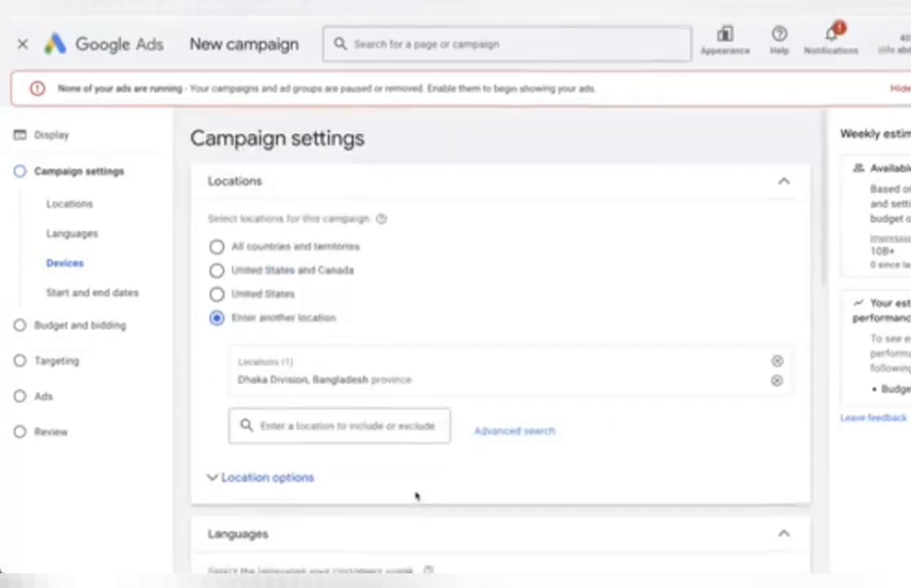
scroll(416, 496, "down", 10)
left_click(772, 535)
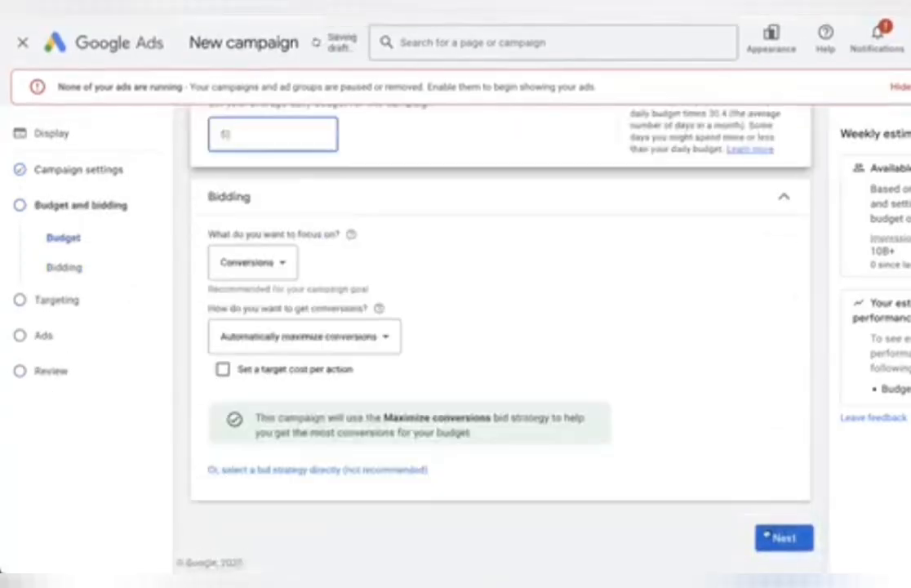
- Set the campaign's average daily budget to $10
scroll(539, 236, "up", 2)
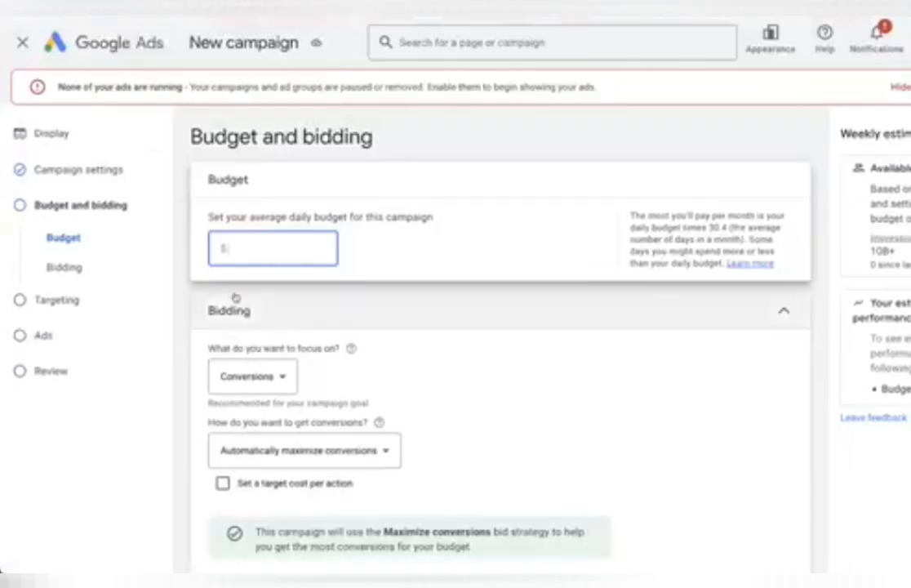
type("11")
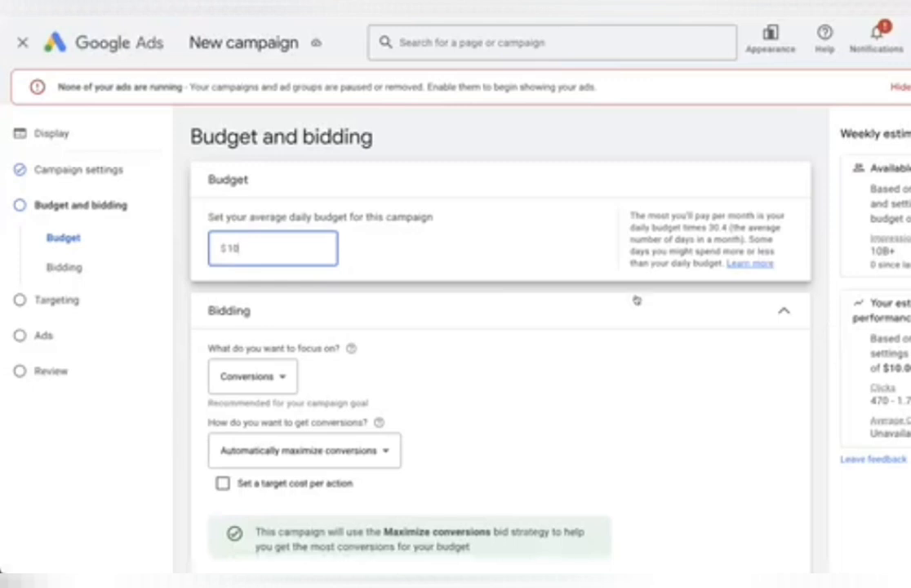
left_click(192, 282)
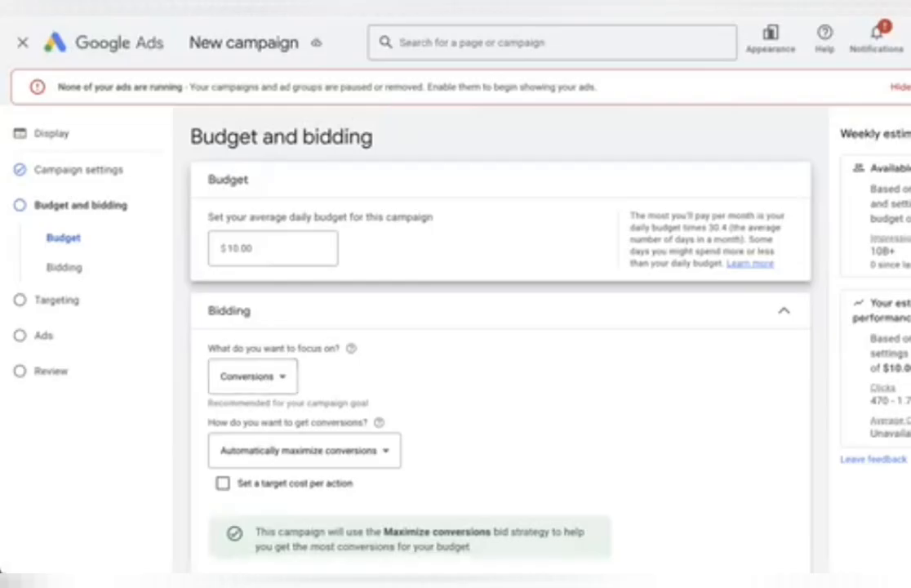
- Examine the choices for the bidding focus and for how to get conversions
scroll(195, 356, "down", 3)
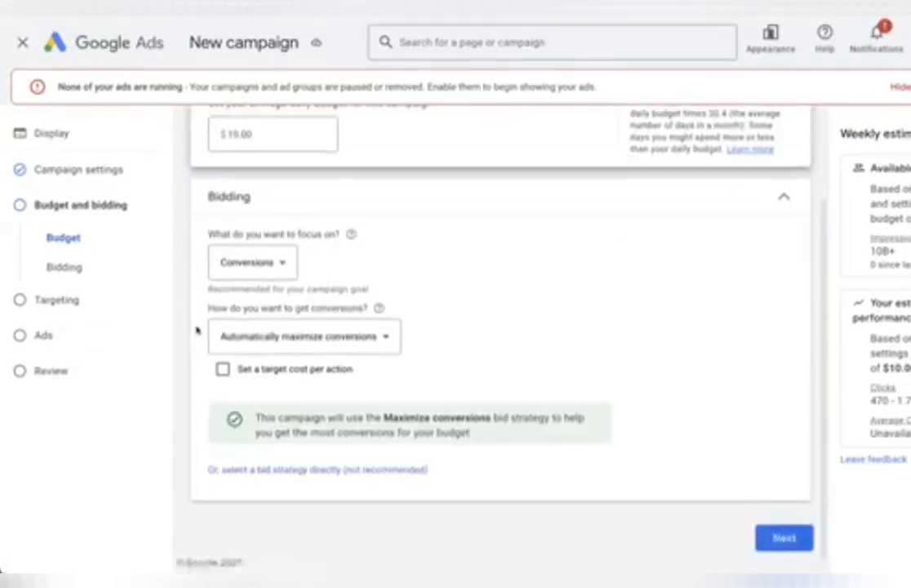
left_click(275, 273)
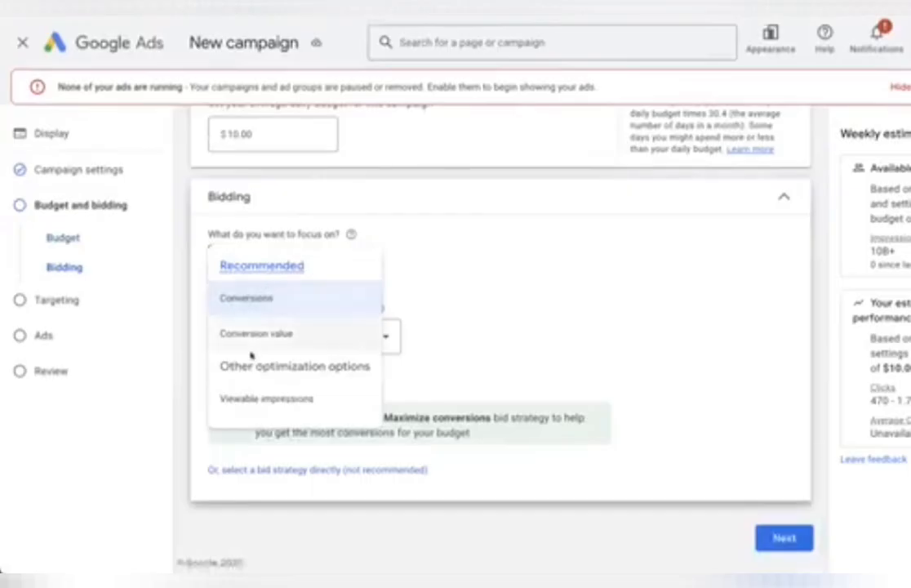
left_click(181, 426)
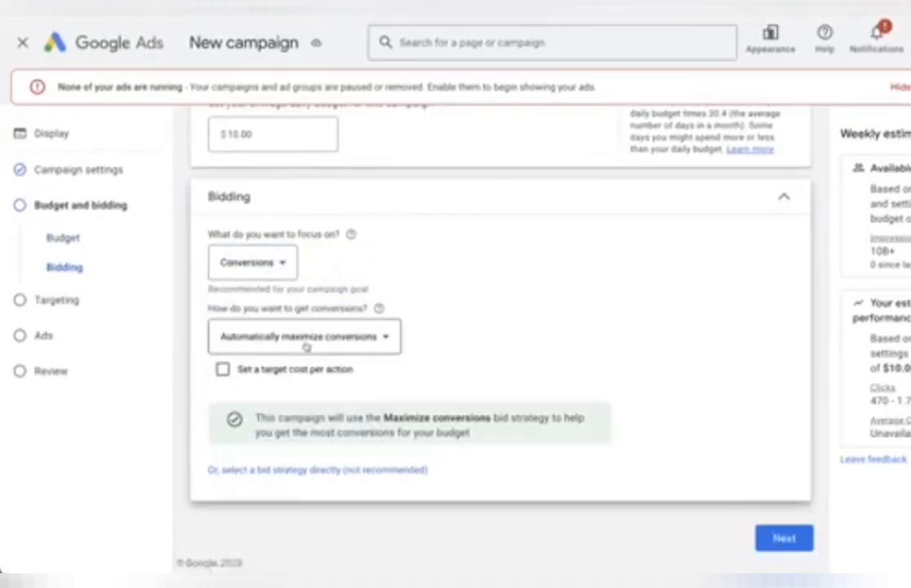
left_click(304, 343)
left_click(185, 380)
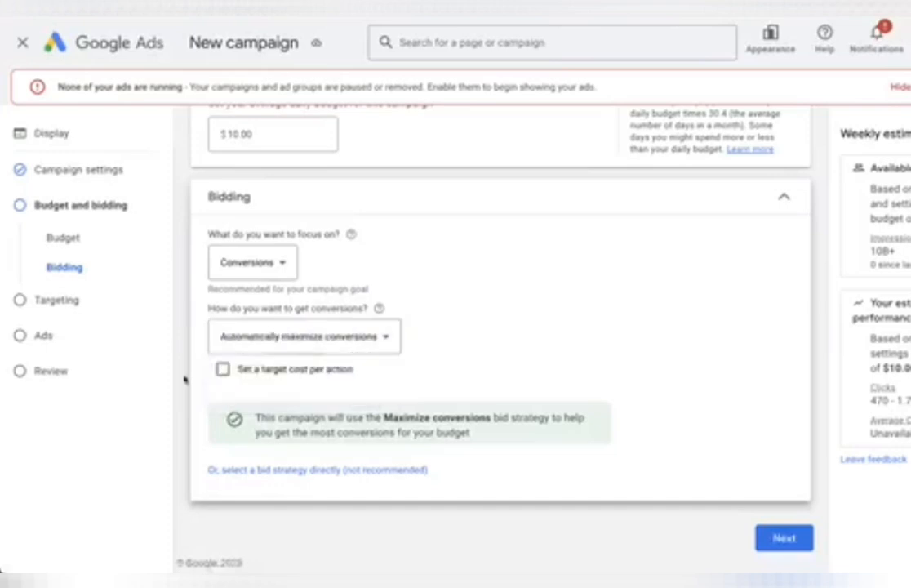
scroll(244, 262, "up", 2)
scroll(244, 261, "down", 2)
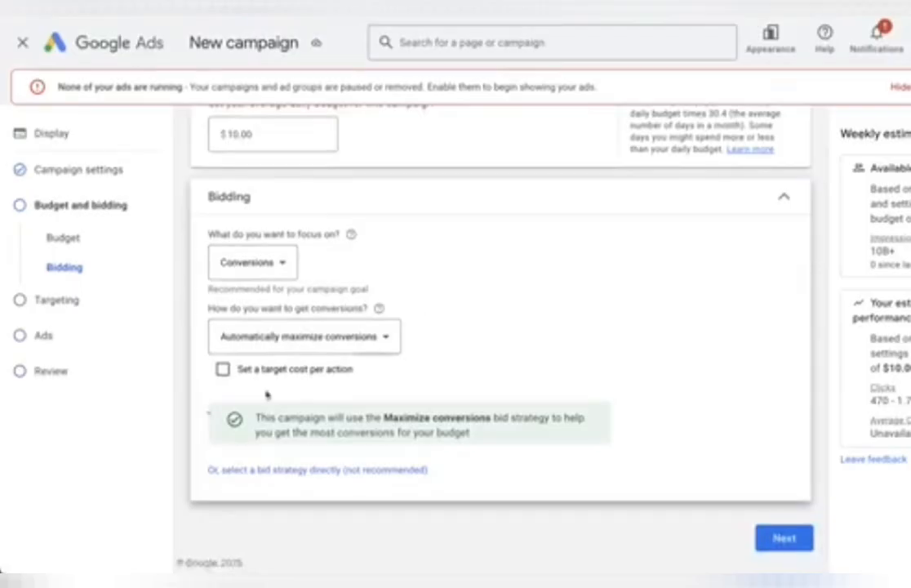
- Switch to selecting a bid strategy directly and set it to Maximize clicks
left_click(298, 469)
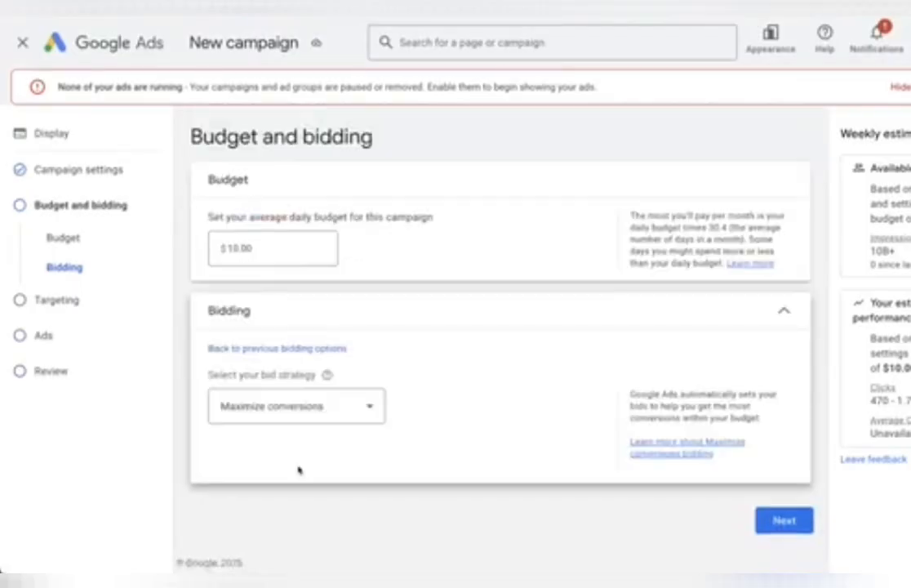
left_click(270, 348)
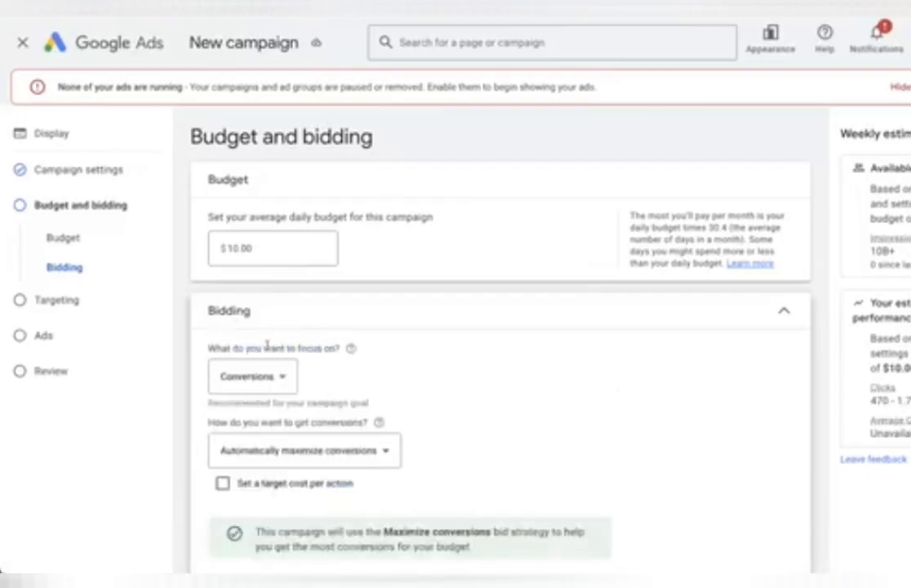
scroll(245, 408, "down", 3)
left_click(267, 467)
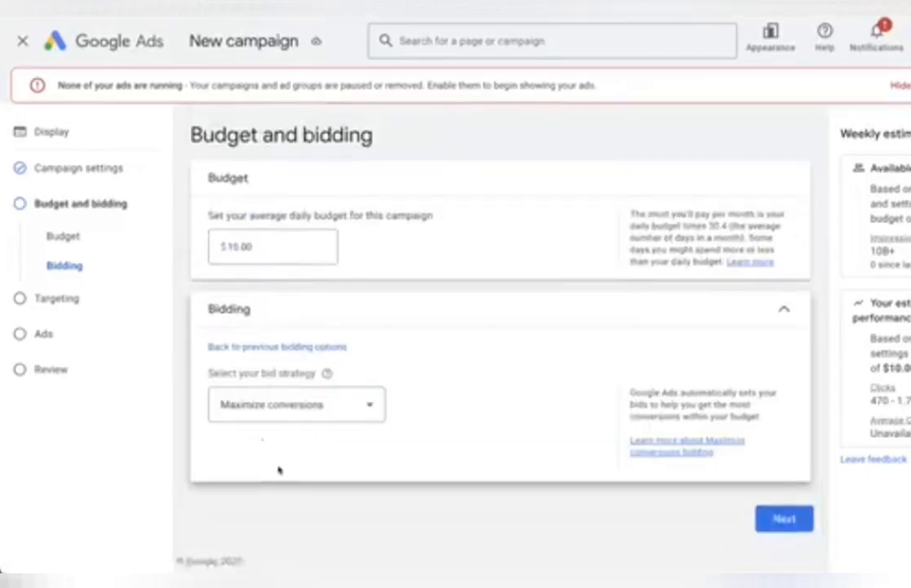
left_click(322, 417)
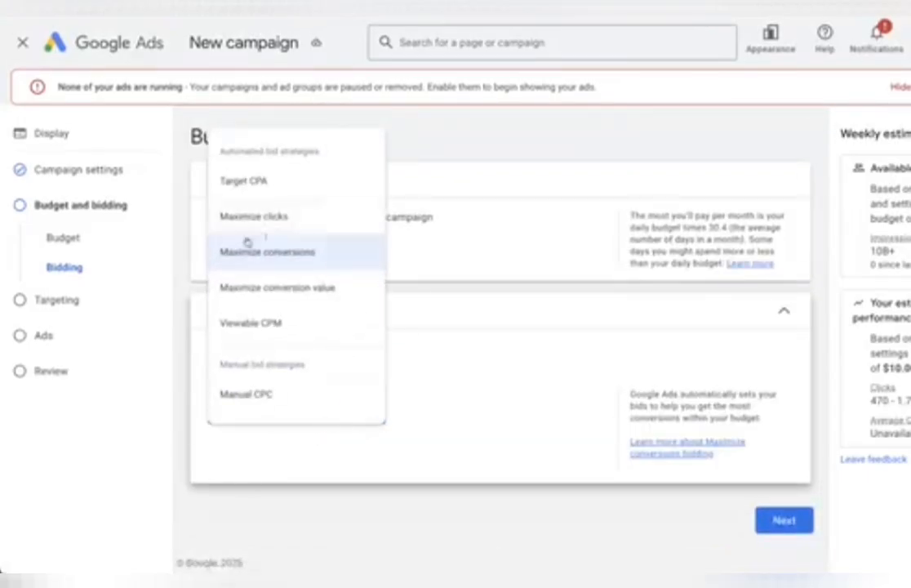
left_click(247, 245)
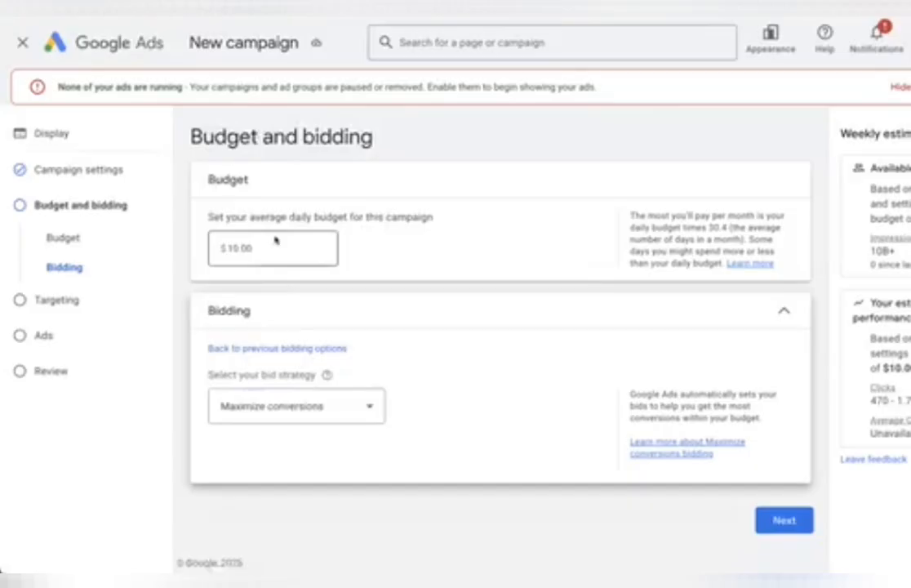
left_click(270, 408)
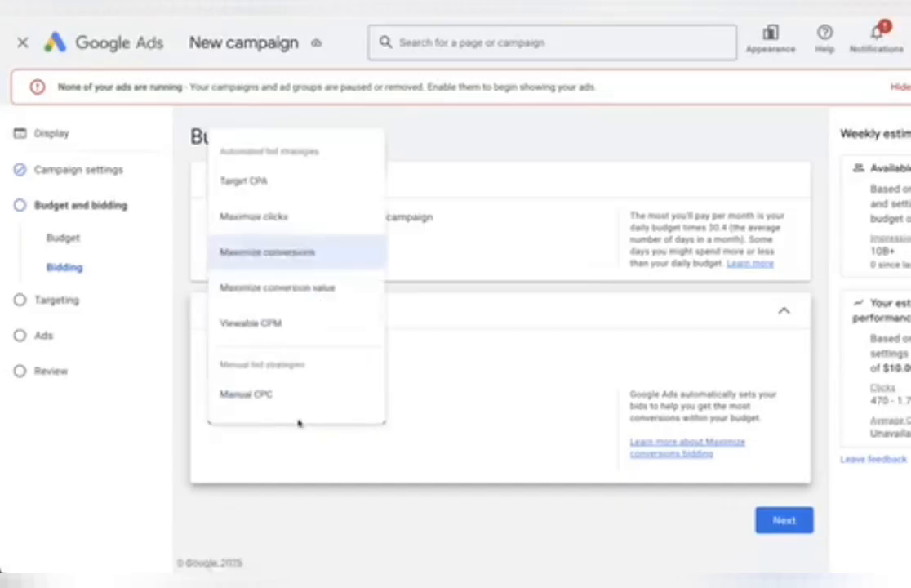
left_click(261, 205)
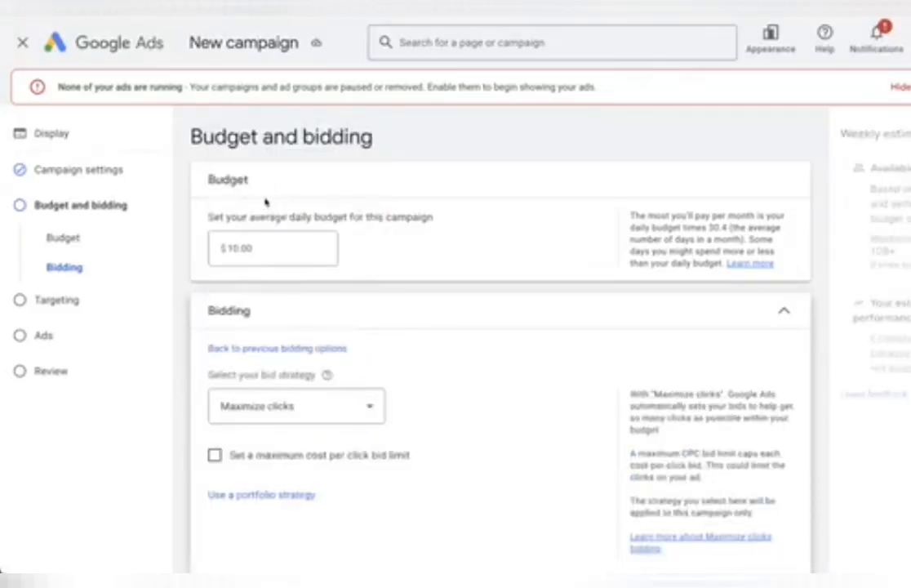
scroll(588, 380, "down", 1)
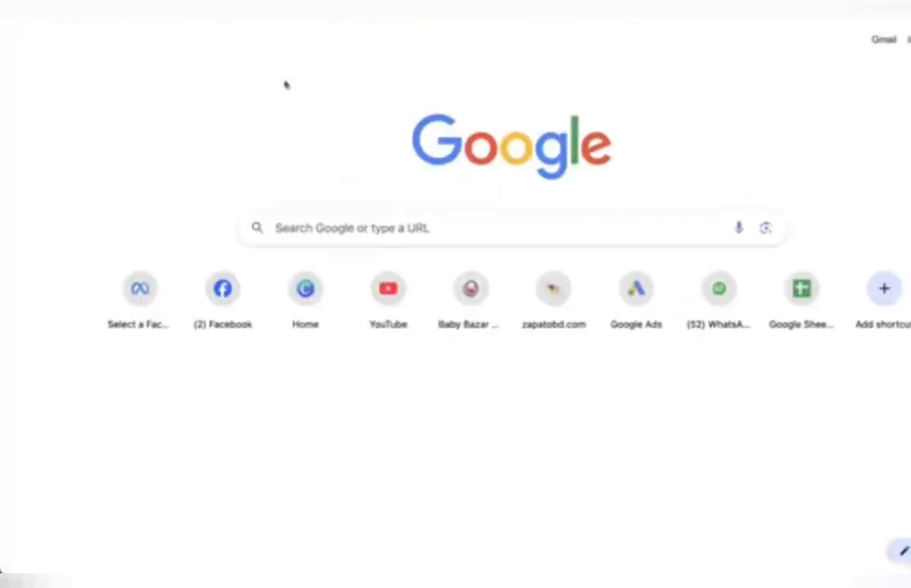
- Search Google for bata and look through the results
left_click(333, 227)
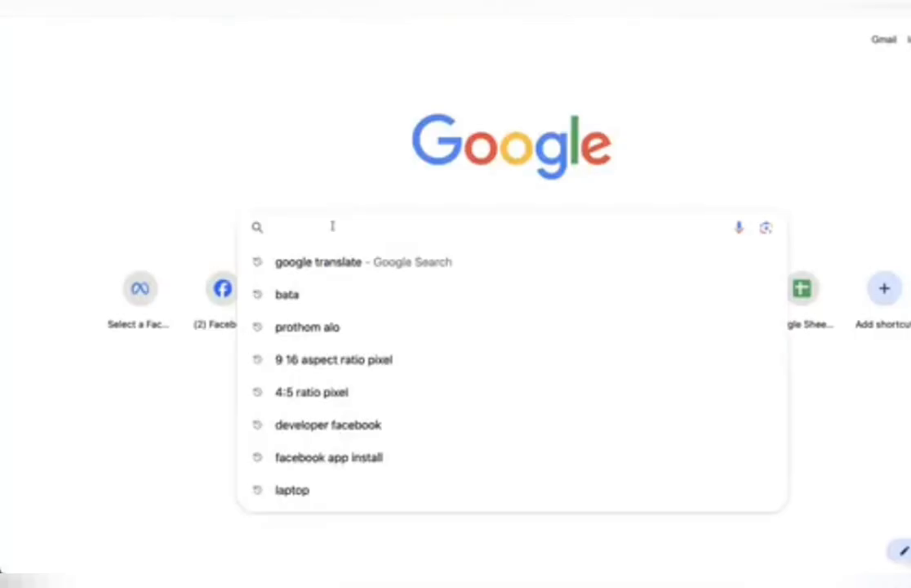
left_click(311, 290)
scroll(68, 319, "down", 2)
scroll(67, 316, "down", 2)
scroll(67, 315, "up", 4)
- Open the sponsored Bata – batabd search result in a new tab
right_click(164, 236)
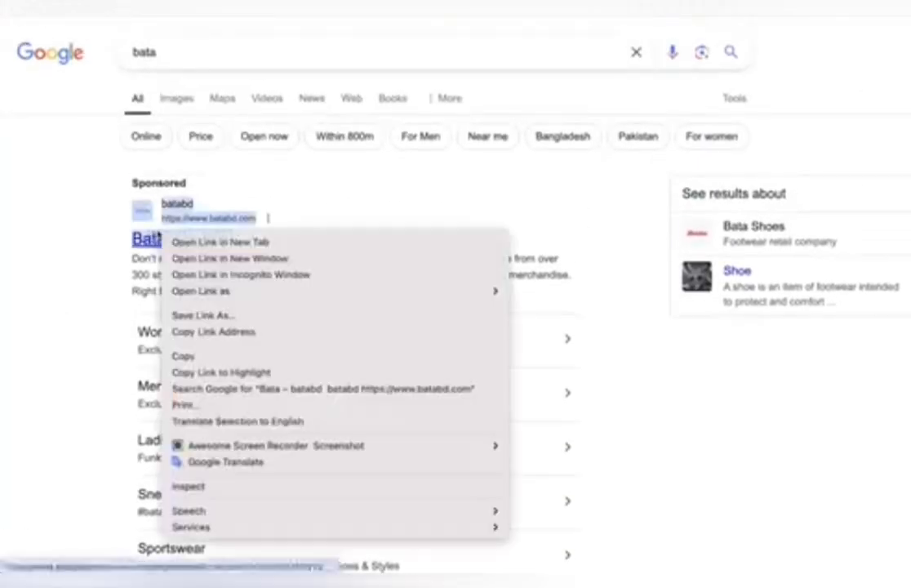
left_click(191, 239)
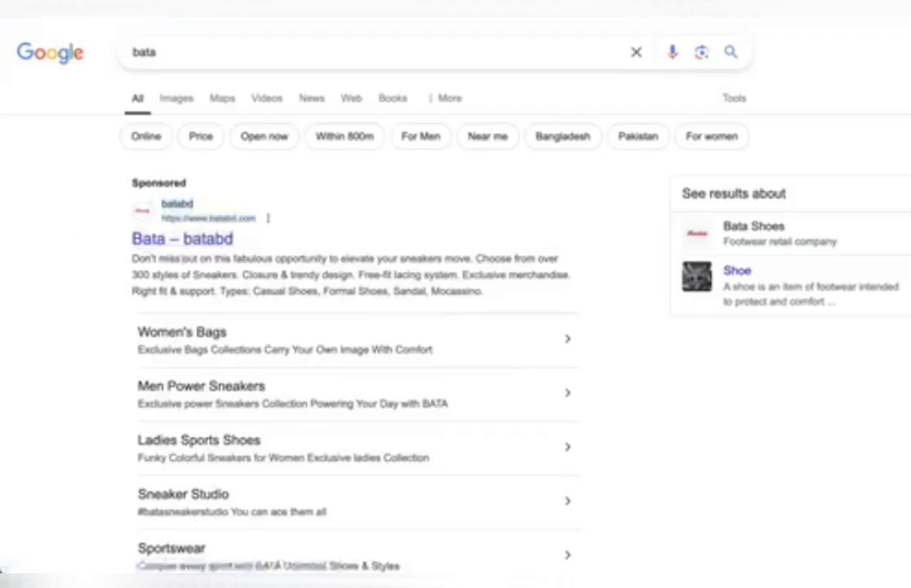
right_click(186, 240)
left_click(86, 234)
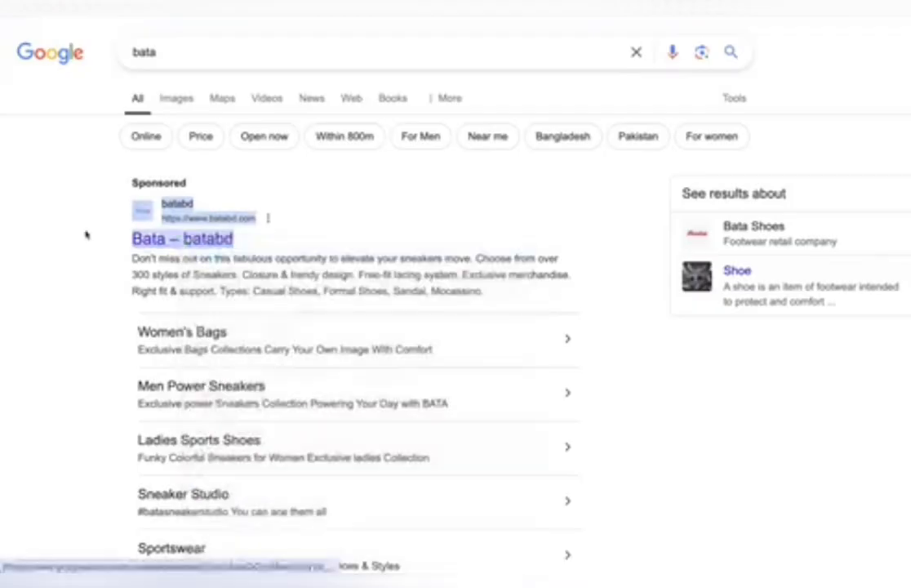
right_click(168, 238)
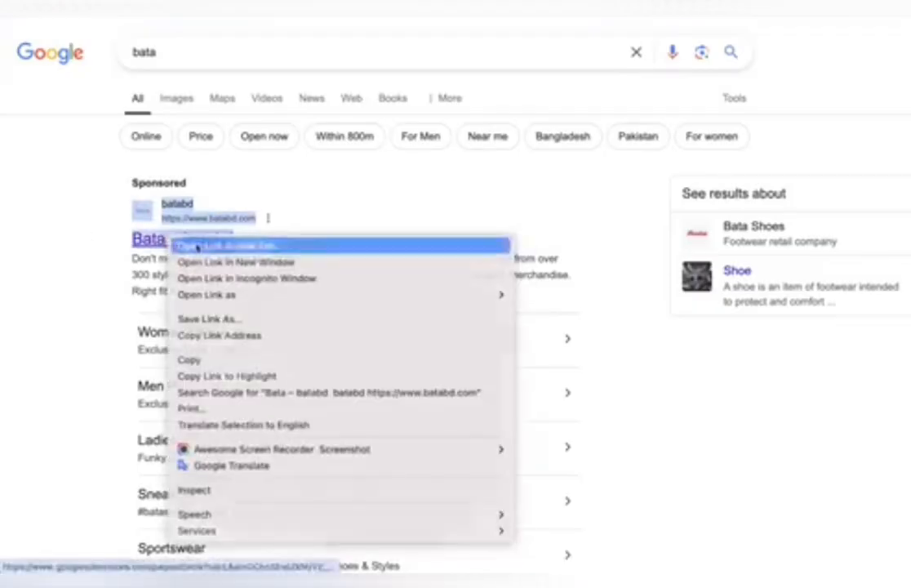
left_click(197, 247)
left_click(64, 199)
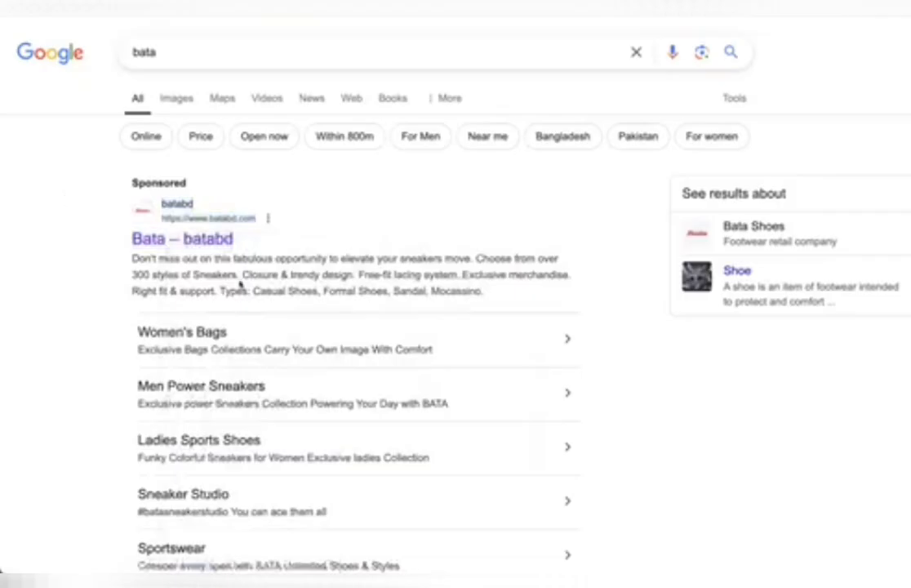
- Examine the search results for bata, highlighting the sponsored label, the ad description and the sitelinks of the batabd ad
scroll(392, 331, "down", 7)
scroll(392, 330, "up", 5)
scroll(391, 330, "up", 3)
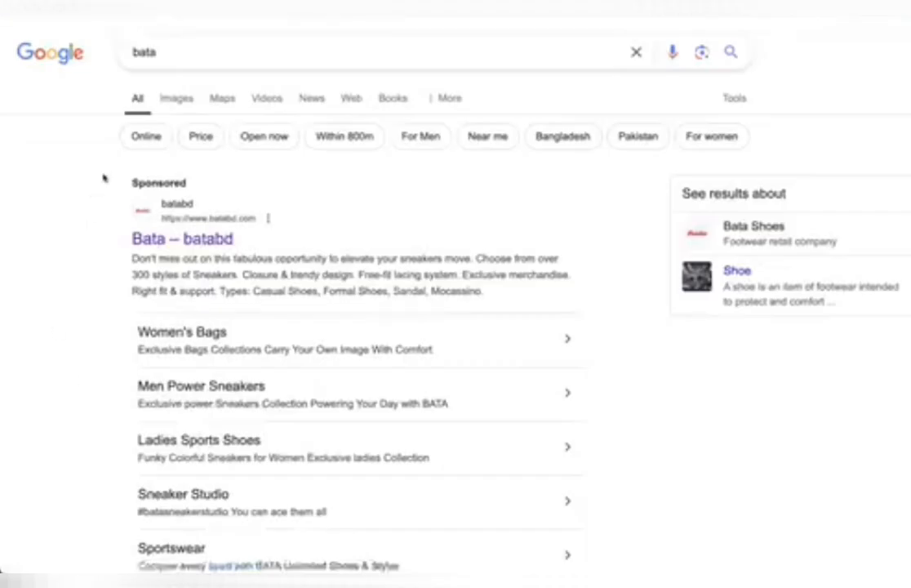
left_click_drag(107, 179, 204, 187)
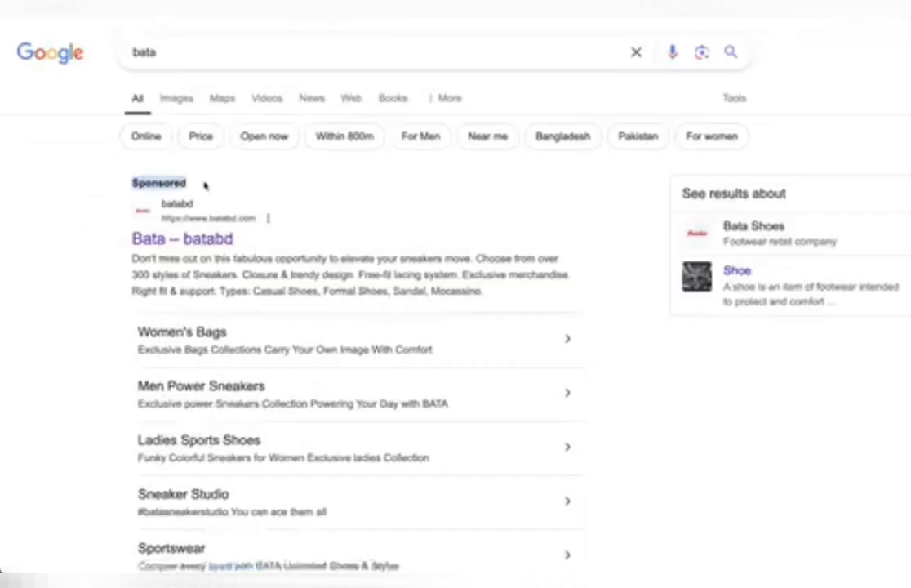
left_click(157, 183)
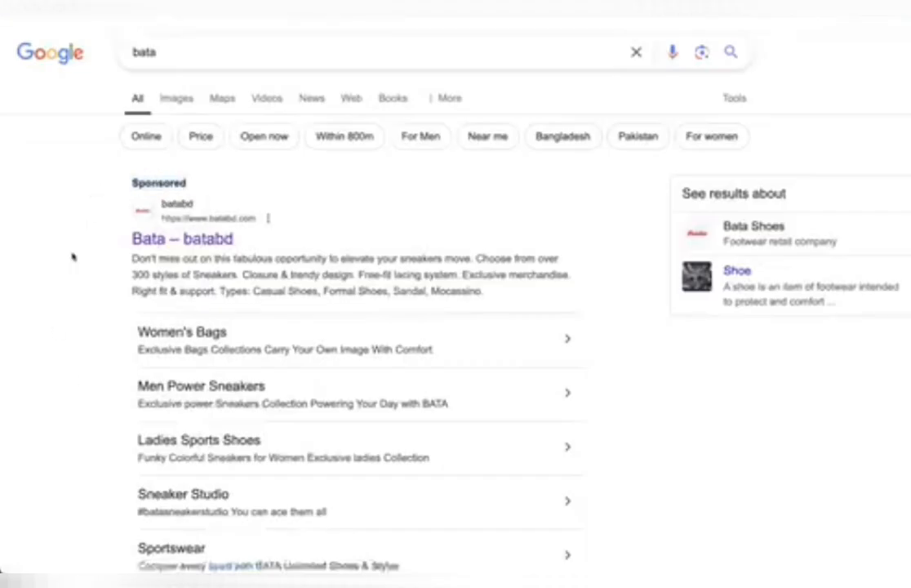
left_click_drag(73, 257, 509, 372)
left_click(92, 304)
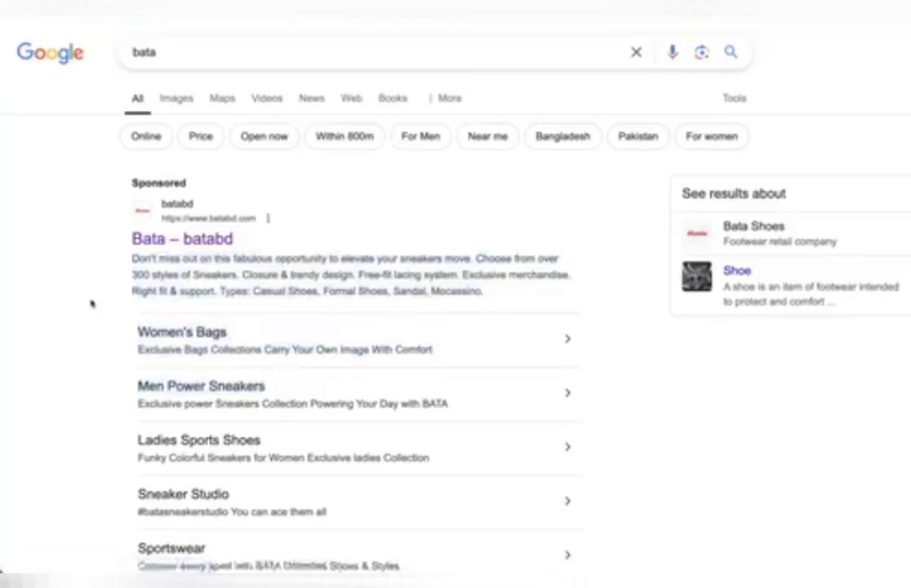
left_click_drag(72, 167, 490, 387)
left_click(110, 299)
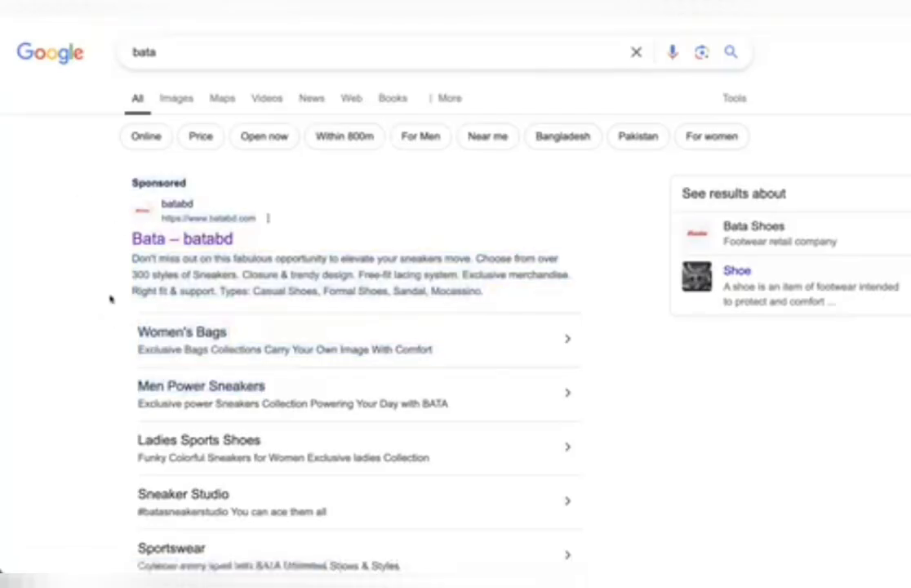
- Check Google's search suggestions for bata, close them and highlight the sponsored batabd listing again
left_click(156, 49)
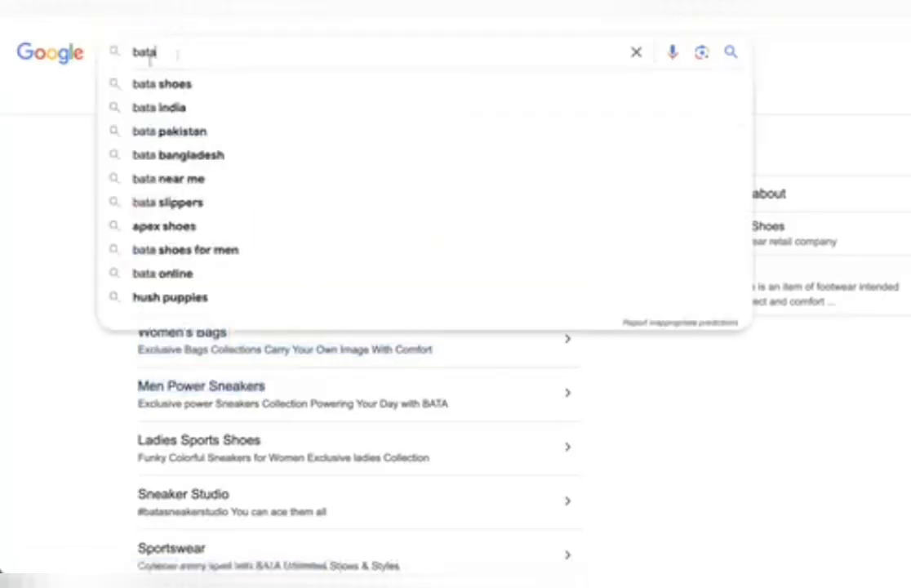
left_click(37, 188)
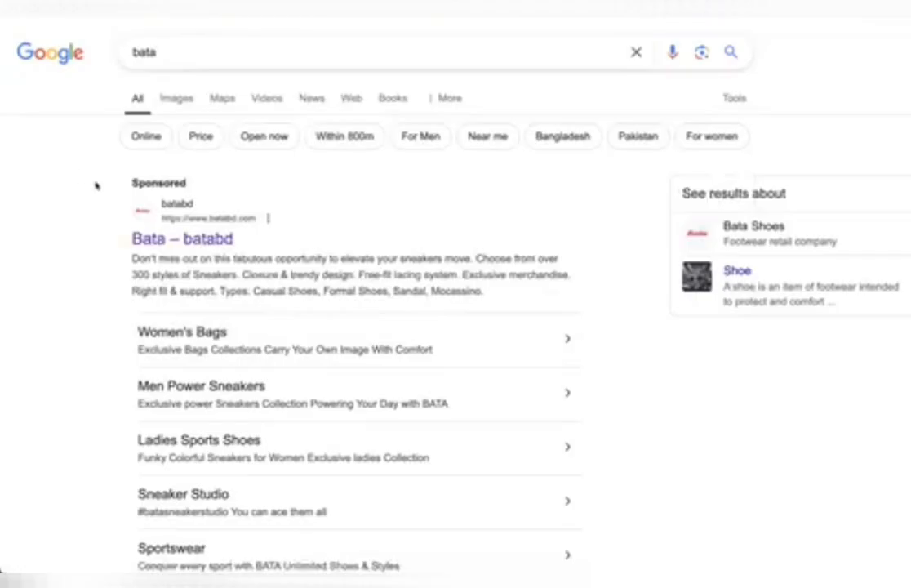
left_click_drag(82, 163, 396, 377)
left_click(104, 285)
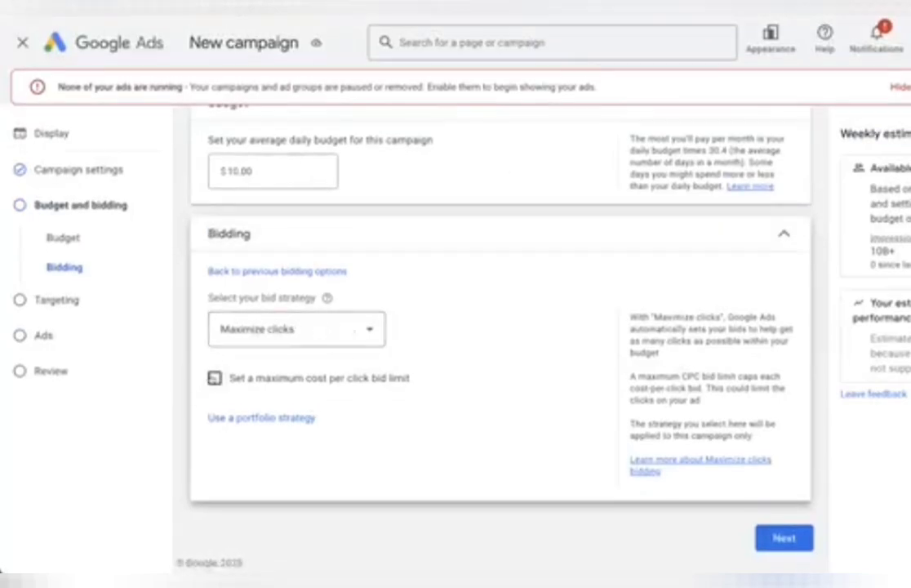
left_click(214, 378)
left_click(272, 433)
scroll(273, 428, "down", 1)
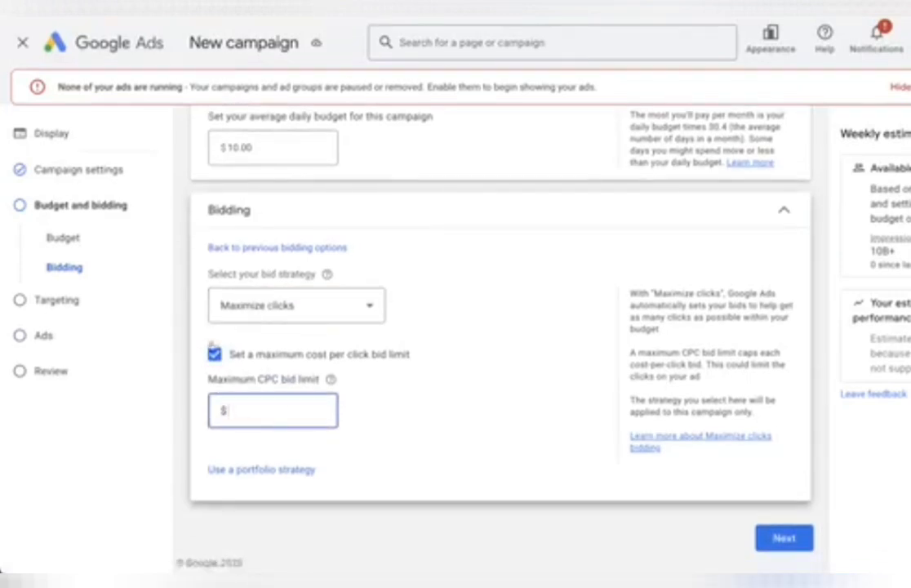
left_click(214, 354)
left_click(214, 378)
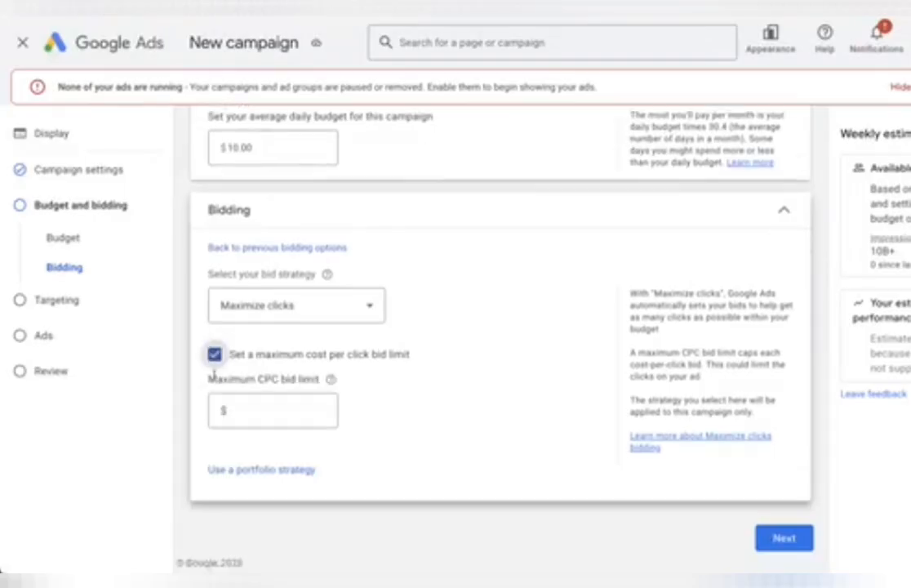
left_click(214, 354)
left_click(214, 378)
left_click(214, 355)
left_click(214, 377)
left_click(214, 354)
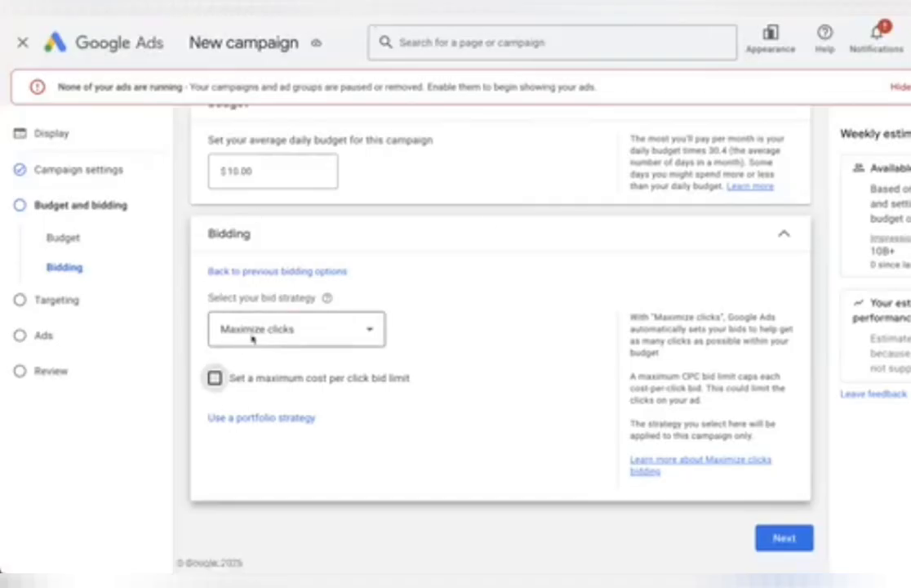
- Enable a maximum cost per click bid limit for the Maximize clicks strategy and set it to $0.20
left_click(214, 379)
left_click(263, 404)
type("0.25")
key("BackSpace")
key("BackSpace")
key("BackSpace")
key("BackSpace")
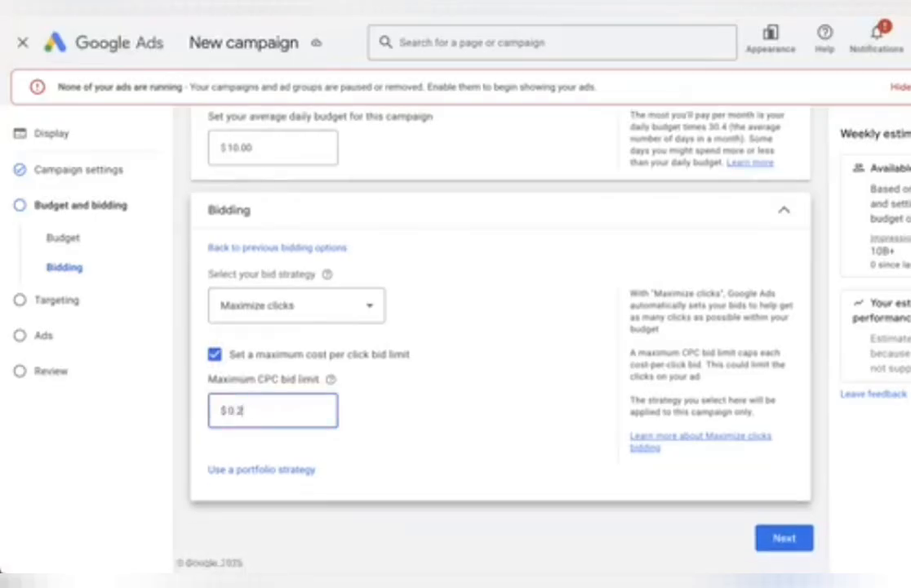
type("20")
key("BackSpace")
key("BackSpace")
type("0.20")
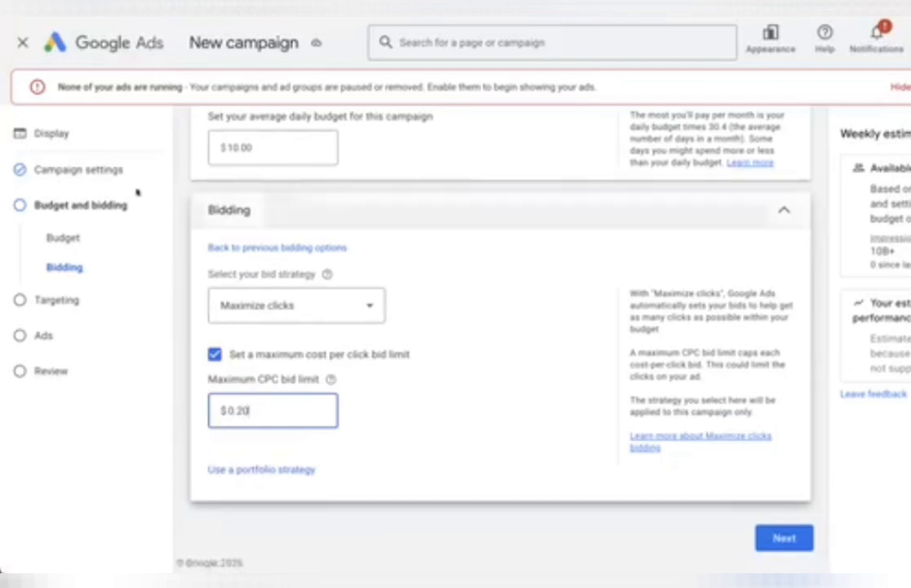
- Review the maximum CPC bid limit together with the average daily budget, highlighting the bid limit value
left_click_drag(222, 411, 261, 411)
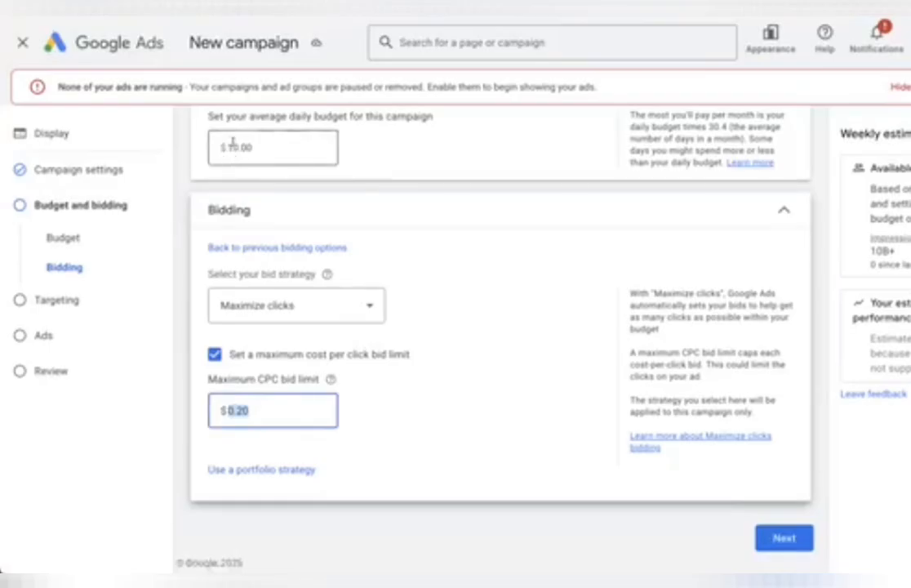
left_click(232, 409)
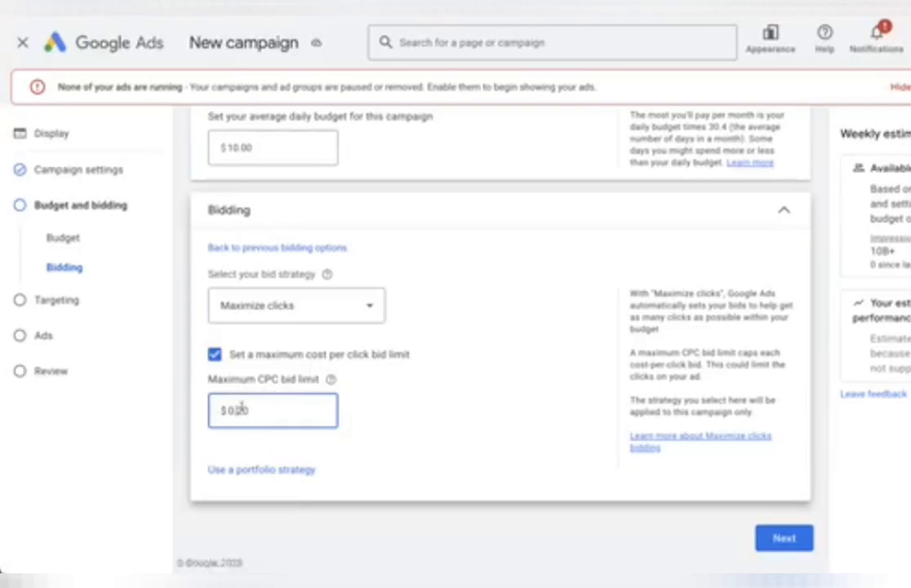
double_click(241, 408)
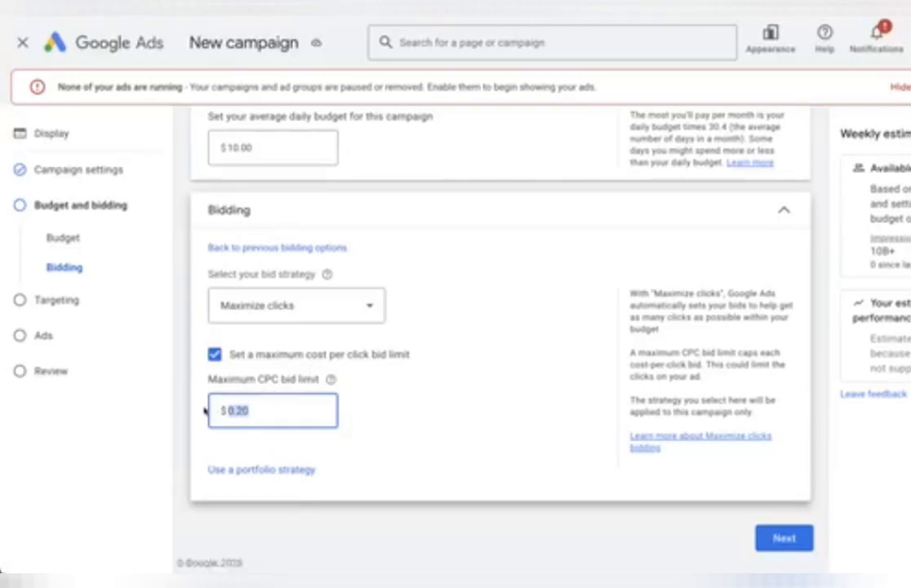
left_click(183, 381)
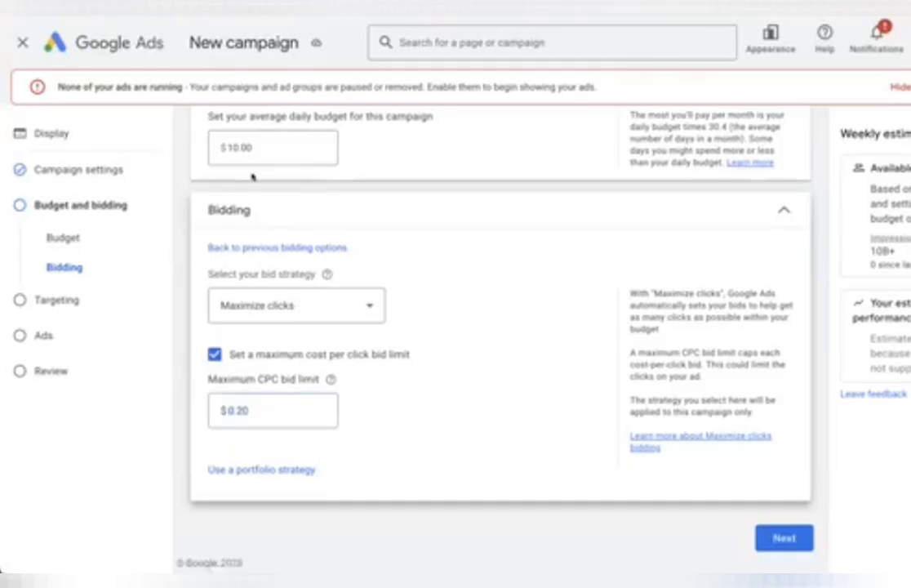
left_click(250, 410)
left_click(170, 284)
scroll(440, 329, "up", 2)
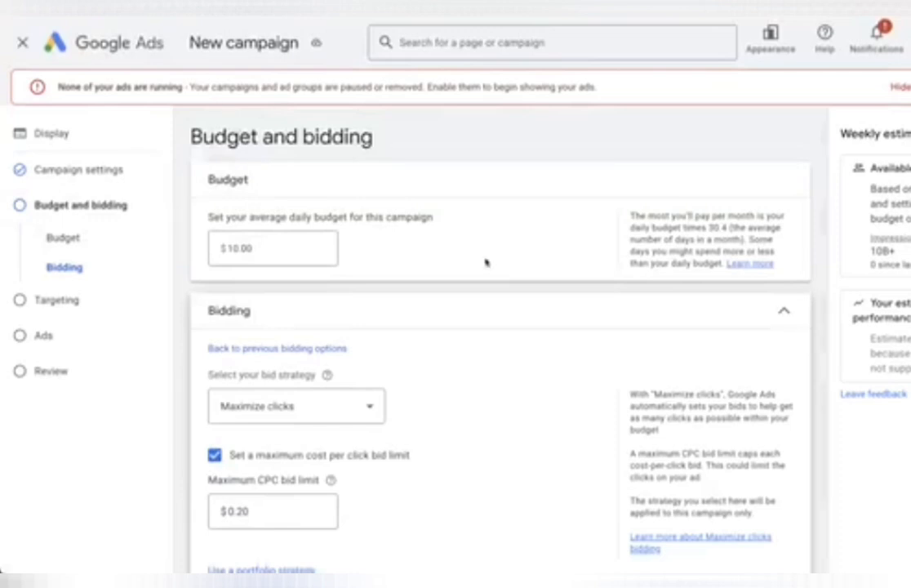
scroll(484, 261, "down", 2)
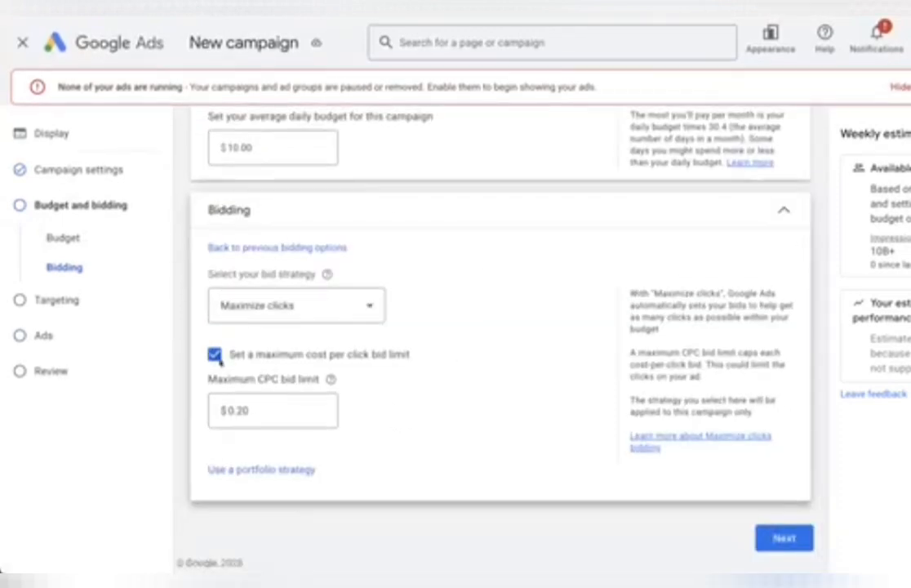
- Continue to the campaign's Targeting settings and confirm your identity when asked
left_click(781, 539)
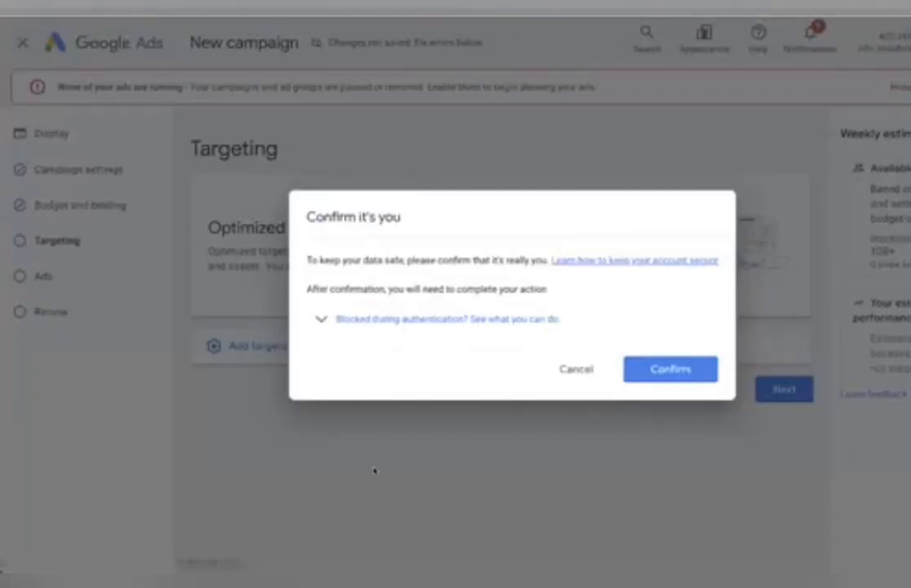
left_click(672, 372)
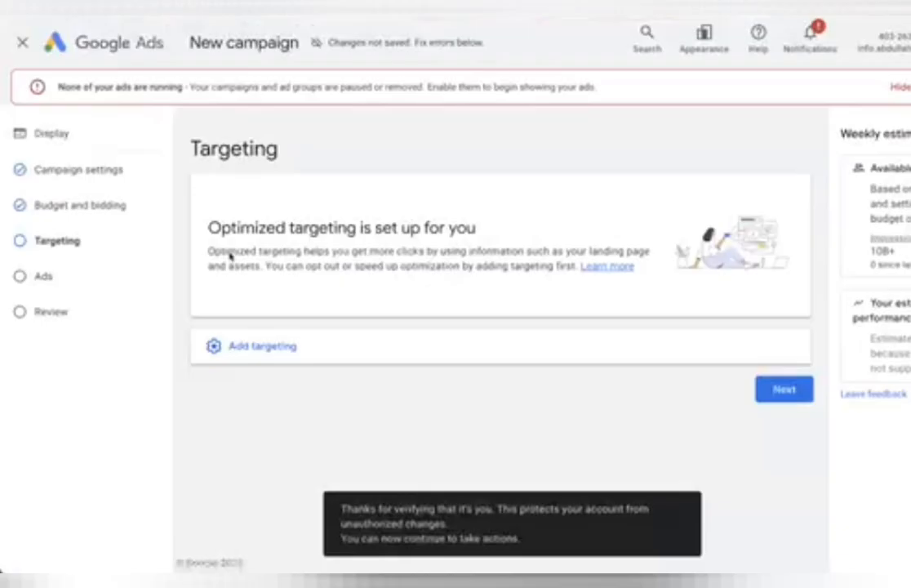
left_click_drag(184, 147, 303, 150)
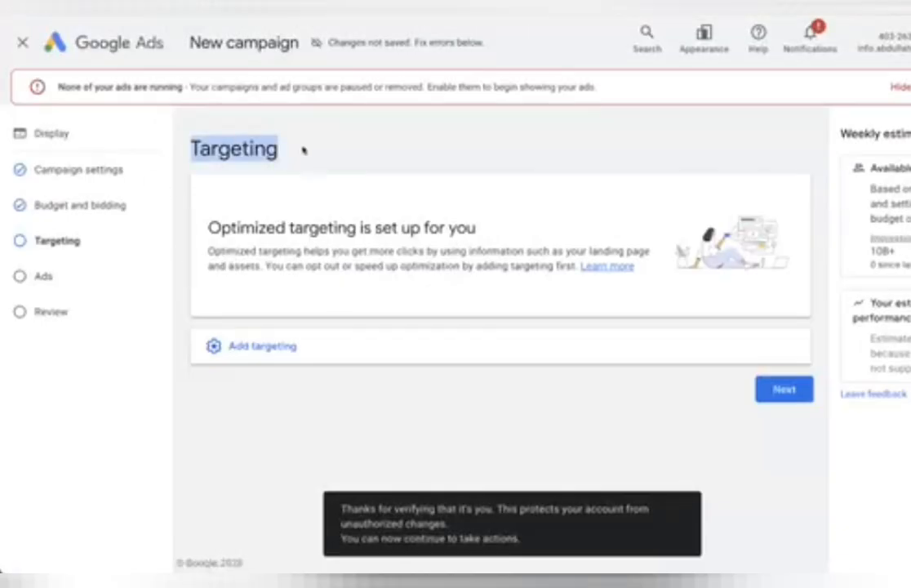
left_click_drag(181, 144, 458, 217)
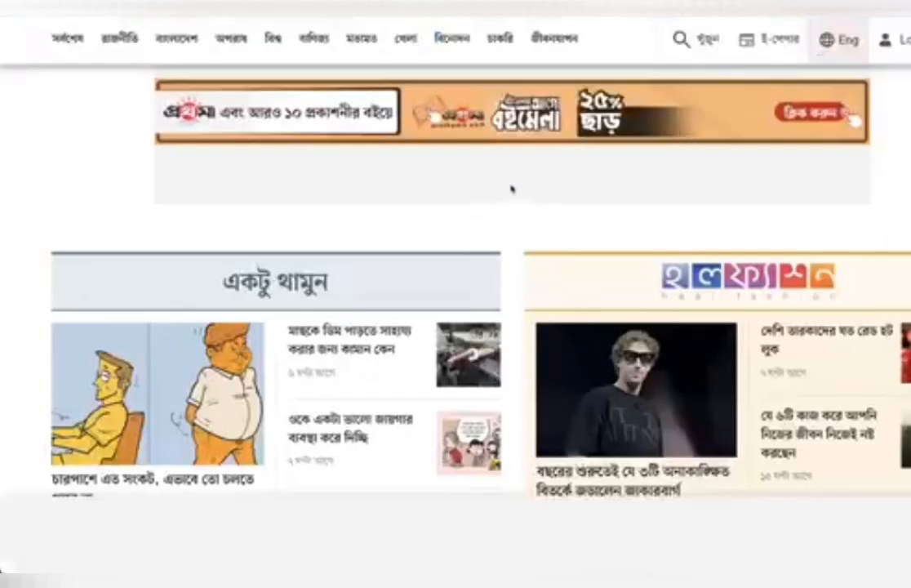
- Look through the prothomalo.com homepage down to its footer, and view the Bata product listing on the batabd site
scroll(502, 225, "down", 15)
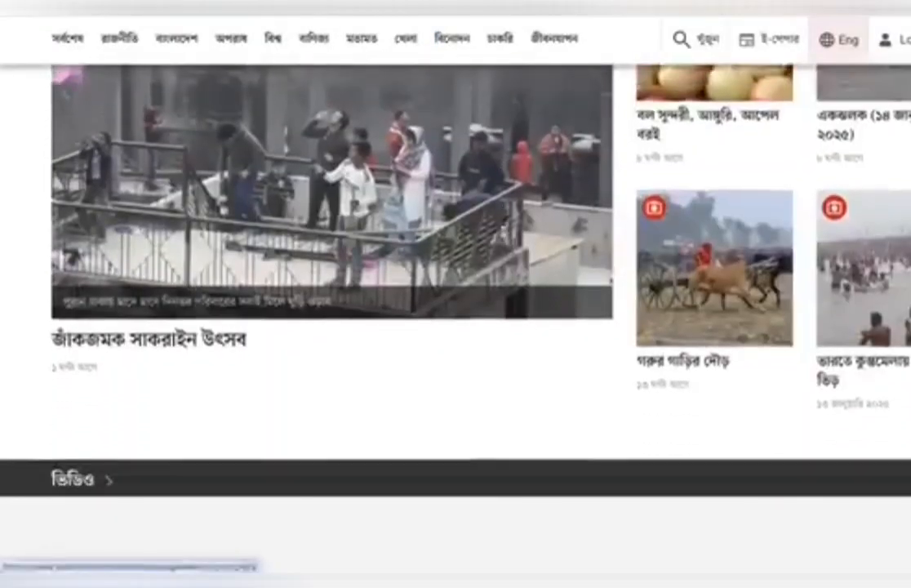
scroll(502, 226, "down", 5)
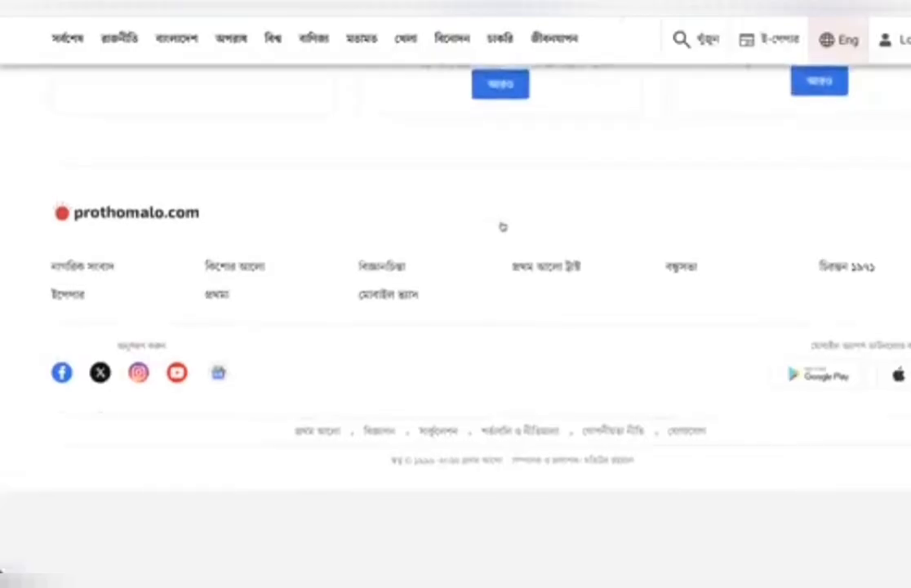
scroll(500, 227, "up", 20)
scroll(500, 277, "up", 1)
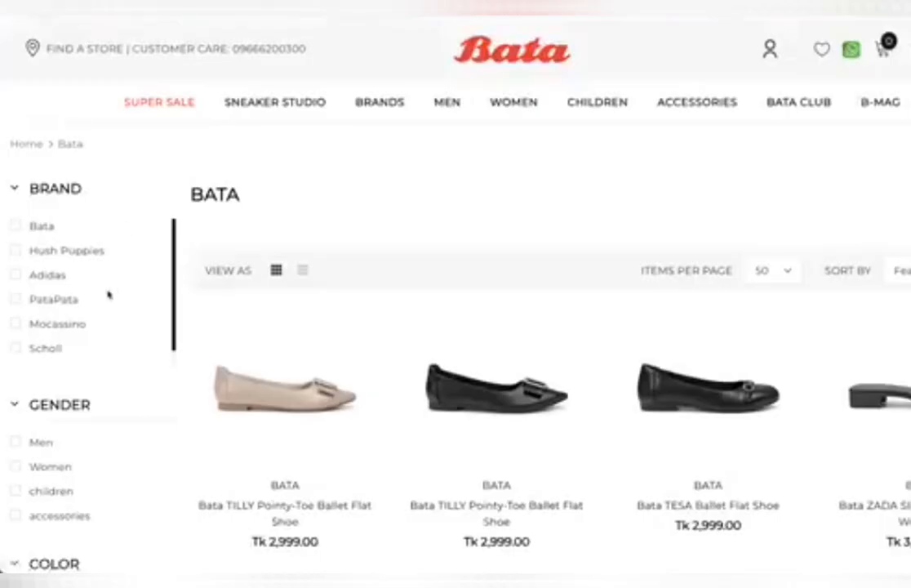
scroll(108, 294, "down", 3)
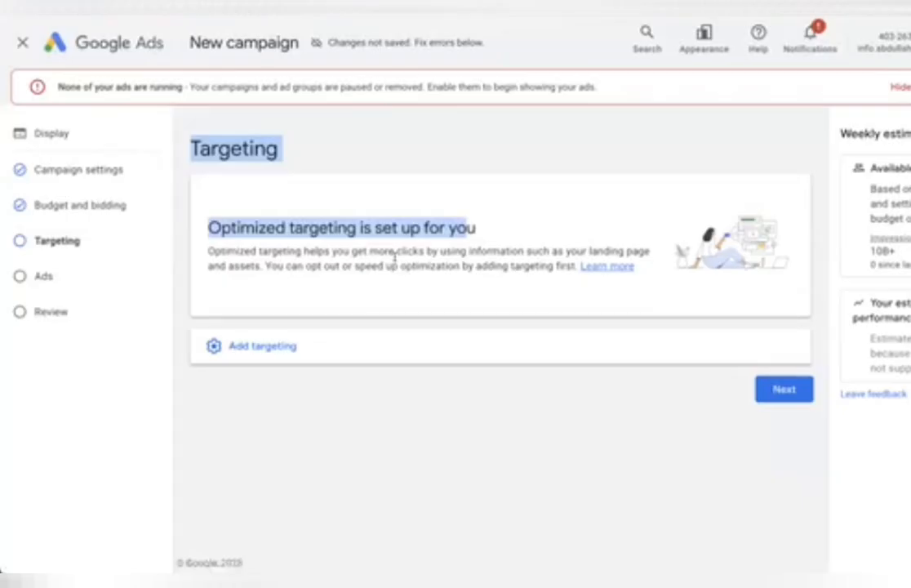
- Return to the campaign's Targeting page and highlight the explanation of optimized targeting
left_click(189, 147)
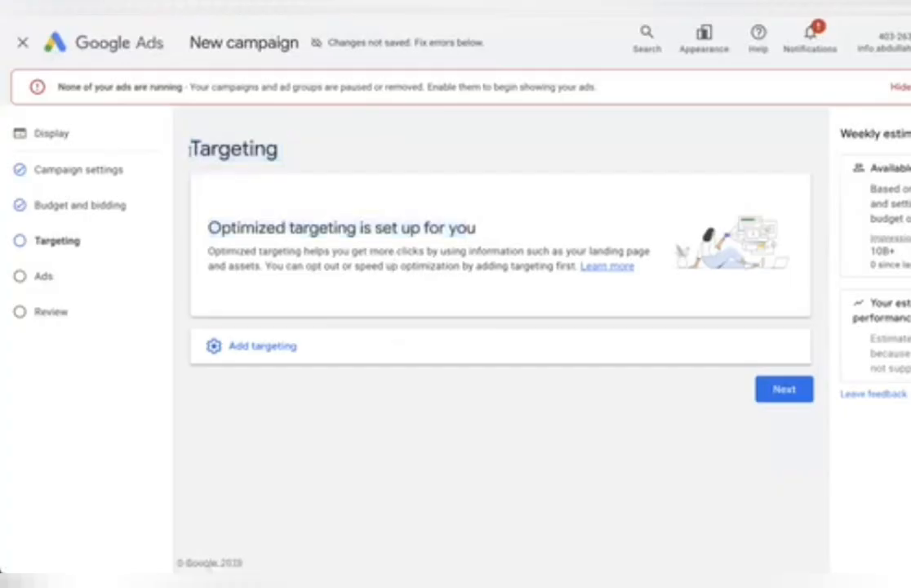
left_click_drag(187, 143, 432, 266)
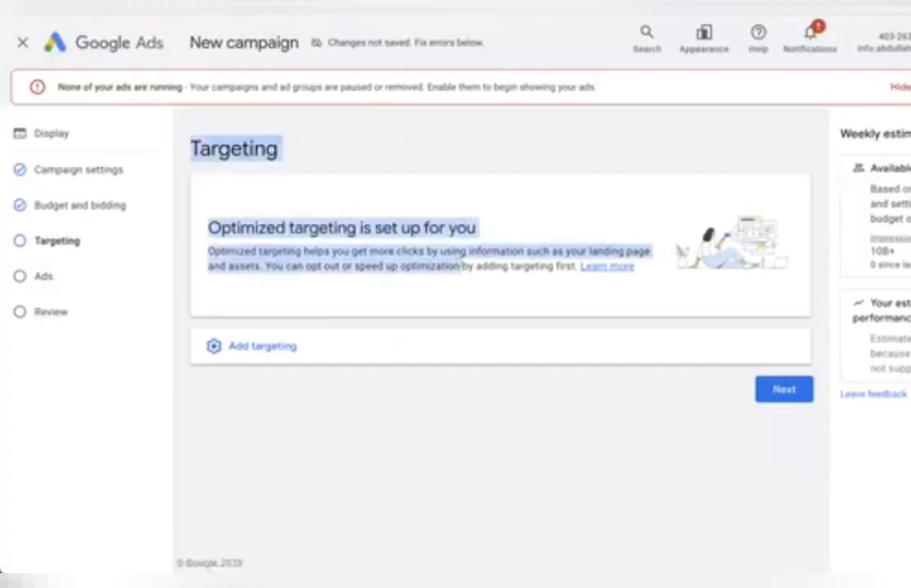
left_click(212, 134)
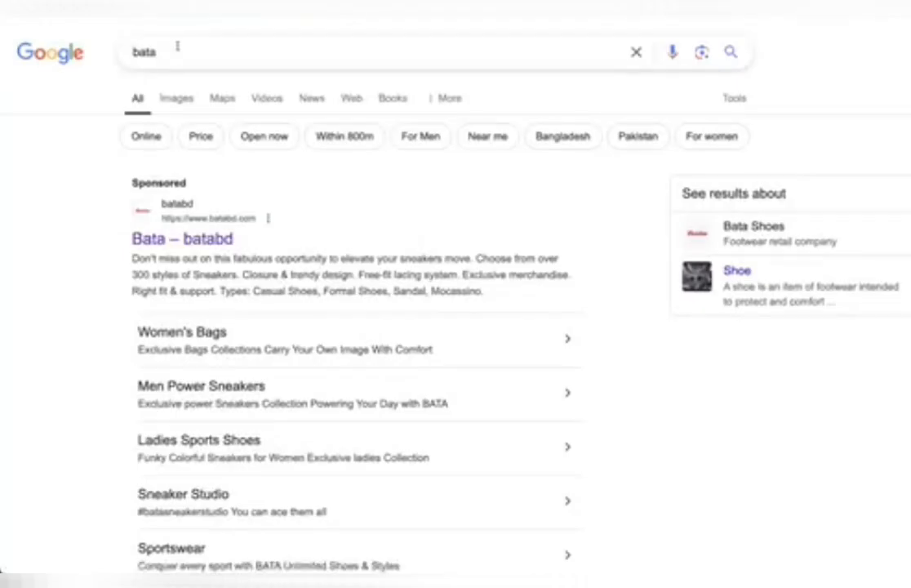
- Examine the Google results for bata, highlighting the sponsored batabd ad and its sitelinks, and compare with the Prothom Alo news page
left_click_drag(177, 46, 146, 388)
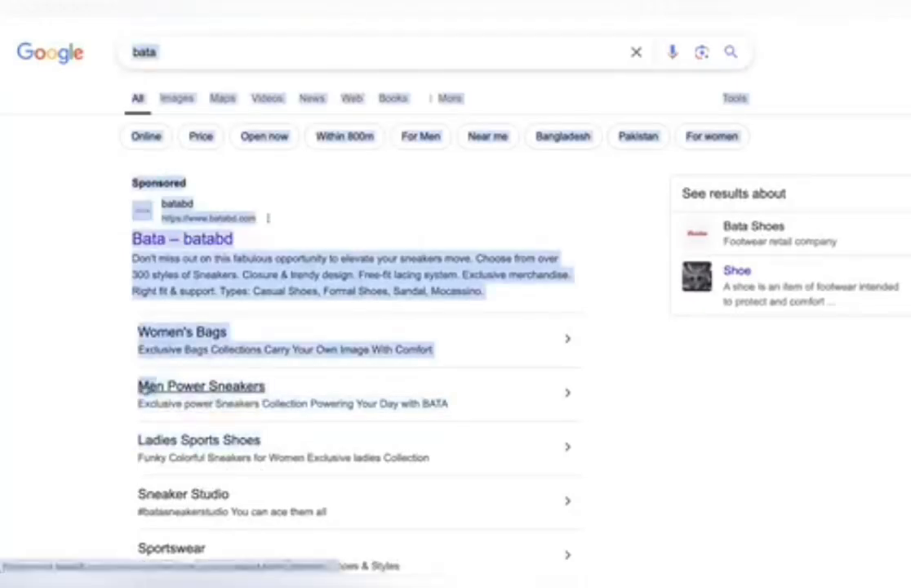
left_click(27, 273)
scroll(26, 273, "down", 2)
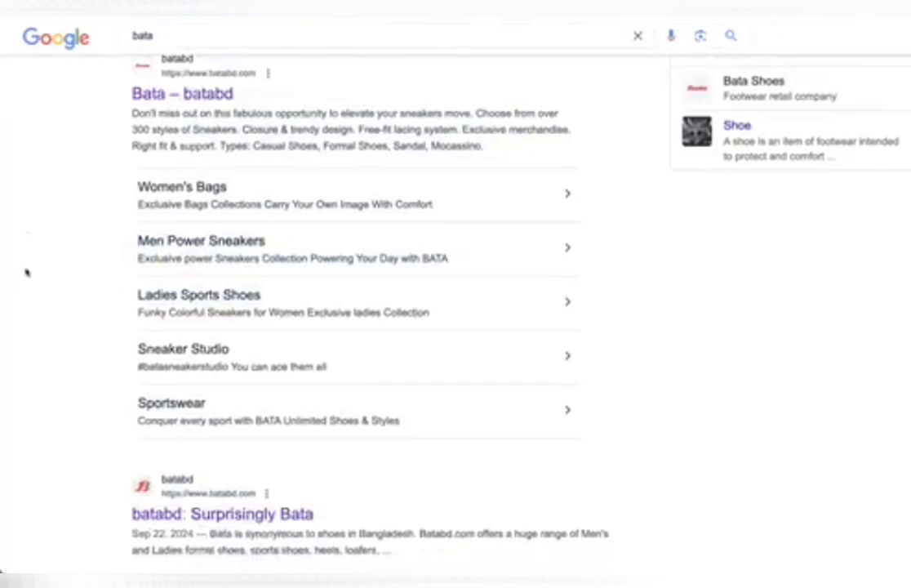
left_click_drag(88, 80, 263, 302)
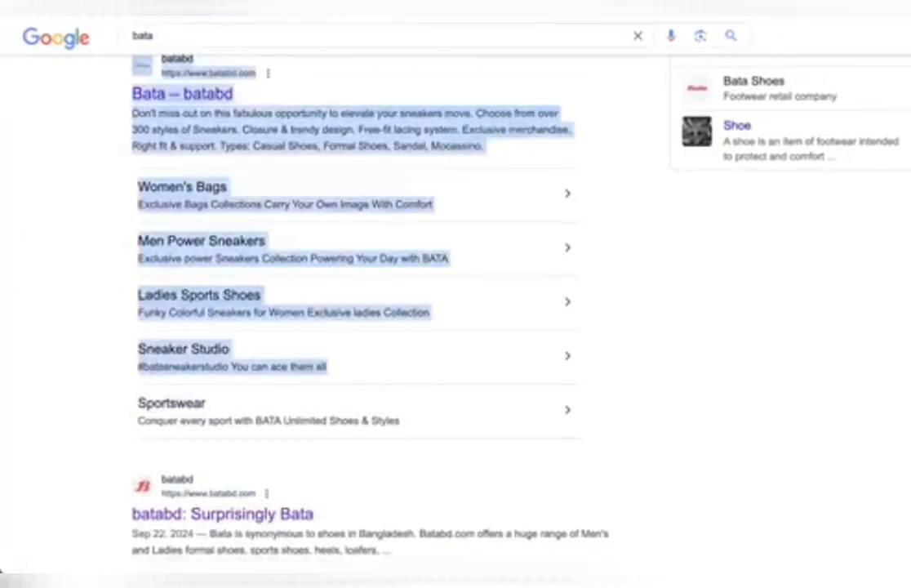
left_click(108, 59)
left_click_drag(109, 58, 406, 313)
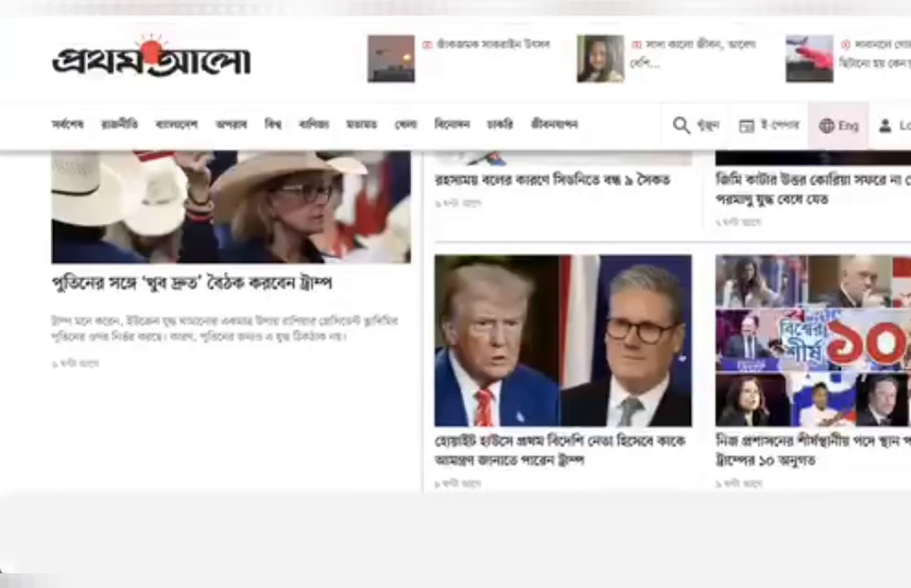
scroll(682, 357, "down", 10)
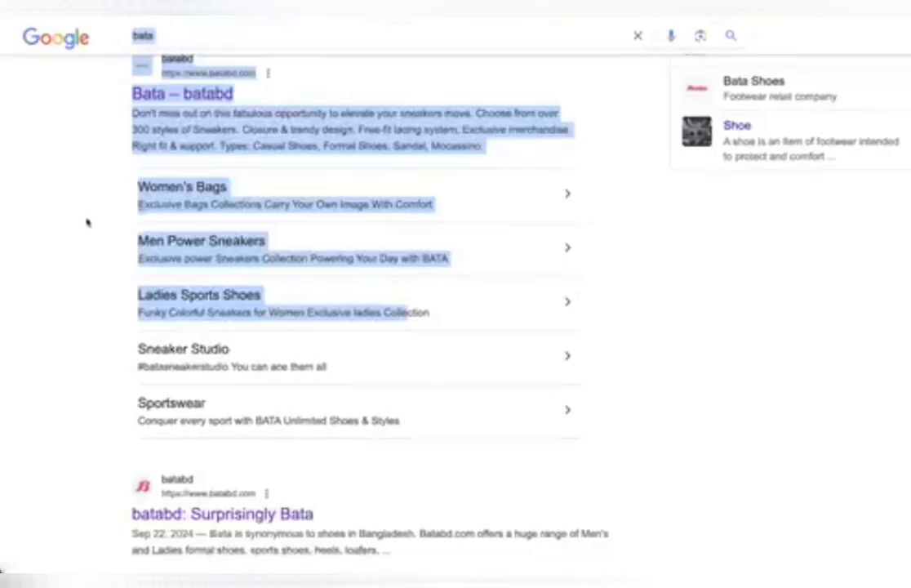
scroll(91, 204, "up", 3)
left_click(91, 191)
left_click_drag(63, 193, 383, 459)
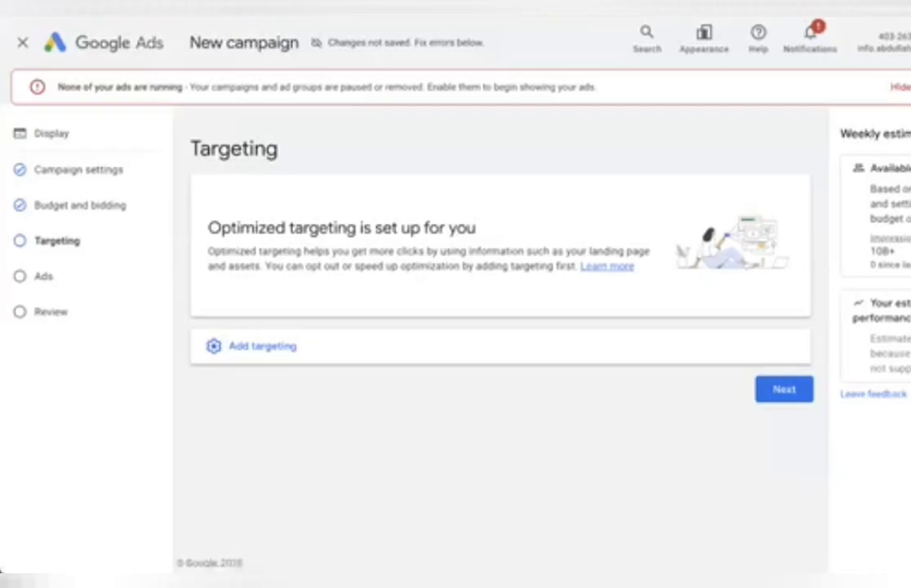
- Add Audience Segments targeting to the campaign and select the Shoes segment from the suggested ideas
left_click(260, 345)
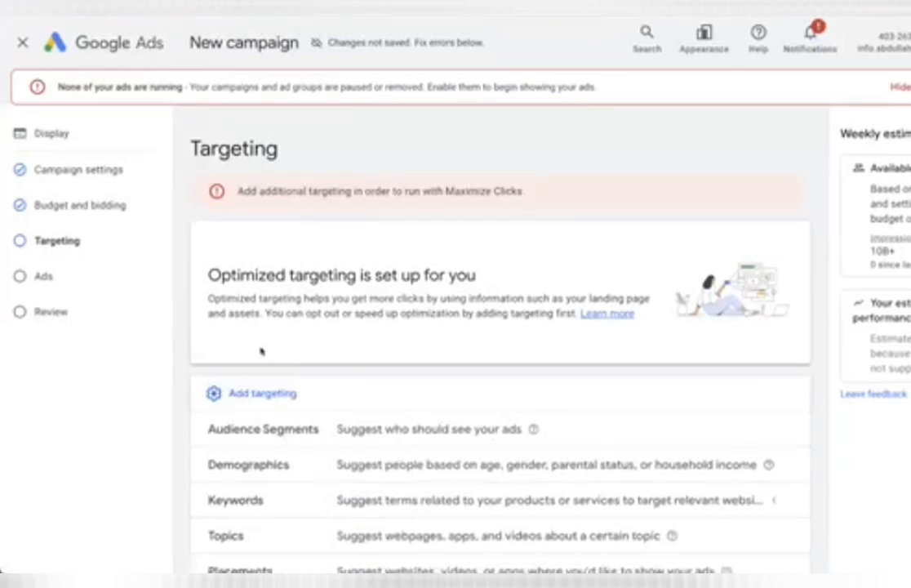
scroll(261, 352, "down", 1)
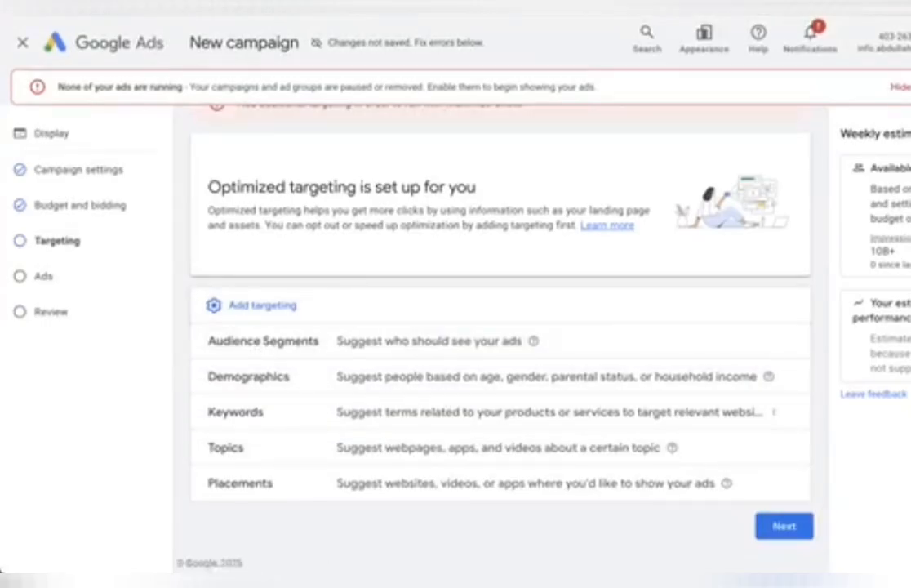
left_click(253, 341)
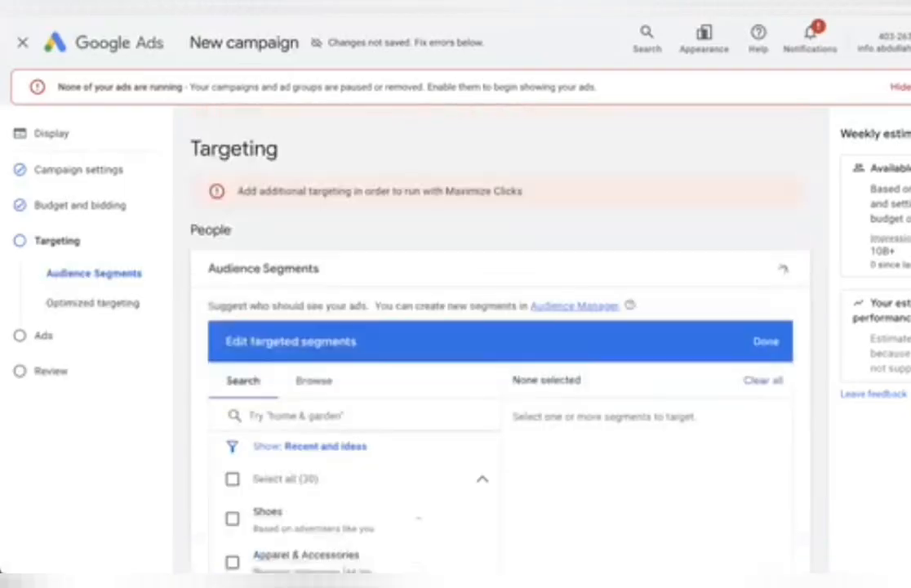
scroll(254, 344, "down", 5)
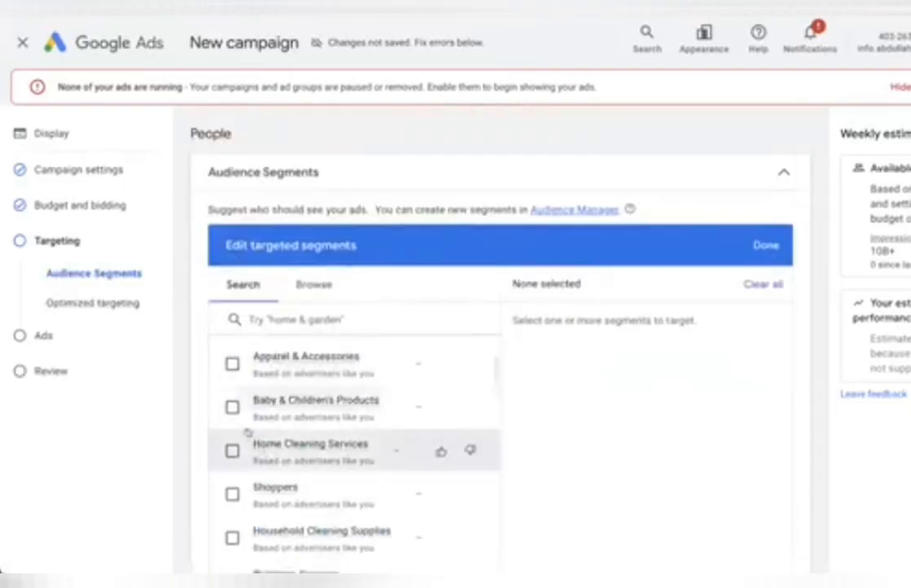
scroll(248, 432, "up", 5)
scroll(184, 428, "down", 1)
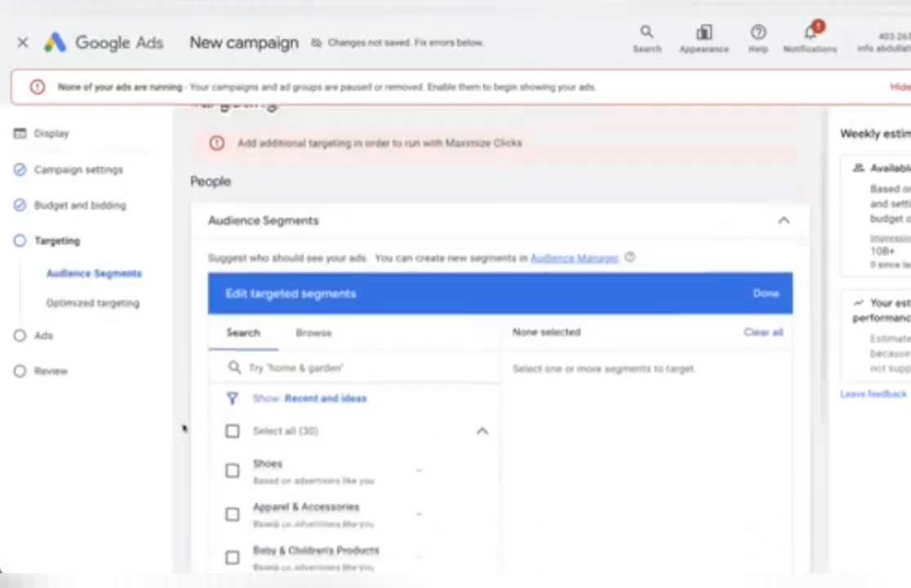
scroll(184, 427, "down", 1)
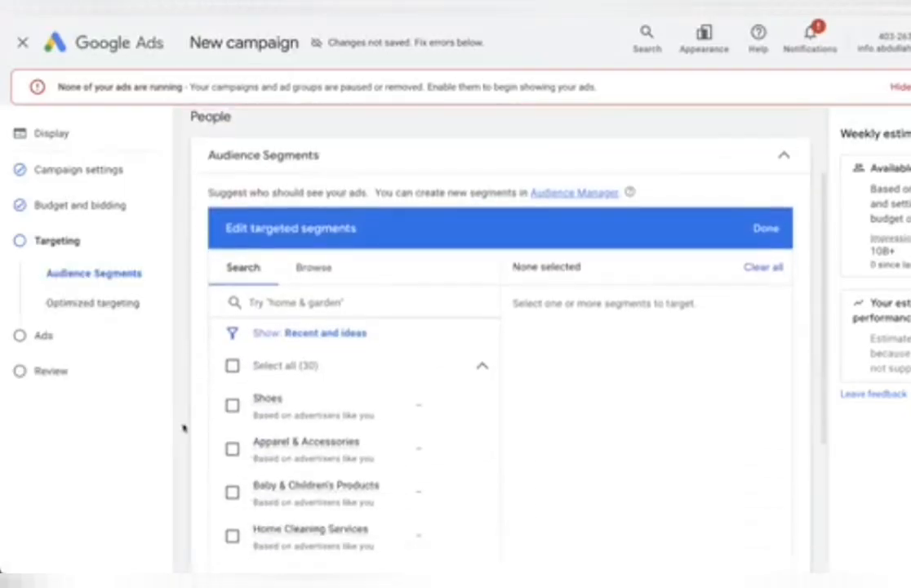
left_click(232, 405)
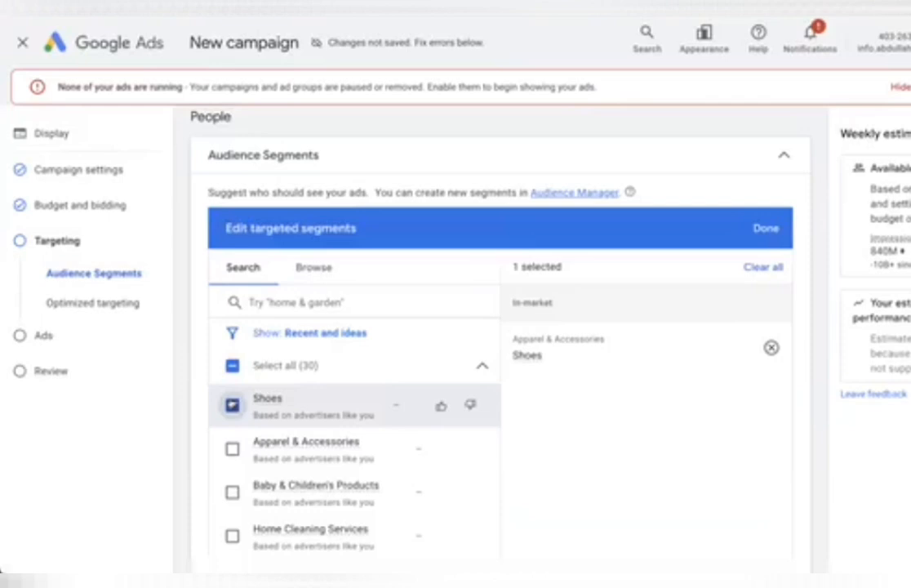
- Select the Apparel & Accessories segment from the suggested audience ideas
scroll(233, 405, "down", 1)
left_click(234, 433)
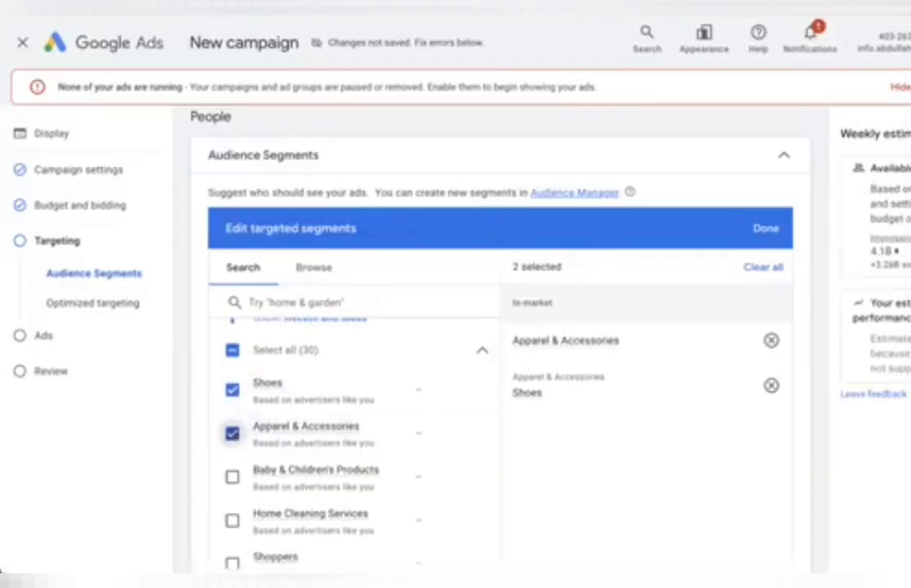
scroll(196, 413, "down", 1)
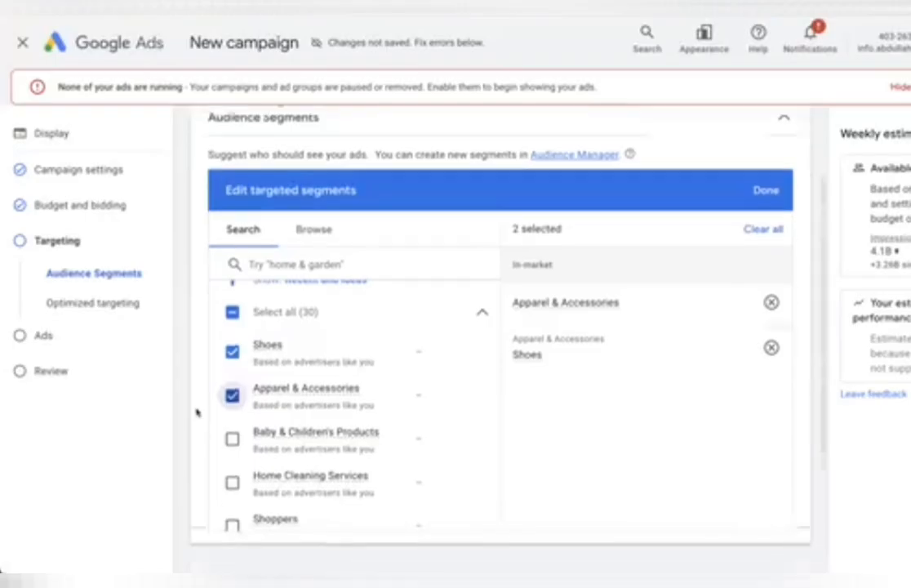
- Look through the remaining suggested audience segments on the Targeting page
scroll(196, 412, "down", 3)
scroll(313, 346, "down", 1)
scroll(313, 346, "down", 5)
scroll(313, 346, "down", 2)
scroll(313, 347, "up", 10)
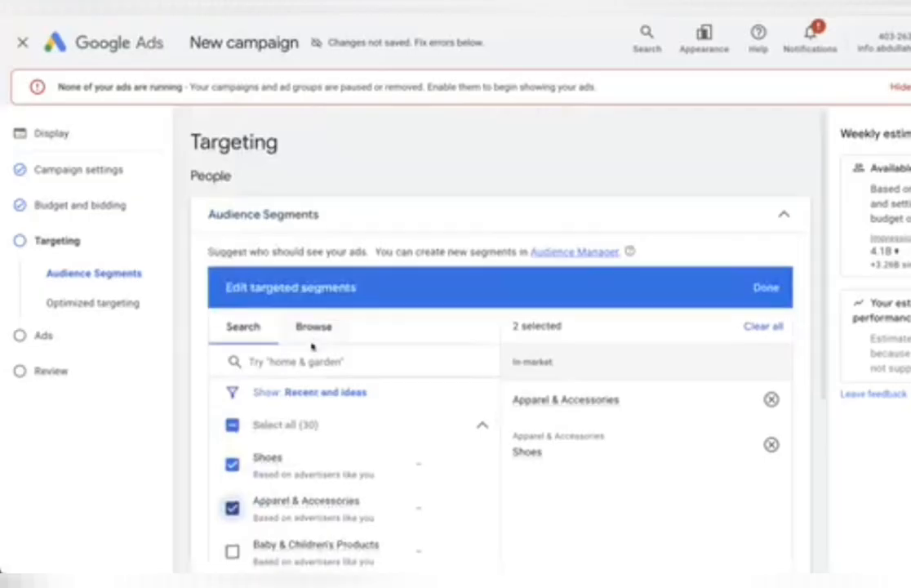
scroll(313, 347, "down", 10)
scroll(276, 438, "down", 2)
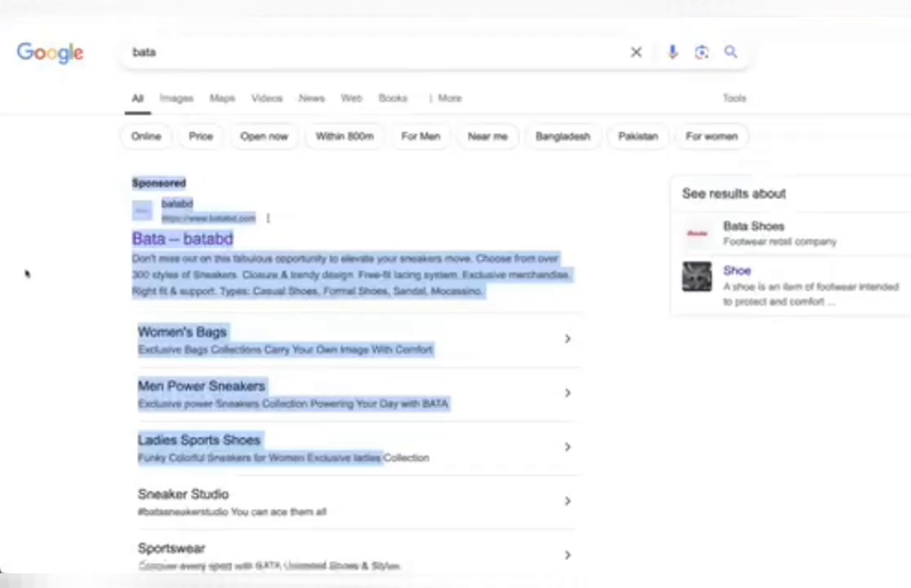
- Clear the text highlighting in the Google results for bata, look through the listings, and view the Bata product page
left_click(25, 269)
scroll(26, 274, "down", 2)
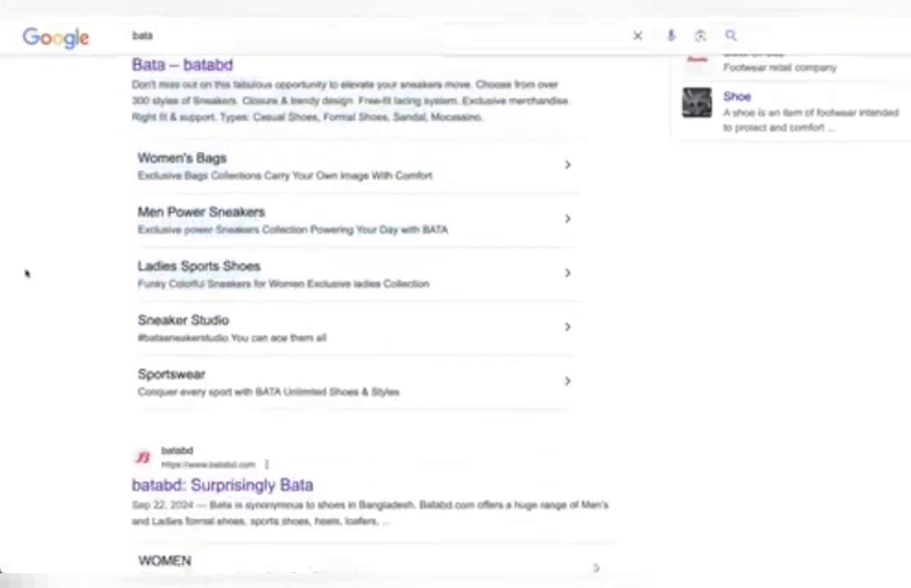
scroll(25, 274, "down", 4)
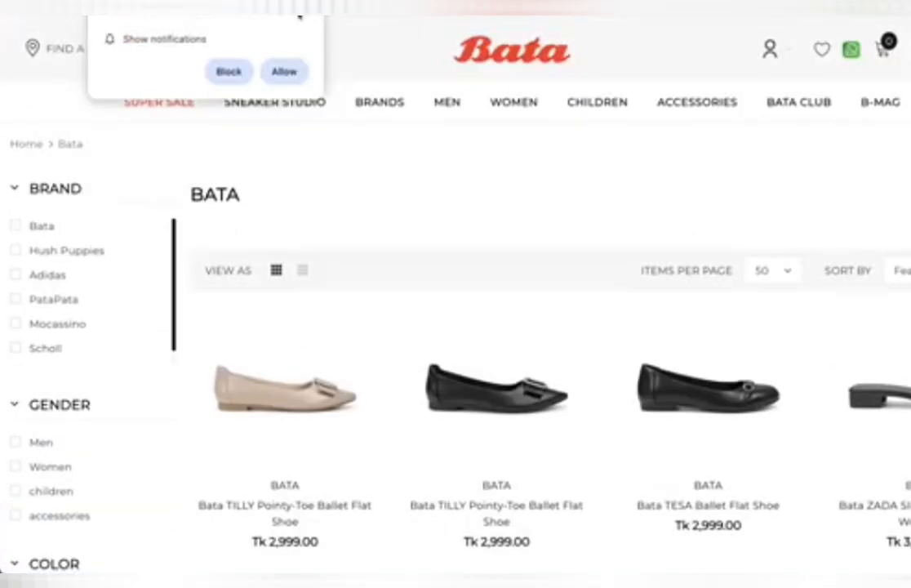
left_click(299, 17)
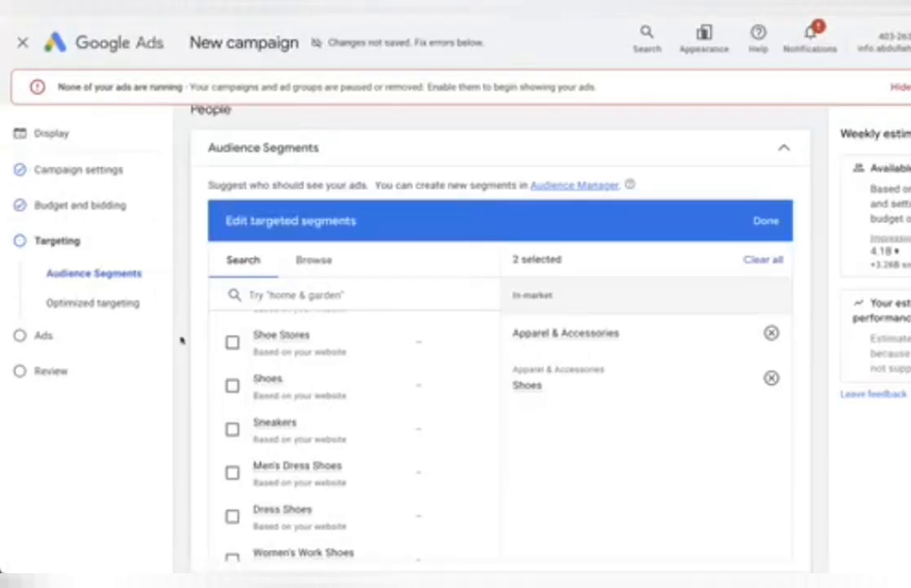
- Examine the audience ideas based on similar advertisers and on the website, and view the details of the selected Shoes segment
scroll(179, 340, "down", 1)
scroll(181, 339, "down", 1)
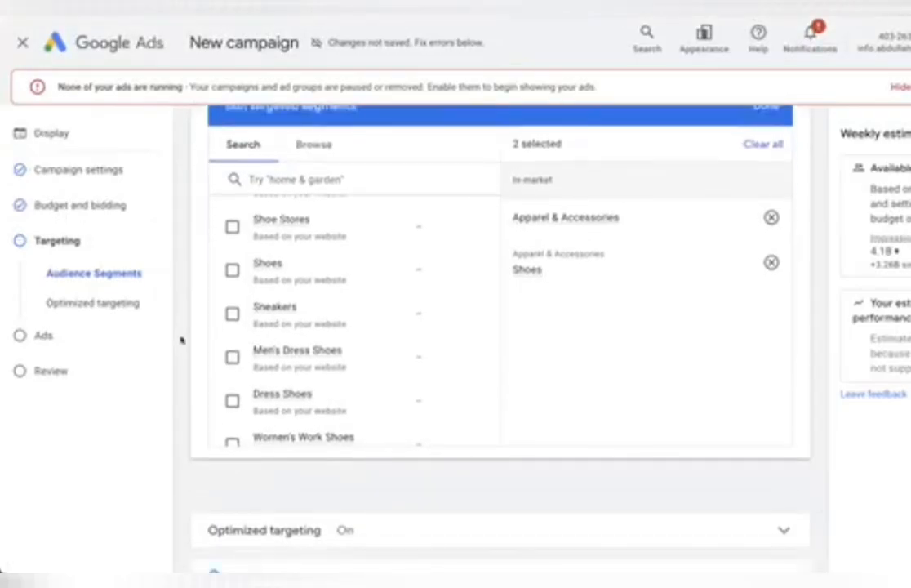
scroll(291, 369, "up", 5)
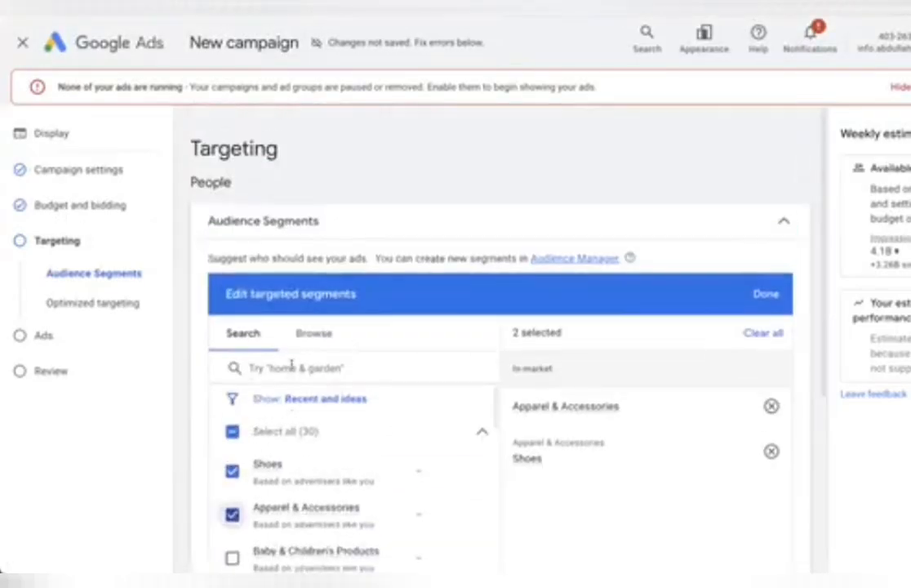
scroll(293, 368, "down", 1)
scroll(292, 368, "down", 5)
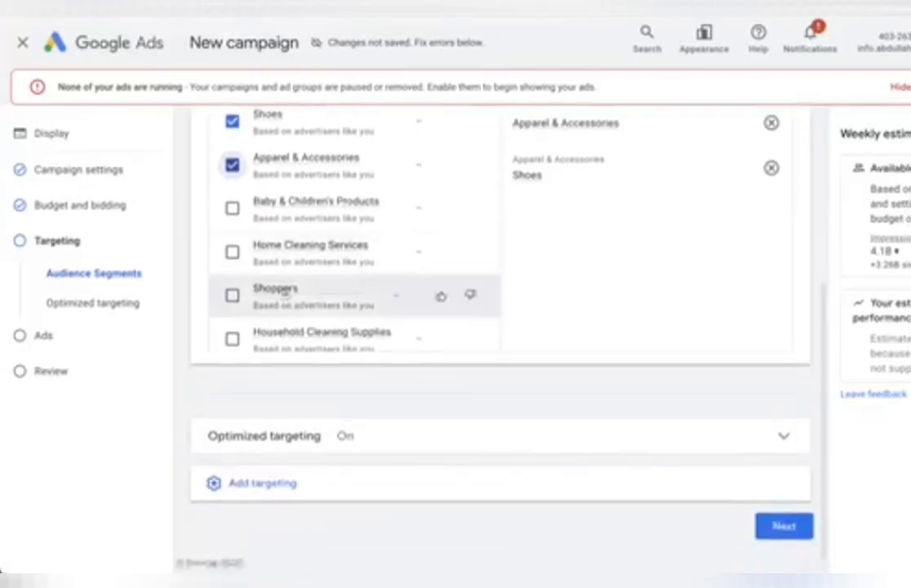
scroll(285, 296, "up", 1)
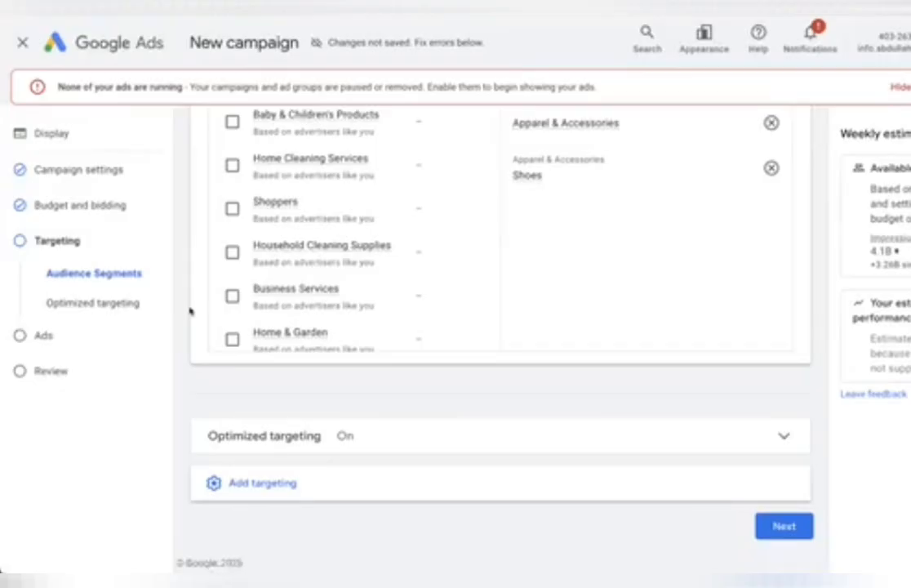
scroll(368, 335, "up", 5)
scroll(426, 331, "down", 1)
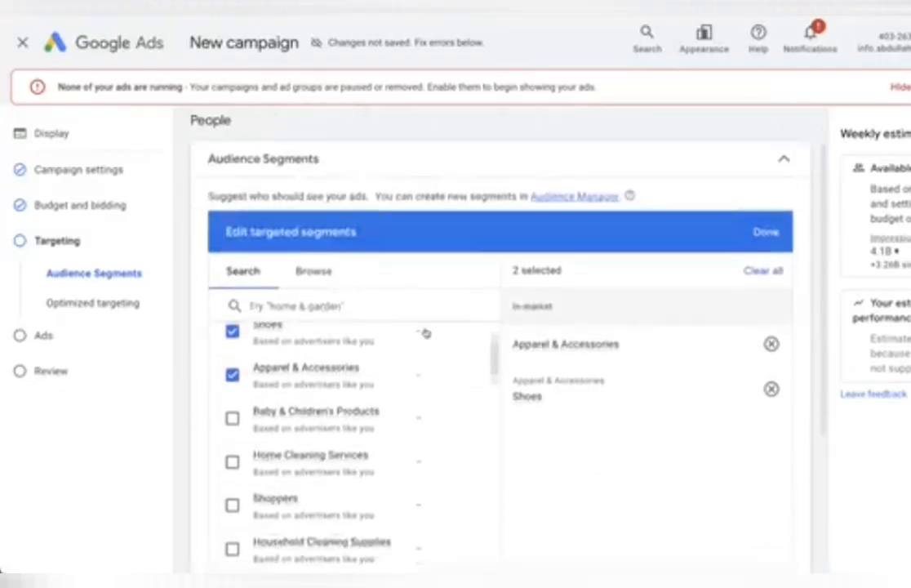
scroll(424, 333, "down", 1)
scroll(505, 413, "down", 3)
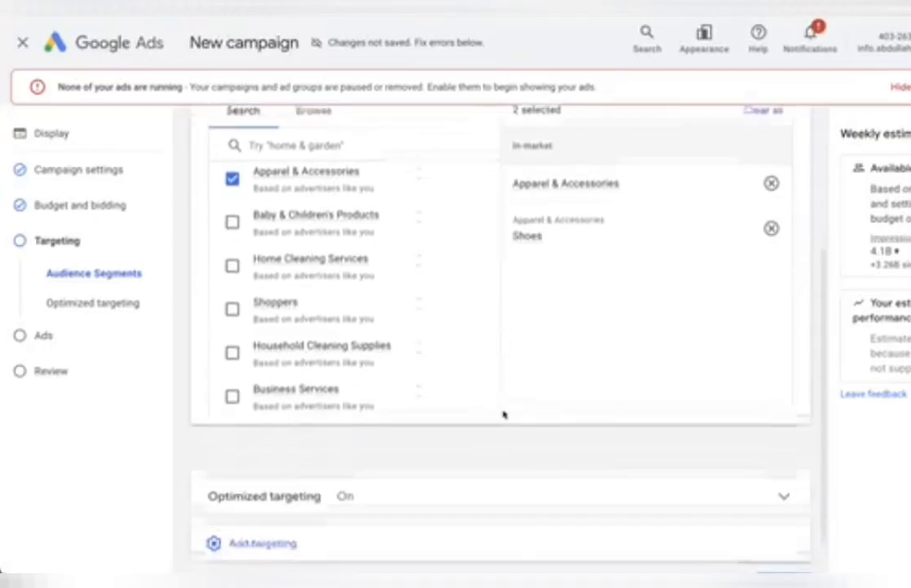
scroll(503, 414, "down", 1)
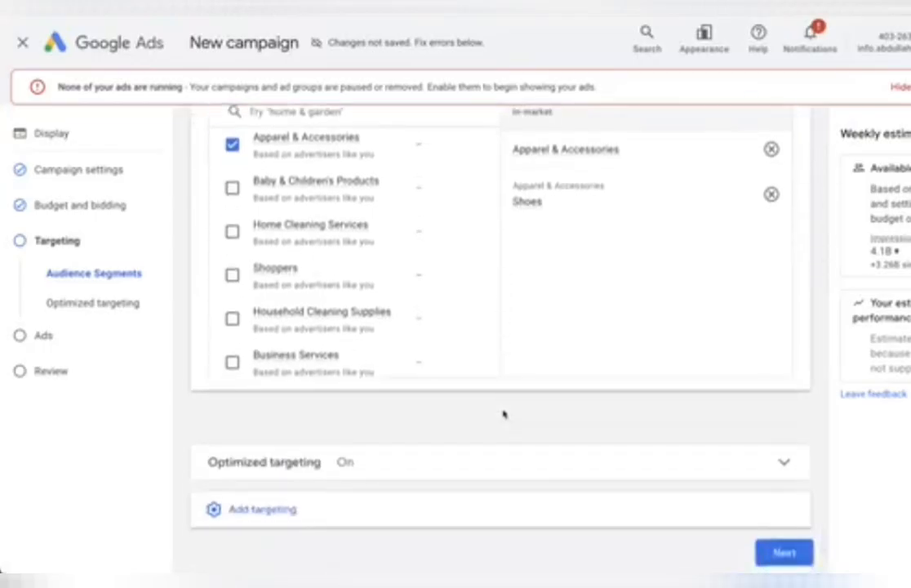
mouse_move(520, 201)
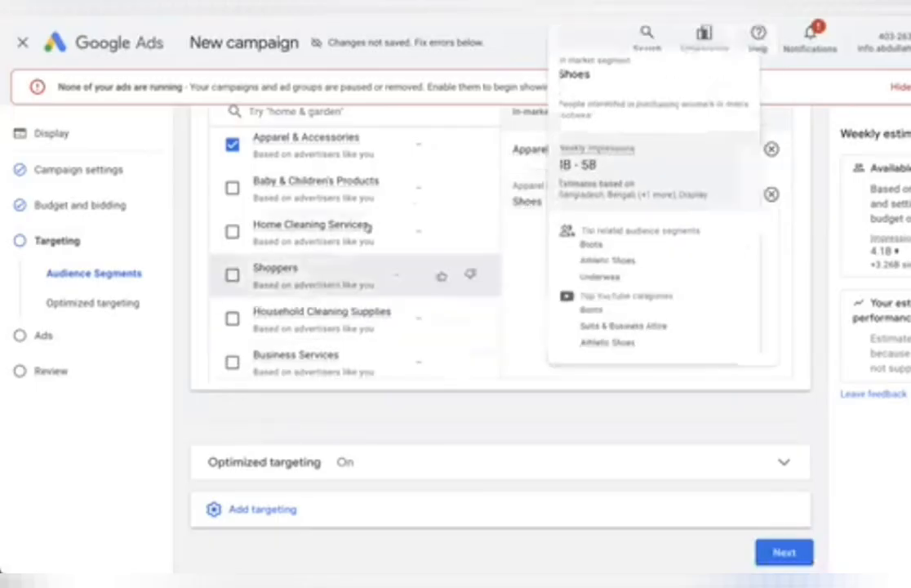
scroll(399, 313, "up", 3)
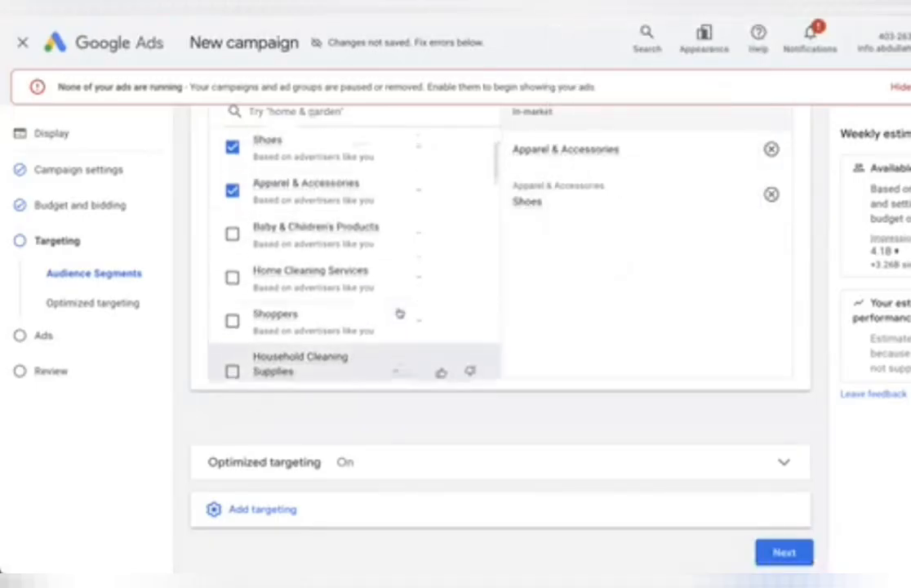
mouse_move(318, 281)
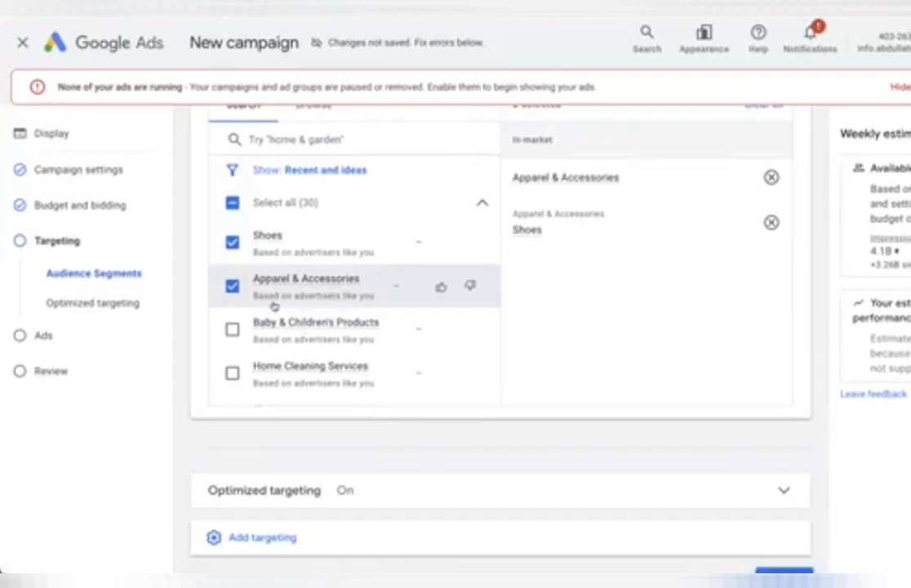
- Add the Lifestyles & Hobbies affinity segment to the targeted segments
scroll(274, 305, "down", 5)
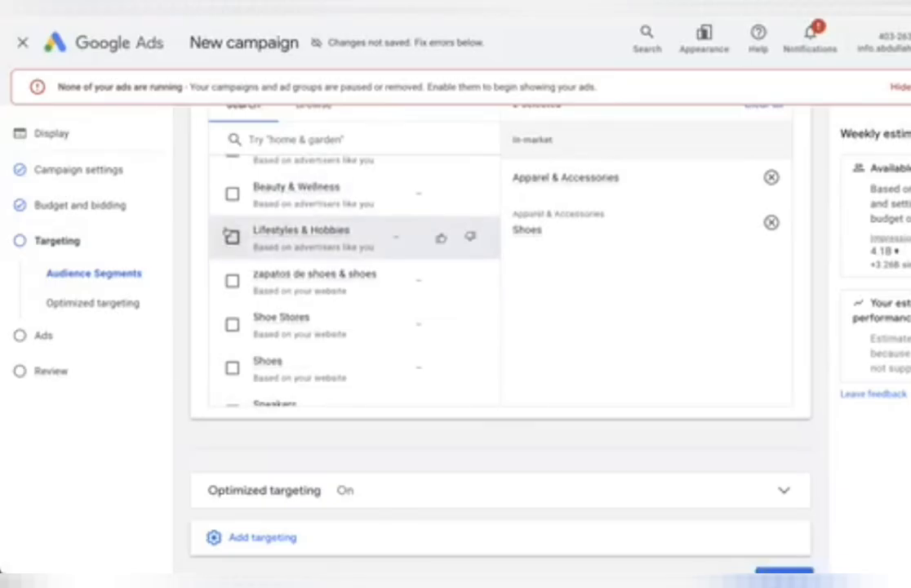
left_click(232, 236)
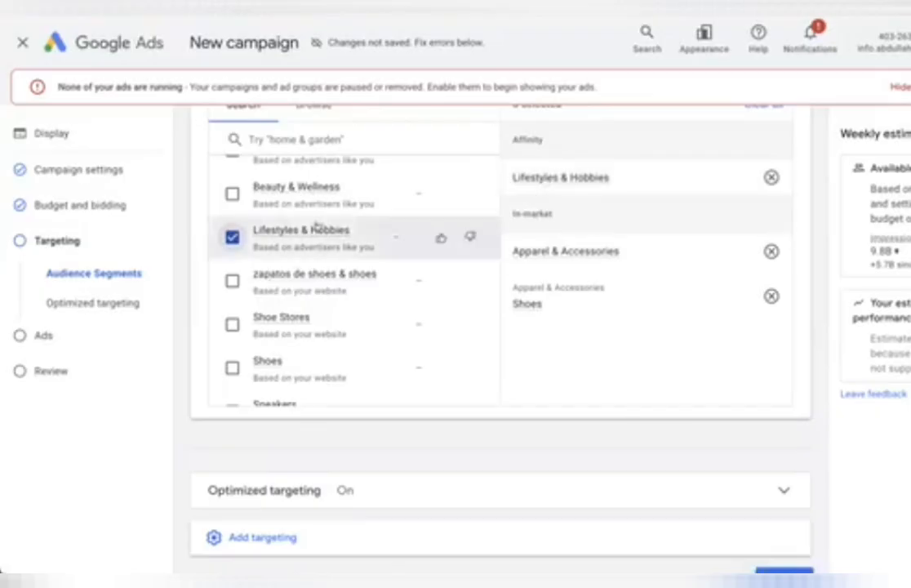
scroll(227, 236, "up", 1)
- Add the website-based Shoe Stores, Shoes, Sneakers, Dress Shoes and Sandals segments to the targeted segments
scroll(227, 237, "down", 3)
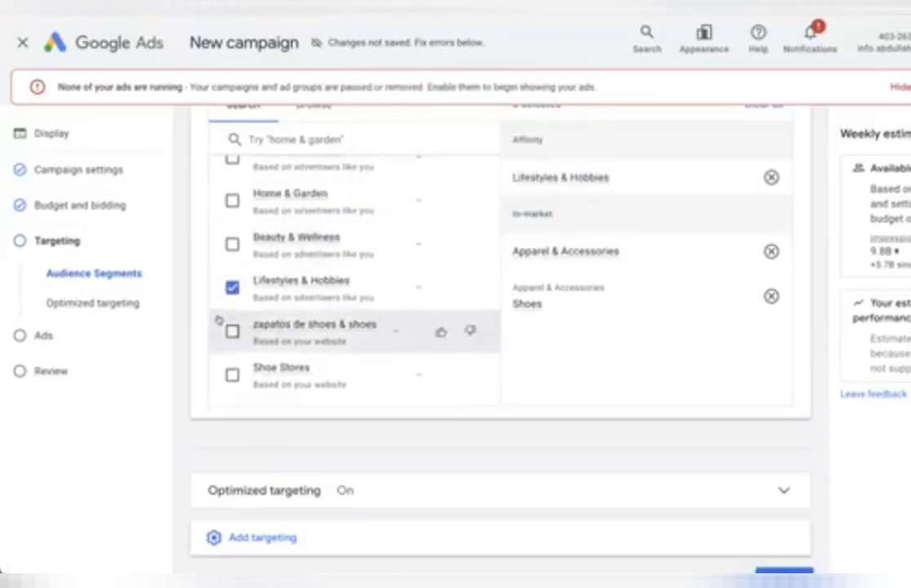
left_click(231, 244)
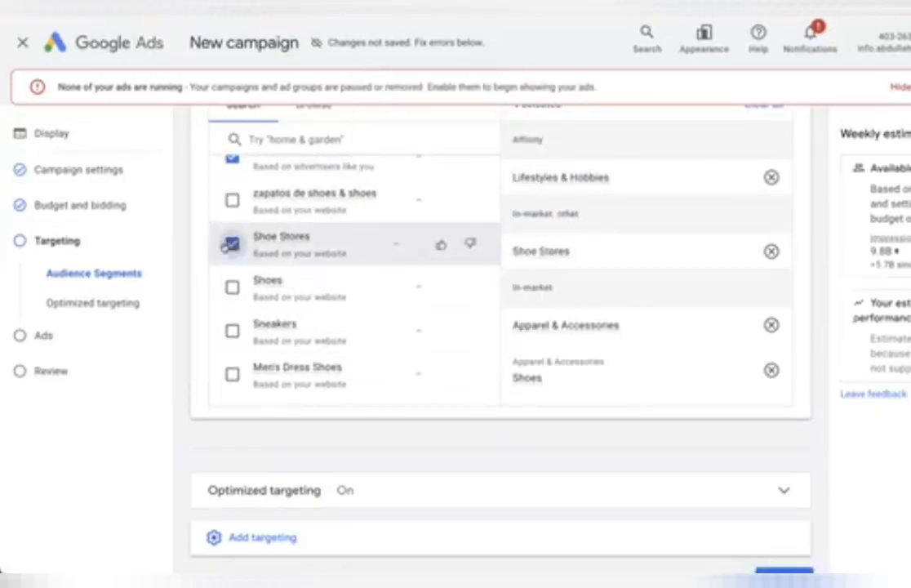
left_click(232, 286)
left_click(222, 332)
scroll(227, 332, "down", 3)
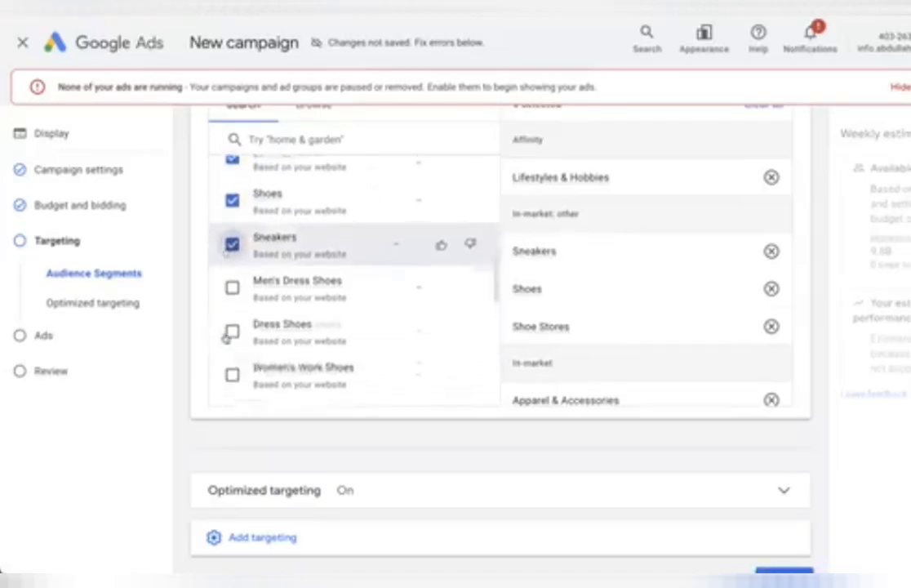
left_click(233, 316)
scroll(232, 316, "down", 3)
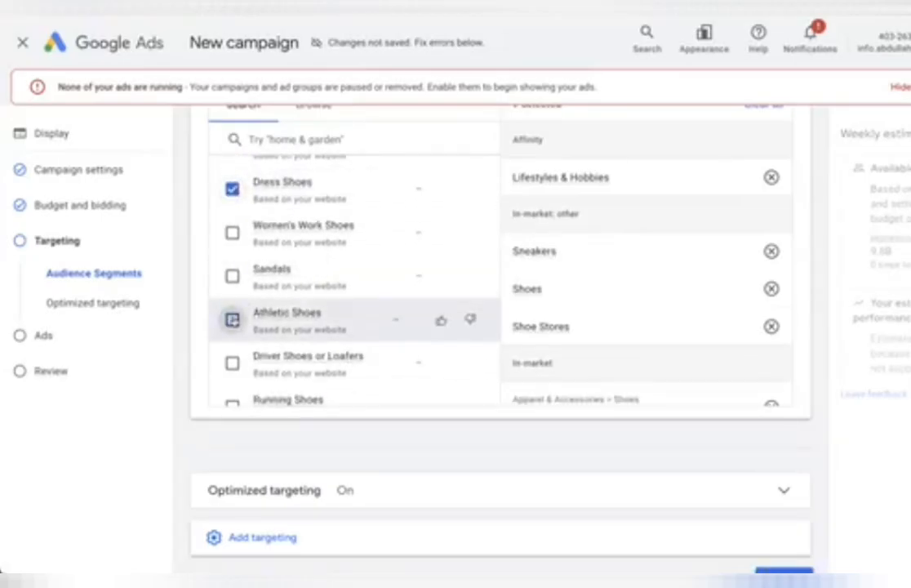
left_click(230, 276)
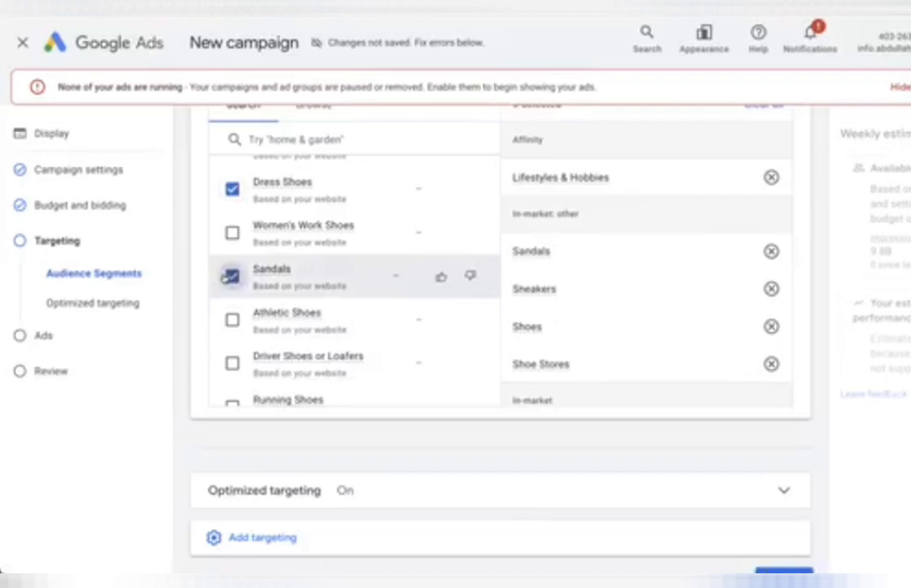
- Review the list of selected segments and highlight the available impressions figure in the weekly estimates
scroll(361, 378, "down", 5)
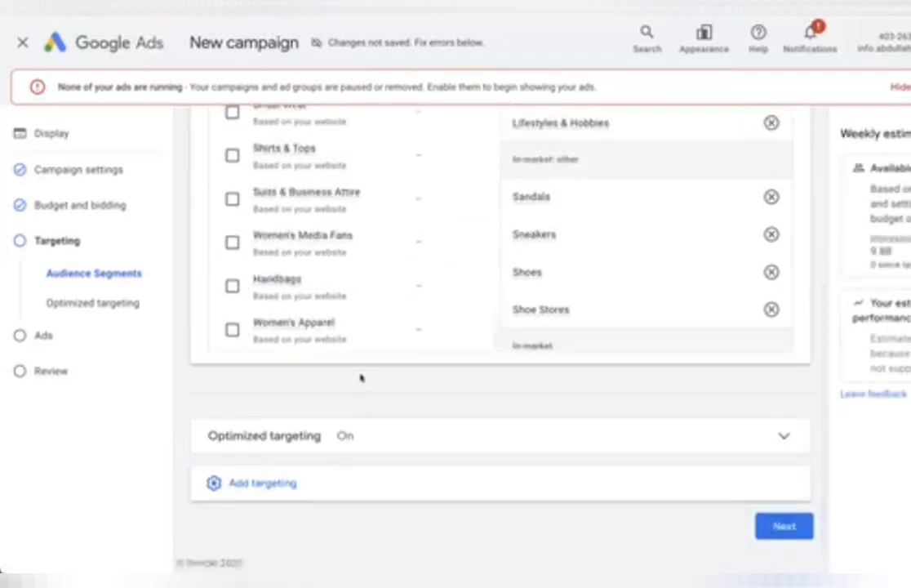
scroll(411, 295, "up", 4)
scroll(562, 326, "down", 5)
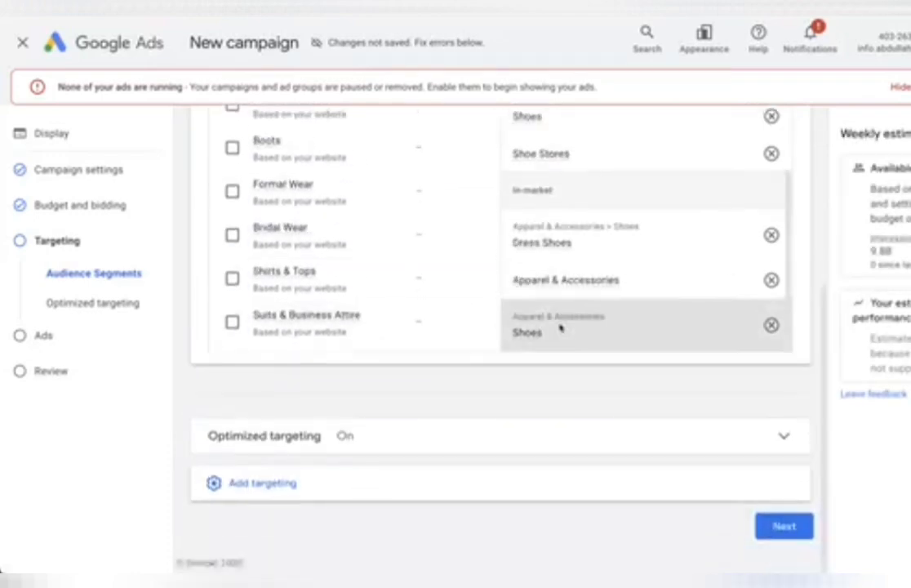
scroll(593, 210, "up", 3)
scroll(809, 309, "up", 5)
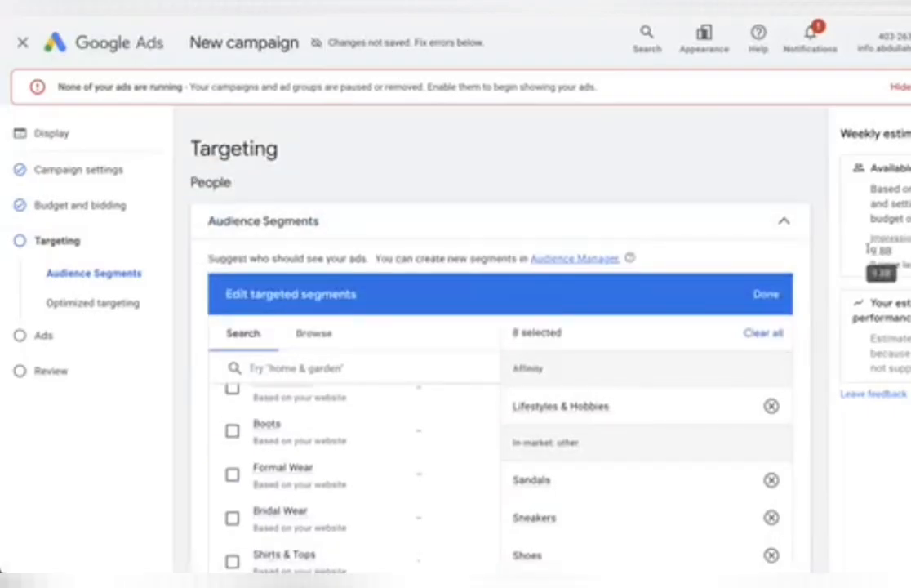
left_click_drag(868, 250, 905, 251)
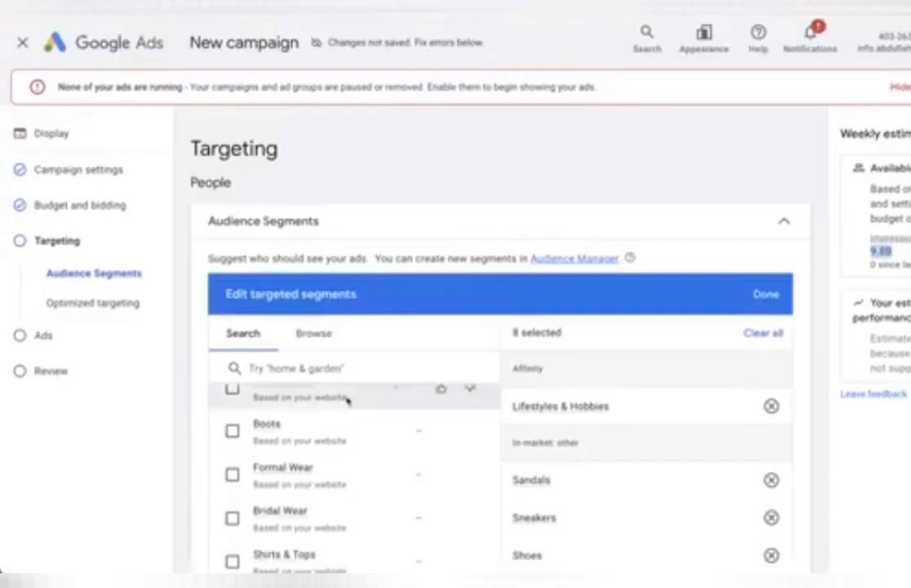
- Add the website-based Handbags segment to the targeted segments
scroll(348, 401, "down", 3)
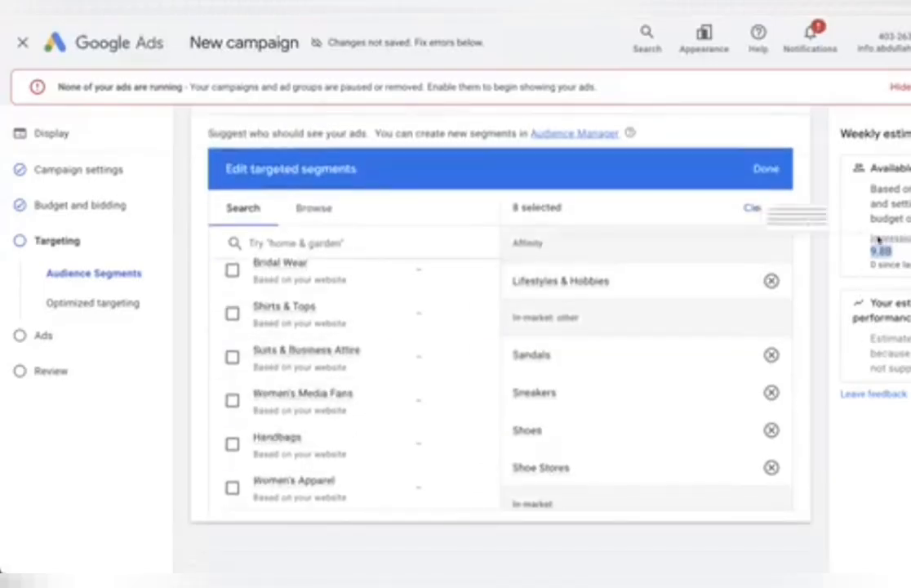
scroll(453, 366, "down", 2)
scroll(318, 258, "up", 2)
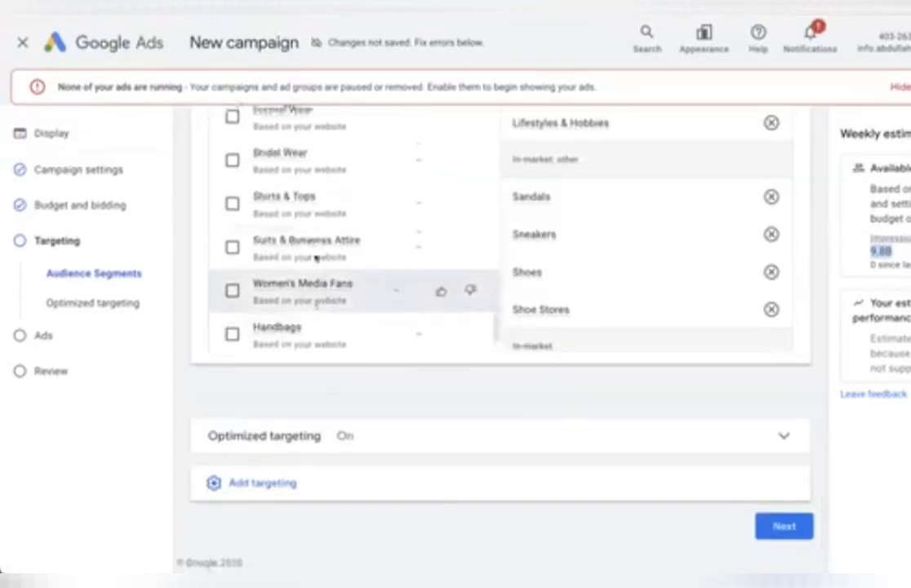
scroll(317, 268, "down", 2)
left_click(232, 286)
- Review the selected in-market segments, view the Handbags details, and look back through the suggested audience ideas
scroll(596, 238, "down", 3)
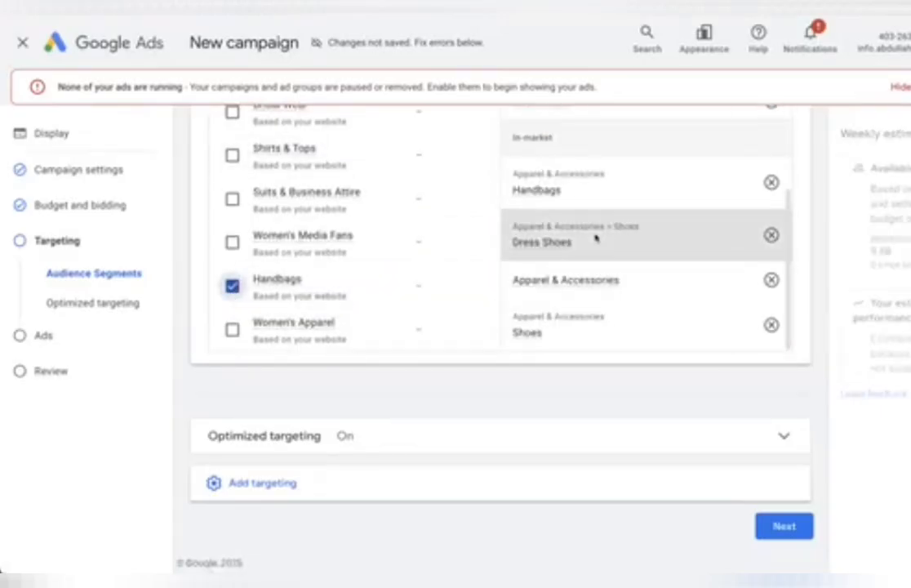
scroll(555, 196, "down", 1)
mouse_move(543, 188)
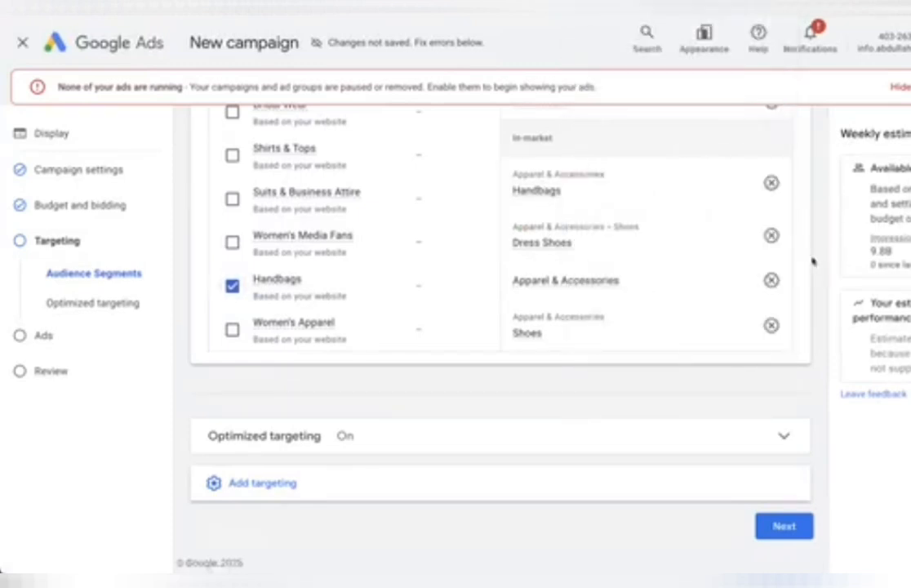
scroll(378, 260, "down", 5)
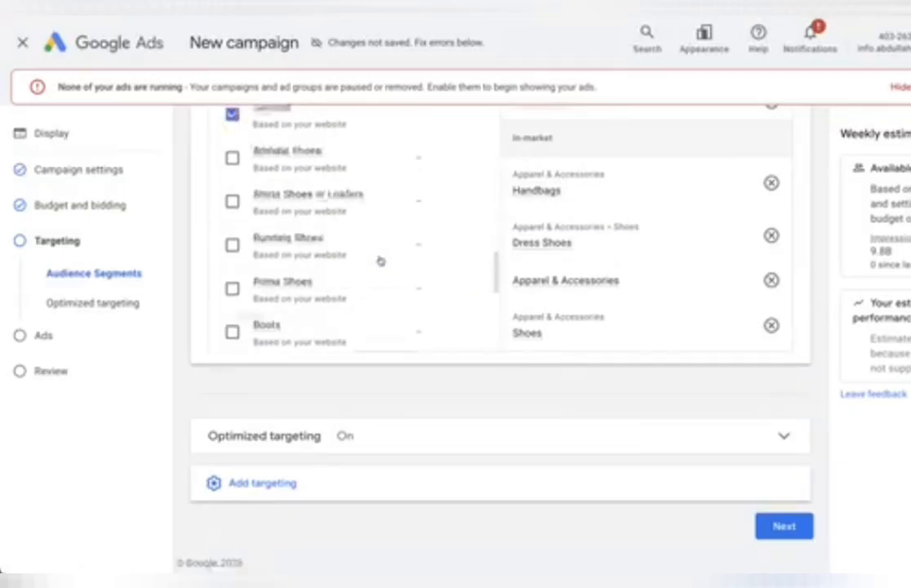
scroll(280, 194, "up", 10)
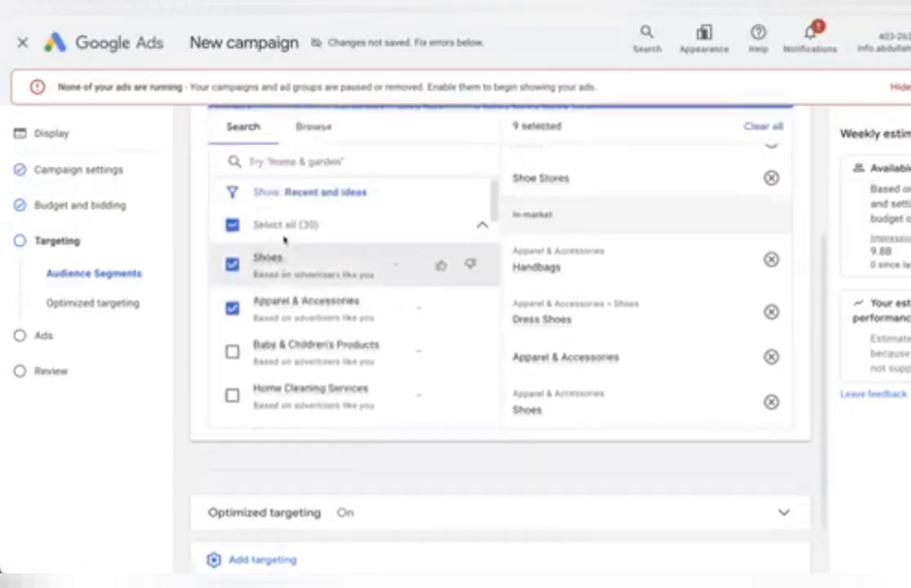
scroll(282, 242, "down", 4)
scroll(281, 306, "down", 3)
scroll(282, 306, "up", 3)
scroll(282, 306, "down", 3)
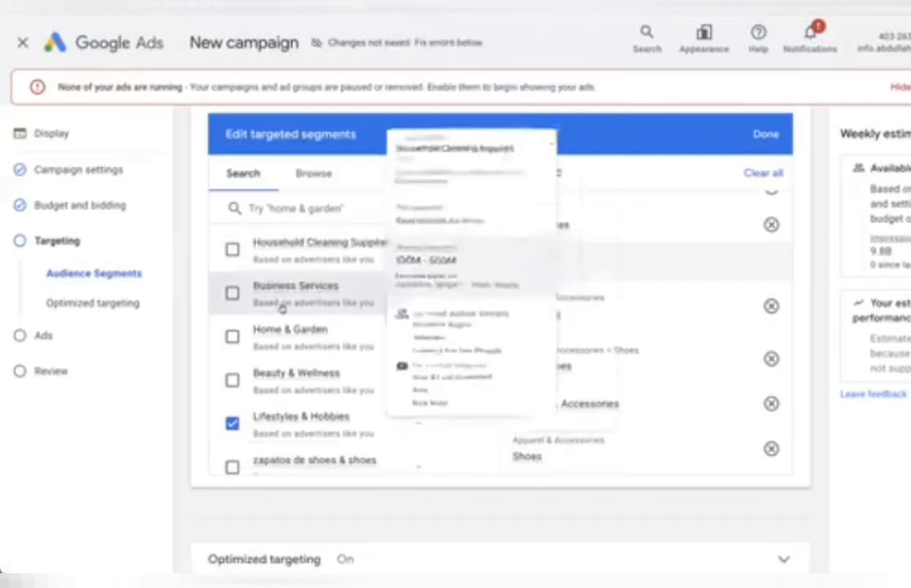
- Add the Shoppers and Baby & Children's Products segments based on similar advertisers to the targeted segments
scroll(282, 307, "down", 10)
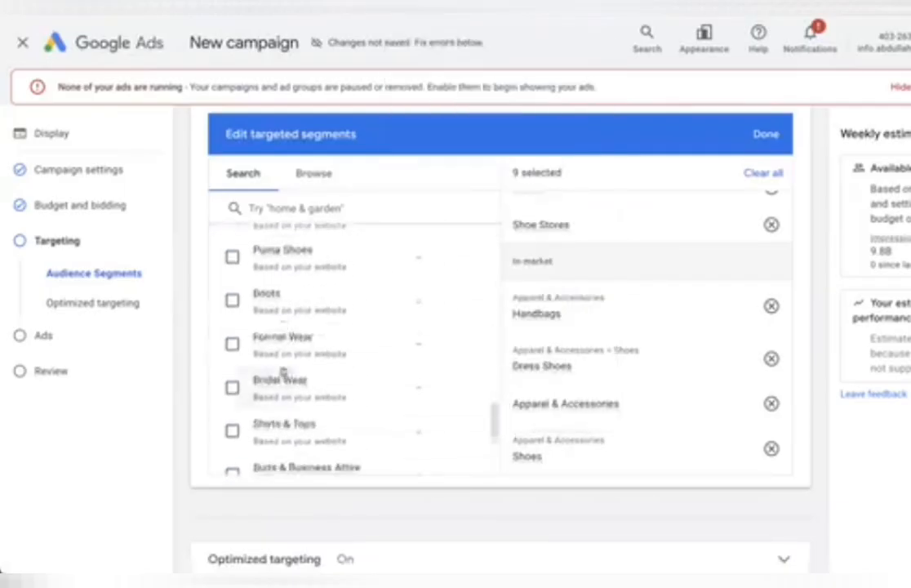
scroll(285, 360, "up", 5)
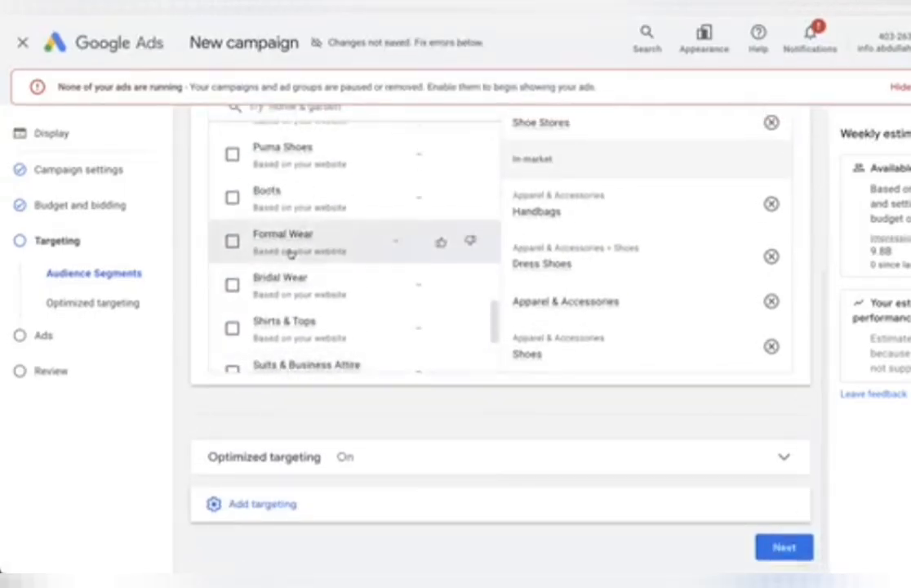
scroll(291, 256, "up", 5)
scroll(290, 253, "up", 7)
scroll(291, 251, "down", 7)
scroll(289, 253, "up", 5)
scroll(194, 267, "down", 3)
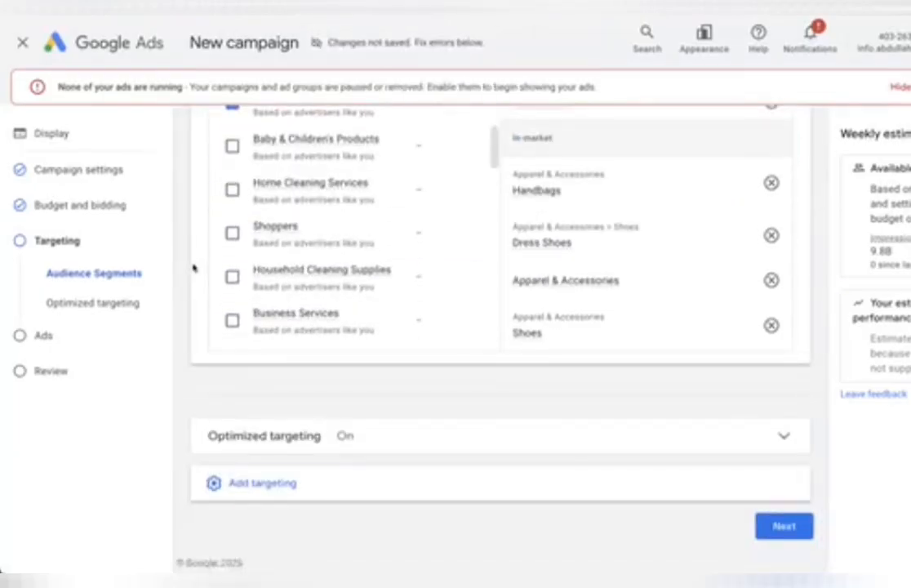
left_click(231, 233)
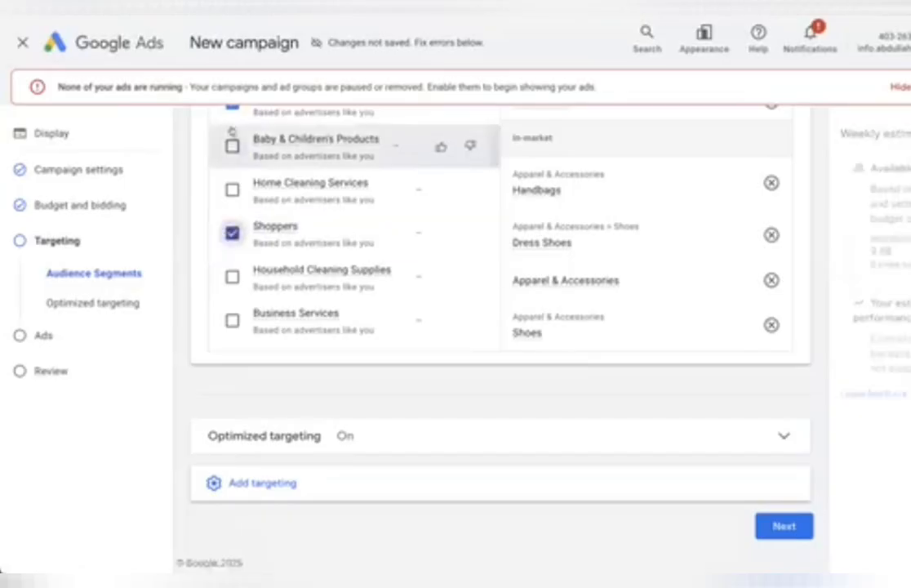
left_click(232, 144)
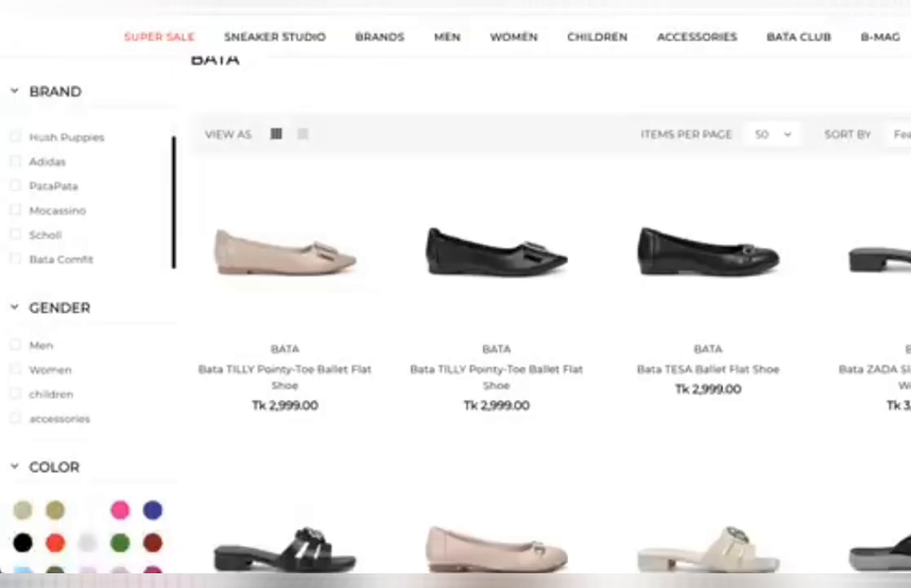
- Switch to the Bata website and look through the product listing for the kinds of shoes sold
scroll(332, 389, "down", 10)
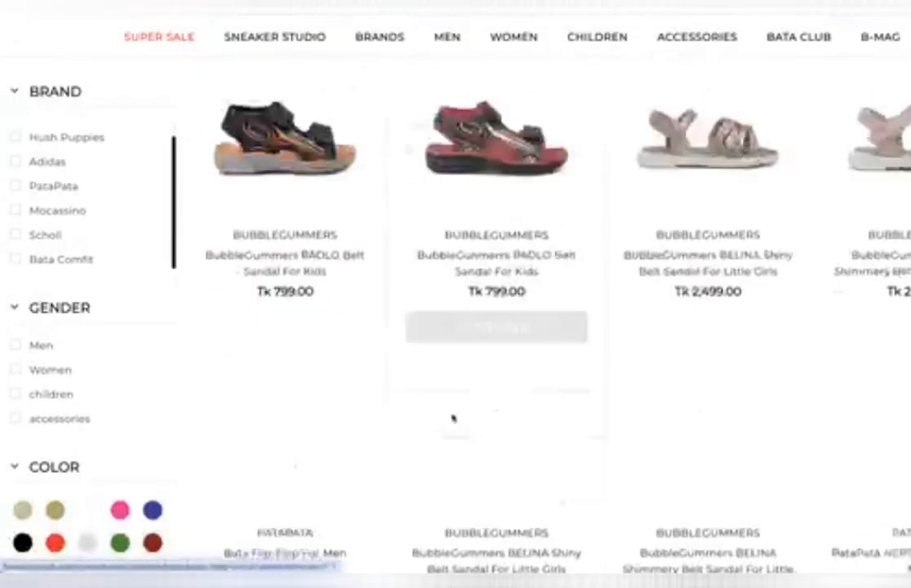
scroll(452, 418, "down", 15)
scroll(448, 419, "up", 15)
scroll(449, 419, "up", 5)
scroll(449, 392, "down", 8)
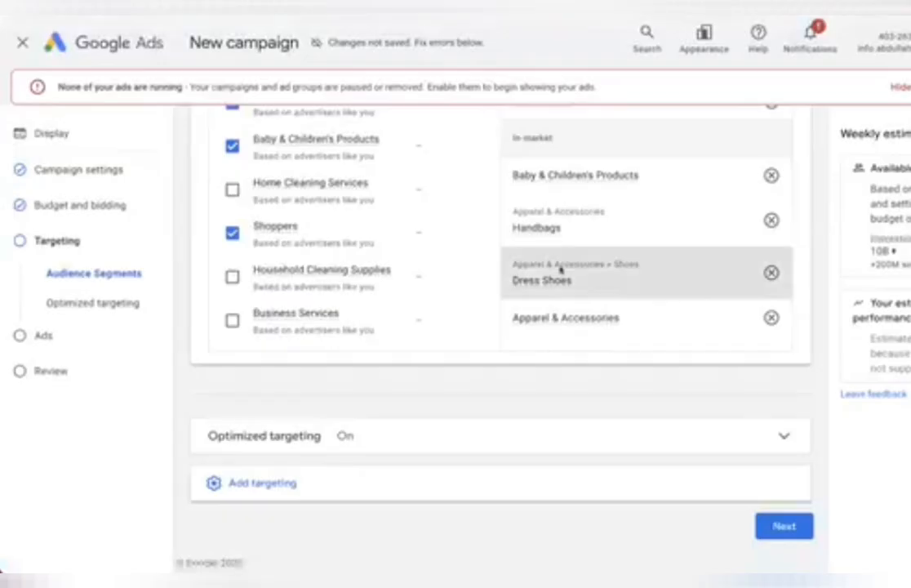
- Return to the campaign, clear all targeted segments and select only the in-market Shoes segment
scroll(559, 268, "up", 5)
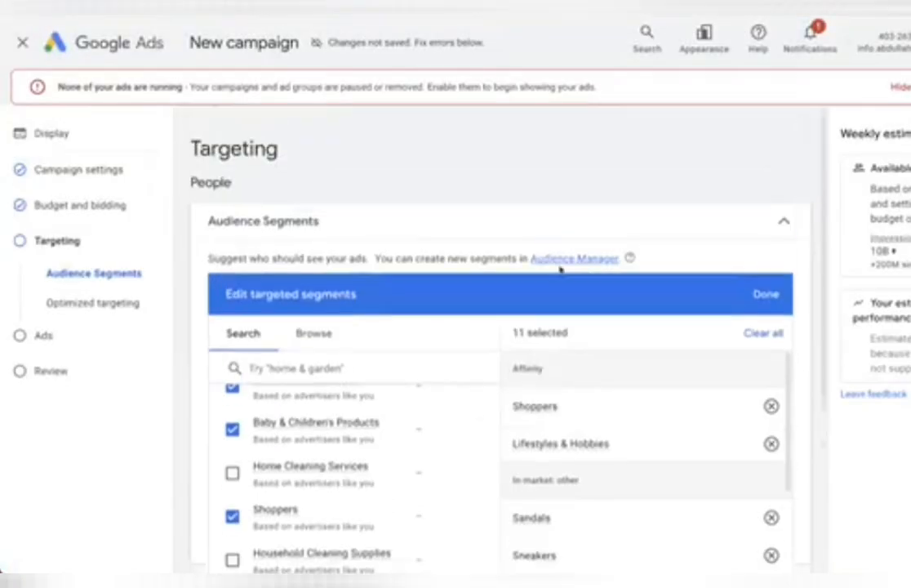
scroll(560, 270, "down", 2)
scroll(560, 270, "up", 2)
scroll(512, 304, "down", 10)
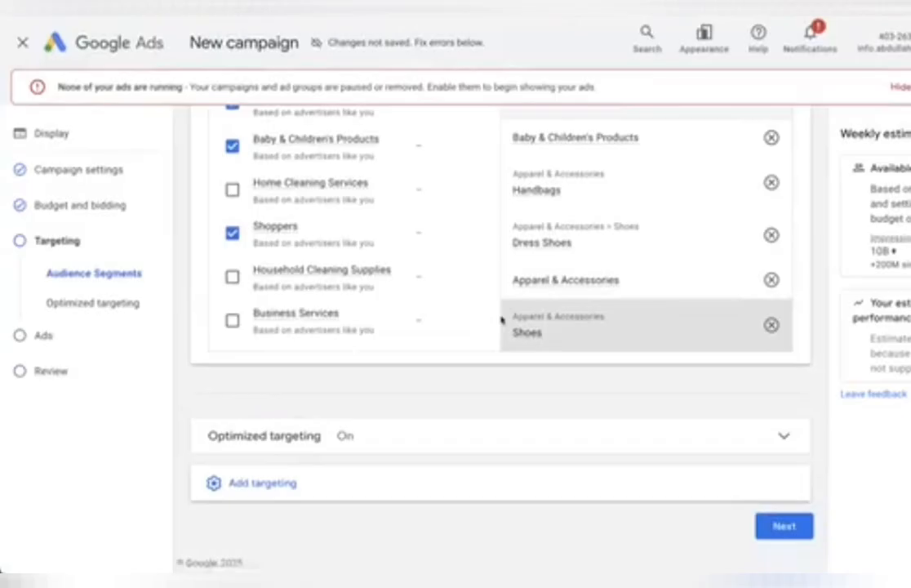
scroll(502, 320, "up", 6)
scroll(503, 261, "down", 3)
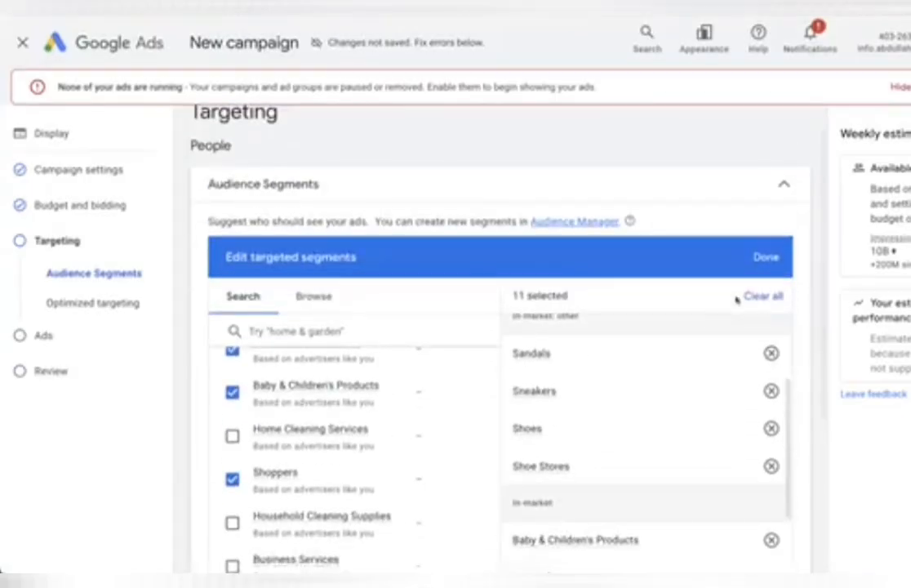
left_click(761, 296)
scroll(352, 453, "up", 5)
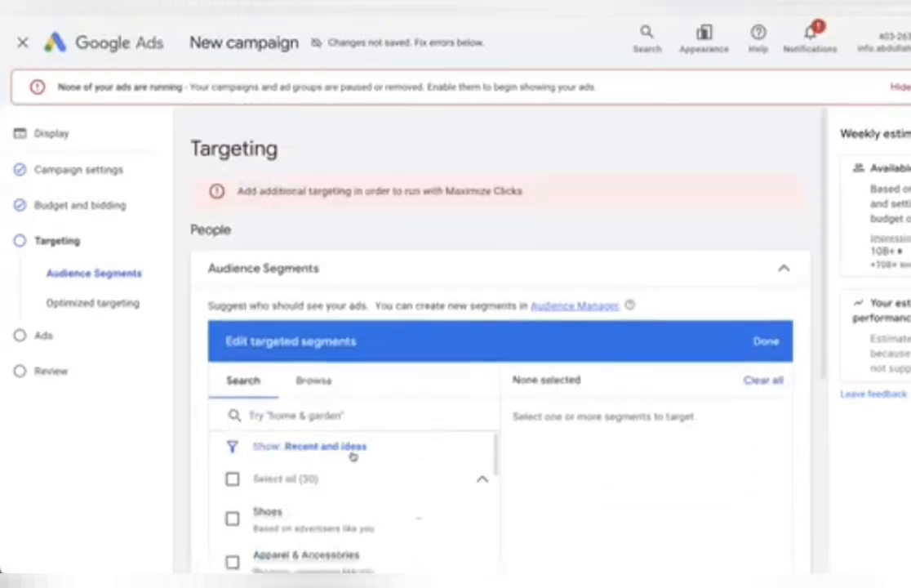
scroll(190, 421, "down", 1)
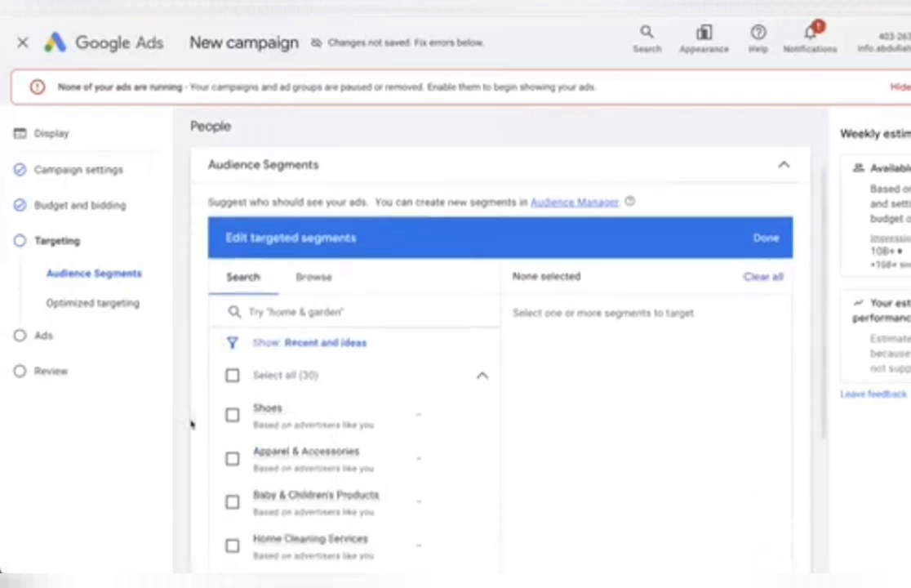
left_click(231, 415)
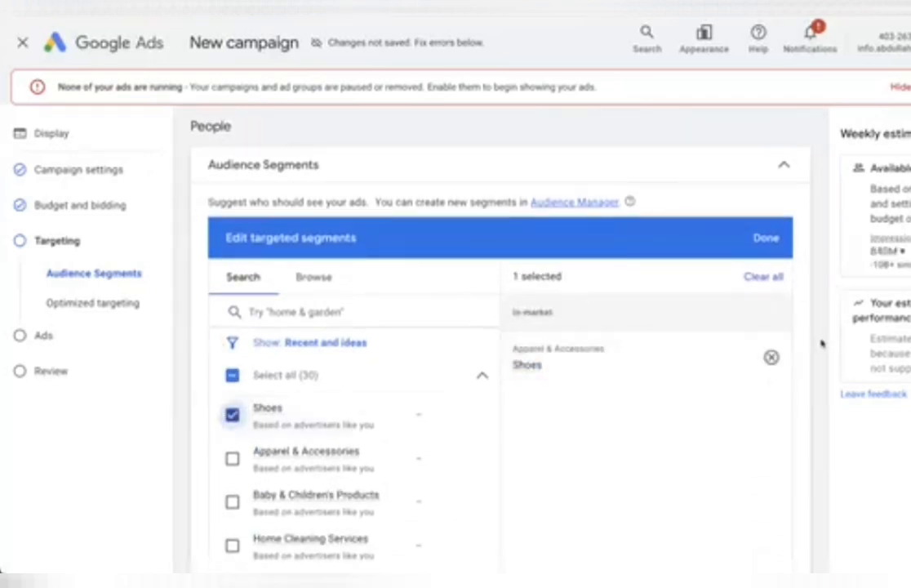
- Collapse the list of suggested audience segments
scroll(823, 344, "down", 2)
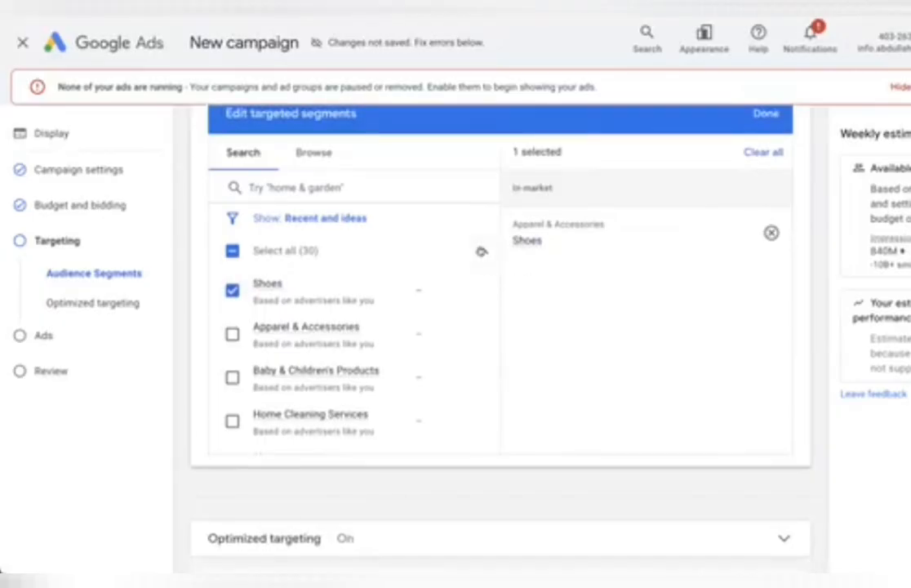
left_click(482, 250)
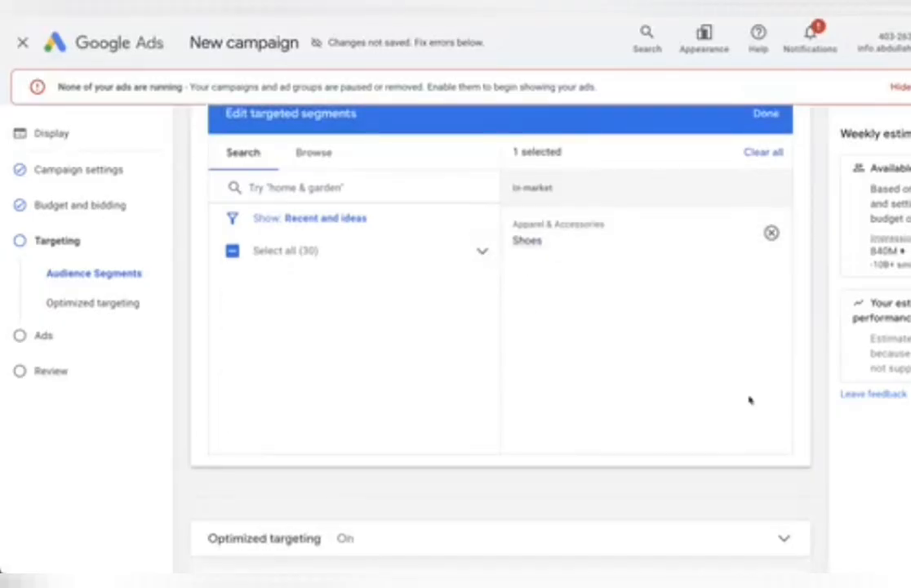
scroll(539, 281, "down", 1)
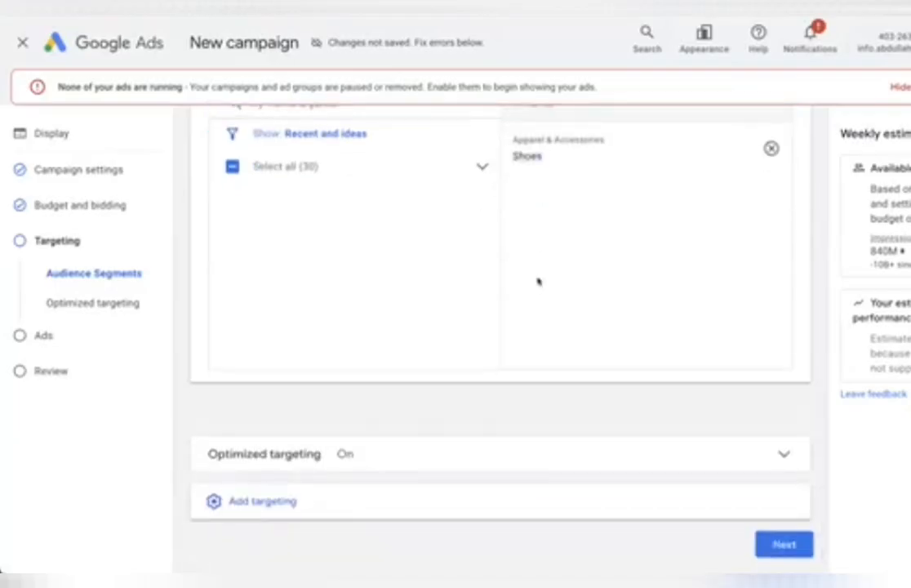
scroll(538, 281, "down", 1)
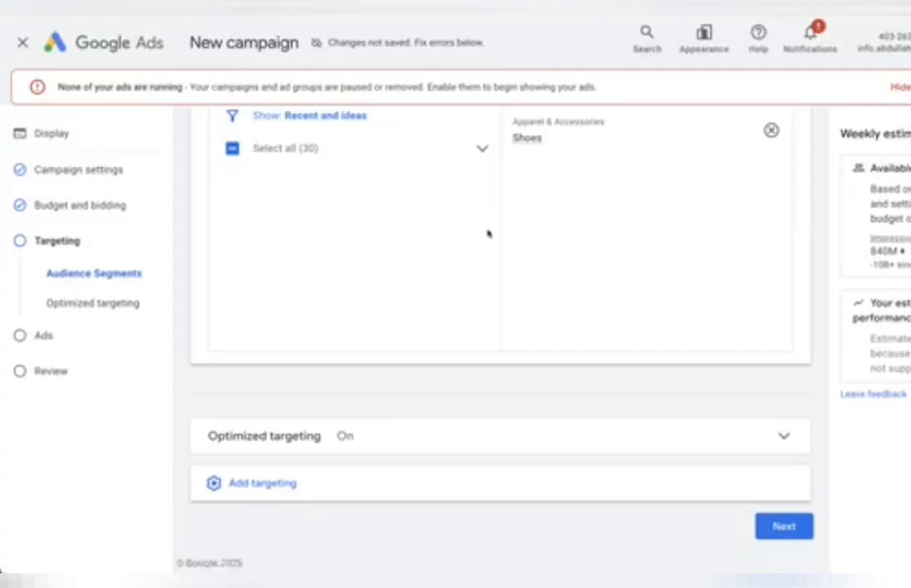
- Expand the additional targeting options and finish editing the targeted segments
left_click(260, 482)
scroll(316, 432, "down", 2)
scroll(294, 347, "up", 5)
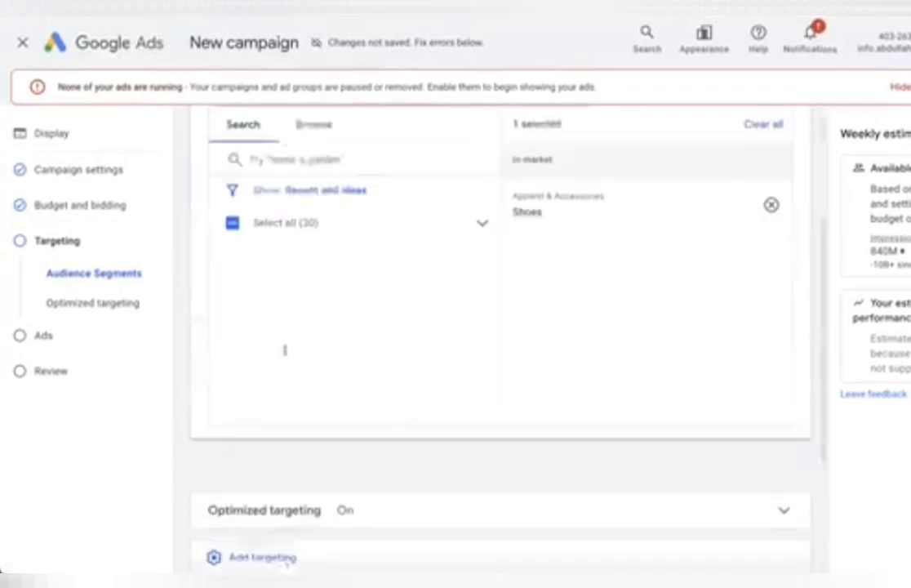
scroll(531, 278, "down", 3)
scroll(581, 441, "up", 2)
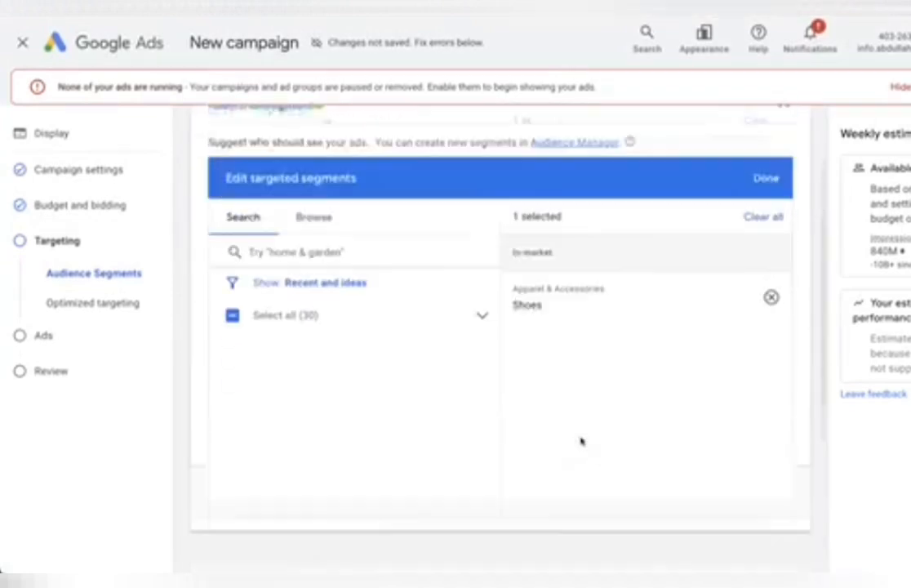
left_click(766, 252)
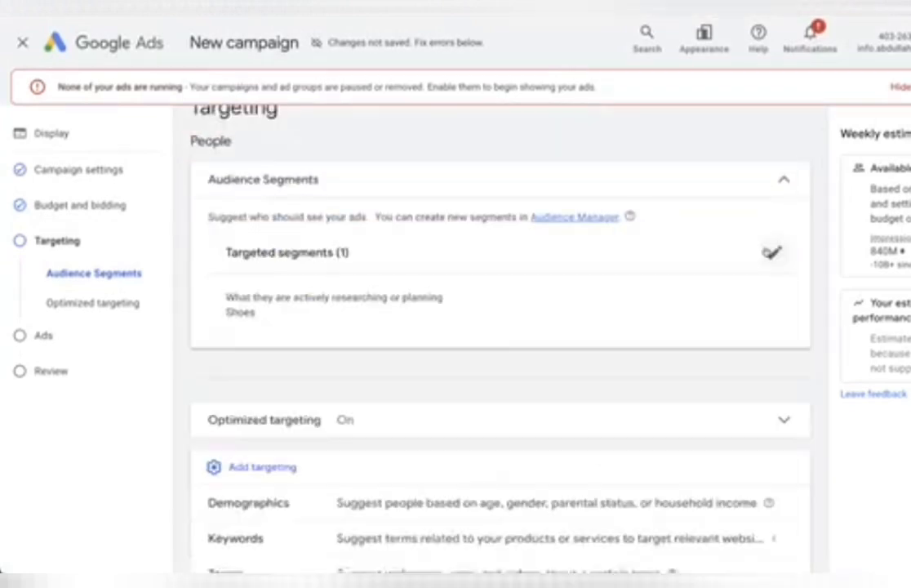
- Reopen the targeted segments editor to check the selected segment, and close the editor again
left_click(739, 253)
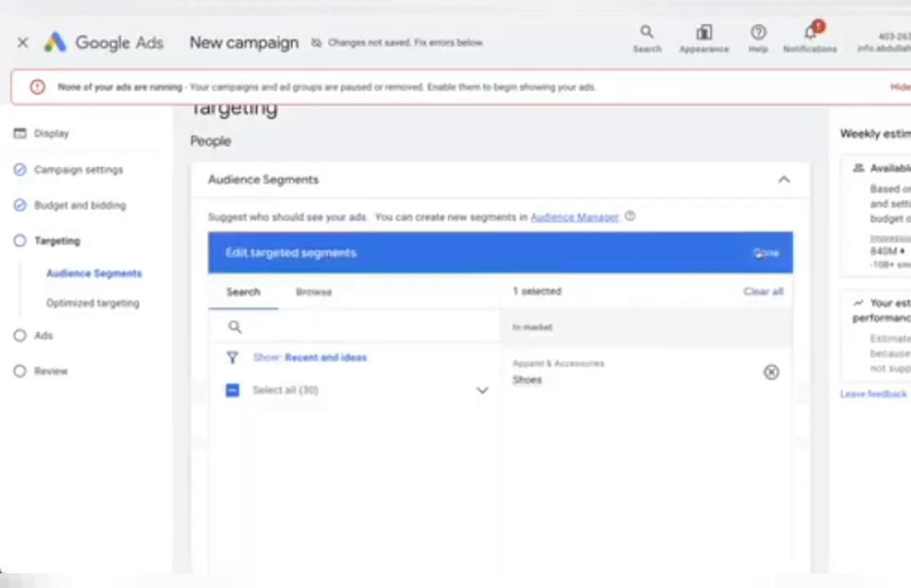
scroll(759, 164, "down", 2)
scroll(752, 196, "up", 1)
scroll(752, 197, "up", 1)
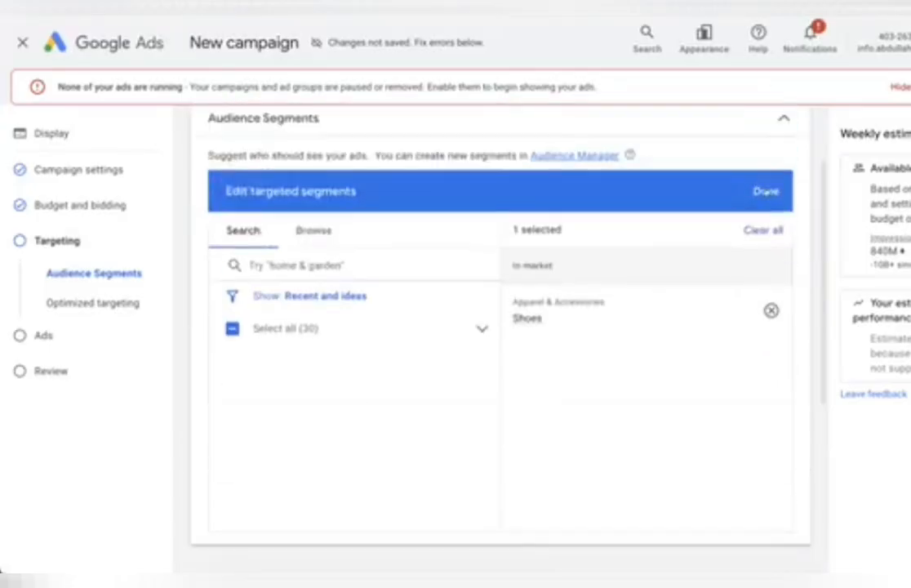
left_click(770, 190)
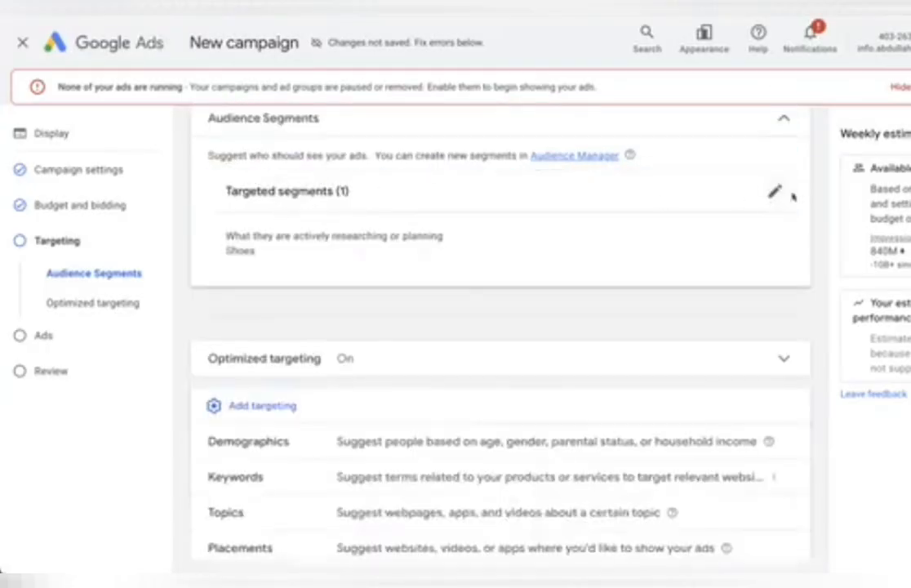
left_click(792, 194)
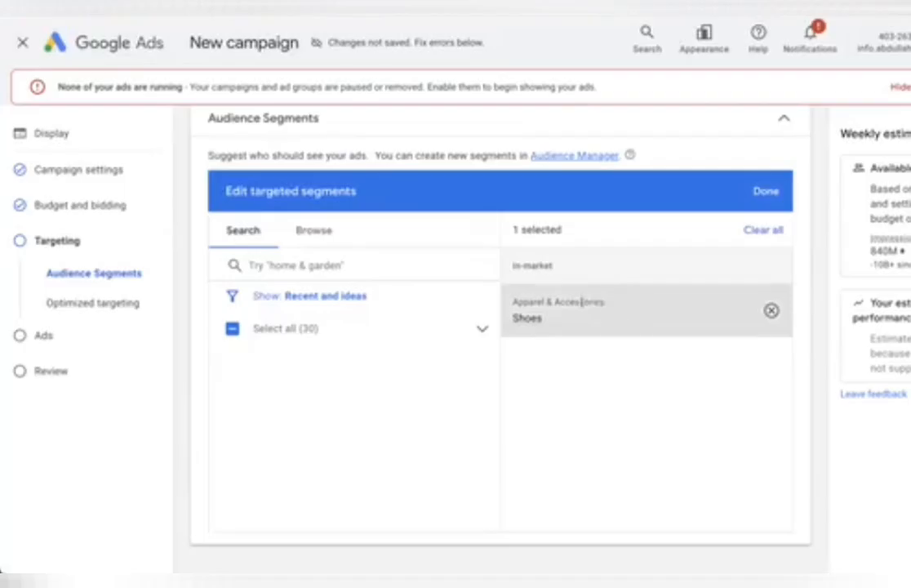
left_click(769, 188)
- Highlight the Targeted segments and People headings, and collapse the Audience Segments section
scroll(759, 200, "down", 1)
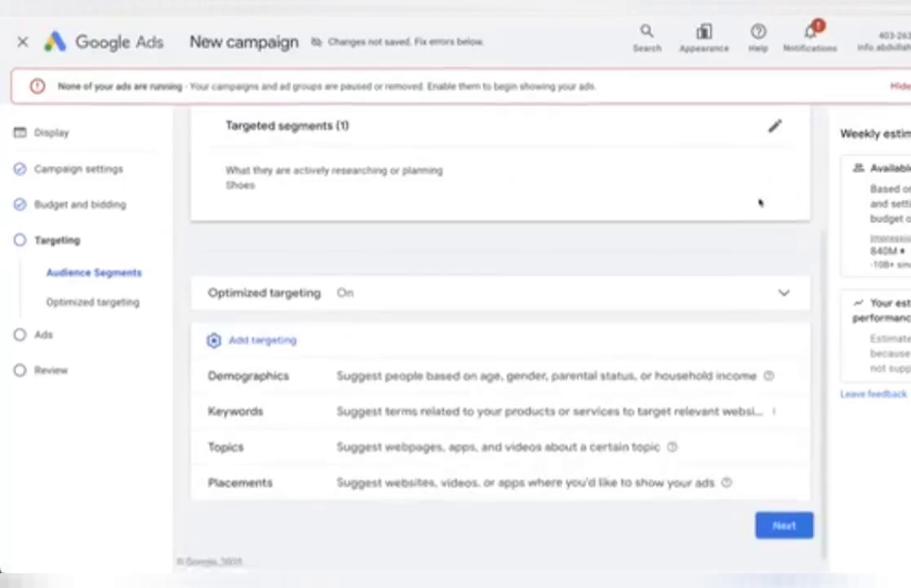
scroll(311, 237, "up", 2)
left_click_drag(225, 255, 350, 258)
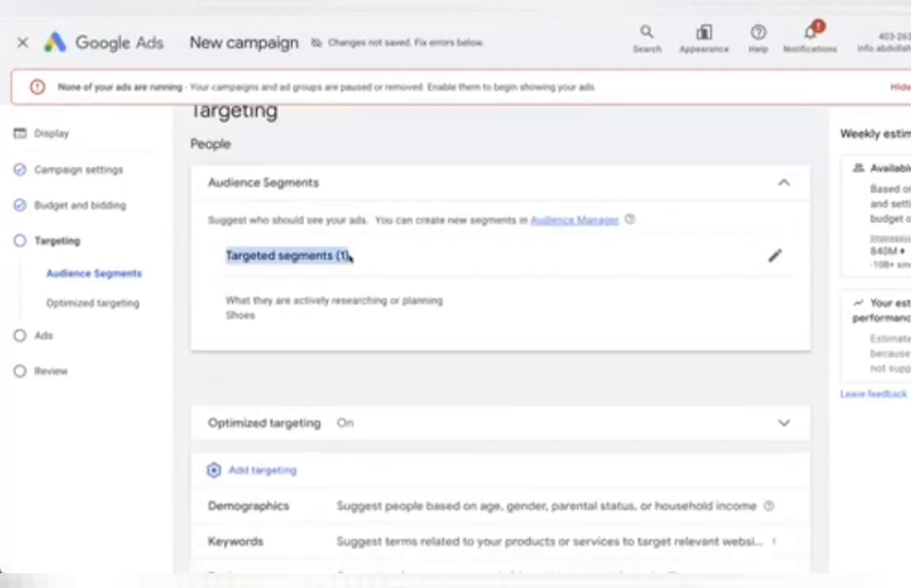
left_click_drag(189, 144, 234, 144)
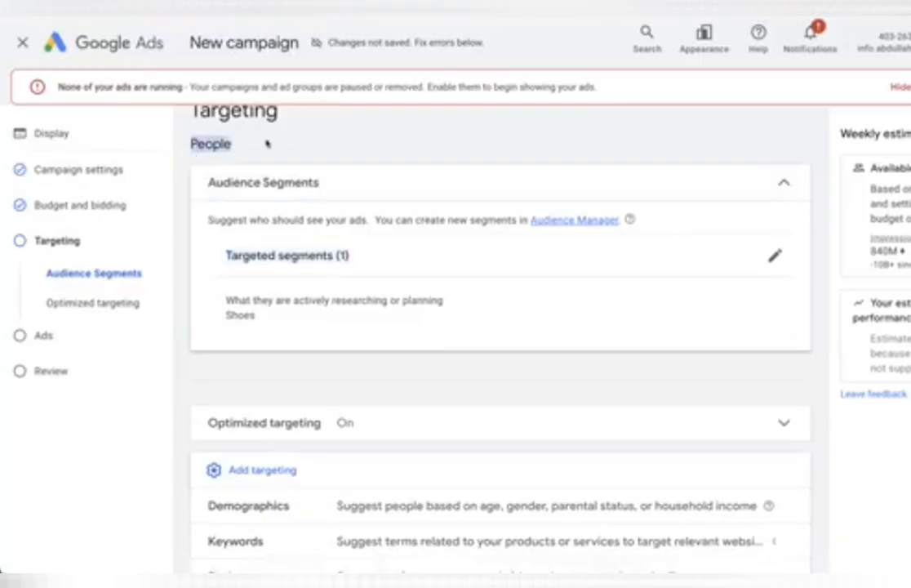
scroll(266, 140, "up", 1)
scroll(273, 232, "down", 1)
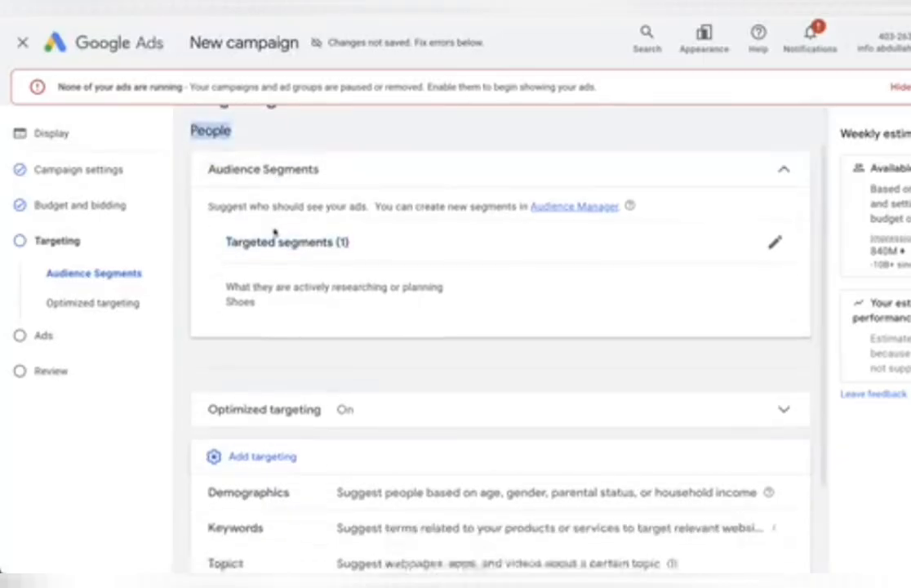
left_click(415, 166)
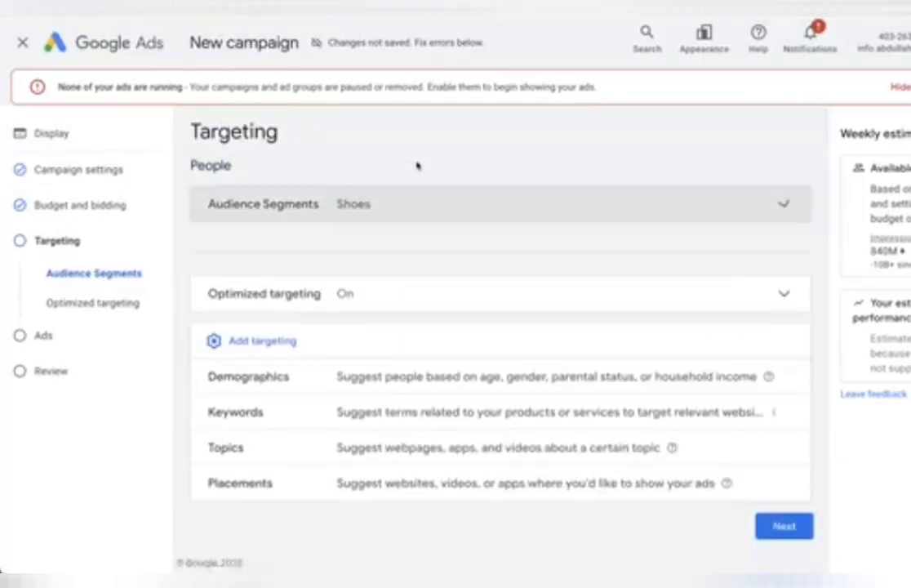
- Inspect the Optimized targeting and Audience Segments settings, and collapse both sections
left_click(315, 296)
left_click(218, 231)
left_click(219, 231)
left_click(331, 149)
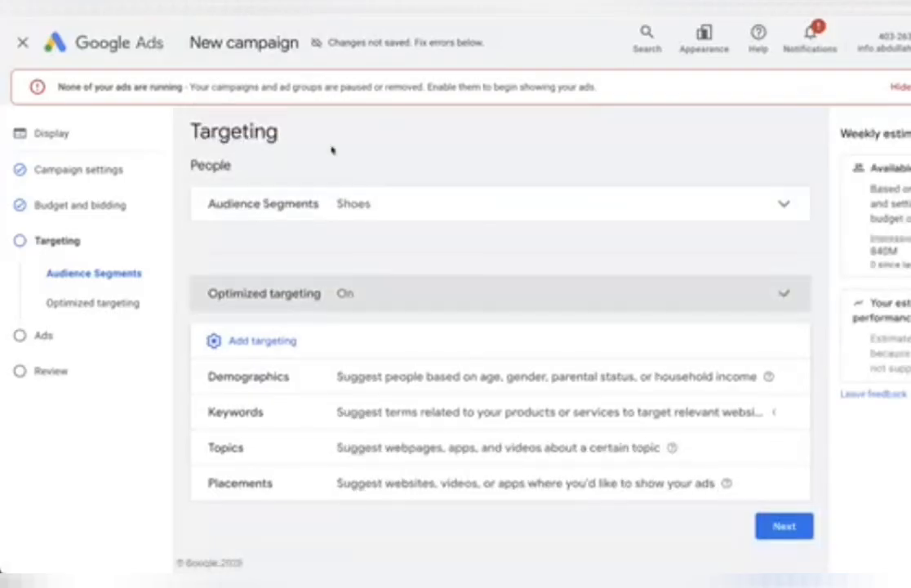
left_click(782, 206)
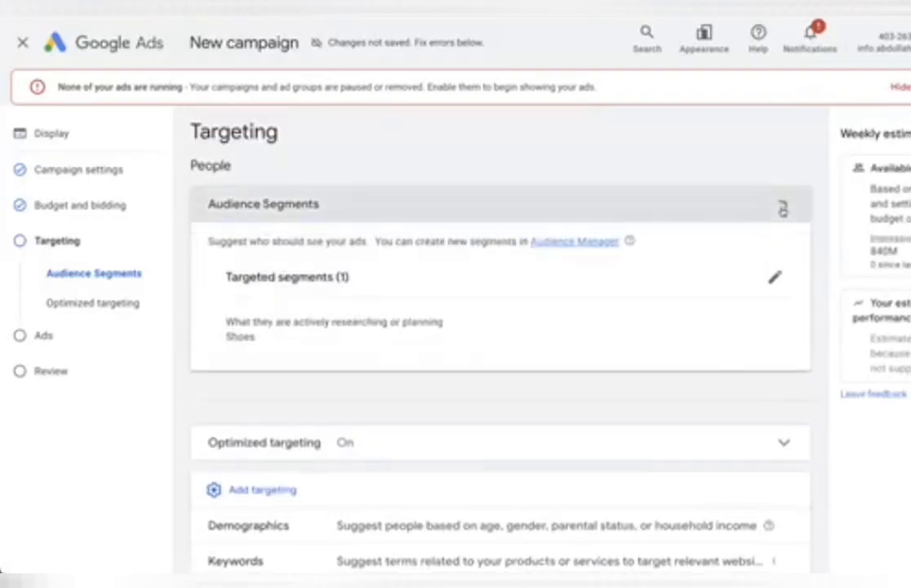
left_click(783, 208)
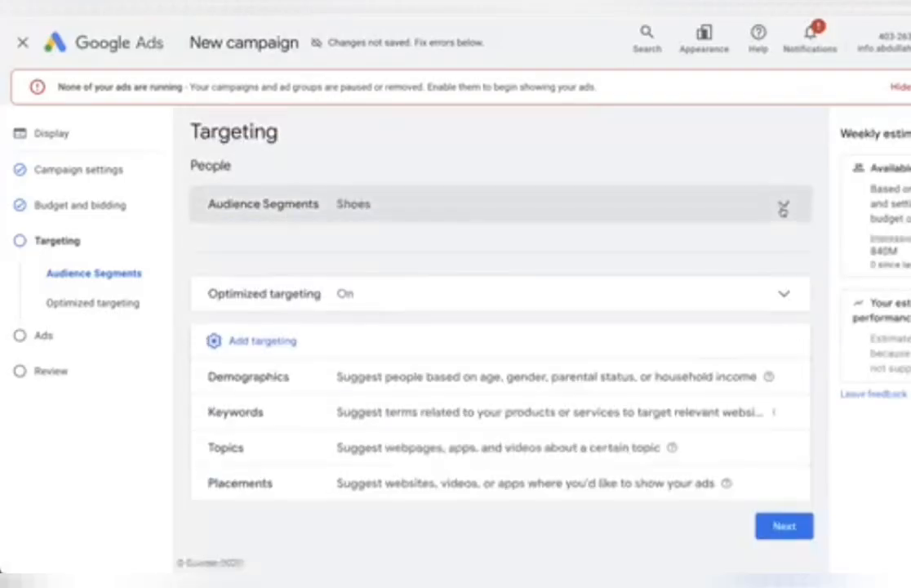
left_click(784, 291)
left_click(783, 290)
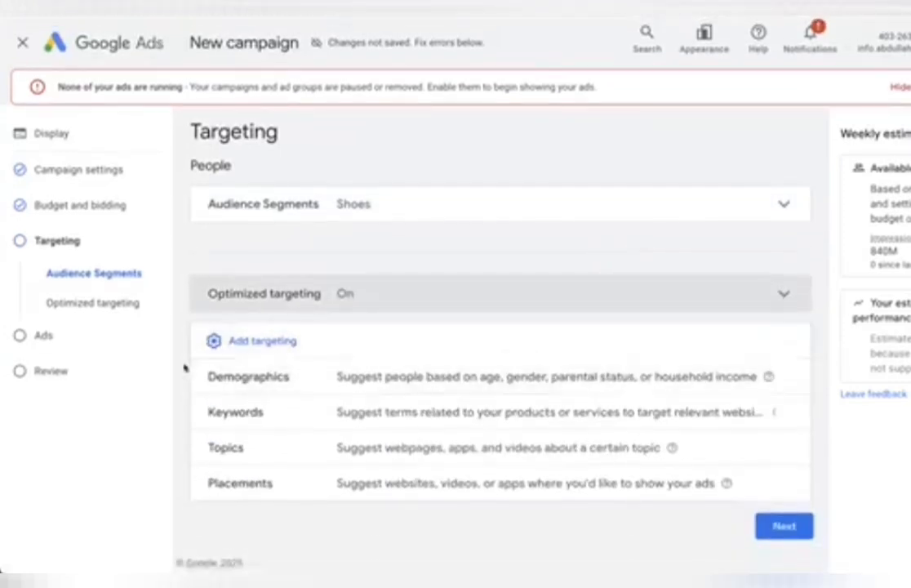
- Open the Demographics targeting and review its gender, age, parental status and household income options
left_click(268, 384)
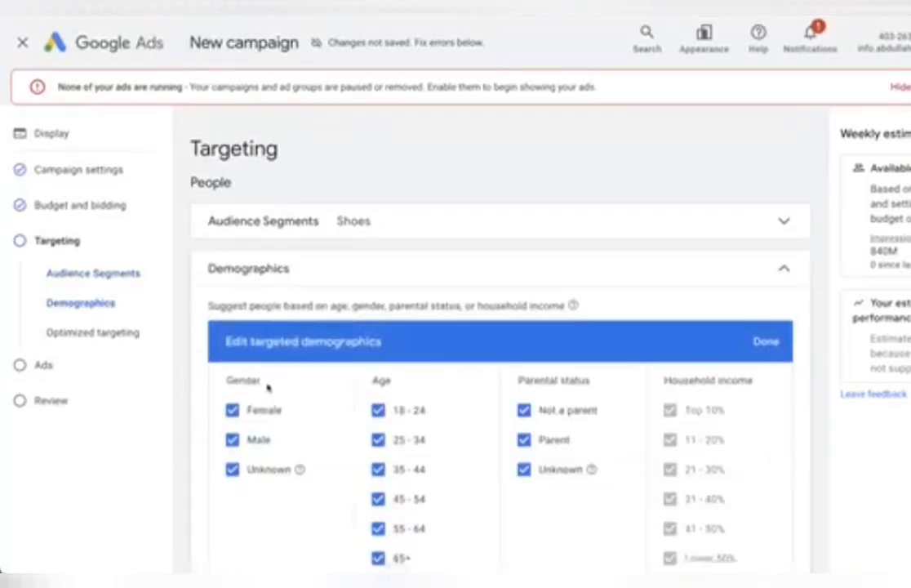
scroll(310, 343, "down", 4)
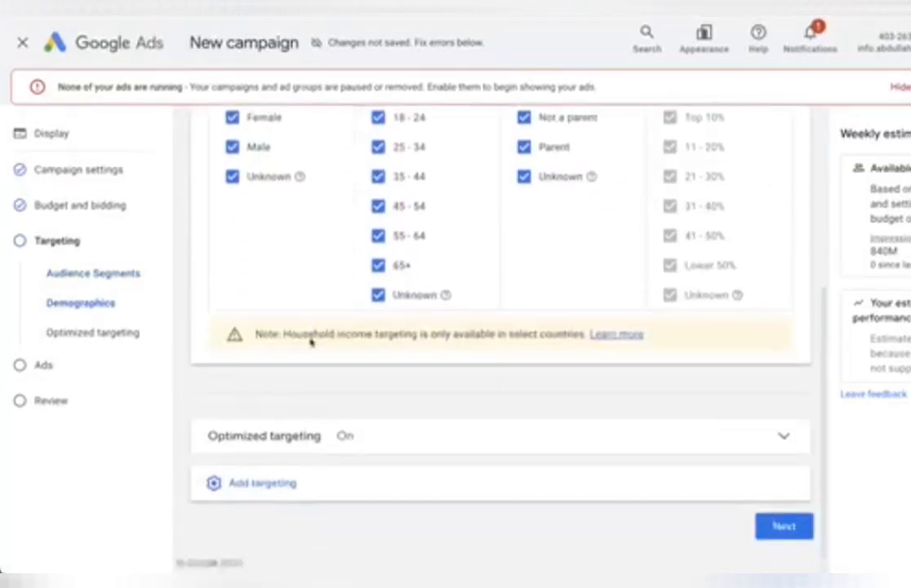
scroll(311, 343, "up", 2)
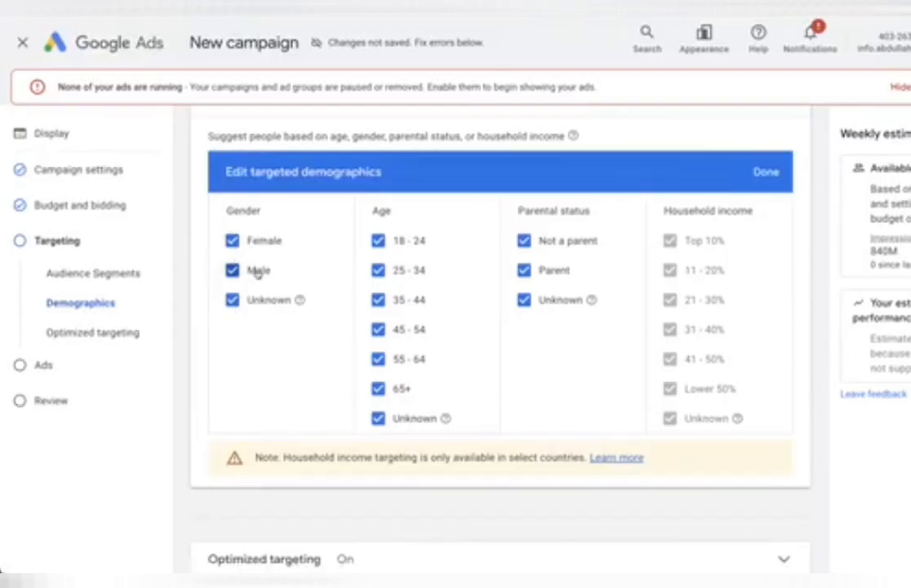
scroll(257, 273, "down", 2)
scroll(381, 261, "up", 2)
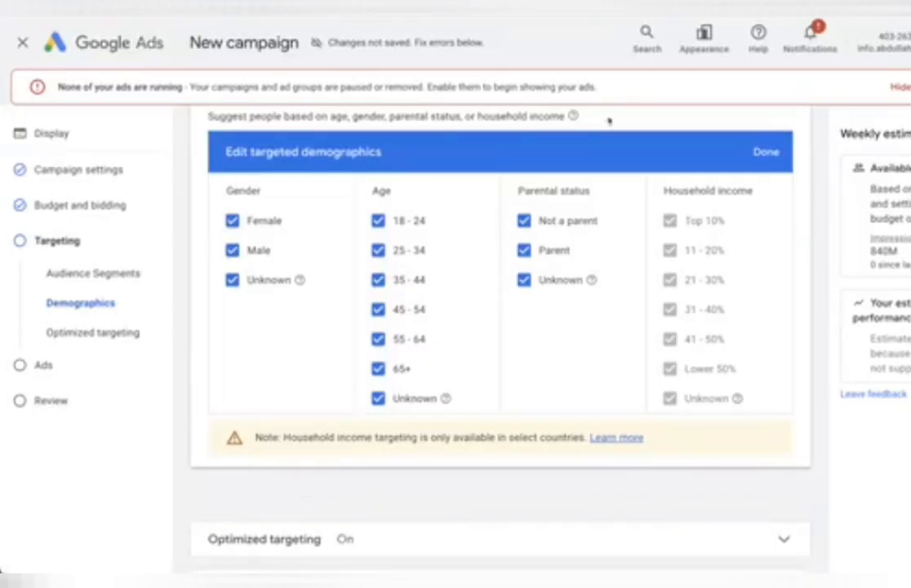
scroll(643, 311, "down", 1)
scroll(700, 276, "up", 2)
left_click_drag(665, 232, 829, 270)
left_click_drag(707, 239, 667, 221)
scroll(674, 226, "down", 2)
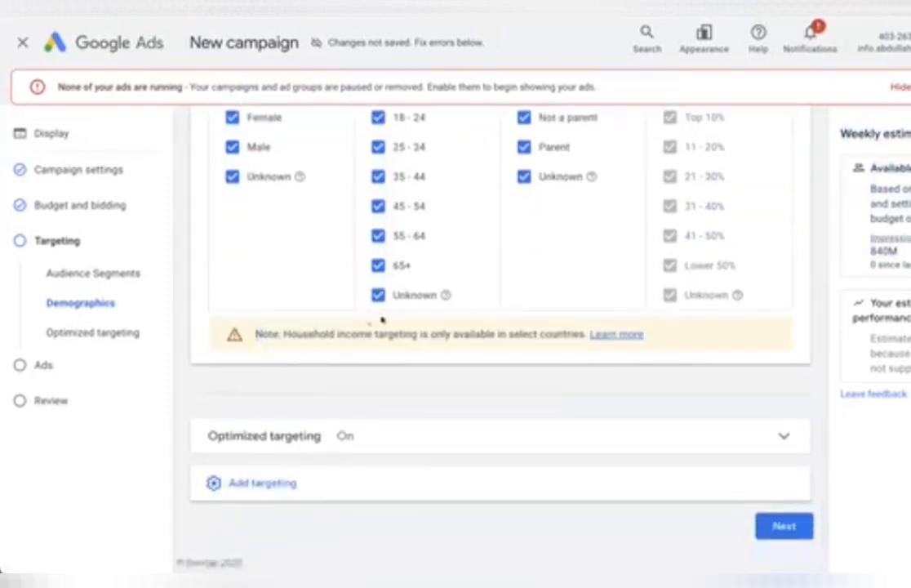
- Highlight and read the note on household income targeting availability below the demographics options
triple_click(422, 329)
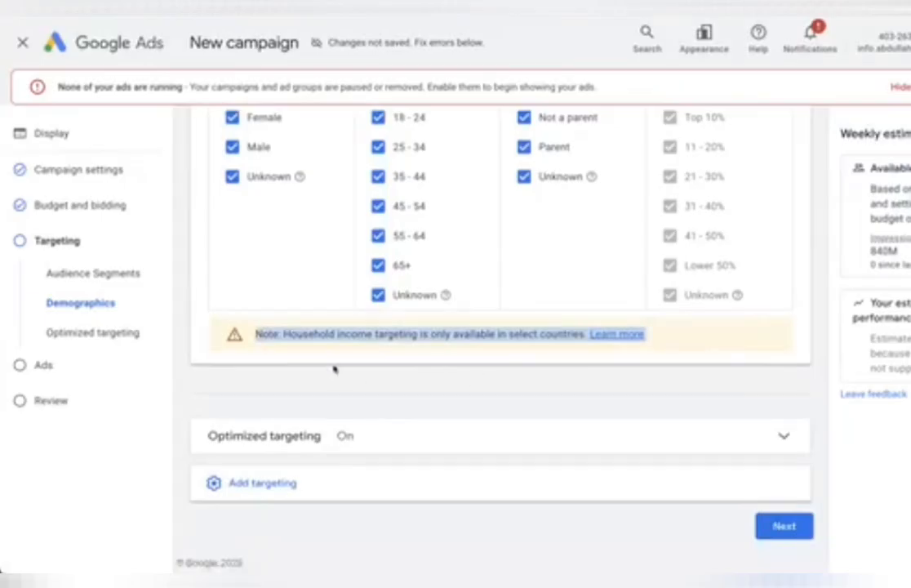
left_click(422, 333)
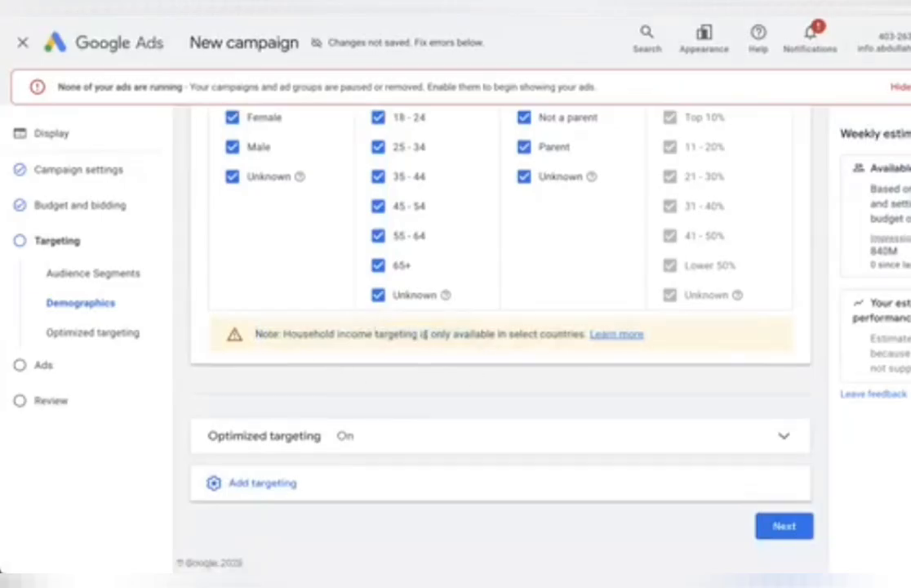
left_click_drag(489, 334, 599, 341)
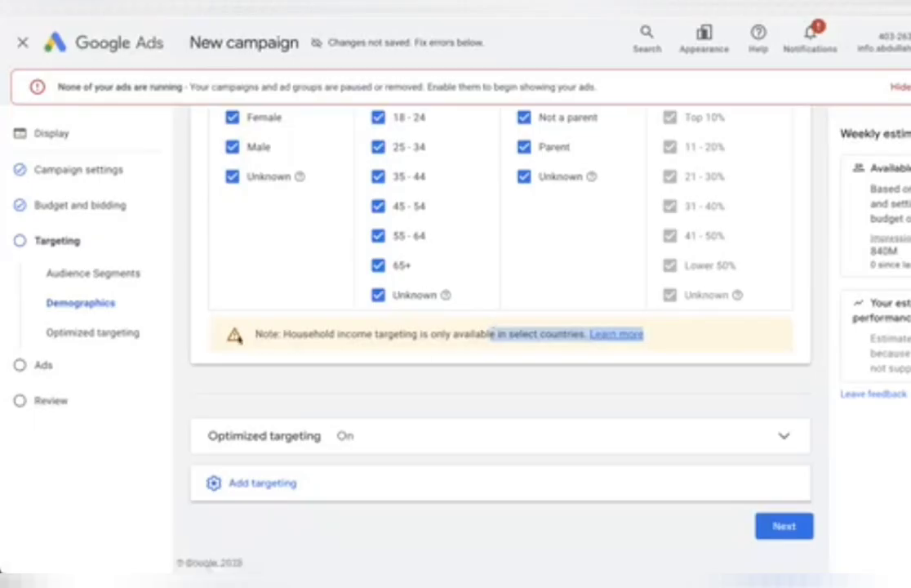
left_click_drag(252, 330, 446, 389)
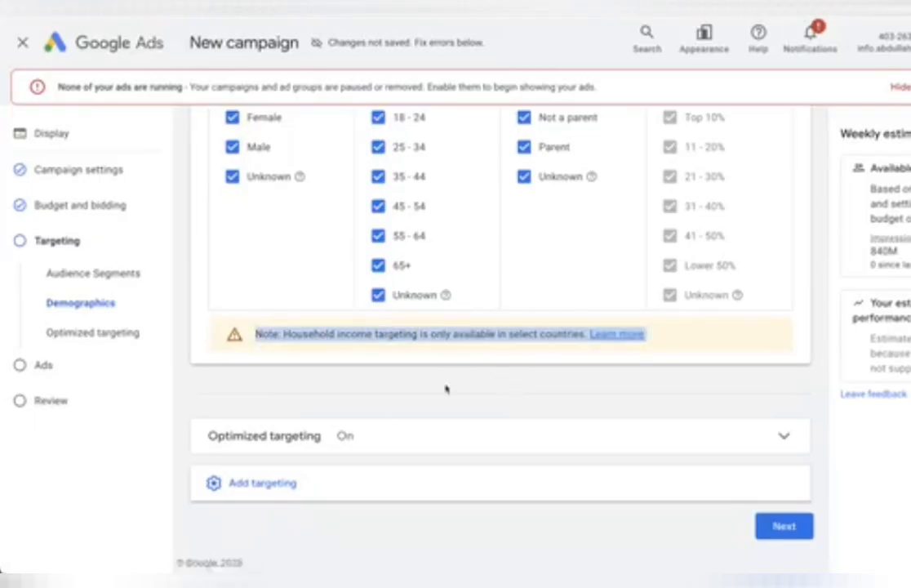
- Search Google for "Household income targeting" from the note's text and expand the AI Overview
left_click_drag(285, 334, 388, 329)
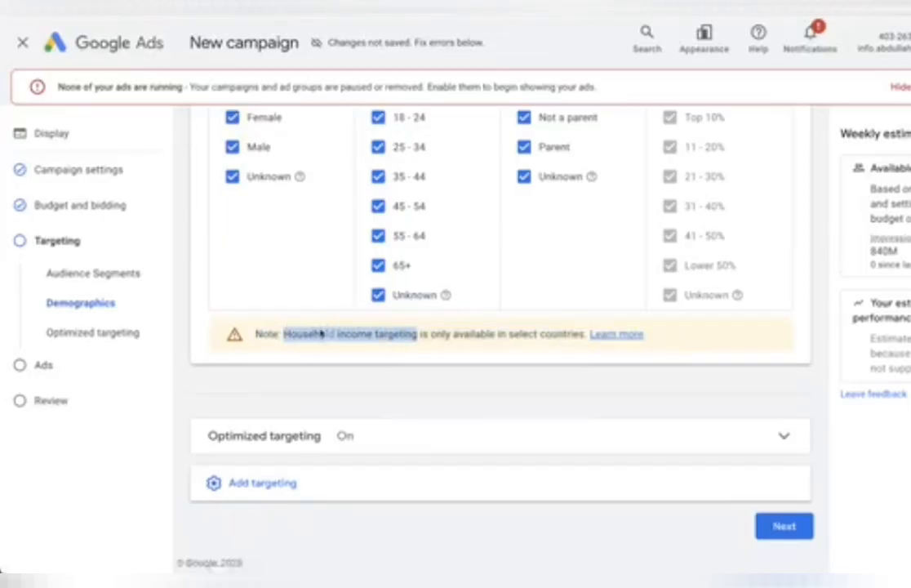
right_click(272, 328)
left_click(305, 399)
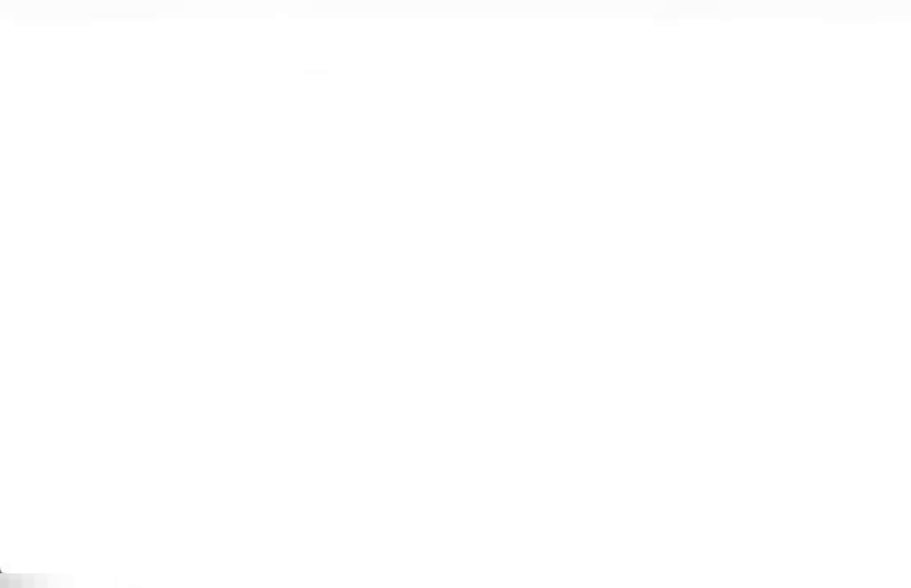
scroll(74, 239, "down", 1)
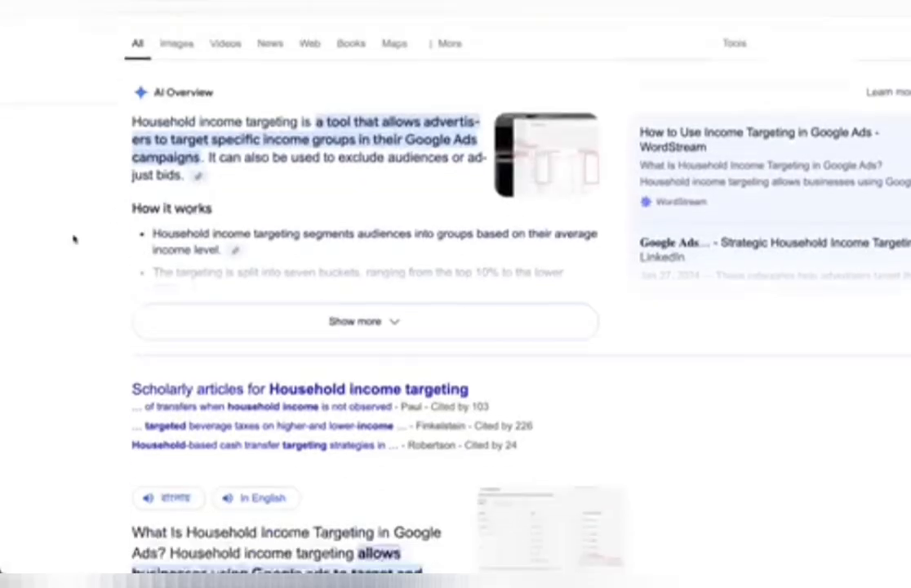
scroll(73, 239, "down", 2)
scroll(256, 209, "up", 2)
left_click(343, 301)
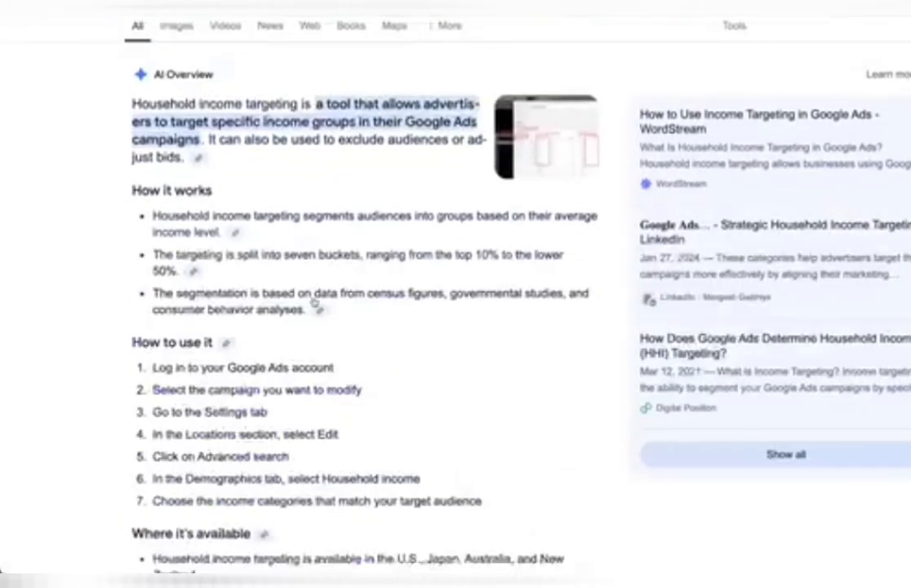
- Read how household income targeting works and where it is available, and return to the Google Ads campaign
scroll(285, 249, "down", 1)
scroll(285, 258, "up", 2)
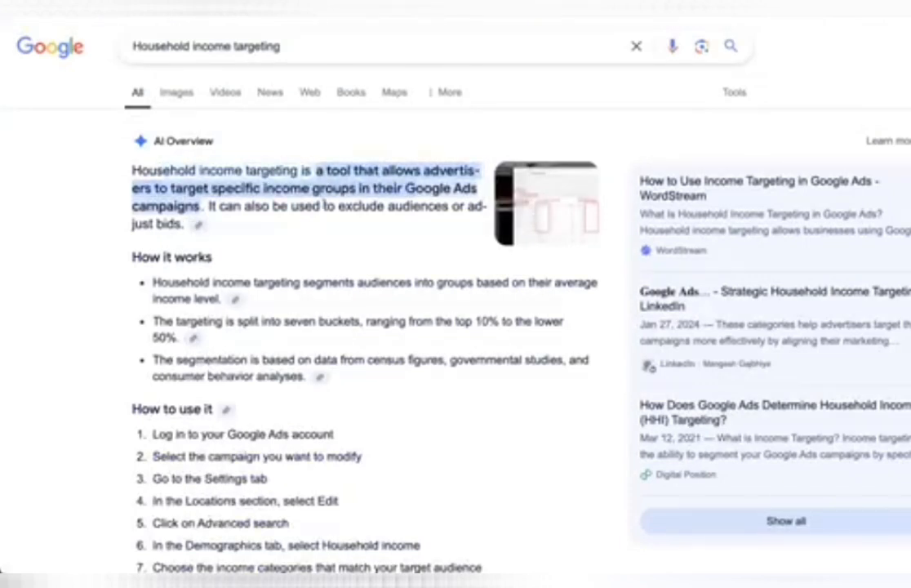
scroll(325, 206, "down", 5)
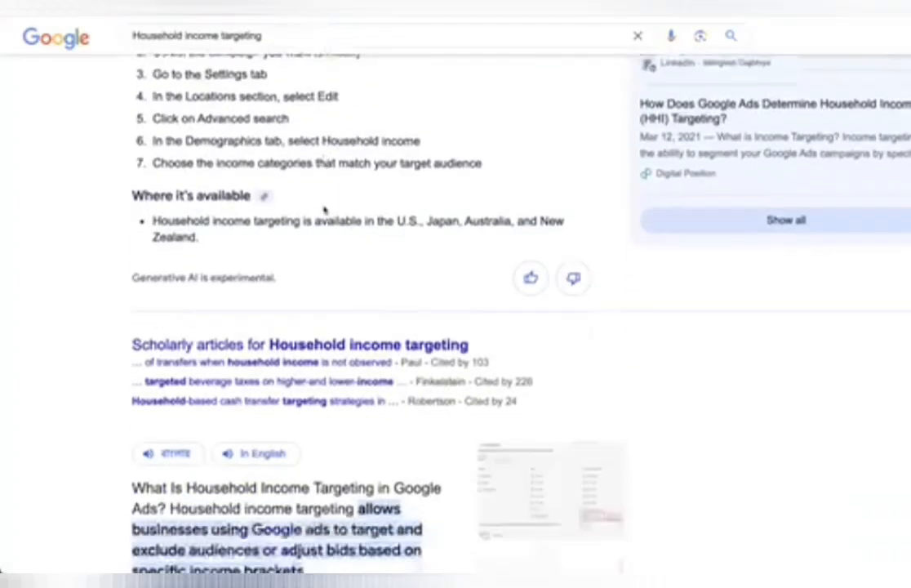
scroll(326, 214, "up", 5)
scroll(325, 210, "down", 1)
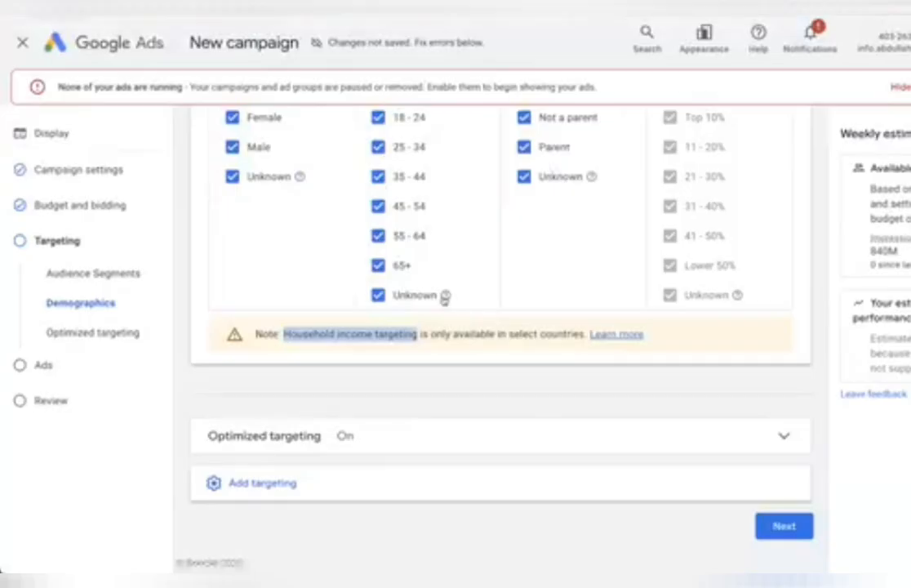
- Try to switch the campaign location to United States and return to the targeting settings
scroll(445, 294, "up", 3)
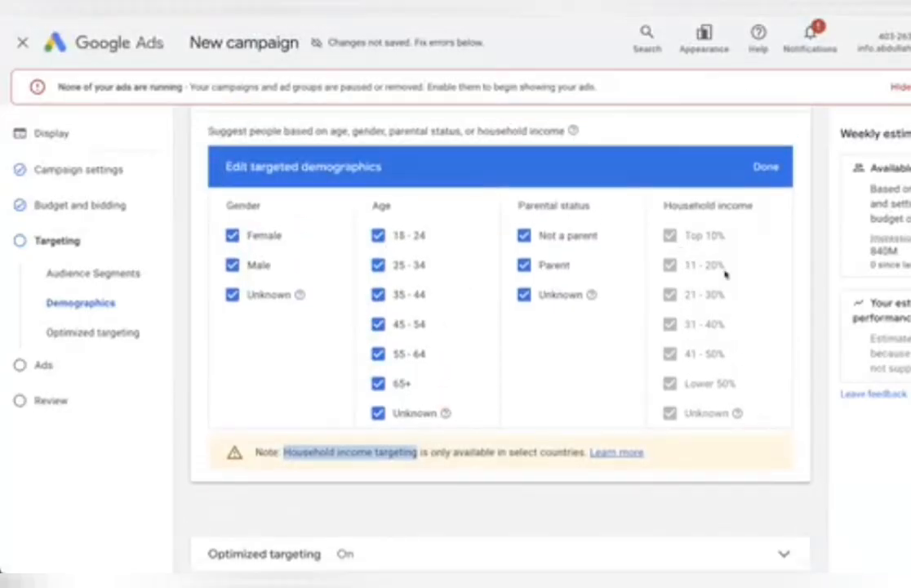
scroll(725, 274, "down", 2)
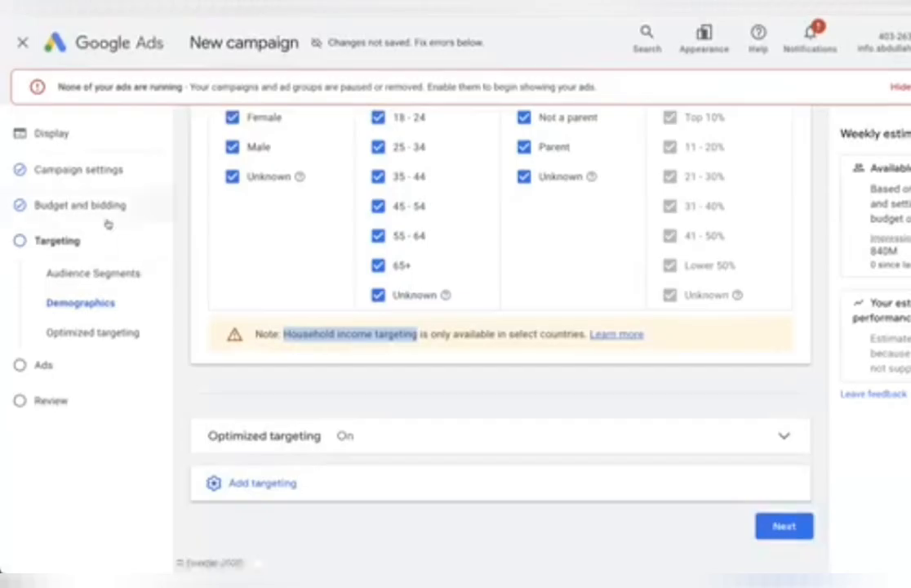
left_click(95, 169)
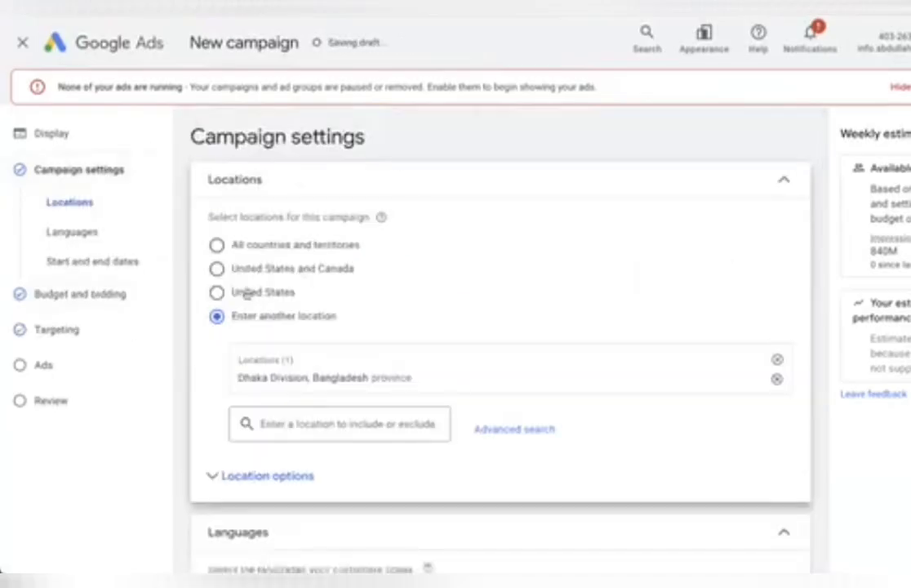
left_click(237, 292)
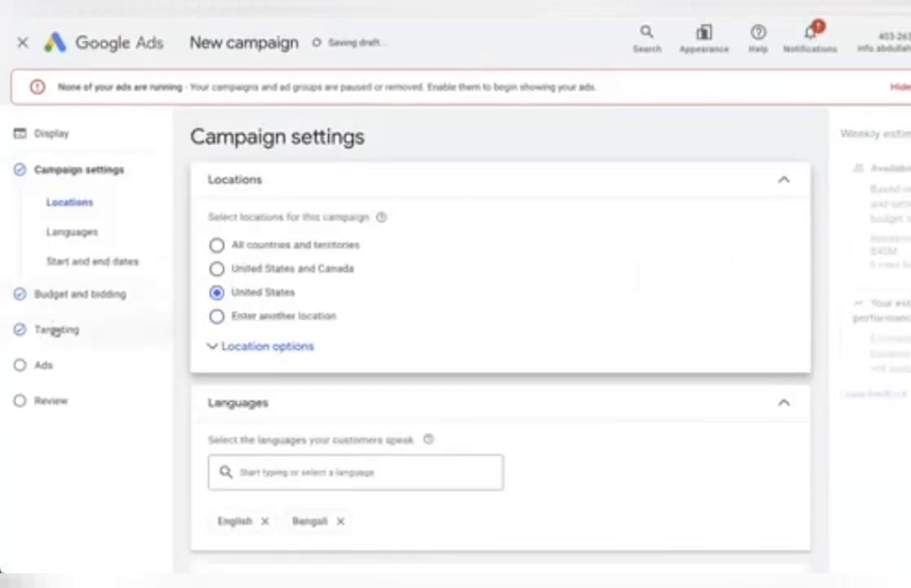
left_click(55, 329)
scroll(295, 213, "down", 5)
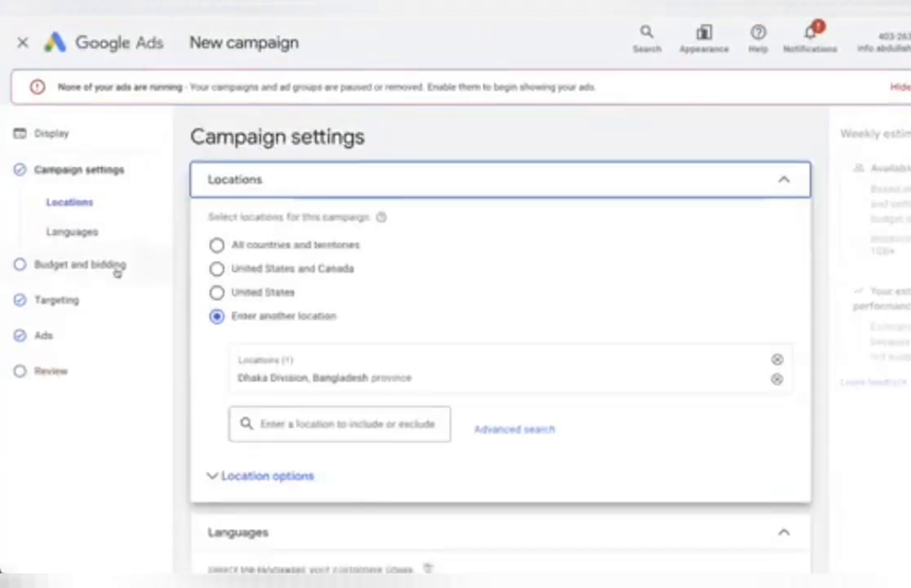
- Set the campaign location to United States and go through the Budget and bidding section back to Targeting
left_click(217, 291)
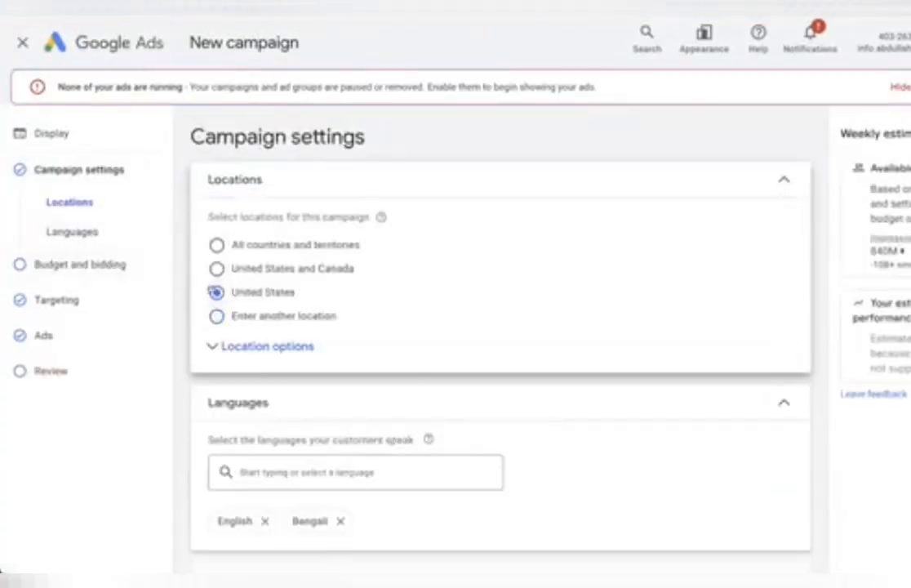
scroll(421, 391, "down", 2)
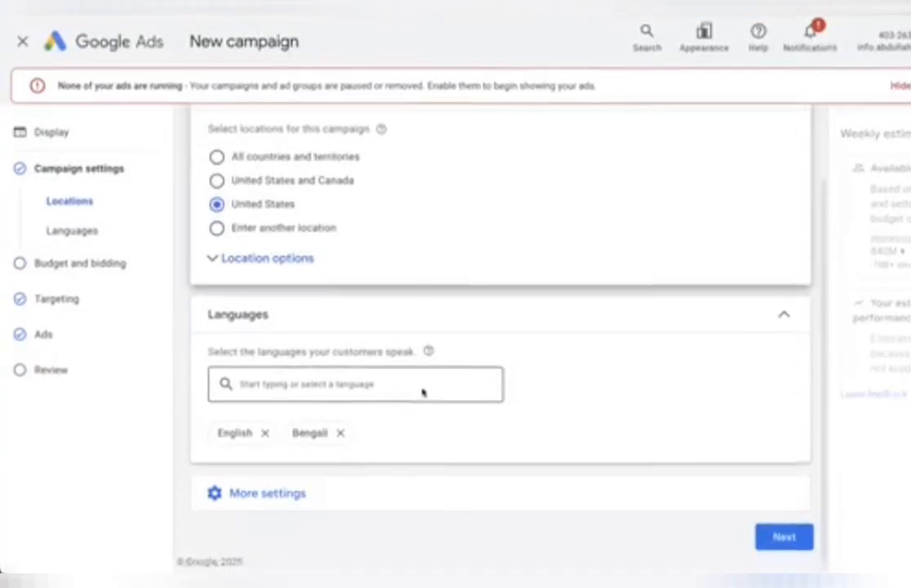
left_click(108, 260)
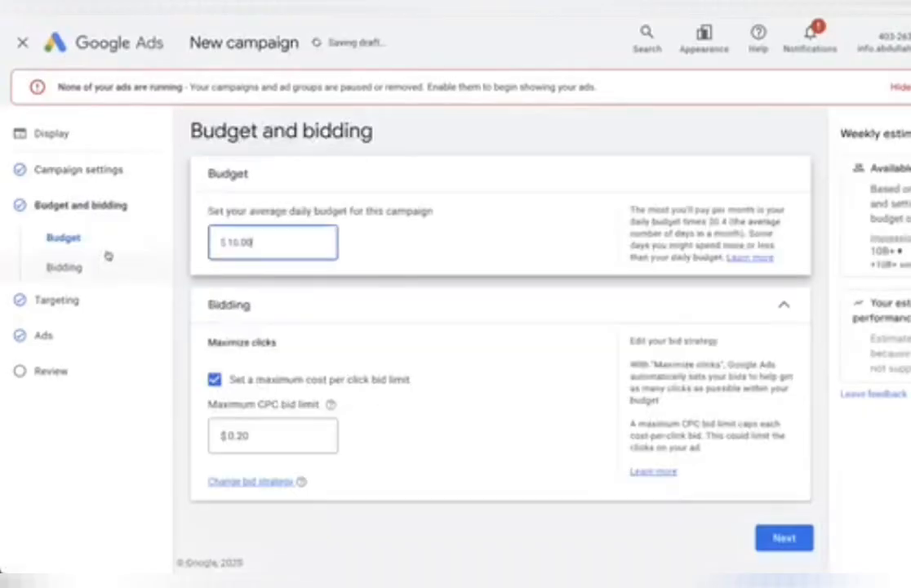
left_click(82, 312)
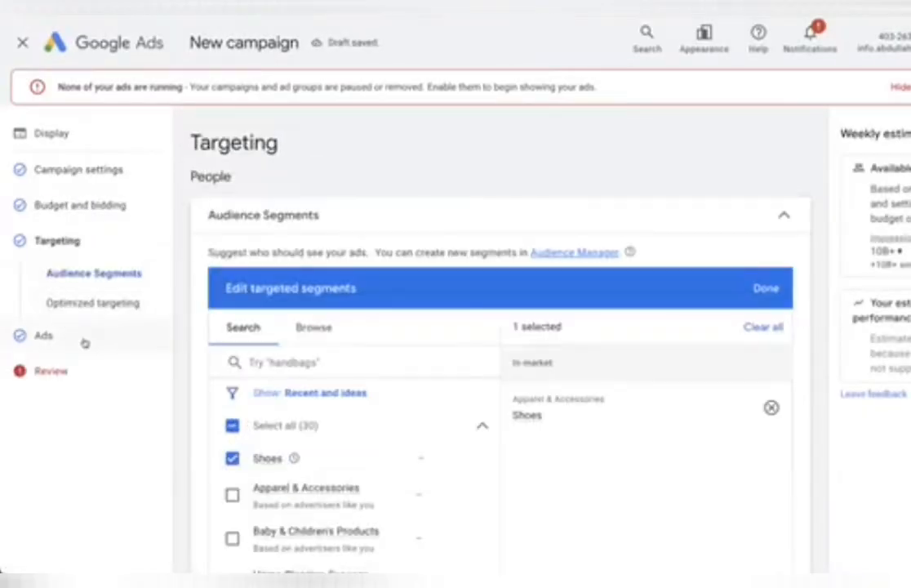
left_click(84, 343)
left_click(71, 240)
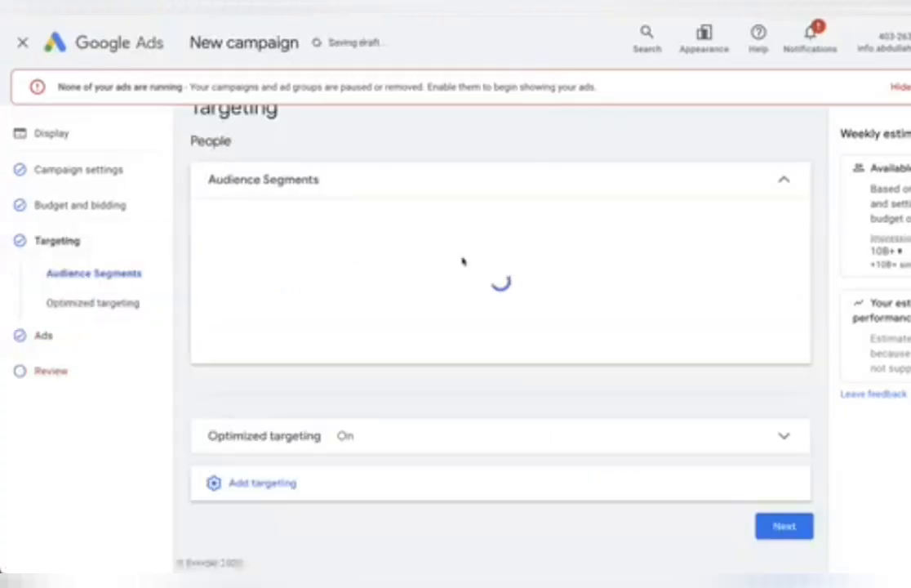
- Look through the suggested audience segments and finish editing with only Shoes selected
scroll(407, 377, "down", 5)
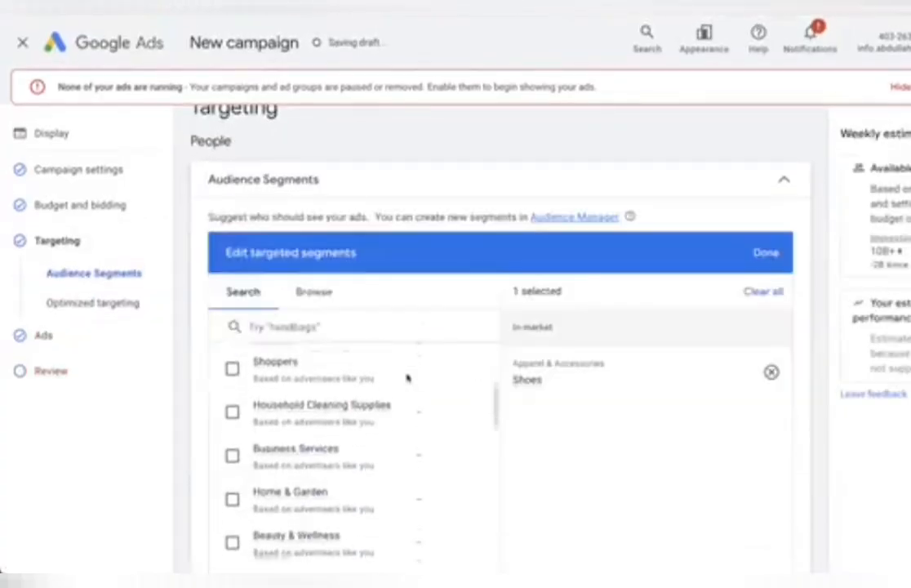
scroll(451, 275, "down", 6)
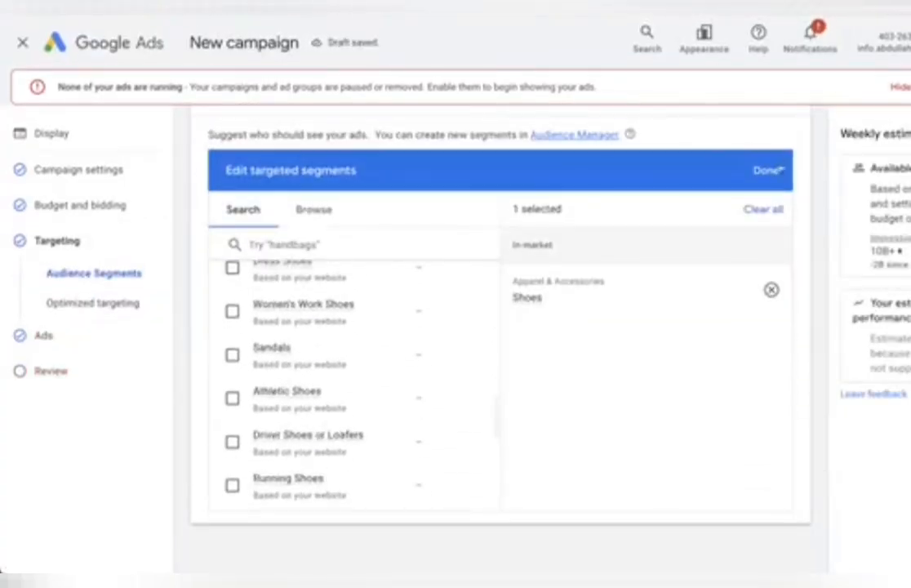
left_click(776, 170)
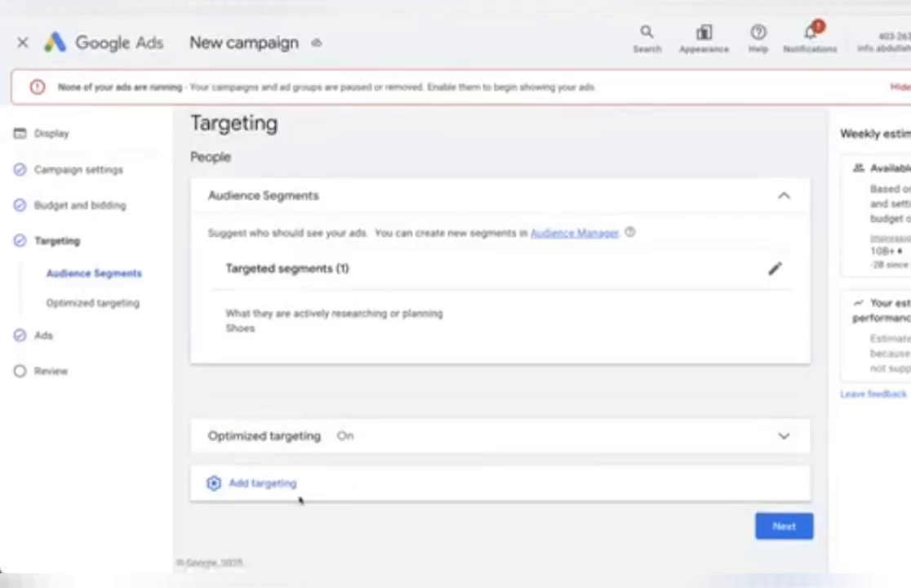
- Add Demographics targeting to the campaign and bring up its household income options
left_click(282, 490)
scroll(283, 490, "down", 2)
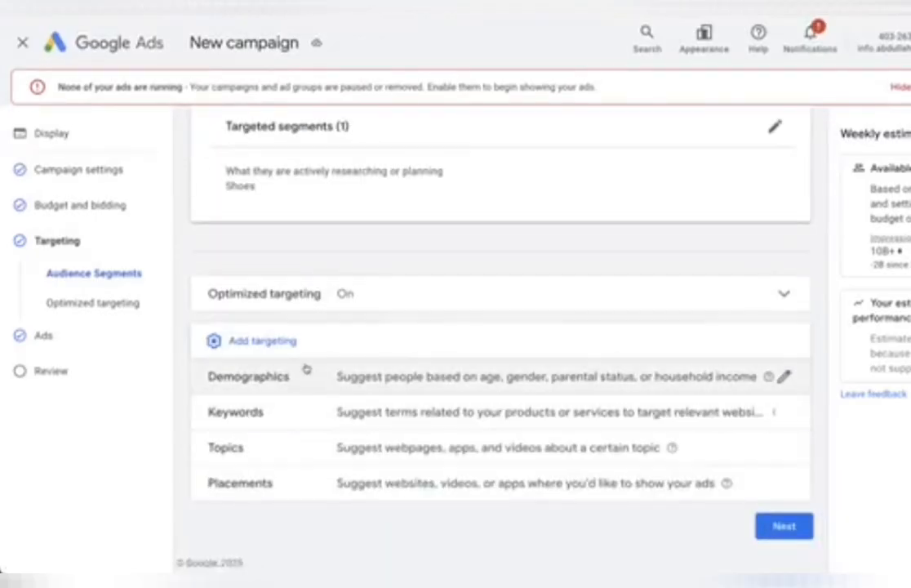
left_click(306, 369)
scroll(312, 366, "down", 4)
scroll(643, 285, "up", 2)
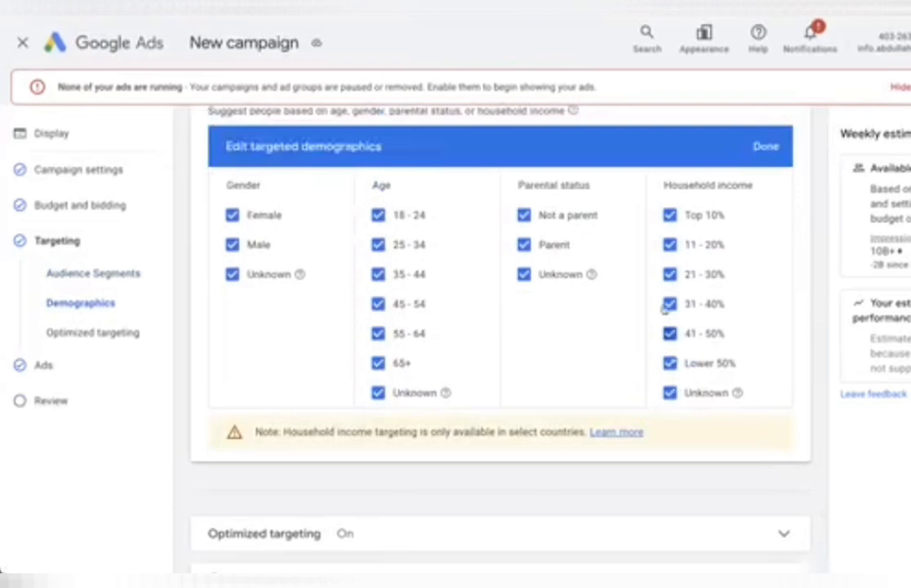
- Exclude and re-include the Top 10% and 11 - 20% household income brackets in turn
left_click(670, 215)
left_click(670, 215)
left_click(670, 245)
left_click(671, 246)
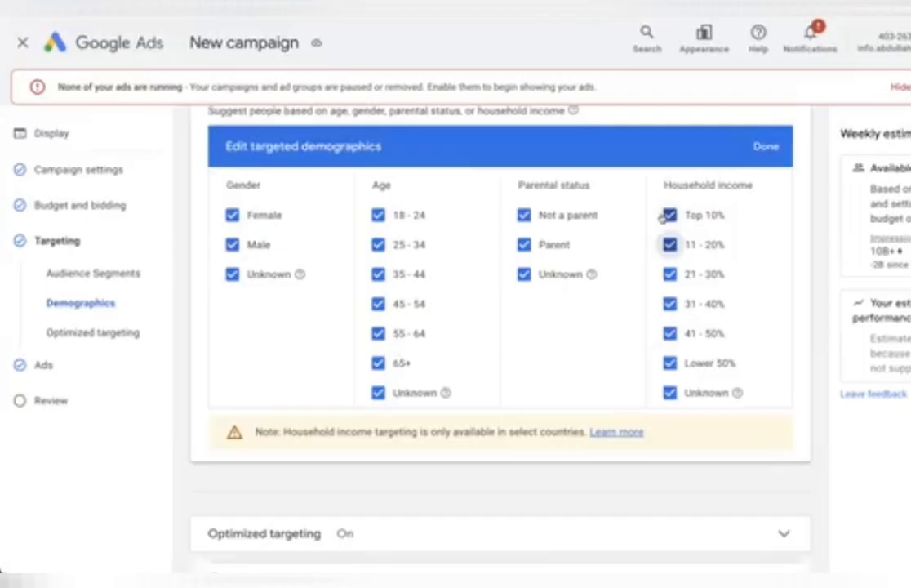
- Review the demographic options and highlight the Edit targeted demographics heading
scroll(662, 217, "down", 2)
scroll(662, 217, "up", 1)
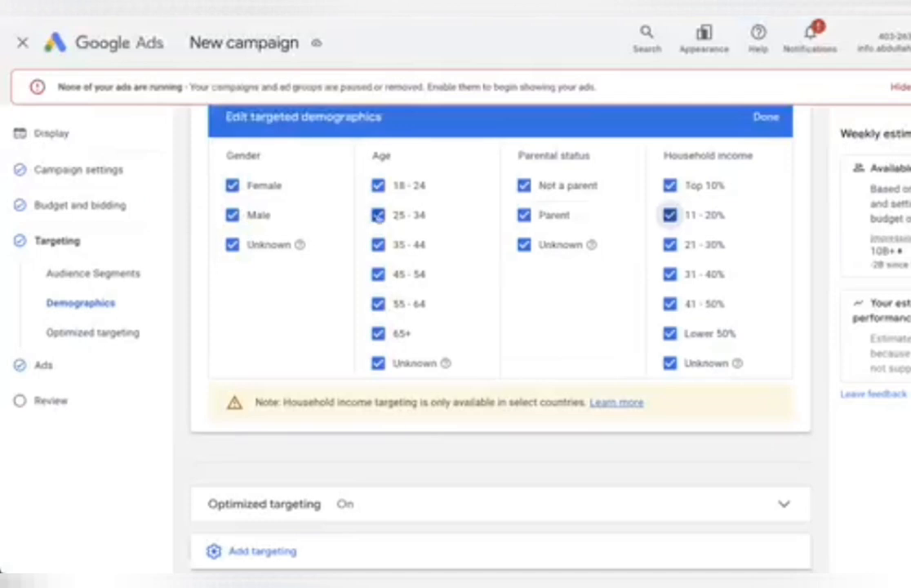
scroll(463, 299, "up", 1)
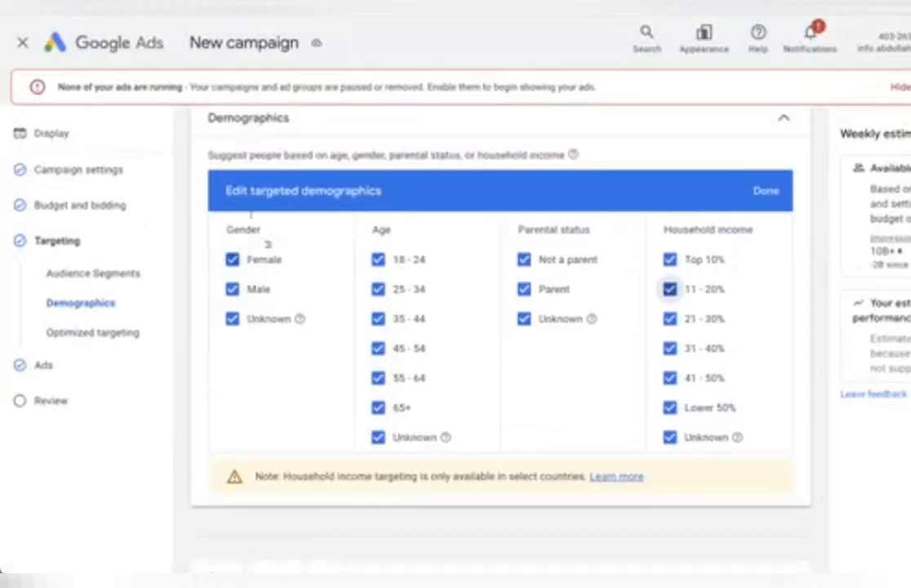
left_click_drag(224, 190, 432, 198)
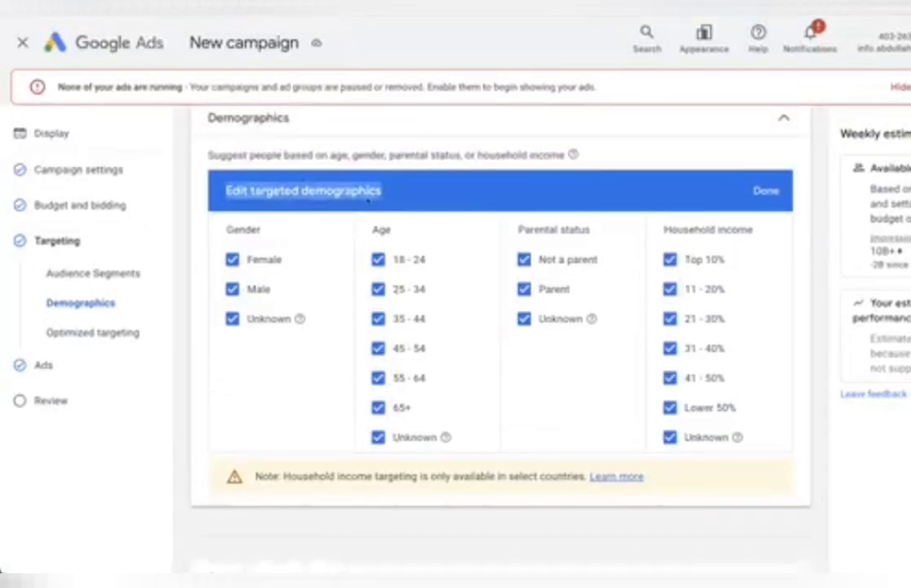
- Look over the gender, age, parental status and household income options and finish editing the demographics with every option selected
left_click(307, 189)
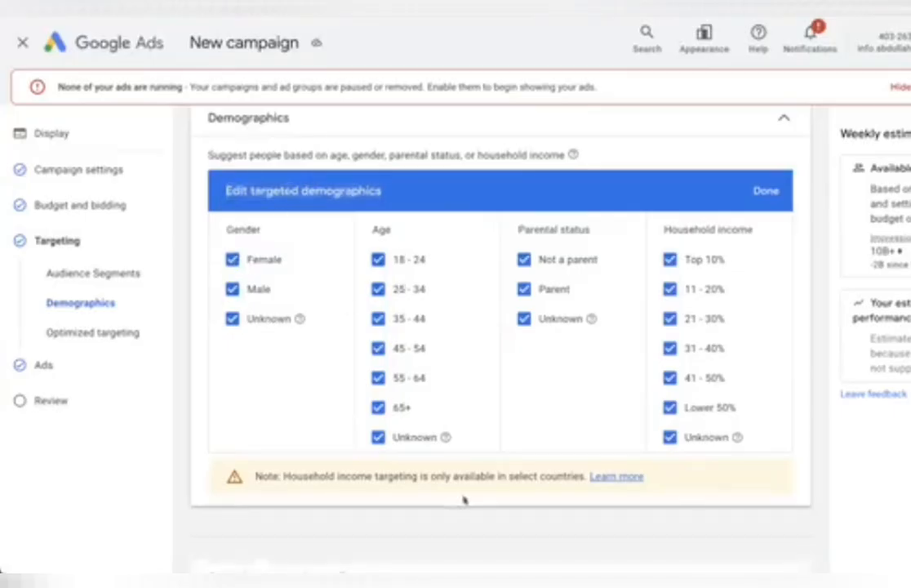
scroll(513, 319, "down", 3)
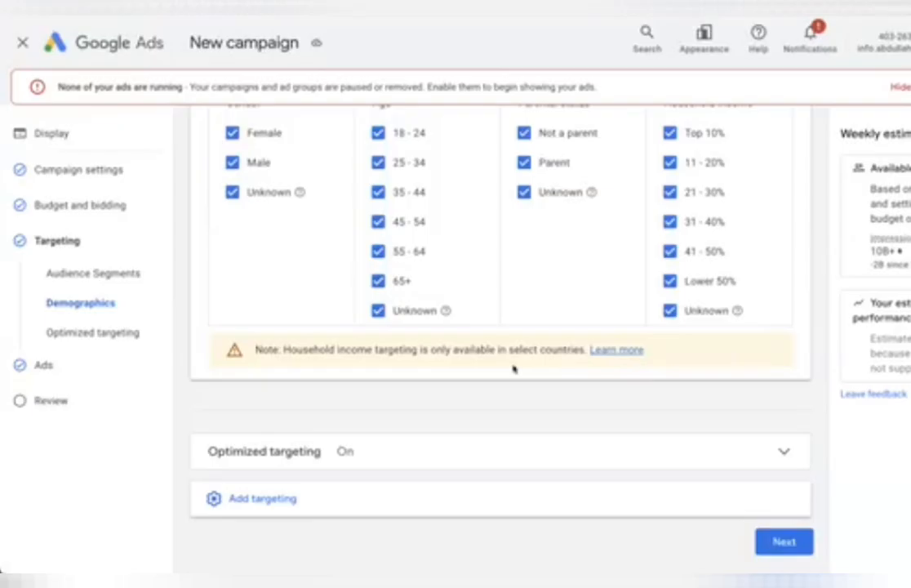
left_click(905, 42)
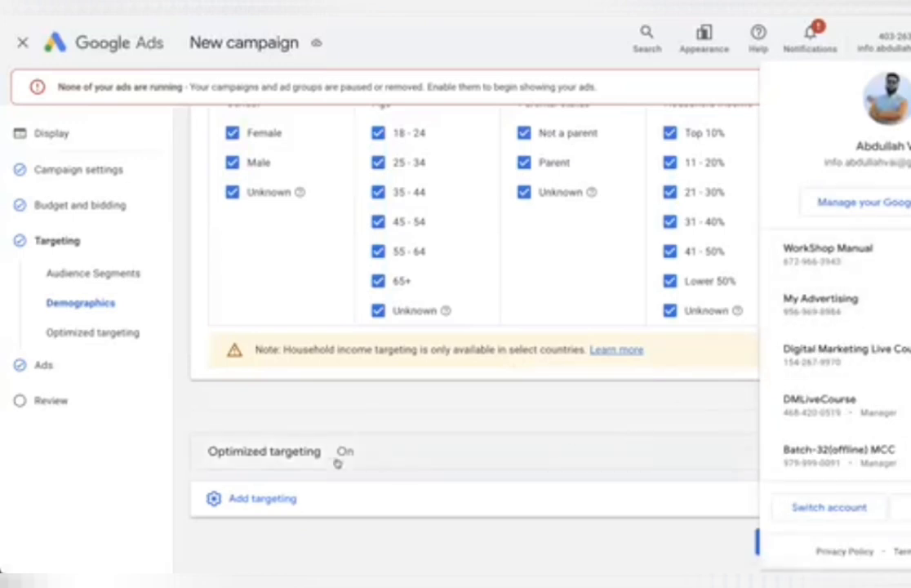
left_click(183, 416)
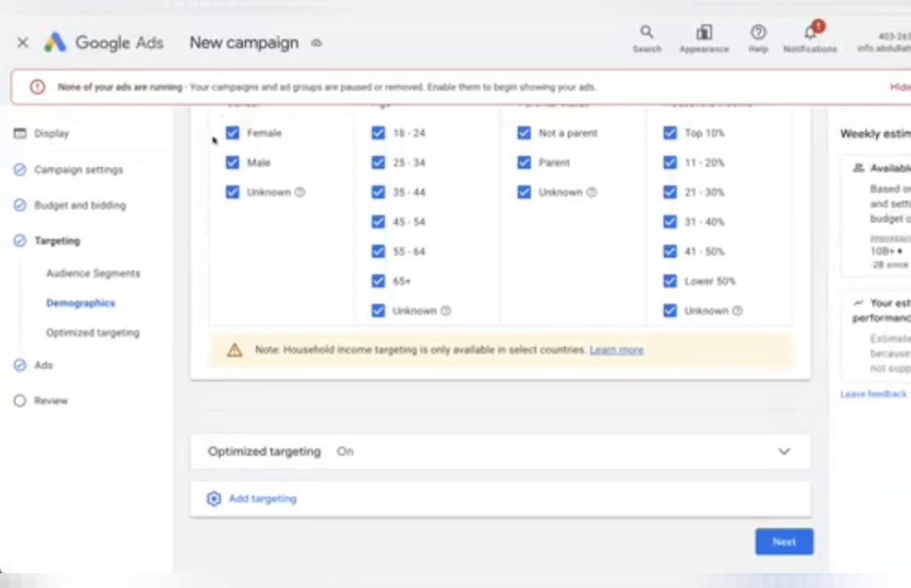
scroll(332, 161, "up", 2)
scroll(488, 300, "down", 2)
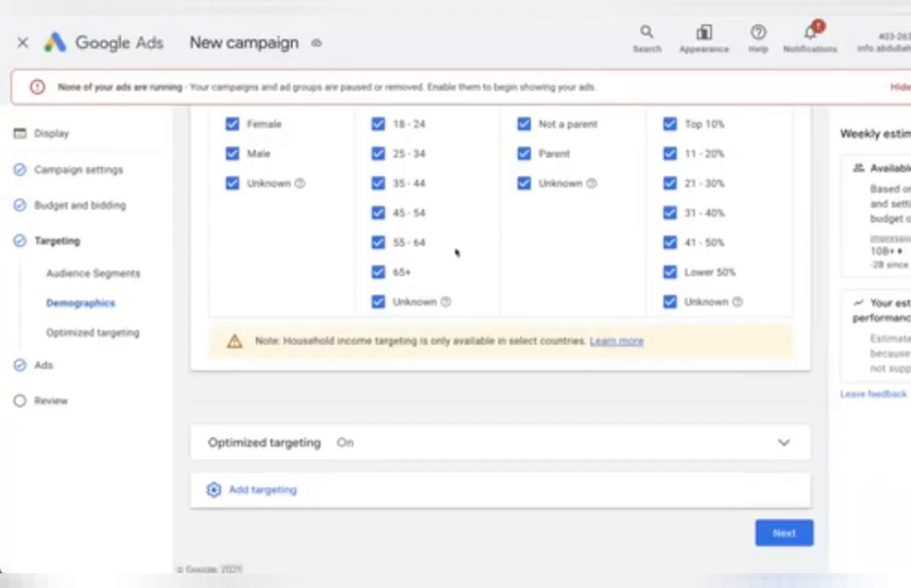
scroll(455, 252, "up", 5)
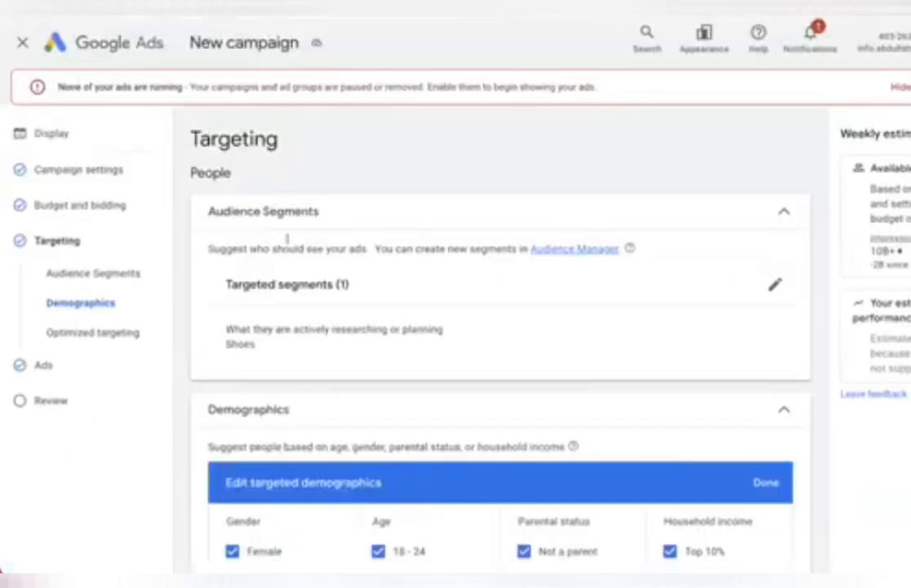
scroll(287, 245, "down", 5)
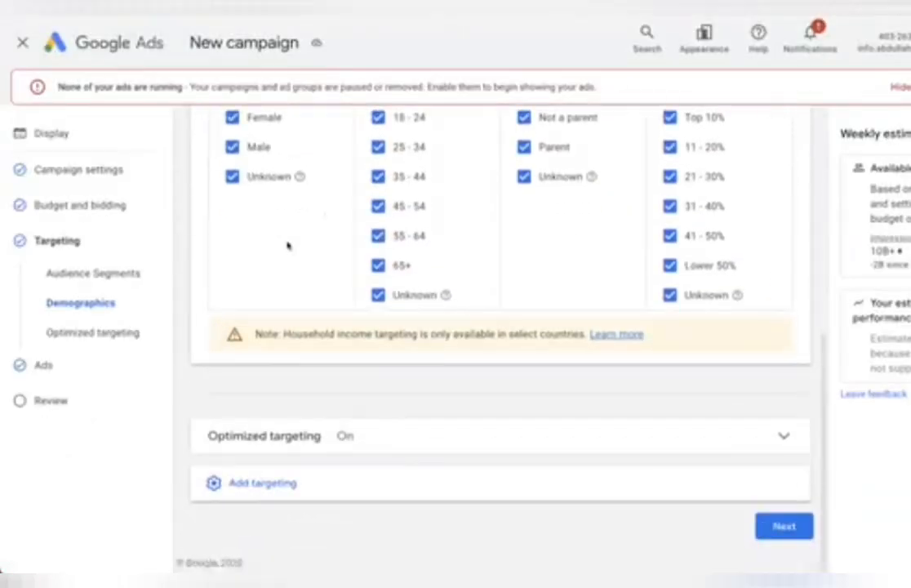
scroll(571, 229, "up", 2)
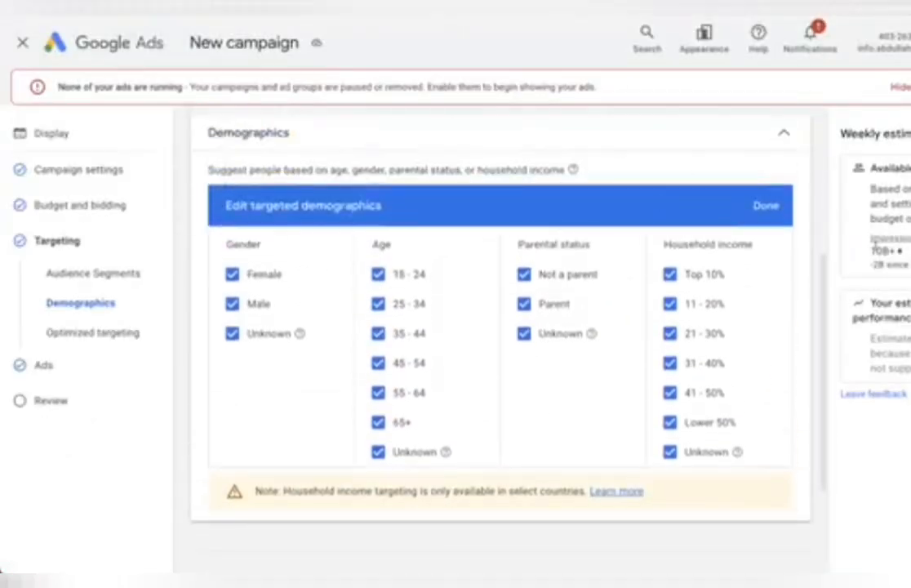
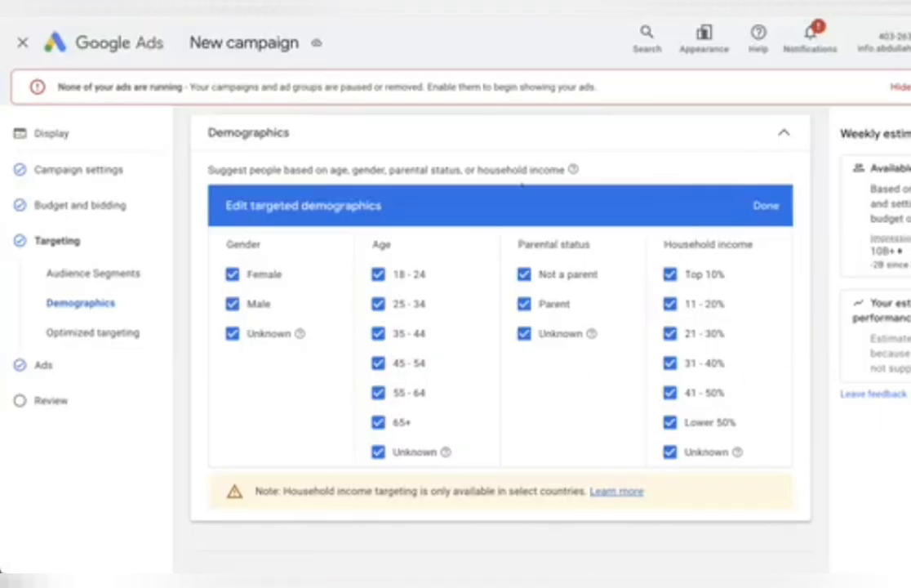
left_click(766, 205)
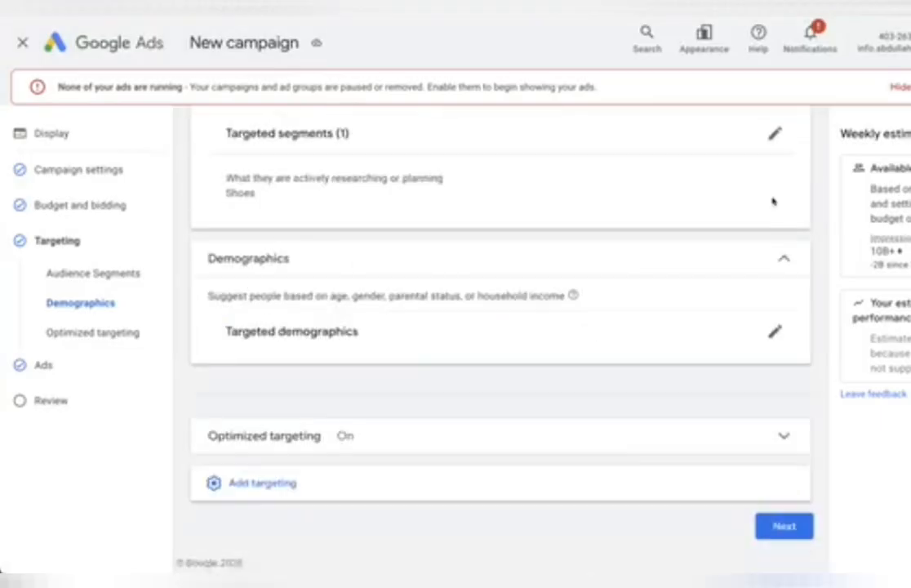
- Change the campaign's target location to Dhaka Division, Bangladesh, by searching for "dhaka" and including the province
scroll(772, 201, "up", 1)
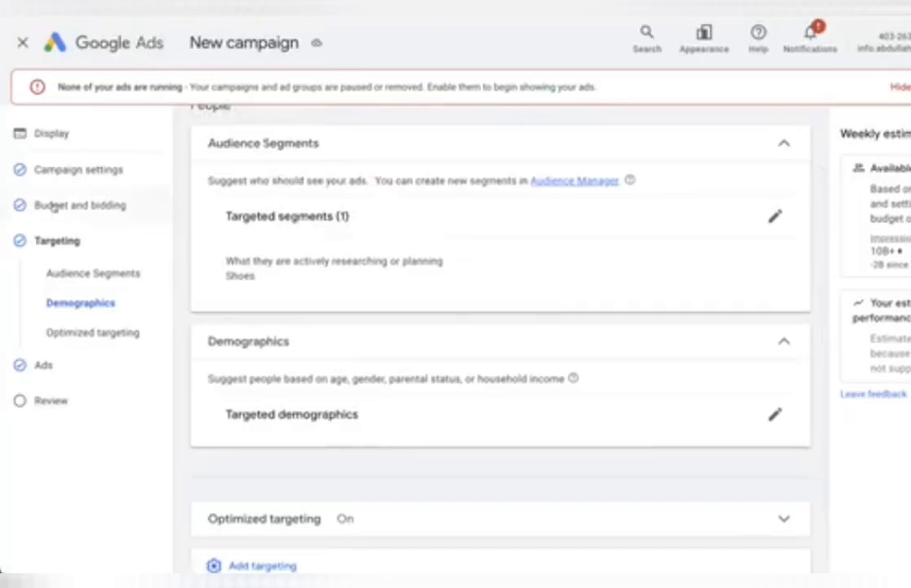
left_click(57, 169)
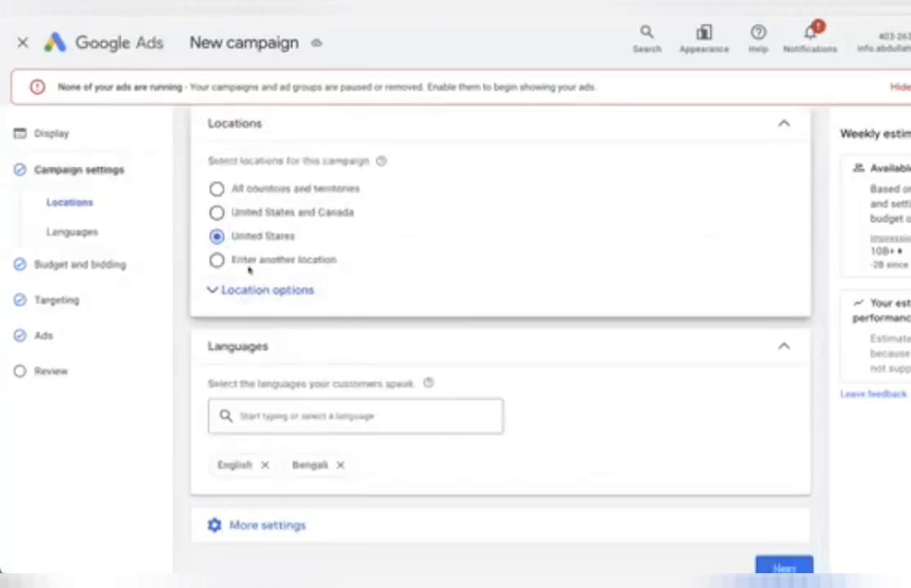
left_click(216, 260)
left_click(279, 302)
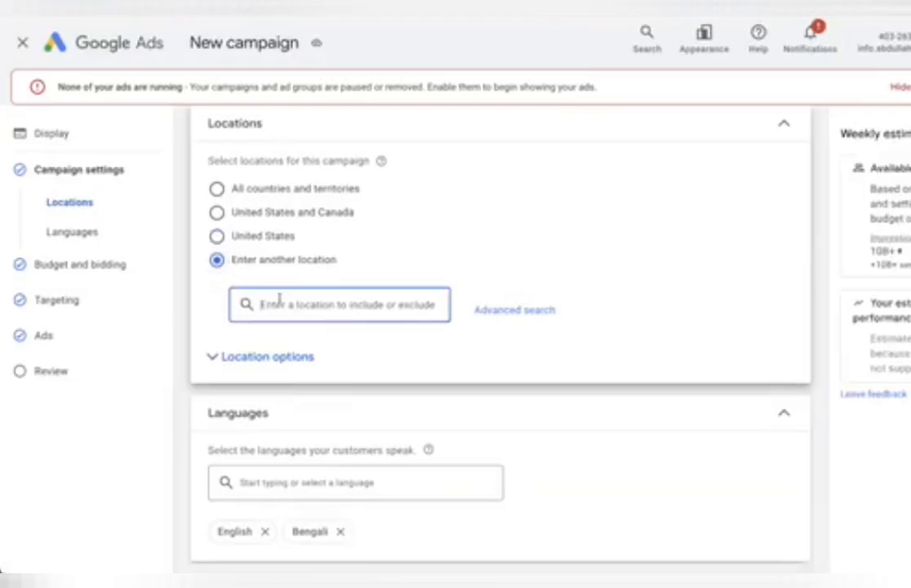
type("dhaka")
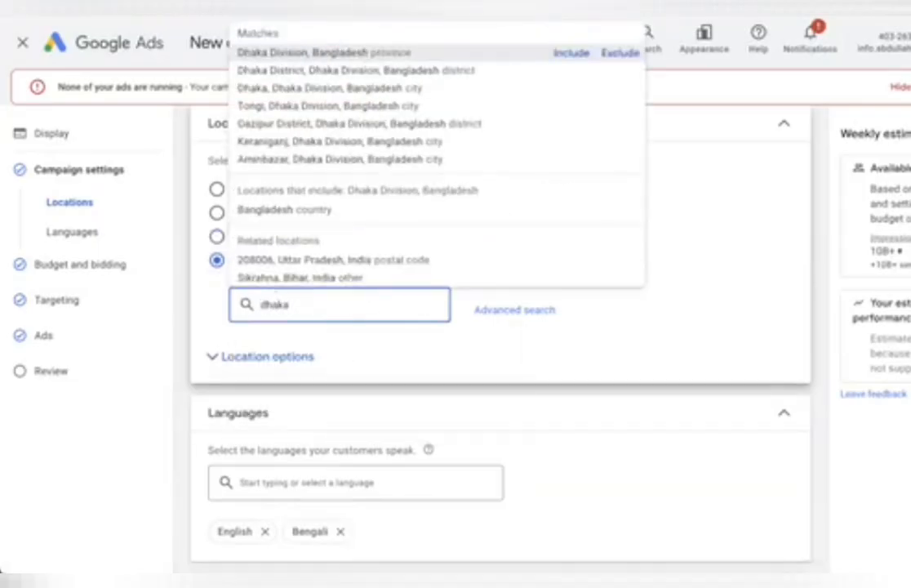
left_click(571, 53)
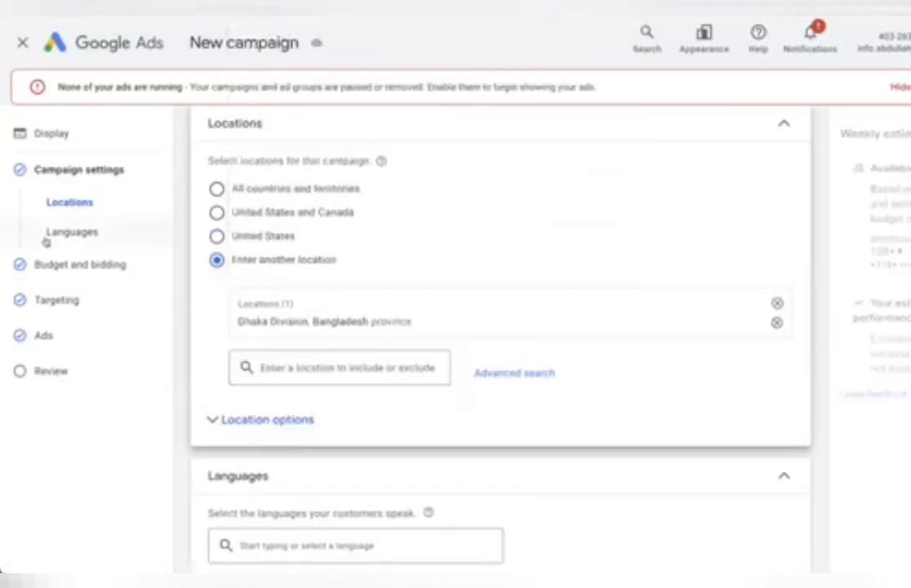
- Go through the budget and bidding settings to Targeting, and expand optimized targeting and the list of additional targeting types
left_click(59, 268)
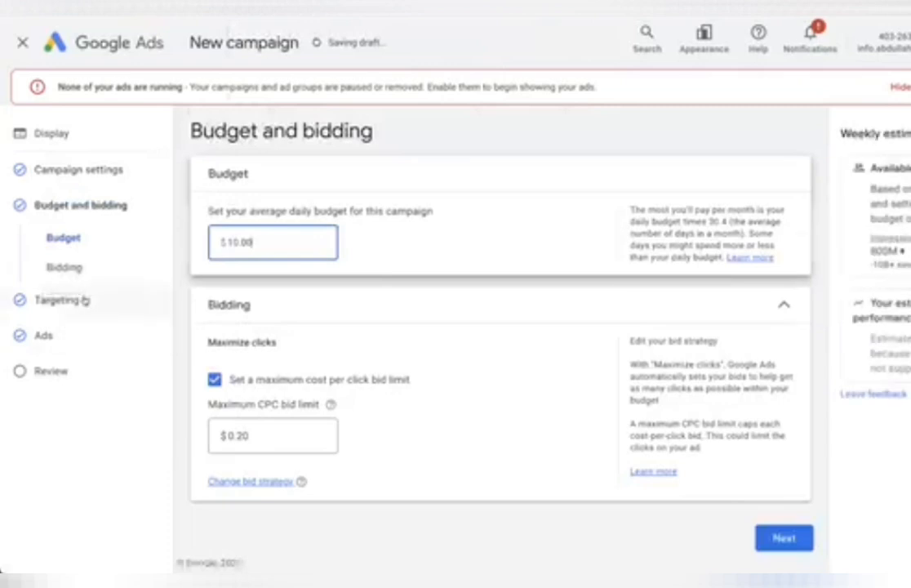
left_click(80, 299)
scroll(552, 392, "down", 2)
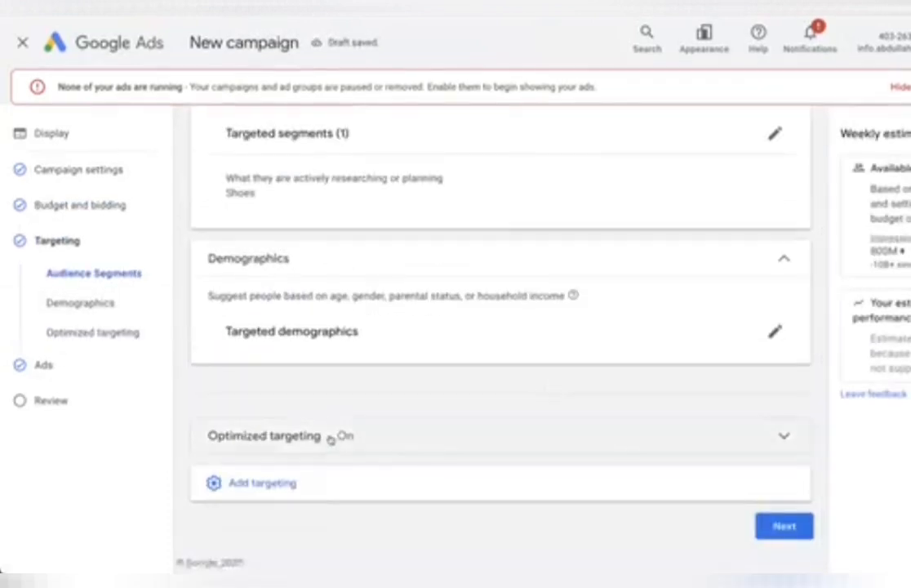
left_click(330, 438)
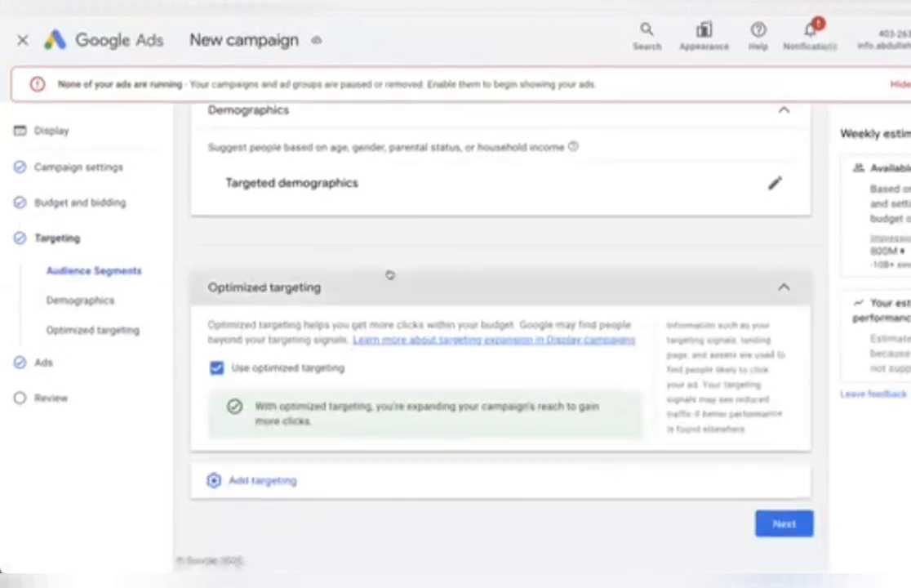
left_click(262, 482)
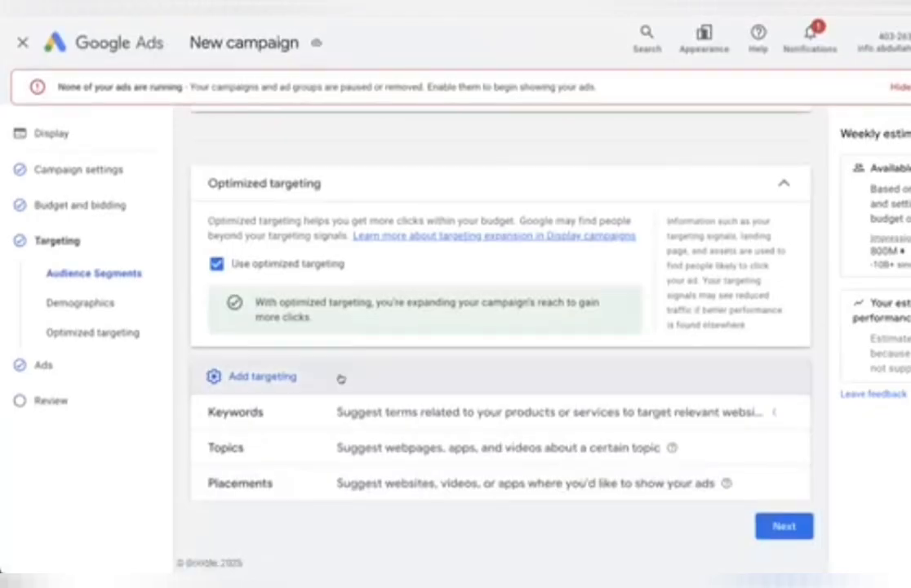
- Reopen the targeted demographics to check which household income options can be selected, and close them without changes
scroll(305, 311, "up", 3)
scroll(303, 274, "up", 2)
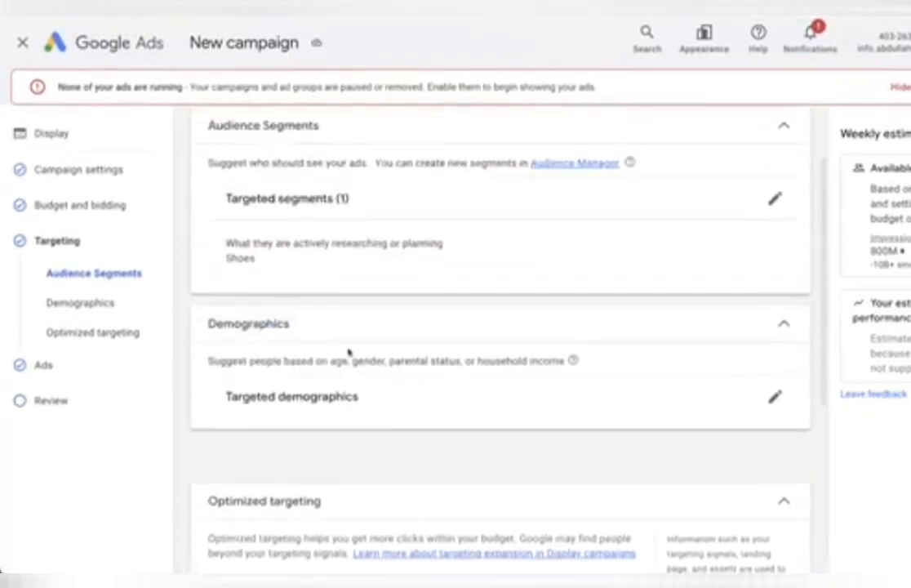
left_click(776, 397)
scroll(392, 358, "down", 3)
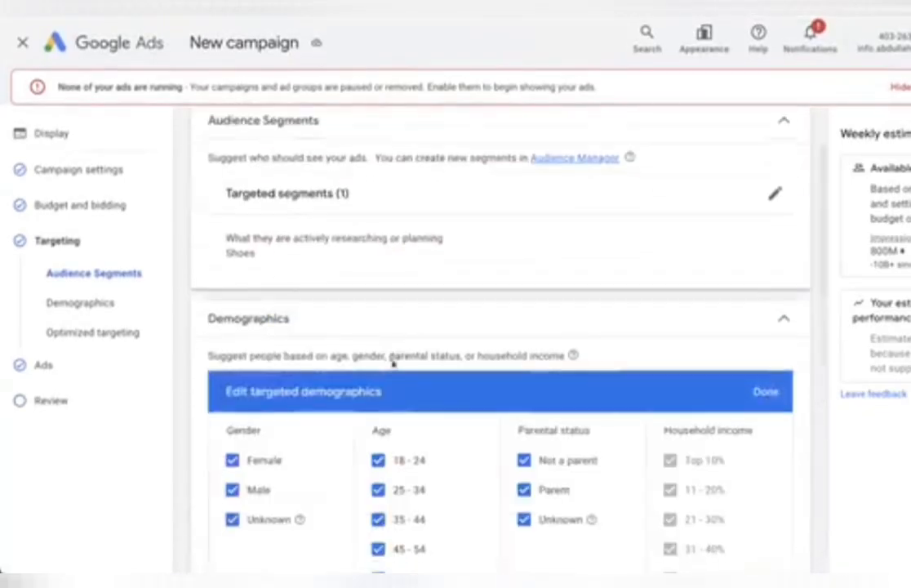
scroll(492, 376, "up", 2)
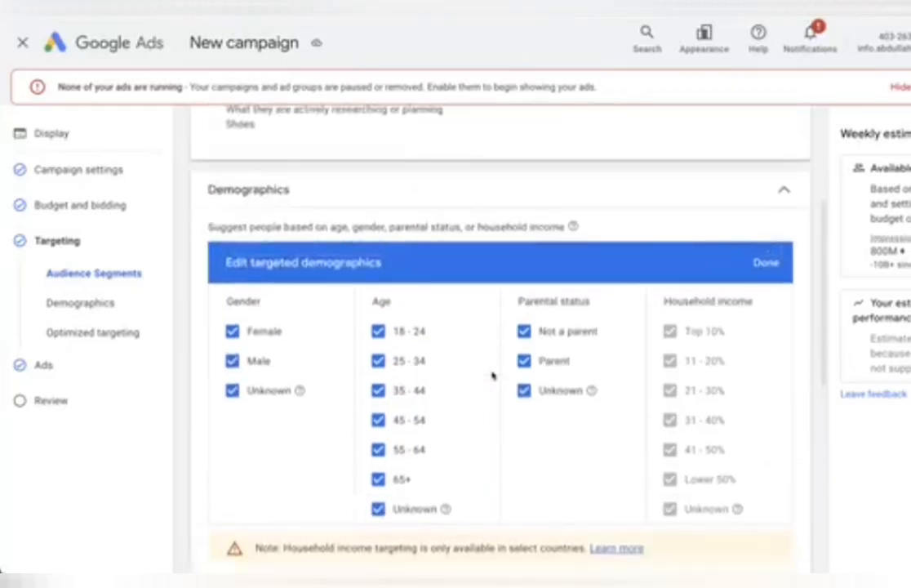
left_click(763, 263)
- Open the targeted audience segments for review and finish editing with only Shoes selected
scroll(468, 263, "up", 2)
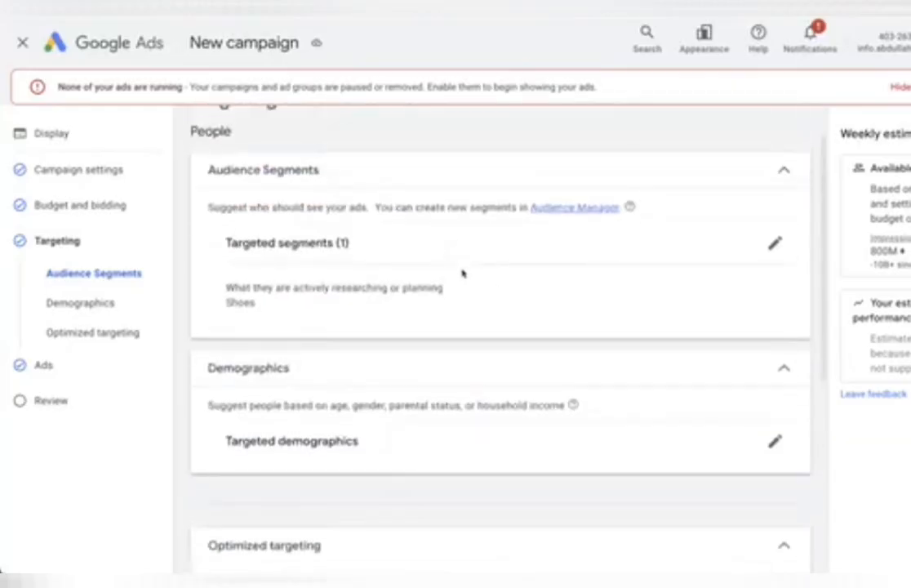
left_click(775, 246)
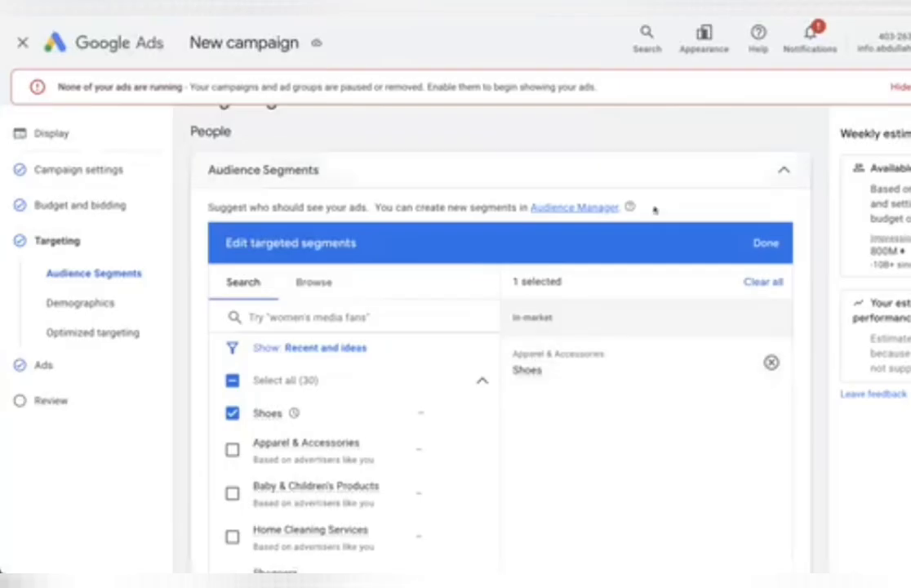
left_click(760, 242)
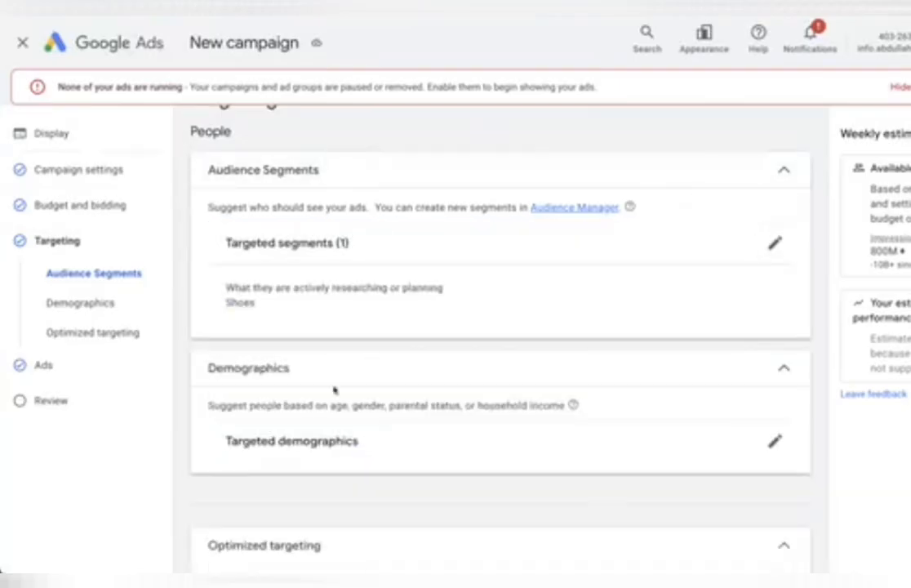
- Examine the Targeting page from audience segments and demographics down to optimized targeting and the additional targeting types
scroll(334, 390, "down", 5)
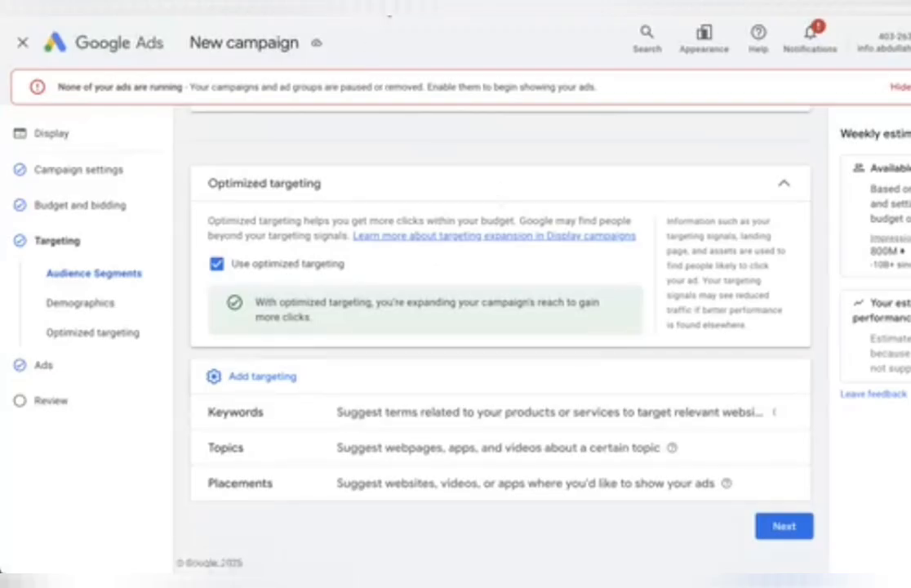
scroll(433, 316, "down", 1)
scroll(432, 316, "up", 2)
scroll(432, 316, "down", 2)
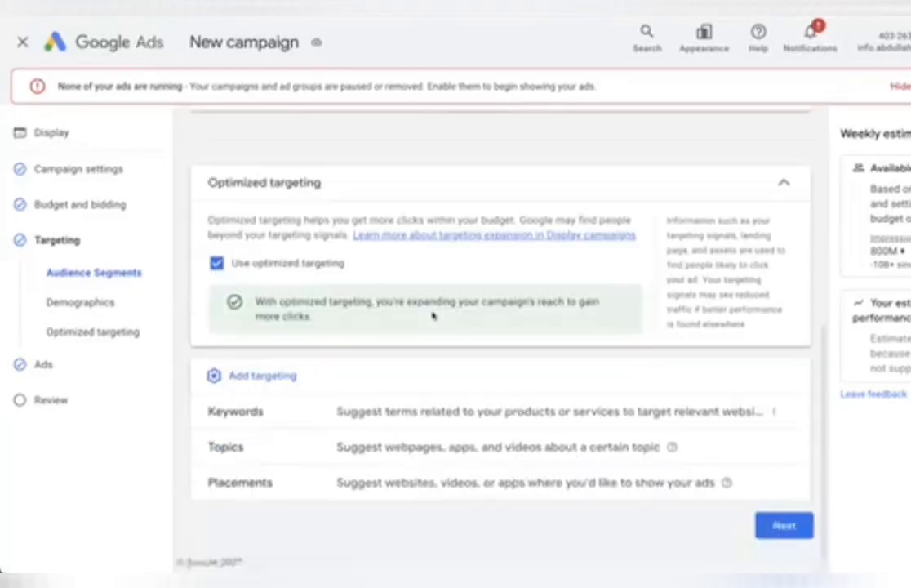
scroll(433, 316, "up", 2)
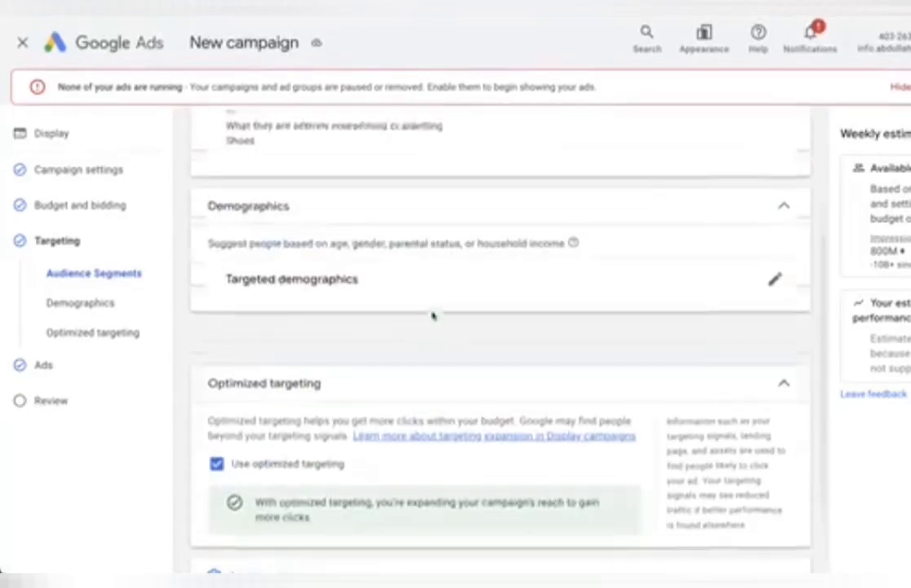
scroll(435, 314, "down", 2)
scroll(437, 307, "up", 5)
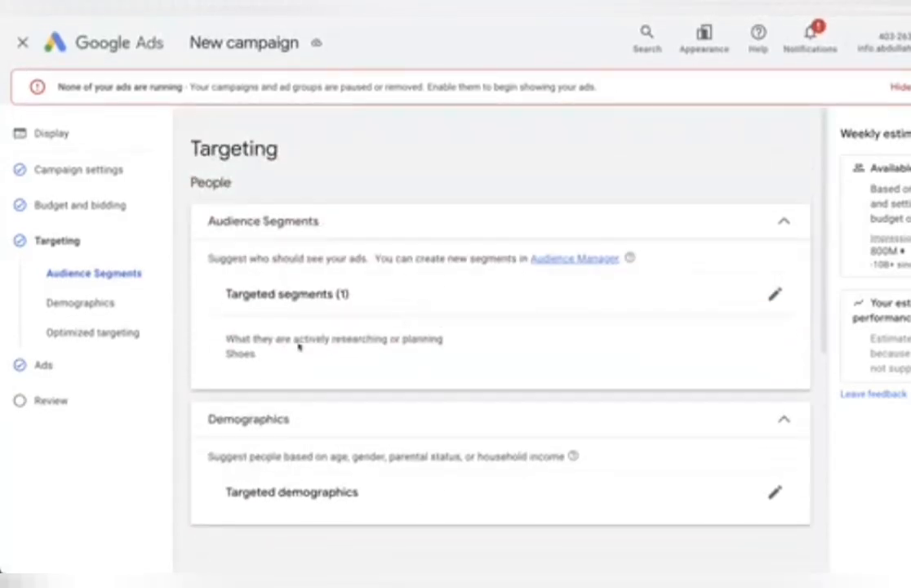
scroll(394, 316, "down", 5)
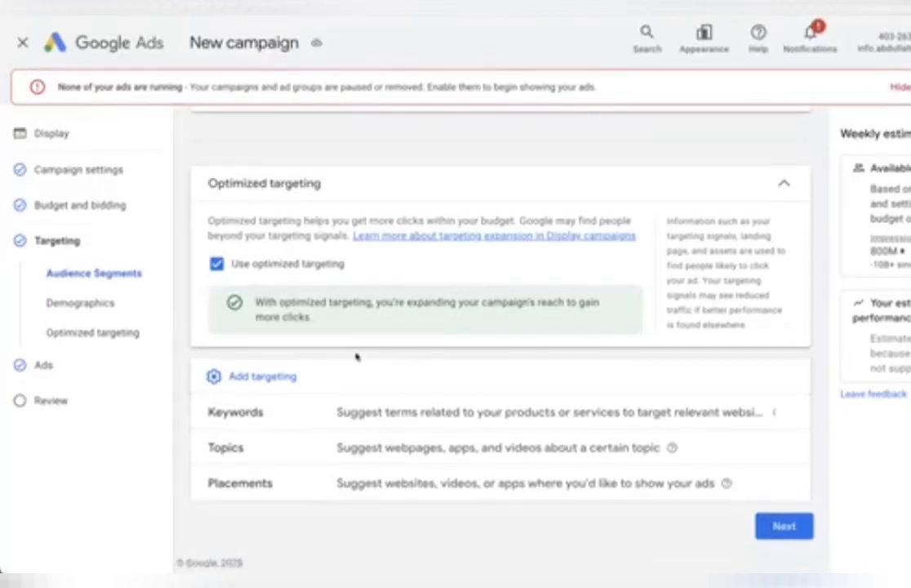
- Collapse the Optimized targeting, Demographics and Audience Segments sections and show the additional targeting types
left_click(784, 184)
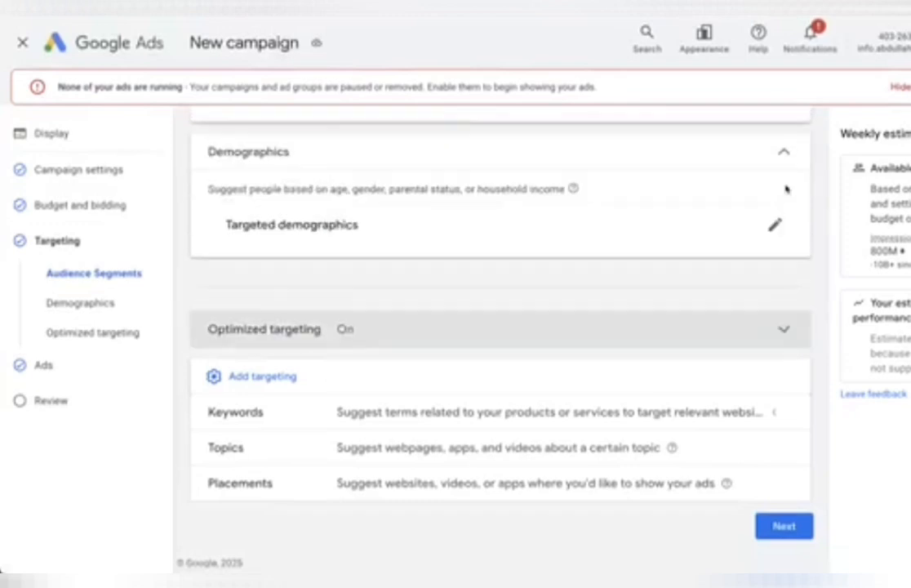
left_click(789, 157)
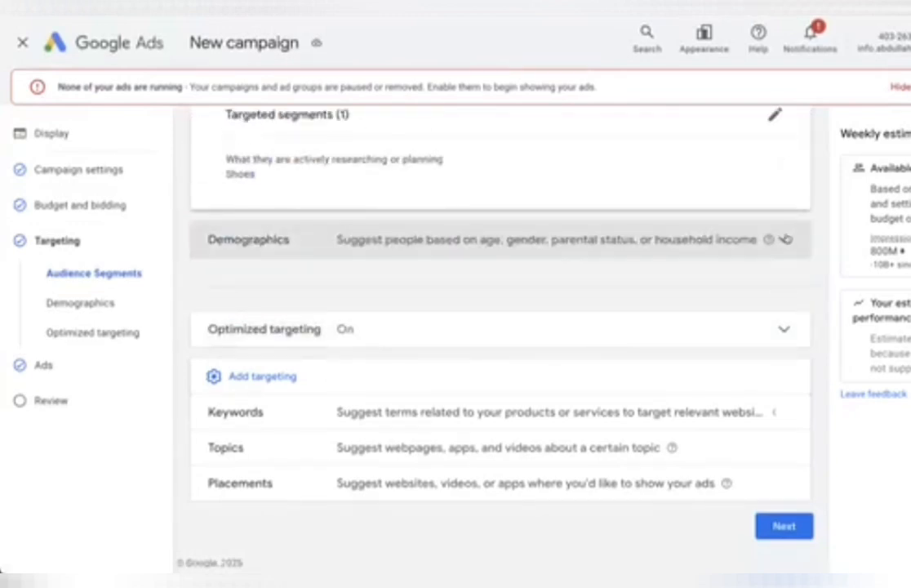
scroll(823, 196, "up", 2)
left_click(785, 184)
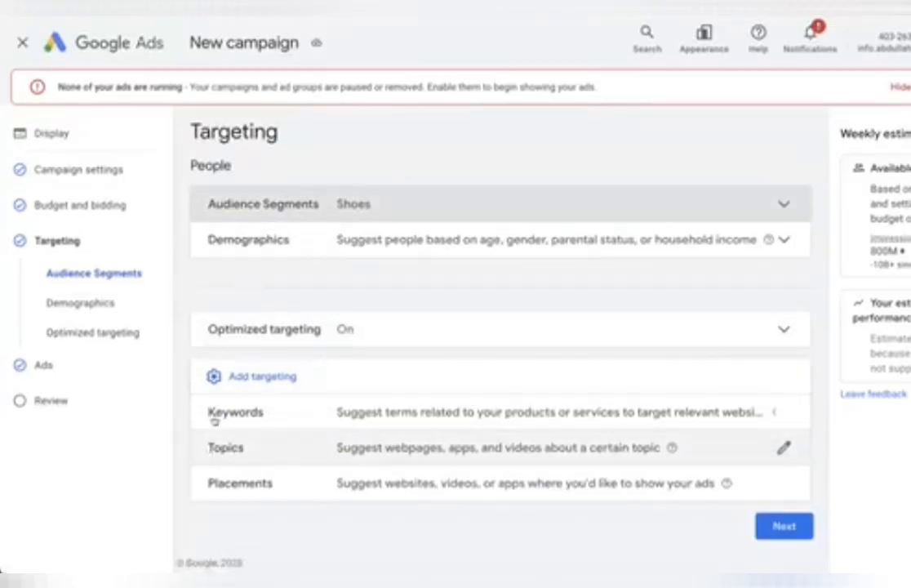
left_click(249, 378)
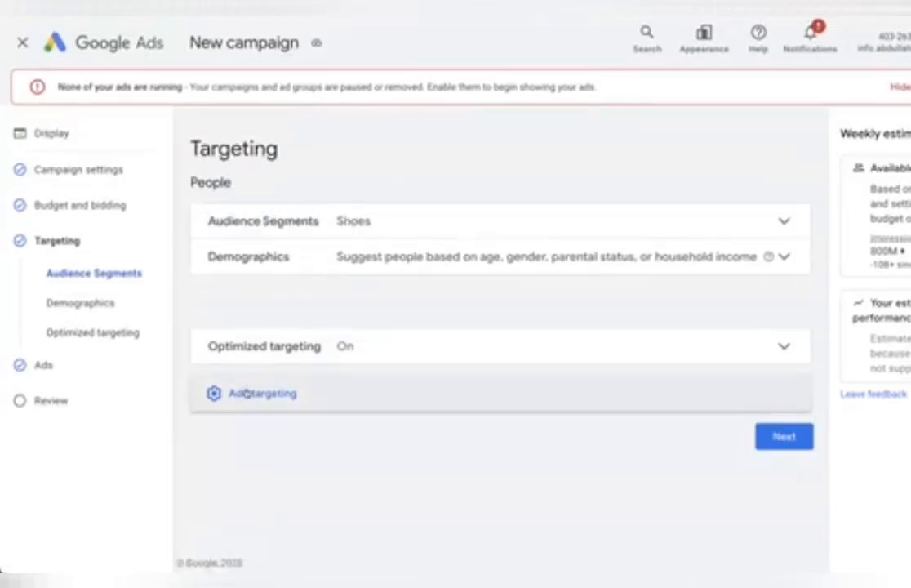
left_click(247, 393)
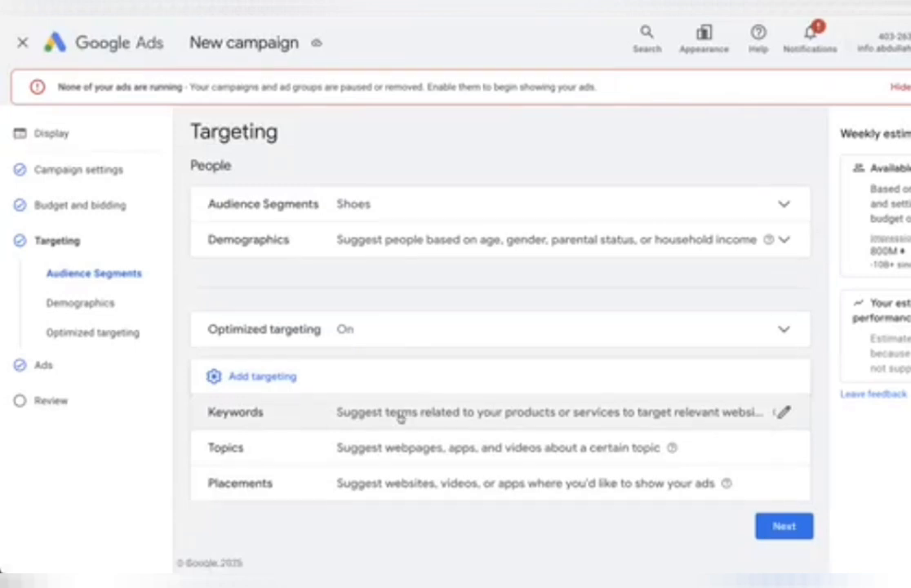
- Add keyword targeting to the campaign and enter "shoe" as a targeted keyword
left_click(336, 412)
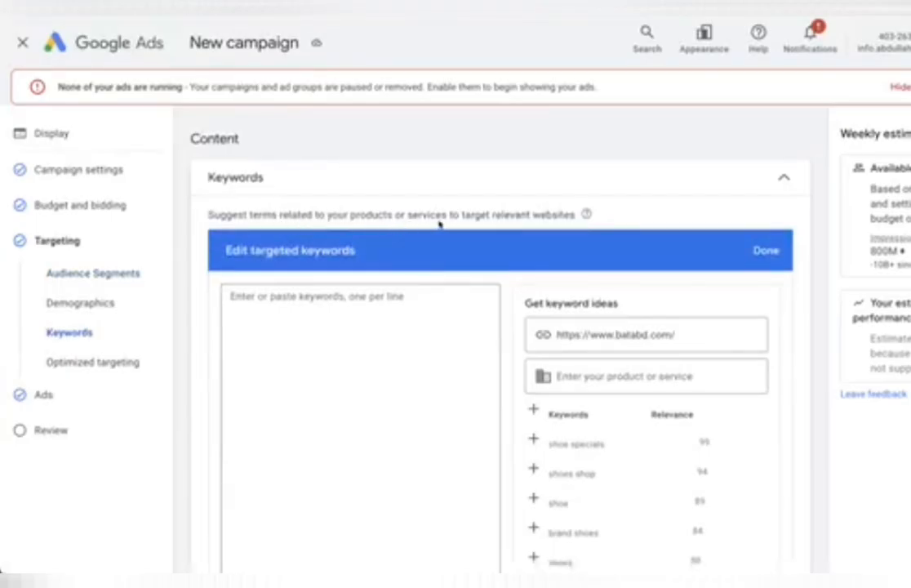
left_click_drag(492, 211, 582, 214)
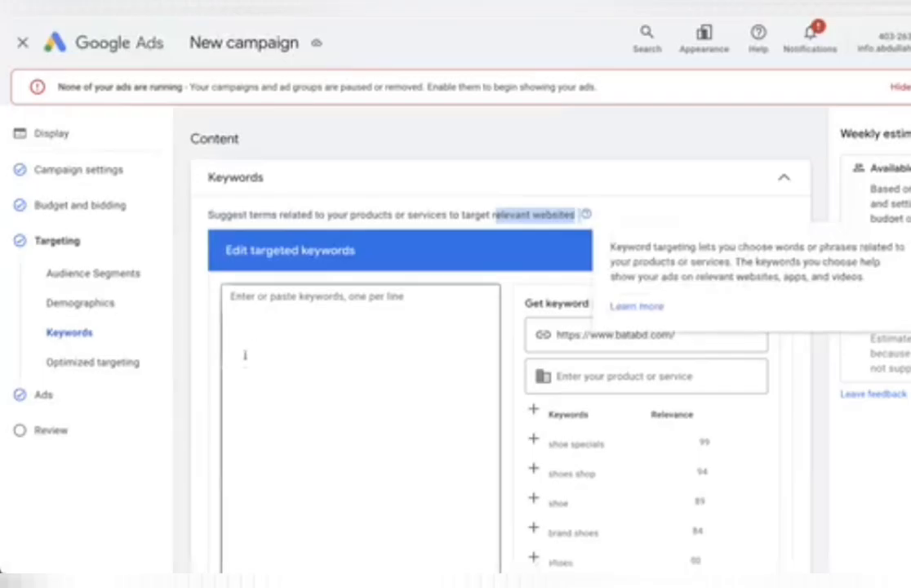
left_click(254, 331)
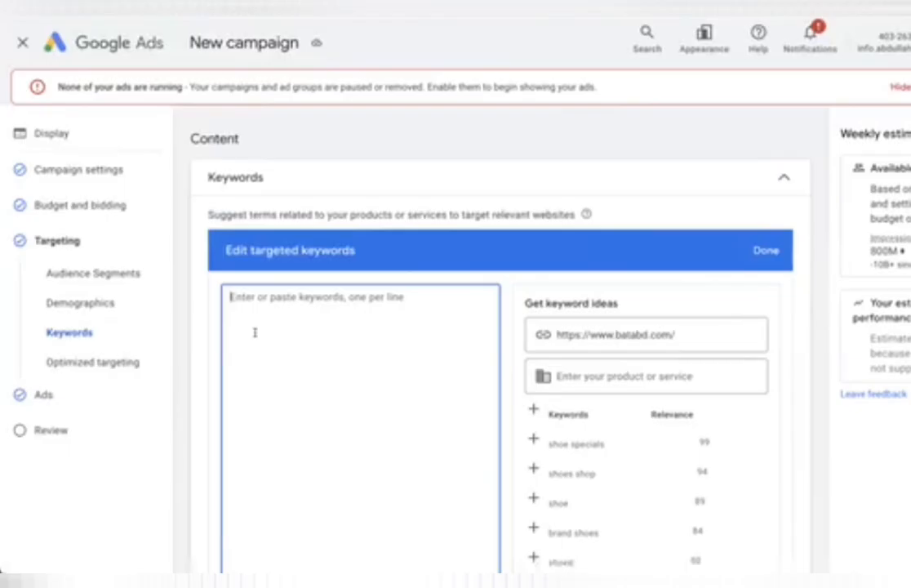
type("shoe")
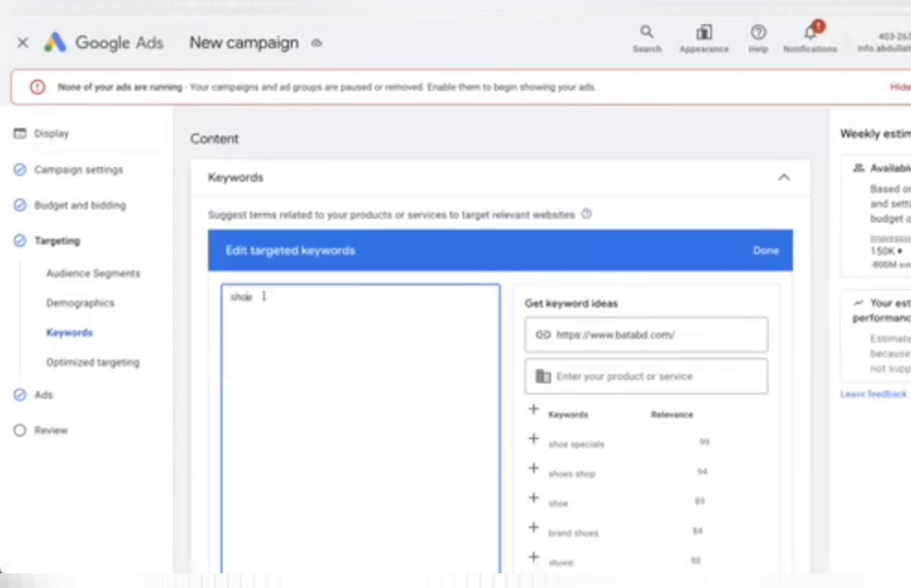
left_click_drag(250, 296, 217, 296)
left_click(263, 287)
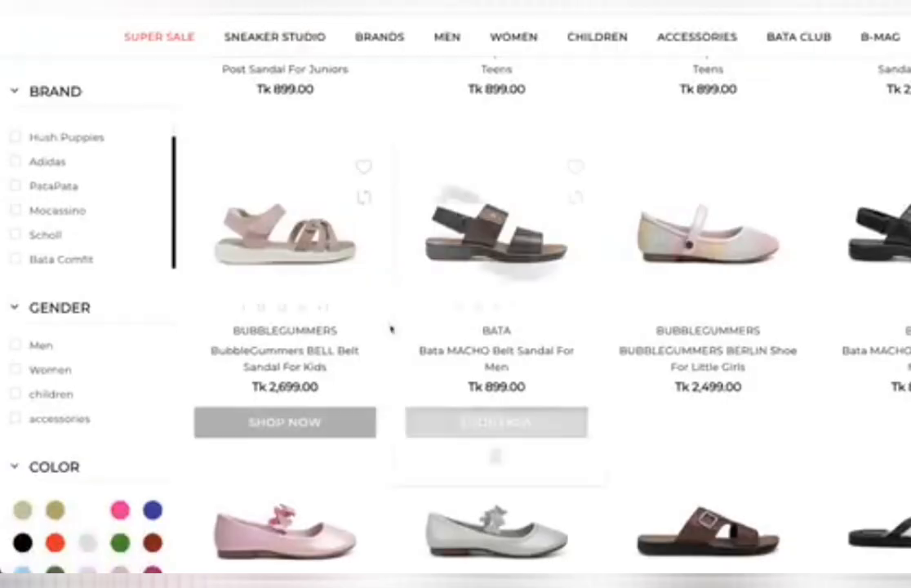
- Switch to the Bata website and look through the shoes and sandals listed on its Bata collection page
scroll(293, 283, "down", 2)
scroll(292, 283, "down", 10)
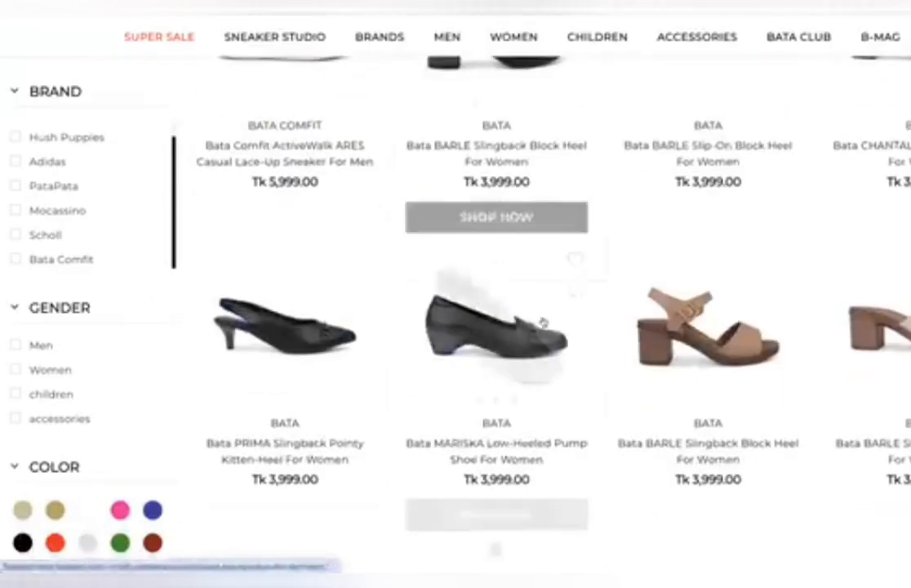
scroll(544, 321, "down", 20)
scroll(547, 321, "up", 15)
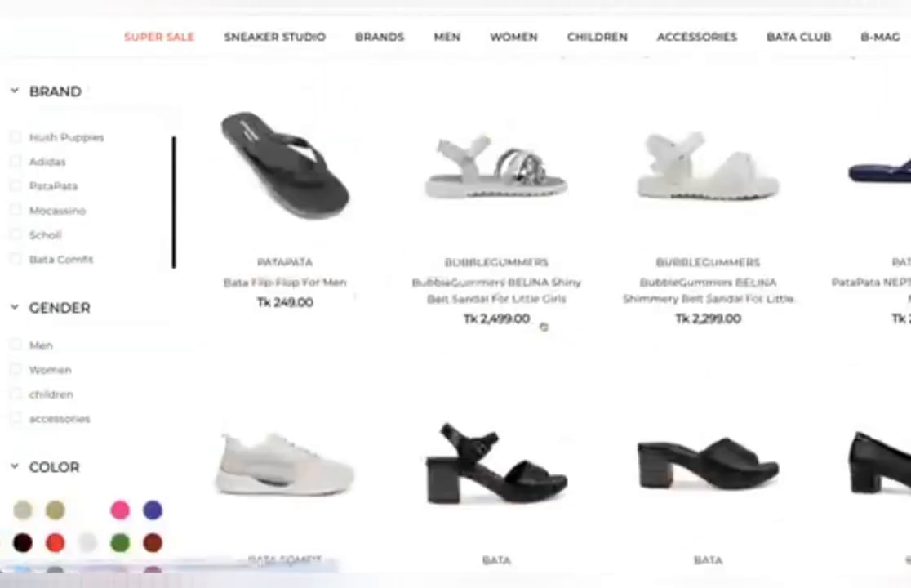
scroll(544, 327, "up", 10)
scroll(325, 199, "down", 5)
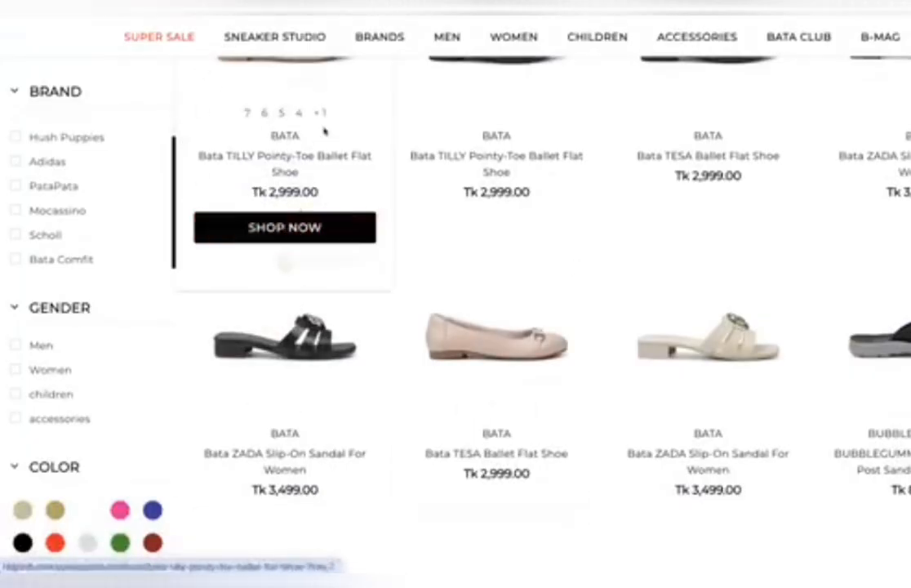
scroll(411, 209, "up", 5)
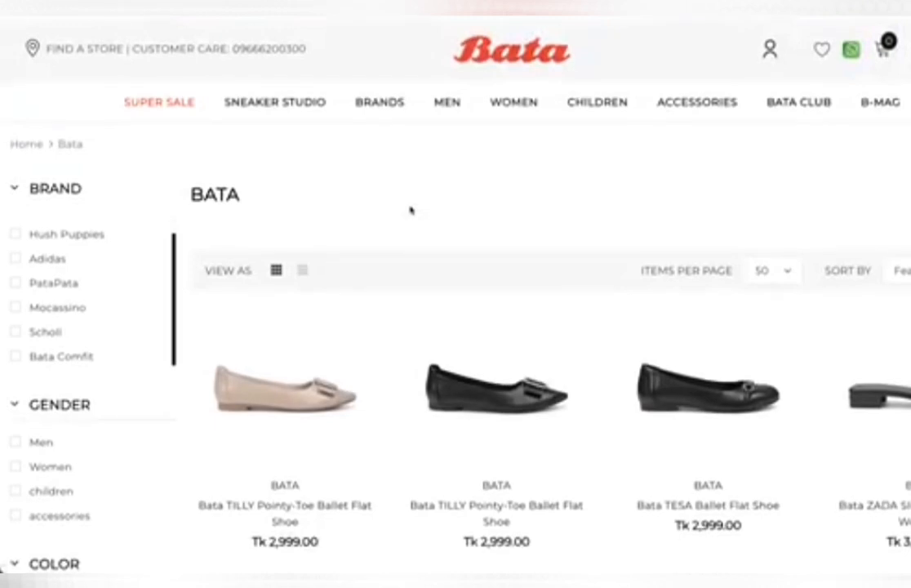
scroll(409, 210, "down", 2)
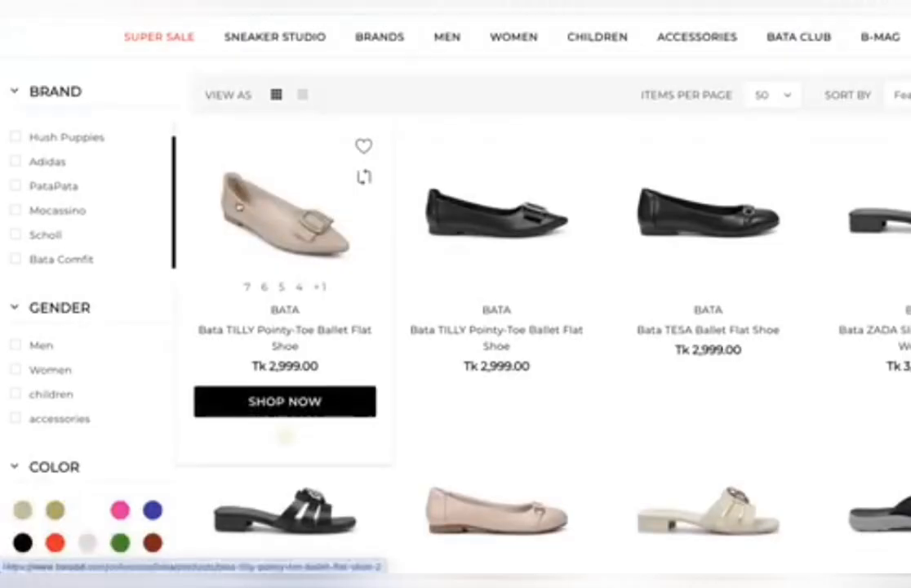
scroll(243, 209, "up", 2)
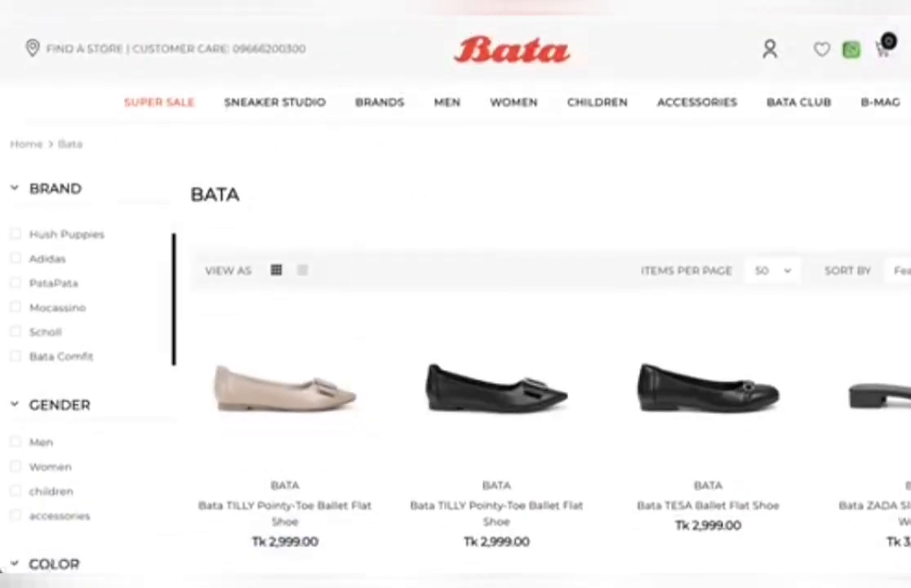
scroll(238, 311, "down", 10)
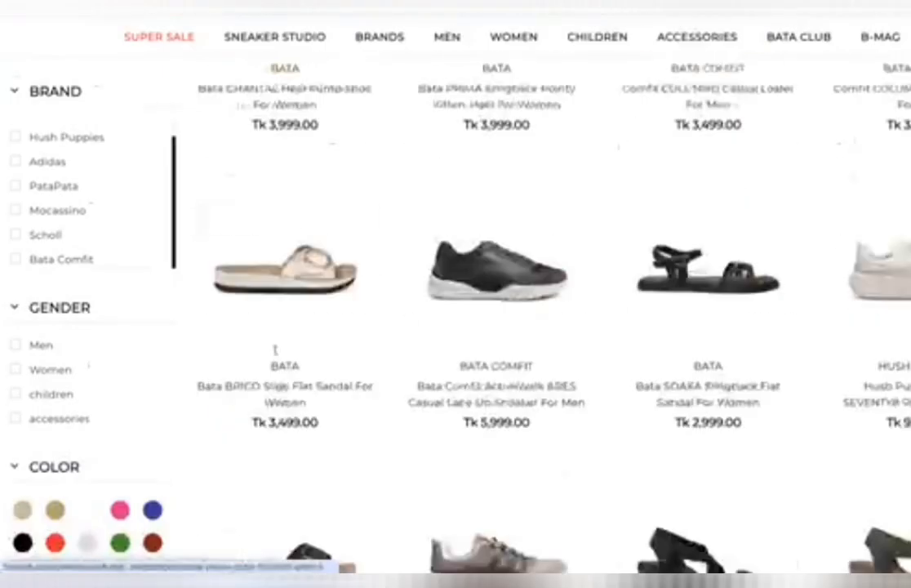
scroll(277, 349, "down", 10)
scroll(274, 356, "up", 20)
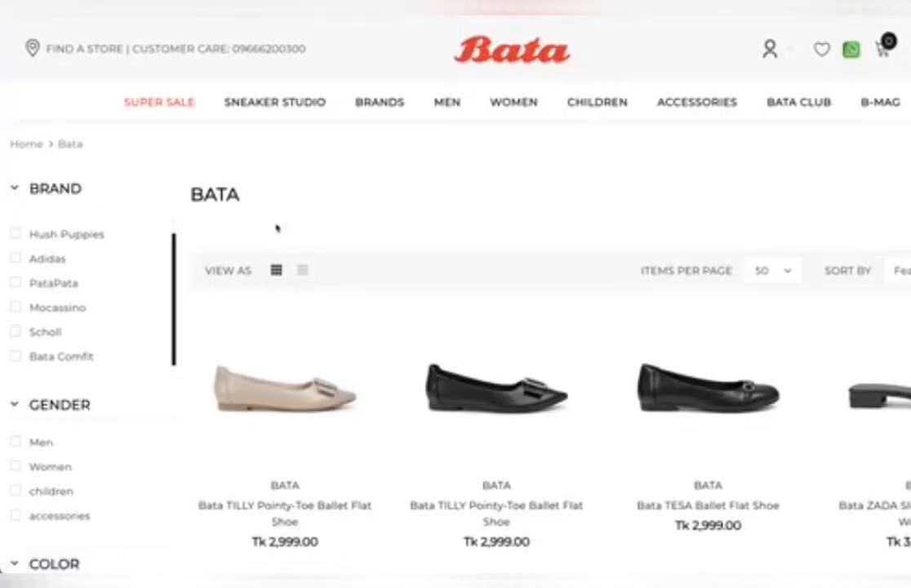
scroll(276, 228, "down", 20)
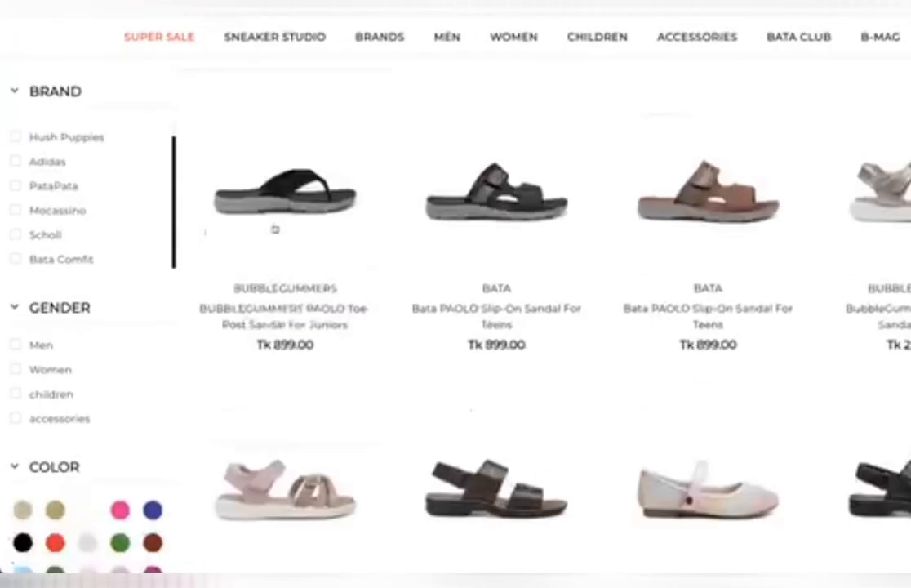
scroll(275, 228, "up", 20)
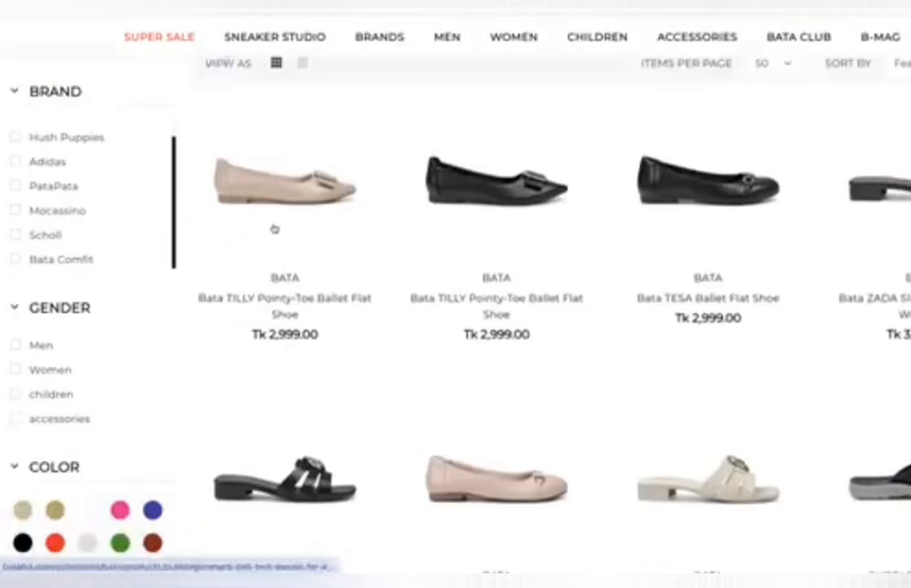
scroll(277, 228, "down", 3)
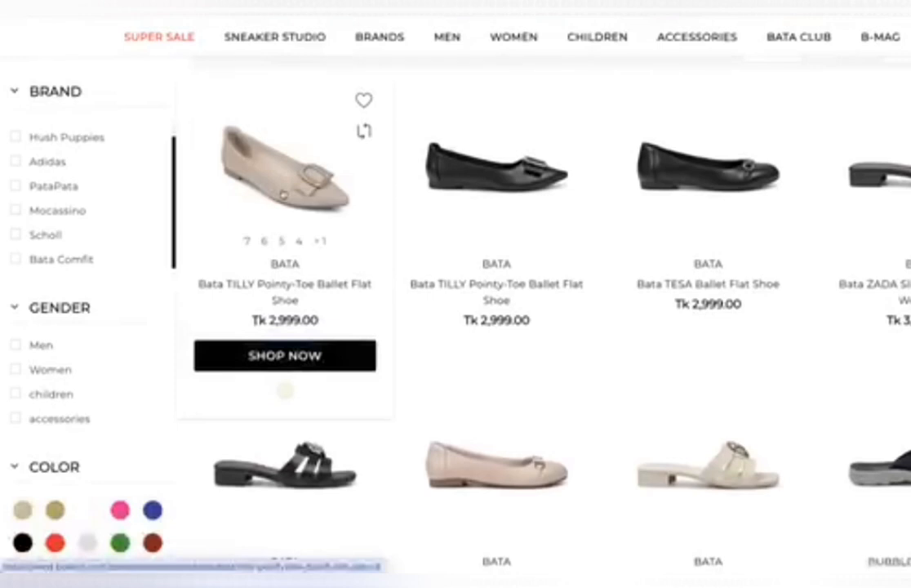
scroll(258, 196, "down", 1)
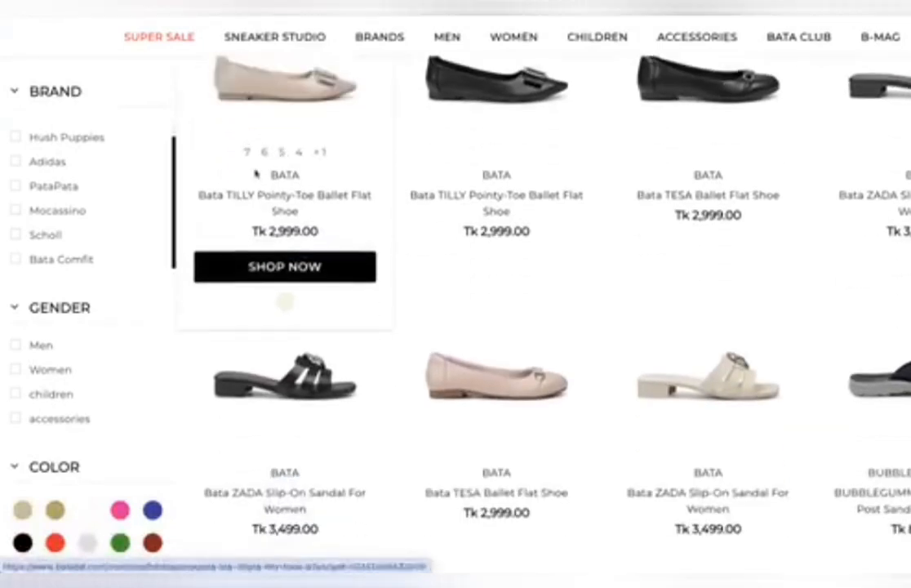
scroll(255, 174, "up", 1)
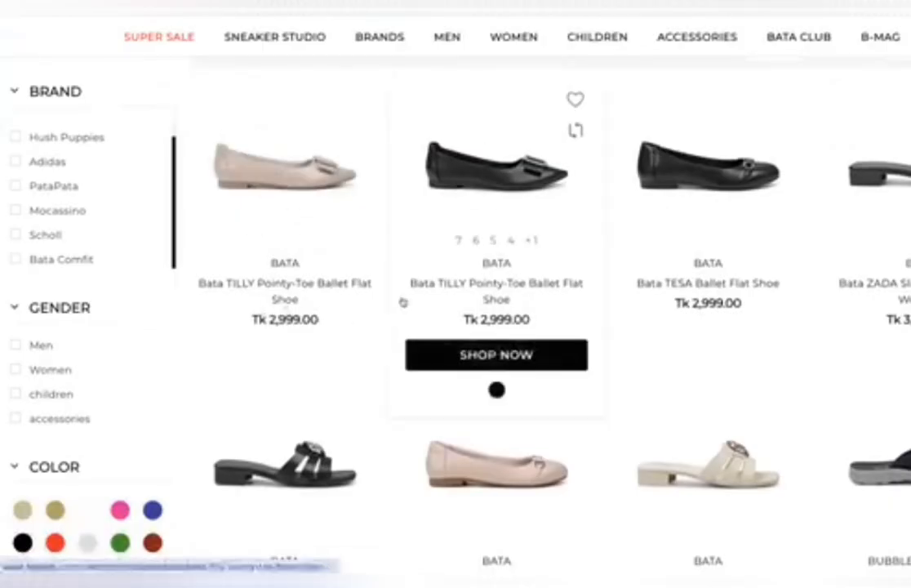
scroll(404, 302, "up", 3)
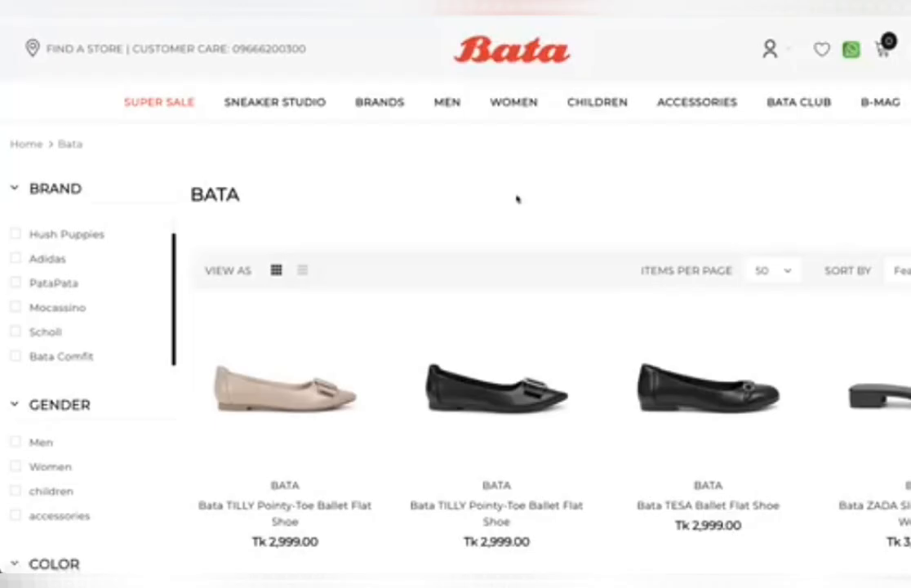
scroll(517, 198, "down", 9)
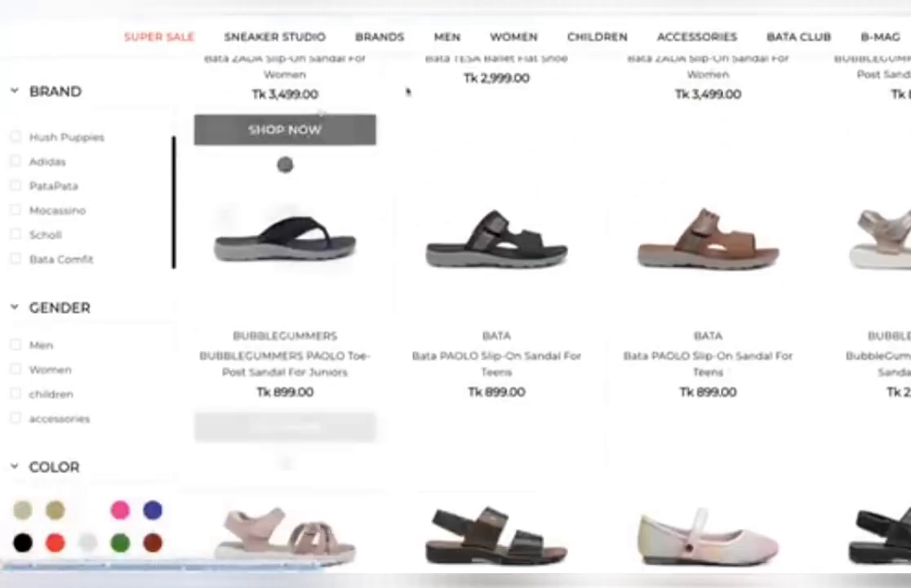
scroll(400, 318, "down", 5)
scroll(457, 204, "up", 15)
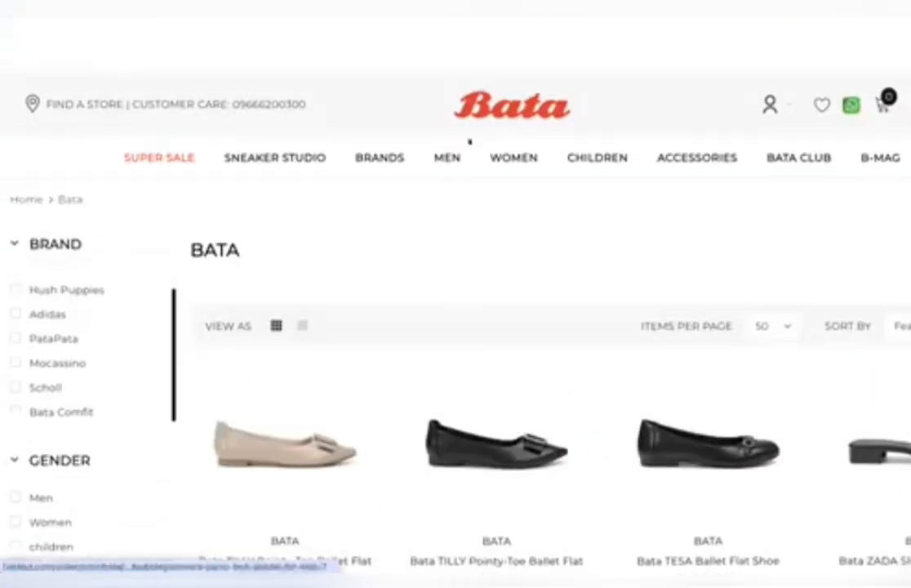
scroll(469, 141, "down", 1)
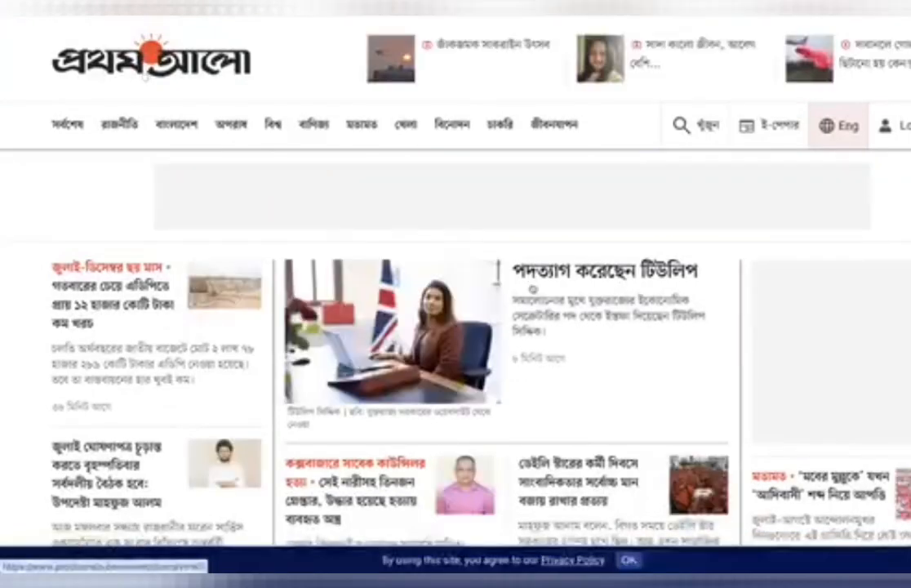
- Switch to the Prothom Alo news homepage and examine its articles and banner ad placements down to the footer
scroll(456, 327, "down", 10)
scroll(523, 294, "down", 15)
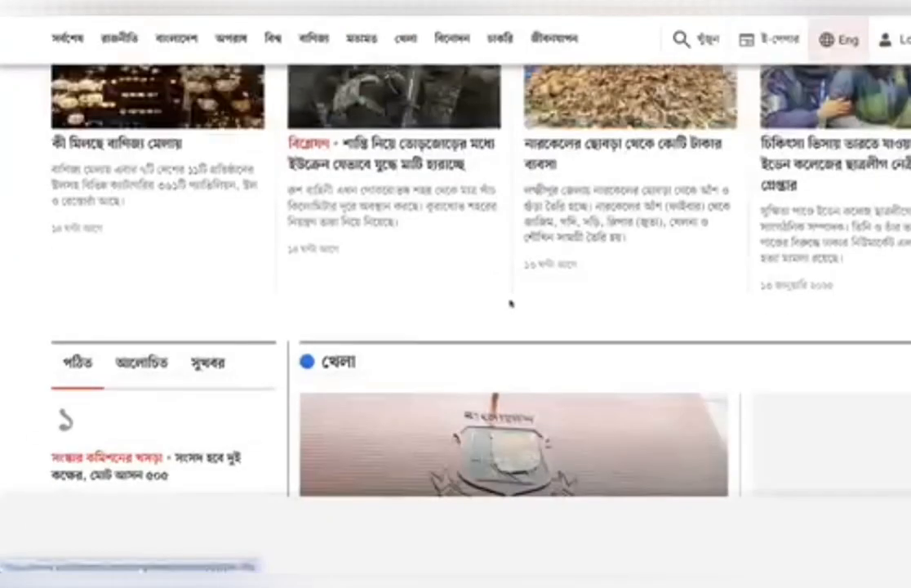
scroll(506, 302, "down", 20)
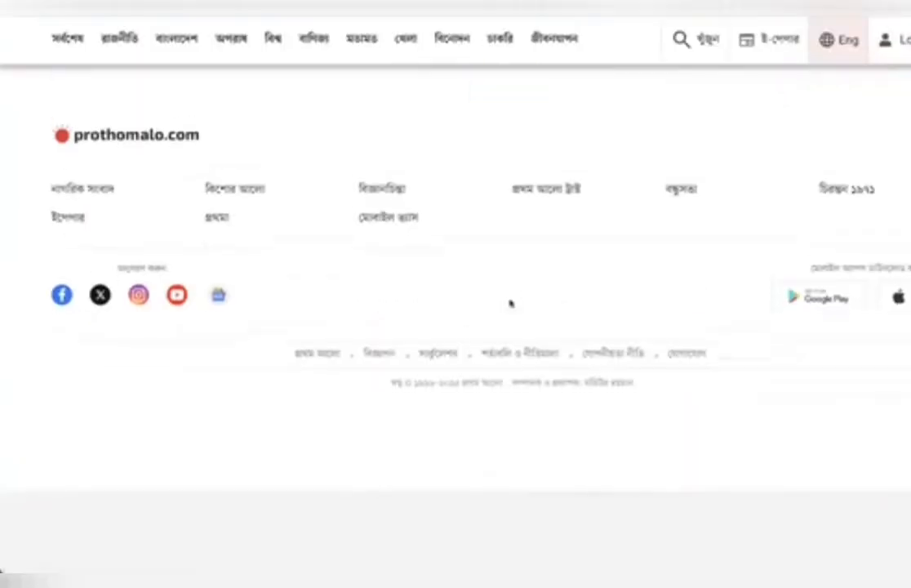
scroll(510, 303, "up", 20)
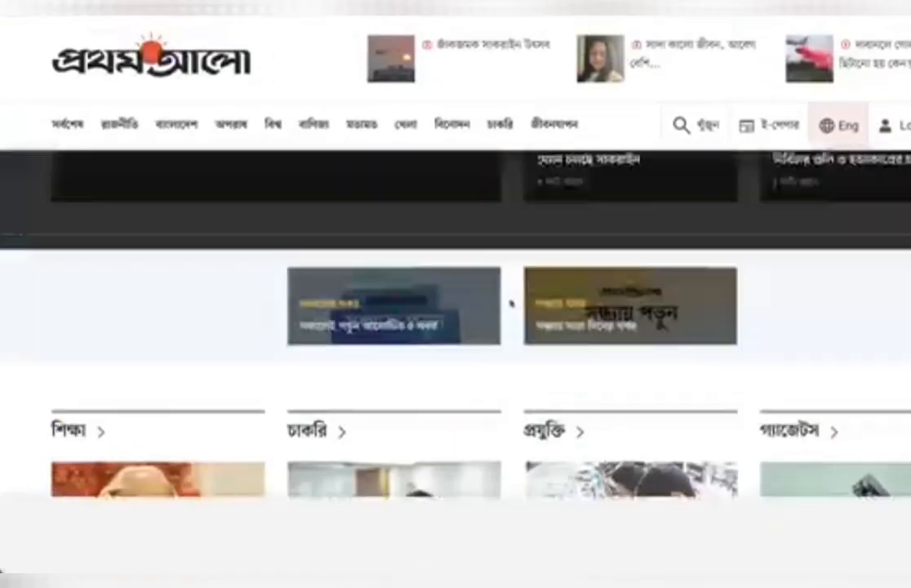
scroll(511, 304, "up", 10)
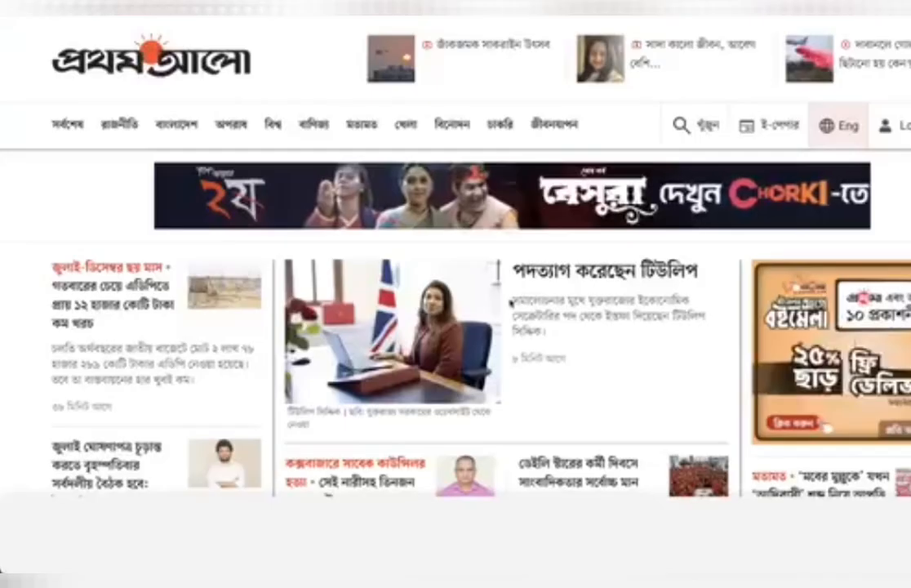
scroll(510, 303, "down", 10)
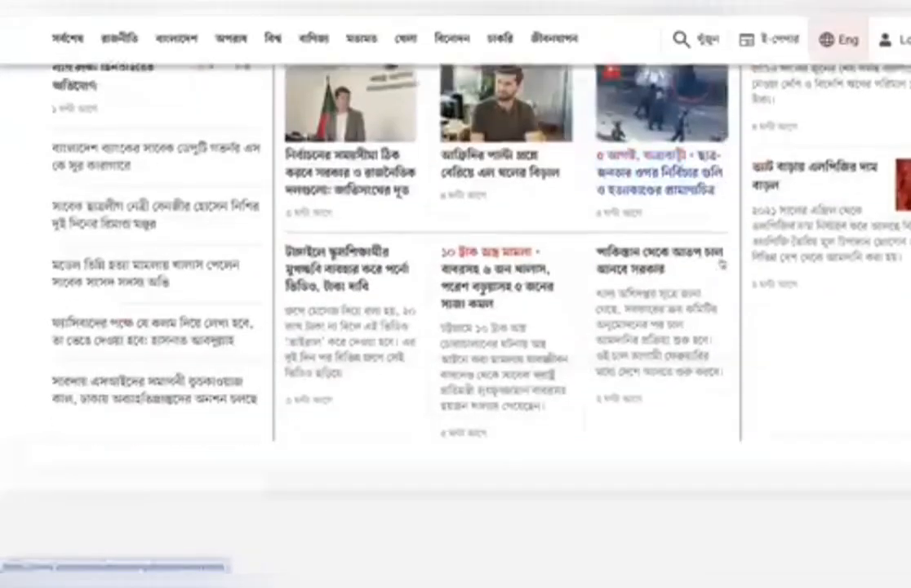
scroll(722, 264, "up", 5)
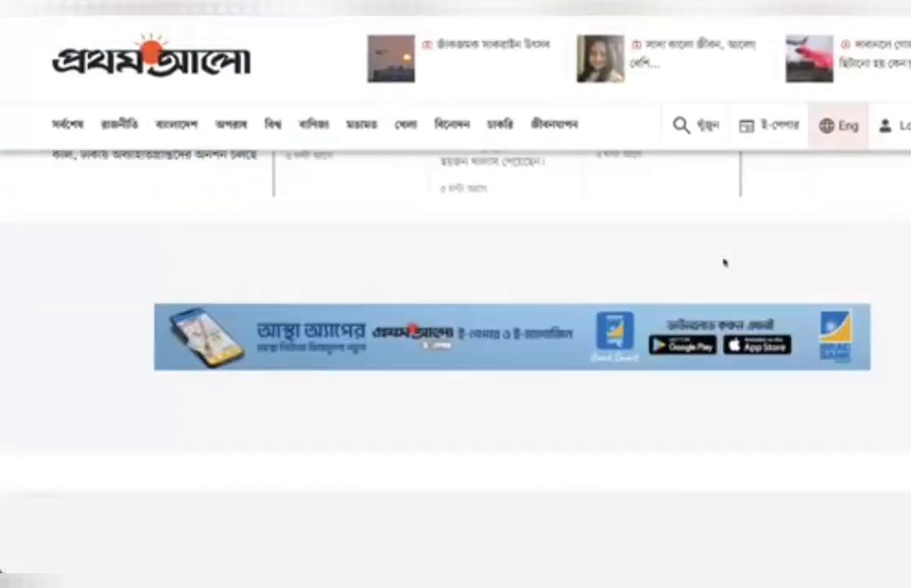
scroll(722, 264, "down", 7)
scroll(722, 264, "down", 20)
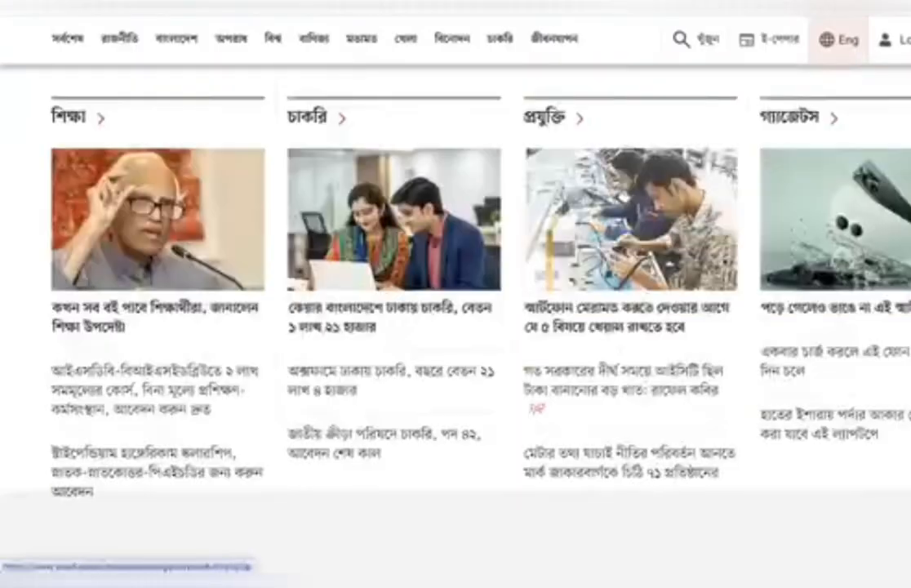
scroll(724, 263, "up", 20)
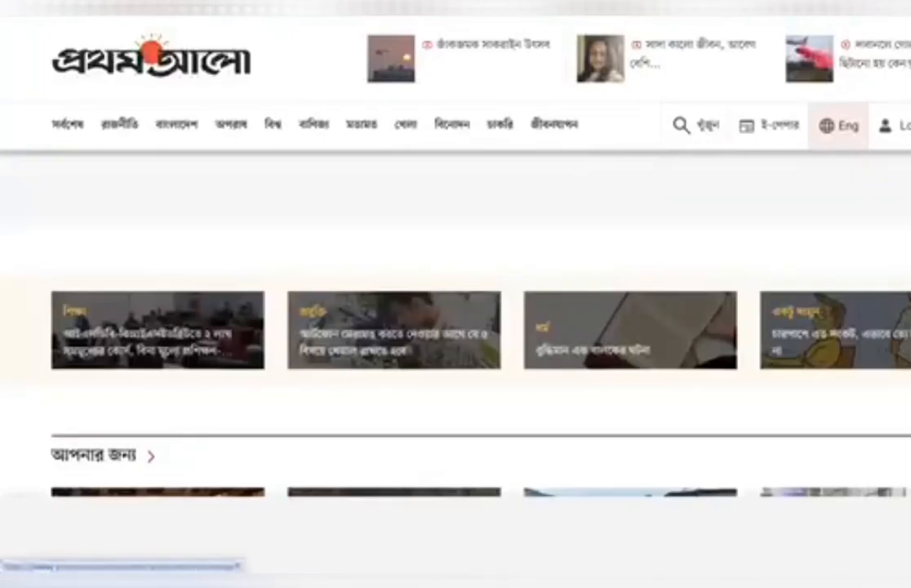
- Return to the Bata collection page, look through its products, and collapse the Brand and Gender filters
left_click(392, 4)
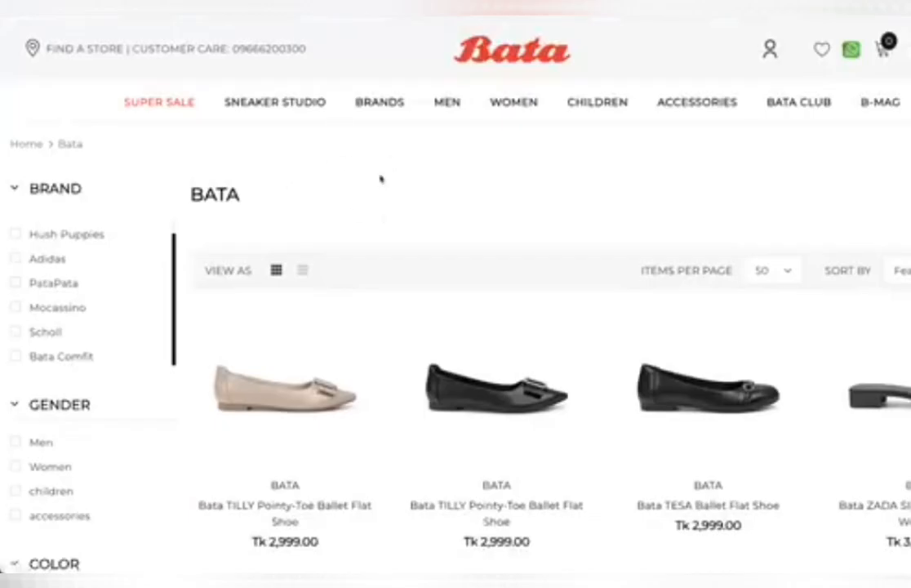
scroll(381, 194, "down", 13)
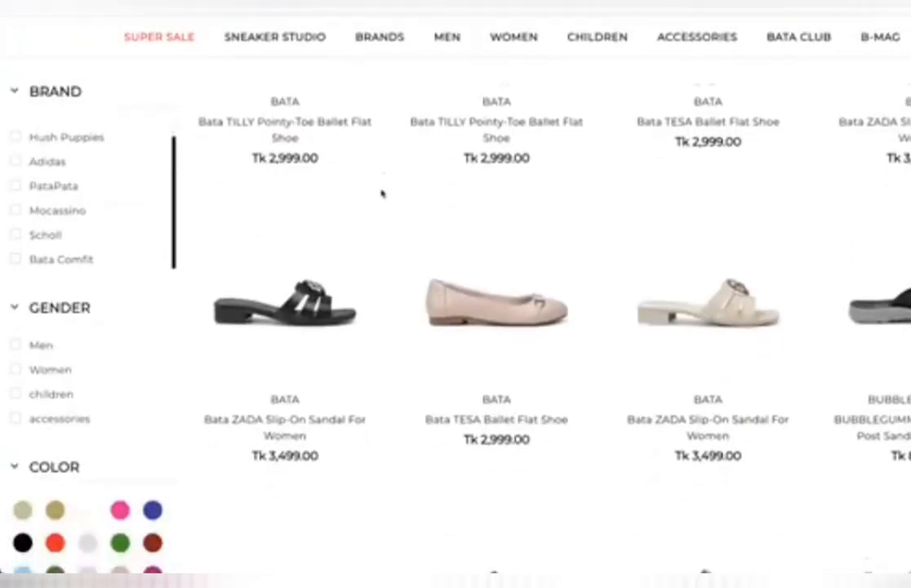
scroll(381, 193, "down", 15)
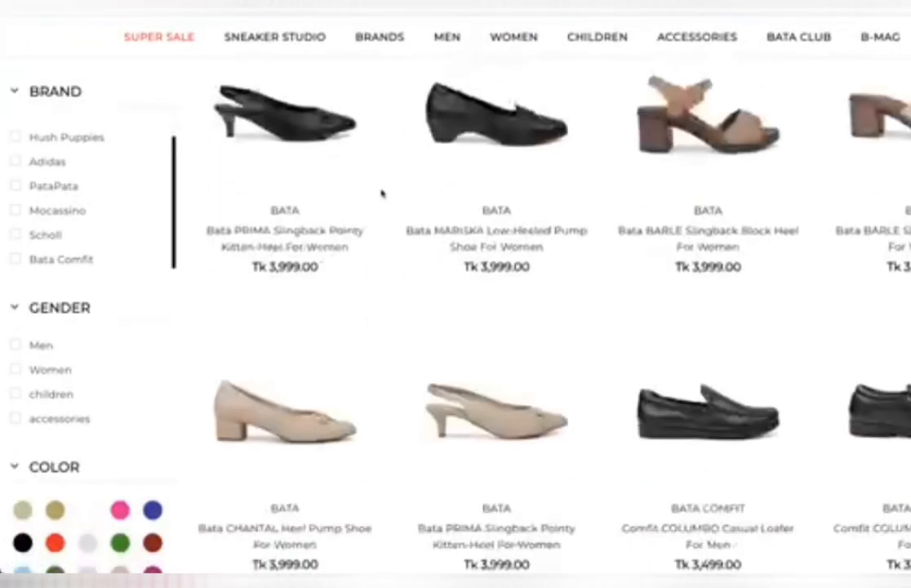
scroll(382, 194, "up", 20)
scroll(382, 193, "down", 4)
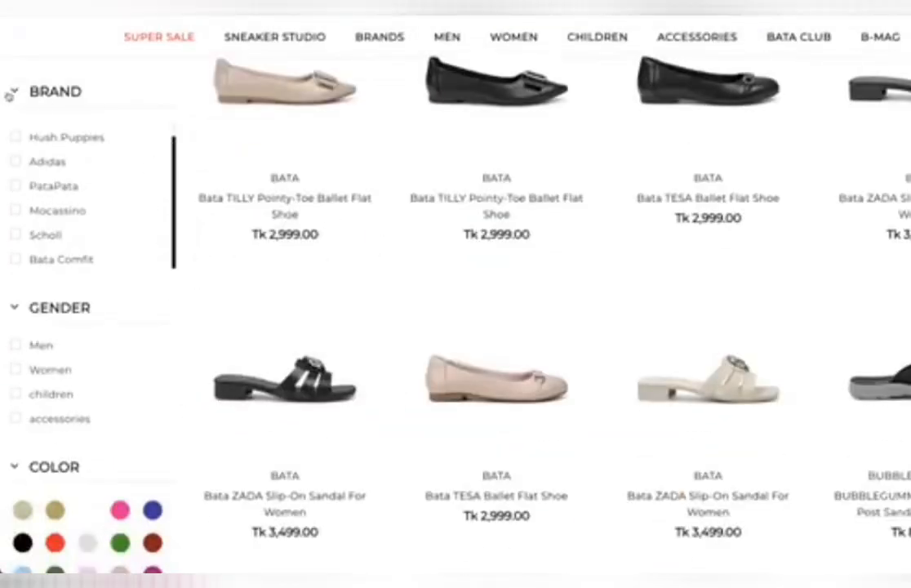
left_click(12, 92)
left_click(14, 131)
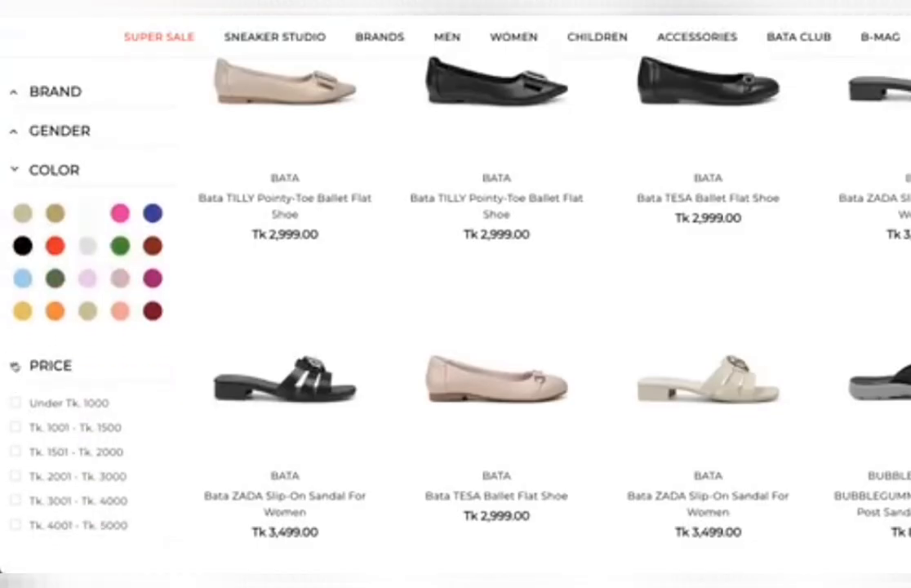
- Collapse the Price filter on the Bata page and return to Google Ads to review the targeted keyword "shoe"
left_click(13, 366)
mouse_move(370, 303)
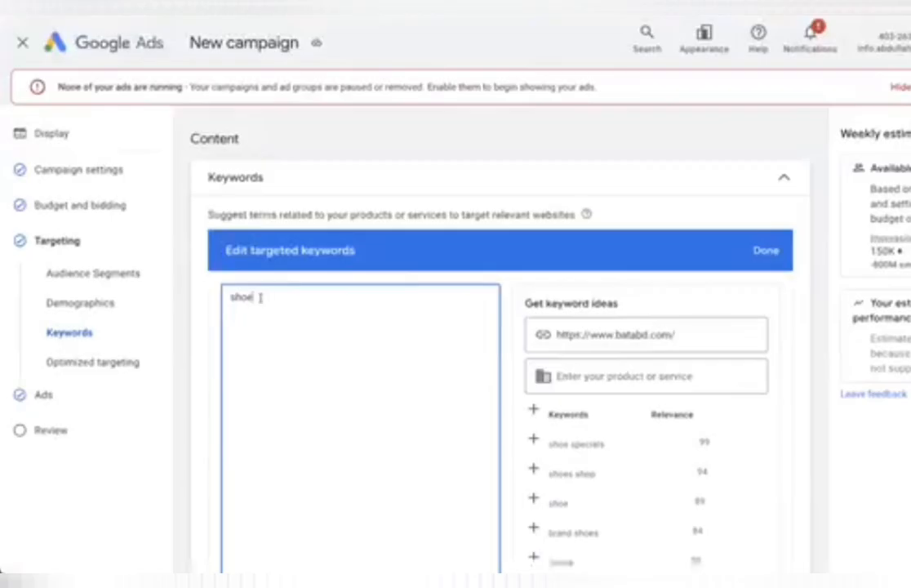
left_click_drag(228, 295, 380, 308)
left_click(235, 297)
left_click_drag(229, 296, 314, 295)
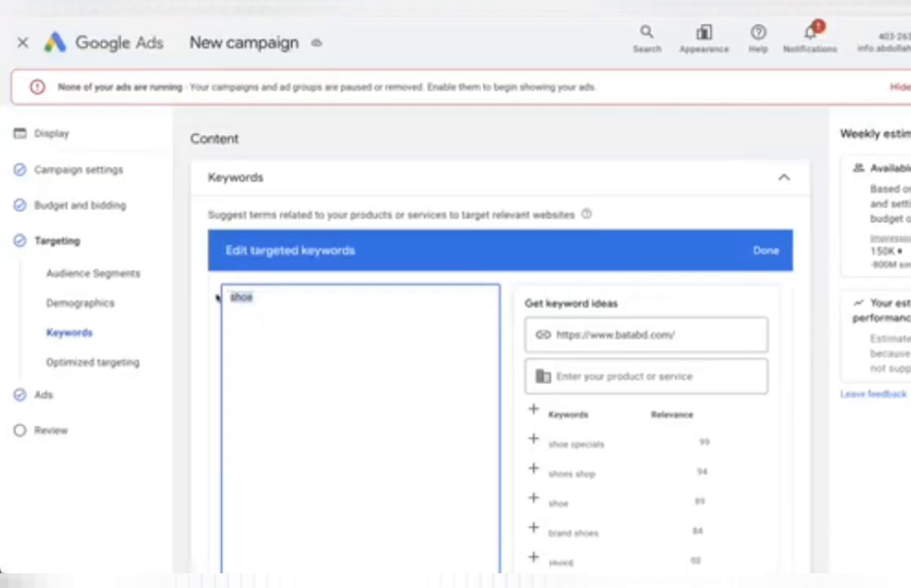
- Add "clothing" as a second targeted keyword on its own line below "shoe"
left_click(261, 306)
left_click_drag(492, 212, 605, 212)
left_click(266, 287)
type("cvlothing")
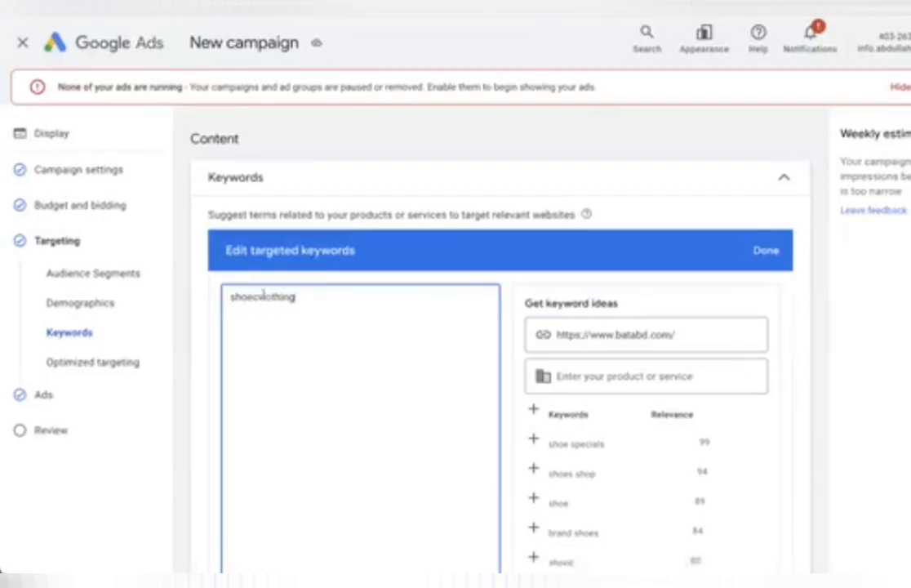
key("BackSpace")
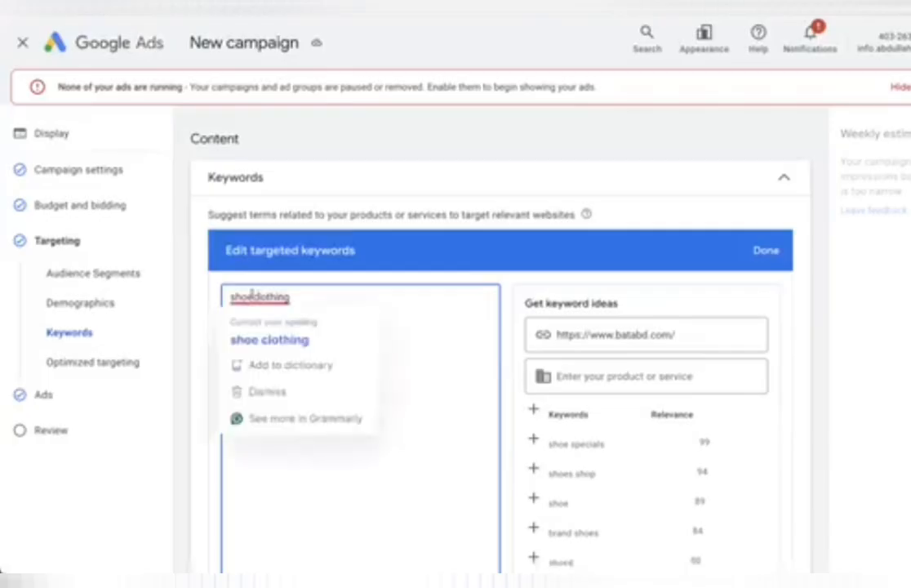
left_click(252, 295)
key("Return")
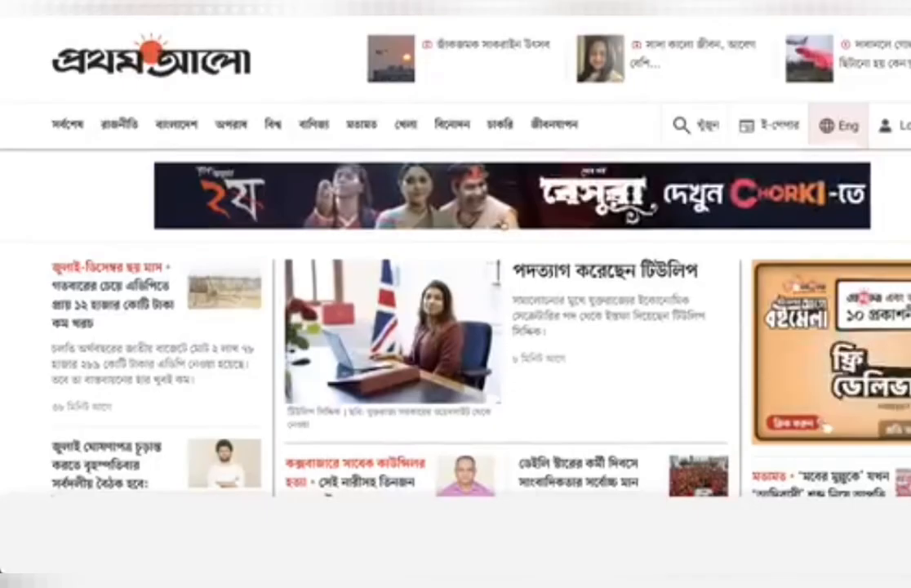
- Switch to the Prothom Alo news homepage and look through its article sections for content-related ad placements
scroll(504, 225, "down", 15)
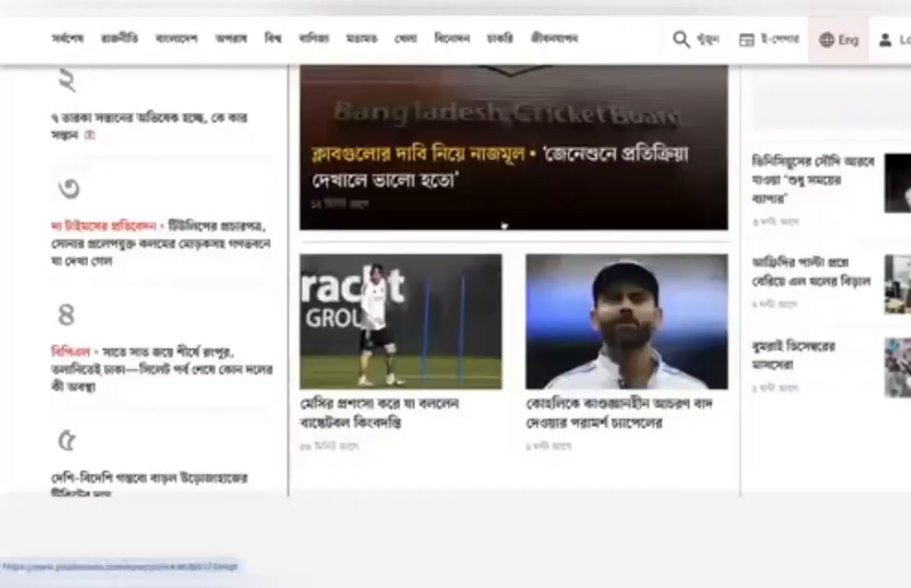
scroll(504, 225, "down", 15)
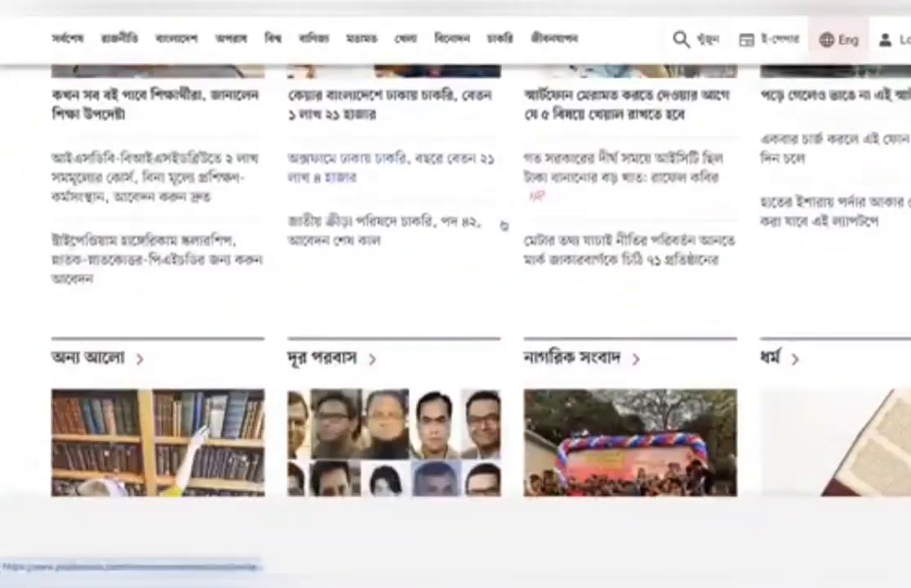
scroll(504, 225, "up", 15)
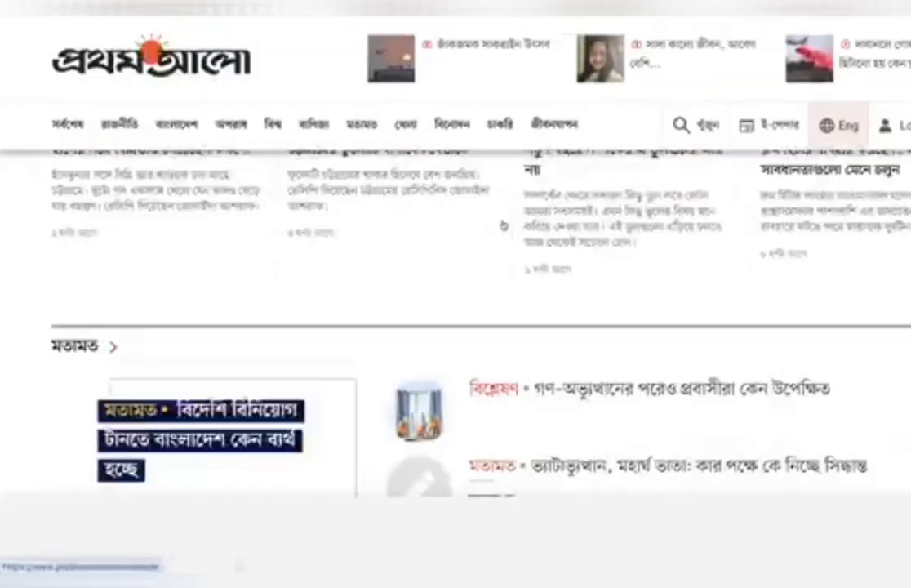
scroll(504, 226, "down", 3)
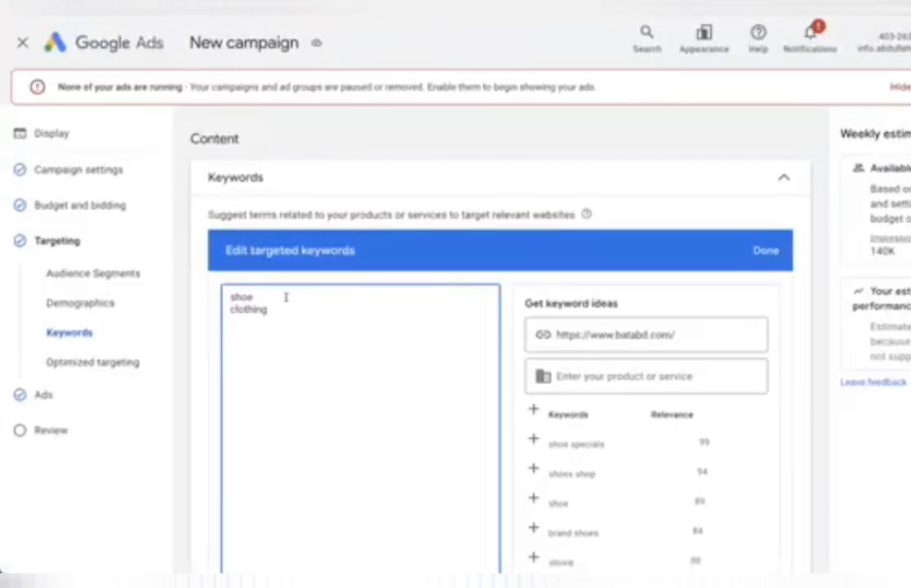
- Return to Google Ads, clear both targeted keywords "shoe" and "clothing", and collapse the Keywords section
scroll(286, 297, "down", 1)
scroll(286, 297, "up", 1)
left_click_drag(270, 302, 211, 288)
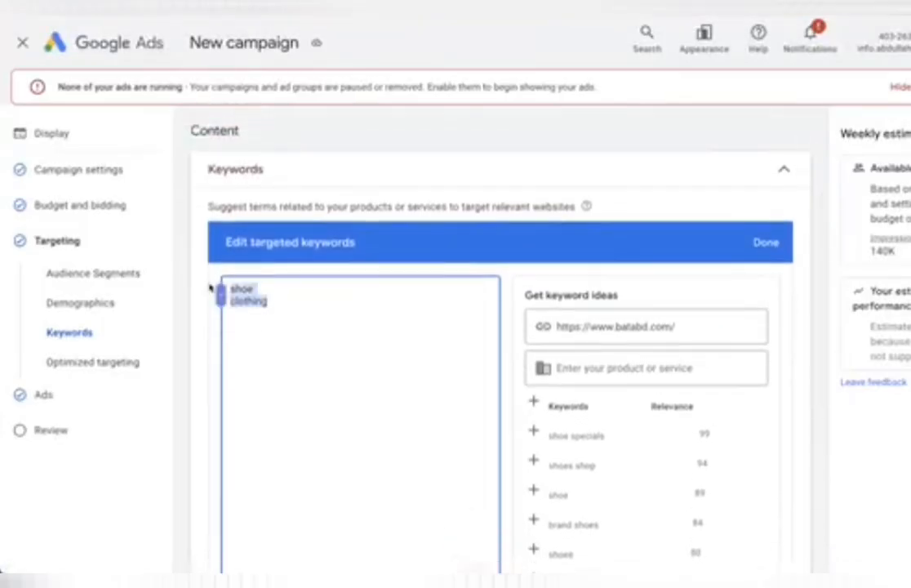
key("BackSpace")
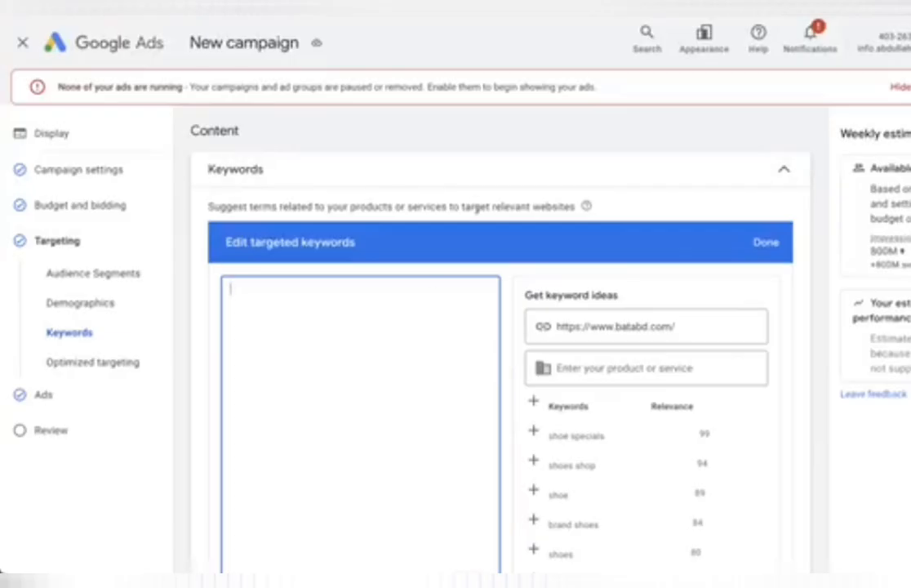
left_click(733, 177)
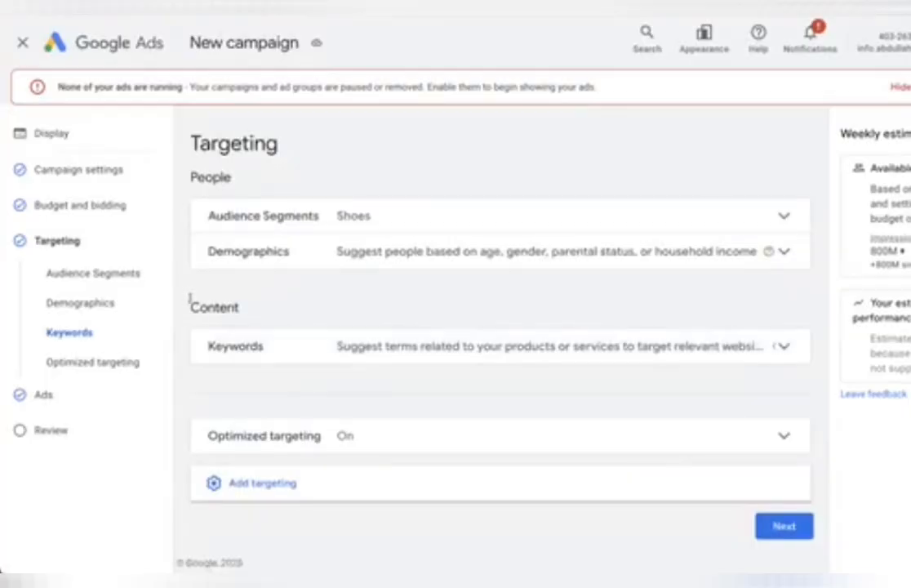
- Review the Content targeting heading, and switch to the Prothom Alo homepage to examine its news sections and banner ads again
left_click_drag(188, 299, 273, 308)
left_click(214, 314)
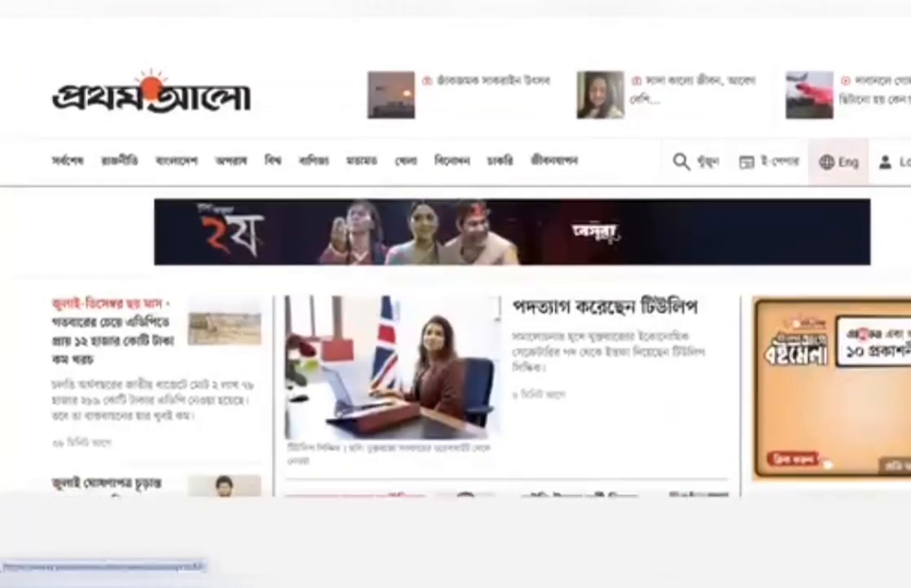
scroll(397, 257, "down", 5)
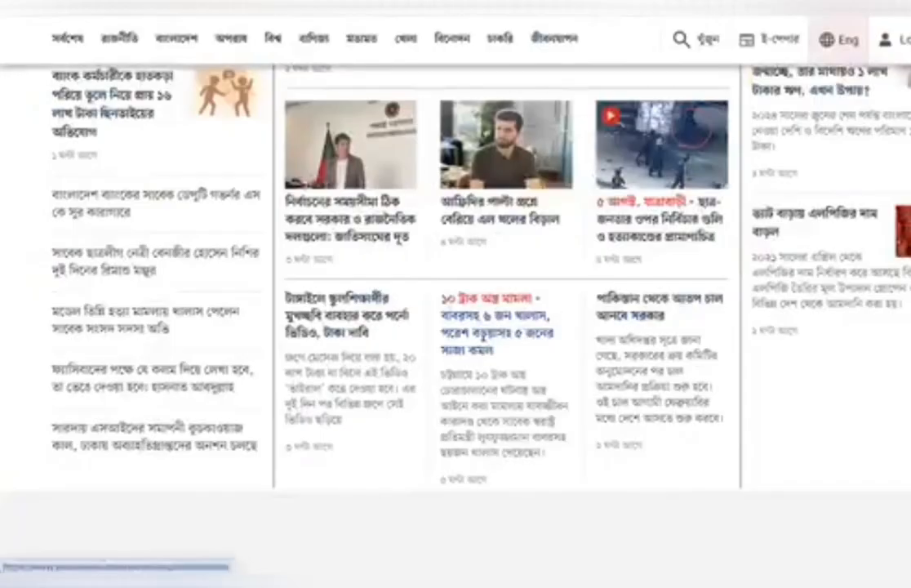
scroll(397, 256, "down", 6)
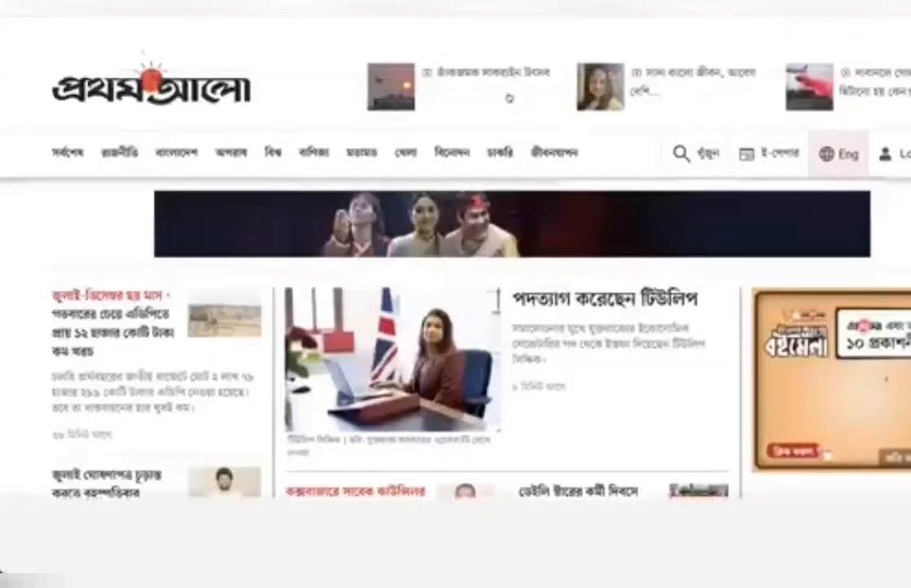
scroll(397, 256, "down", 1)
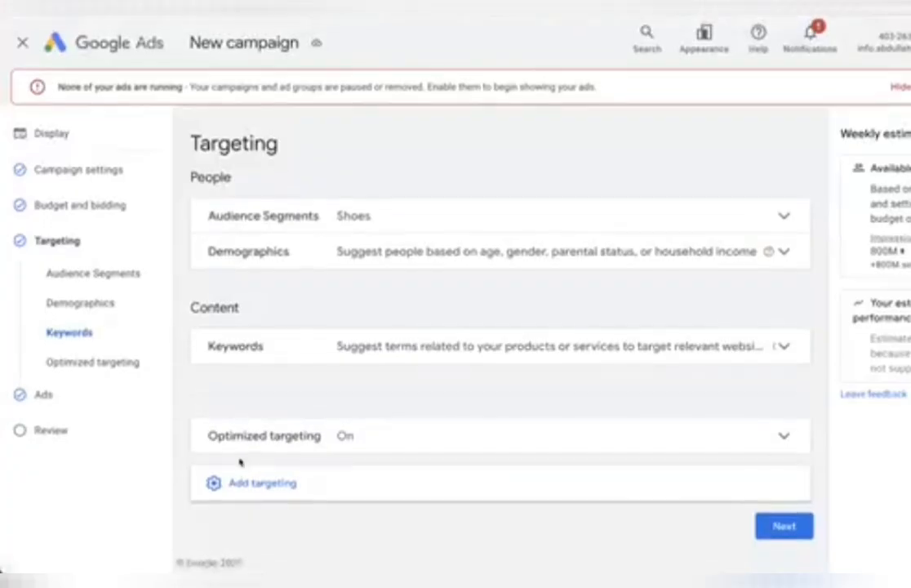
- Return to Google Ads, add Topics targeting to the campaign, and browse the list of available topics
left_click(248, 484)
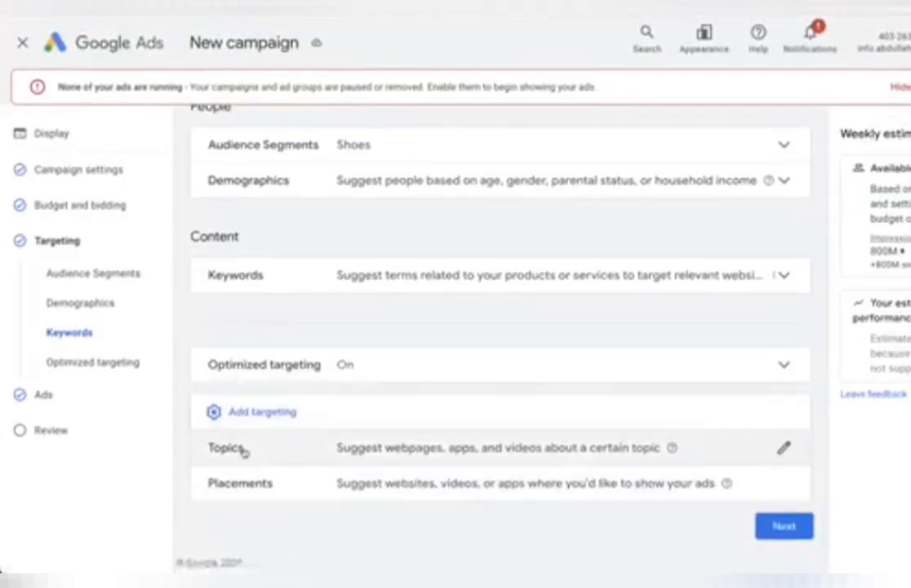
left_click(243, 450)
scroll(233, 506, "down", 3)
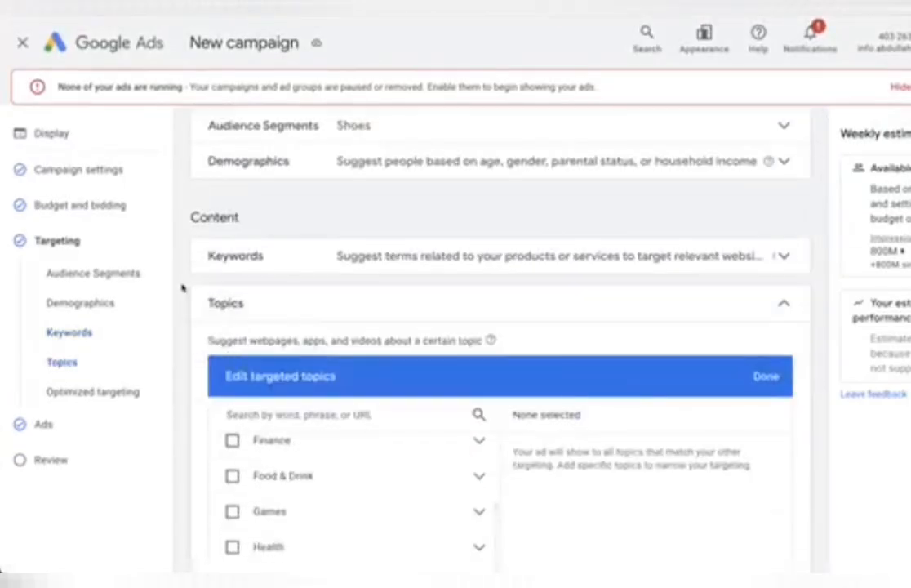
scroll(183, 236, "down", 5)
scroll(307, 217, "up", 3)
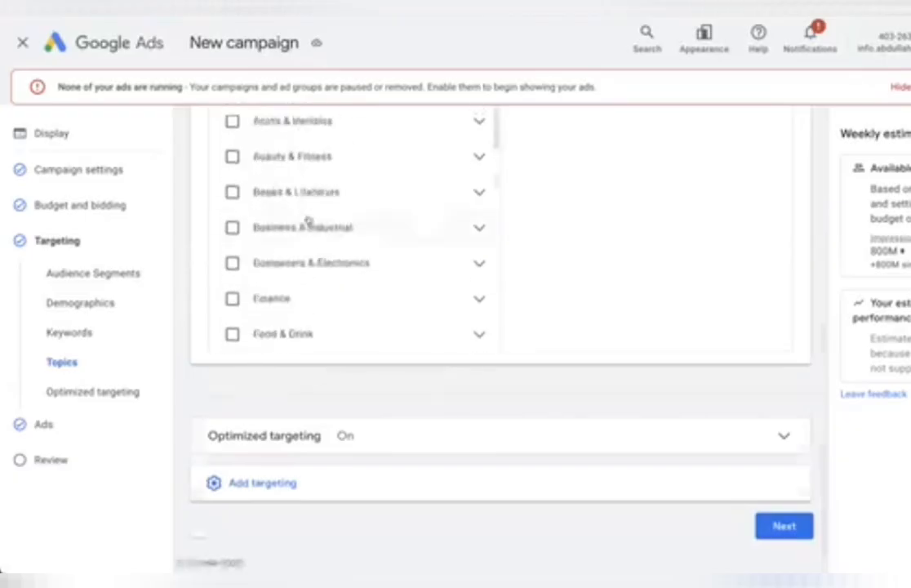
scroll(309, 220, "up", 3)
scroll(314, 204, "down", 3)
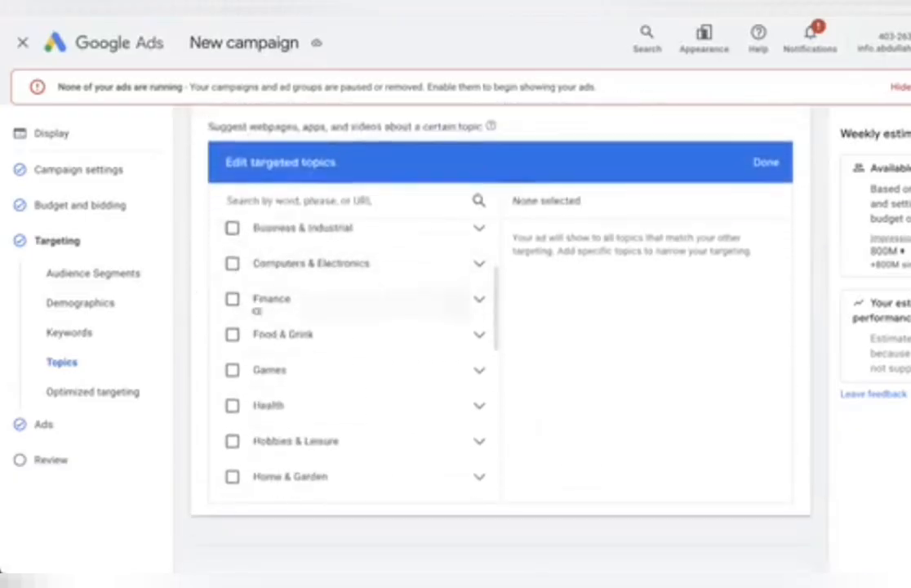
- Try Finance as a targeted topic while reviewing the Bata page and the other topics, and deselect it again
left_click(229, 298)
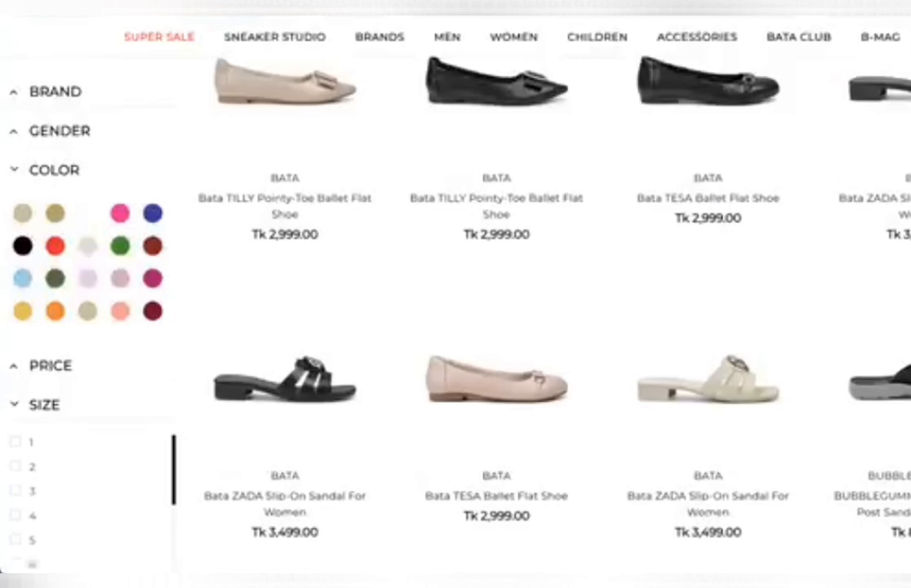
scroll(539, 367, "up", 5)
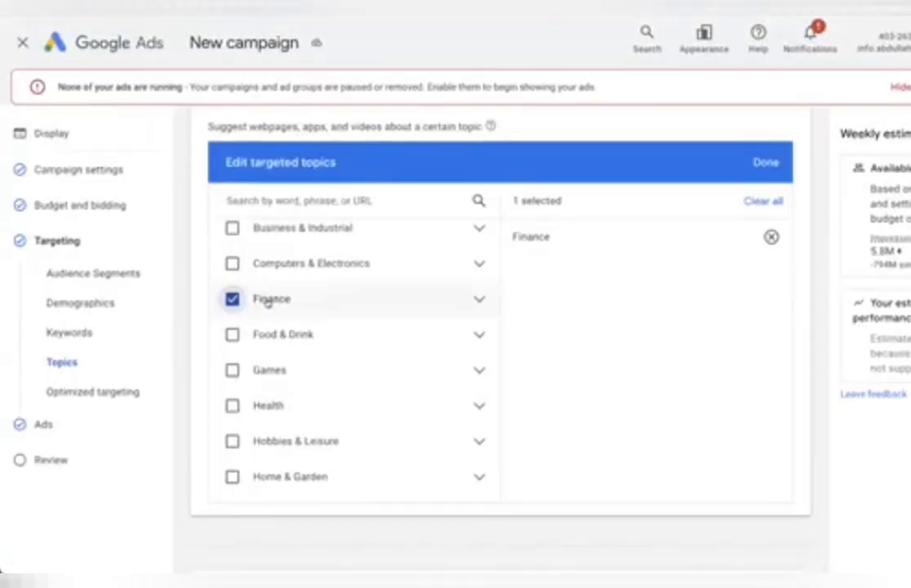
scroll(268, 302, "up", 5)
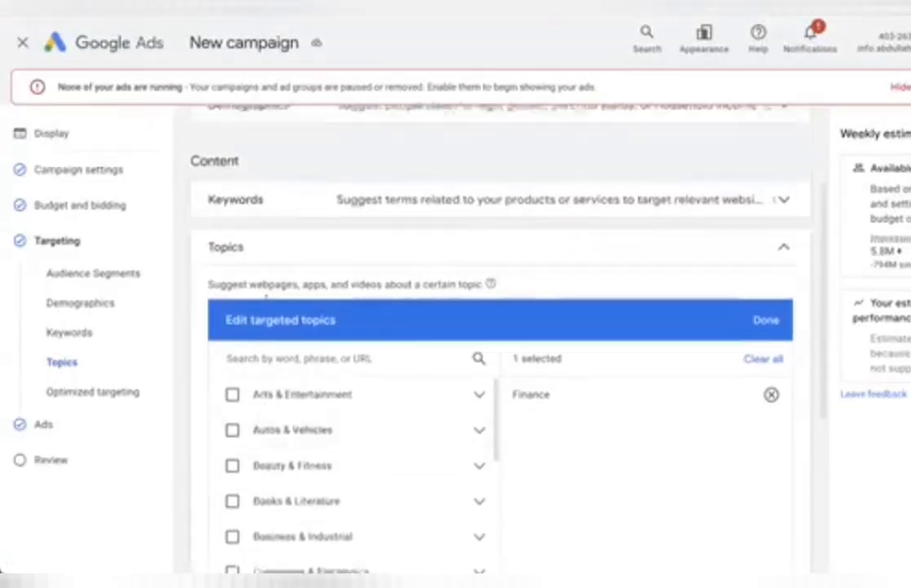
scroll(268, 300, "down", 5)
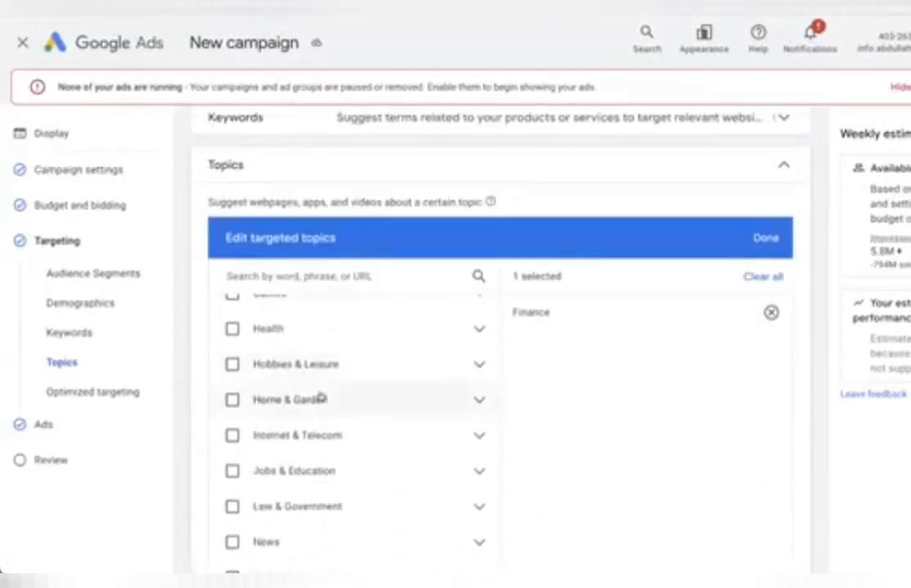
scroll(303, 428, "down", 2)
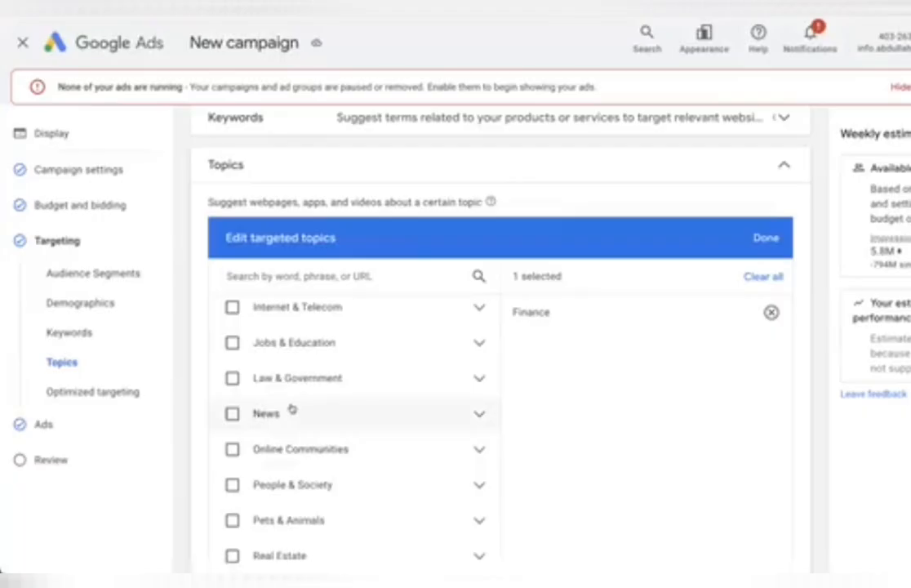
scroll(292, 409, "down", 10)
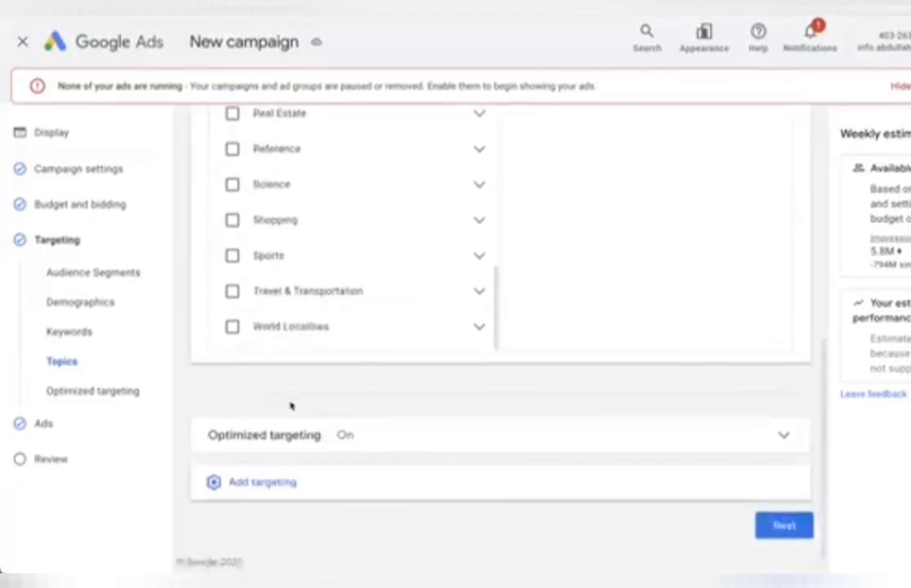
scroll(293, 406, "up", 10)
scroll(291, 405, "down", 1)
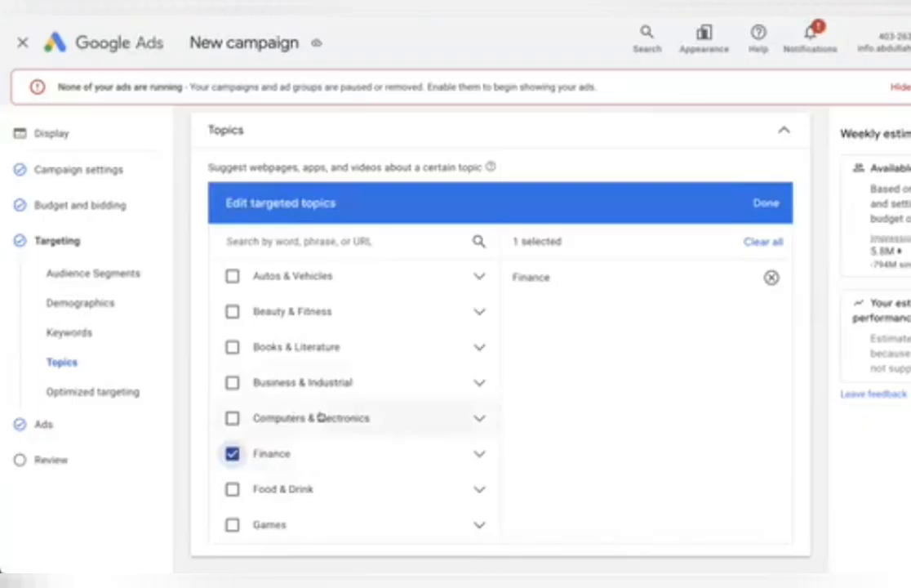
left_click(227, 447)
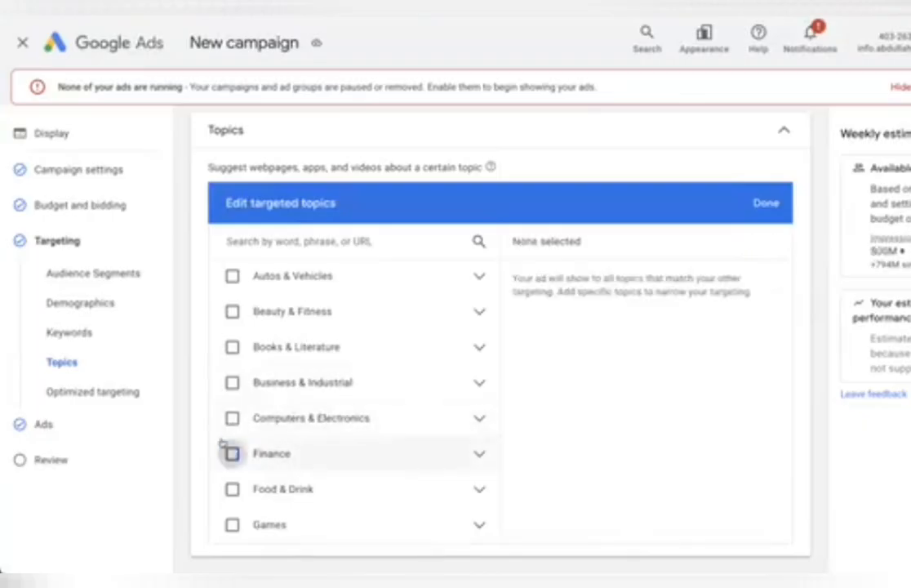
- Examine the list of targetable topic categories, such as Arts & Entertainment, Finance and Health, together with the surrounding targeting sections
scroll(224, 448, "down", 3)
scroll(216, 482, "up", 6)
scroll(222, 444, "down", 4)
scroll(222, 443, "down", 6)
scroll(286, 280, "up", 2)
scroll(286, 281, "up", 5)
scroll(295, 305, "down", 2)
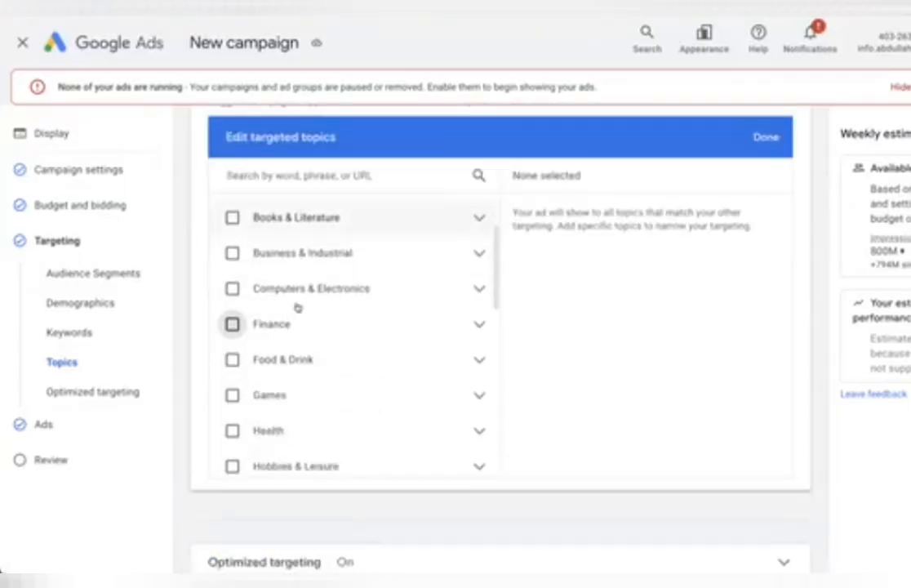
scroll(296, 308, "up", 4)
scroll(297, 307, "down", 5)
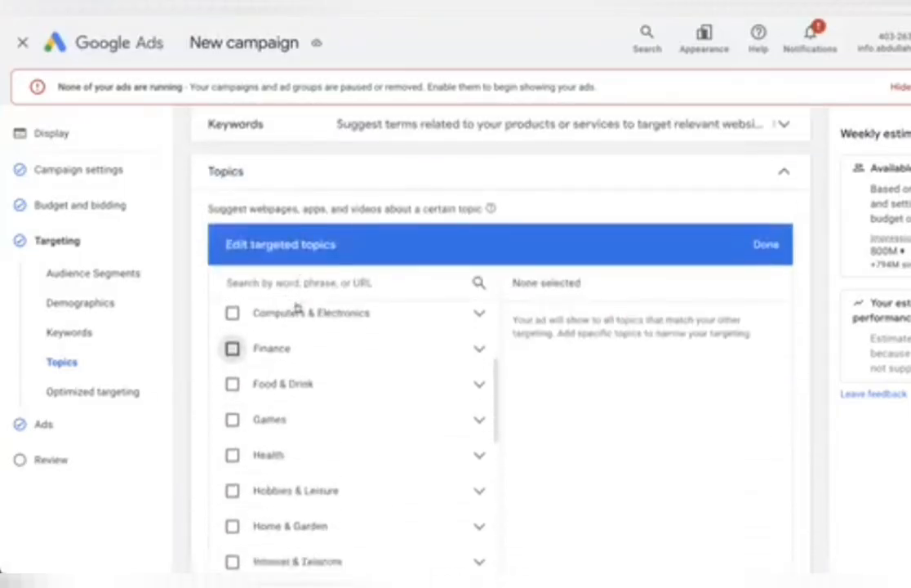
scroll(291, 423, "up", 2)
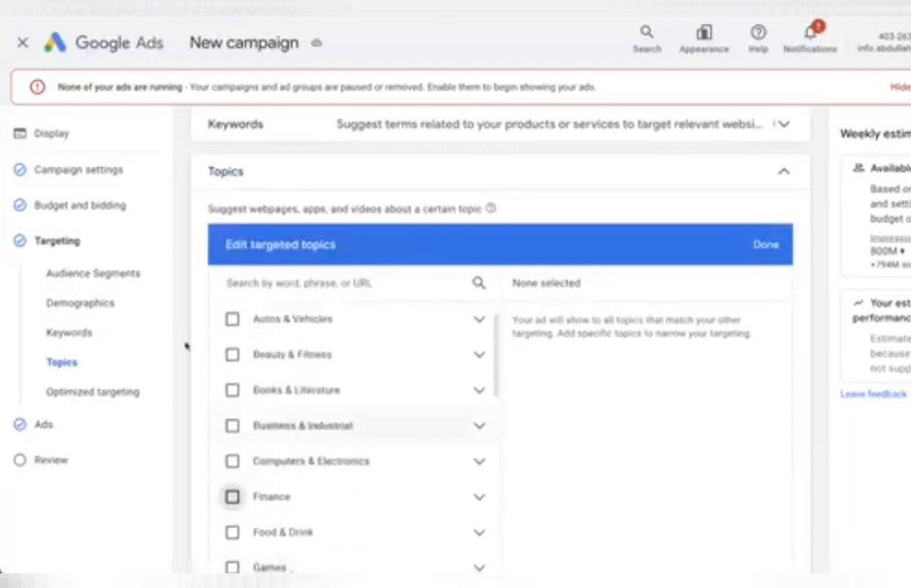
scroll(244, 358, "up", 2)
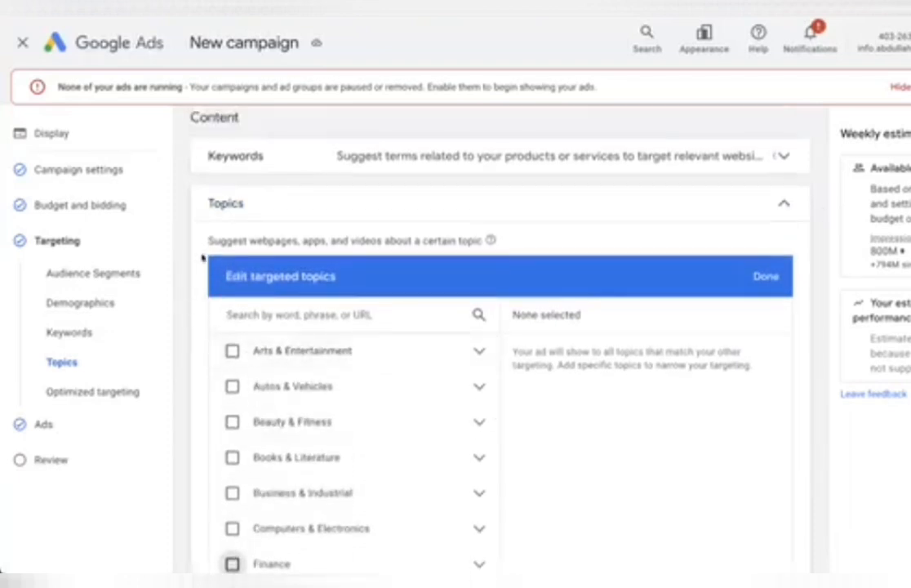
scroll(203, 258, "down", 1)
scroll(202, 258, "up", 2)
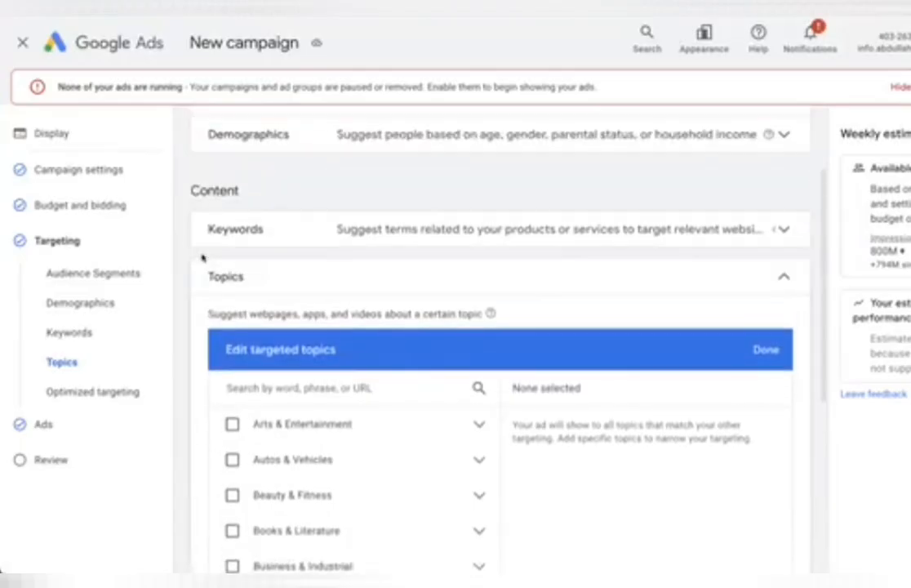
scroll(203, 258, "down", 4)
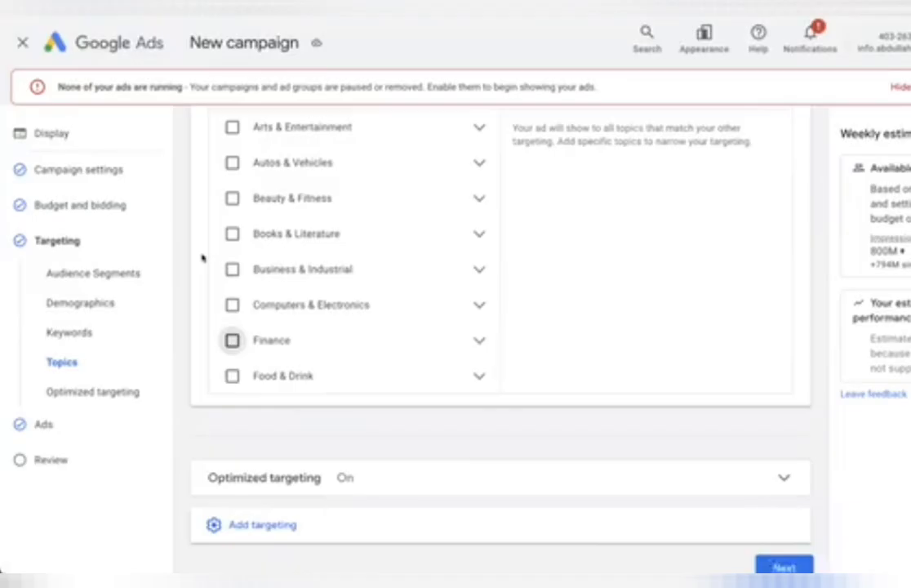
scroll(203, 142, "up", 2)
scroll(204, 143, "down", 2)
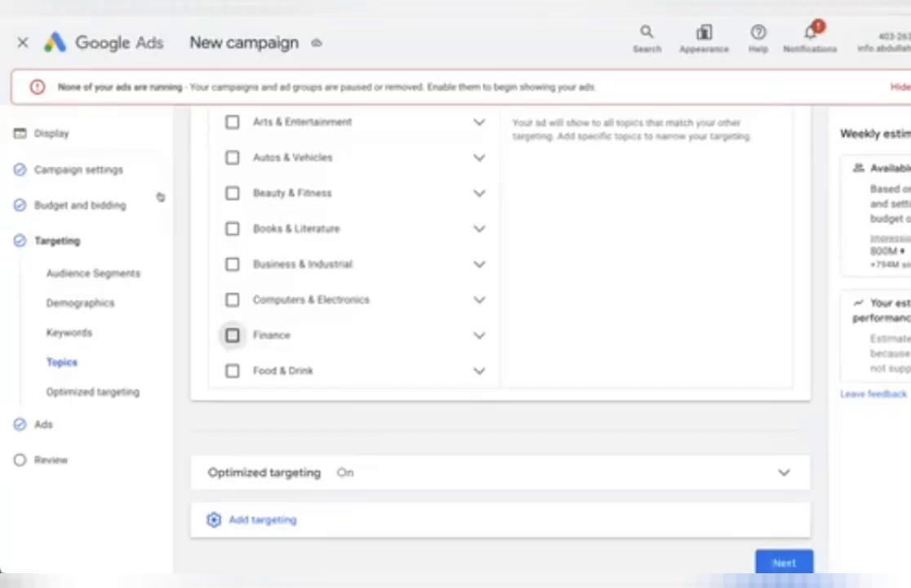
- Try Beauty & Fitness as a targeted topic, deselect it again, and close the topic editor with nothing selected
scroll(196, 187, "up", 2)
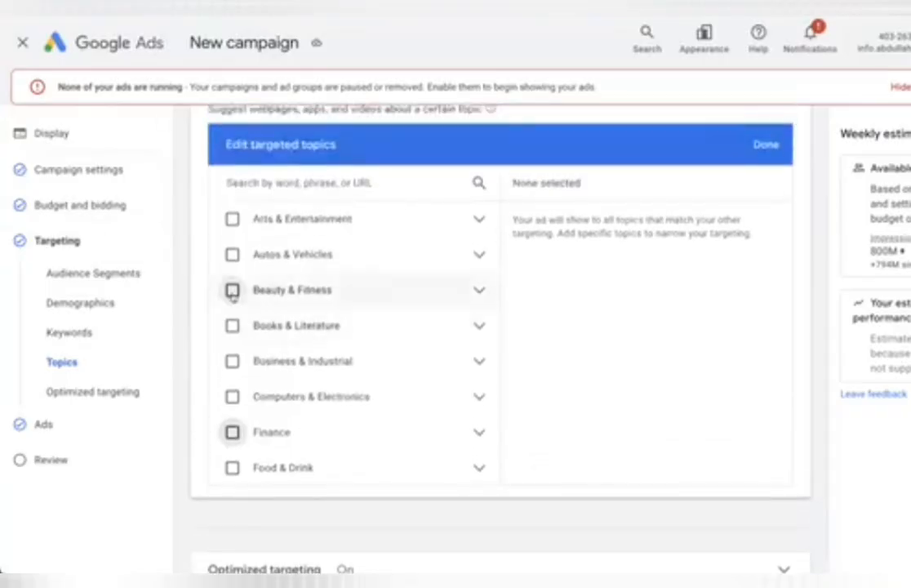
left_click(232, 291)
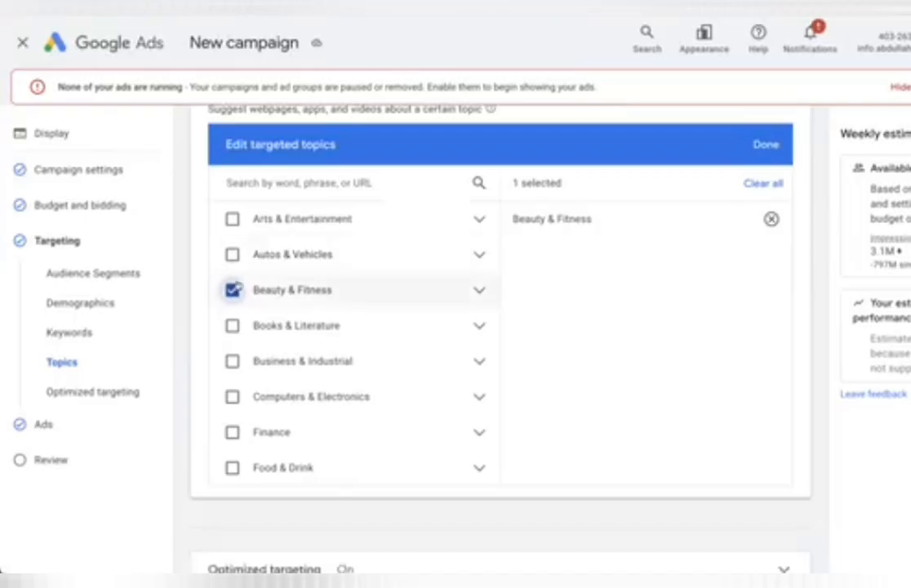
left_click(232, 290)
scroll(235, 290, "up", 2)
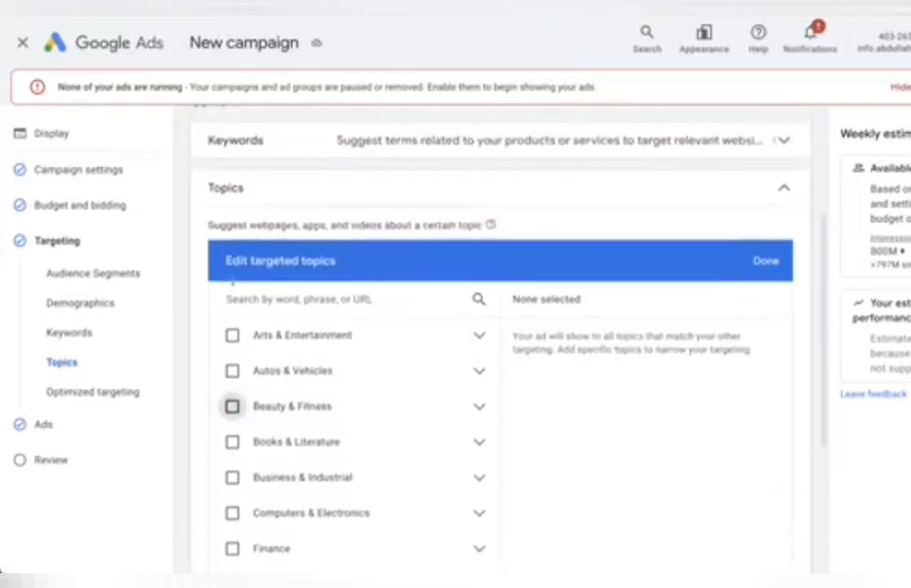
left_click(766, 261)
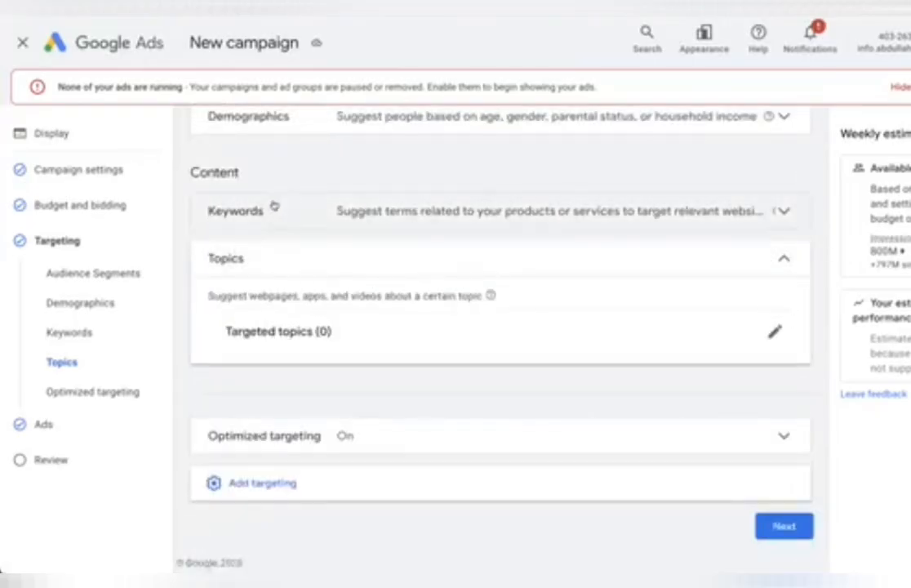
- Review the Keywords targeting section with its keyword ideas for batabd.com, and collapse it again
left_click(200, 208)
scroll(388, 274, "up", 1)
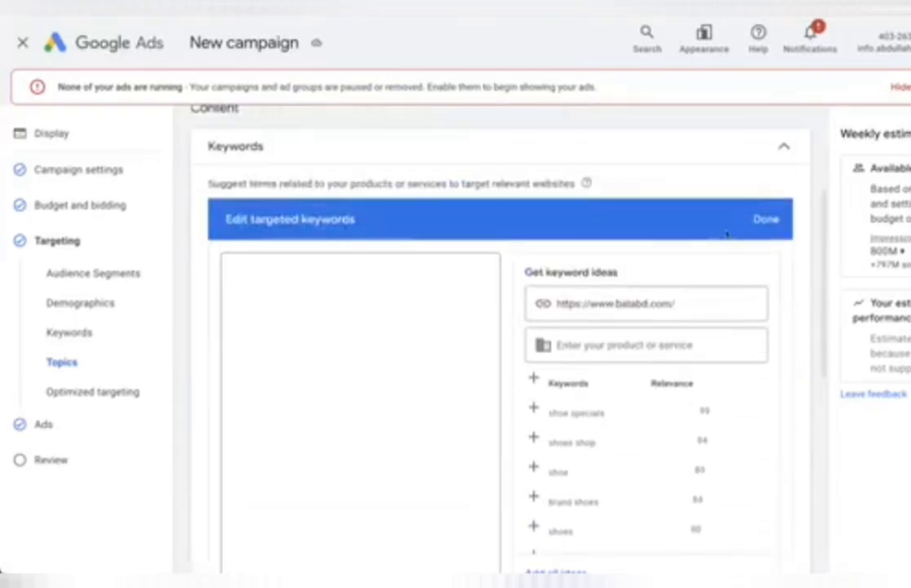
left_click(683, 147)
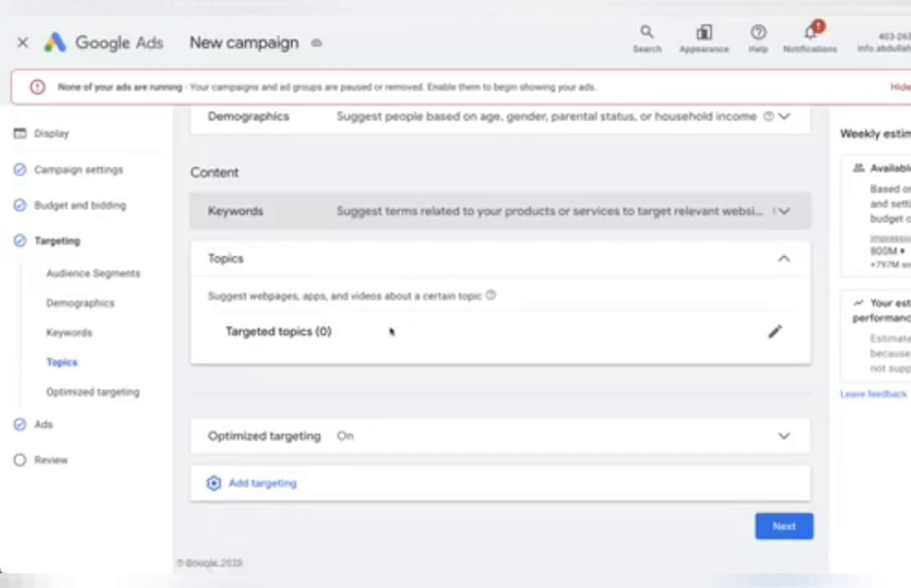
- Review the Audience Segments section and its editor with the Shoes segment and suggested segments, leaving the selection as it is
scroll(391, 330, "up", 3)
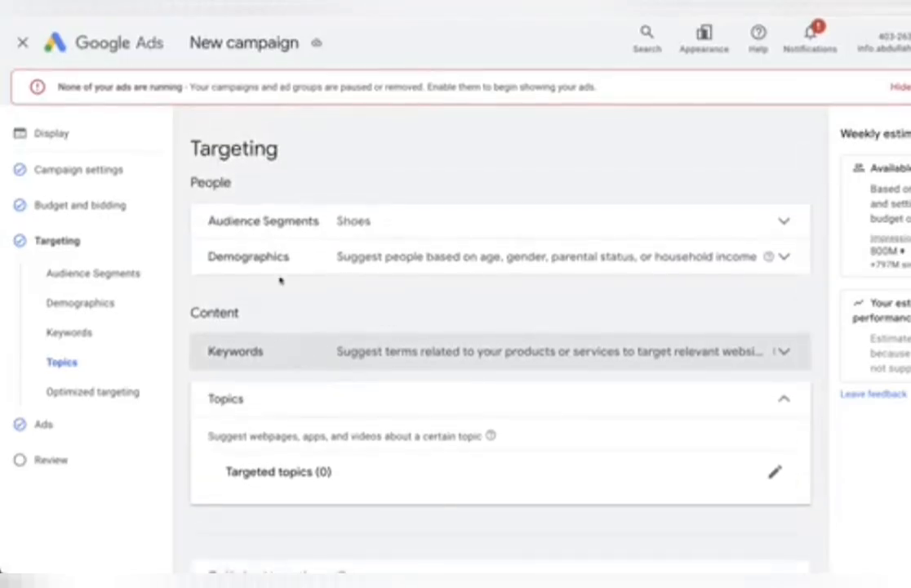
left_click(244, 222)
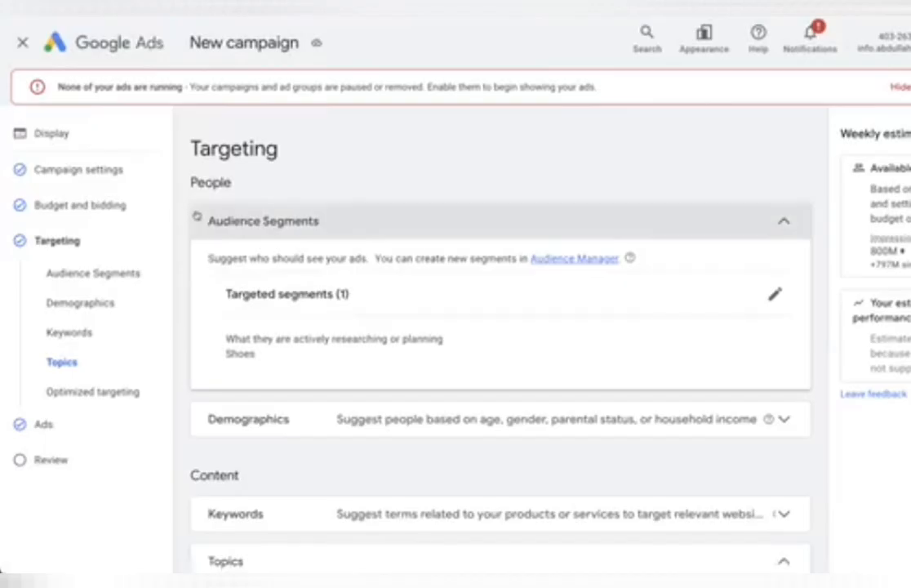
left_click_drag(198, 216, 372, 228)
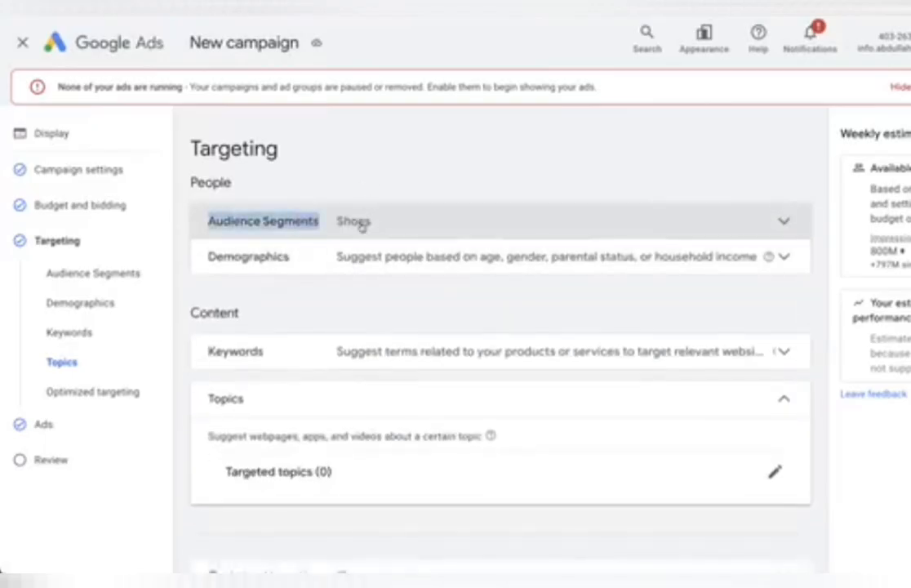
left_click(362, 224)
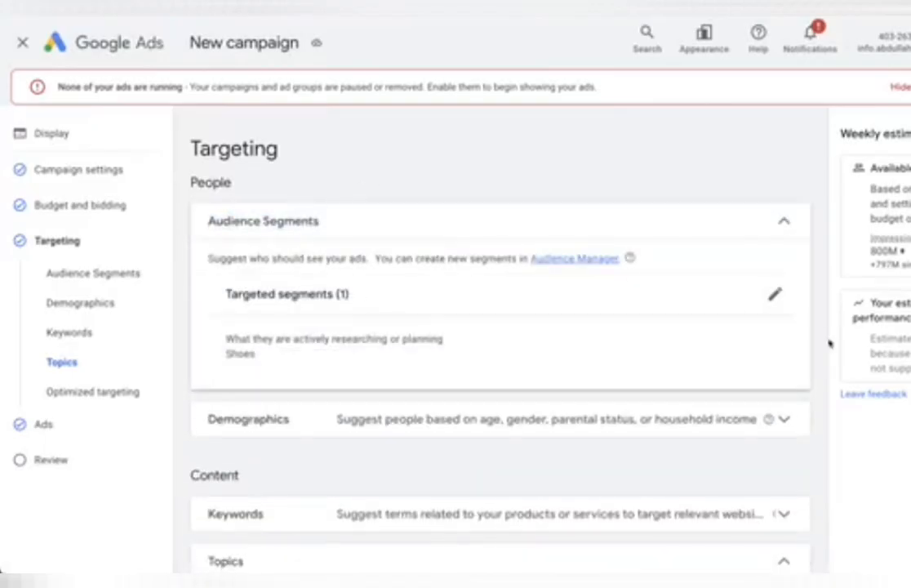
left_click(774, 293)
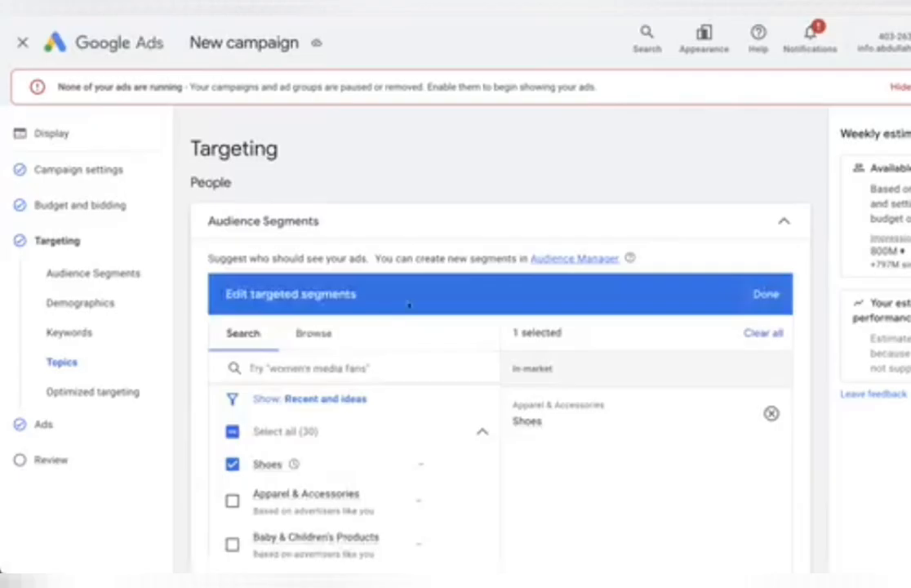
scroll(327, 343, "down", 3)
scroll(289, 396, "up", 5)
left_click(766, 294)
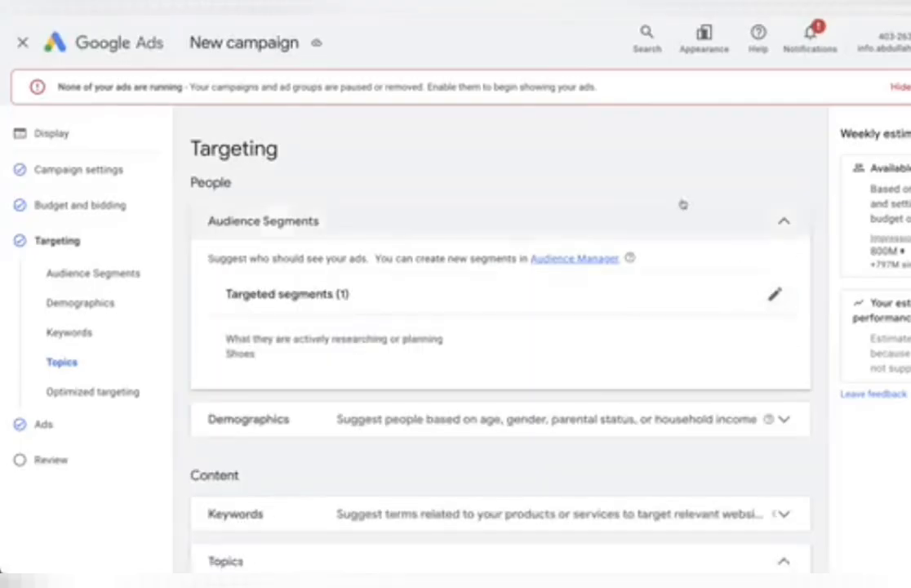
- Look over the Demographics and content targeting sections, and collapse Audience Segments
scroll(480, 224, "down", 2)
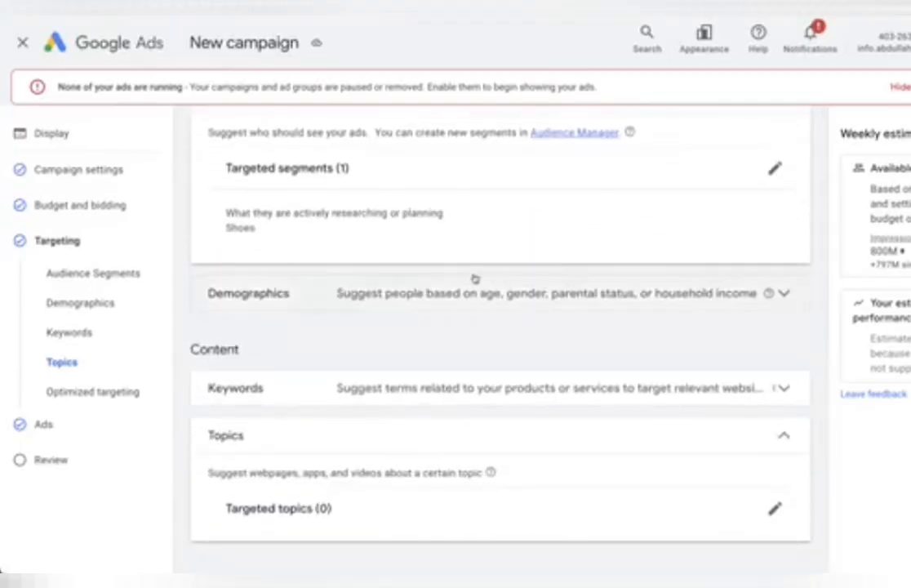
scroll(477, 269, "up", 2)
left_click(782, 221)
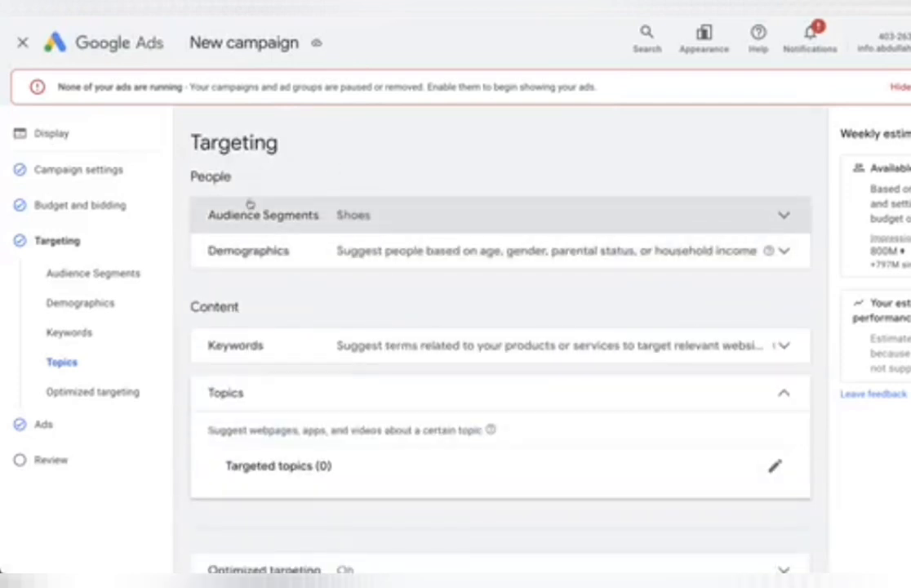
- Reopen the targeted segments editor, examine Shoes among the recent and suggested segments, and close the editor
left_click(342, 222)
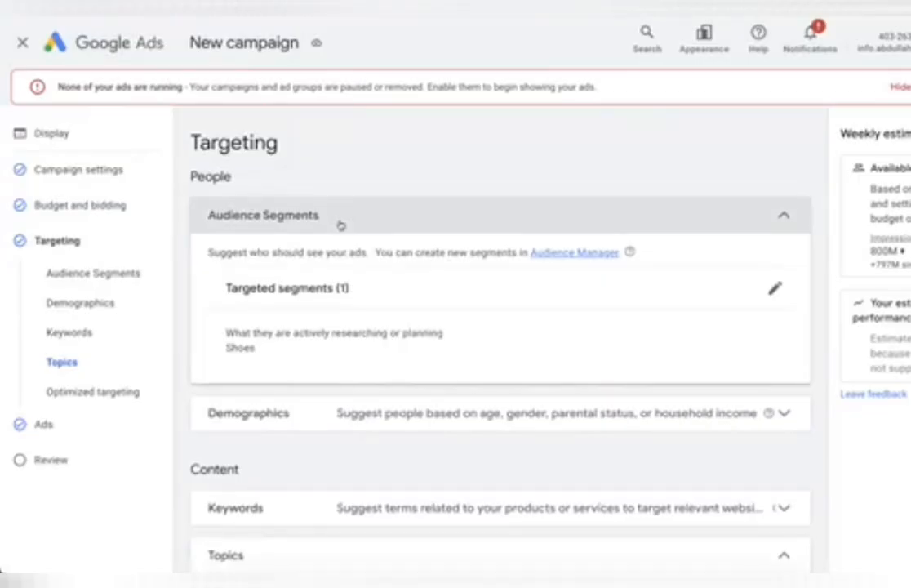
left_click(776, 288)
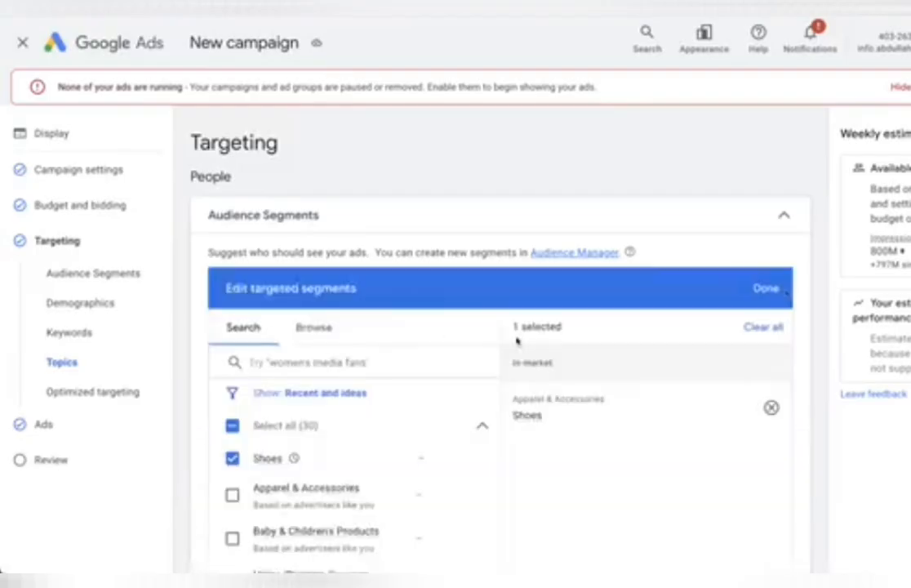
scroll(304, 445, "down", 3)
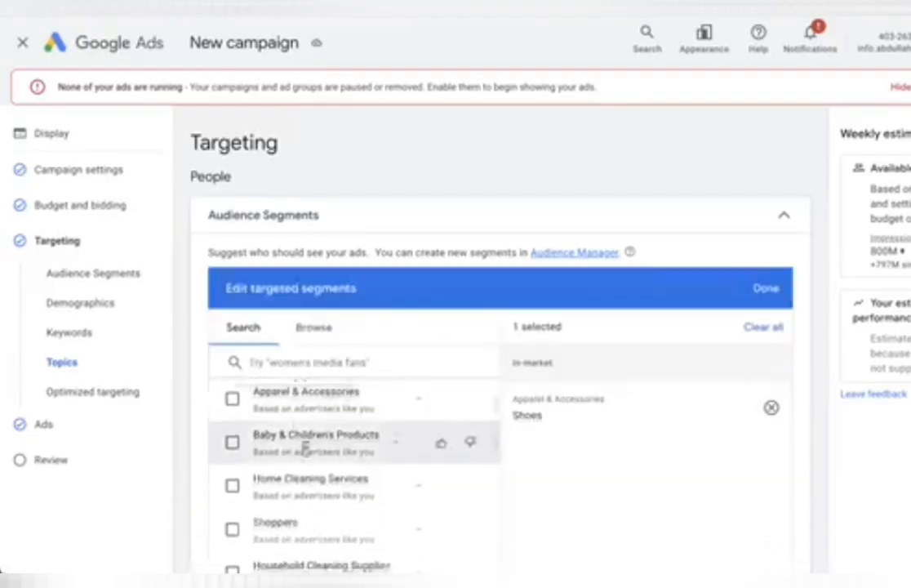
scroll(304, 445, "up", 3)
scroll(183, 340, "down", 2)
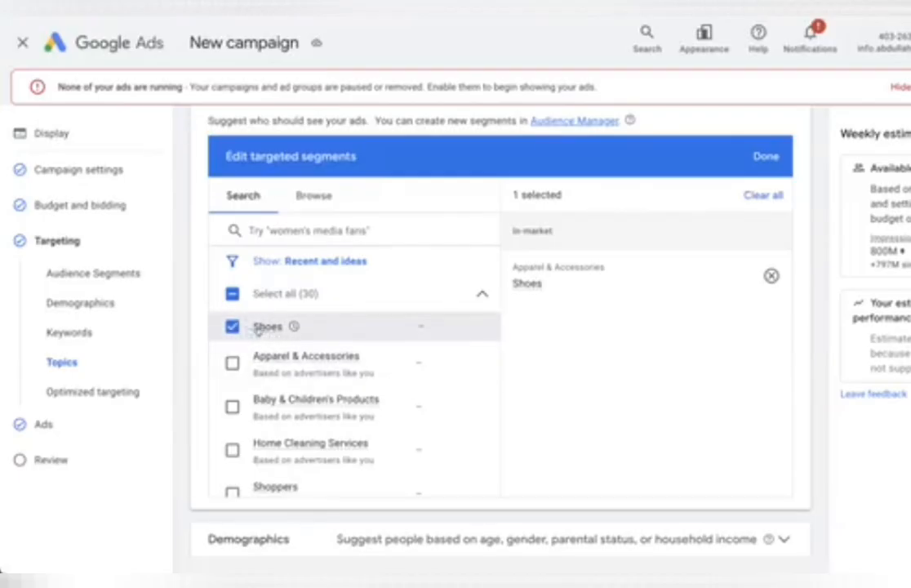
mouse_move(257, 331)
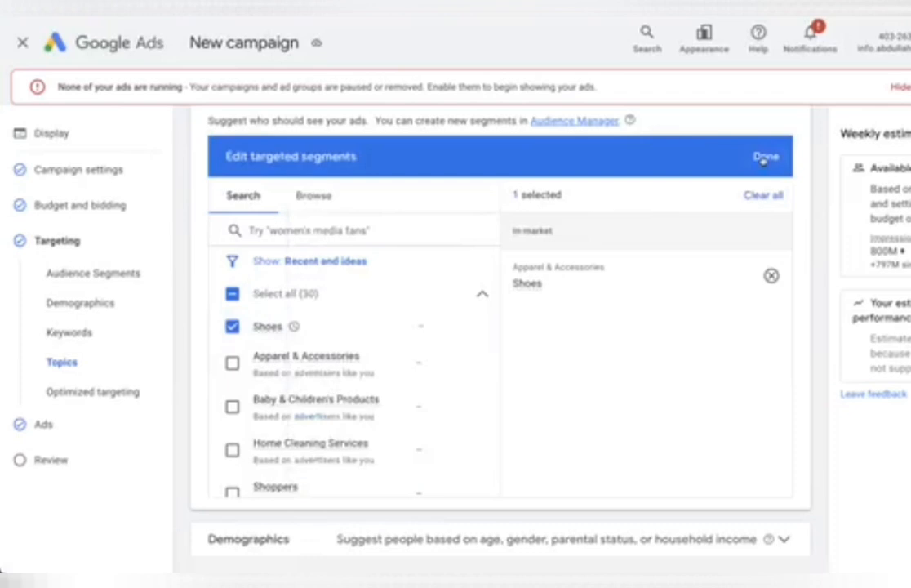
left_click(763, 161)
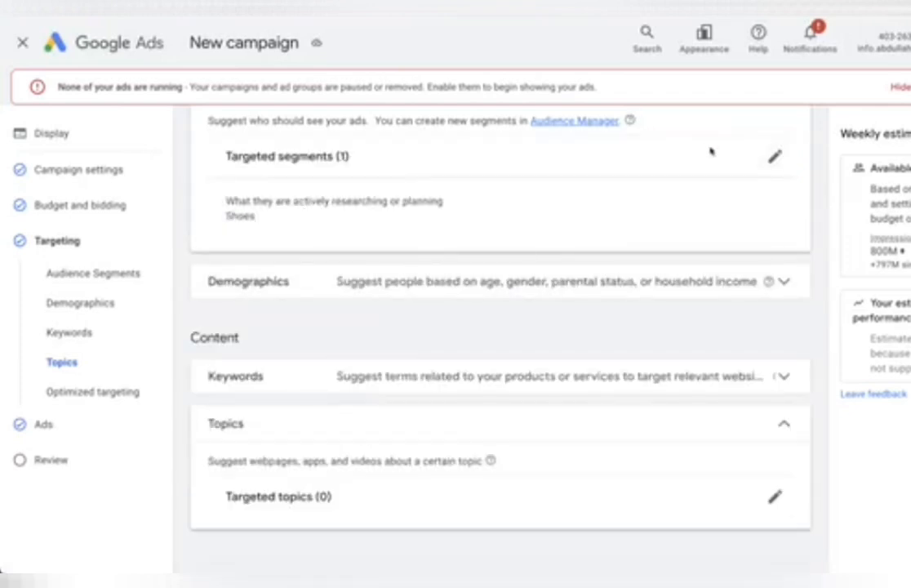
- Show the additional targeting options for the campaign and open Placements targeting
scroll(709, 151, "up", 1)
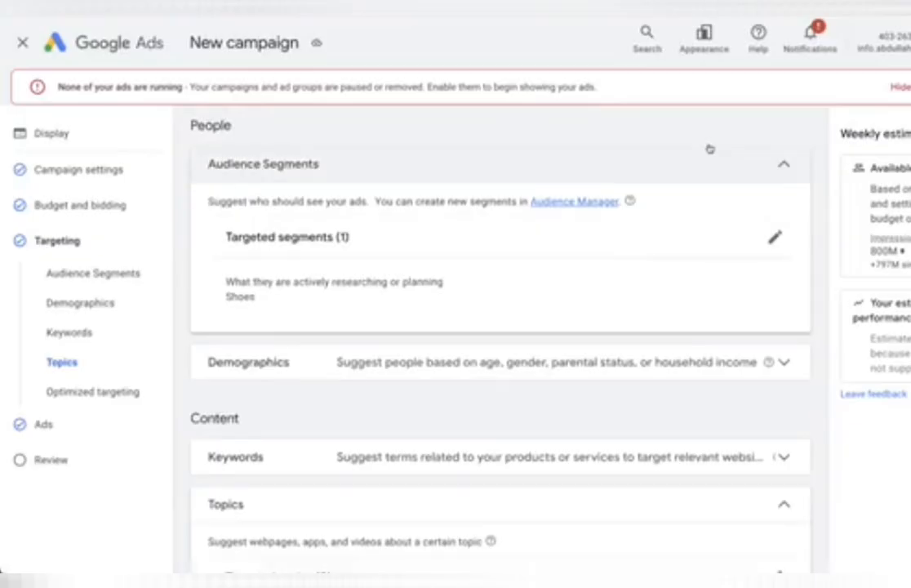
scroll(710, 149, "down", 3)
left_click(256, 482)
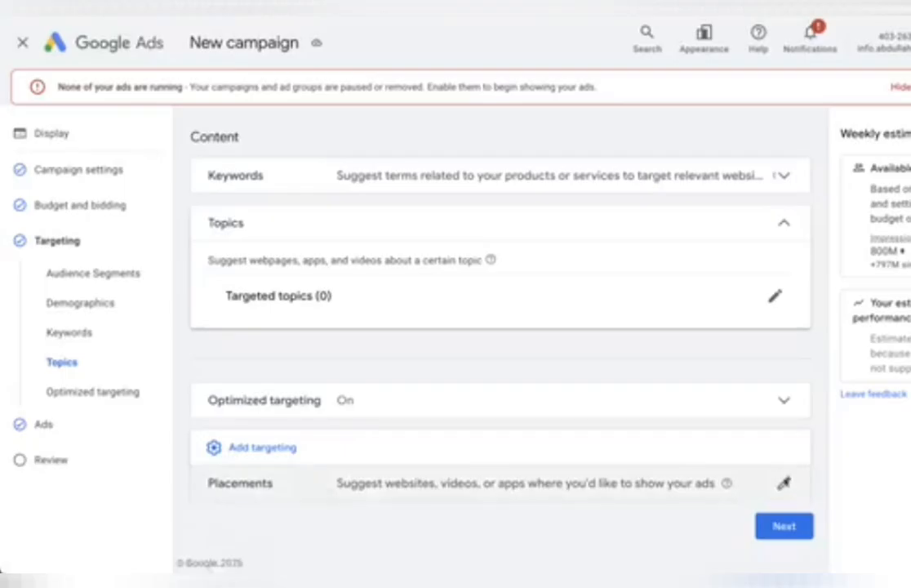
left_click(784, 483)
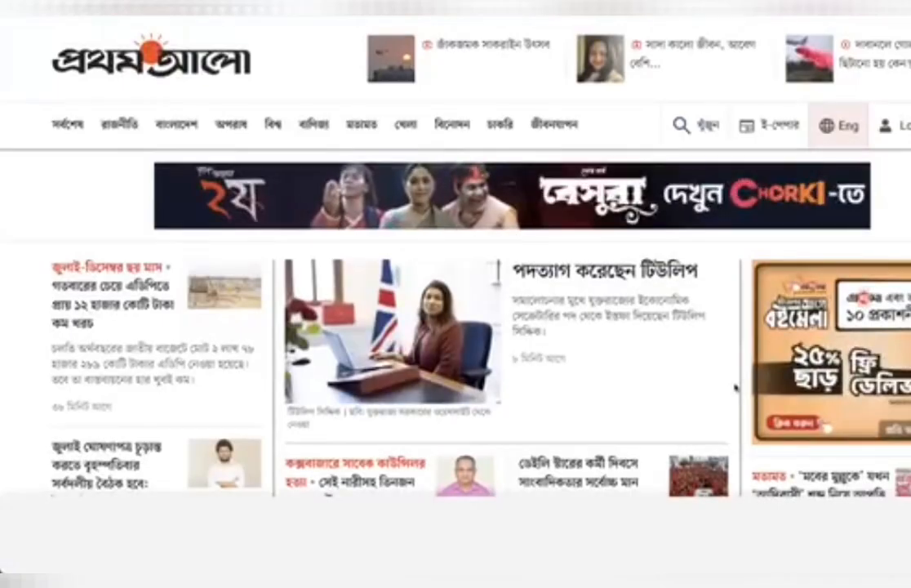
- Switch to the Prothom Alo homepage and examine its headlines, banner ads and news sections as a possible ad placement
scroll(735, 389, "down", 10)
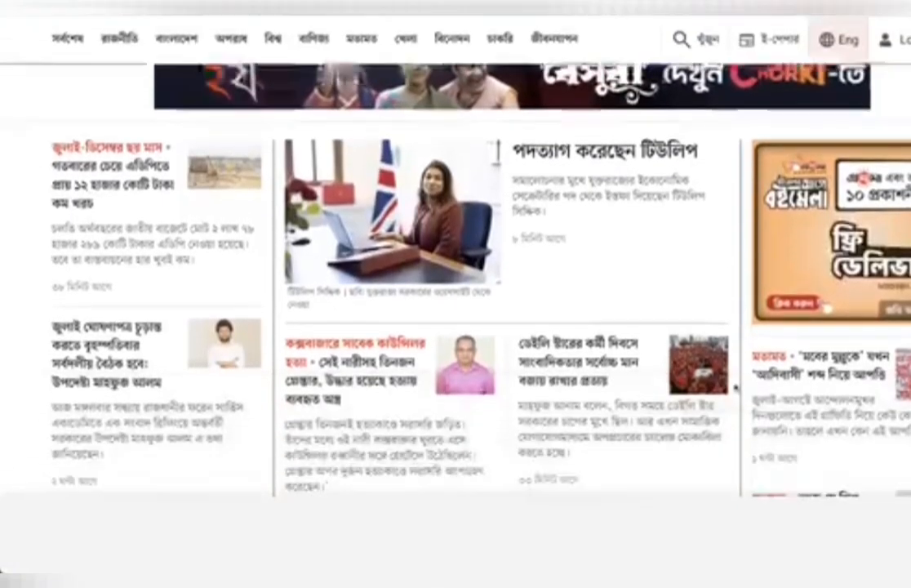
scroll(456, 327, "down", 3)
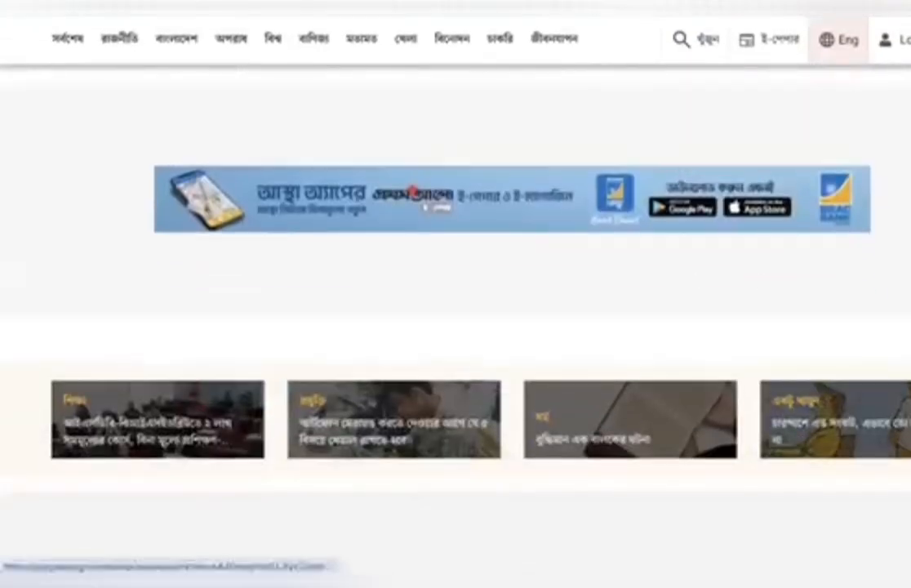
scroll(643, 357, "down", 20)
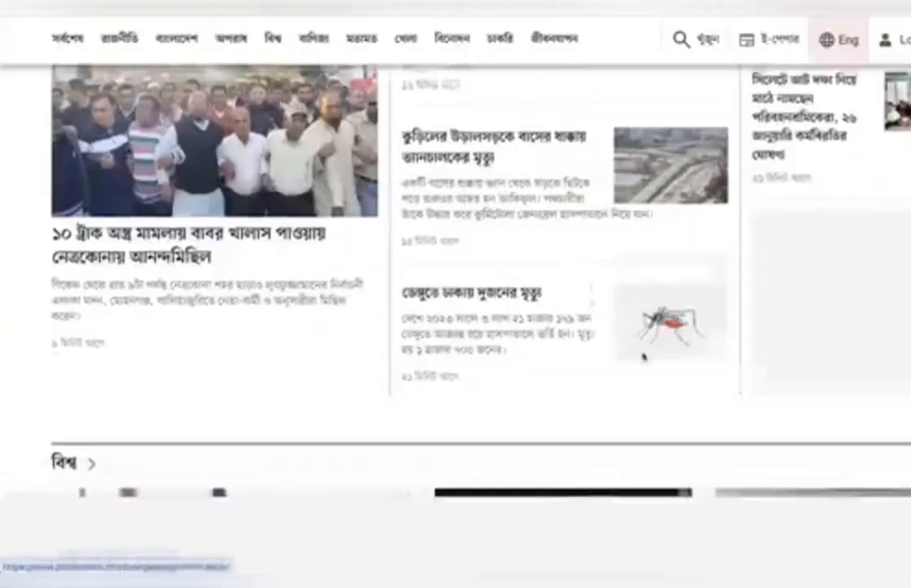
scroll(455, 327, "up", 20)
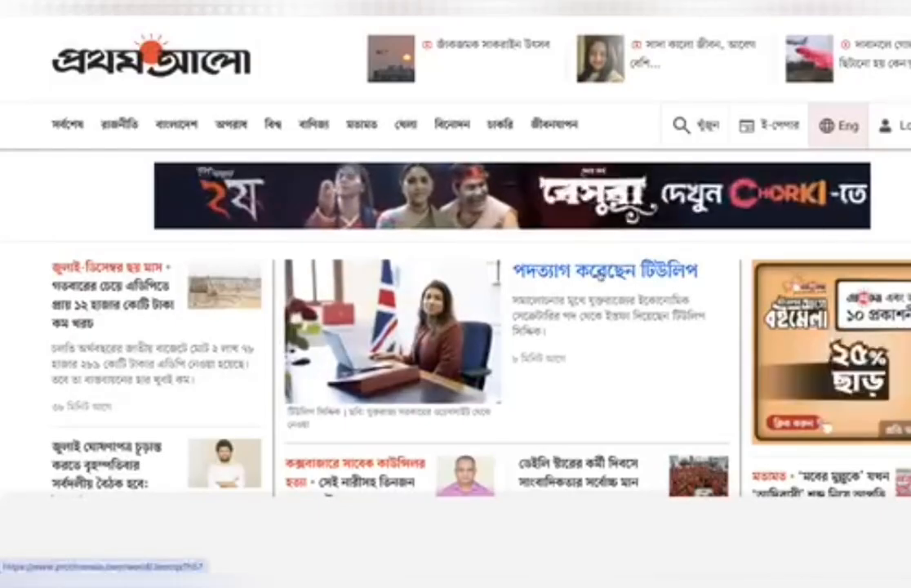
scroll(456, 326, "down", 2)
scroll(599, 278, "down", 10)
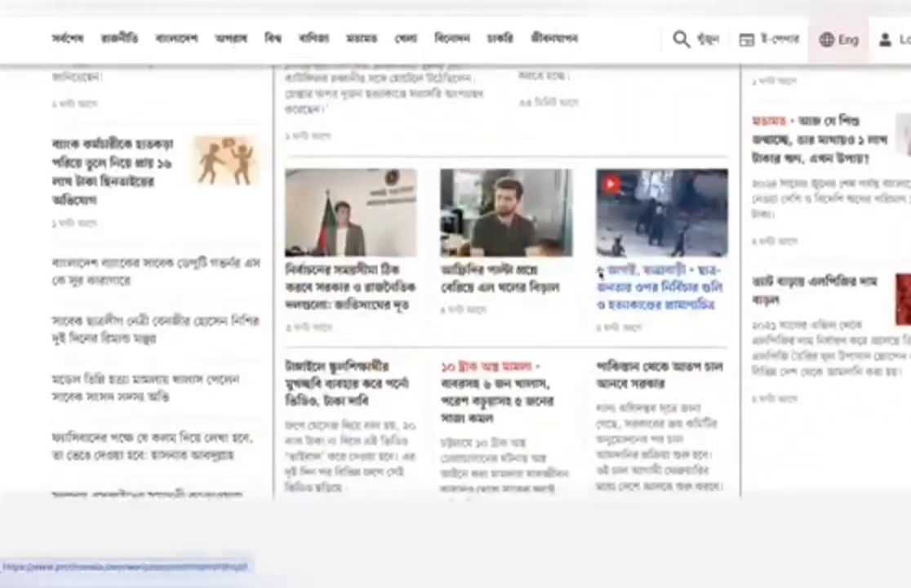
scroll(601, 276, "down", 20)
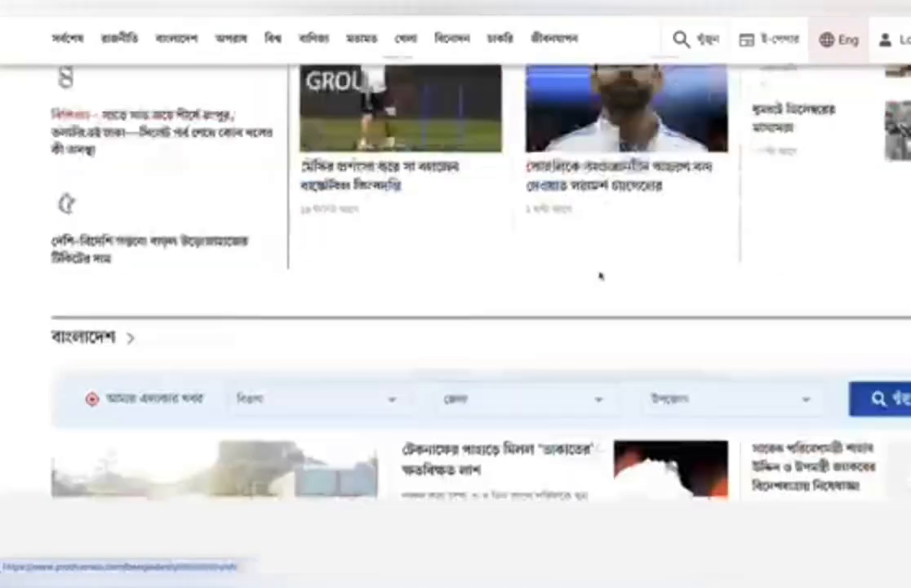
- Copy the web address of the Prothom Alo homepage
scroll(601, 276, "up", 5)
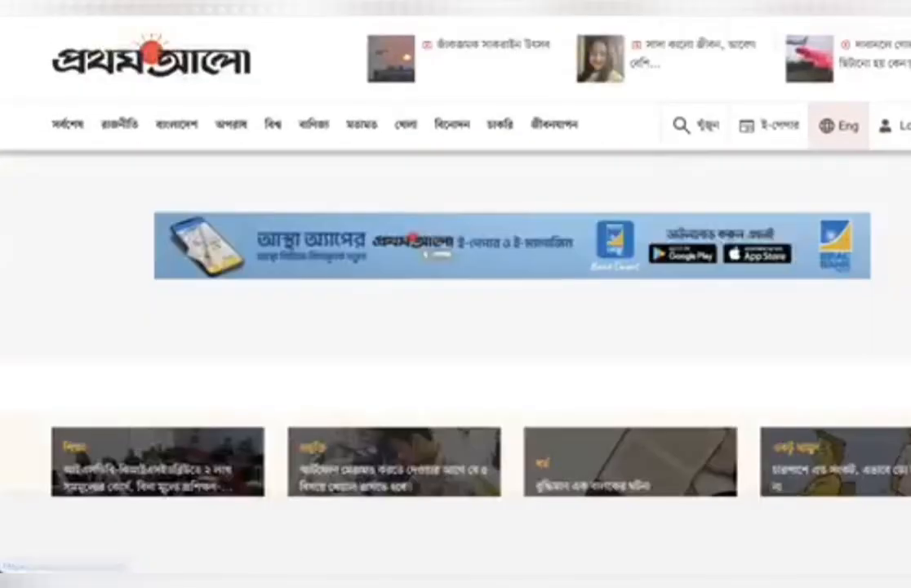
right_click(199, 4)
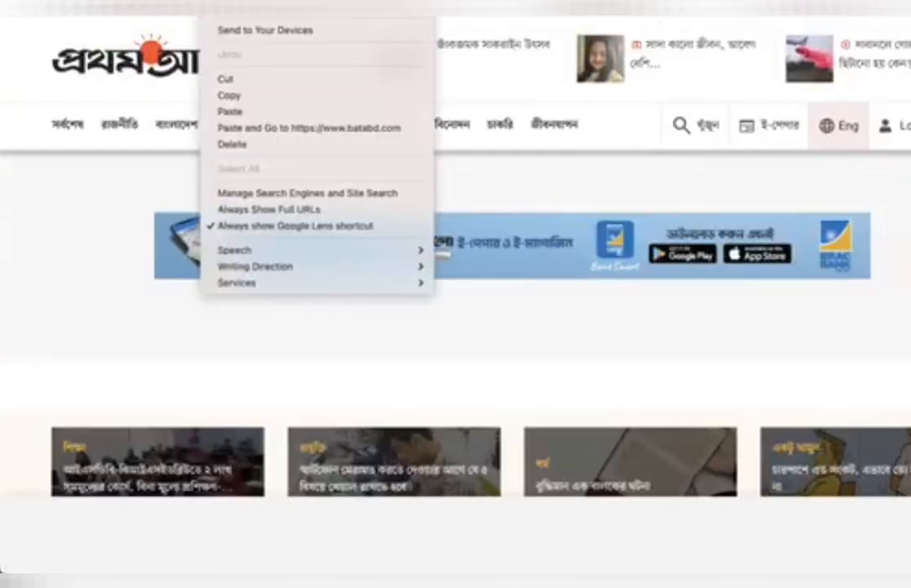
left_click(229, 94)
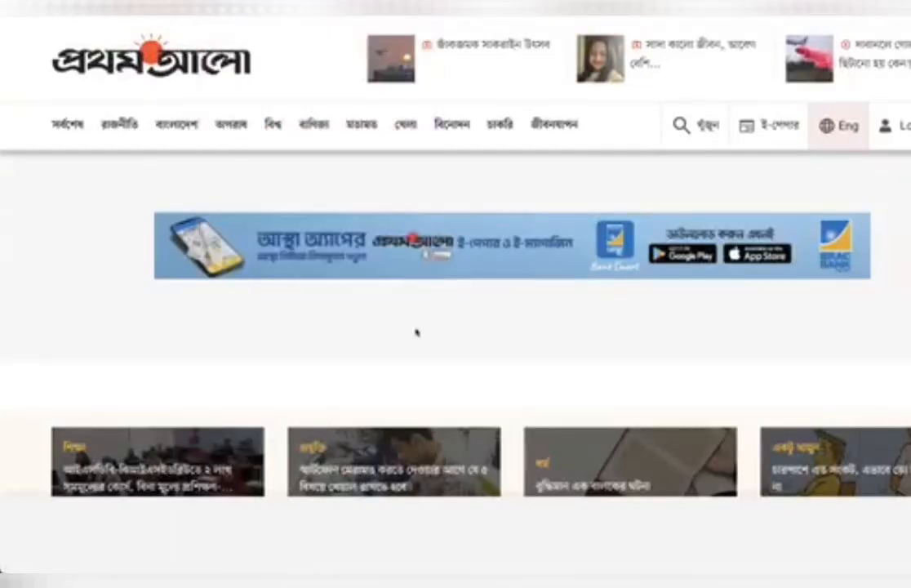
- Look through the full length of the Prothom Alo homepage down to its footer links
scroll(415, 331, "down", 20)
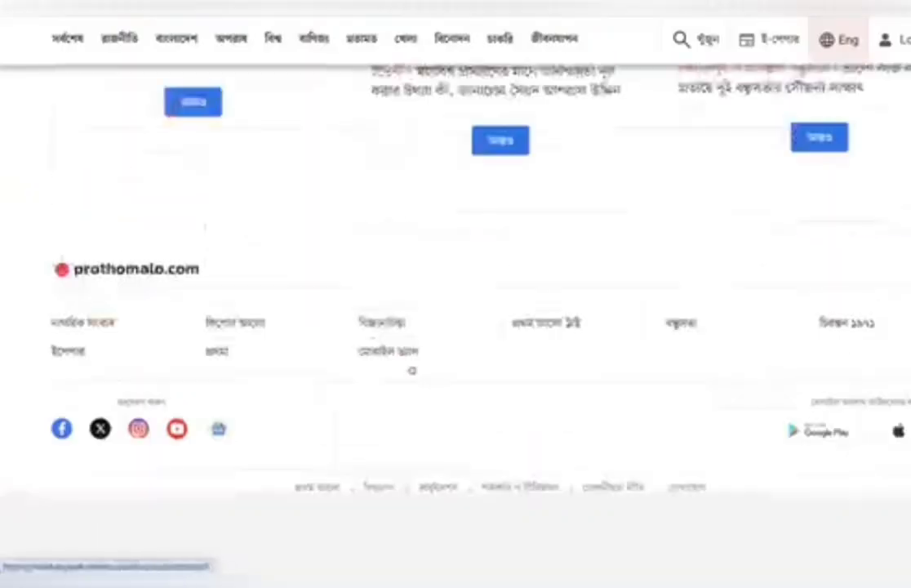
scroll(411, 369, "up", 15)
scroll(412, 370, "down", 15)
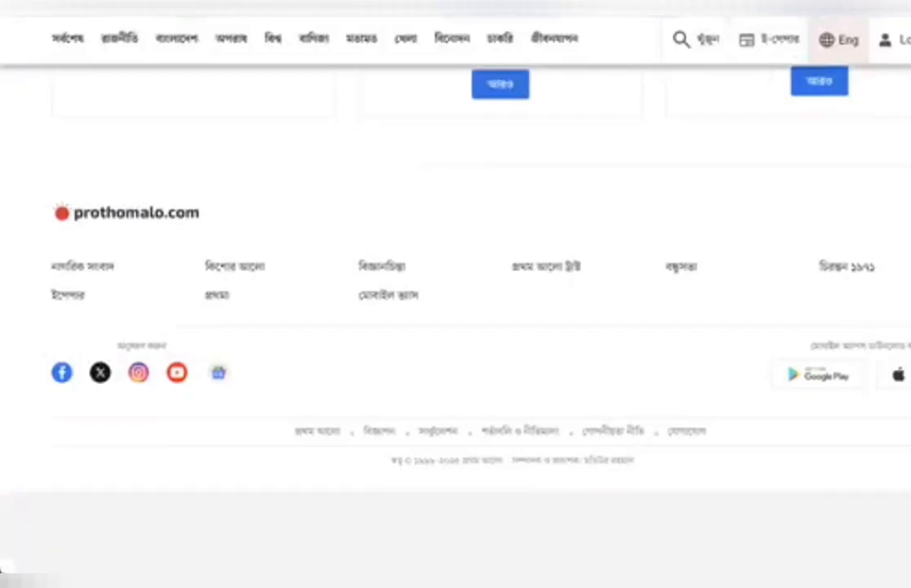
scroll(487, 257, "up", 10)
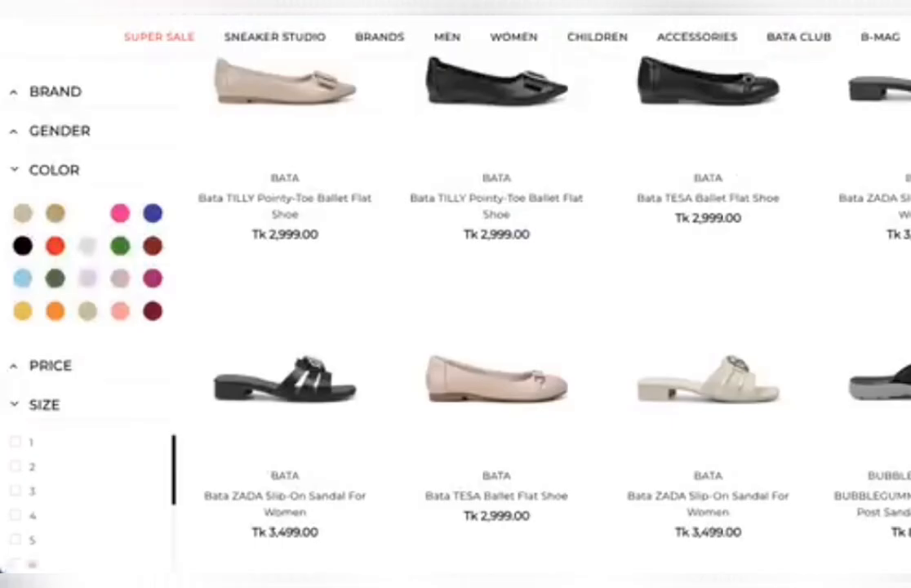
- Open the Bata homepage, allow its notifications, and look through its product collections and Best Seller section
scroll(122, 53, "up", 4)
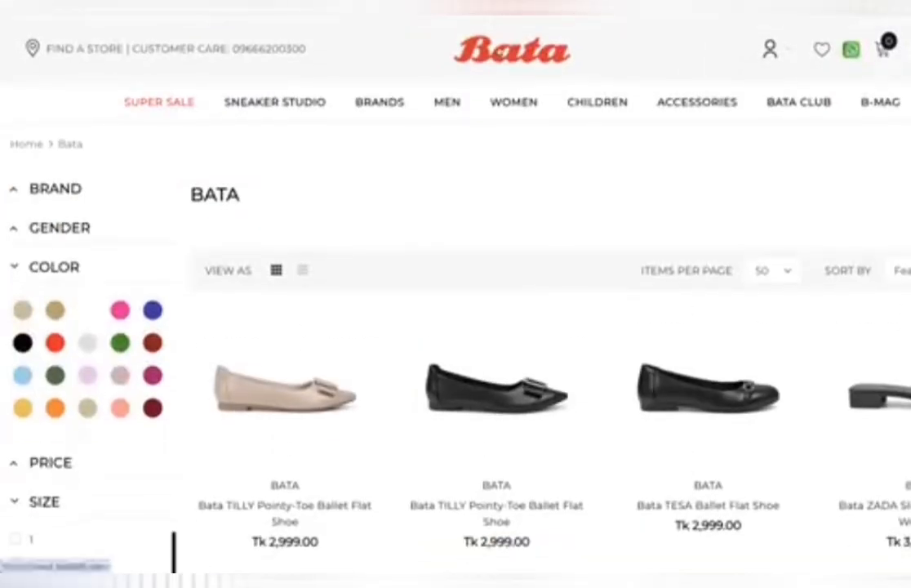
left_click(500, 51)
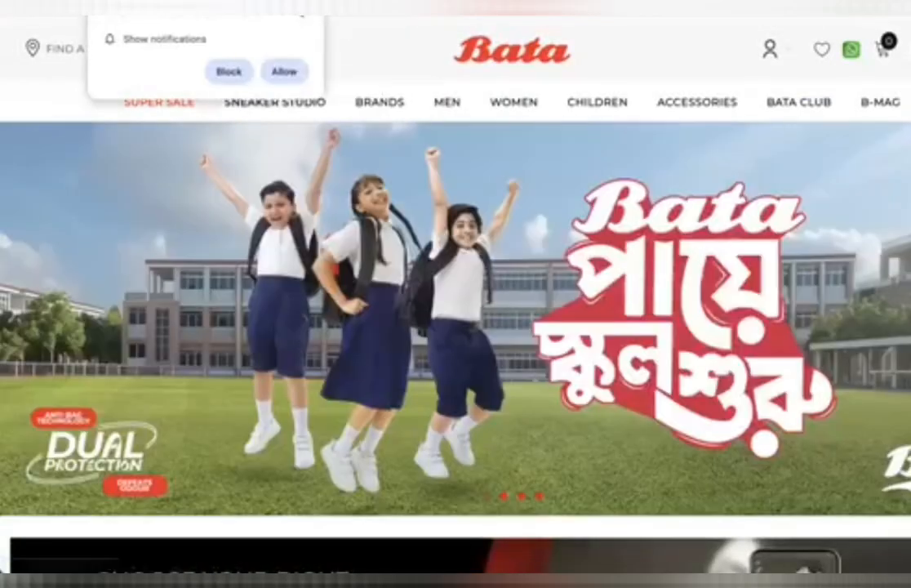
left_click(282, 70)
scroll(491, 375, "down", 15)
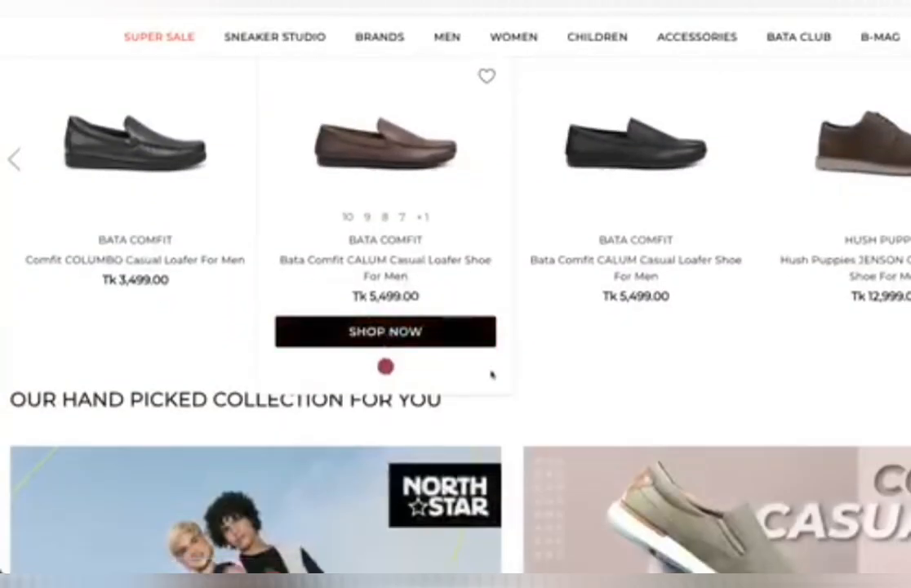
scroll(491, 375, "down", 15)
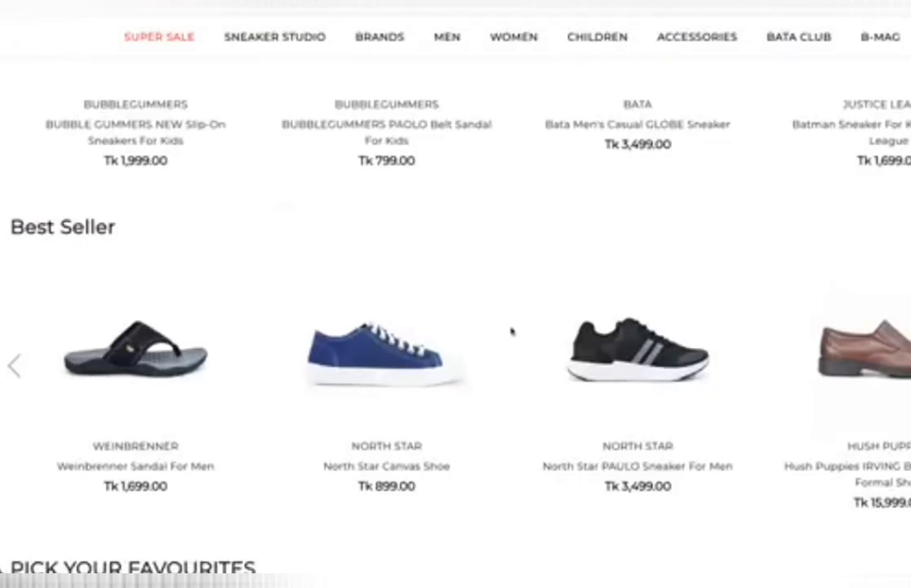
scroll(510, 330, "up", 15)
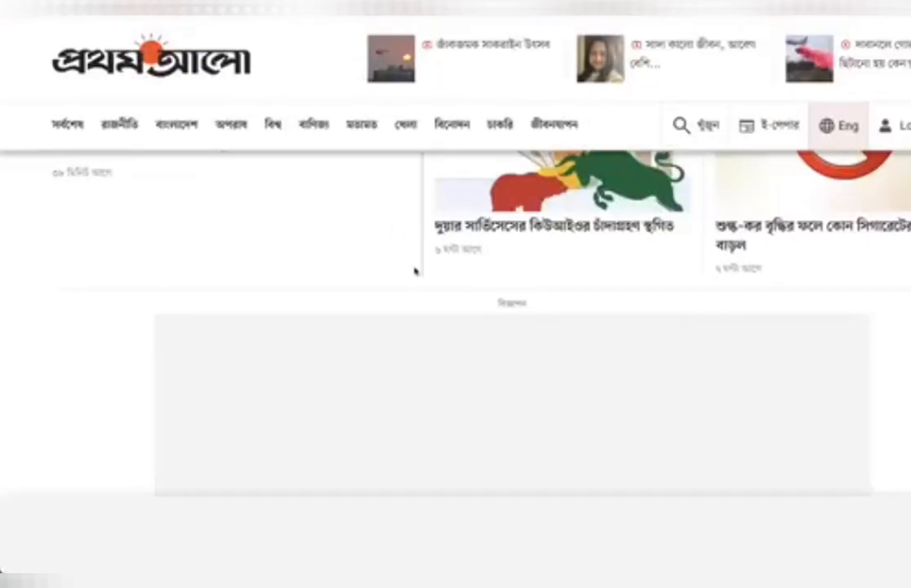
- Switch to the Prothom Alo homepage and review its banner and in-page ad spaces among the news sections
scroll(414, 271, "down", 20)
scroll(414, 271, "up", 20)
scroll(417, 271, "up", 20)
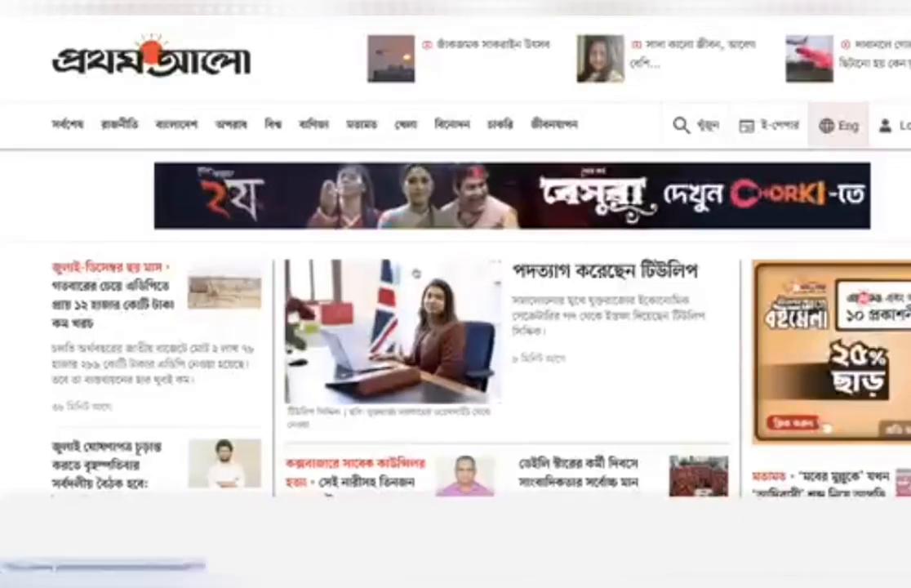
scroll(418, 272, "down", 15)
scroll(416, 274, "down", 20)
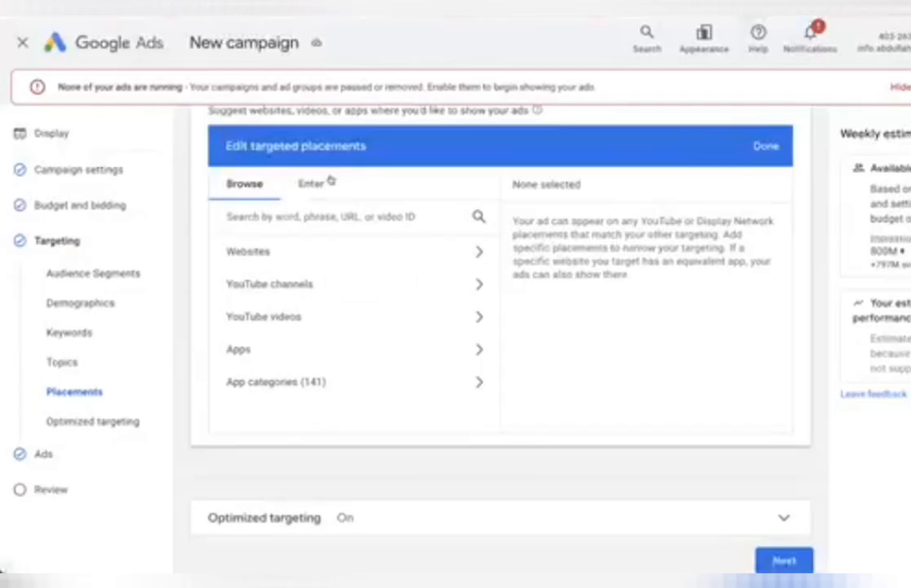
left_click(276, 211)
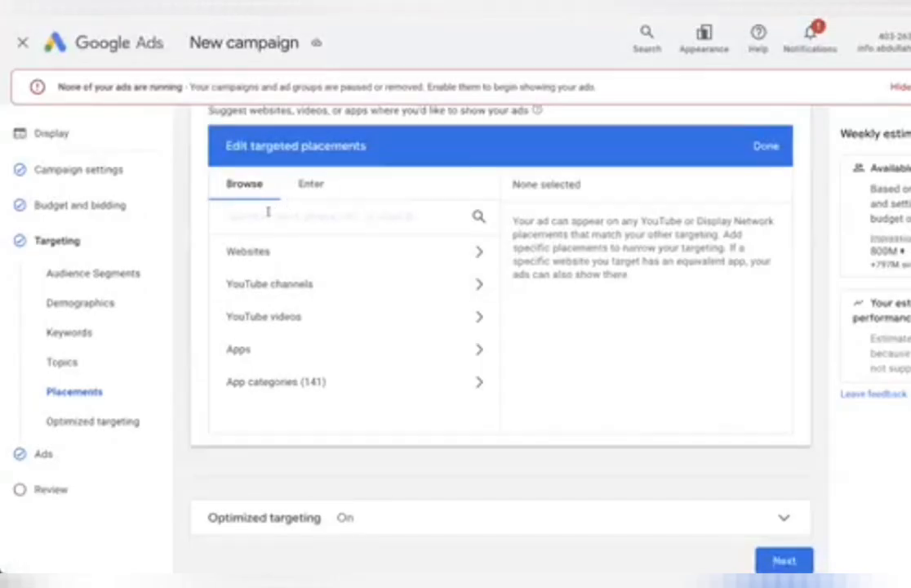
key("ctrl+v")
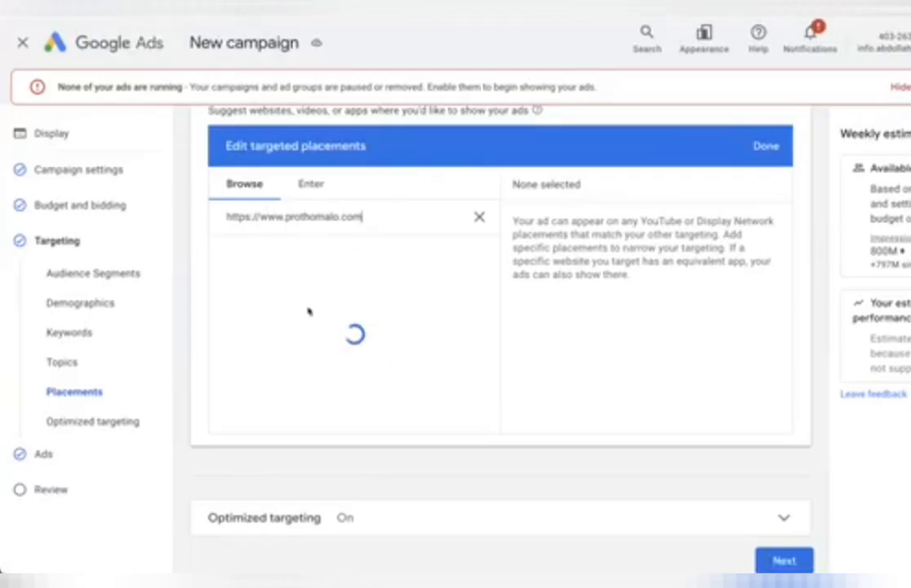
left_click(312, 186)
left_click(236, 183)
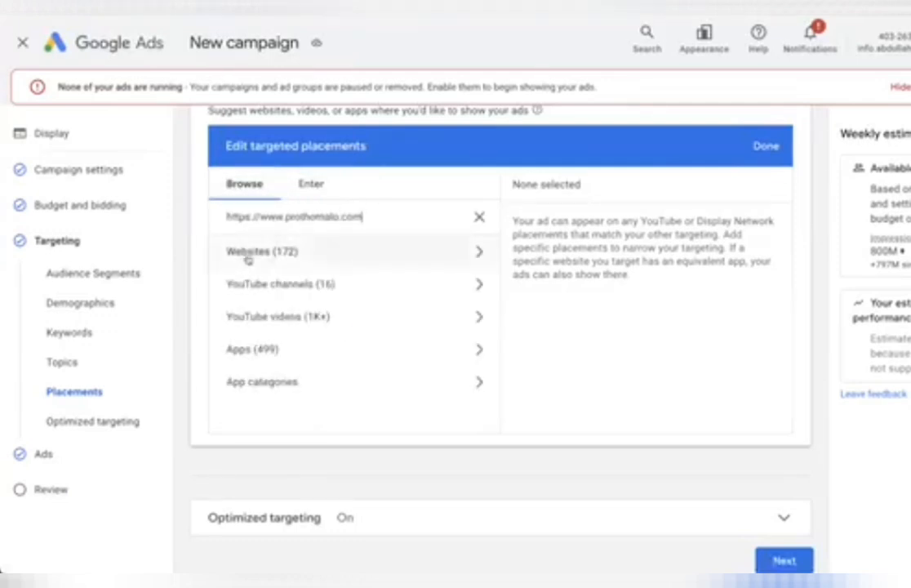
left_click(248, 253)
left_click(236, 289)
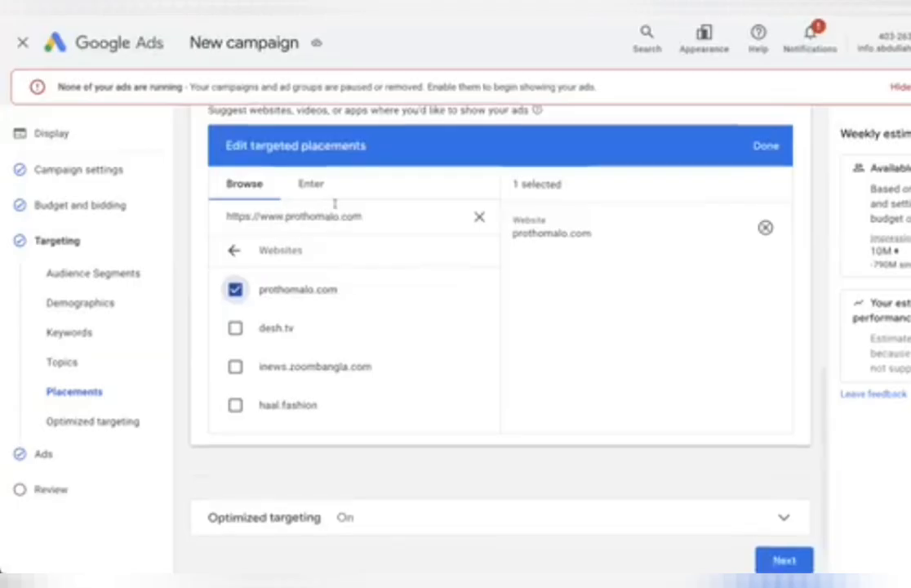
- Look through the other suggested websites in the prothomalo.com placement results for further news sites to target
scroll(326, 214, "down", 2)
scroll(338, 311, "down", 3)
scroll(337, 311, "down", 4)
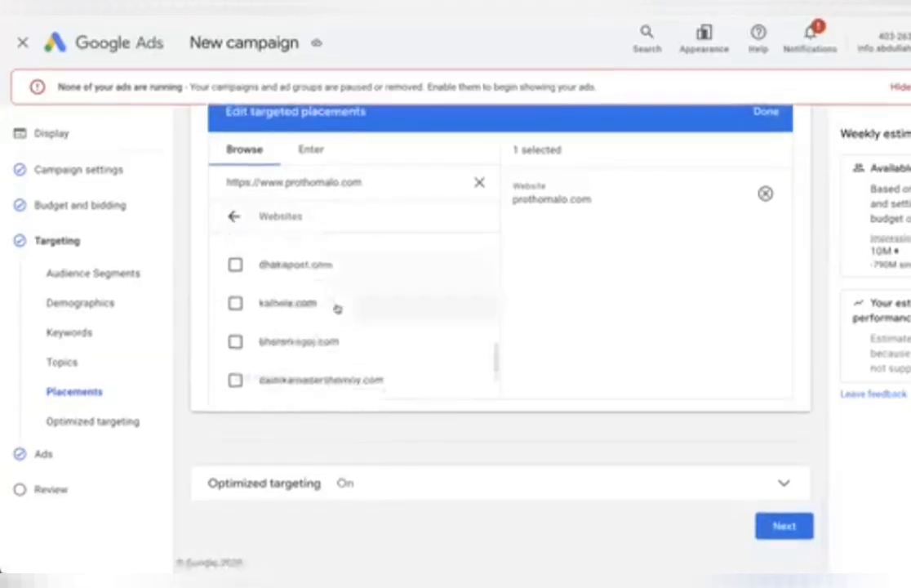
scroll(336, 309, "up", 8)
scroll(337, 306, "down", 5)
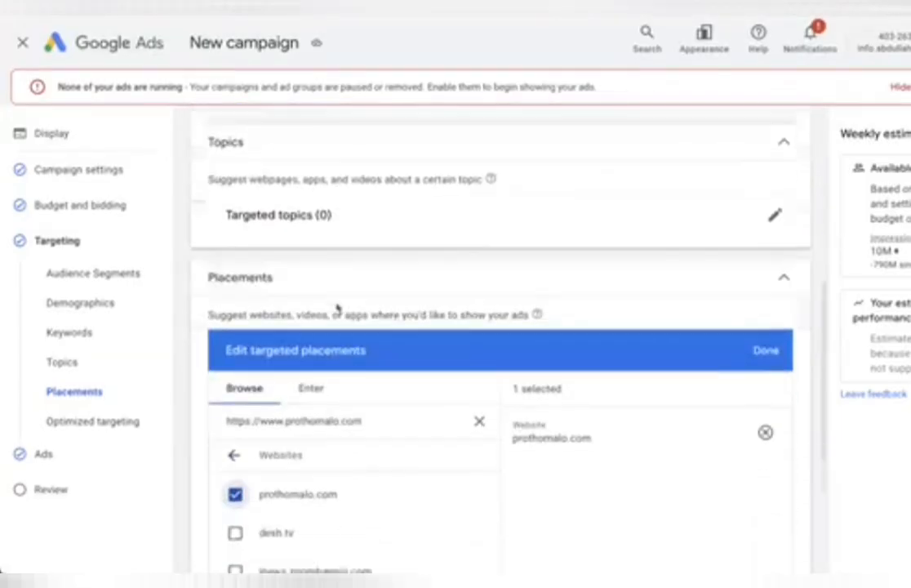
scroll(338, 309, "down", 2)
scroll(245, 315, "up", 2)
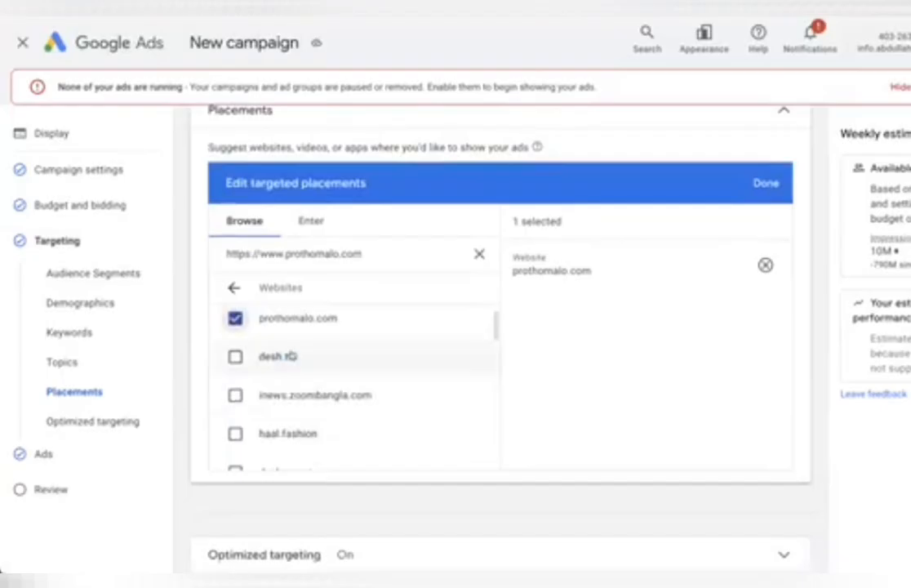
scroll(253, 370, "down", 2)
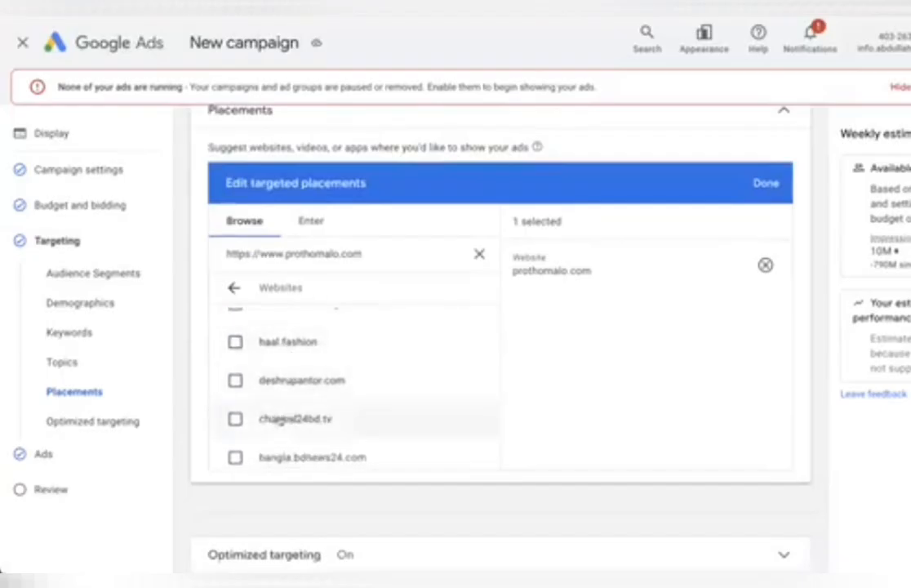
scroll(262, 416, "down", 2)
scroll(375, 367, "down", 3)
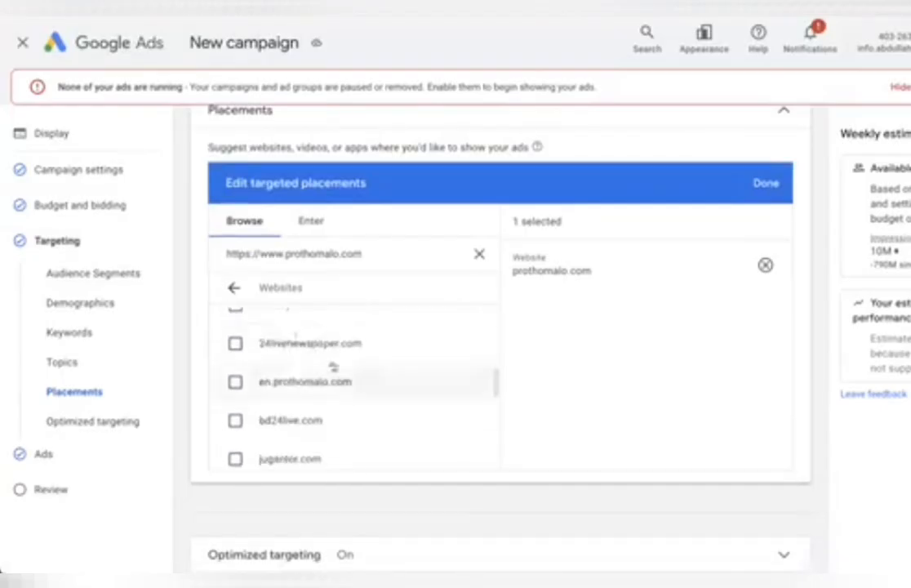
scroll(352, 400, "down", 1)
scroll(331, 414, "down", 1)
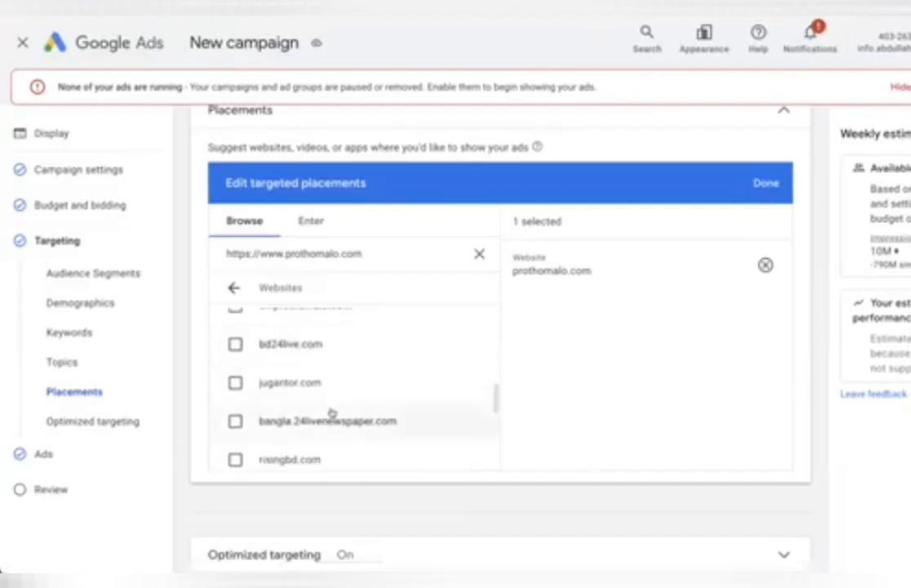
- Clear the placement search and remove prothomalo.com from the targeted placements
scroll(332, 414, "up", 10)
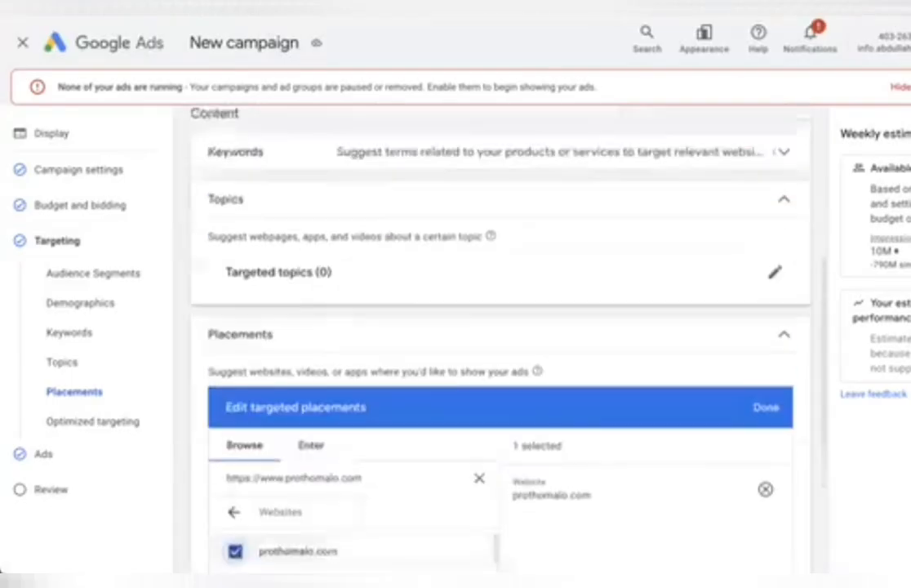
scroll(332, 414, "down", 5)
scroll(331, 414, "down", 2)
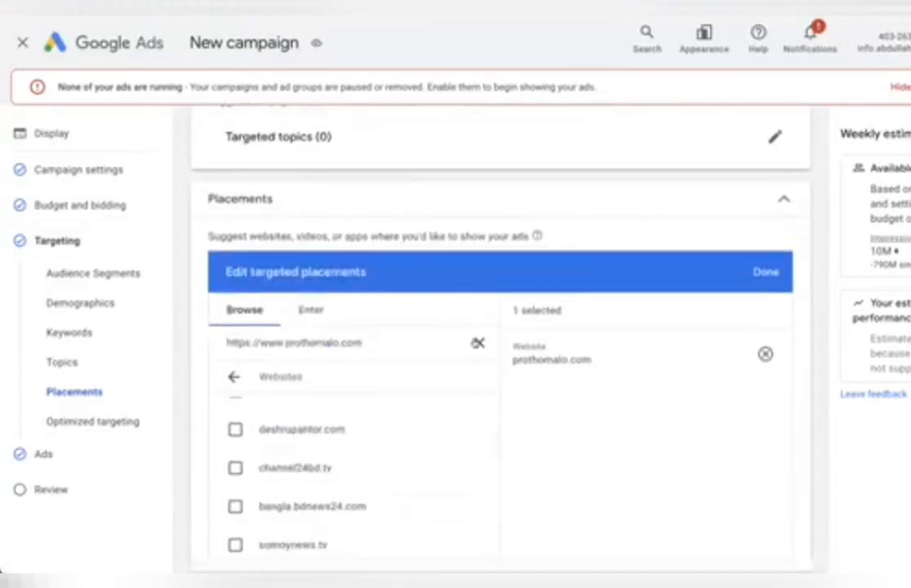
left_click(479, 343)
scroll(373, 302, "down", 2)
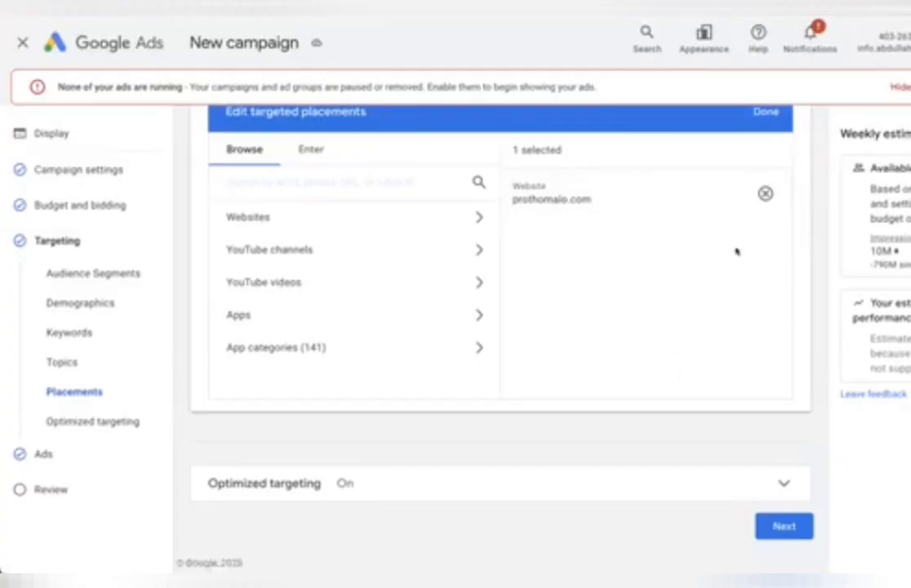
left_click(765, 193)
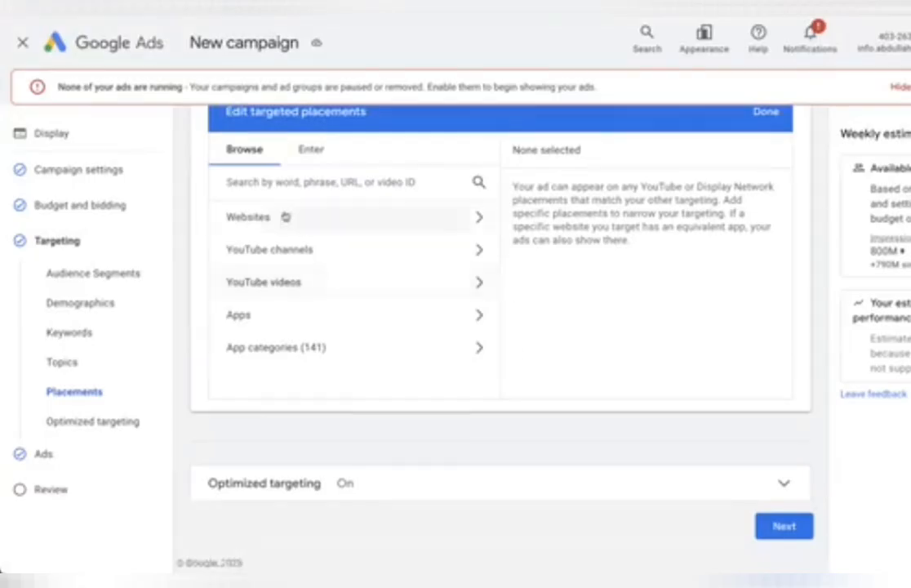
left_click(252, 180)
type("https://www.prothomalo.com/")
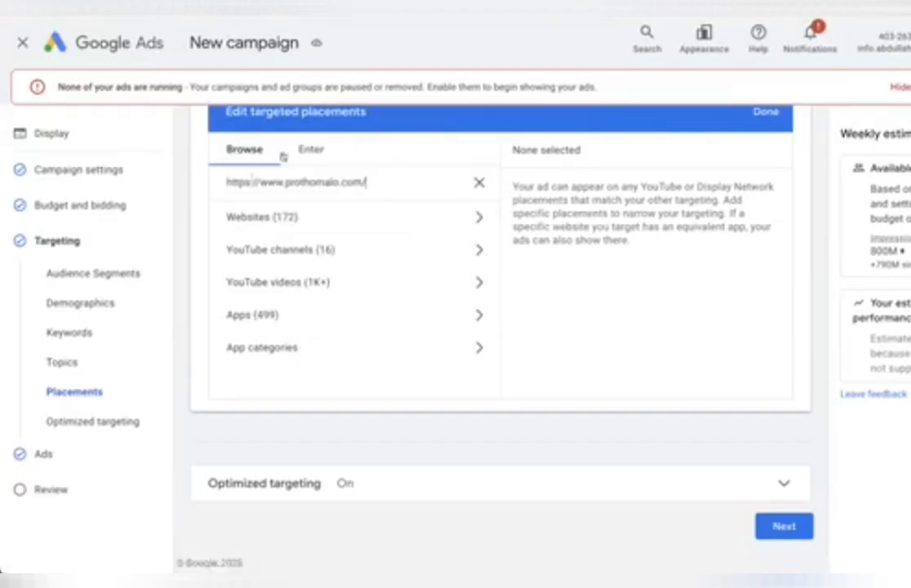
left_click(478, 182)
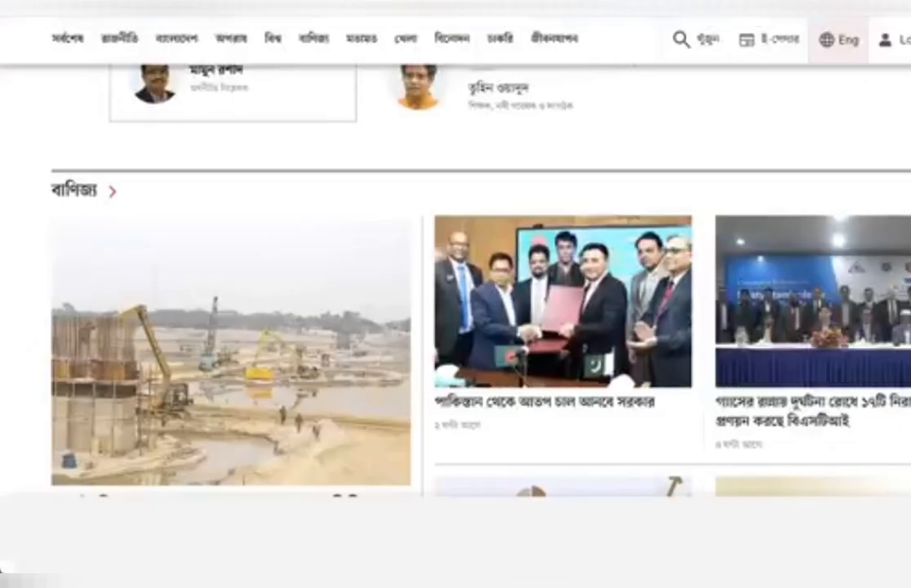
scroll(452, 275, "down", 10)
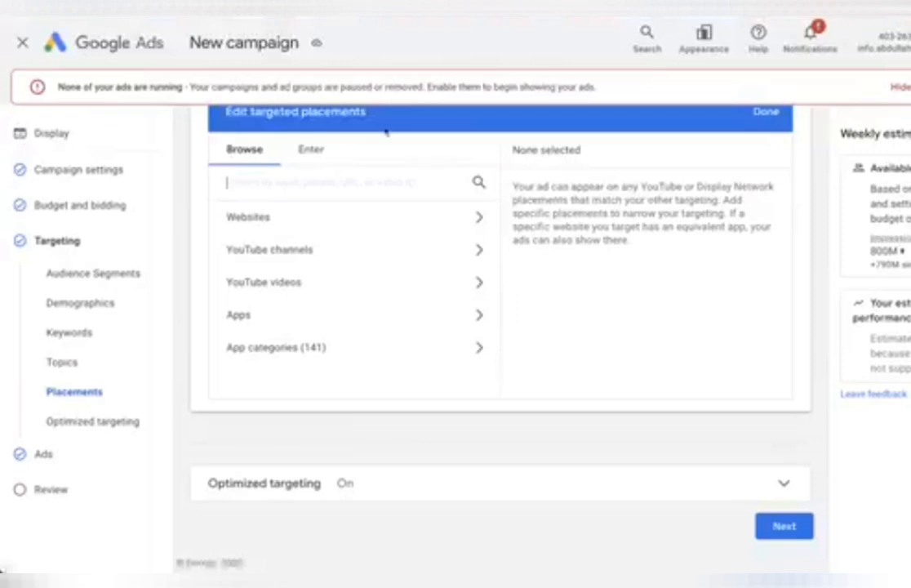
scroll(400, 225, "up", 2)
scroll(497, 239, "down", 1)
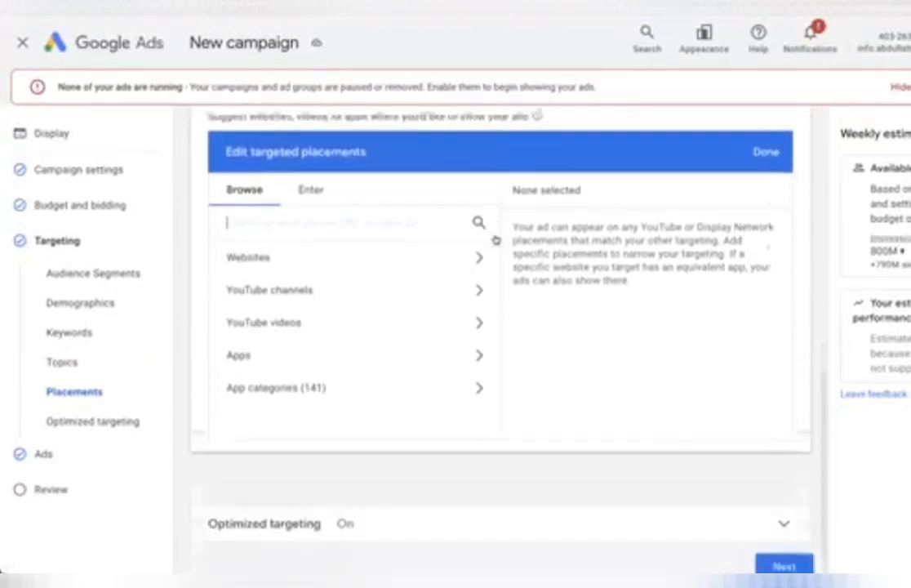
scroll(496, 240, "down", 1)
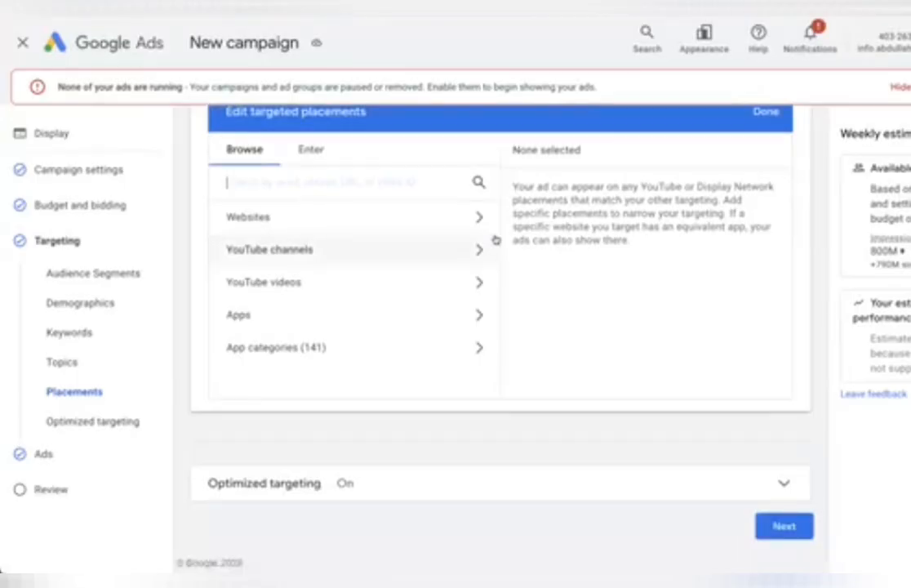
right_click(252, 185)
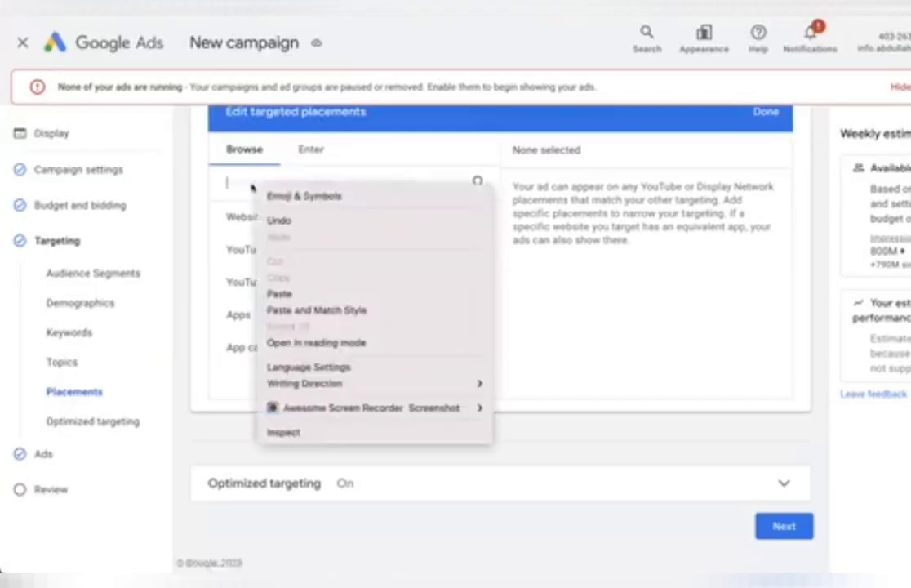
left_click(279, 294)
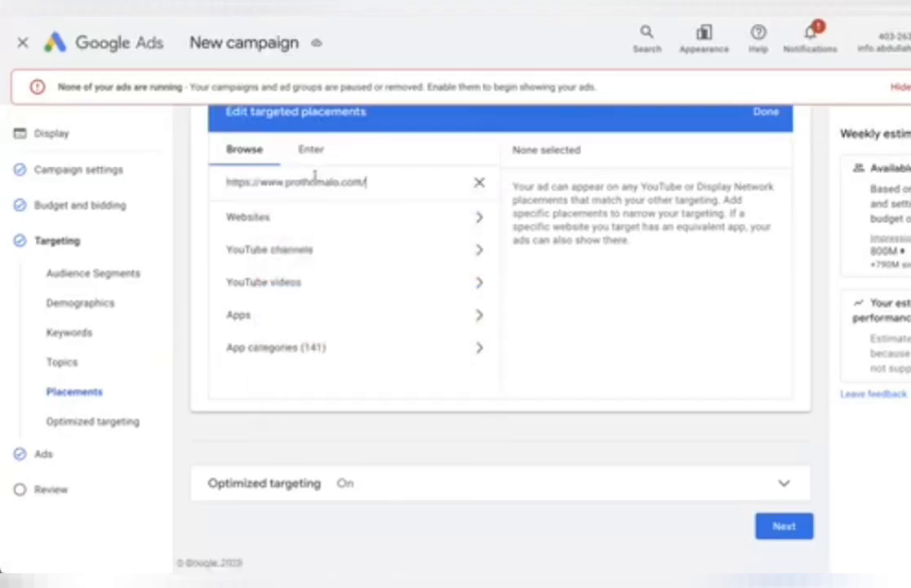
left_click(309, 226)
left_click(231, 254)
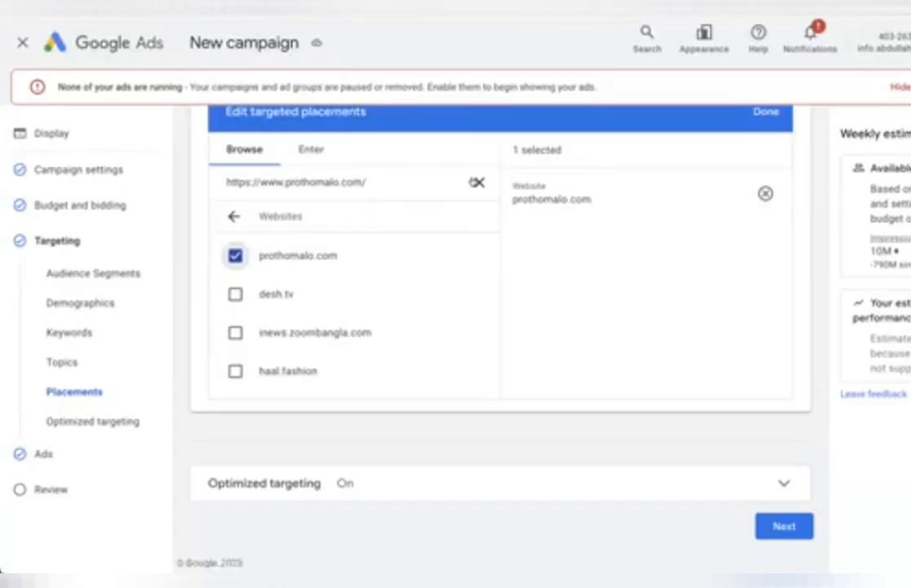
- Remove the prothomalo.com website from the selected placements, clear the search and return to the placement categories
left_click_drag(371, 181, 214, 183)
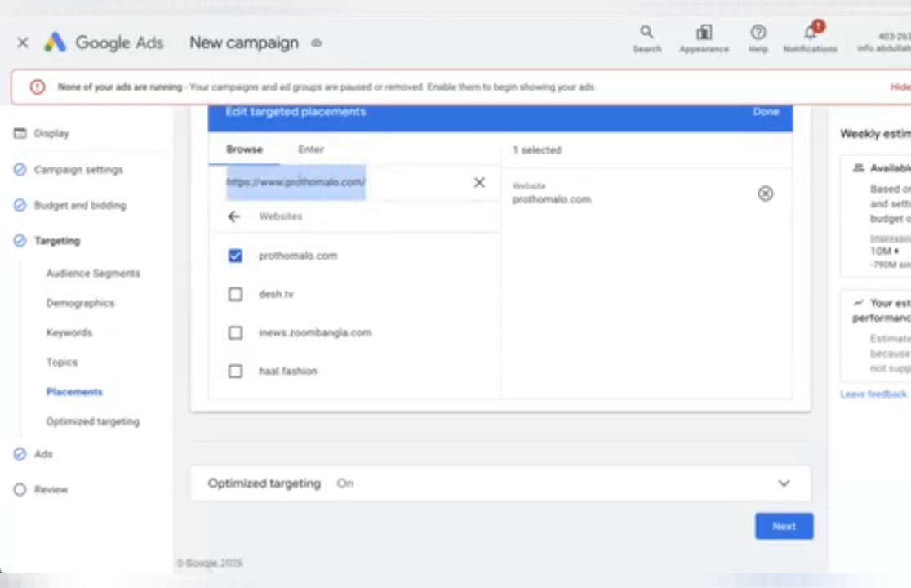
left_click(300, 180)
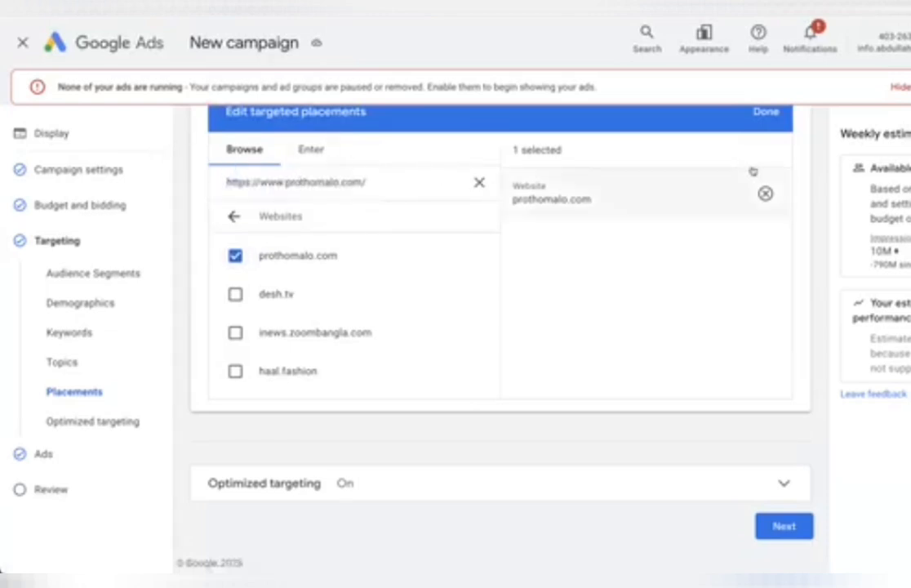
left_click(766, 193)
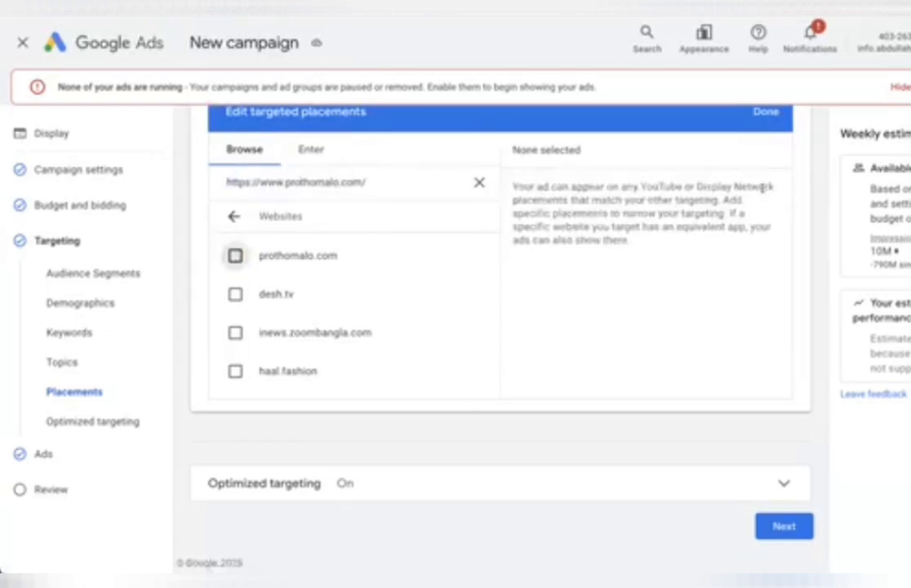
left_click(479, 182)
left_click(235, 216)
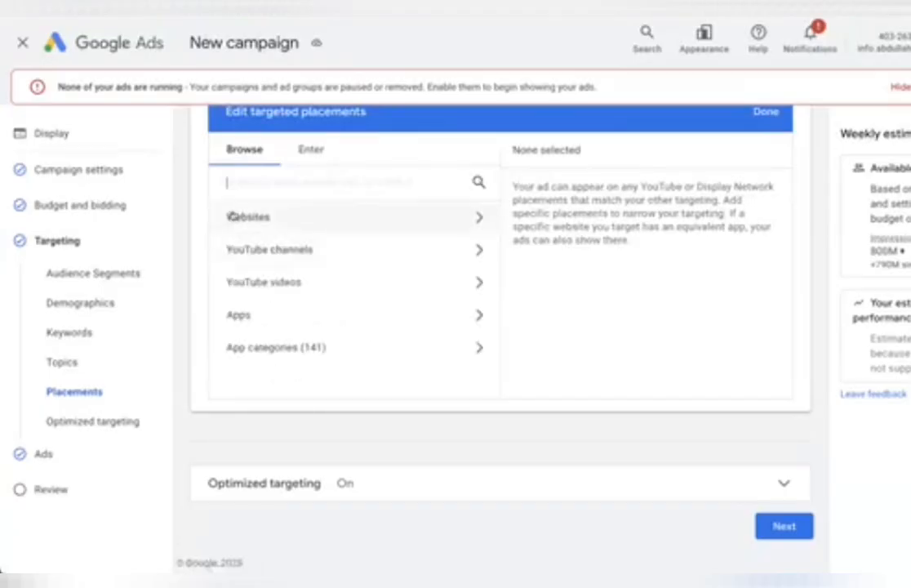
- Search the placements for "t series" and select the T-Series YouTube channel
left_click(312, 154)
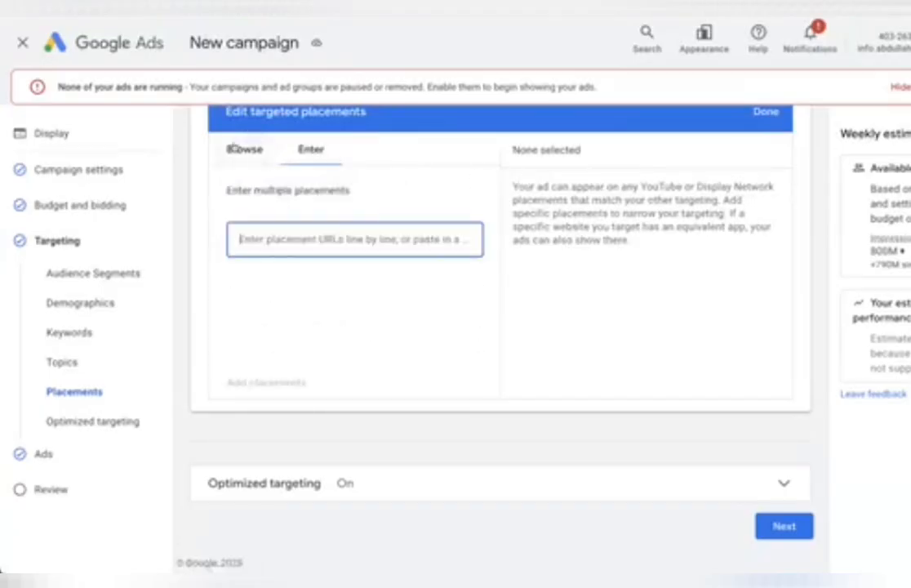
left_click(232, 149)
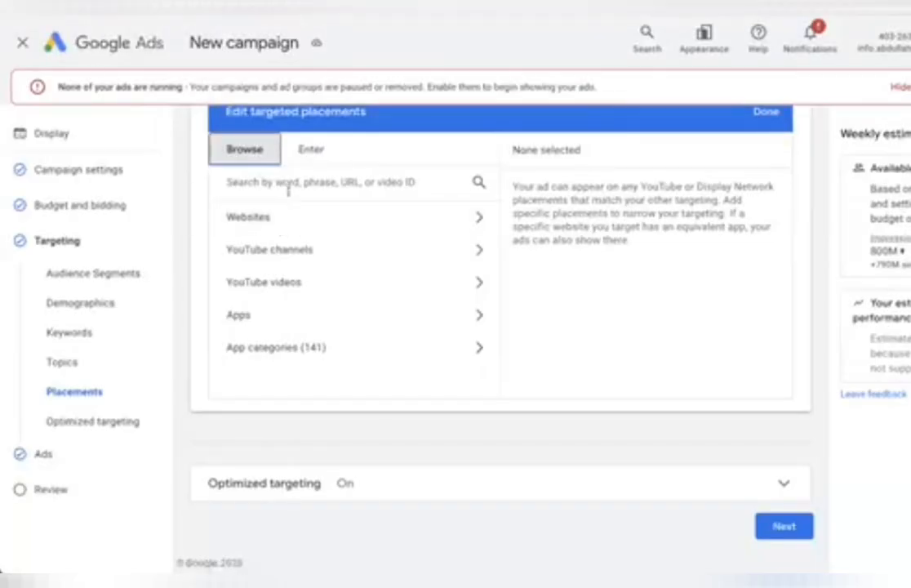
left_click(289, 188)
type("t series")
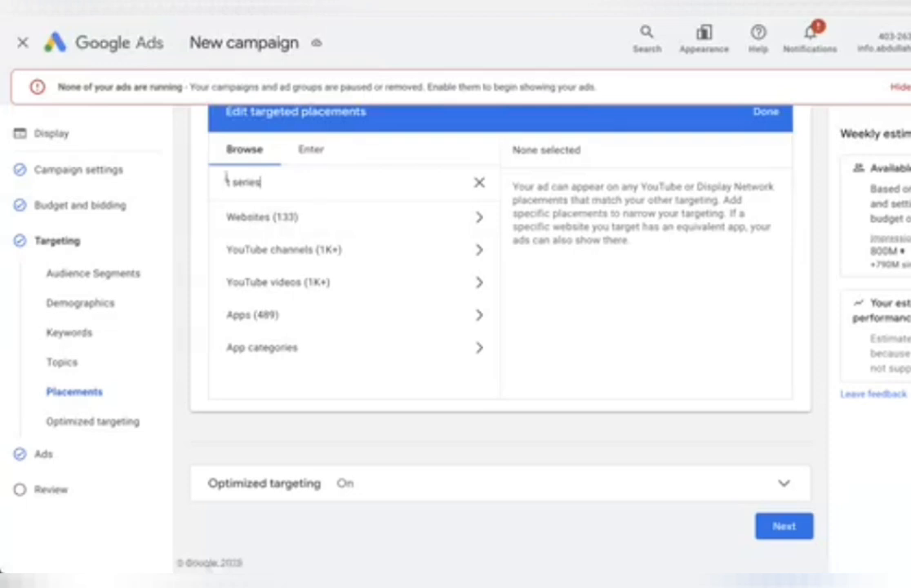
left_click_drag(225, 178, 276, 174)
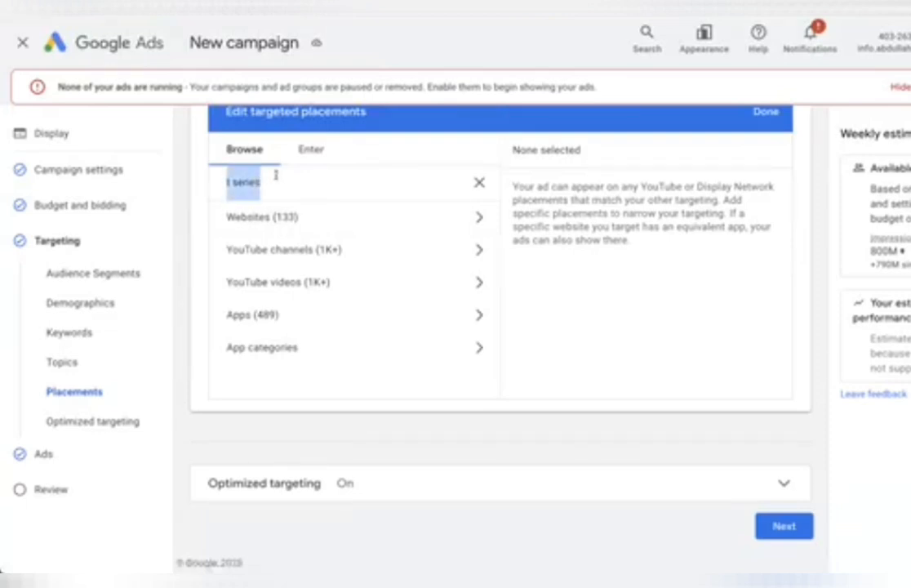
left_click(285, 177)
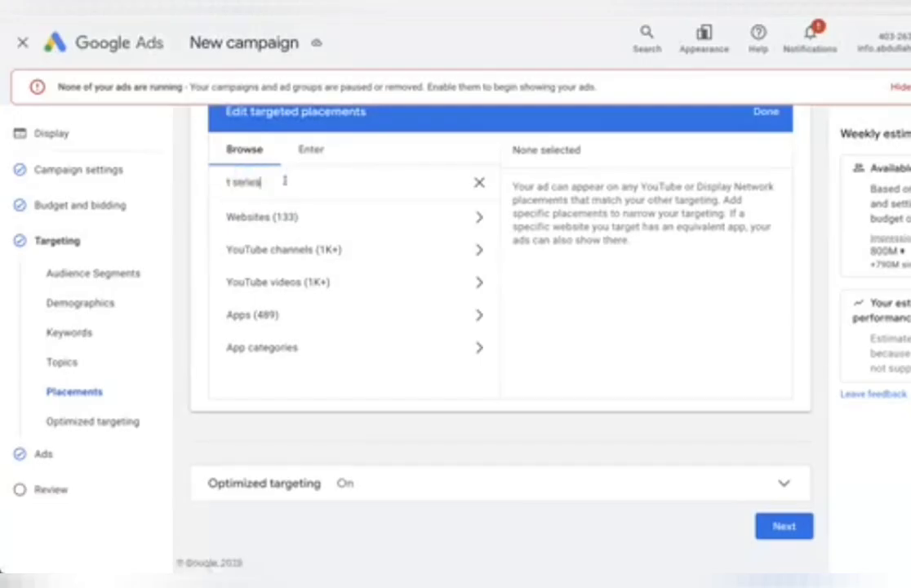
left_click(306, 252)
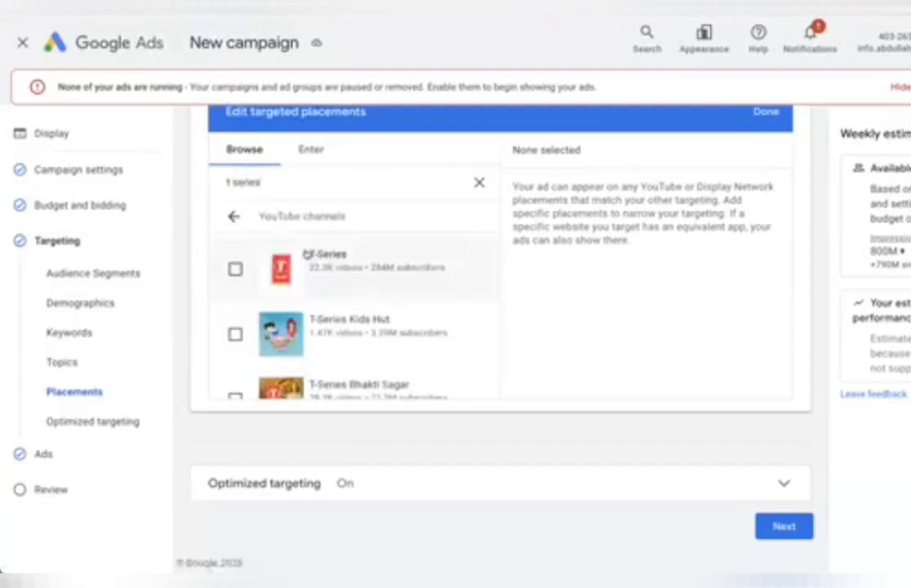
left_click(235, 269)
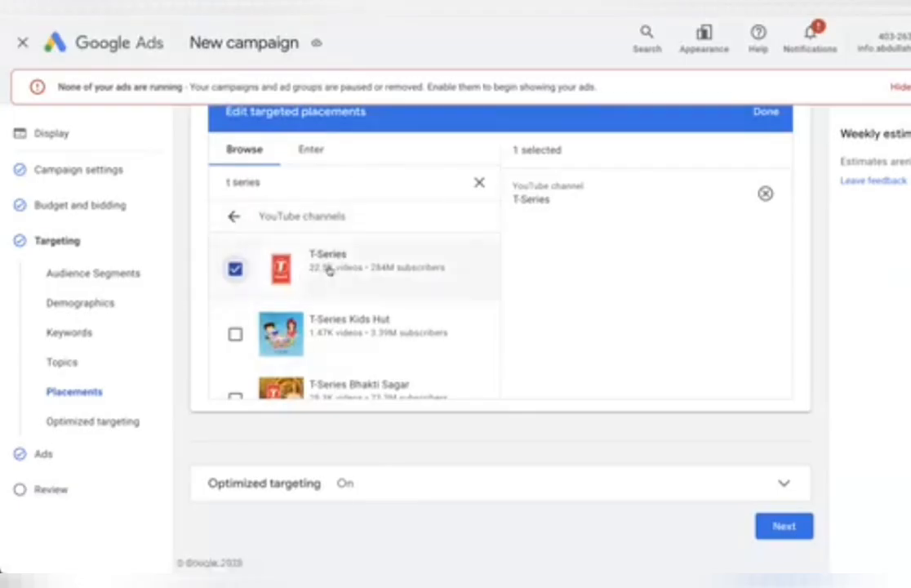
- Deselect the T-Series YouTube channel and clear the placement search
left_click(328, 272)
left_click(480, 182)
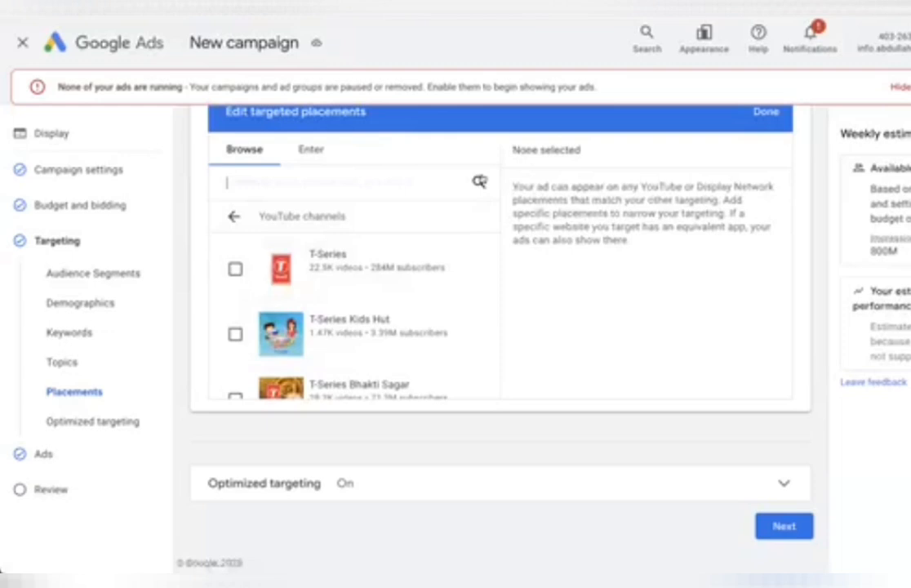
- Search the placements for "aj ki raat" and open the YouTube channel results
left_click(282, 187)
type("a")
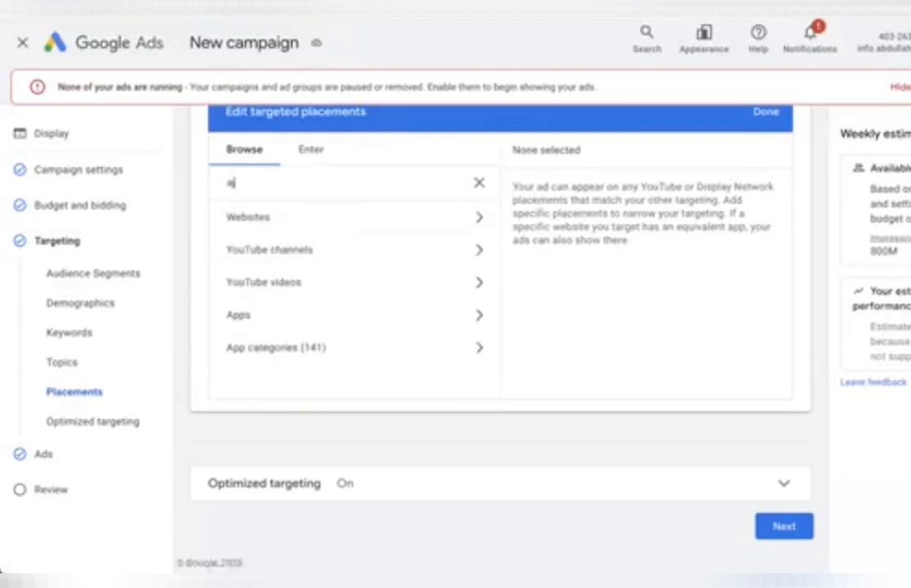
type("j ki raat")
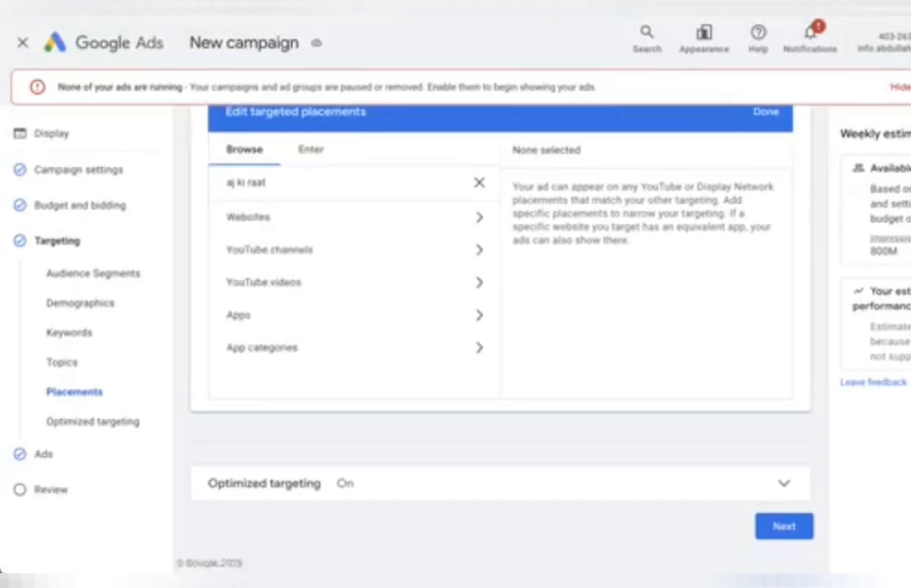
left_click(287, 249)
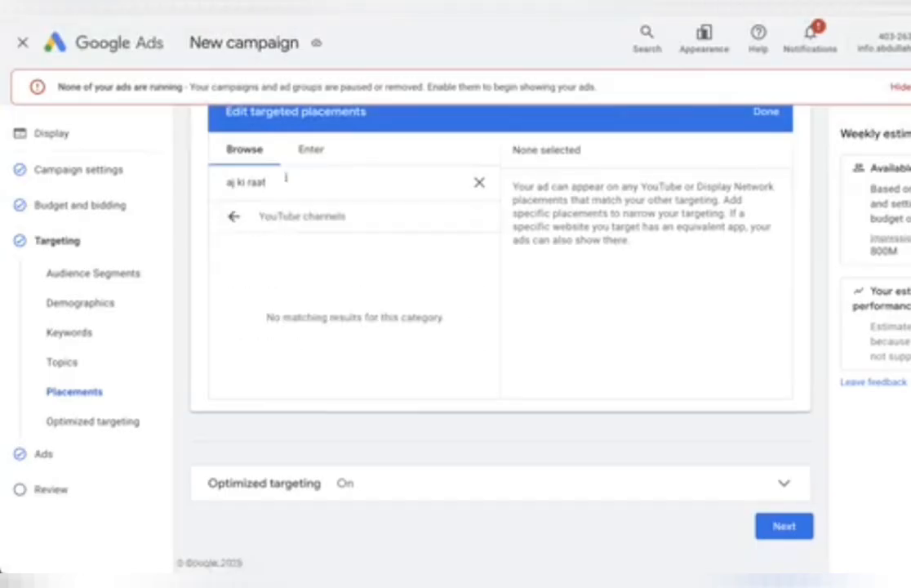
- Return to the placement categories and re-enter the search term "aj ki raat"
left_click(234, 216)
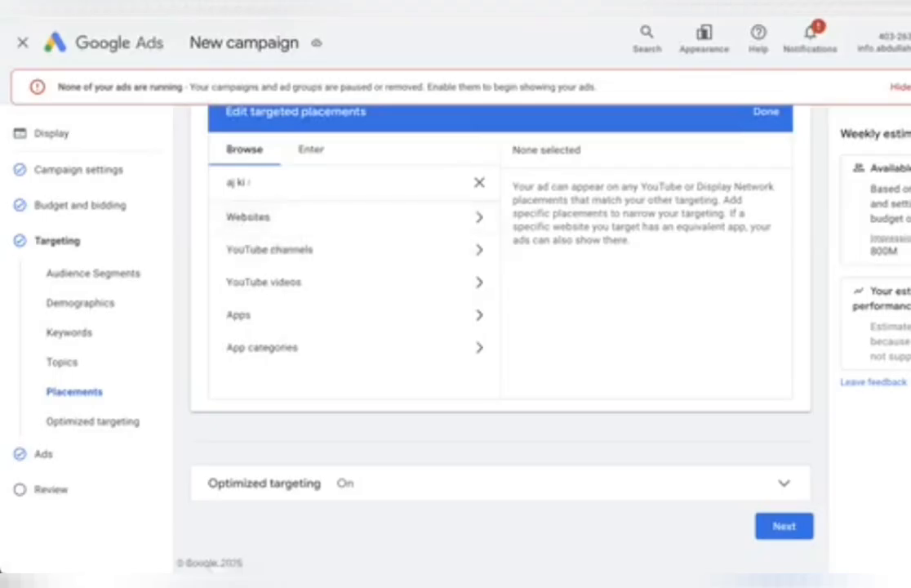
key("BackSpace")
type("aj")
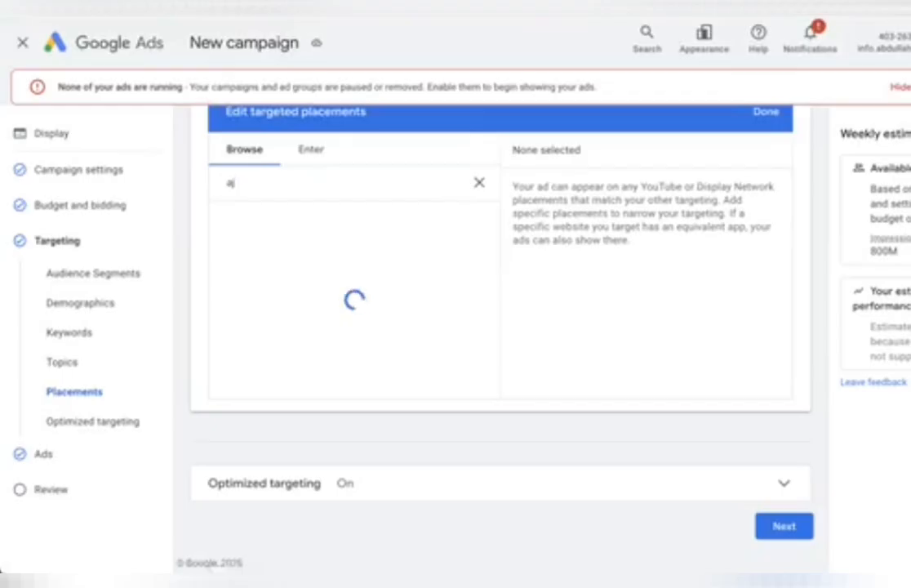
type(" ki raa")
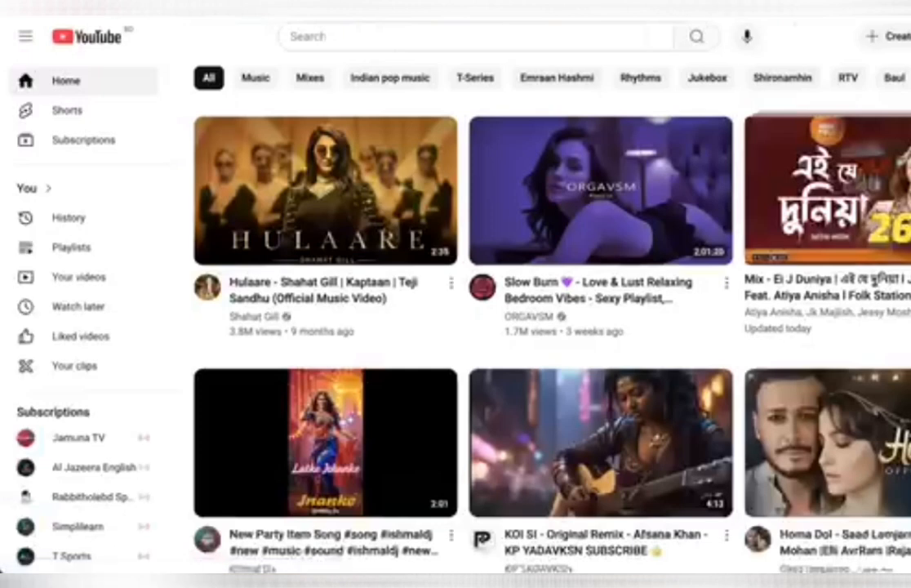
- Switch to YouTube, search for "aj ki rat" and look through the video results
left_click(345, 33)
type("aj ki rat")
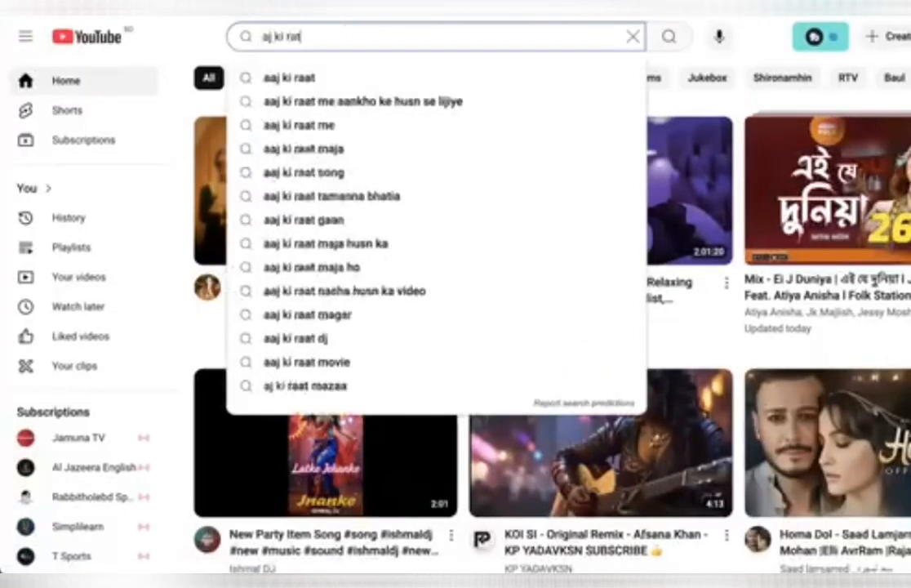
key("Return")
scroll(571, 204, "down", 6)
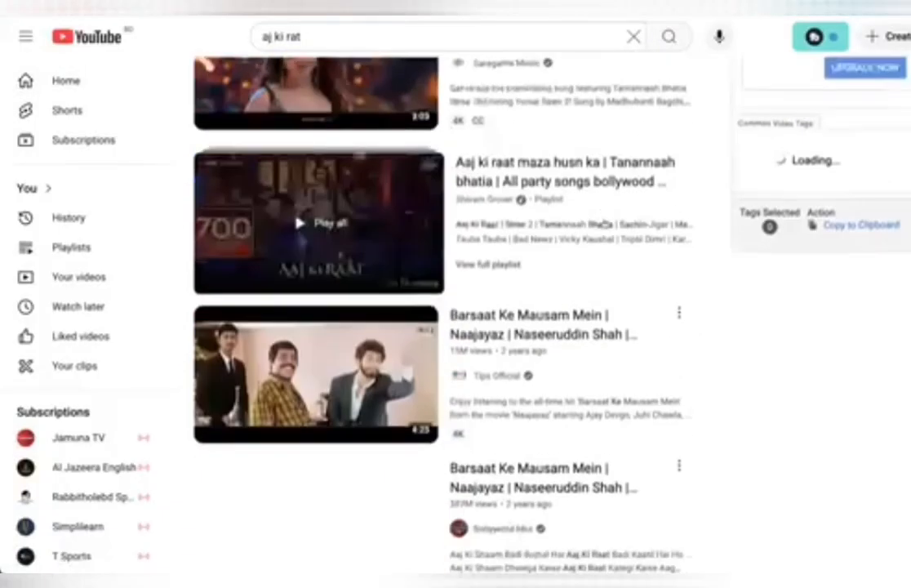
scroll(603, 223, "up", 3)
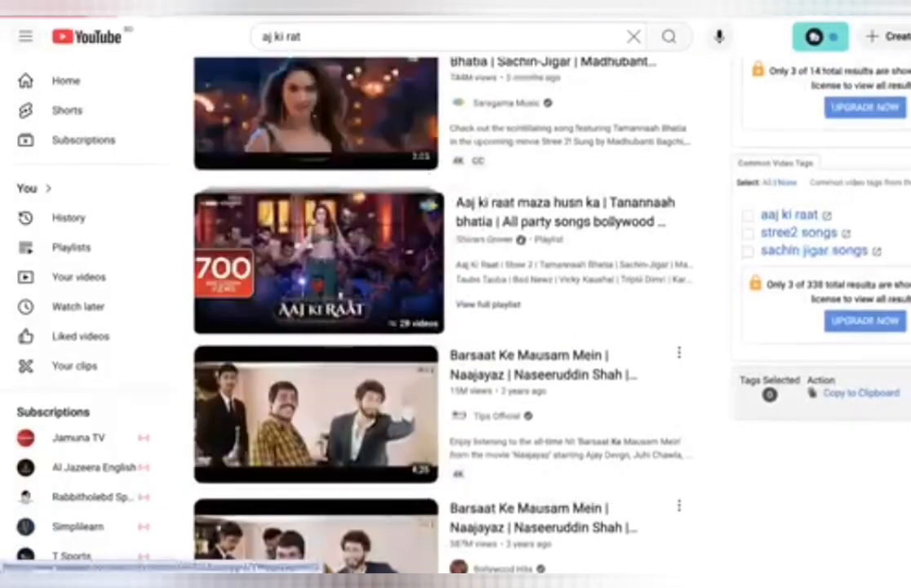
- Open the Saregama Music video "Aaj Ki Raat | Stree 2" and copy its URL
left_click(314, 111)
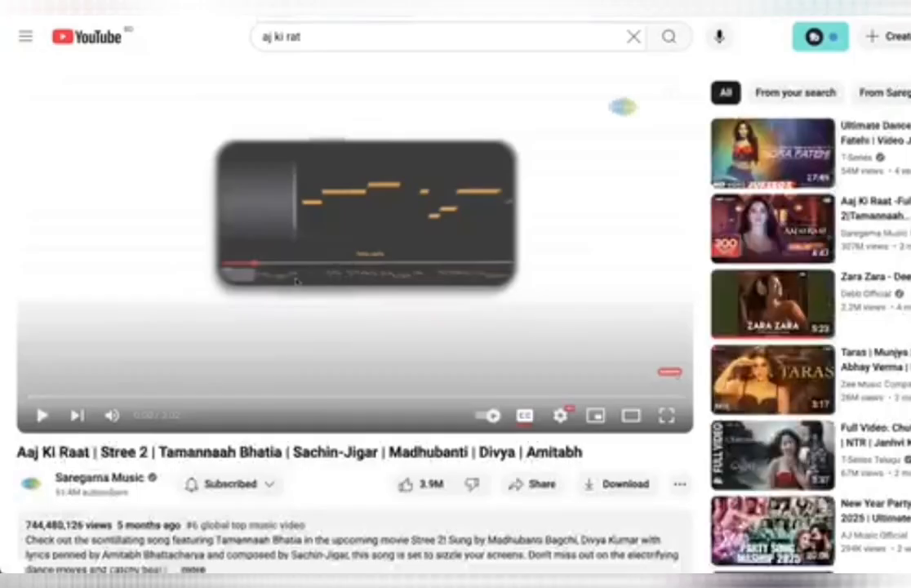
right_click(295, 281)
left_click(349, 339)
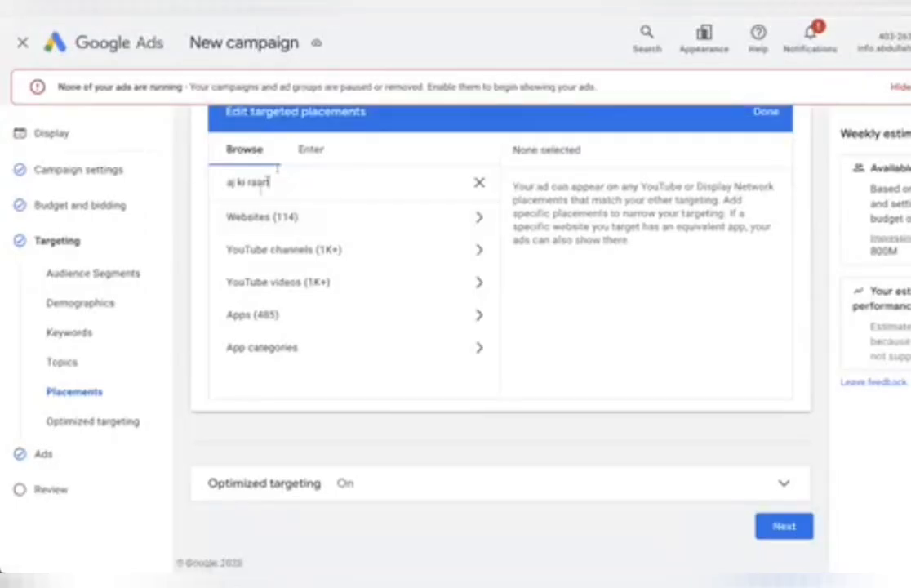
- Add the Saregama Music video "Aaj Ki Raat | Stree 2" as a YouTube video placement and clear the placement search
left_click(285, 283)
left_click(235, 268)
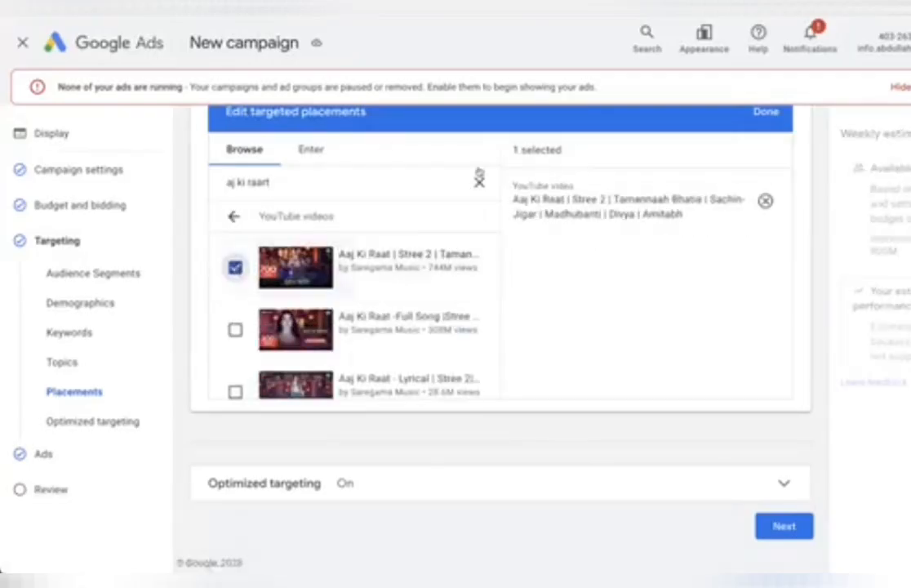
left_click(480, 182)
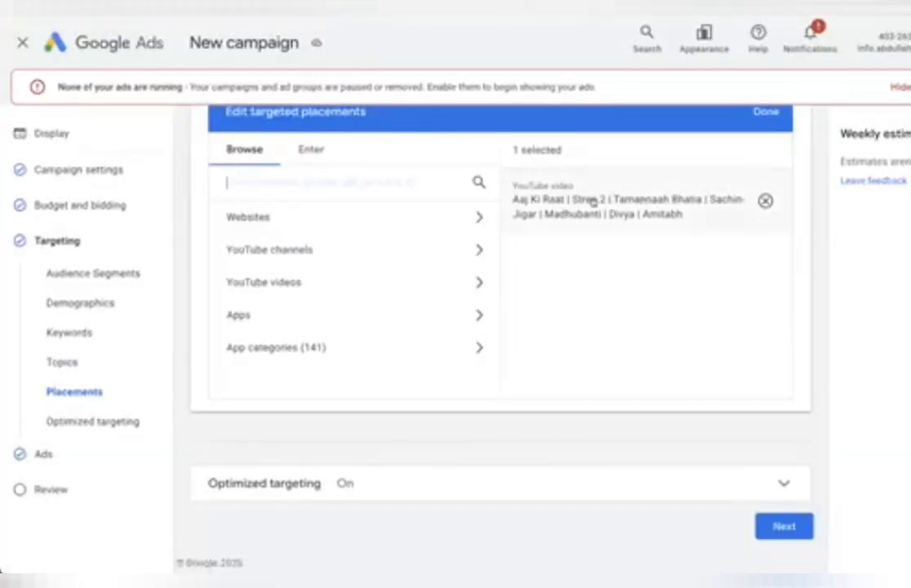
- Look into the app categories, remove the selected YouTube video placement and return to the placement categories
left_click(365, 353)
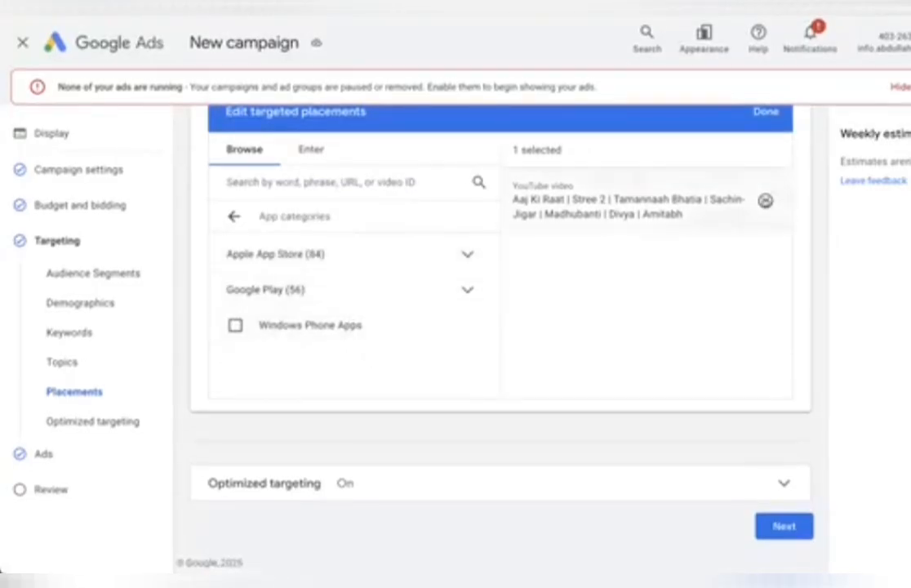
left_click(765, 200)
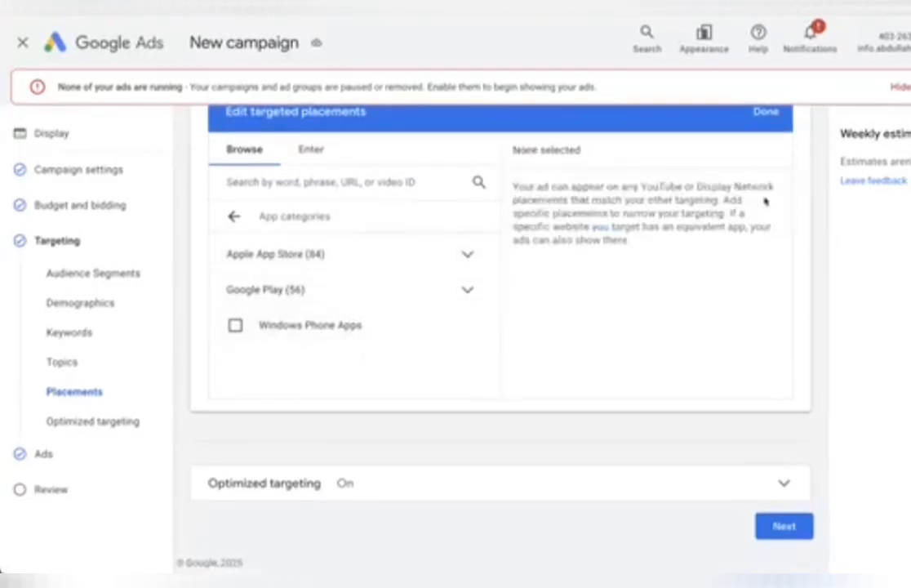
left_click(235, 217)
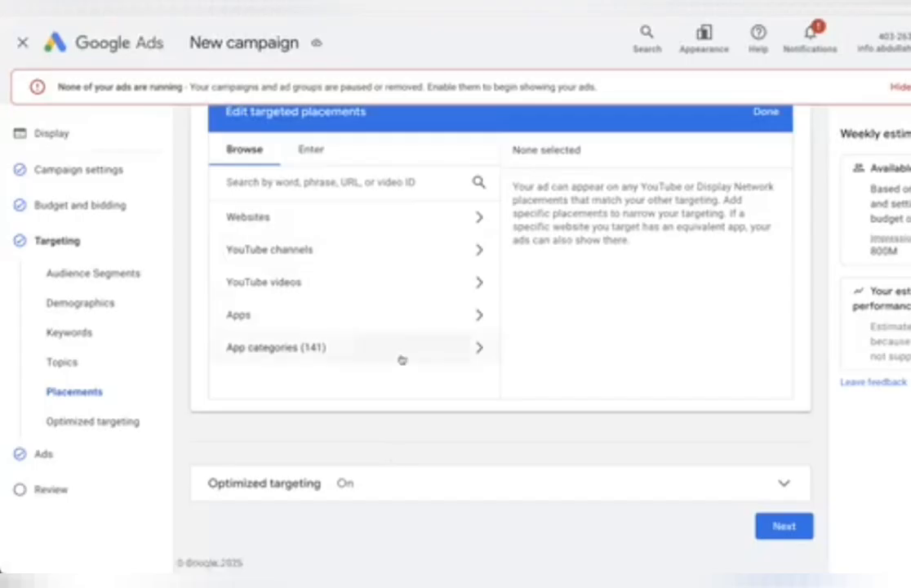
- Collapse the Placements section, view the targeted keywords editor briefly, and collapse the Keywords and Topics sections
scroll(402, 360, "up", 15)
scroll(598, 341, "down", 12)
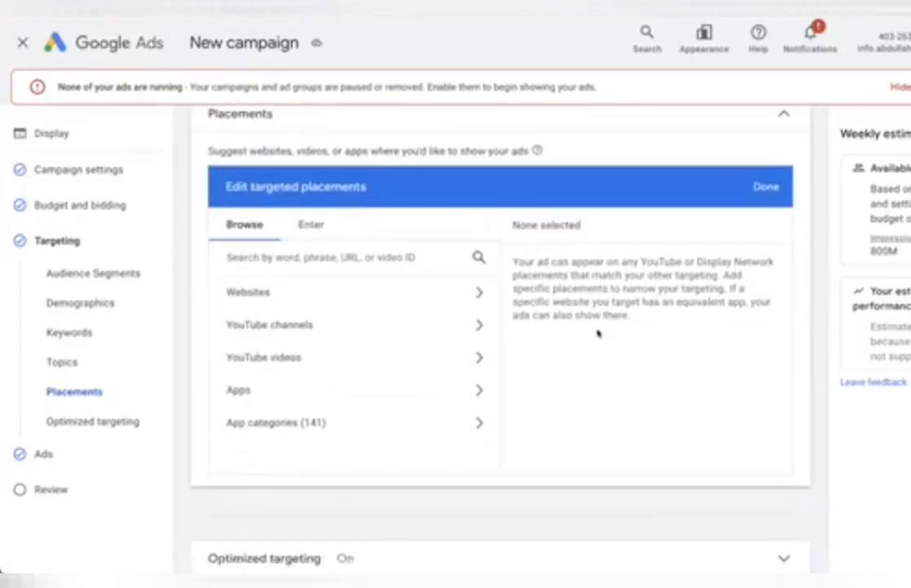
left_click(780, 122)
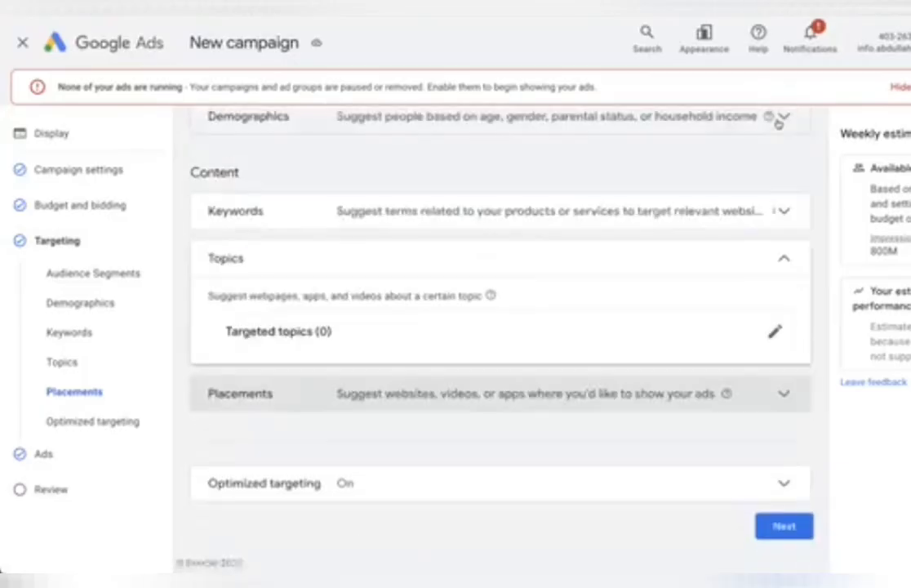
scroll(645, 437, "down", 1)
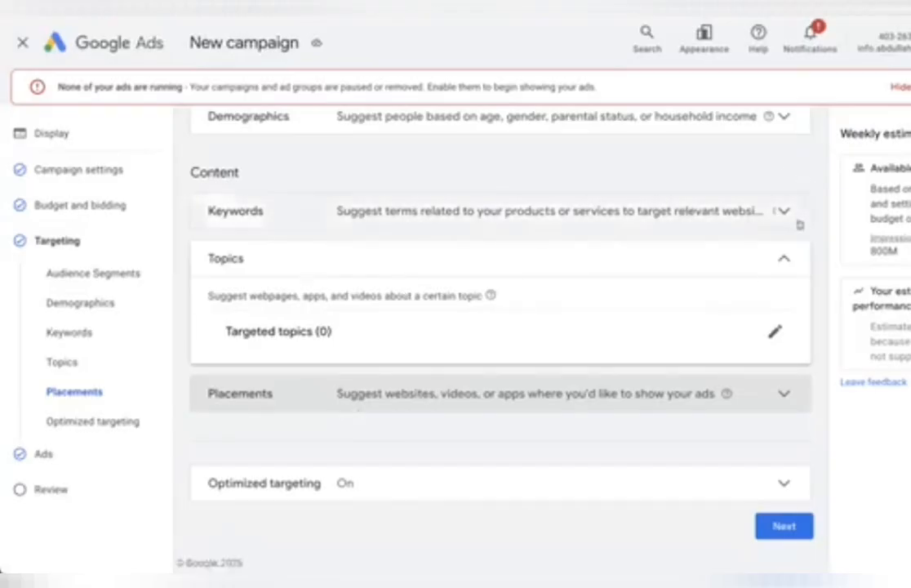
left_click_drag(185, 167, 745, 497)
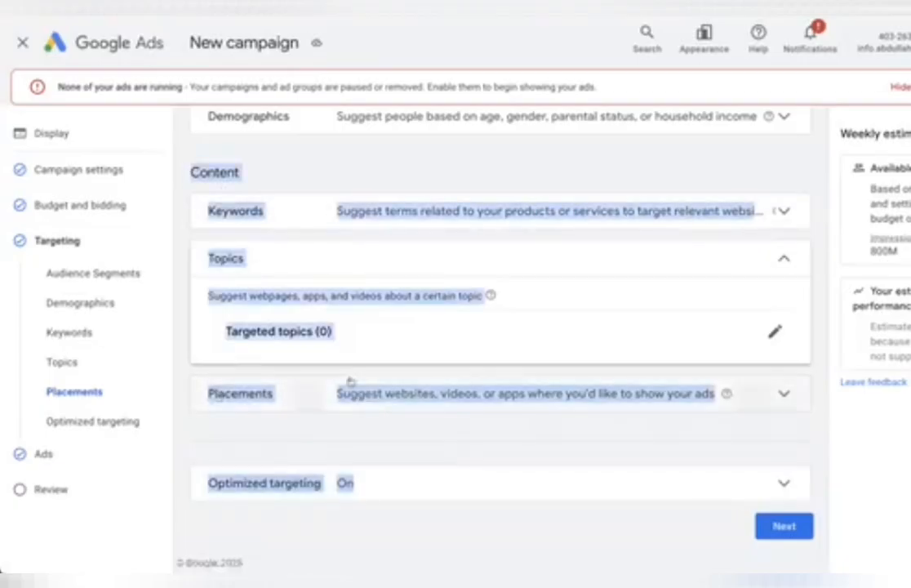
left_click(212, 210)
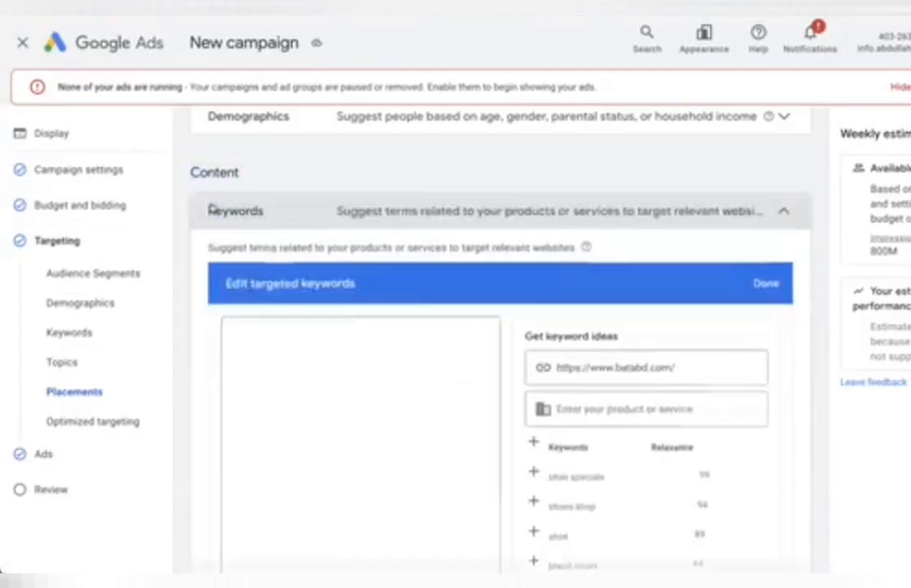
left_click(211, 210)
left_click(247, 258)
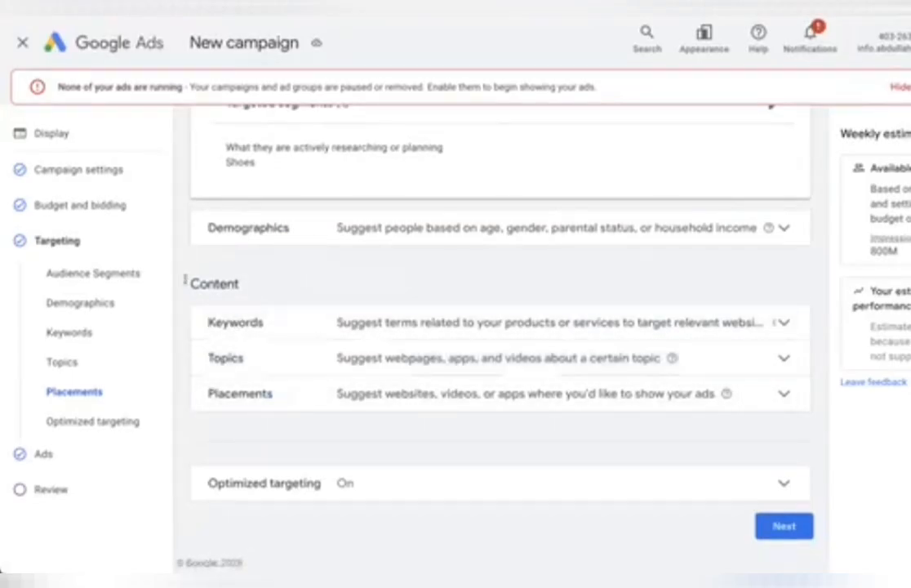
- Collapse the Audience Segments section and review the demographic options for gender, age, parental status and household income
left_click_drag(190, 282, 547, 439)
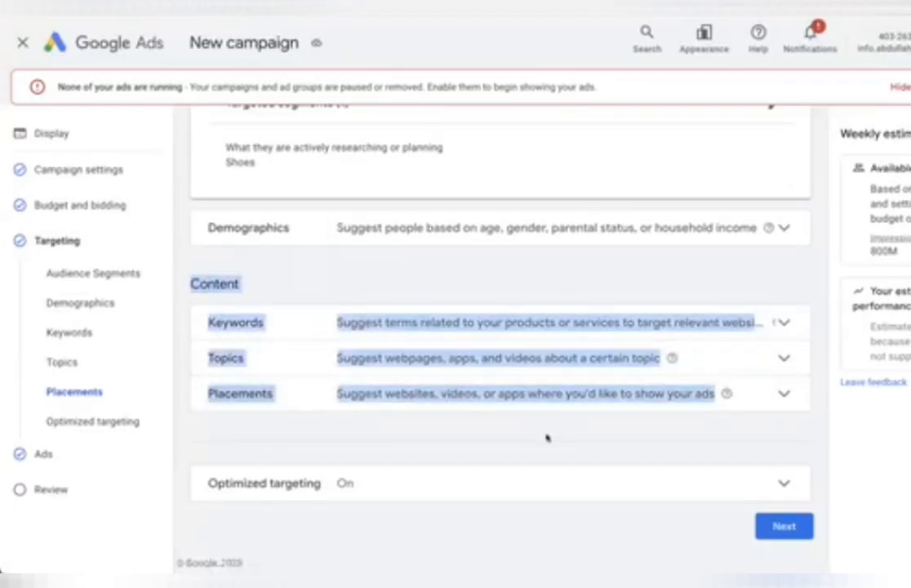
left_click(260, 249)
scroll(258, 245, "up", 3)
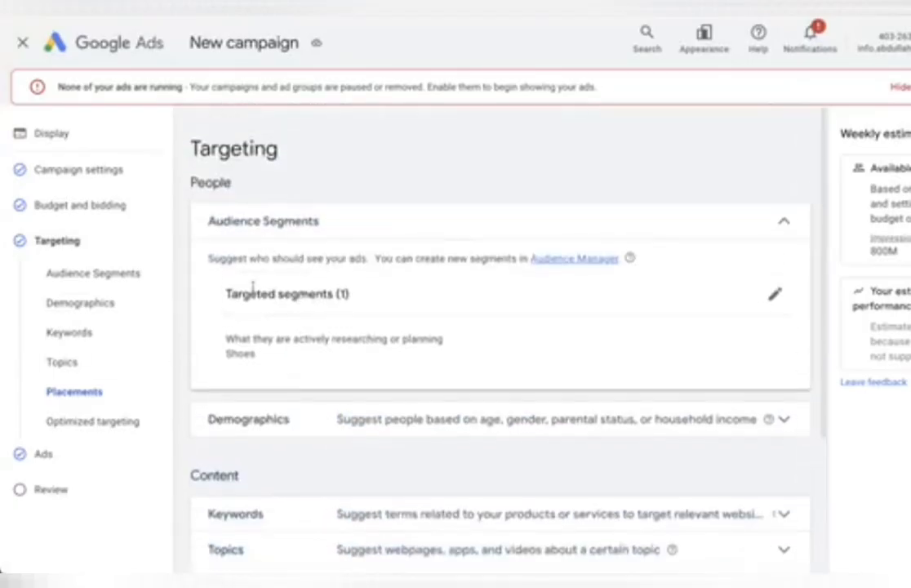
left_click(783, 223)
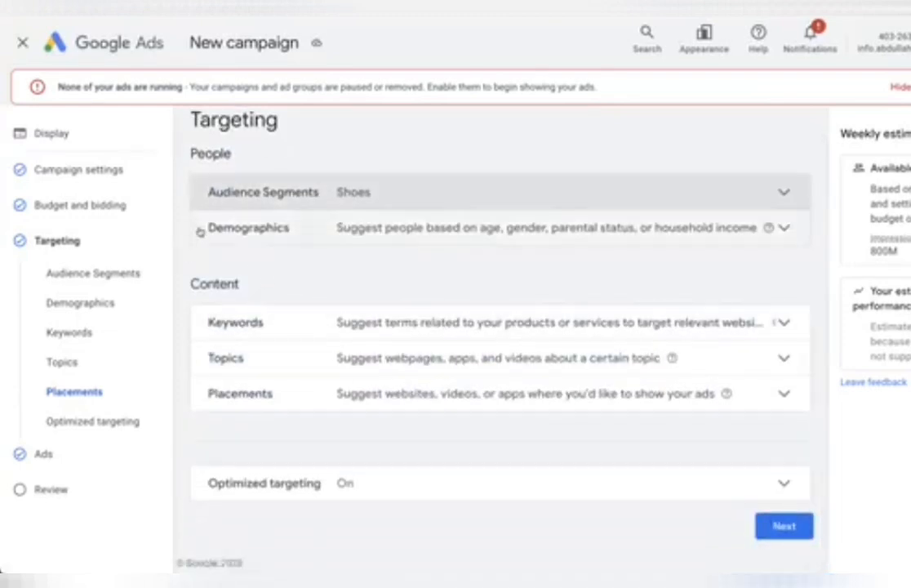
left_click(206, 232)
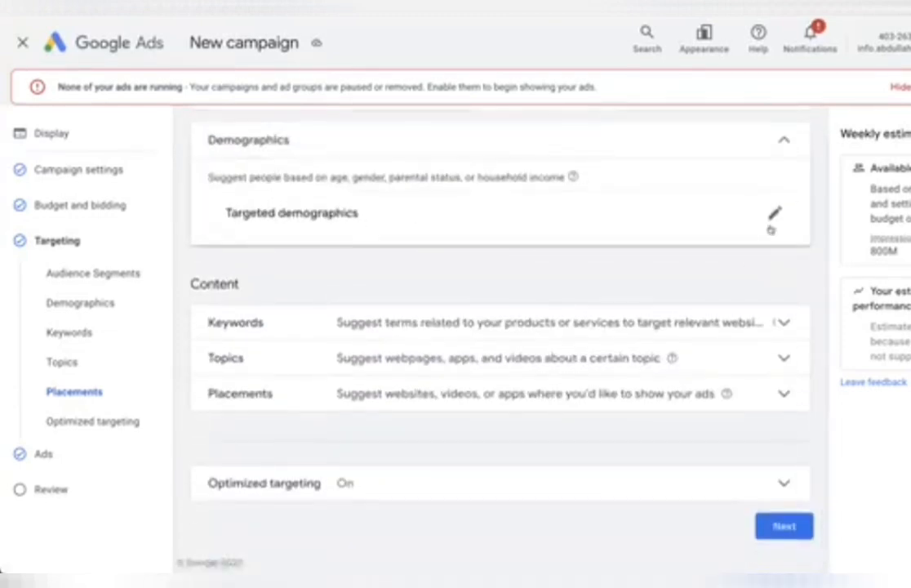
left_click(773, 214)
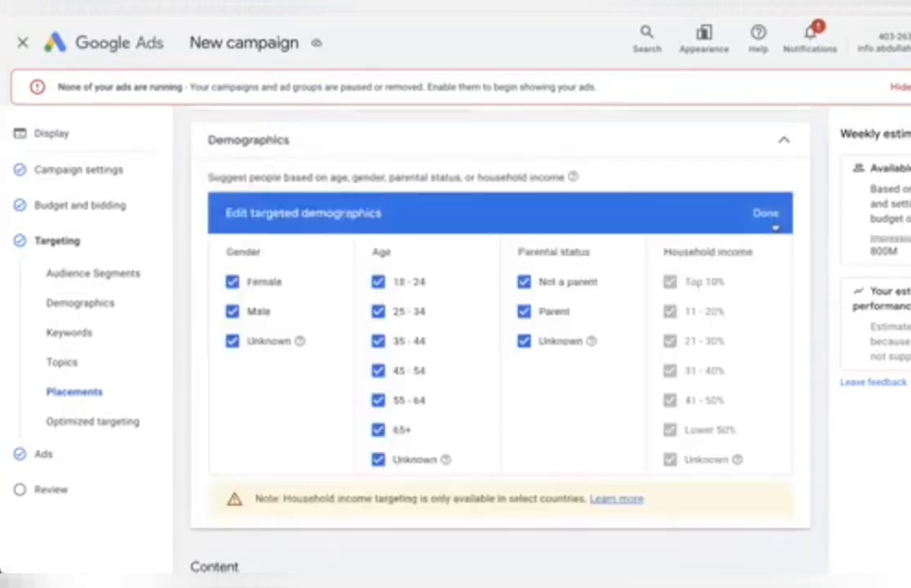
left_click(768, 142)
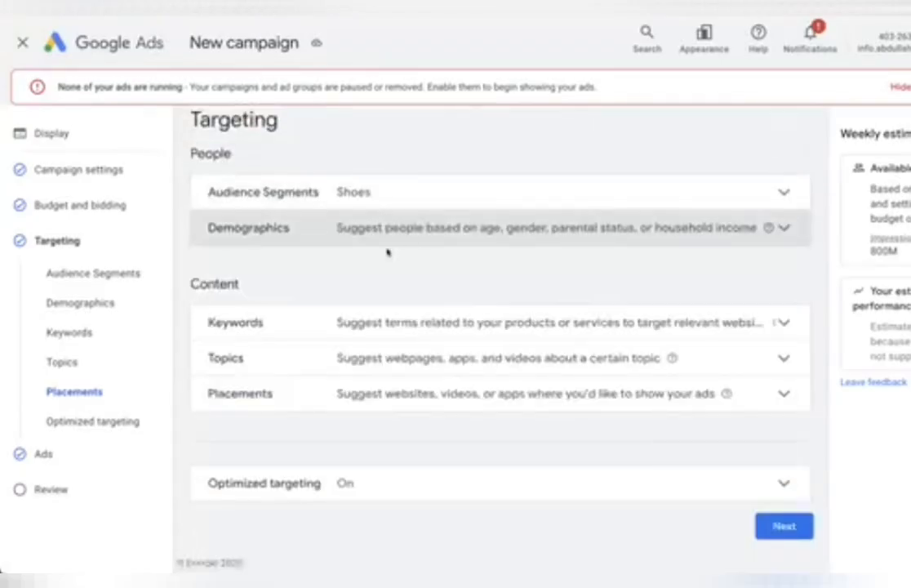
- Review the targeted audience segments once more and collapse their section again
scroll(388, 252, "up", 1)
left_click(266, 216)
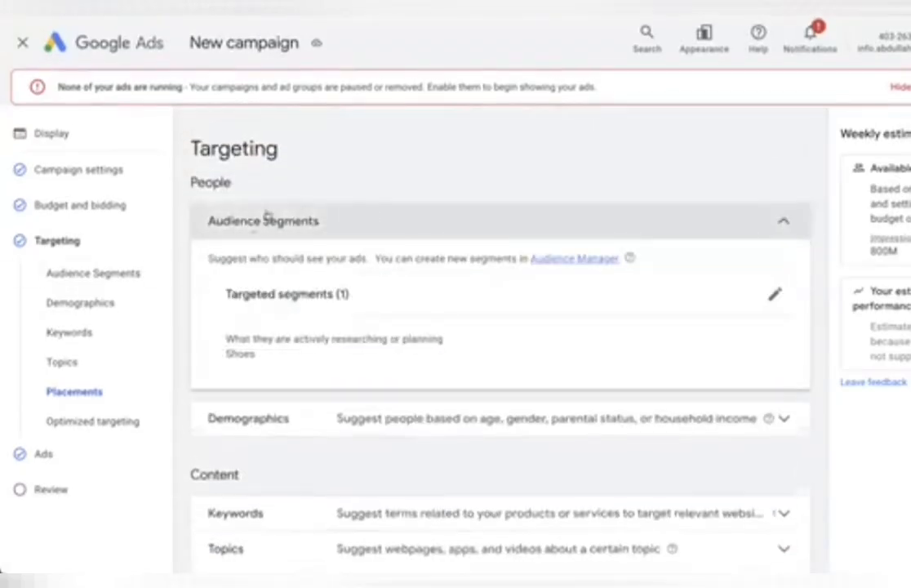
left_click(765, 223)
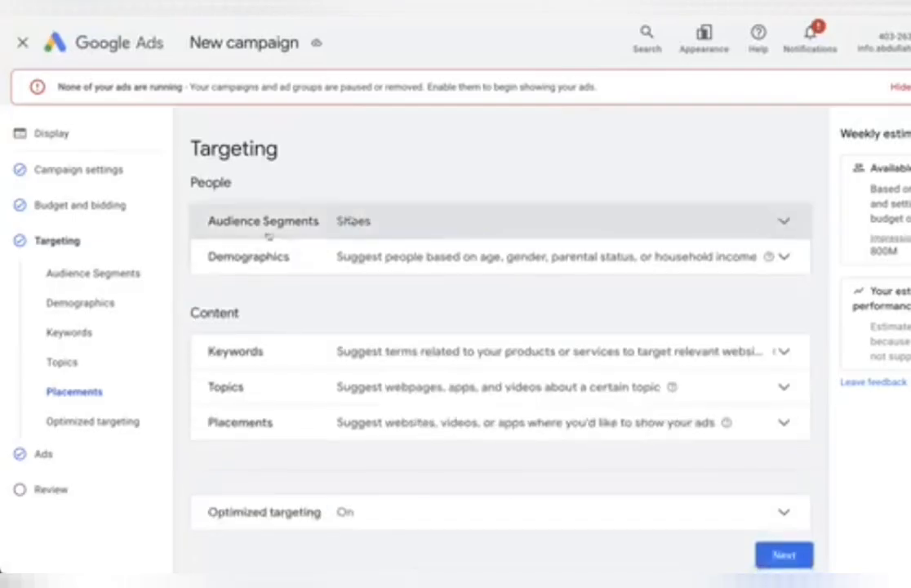
scroll(302, 218, "down", 1)
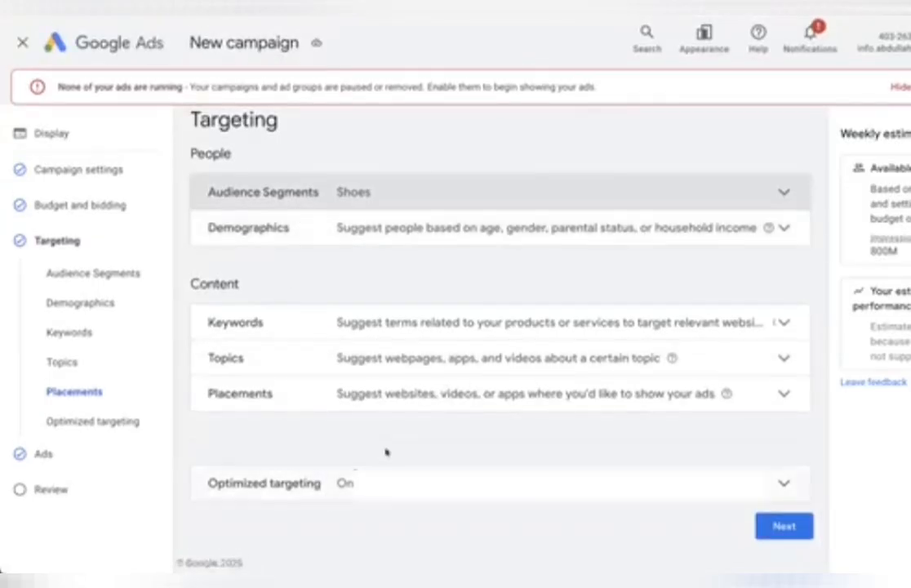
- Open the optimized targeting settings and switch optimized targeting off and back on
left_click(314, 483)
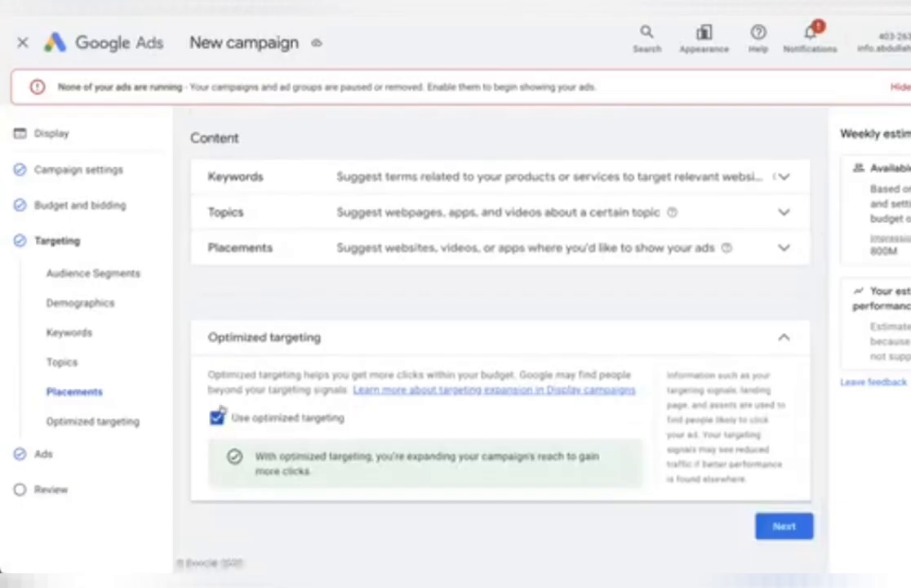
left_click(216, 421)
left_click(210, 428)
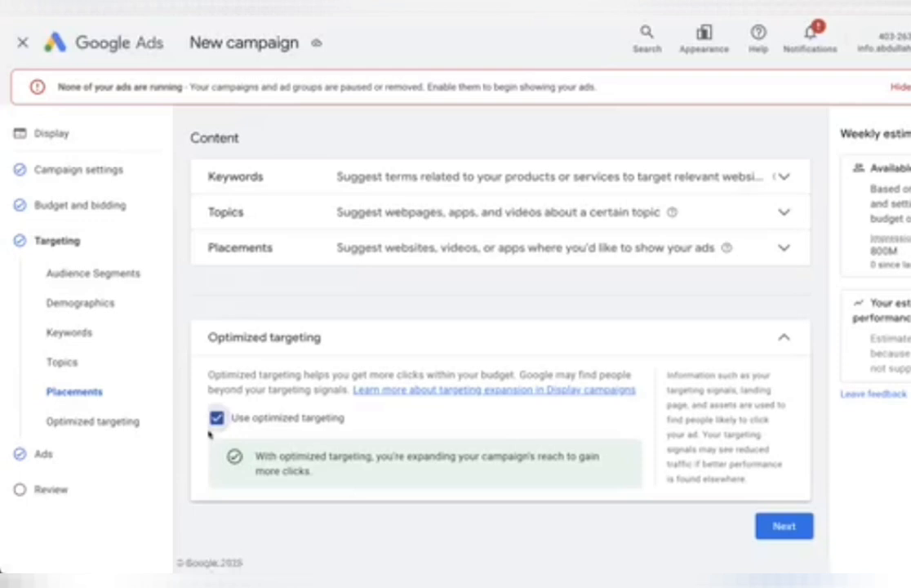
- Review the People and Content targeting sections together and collapse the Optimized targeting section
scroll(211, 433, "up", 4)
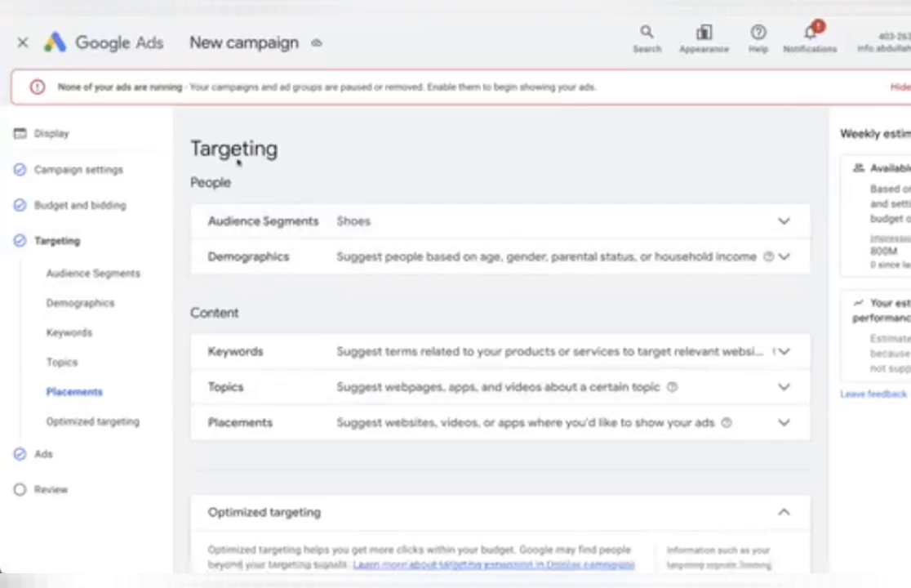
left_click_drag(169, 120, 608, 399)
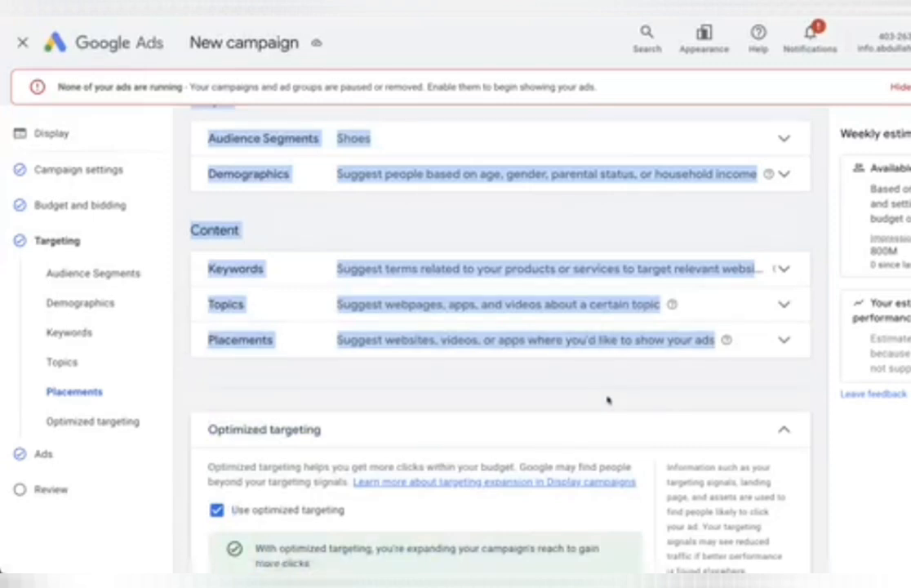
left_click(609, 399)
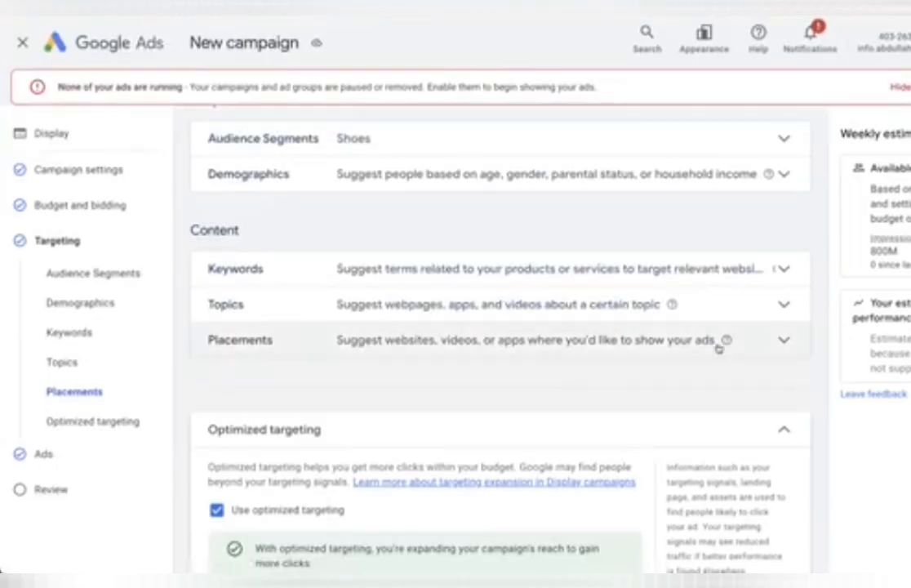
scroll(718, 350, "down", 2)
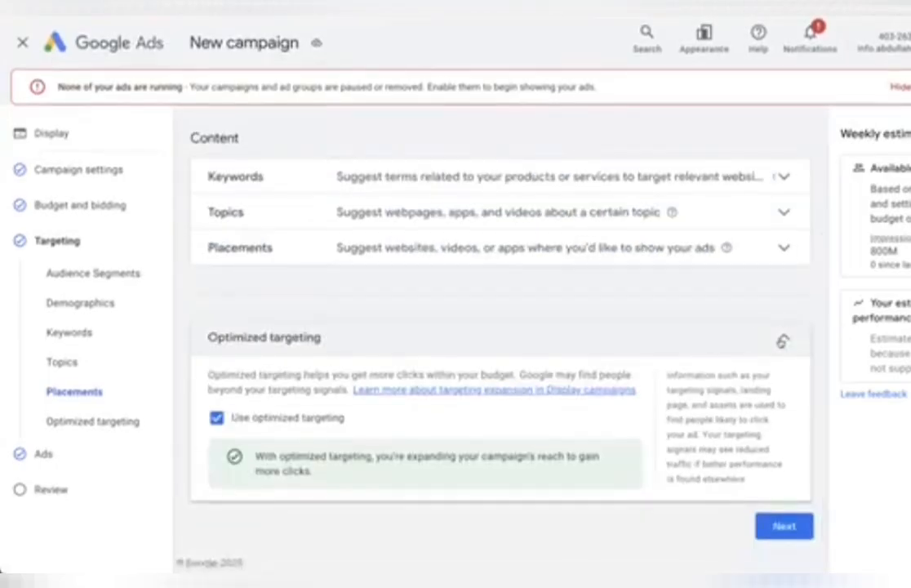
left_click(782, 338)
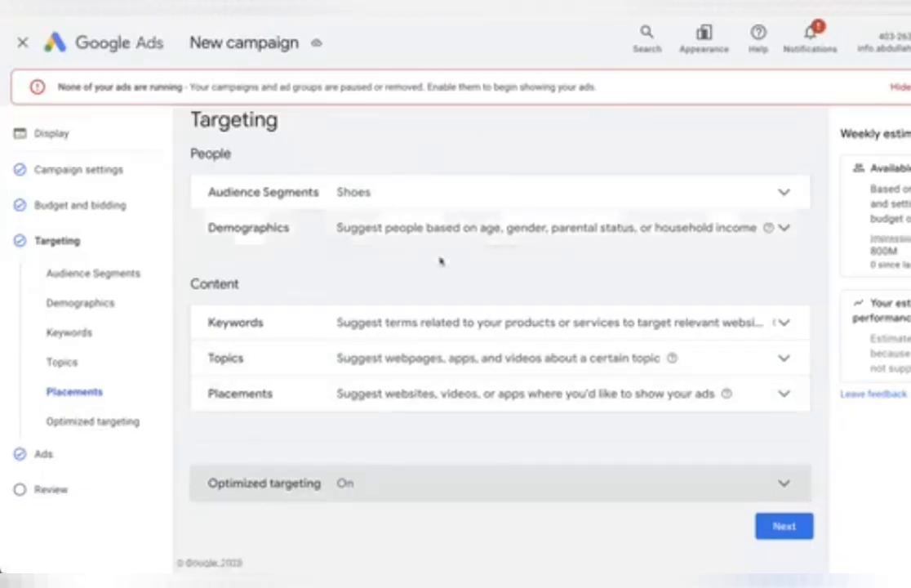
- Add Home Cleaning Services, Shoppers and Household Cleaning Supplies to the targeted audience segments and save the selection
scroll(481, 195, "up", 1)
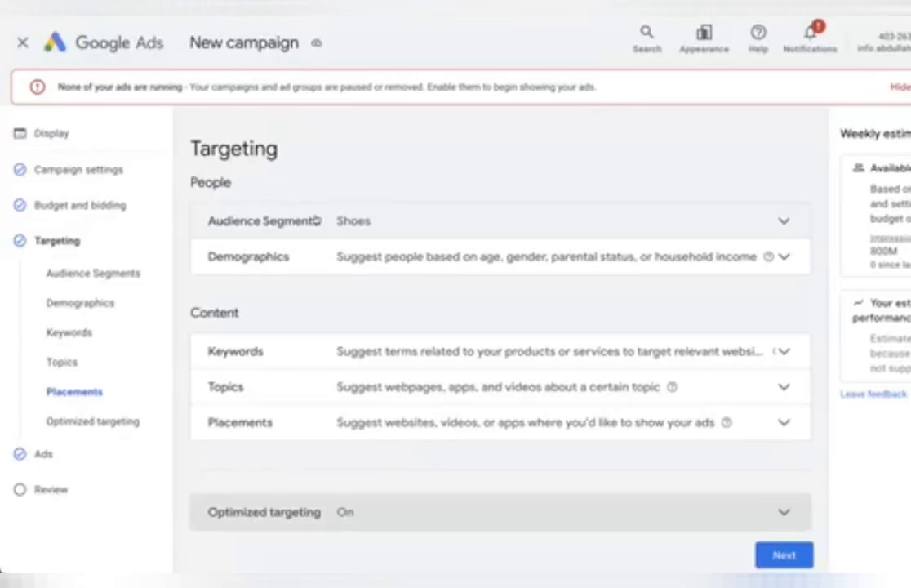
left_click(335, 218)
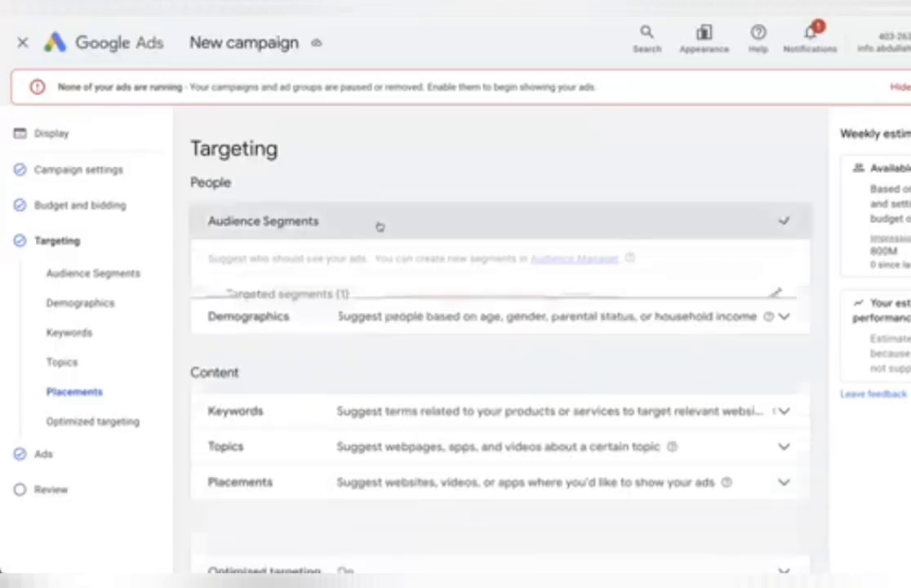
left_click(393, 214)
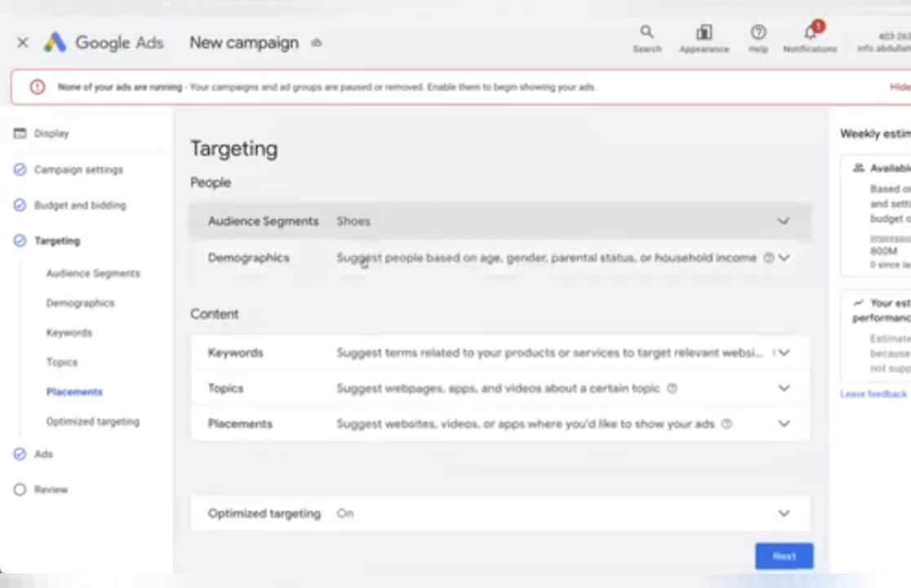
left_click(384, 217)
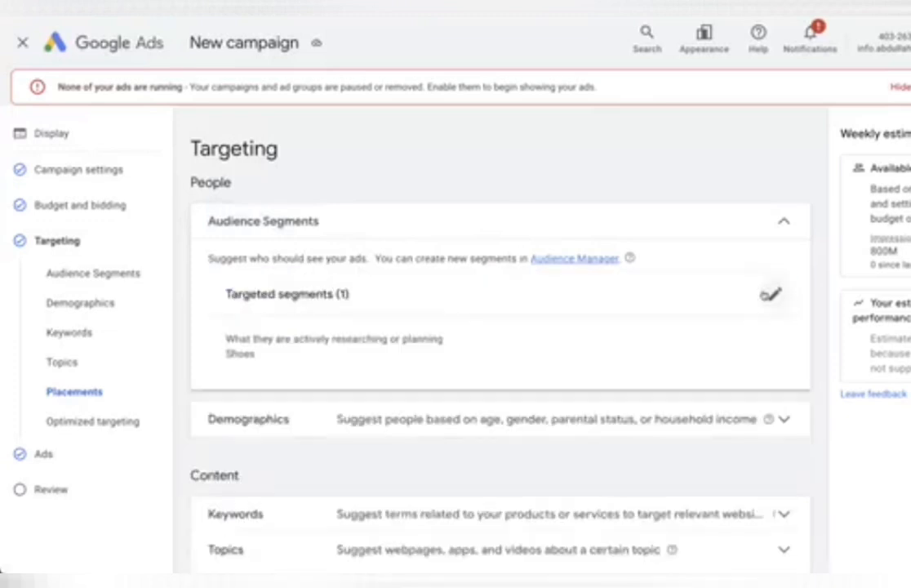
left_click(771, 294)
scroll(269, 380, "down", 5)
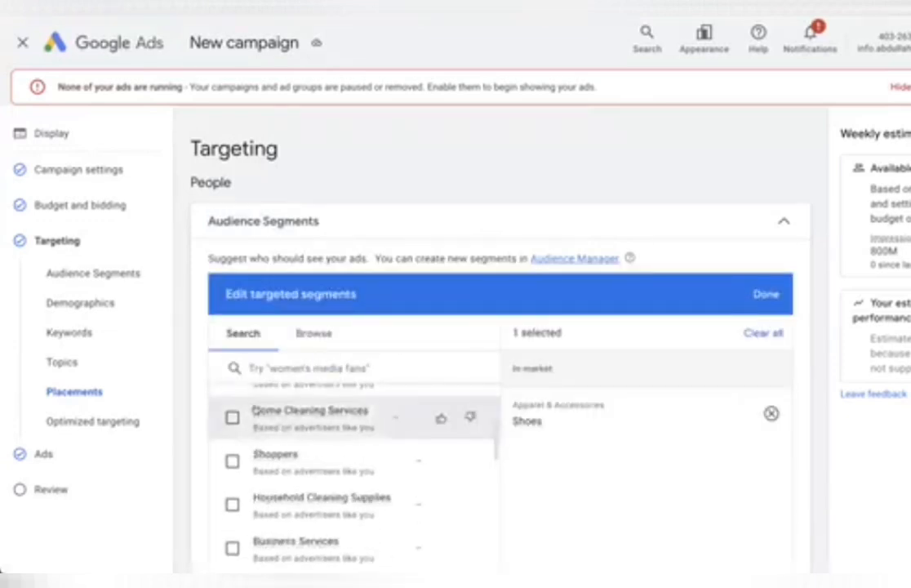
left_click(231, 417)
left_click(232, 461)
left_click(232, 461)
left_click(232, 461)
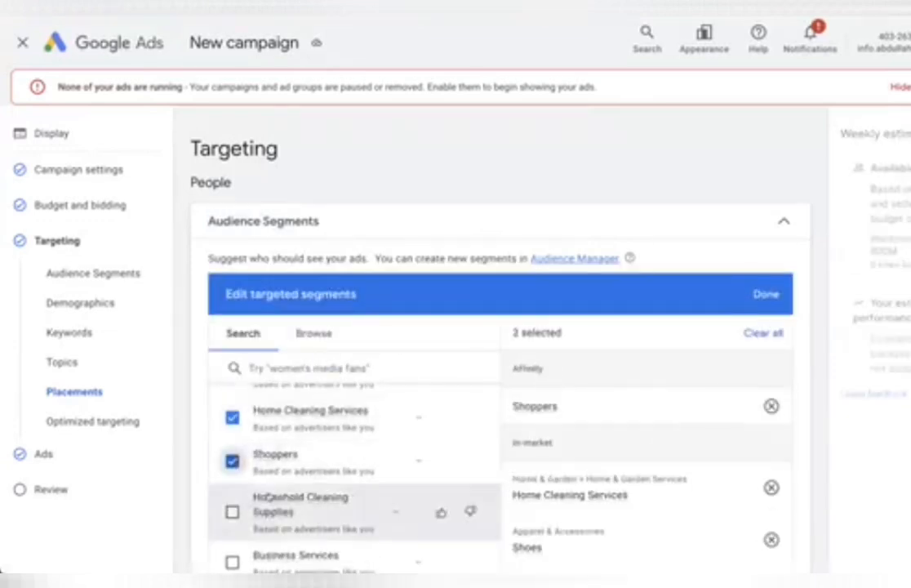
left_click(232, 504)
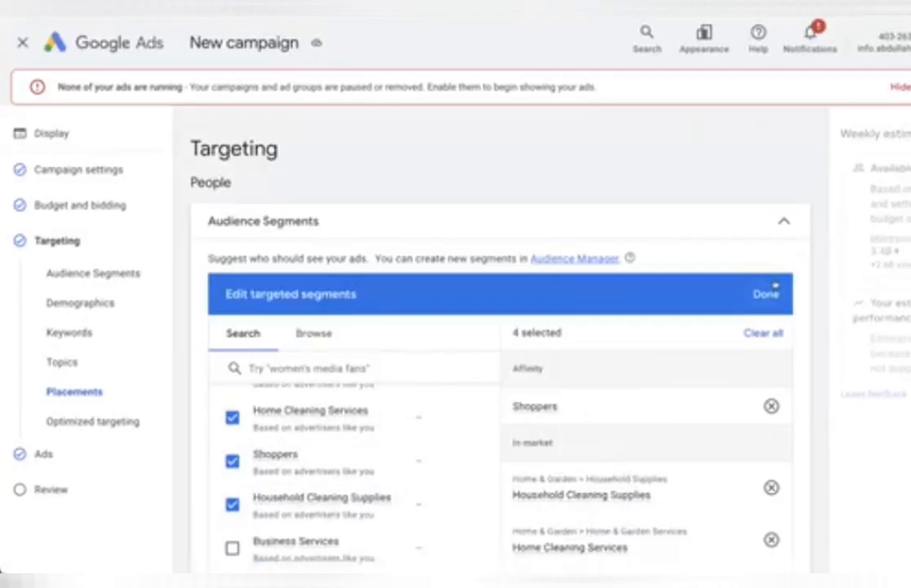
left_click(768, 294)
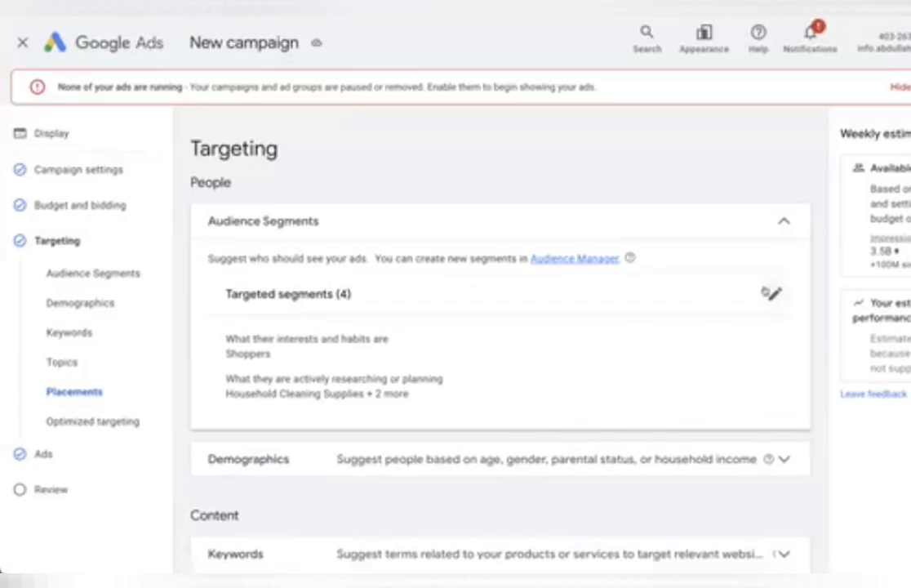
- Replace all targeted audience segments with only Shoes, save the selection and collapse the Audience Segments section
left_click(774, 294)
scroll(420, 395, "up", 5)
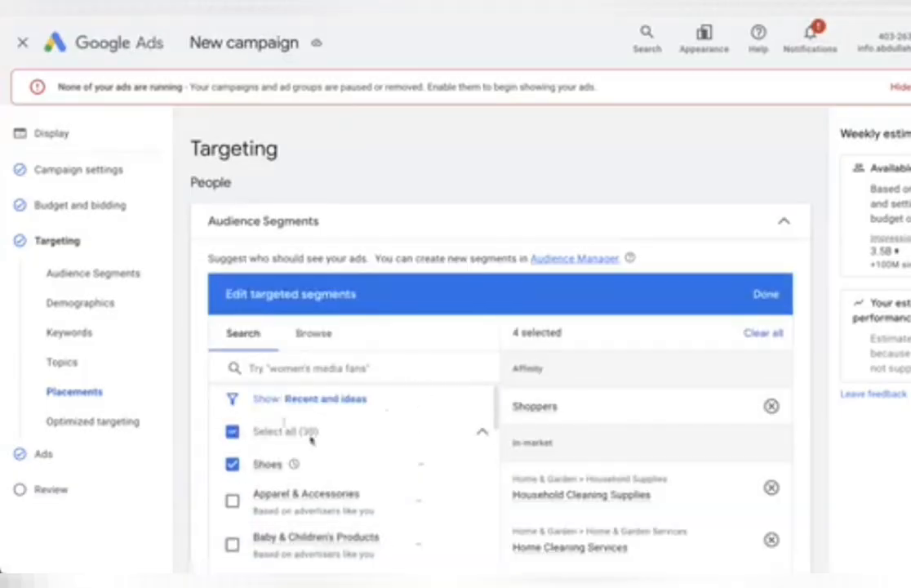
left_click(764, 332)
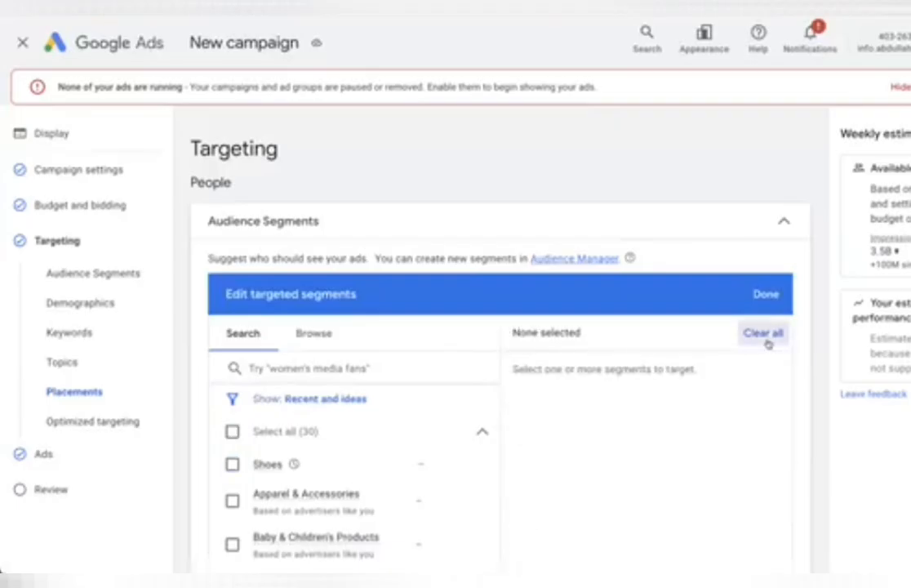
scroll(237, 464, "down", 2)
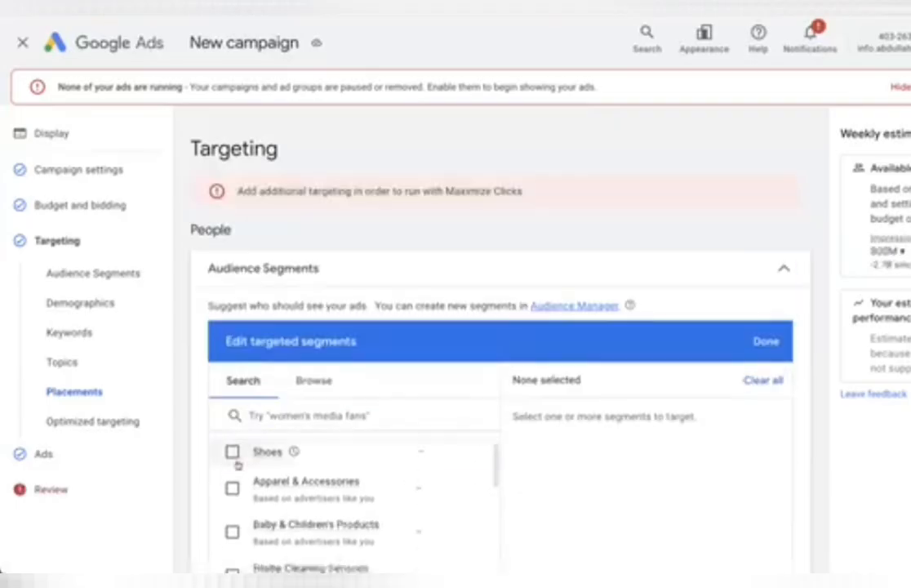
left_click(232, 454)
left_click(763, 294)
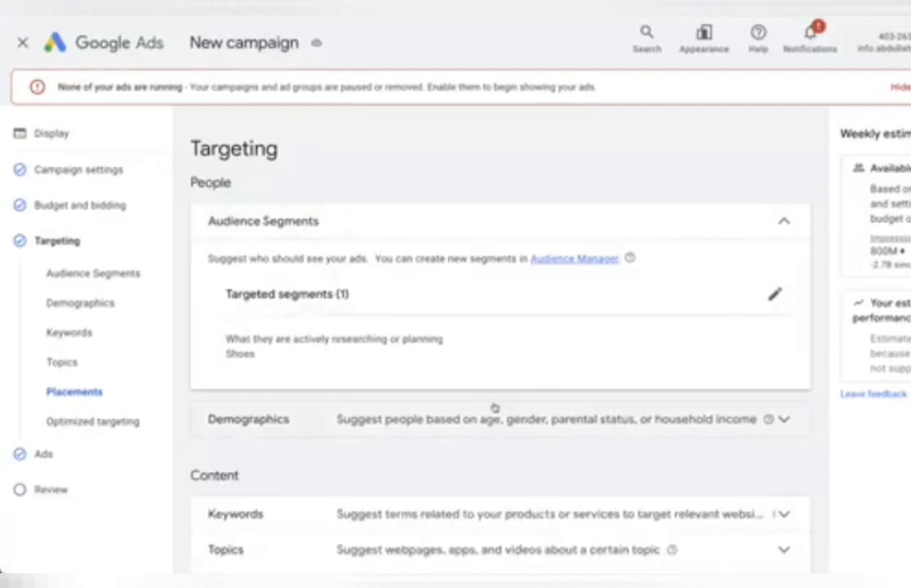
scroll(481, 408, "down", 2)
scroll(387, 273, "up", 1)
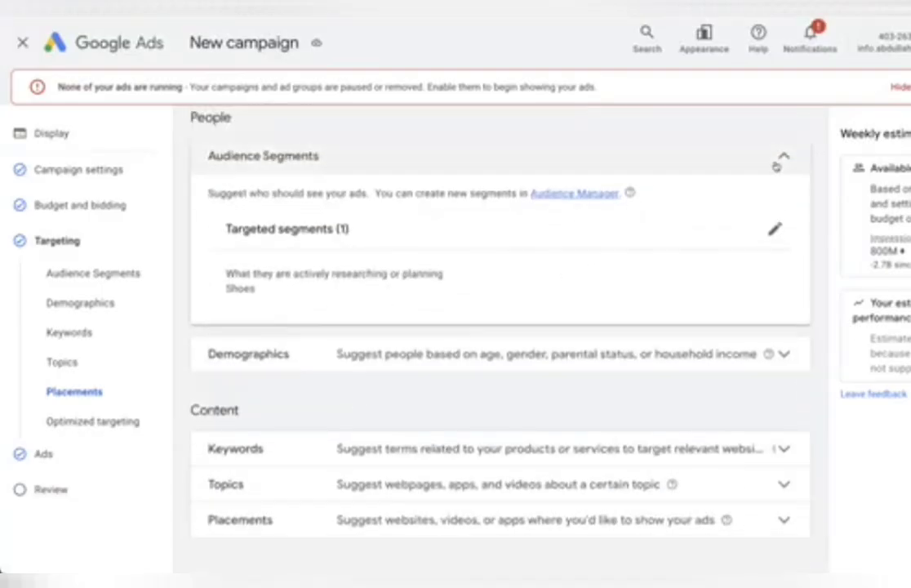
left_click(780, 160)
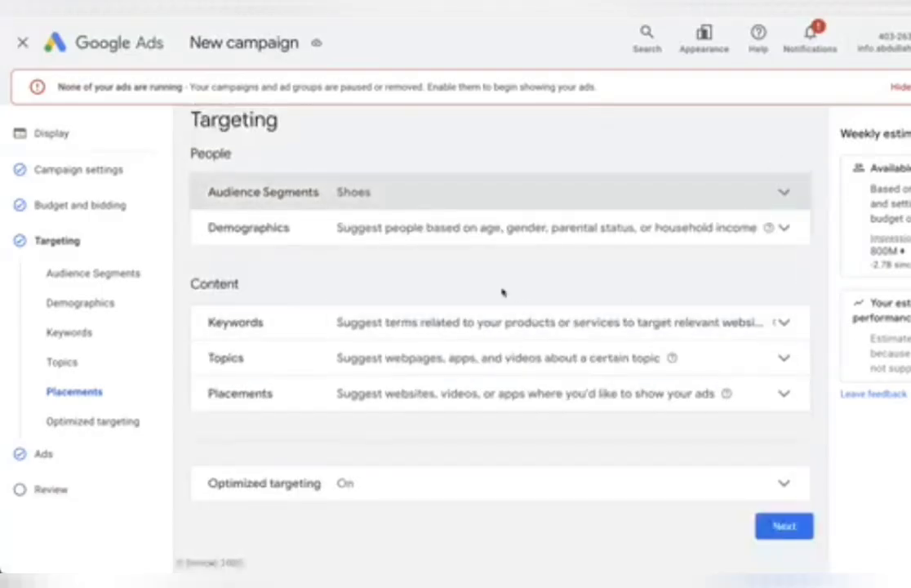
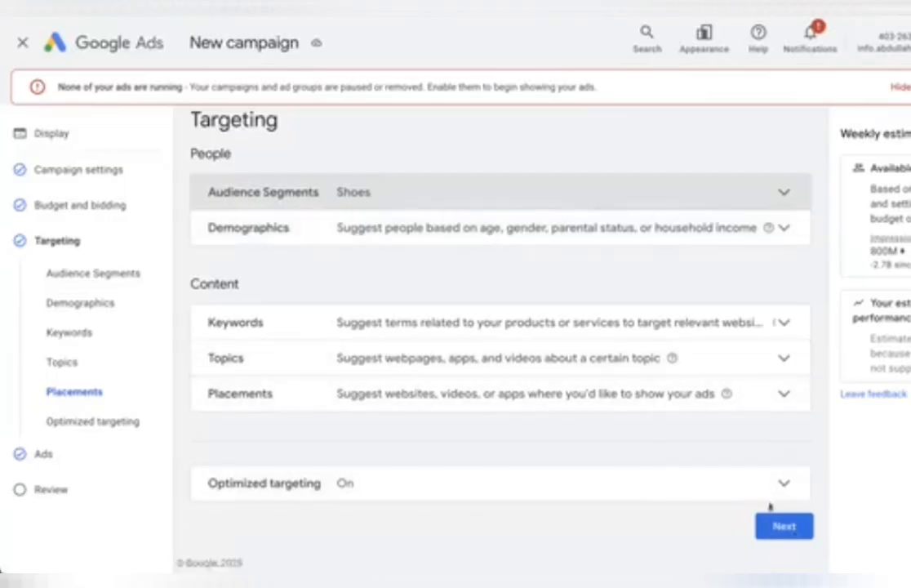
- Continue from targeting to ad creation and open the blank ad for editing at its final URL
left_click(784, 527)
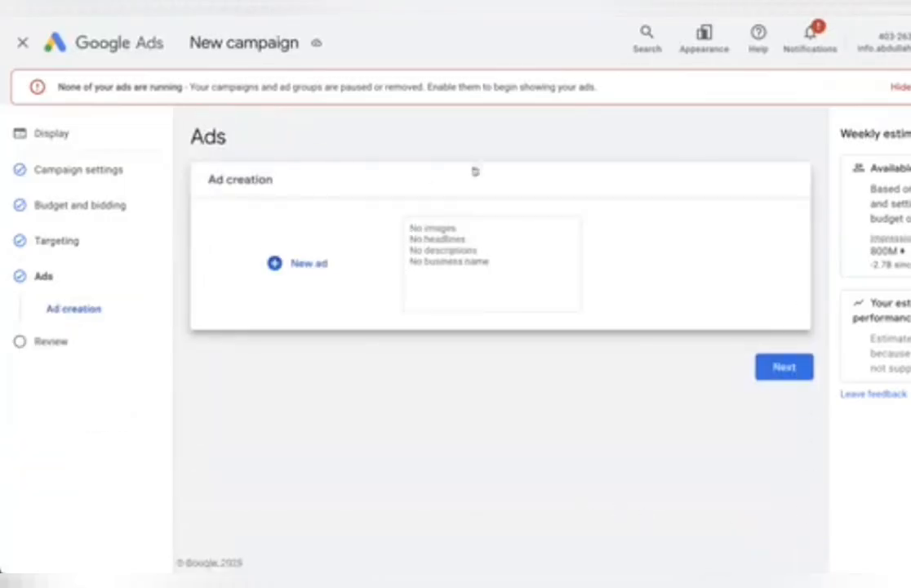
mouse_move(495, 236)
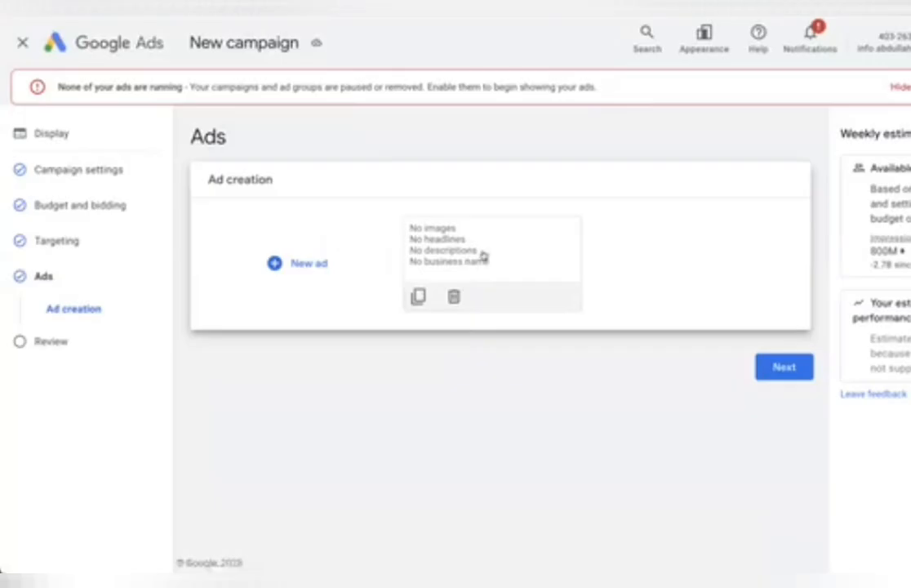
left_click(467, 232)
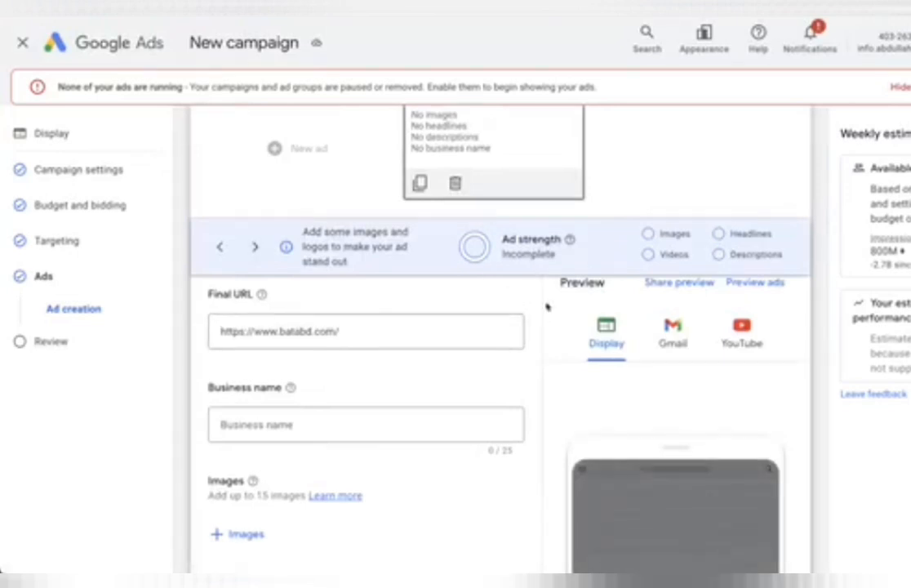
left_click(273, 321)
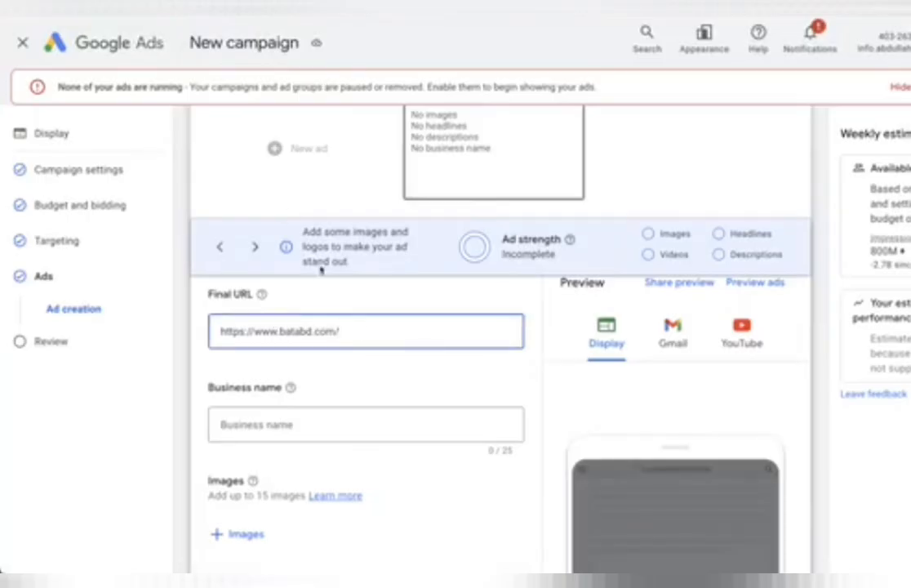
- Enter Bata as the ad's business name
scroll(361, 271, "up", 1)
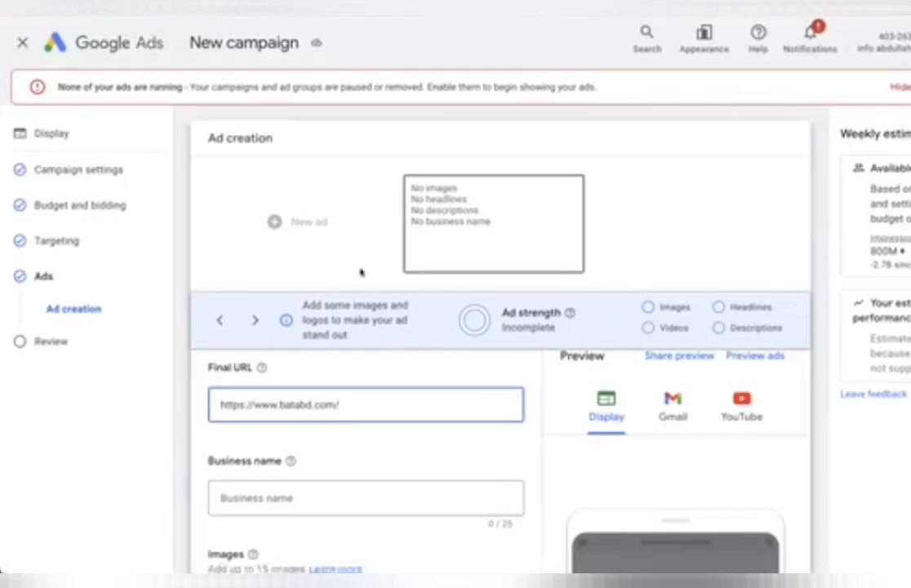
scroll(343, 294, "down", 2)
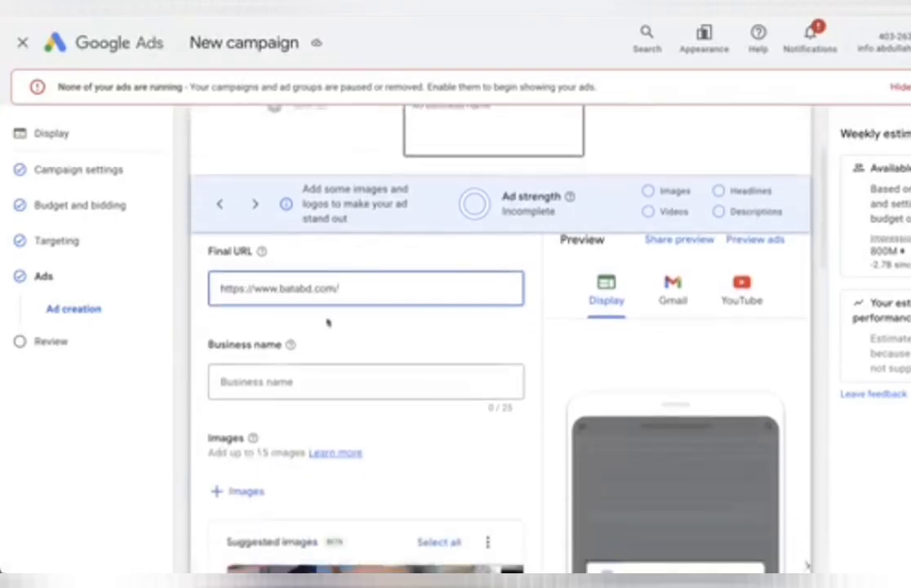
left_click(281, 372)
type("BAta")
key("BackSpace")
key("BackSpace")
key("BackSpace")
type("ata")
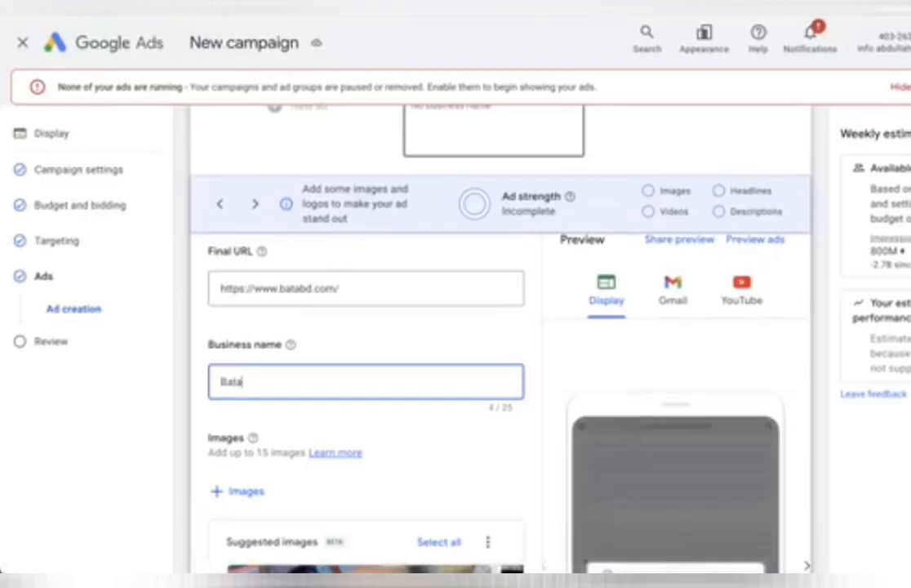
left_click(560, 352)
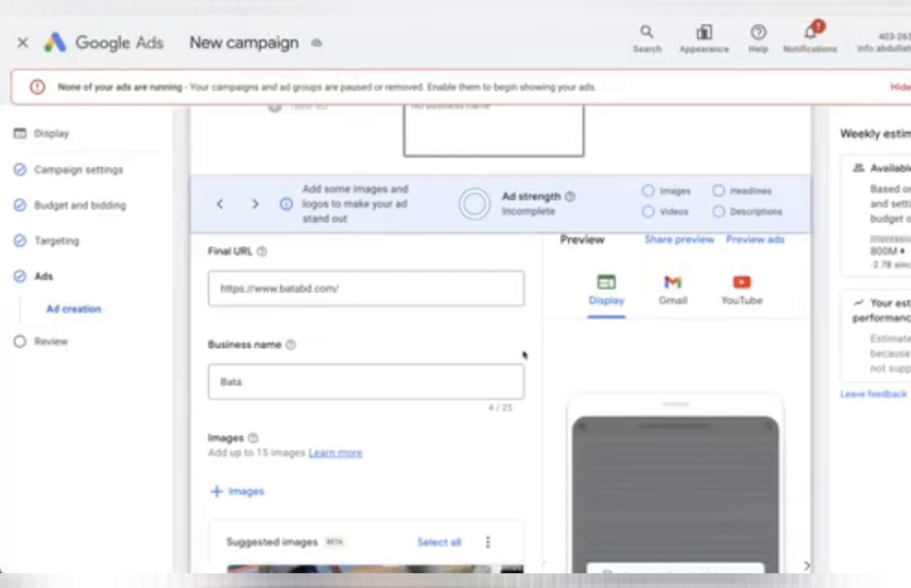
- Review the ad's image limit and suggested images, and open the image picker
scroll(523, 356, "up", 1)
scroll(523, 356, "down", 2)
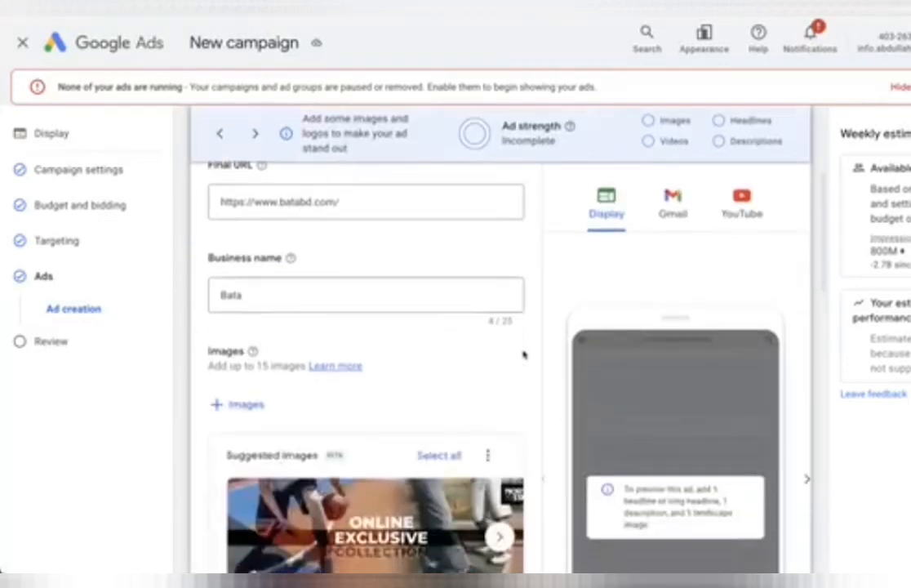
scroll(337, 374, "down", 1)
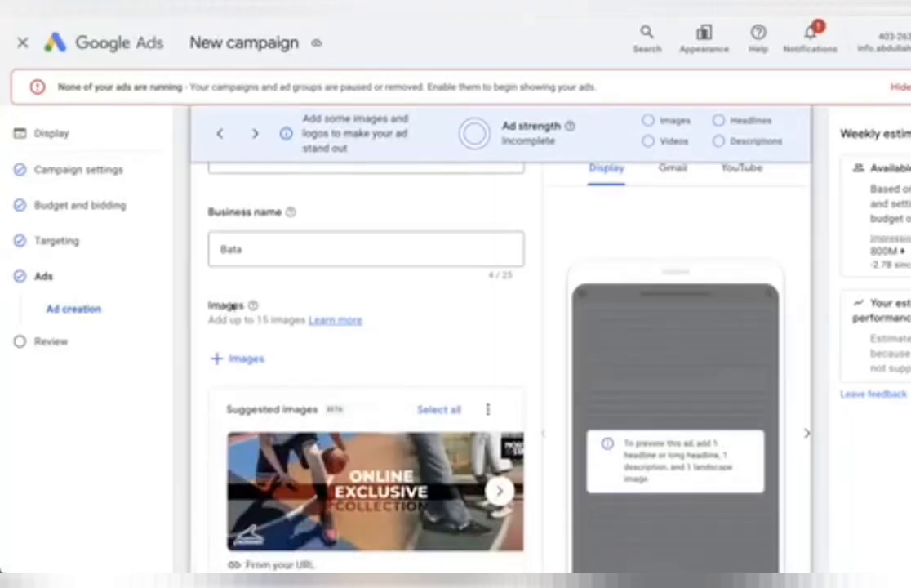
left_click_drag(209, 320, 297, 320)
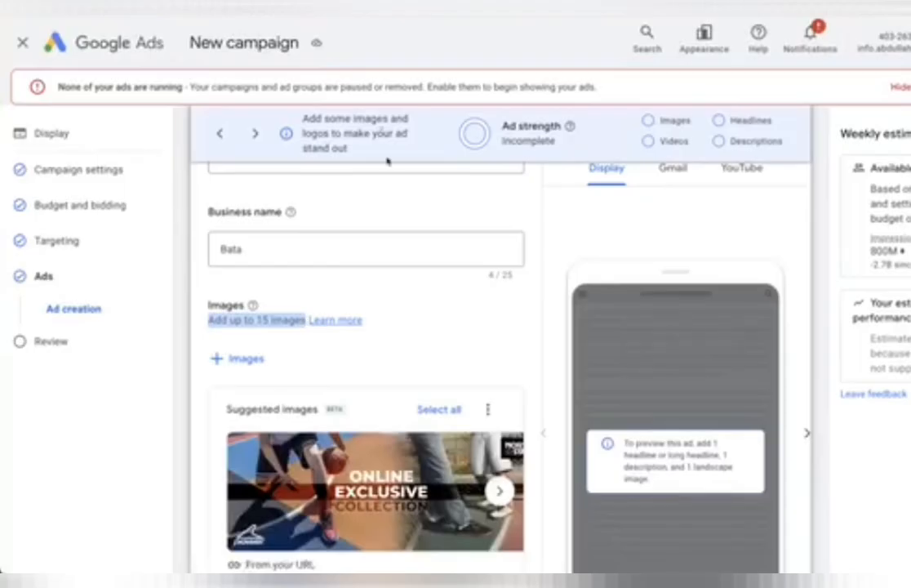
scroll(388, 161, "down", 3)
scroll(388, 161, "up", 1)
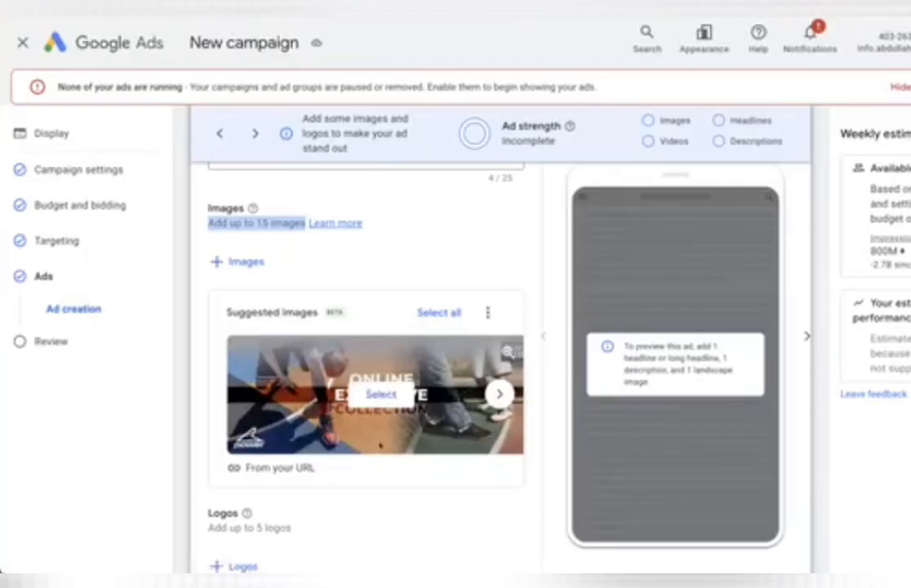
left_click(244, 262)
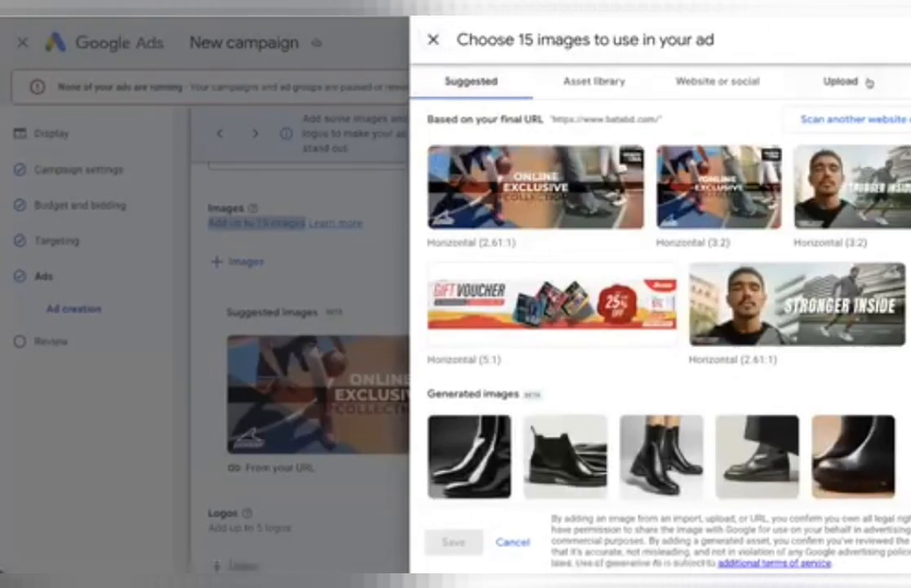
- Compare the website-or-social and upload image sources, and check the address in the website scan field
left_click(892, 120)
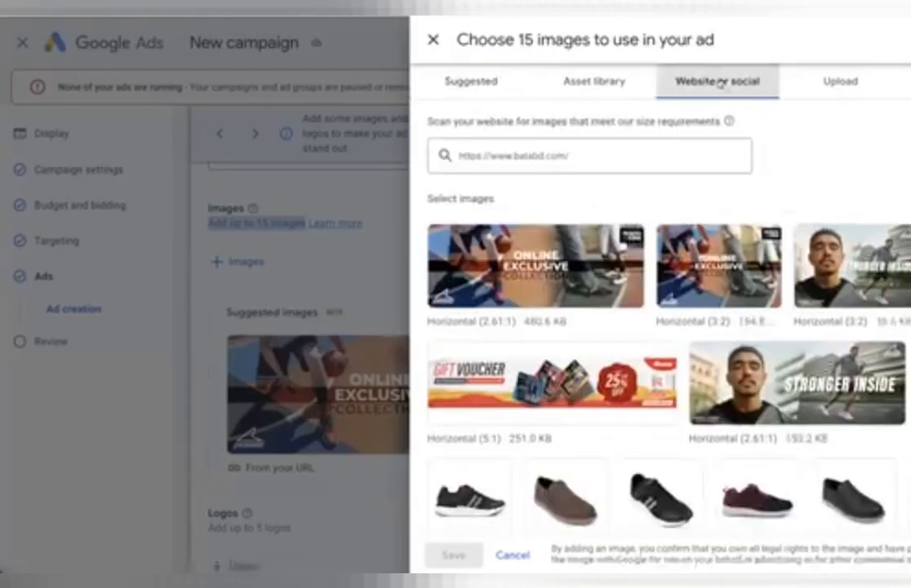
left_click(833, 80)
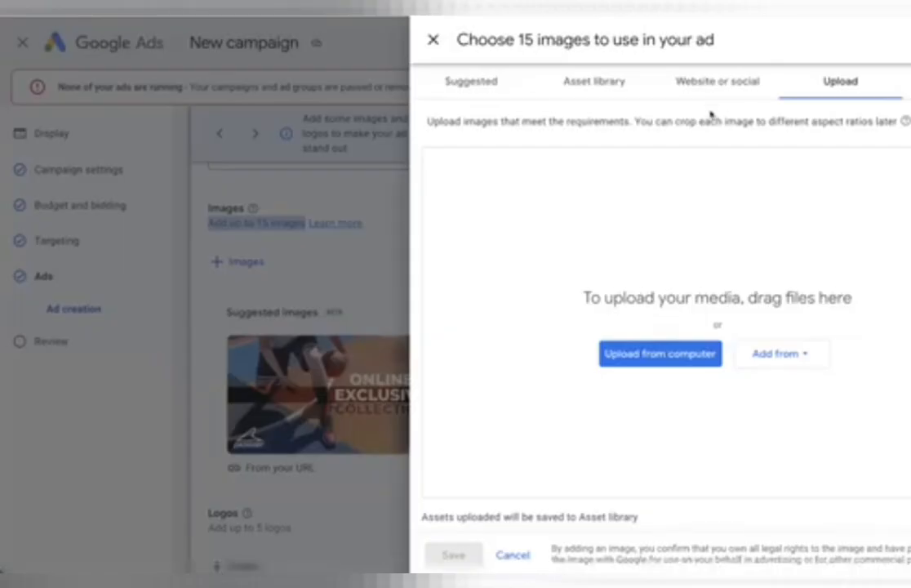
left_click(701, 80)
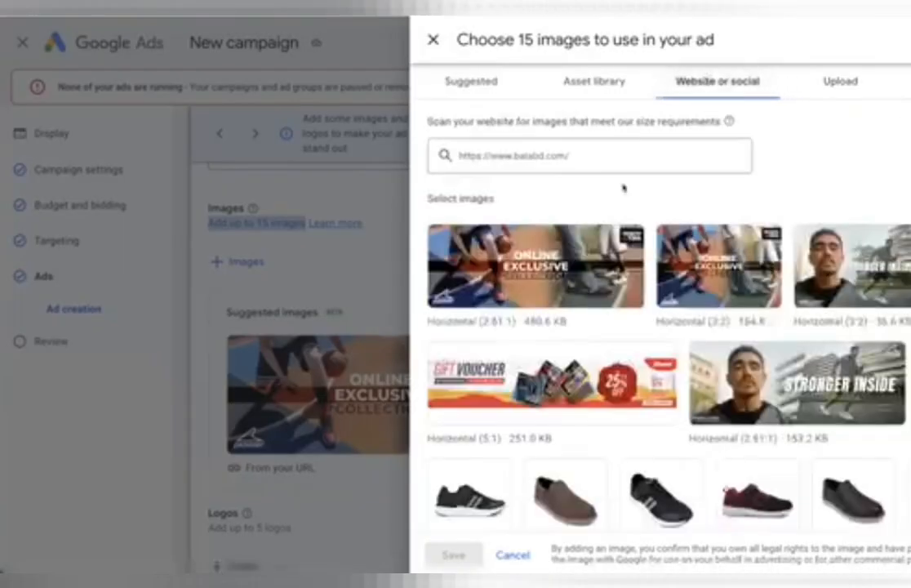
left_click(564, 152)
triple_click(564, 152)
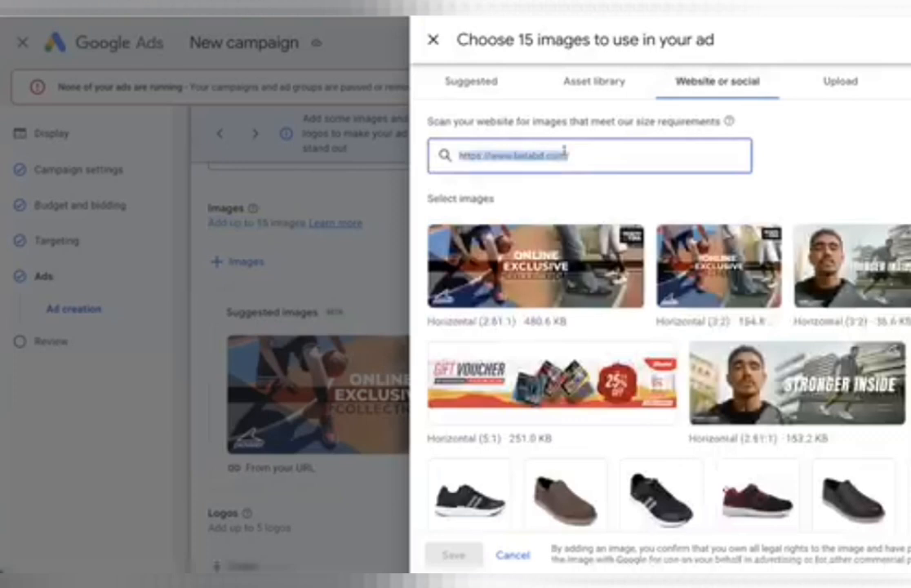
left_click(565, 152)
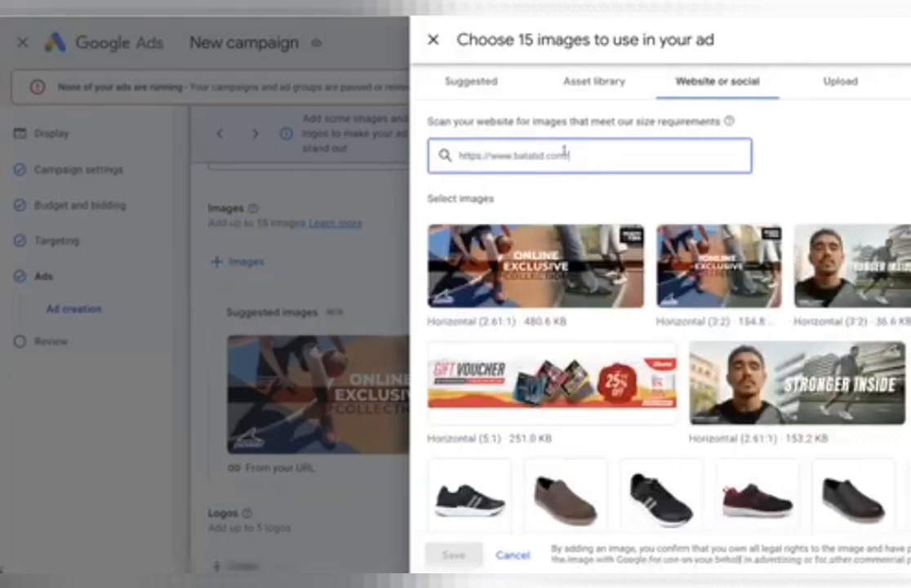
left_click(704, 85)
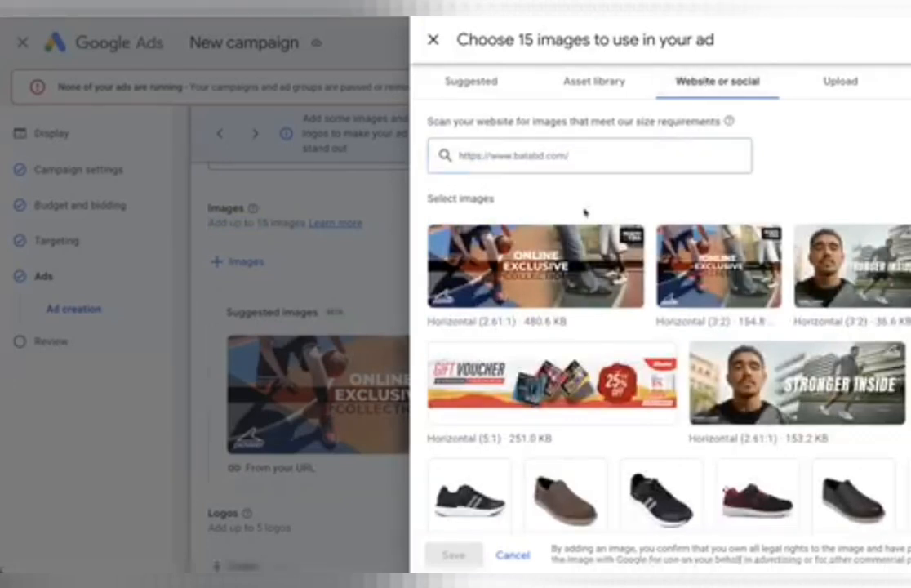
left_click(583, 145)
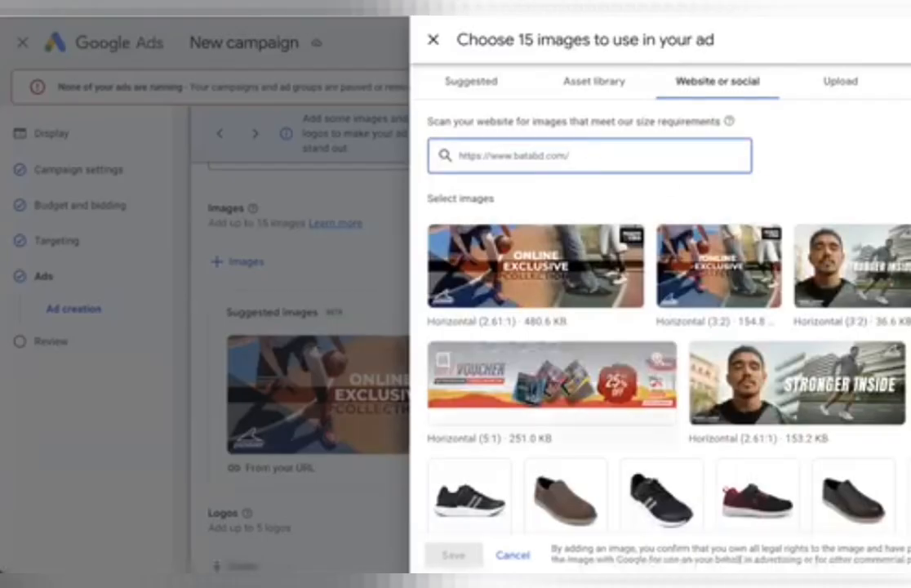
scroll(653, 376, "down", 10)
scroll(653, 375, "up", 5)
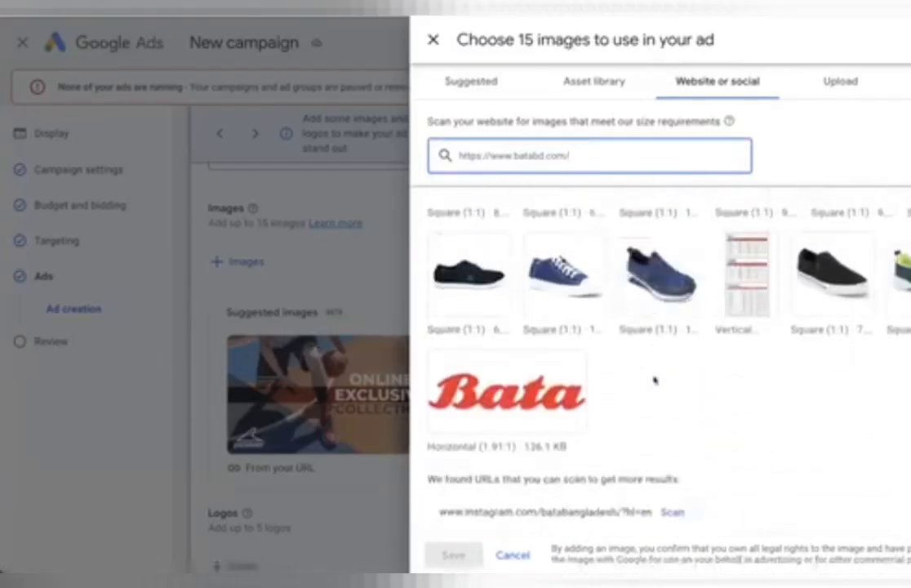
scroll(763, 294, "up", 1)
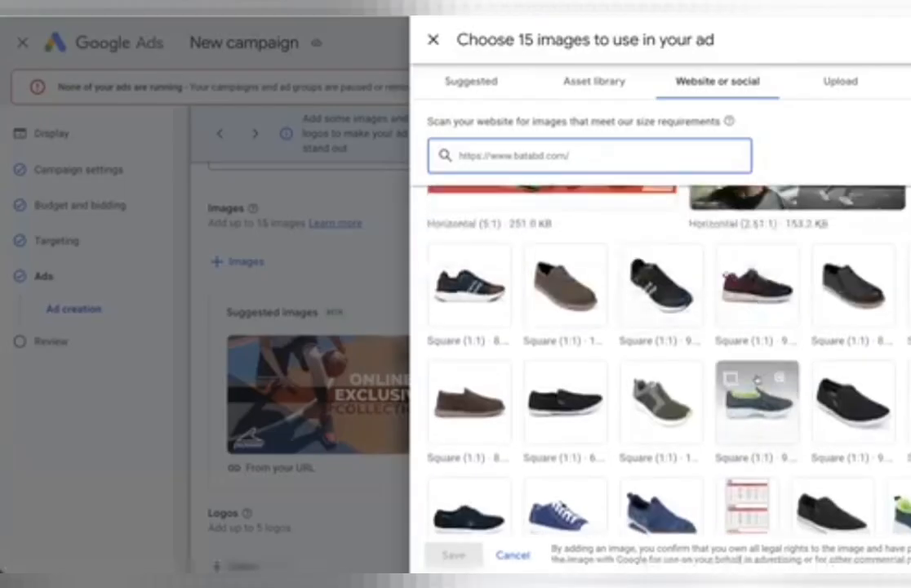
scroll(758, 379, "down", 5)
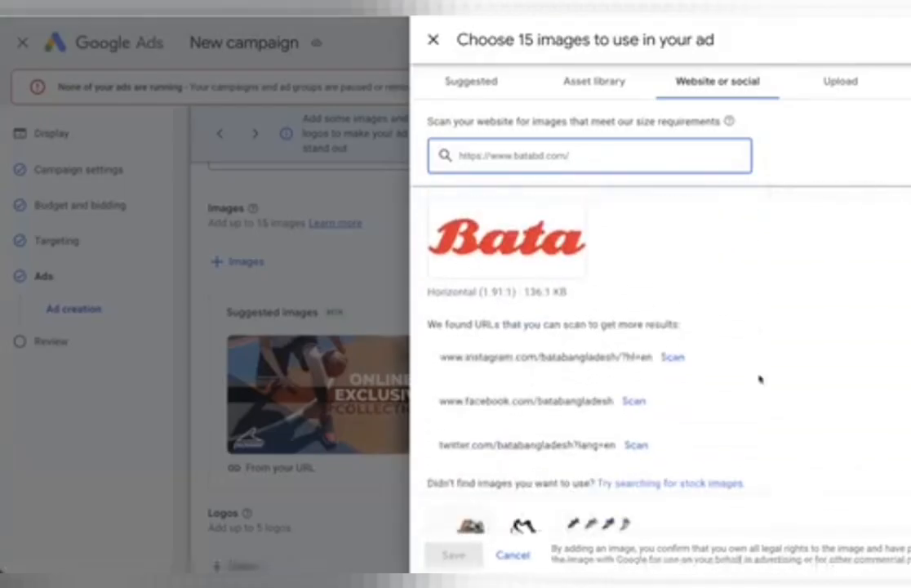
scroll(759, 380, "up", 1)
scroll(535, 365, "down", 2)
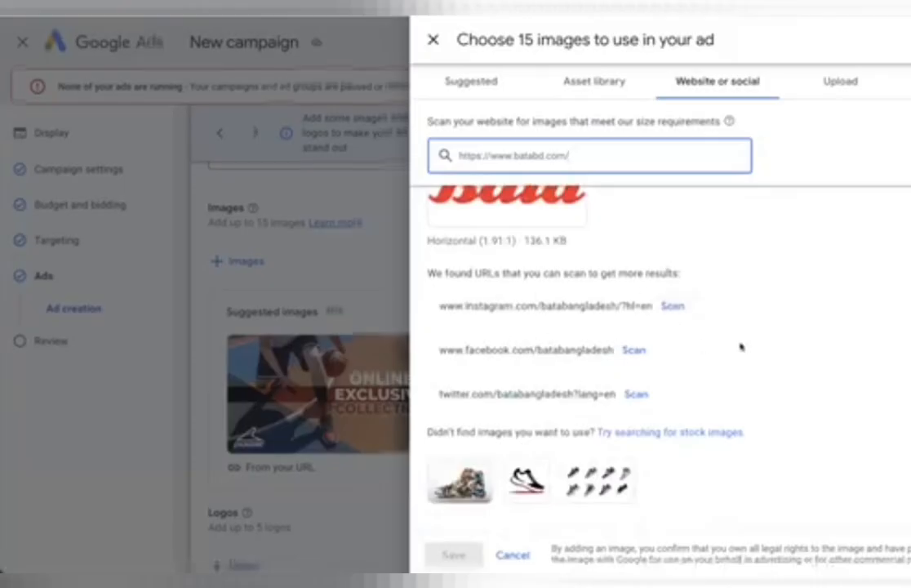
left_click(635, 349)
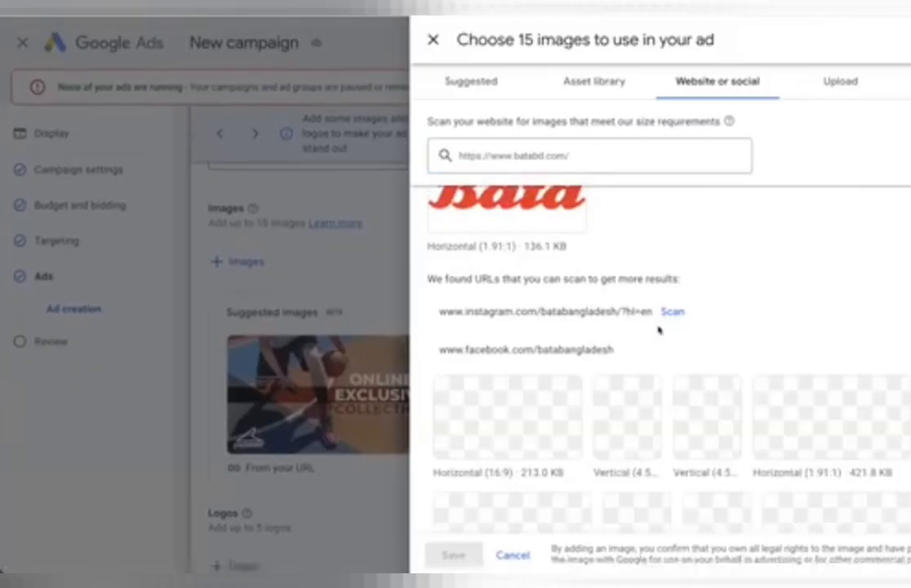
scroll(654, 367, "down", 4)
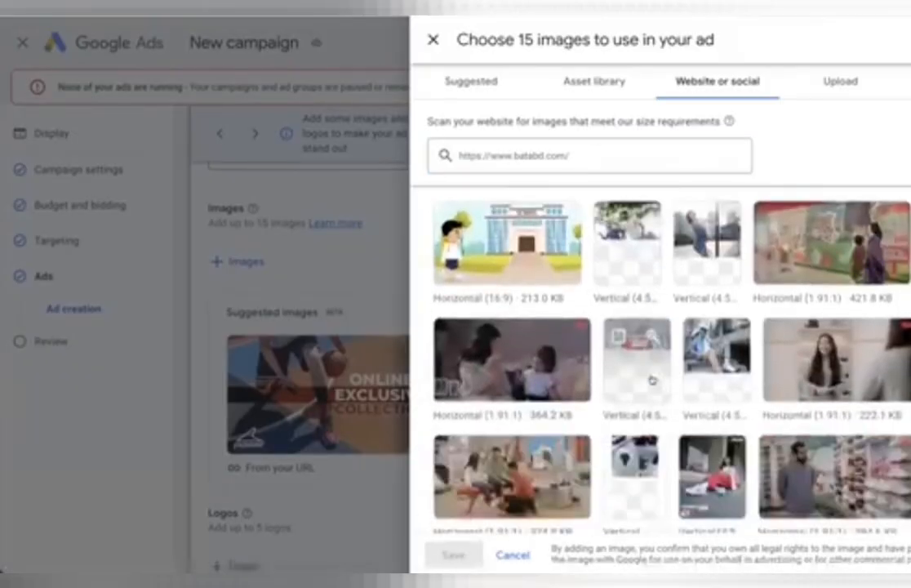
scroll(651, 380, "up", 6)
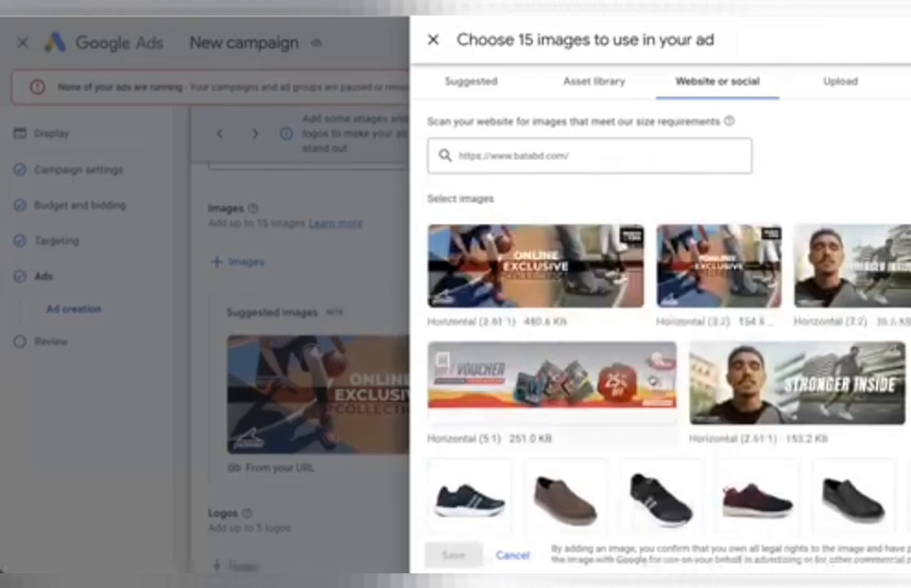
scroll(657, 378, "down", 10)
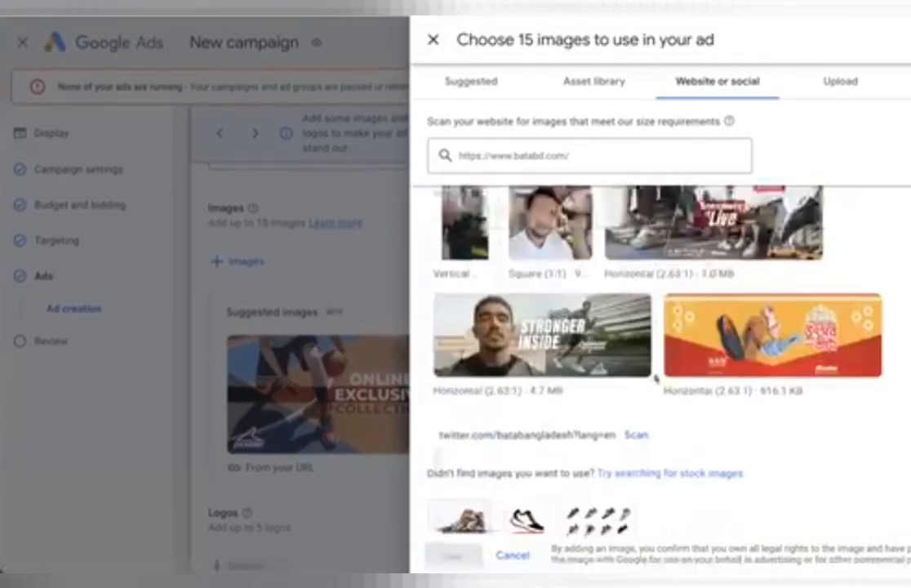
- Select the 2.61:1 Online Exclusive Collection, Gift Voucher and 2.61:1 Stronger Inside banners from the website images for the ad
scroll(656, 378, "up", 10)
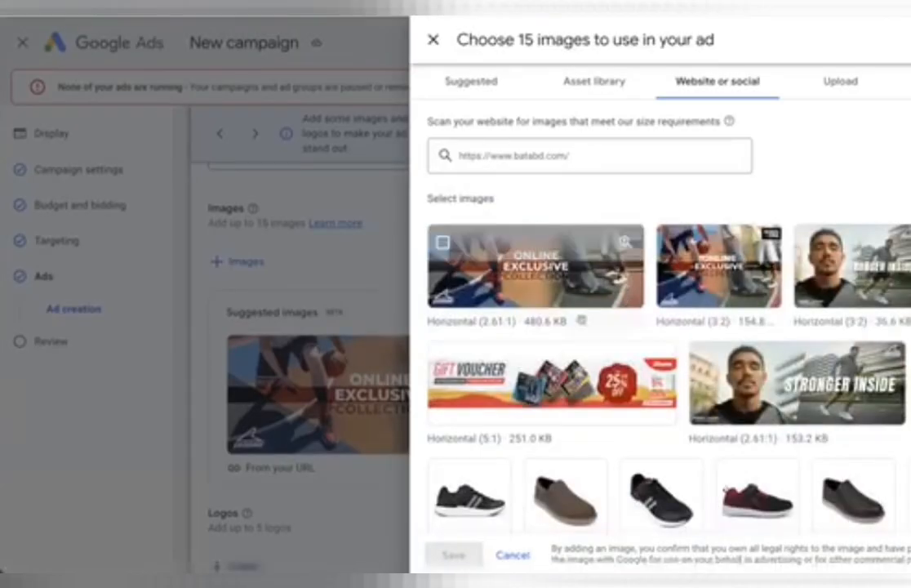
left_click(462, 222)
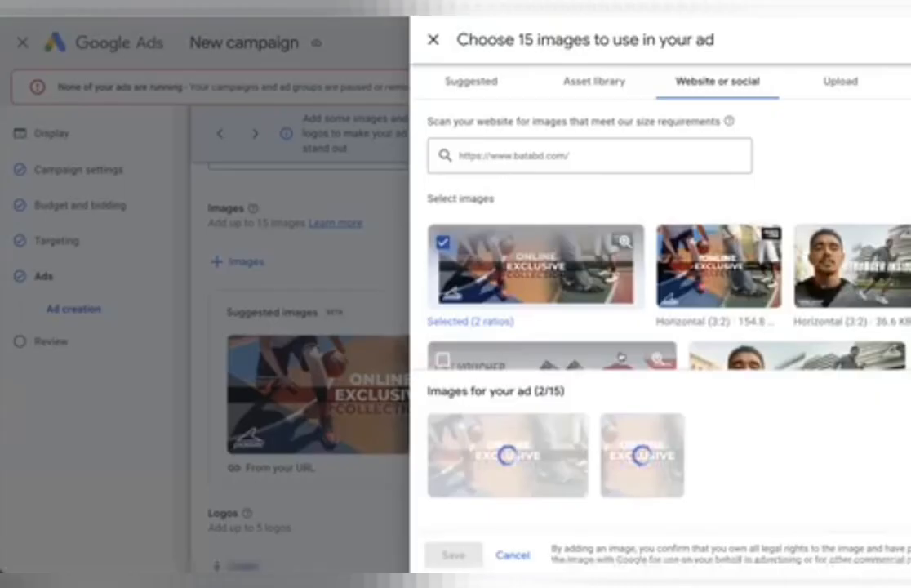
scroll(620, 357, "down", 2)
scroll(620, 356, "up", 2)
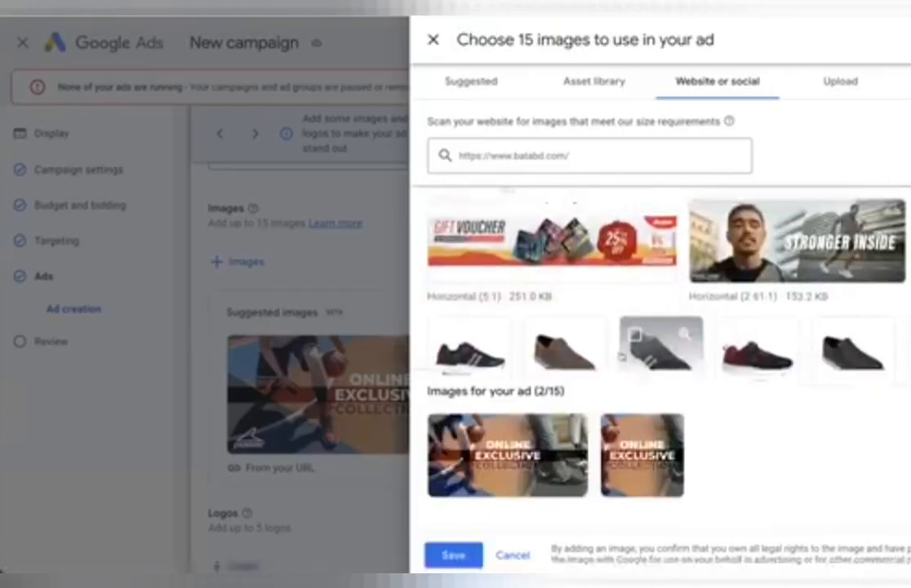
left_click(430, 278)
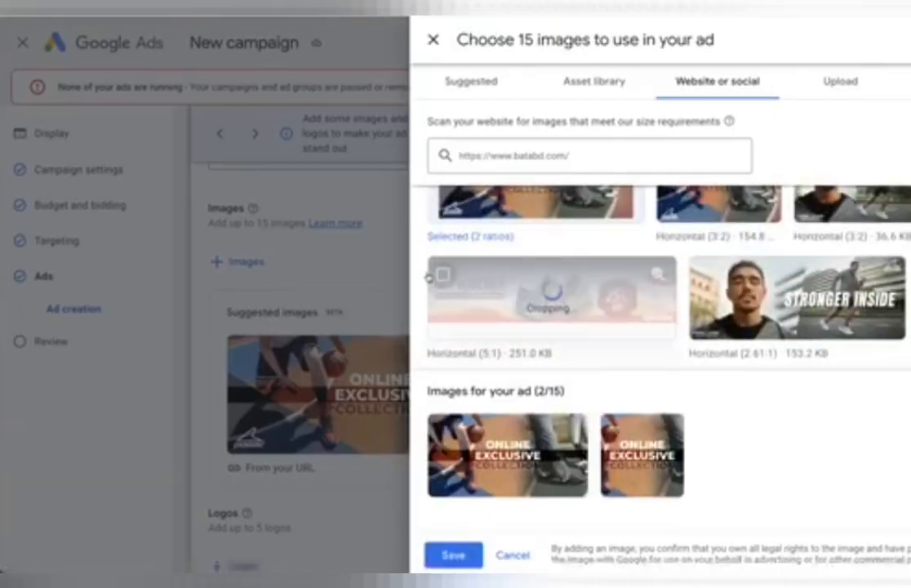
left_click(723, 274)
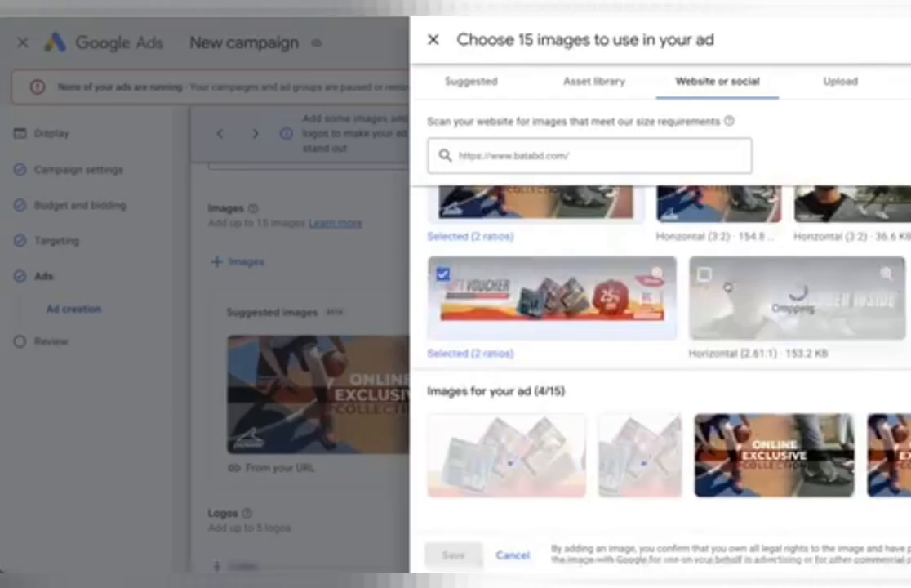
- Add the square maroon sneaker image to the ad and preview the details of a black slip-on shoe image
scroll(726, 262, "down", 2)
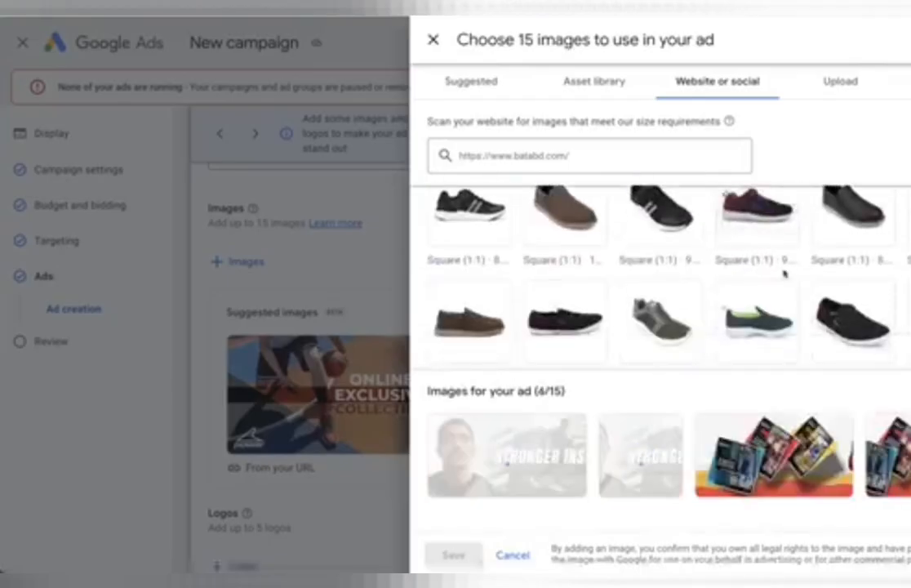
left_click(758, 240)
left_click(827, 297)
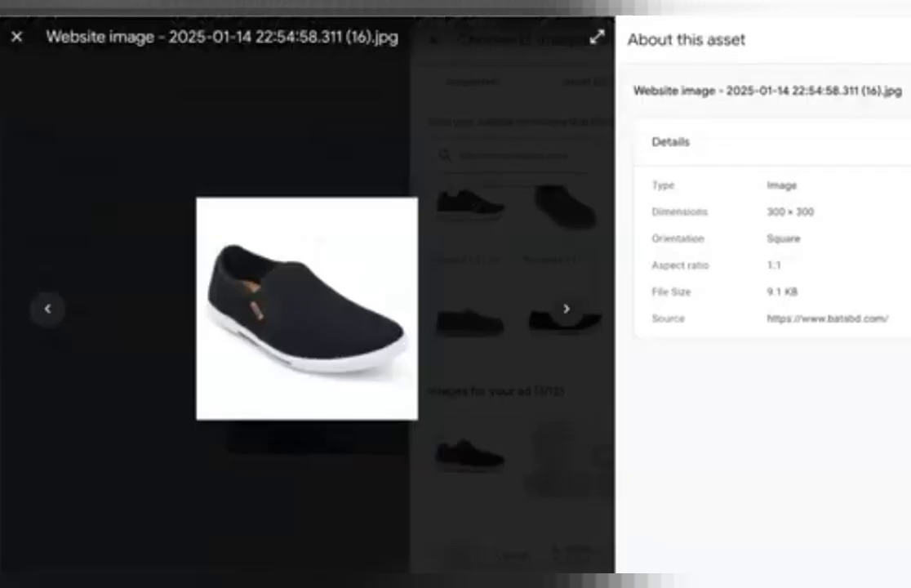
left_click(15, 34)
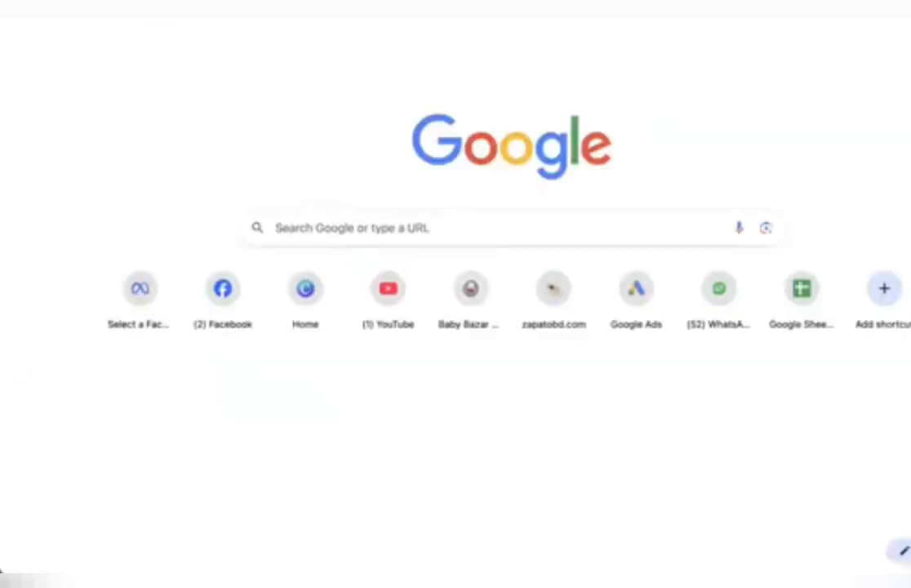
- Search Google for "google display ads image size"
type("google")
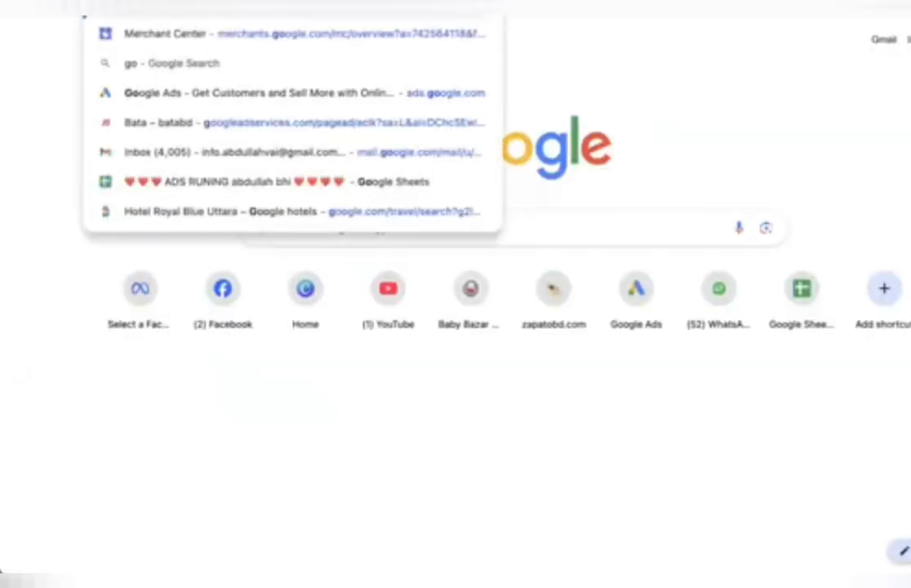
type(" display a")
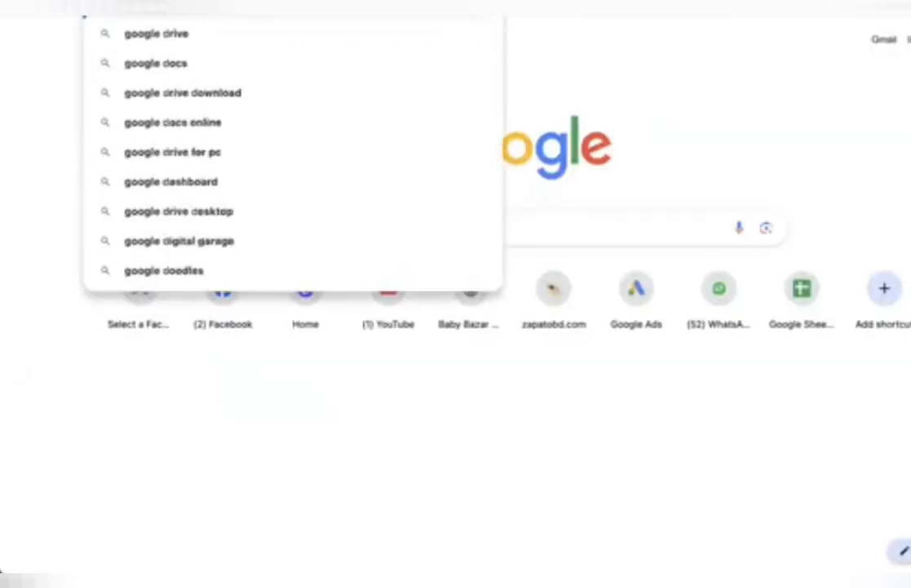
type("ds image")
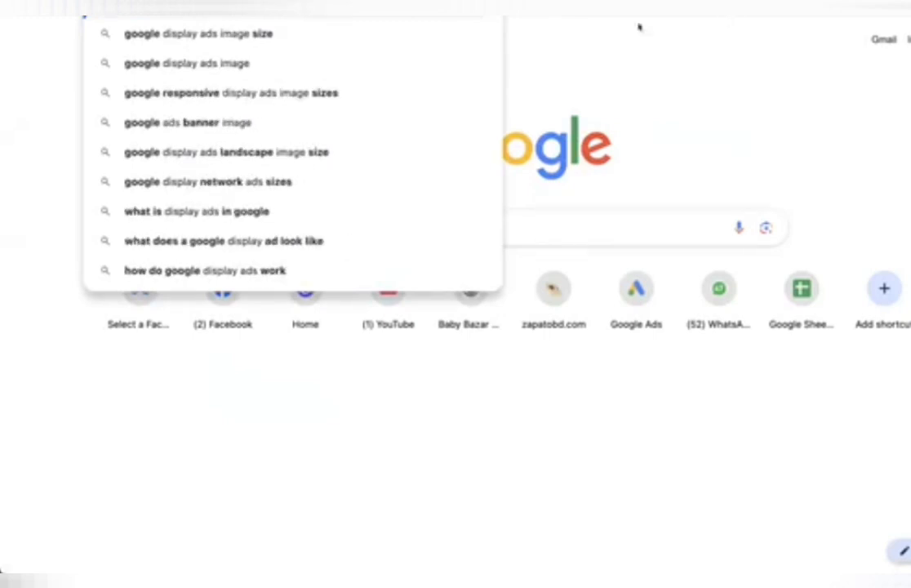
left_click(240, 37)
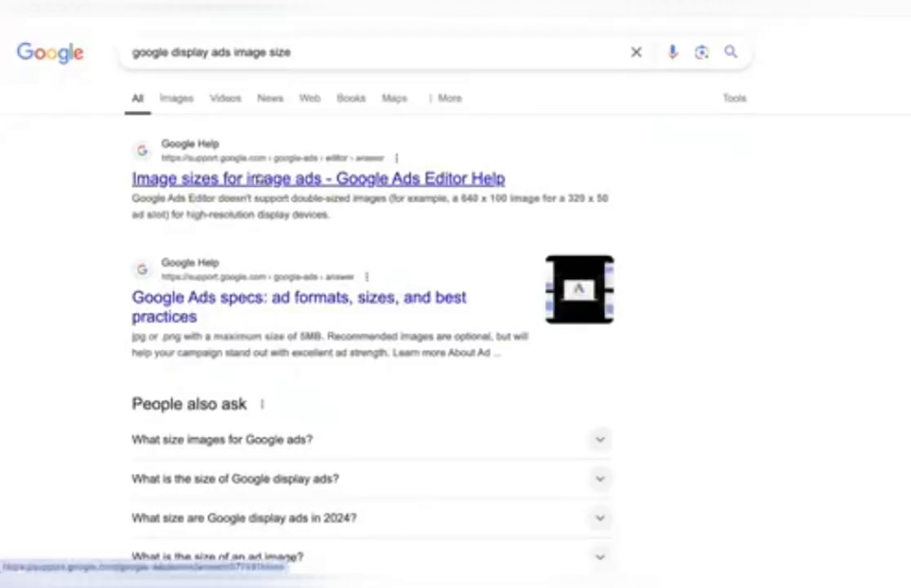
- Open the help article on image sizes for image ads, follow its Google Ads specs link and expand the Display campaigns specifications
left_click(262, 176)
scroll(261, 179, "down", 2)
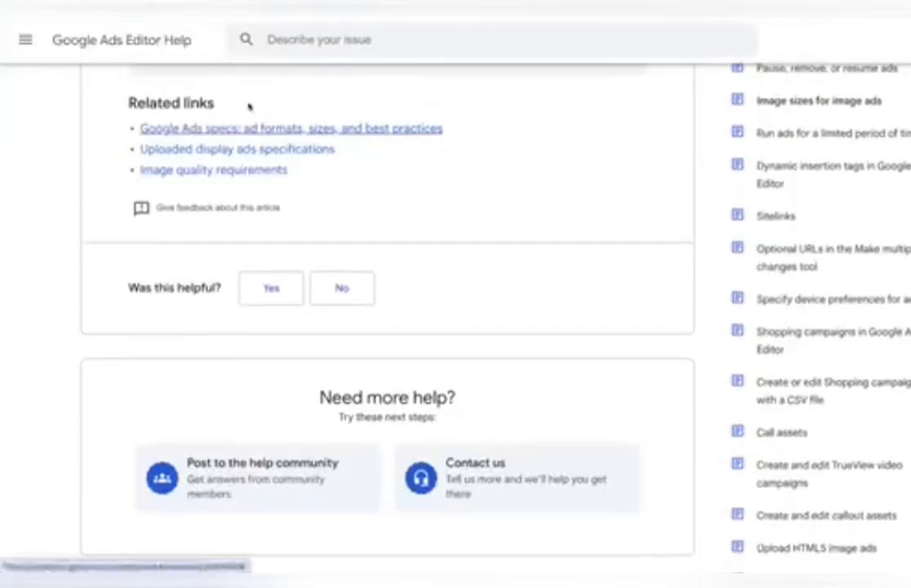
scroll(270, 213, "down", 3)
scroll(288, 259, "up", 5)
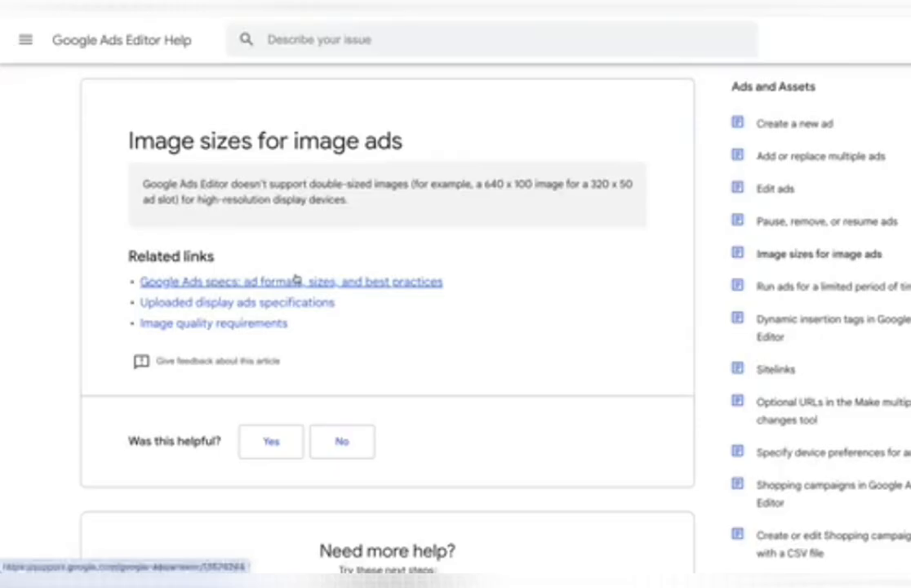
left_click(297, 281)
scroll(299, 270, "down", 4)
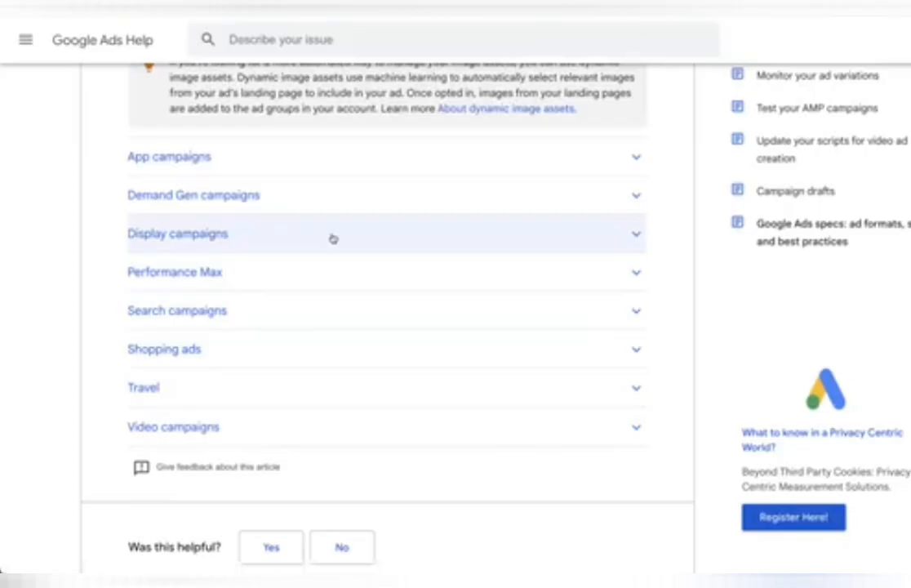
left_click(164, 235)
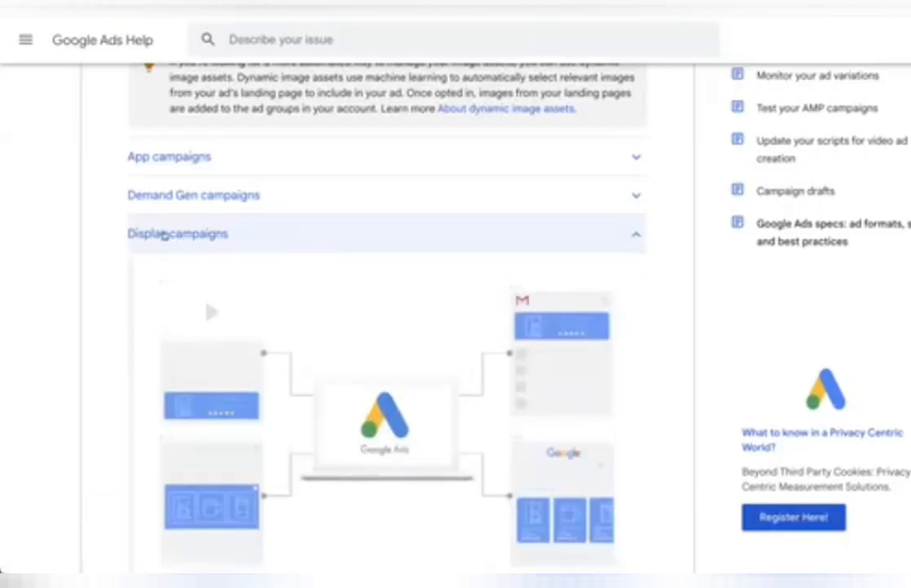
- Review the Display campaign requirements for text, images and videos, focusing on recommended image sizes and video lengths
scroll(164, 235, "down", 10)
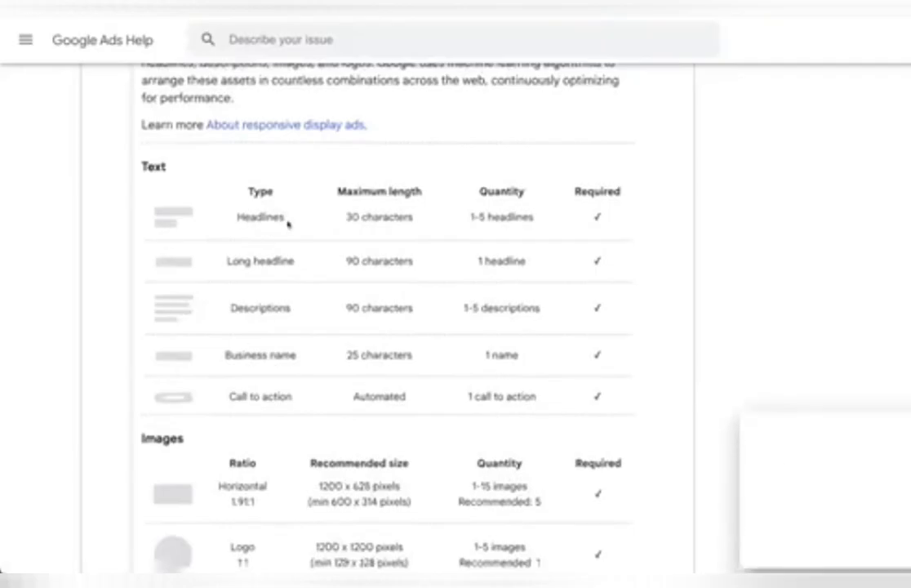
scroll(288, 225, "down", 3)
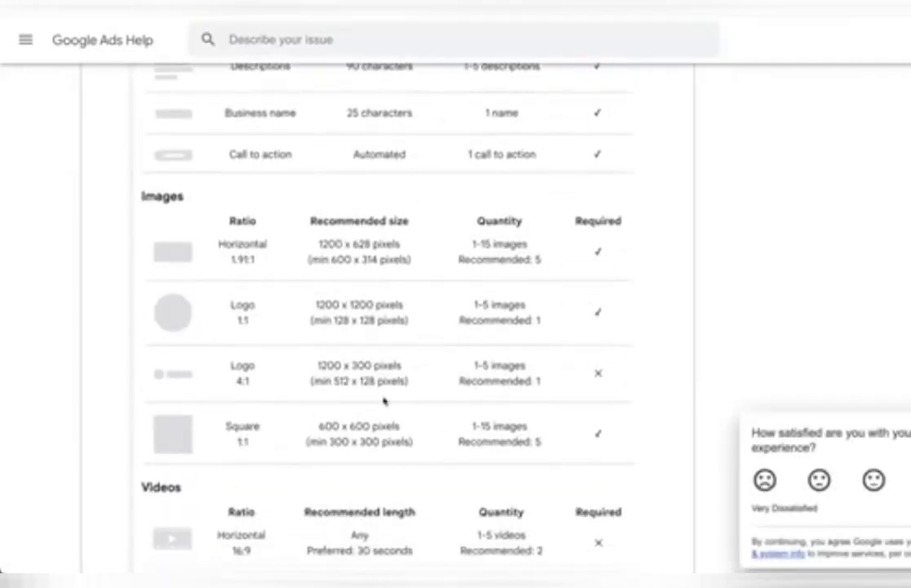
scroll(384, 401, "down", 2)
scroll(193, 295, "down", 2)
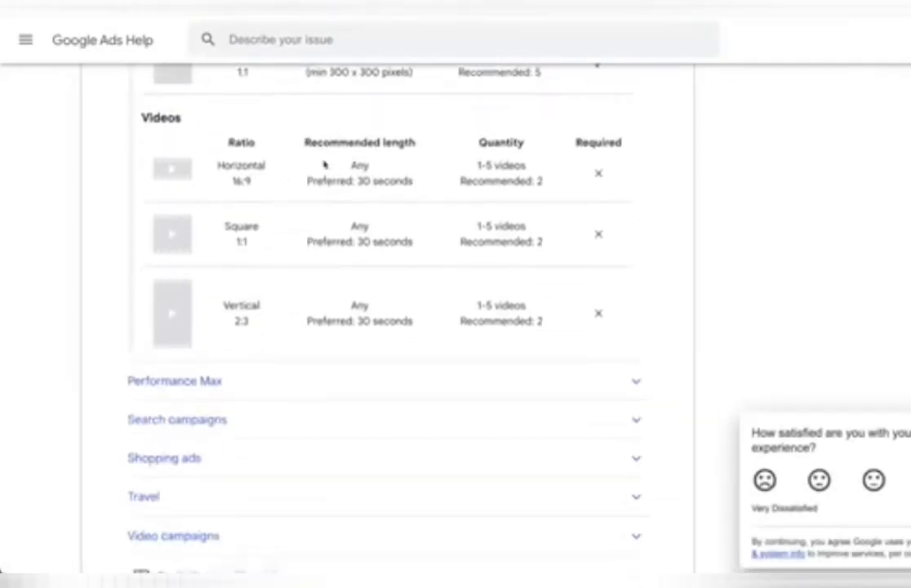
scroll(325, 165, "up", 5)
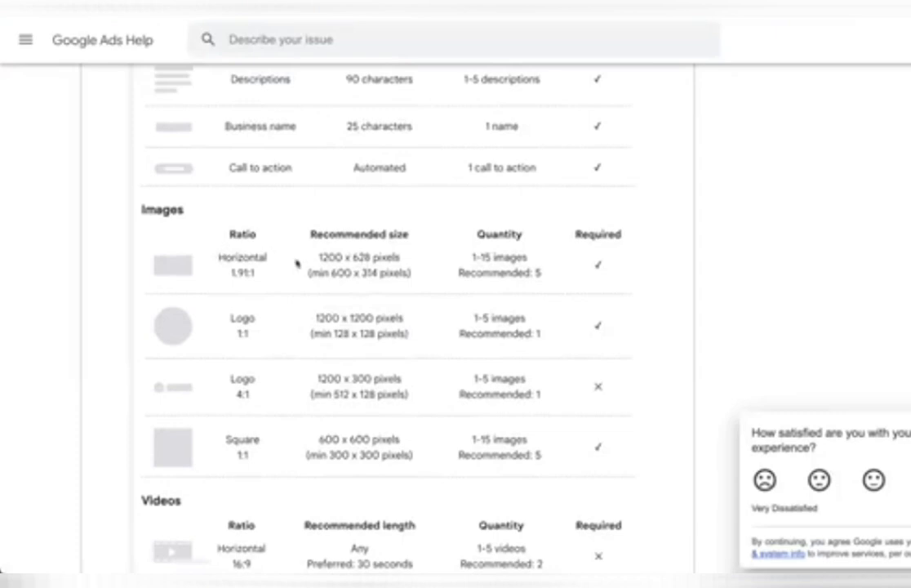
left_click_drag(313, 257, 464, 261)
scroll(466, 263, "down", 2)
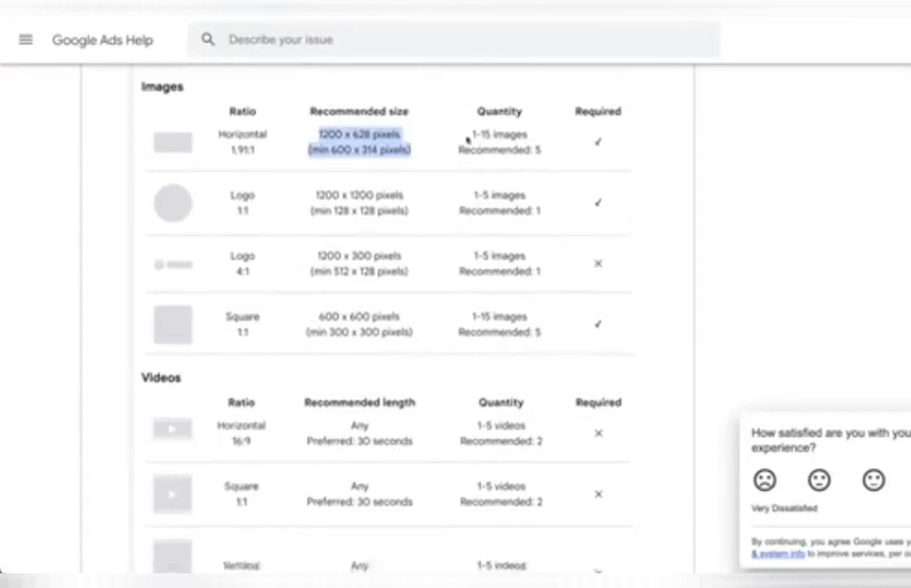
scroll(420, 296, "down", 2)
left_click_drag(219, 260, 539, 326)
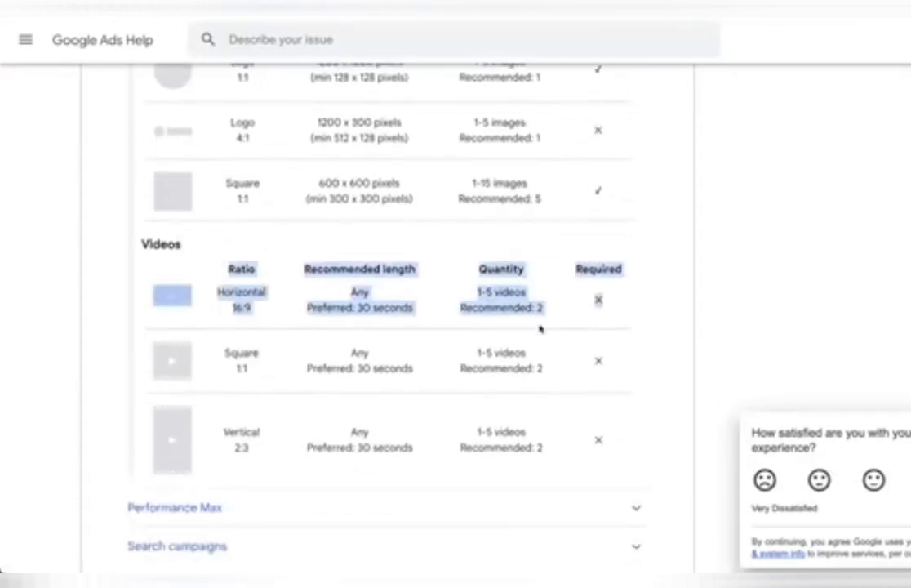
scroll(539, 326, "down", 2)
scroll(539, 325, "up", 8)
scroll(421, 262, "up", 2)
left_click_drag(263, 247, 469, 474)
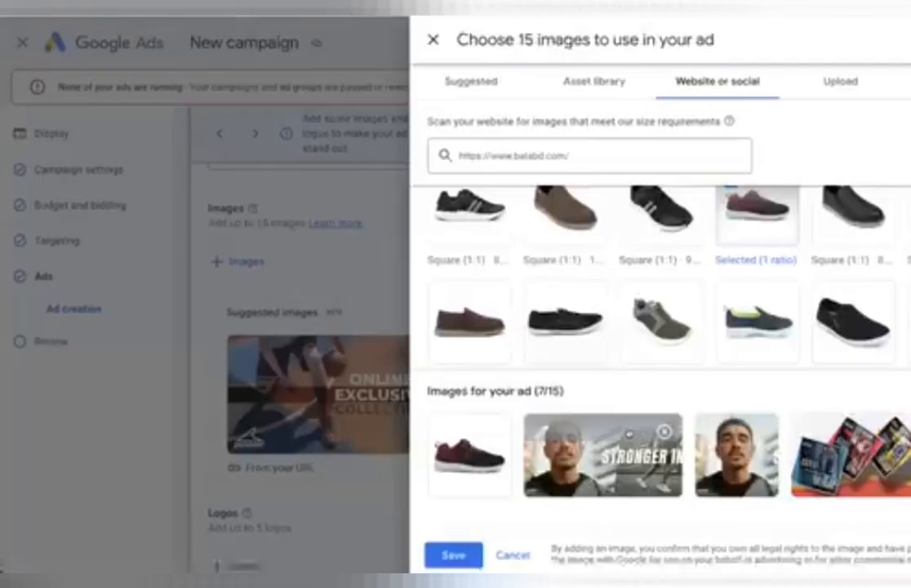
- Back in the Google Ads image picker, add the 3:2 Online Exclusive and 3:2 Stronger Inside images to the ad
mouse_move(602, 302)
scroll(602, 303, "up", 5)
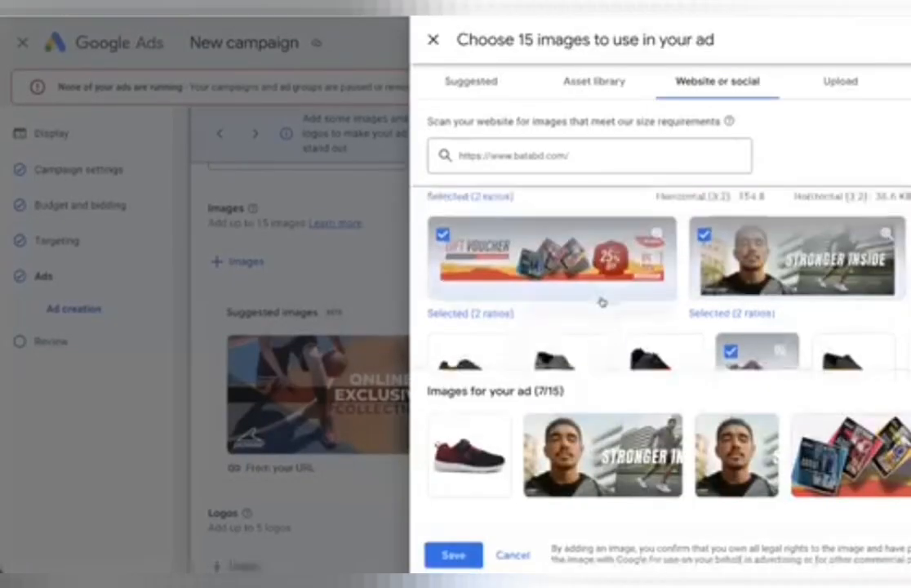
left_click(708, 299)
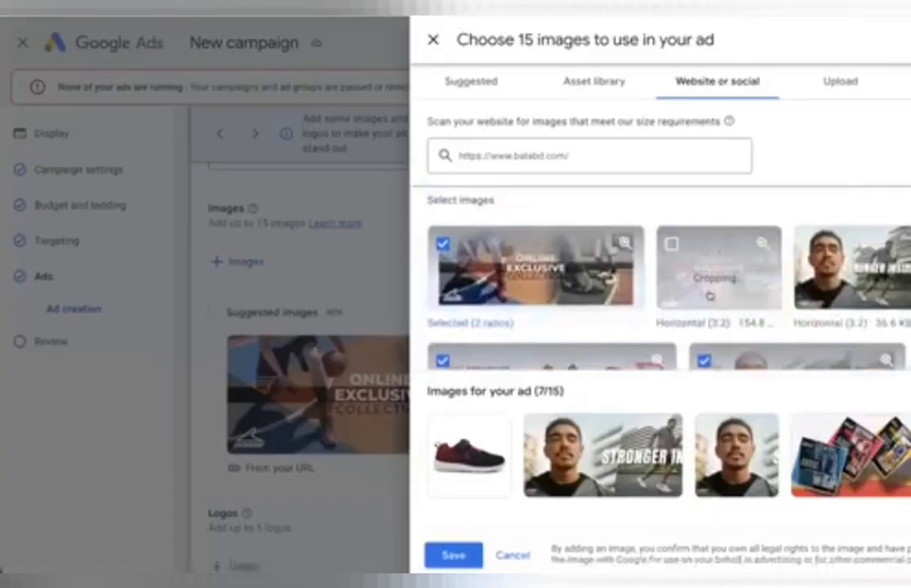
left_click(850, 283)
- Add the man at the shoe shelves, the group in the store and the yellow sandals banner from the social media images
scroll(850, 282, "down", 5)
scroll(527, 228, "down", 5)
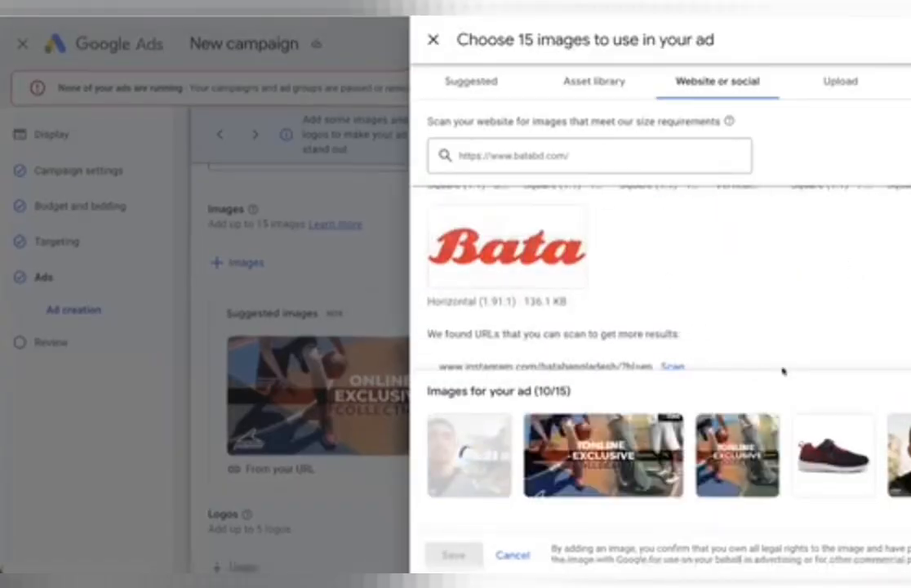
scroll(722, 298, "up", 10)
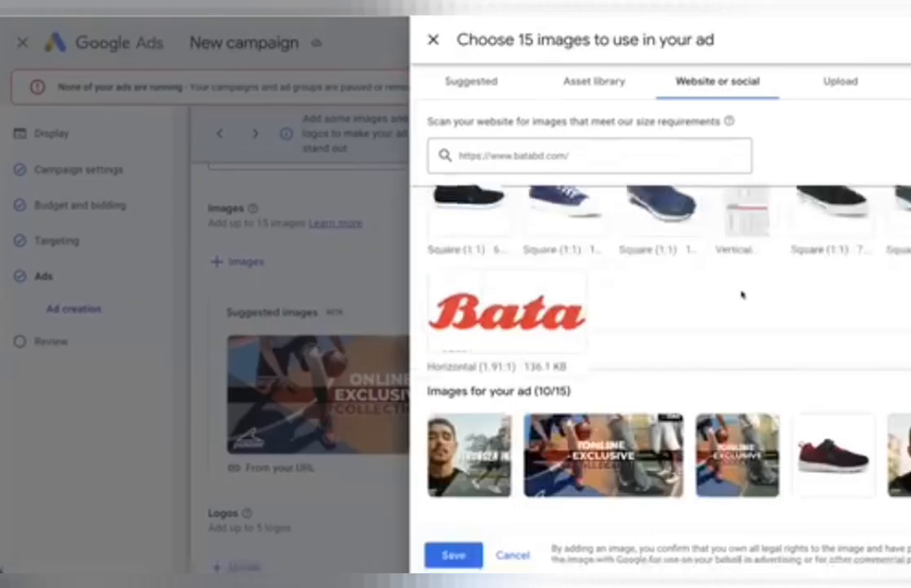
scroll(726, 320, "down", 4)
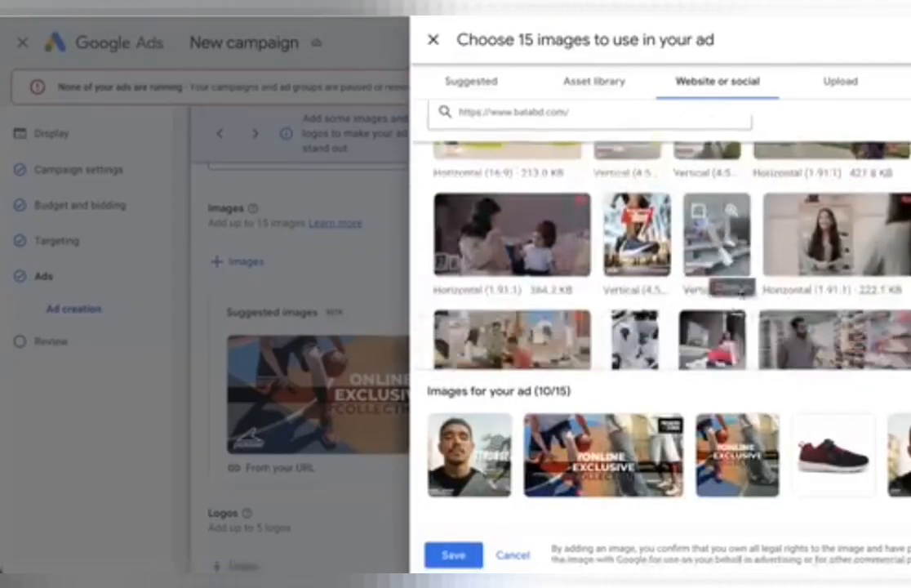
left_click(848, 308)
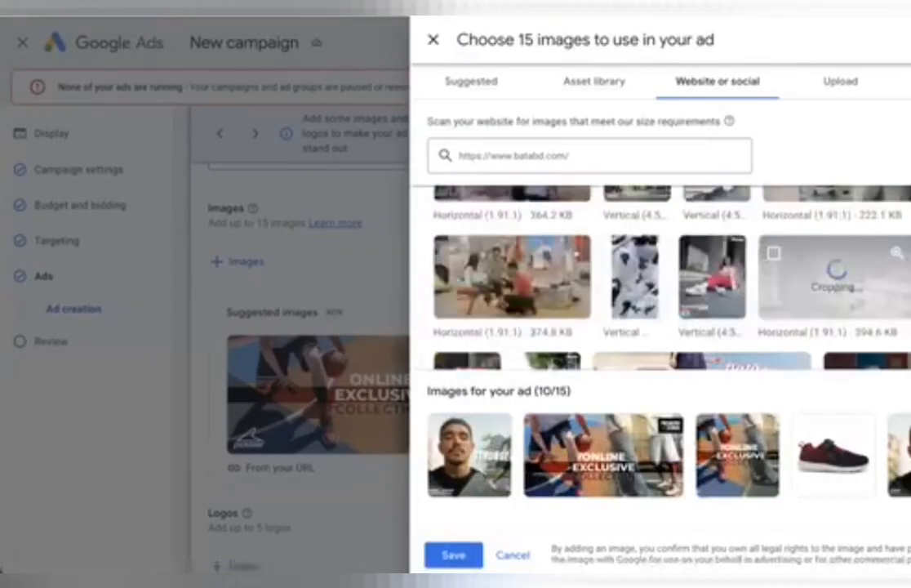
left_click(515, 266)
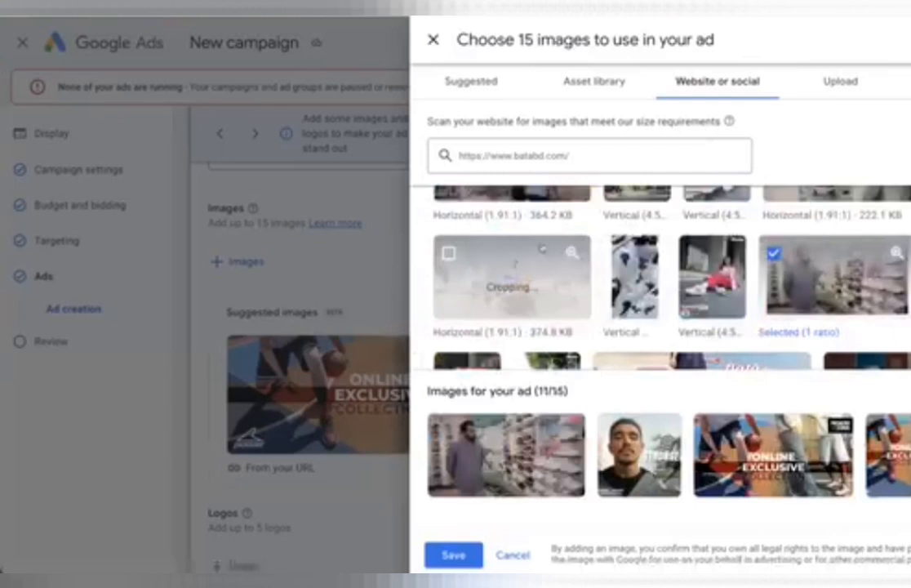
scroll(647, 271, "down", 5)
left_click(682, 316)
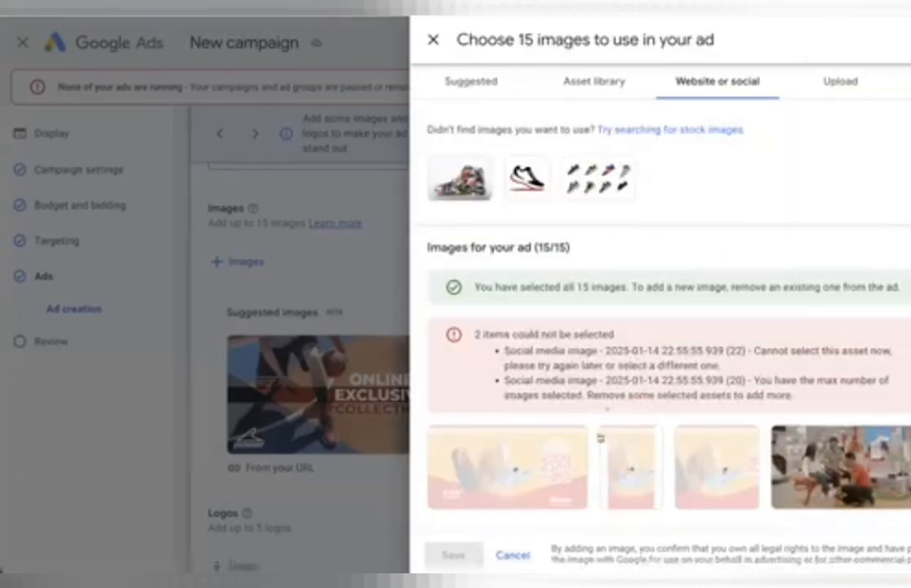
- Check the selection notices, image count and row of chosen images, and save the selected images to the ad
left_click_drag(474, 334, 613, 334)
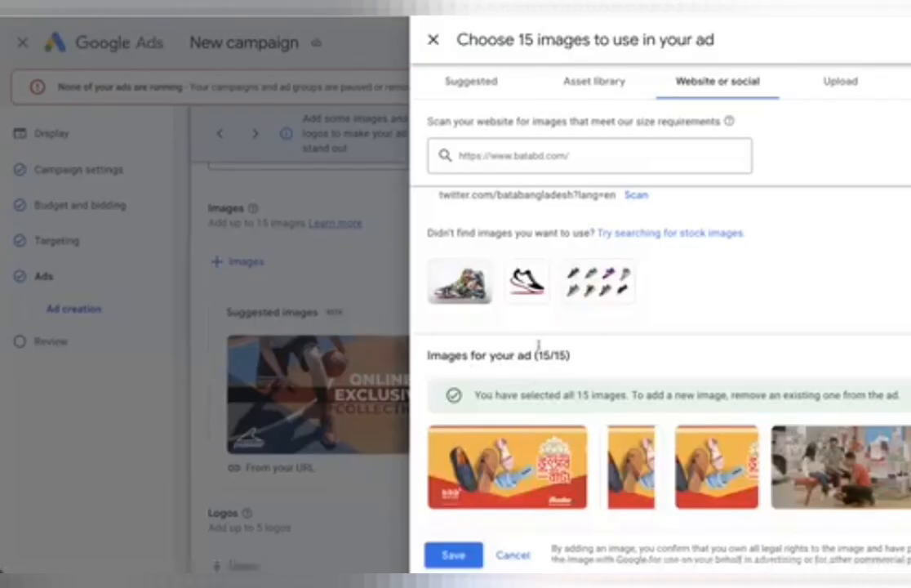
left_click_drag(535, 354, 641, 356)
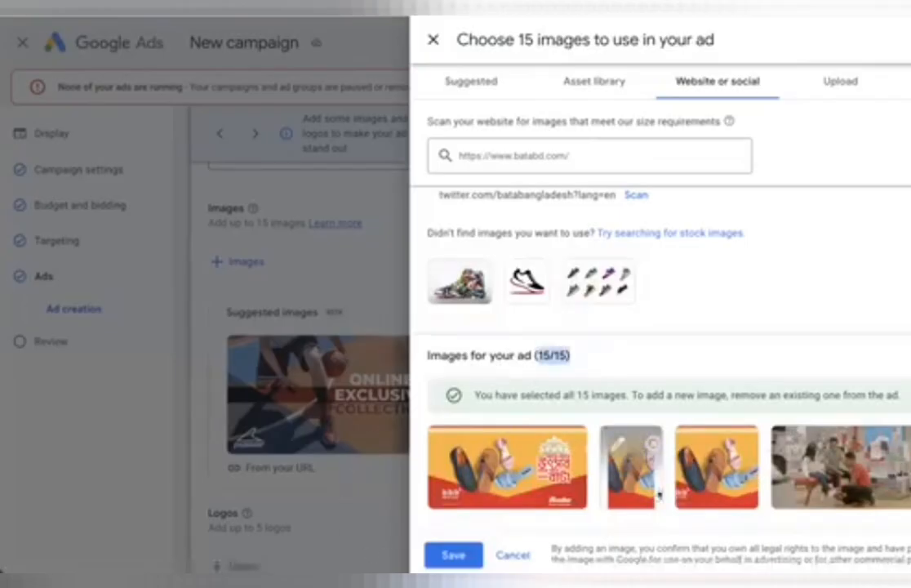
scroll(670, 467, "right", 5)
scroll(670, 467, "right", 3)
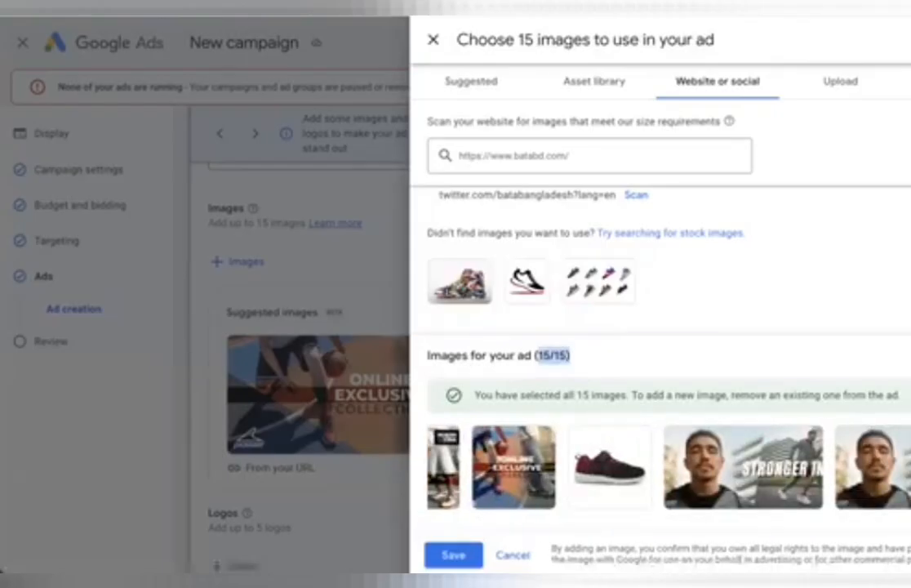
left_click(453, 552)
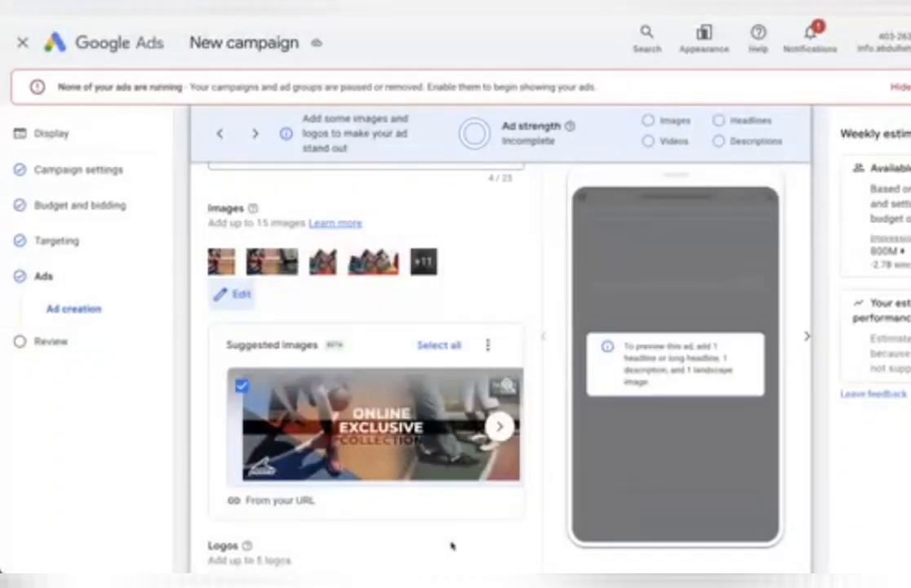
- Look over the ad preview in the Gmail and Display formats
scroll(659, 321, "up", 4)
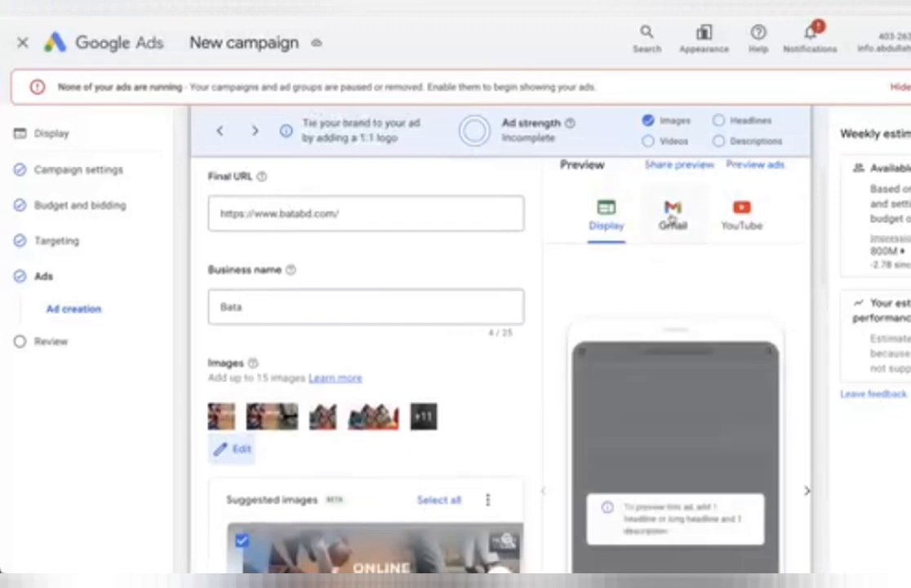
scroll(672, 217, "down", 2)
scroll(675, 222, "up", 2)
left_click(673, 237)
left_click(606, 238)
scroll(604, 241, "down", 4)
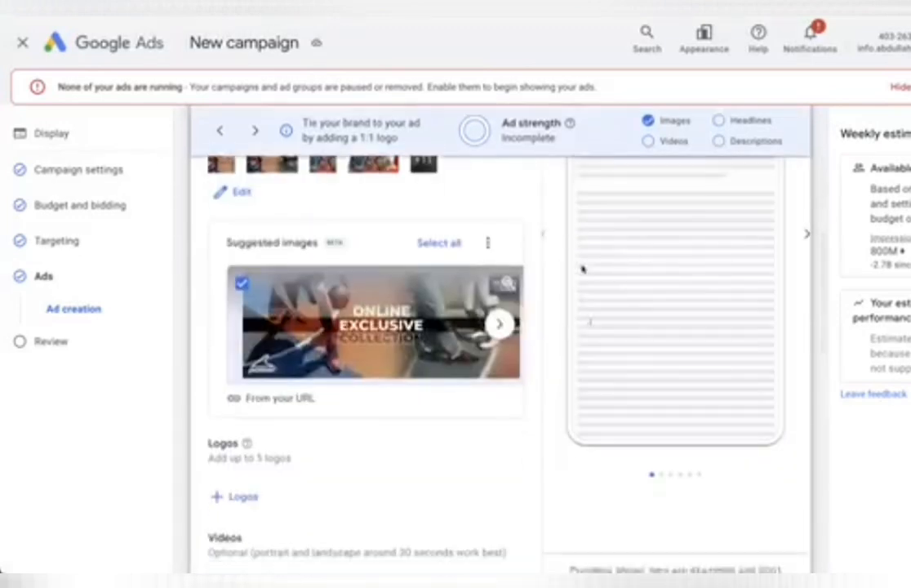
- Open the ad's logo picker, browse the asset library and the website images, and preview the Bata logo at full size
scroll(560, 300, "down", 2)
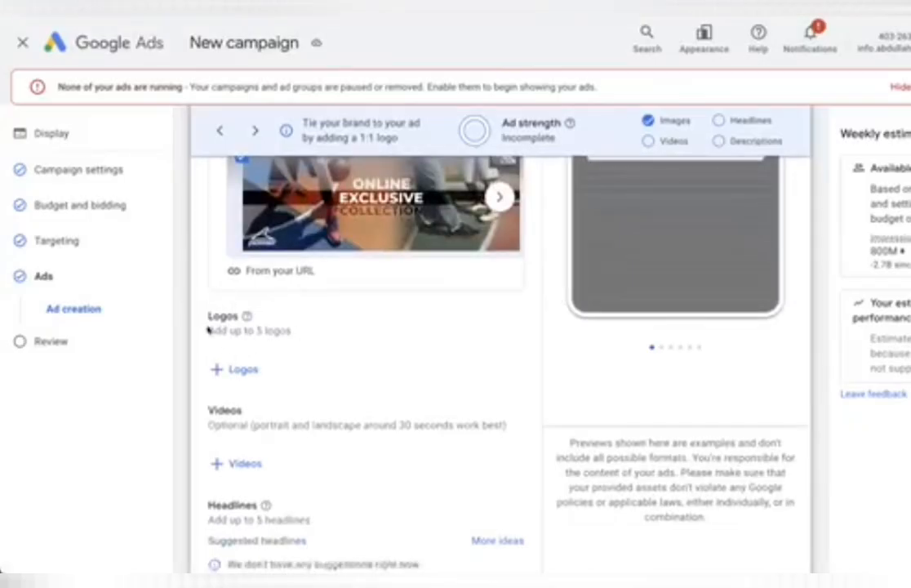
left_click_drag(209, 330, 292, 331)
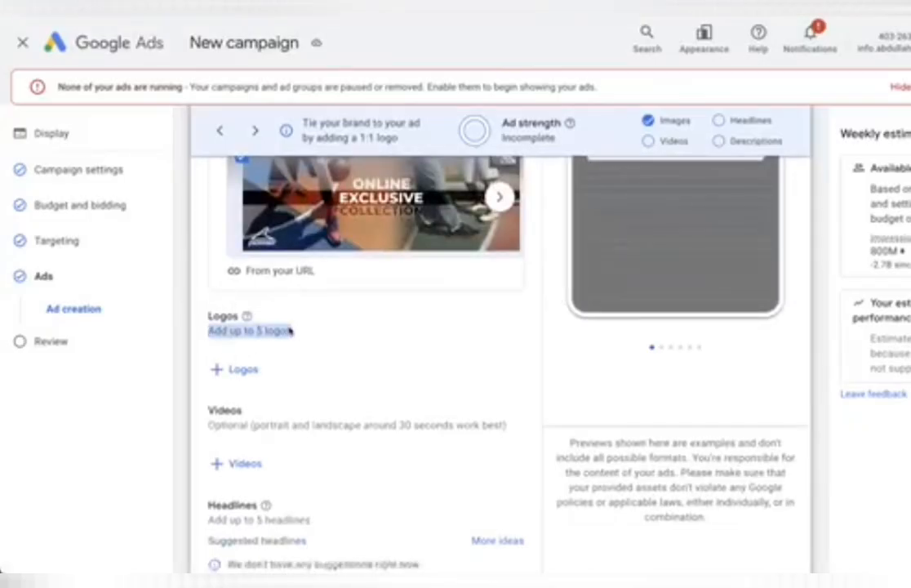
left_click(236, 369)
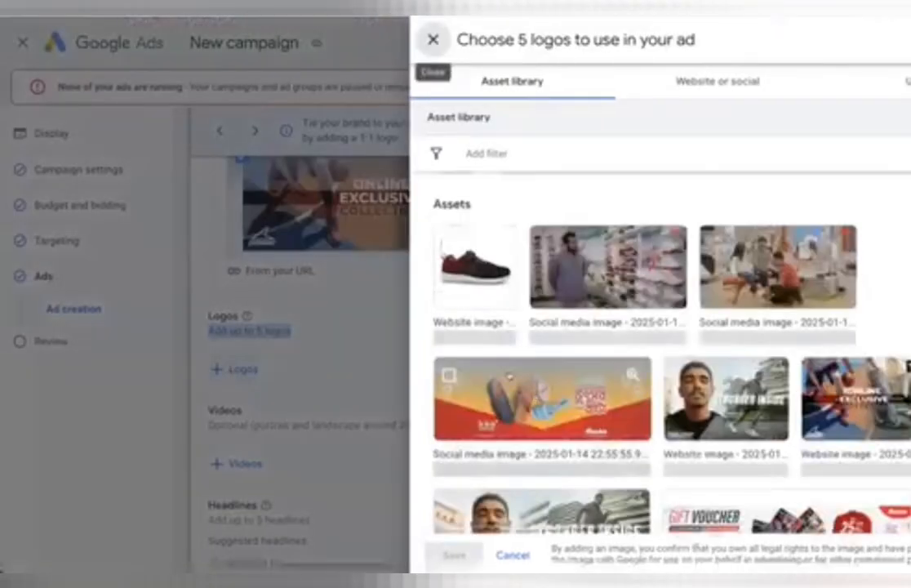
scroll(535, 404, "down", 4)
scroll(527, 198, "up", 5)
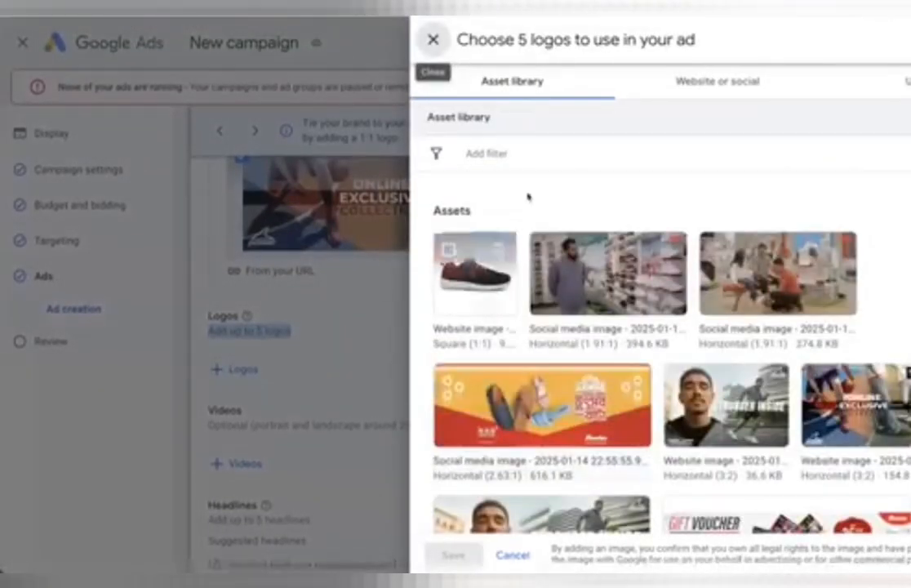
left_click(704, 93)
left_click(557, 237)
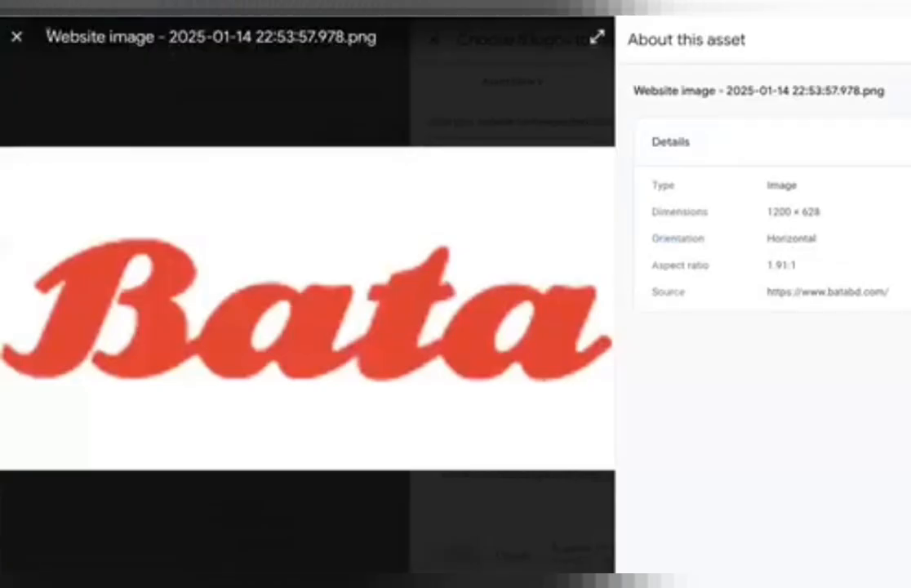
left_click(16, 37)
- Select the Bata website logo, remove its square version from the selection, and save the horizontal one to the ad
left_click(442, 243)
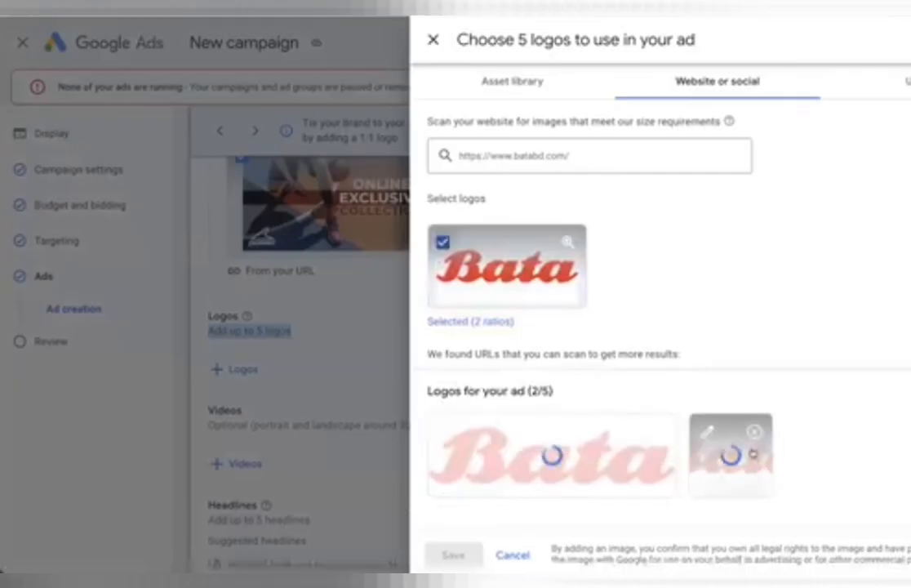
left_click(755, 430)
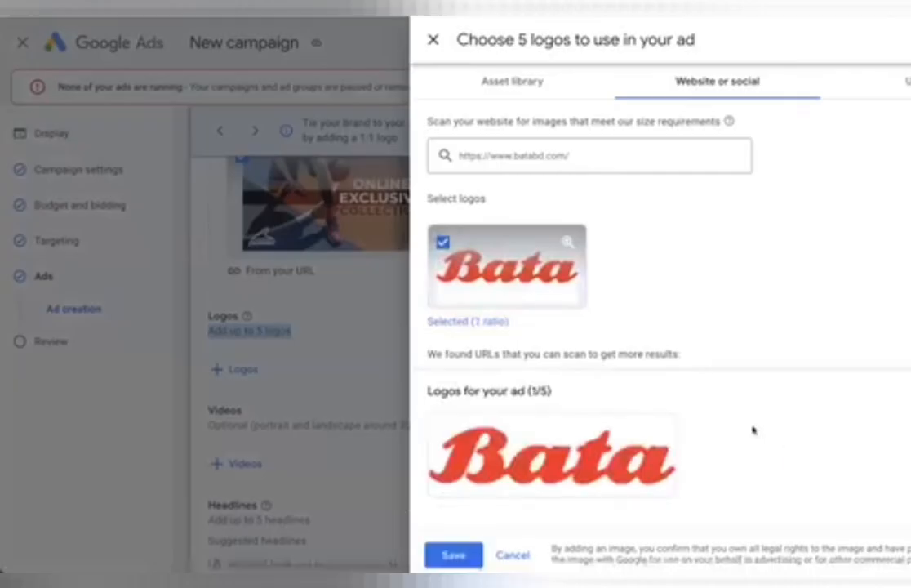
left_click(466, 545)
- Review the images, logos, videos and headlines sections of the ad form
scroll(302, 380, "down", 3)
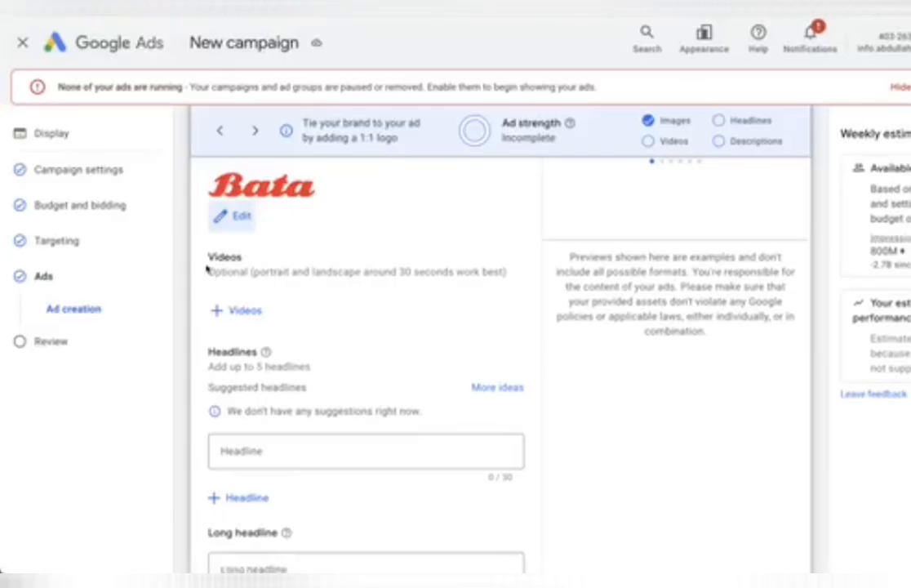
scroll(422, 285, "up", 3)
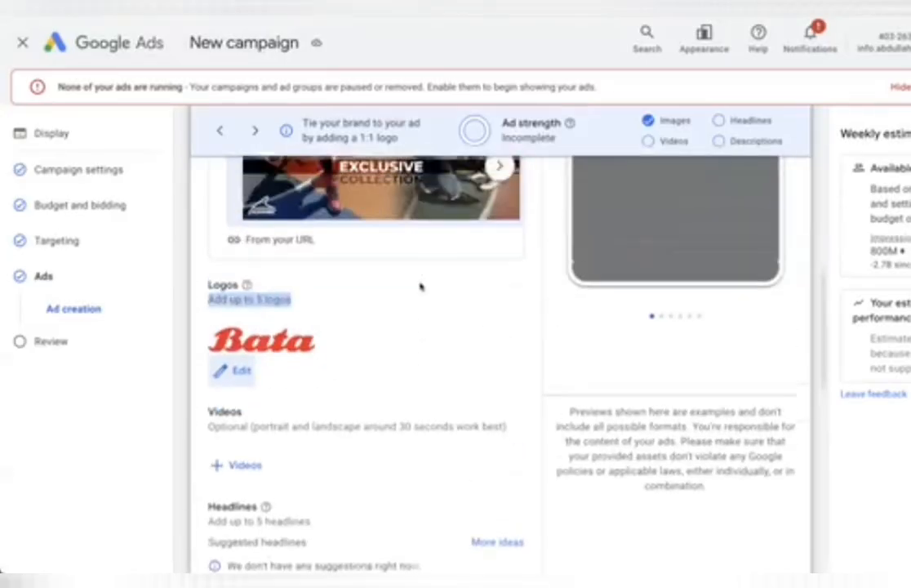
scroll(539, 358, "up", 3)
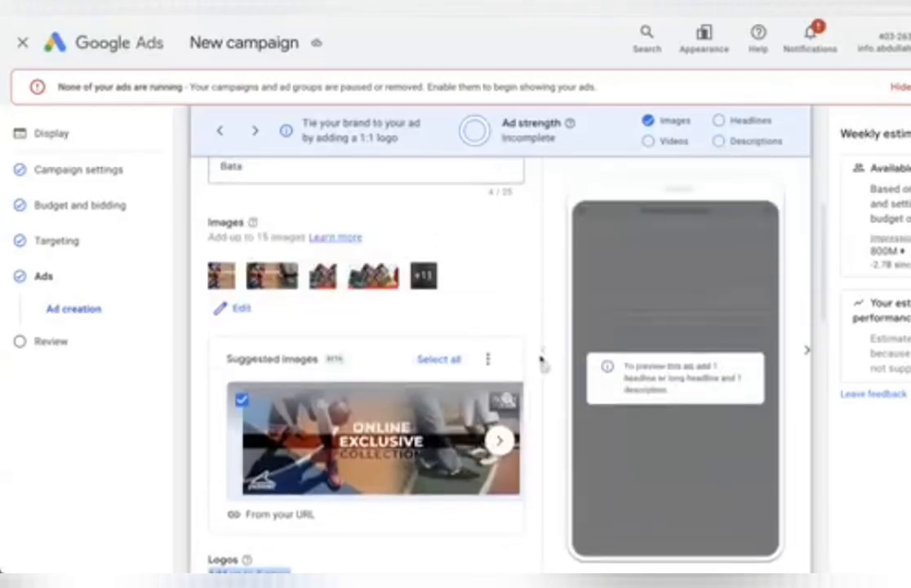
scroll(539, 358, "down", 5)
scroll(539, 358, "down", 1)
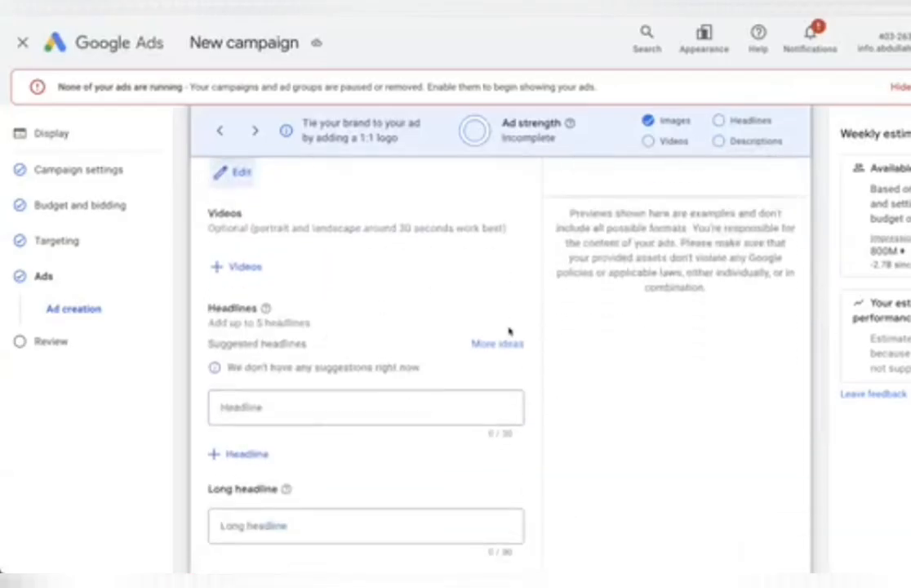
scroll(509, 330, "up", 5)
scroll(508, 331, "down", 5)
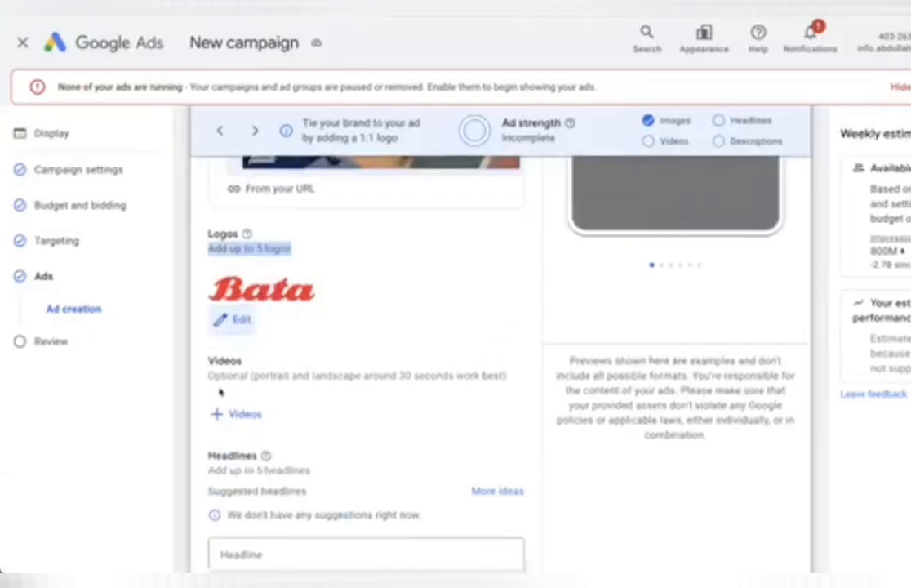
- Open the ad's video picker and look at its YouTube search and asset library options
left_click_drag(209, 376, 252, 376)
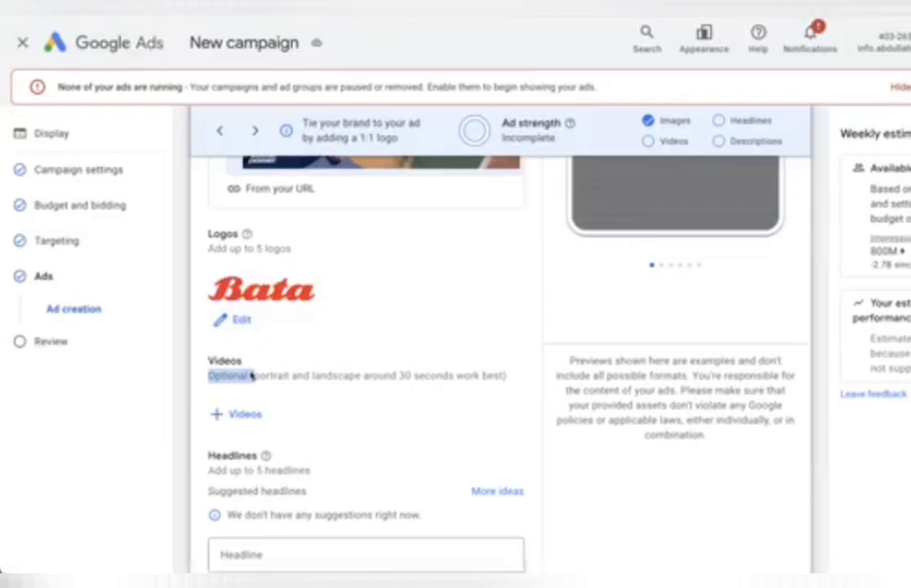
left_click(233, 414)
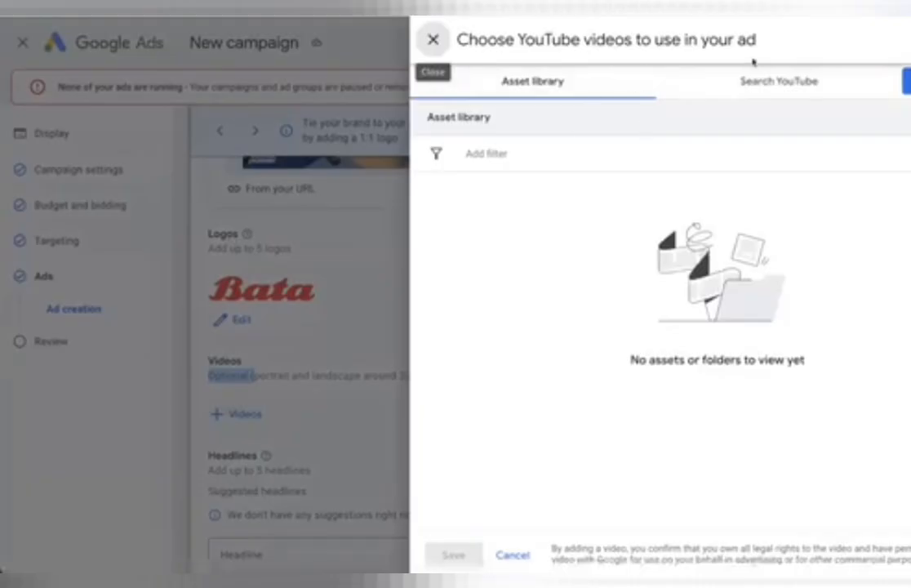
left_click(815, 85)
left_click(527, 79)
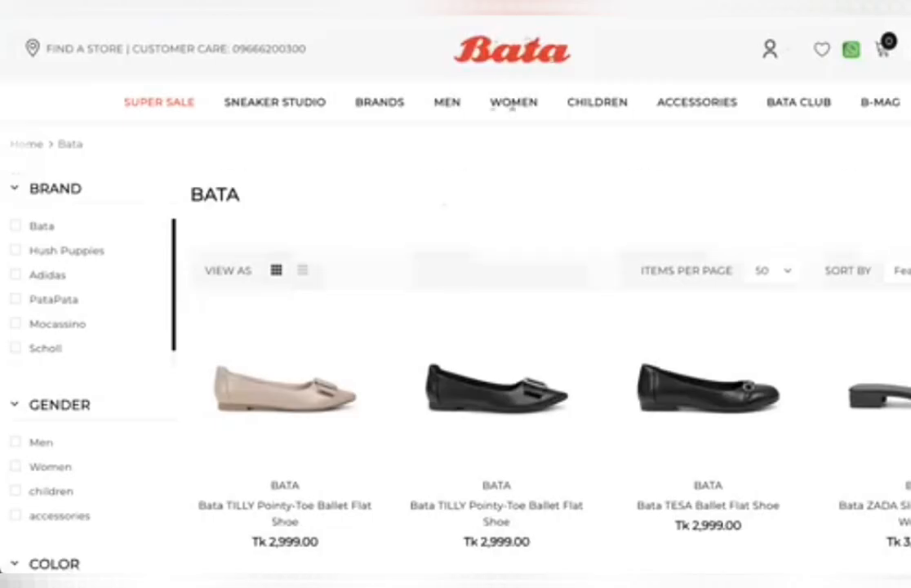
- Switch to the Bata website and open its Bata BD YouTube channel from the page footer
mouse_move(601, 103)
scroll(622, 160, "down", 2)
scroll(622, 161, "down", 8)
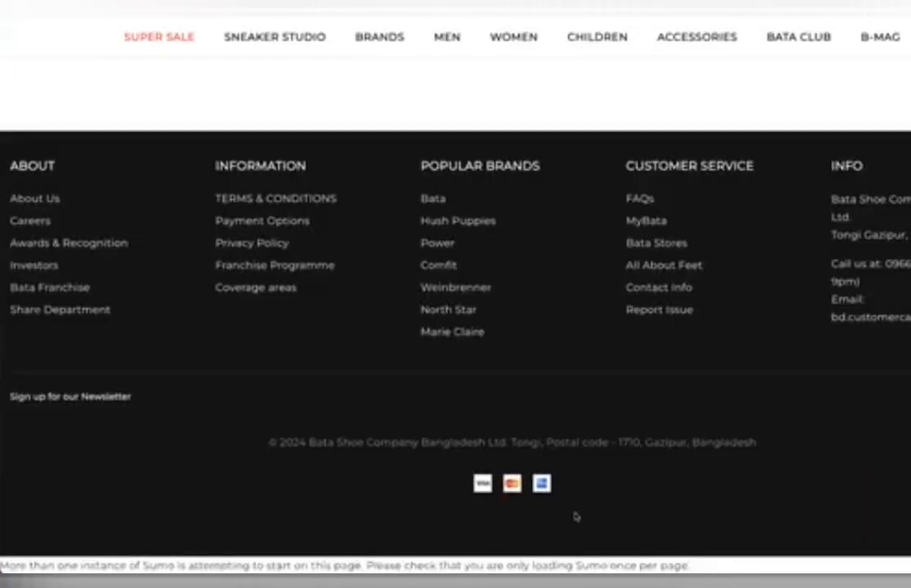
scroll(773, 302, "up", 1)
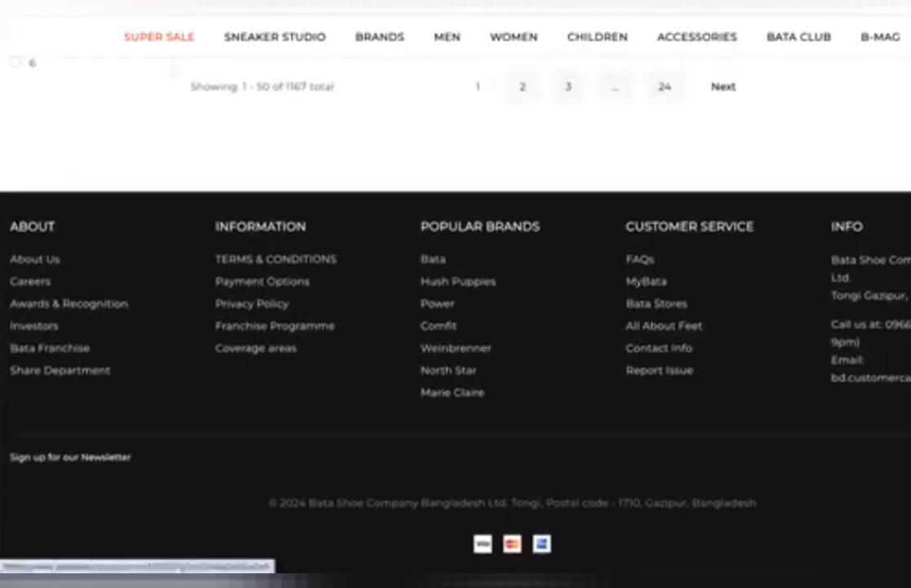
left_click(880, 455)
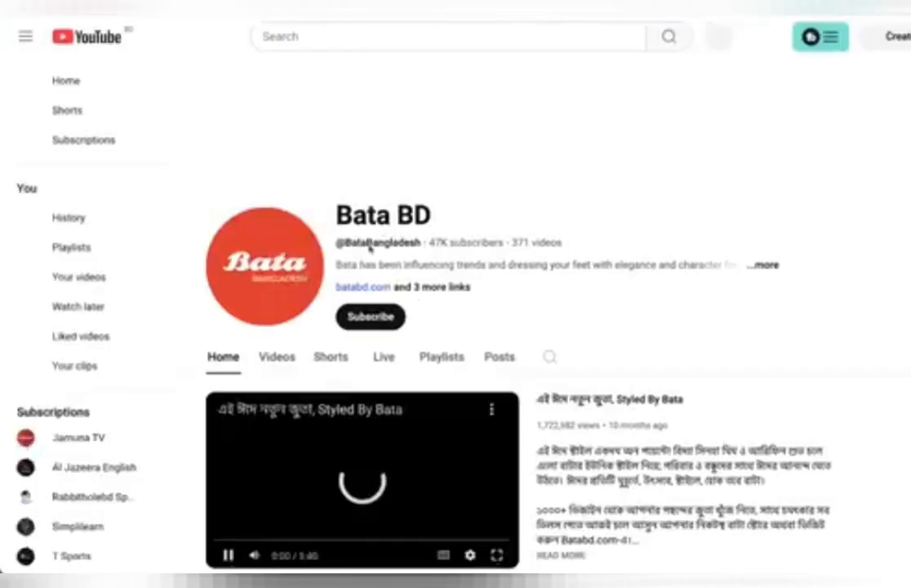
- Open the channel video "A Mom's Choice: Bata B-First Antibacterial Shoes for Her Little One!" and copy its URL
scroll(274, 386, "down", 3)
scroll(368, 270, "down", 3)
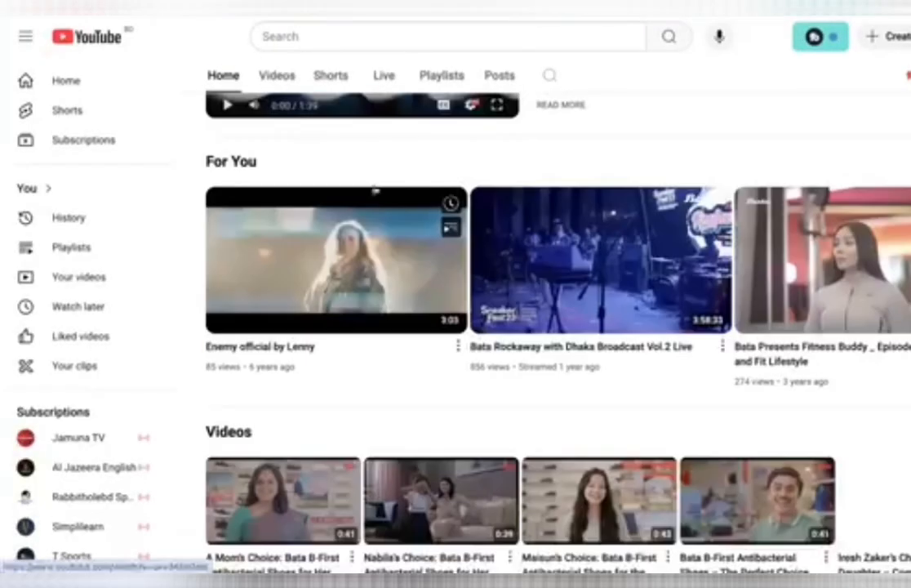
scroll(603, 308, "down", 3)
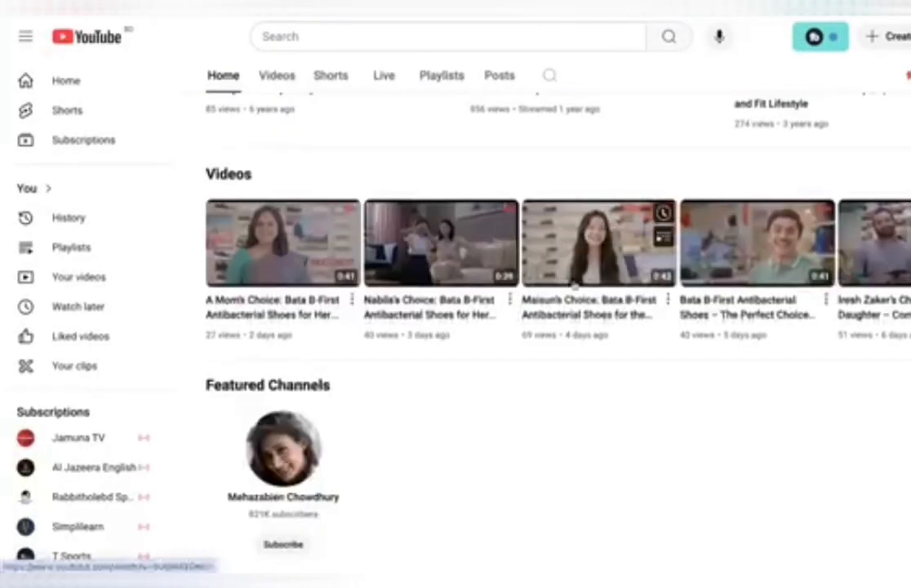
left_click(308, 249)
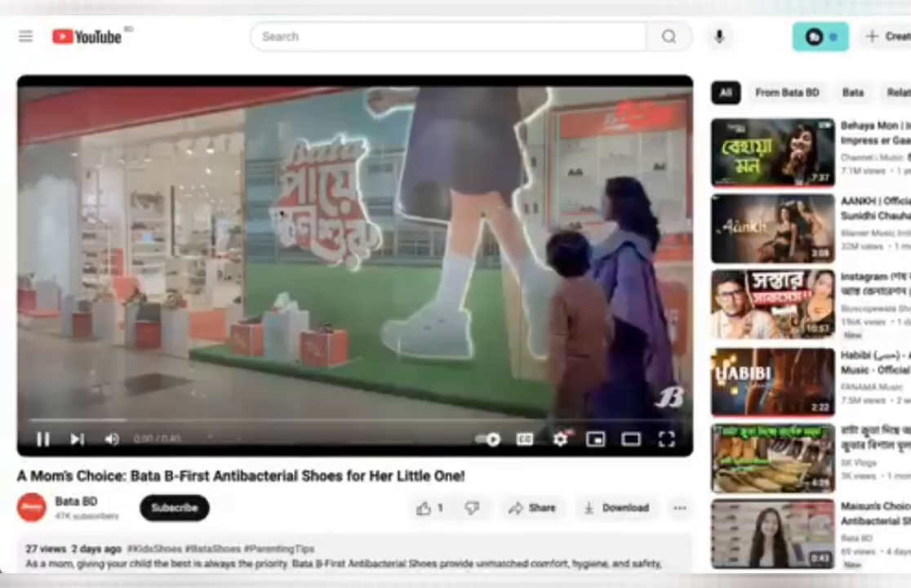
right_click(281, 214)
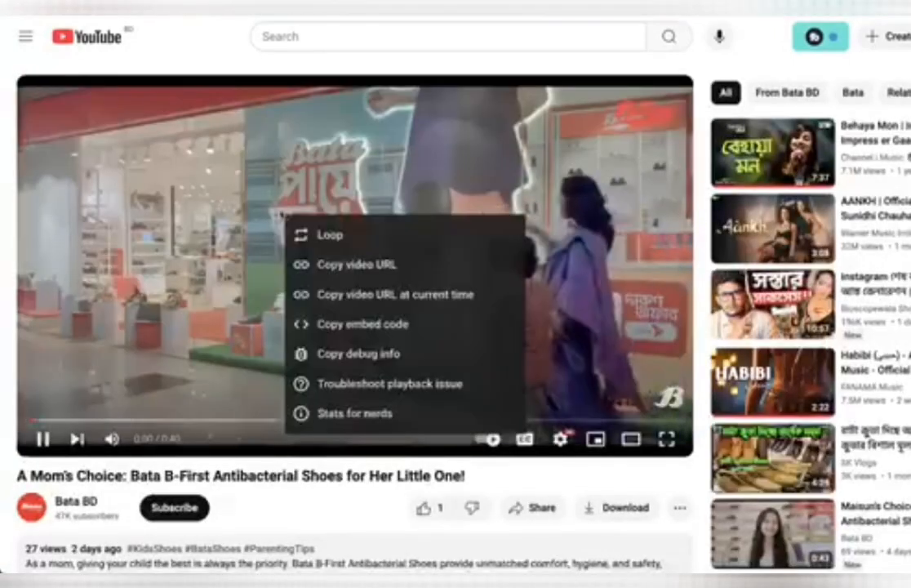
left_click(336, 263)
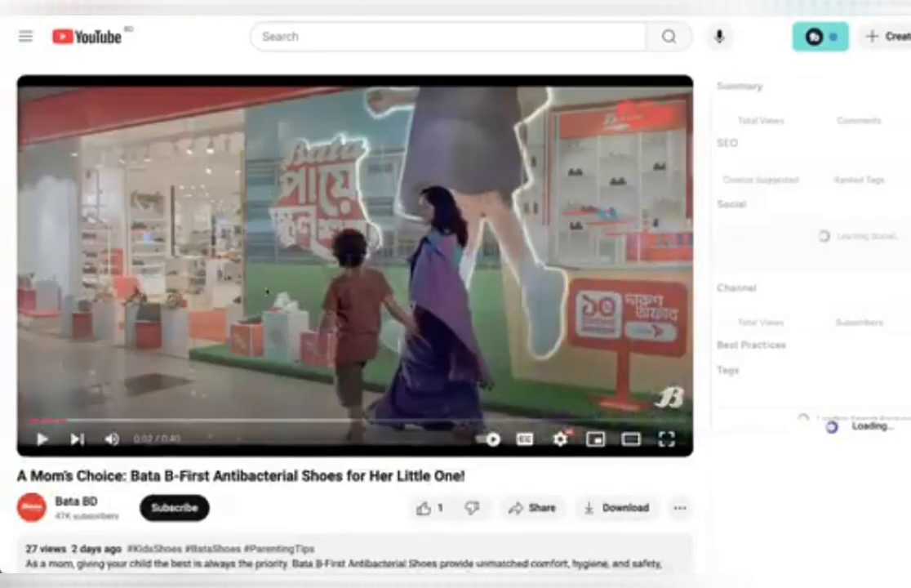
right_click(336, 263)
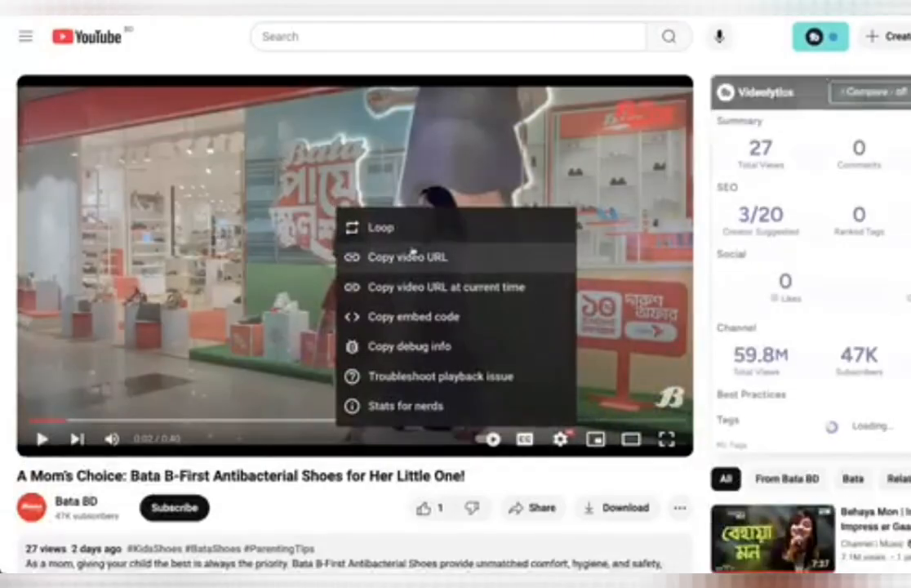
left_click(409, 255)
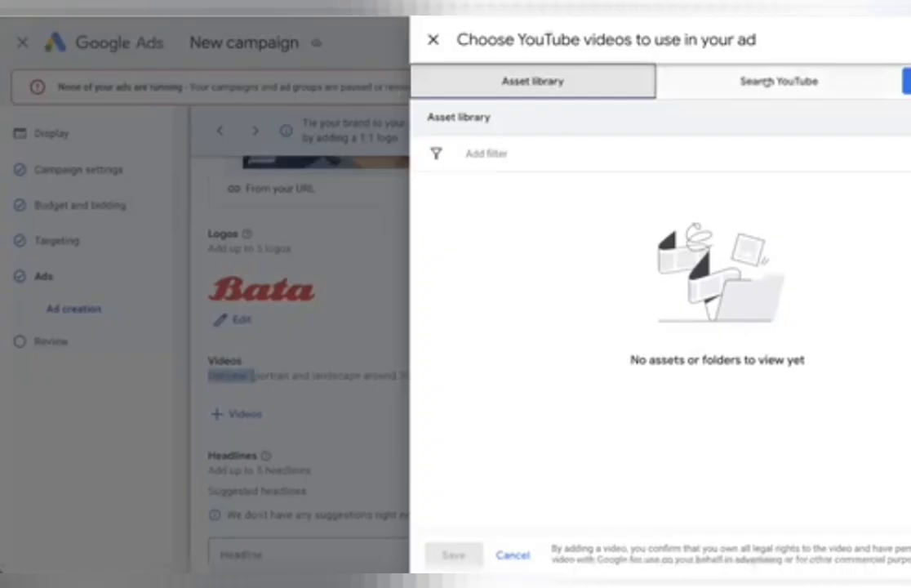
- Back in Google Ads, find the "A Mom's Choice" video on YouTube by its copied URL and save it to the ad
left_click(760, 85)
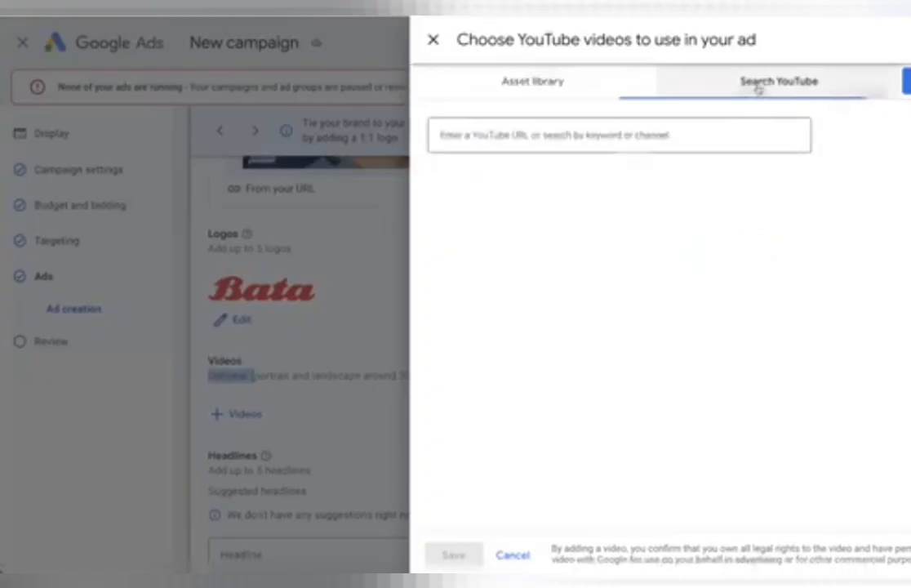
left_click(498, 140)
key("ctrl+v")
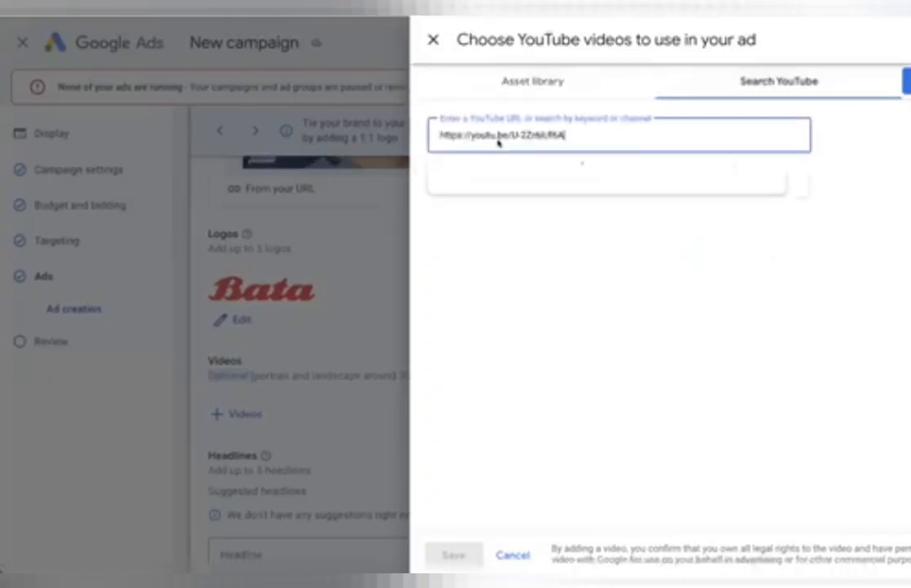
left_click(532, 214)
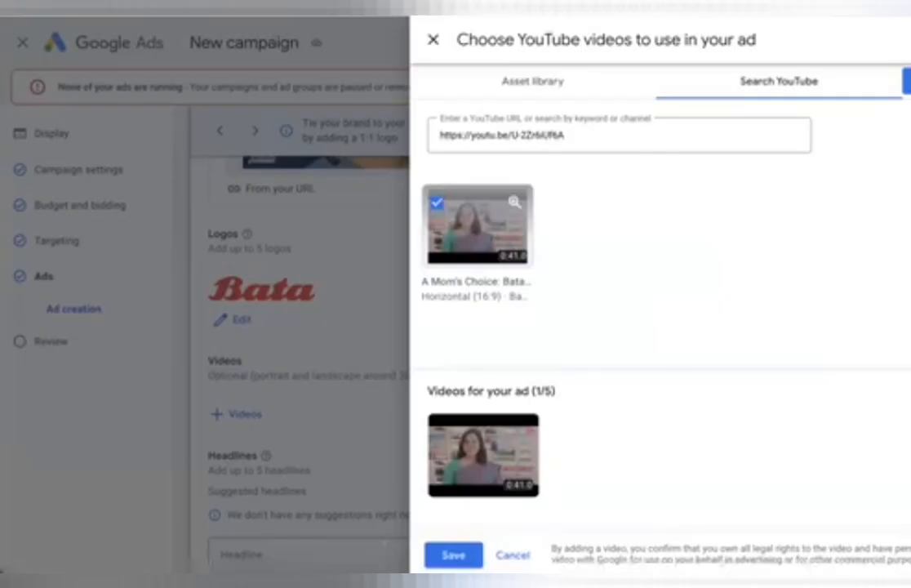
left_click(454, 555)
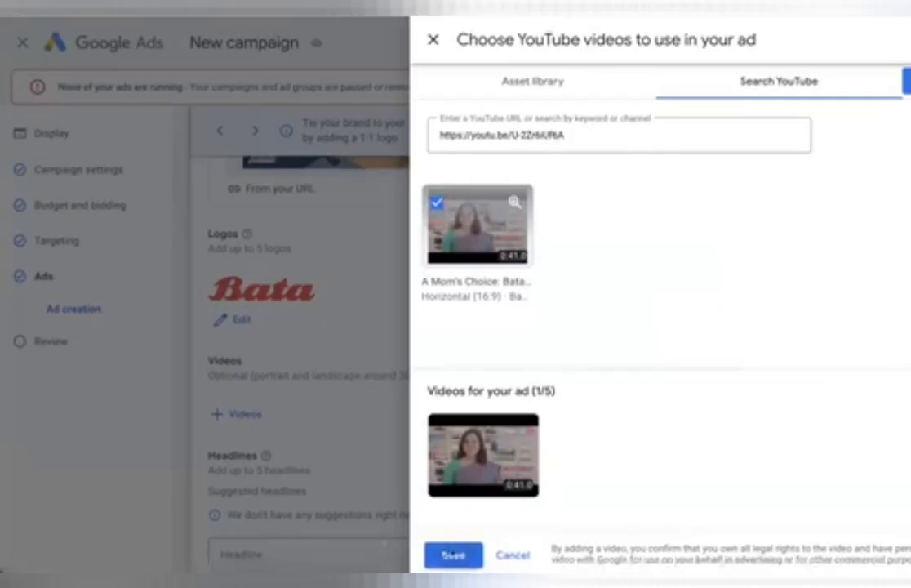
- Expand the ad's headlines to five entry fields and place the cursor in the first one
scroll(446, 378, "down", 3)
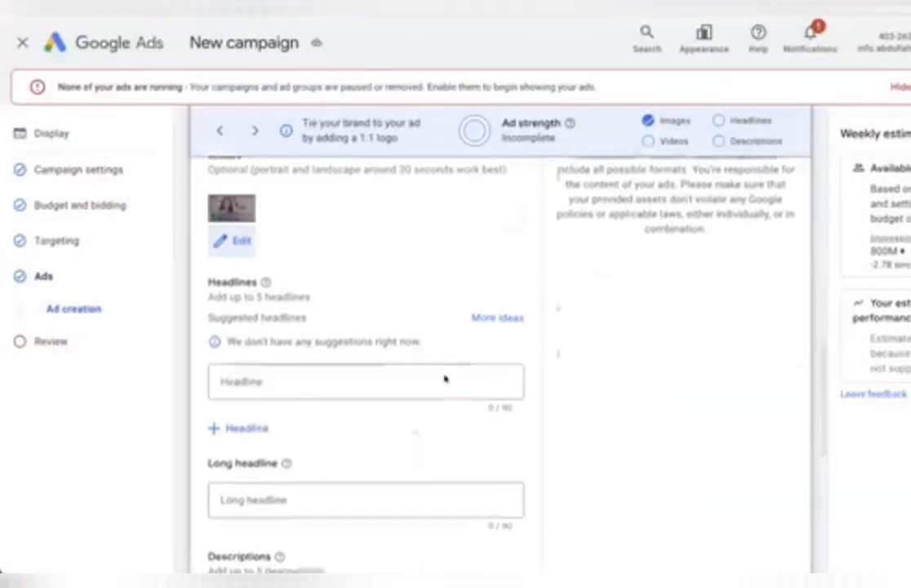
left_click(242, 357)
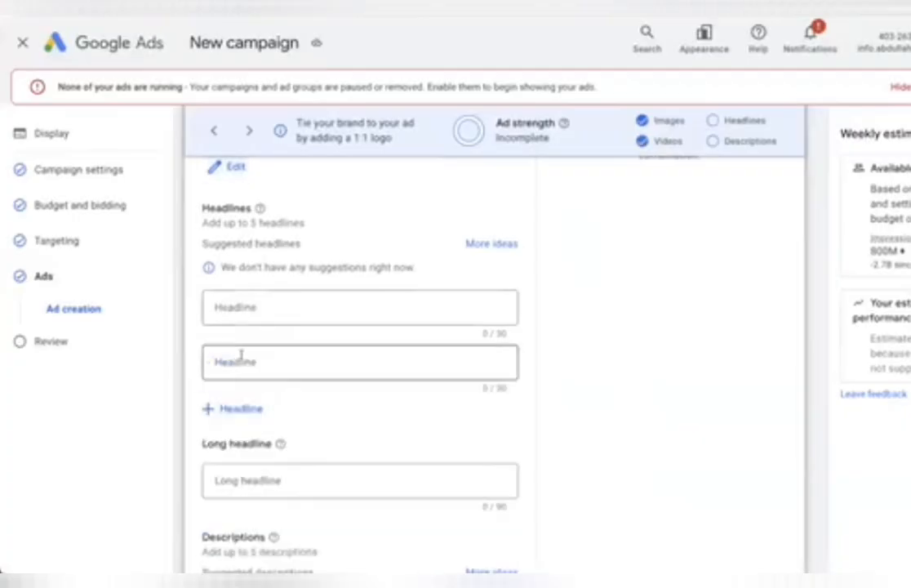
left_click(225, 415)
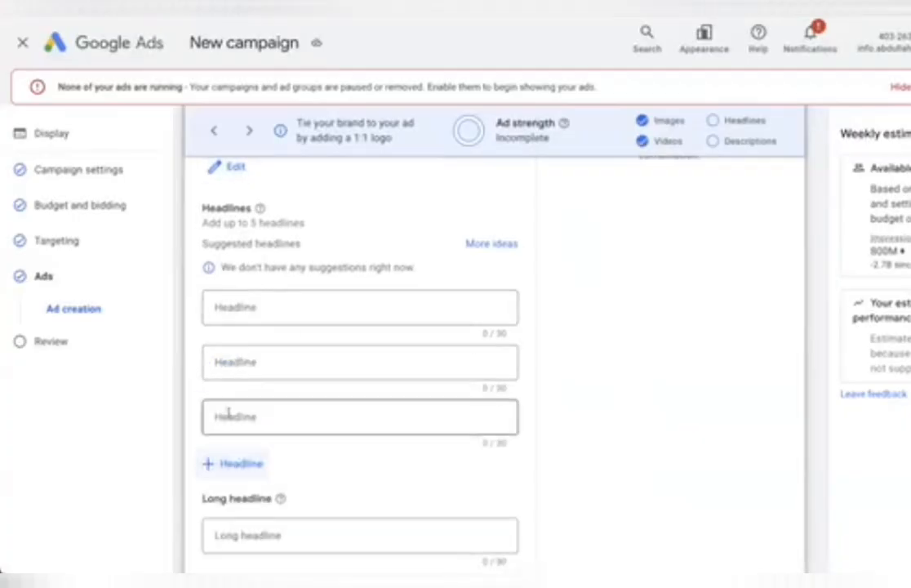
scroll(254, 351, "down", 2)
left_click(254, 347)
scroll(270, 318, "up", 2)
left_click(262, 302)
left_click(240, 521)
scroll(266, 342, "down", 2)
scroll(268, 339, "up", 3)
left_click(242, 345)
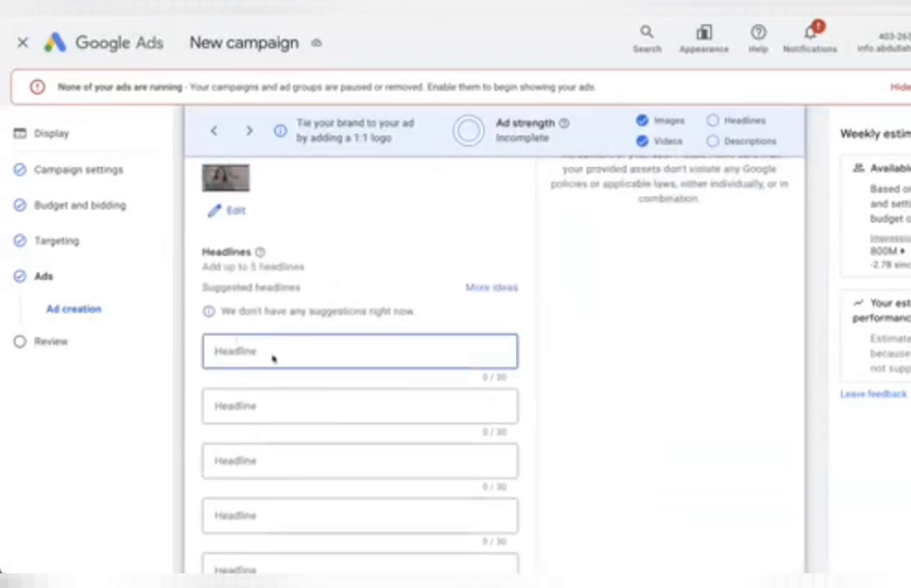
- Fill the ad's headlines from recent assets with Men's Shoe Near Me, Shop Our Sale, Designer Shoes Sale, Shop Premium Leather Shoes and Huge Range Of Products
left_click(493, 287)
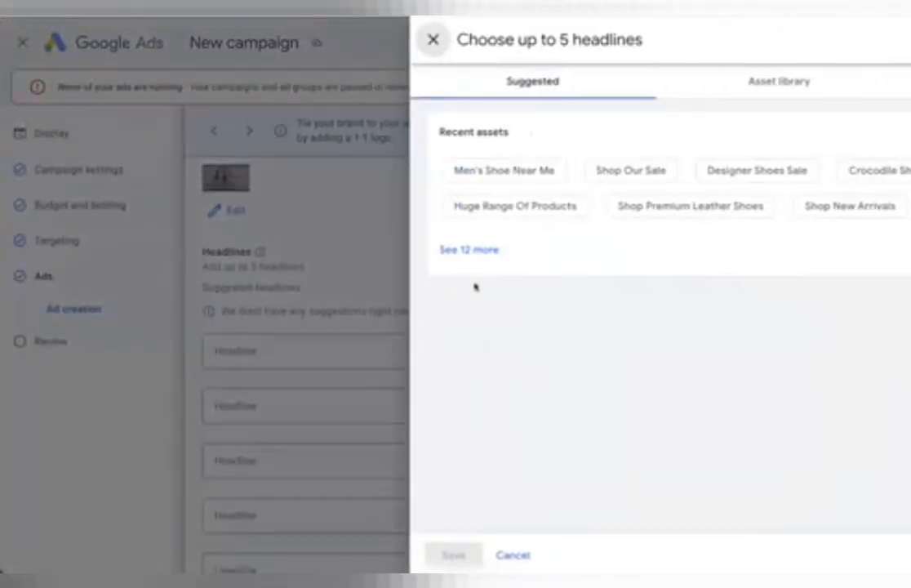
left_click(552, 175)
left_click(645, 170)
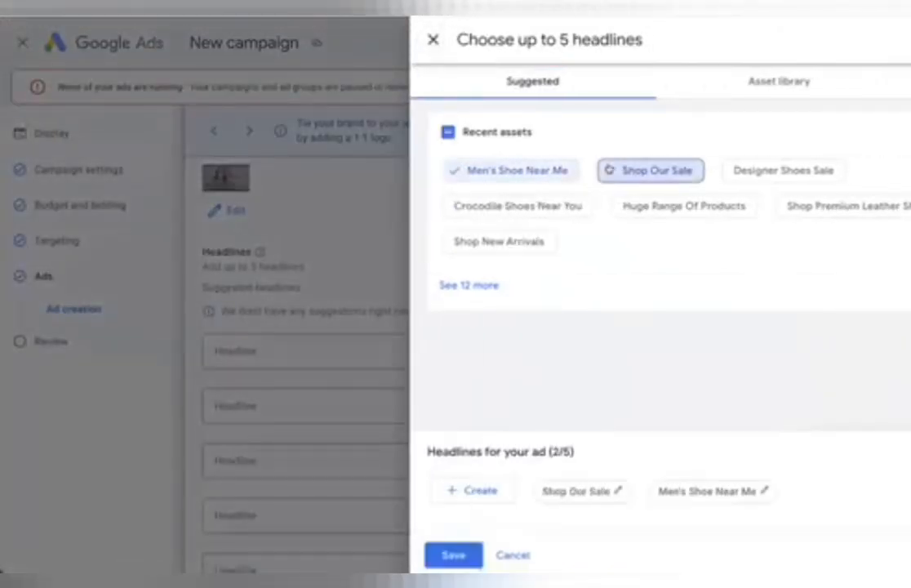
left_click(756, 170)
left_click(826, 204)
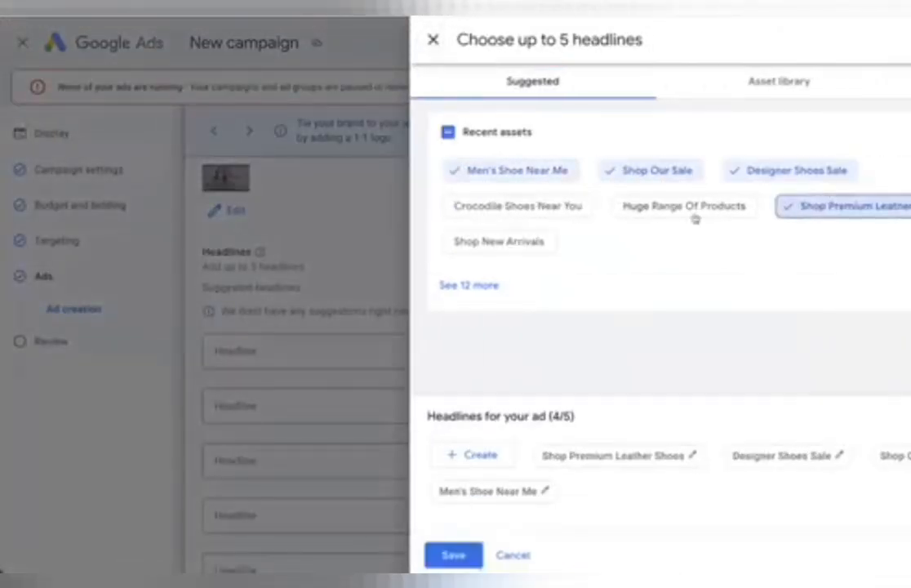
left_click(658, 207)
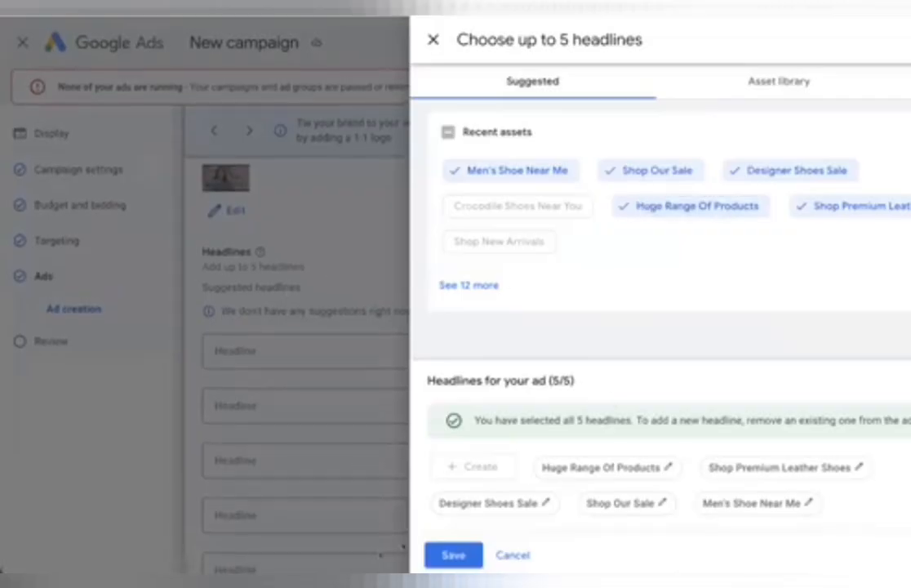
left_click(453, 554)
- Copy the article title "Step Into The Sneakerverse With Bata's Sneaker Fest 2025!" from the Bata website and paste it as the ad's long headline
scroll(416, 307, "down", 3)
scroll(416, 307, "down", 3)
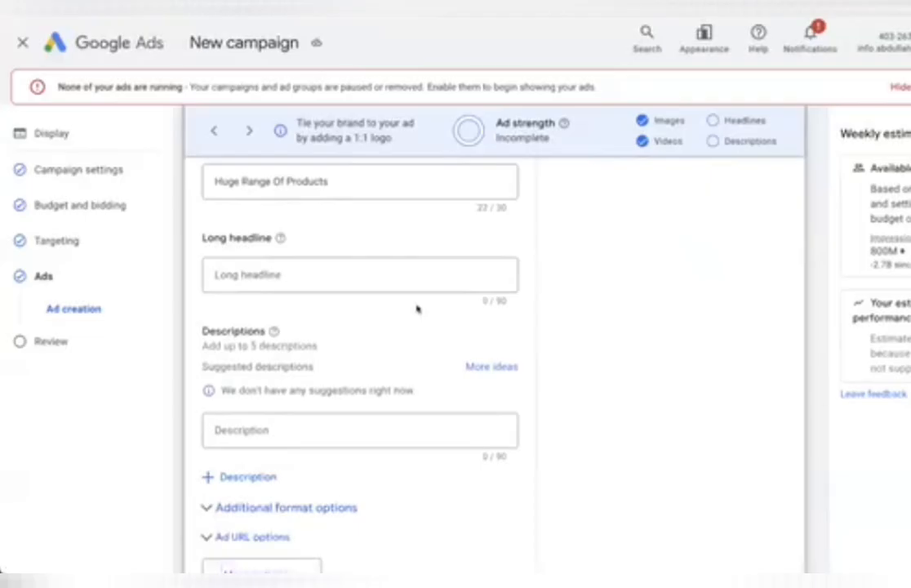
scroll(417, 309, "up", 3)
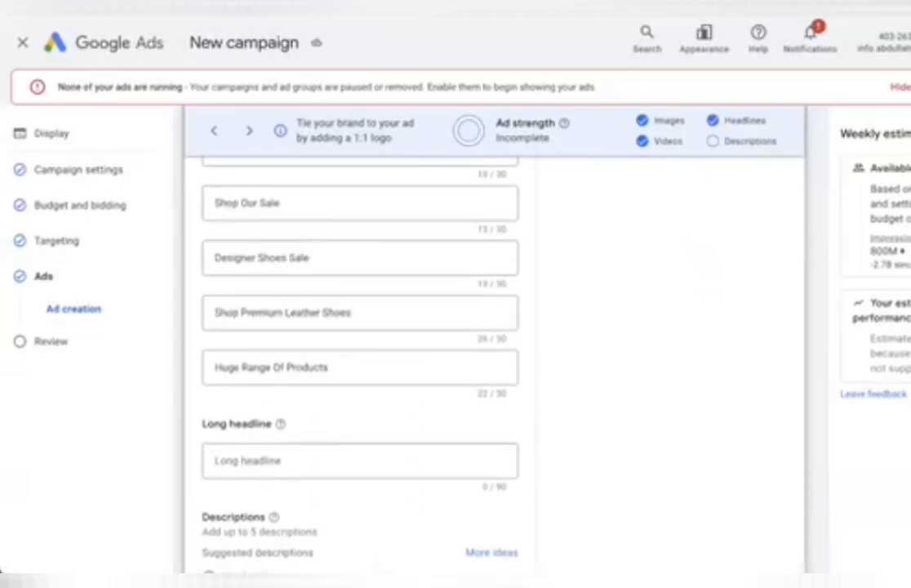
scroll(548, 354, "down", 2)
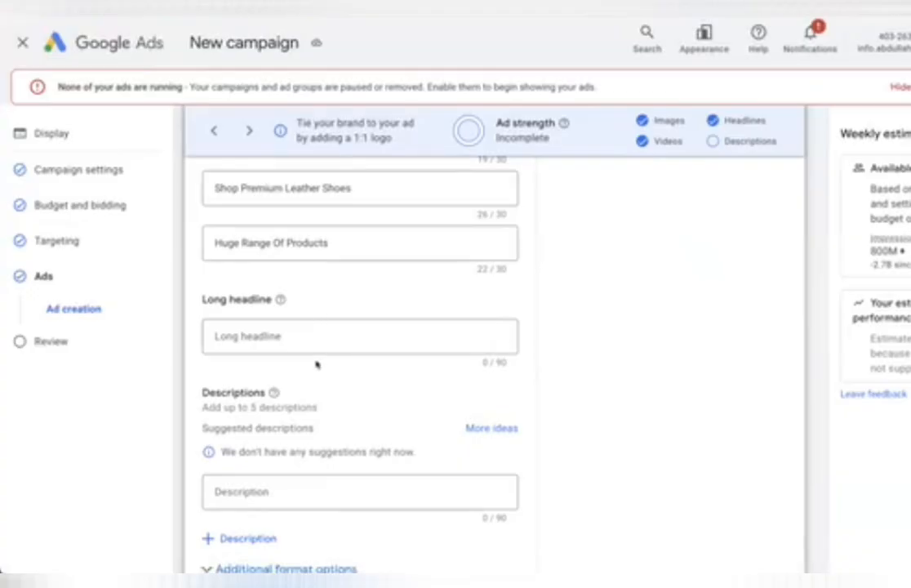
left_click(292, 337)
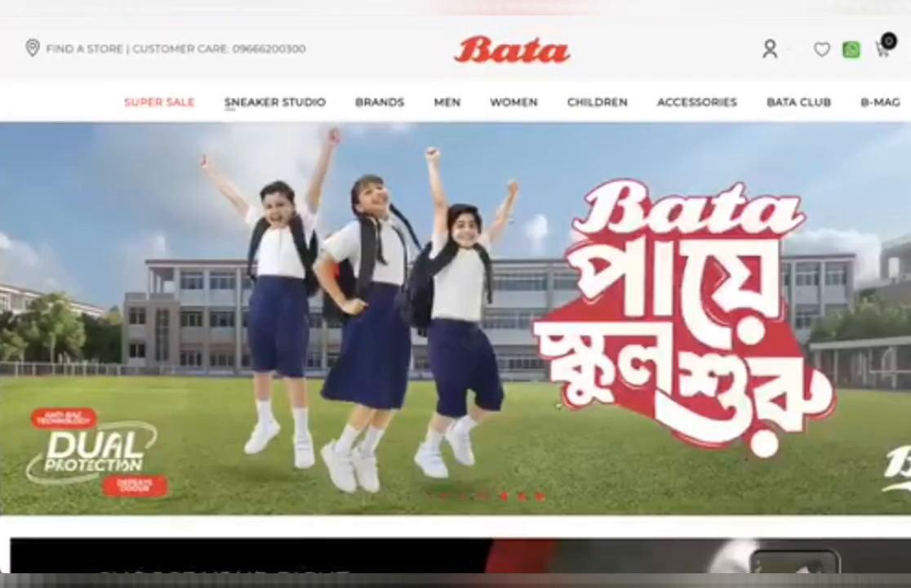
scroll(558, 420, "down", 10)
scroll(559, 420, "down", 10)
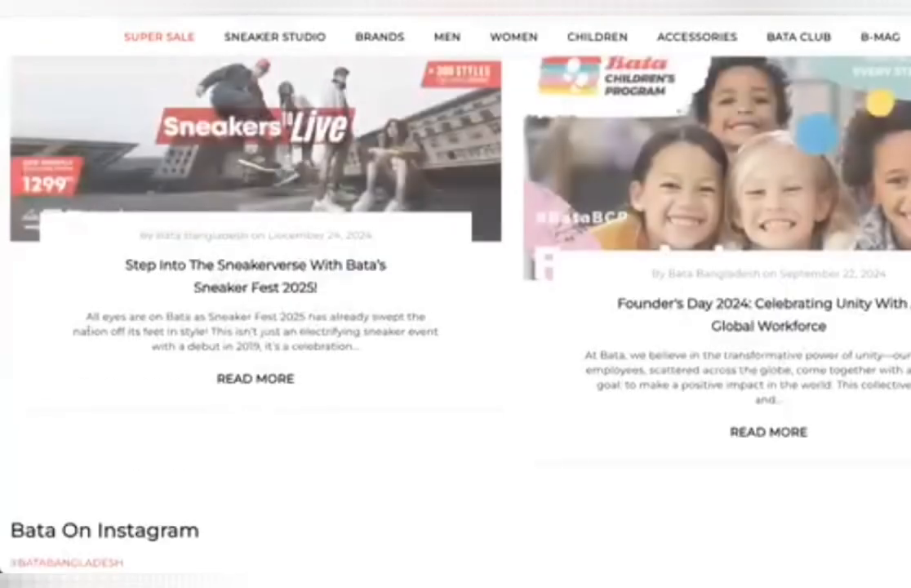
left_click_drag(109, 262, 327, 286)
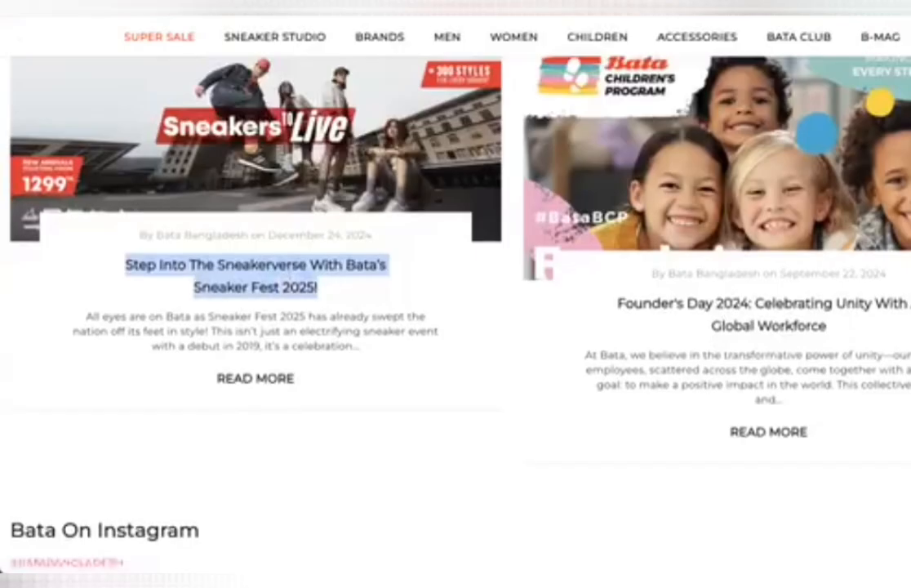
key("ctrl+c")
key("alt+Tab")
key("ctrl+v")
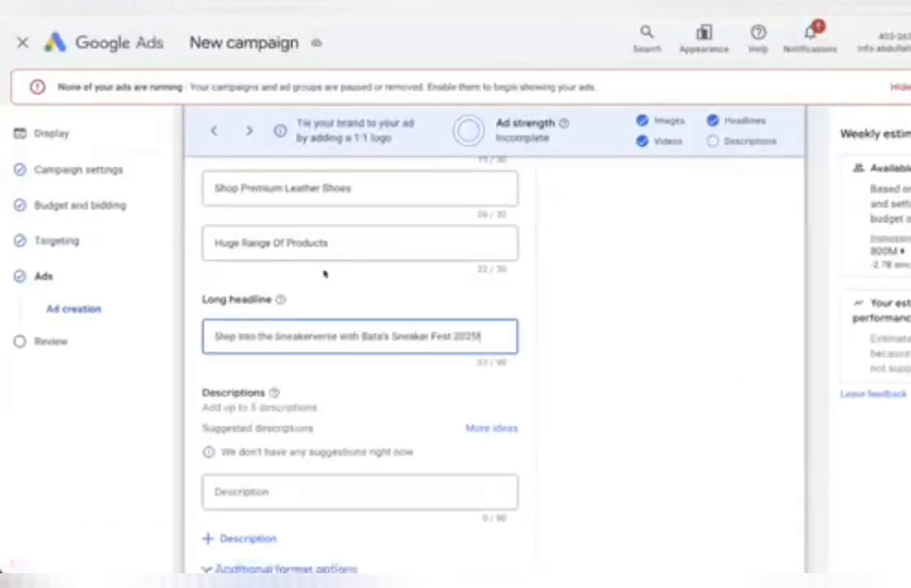
- Expand the ad's descriptions to four entry fields
scroll(323, 275, "down", 4)
left_click(297, 210)
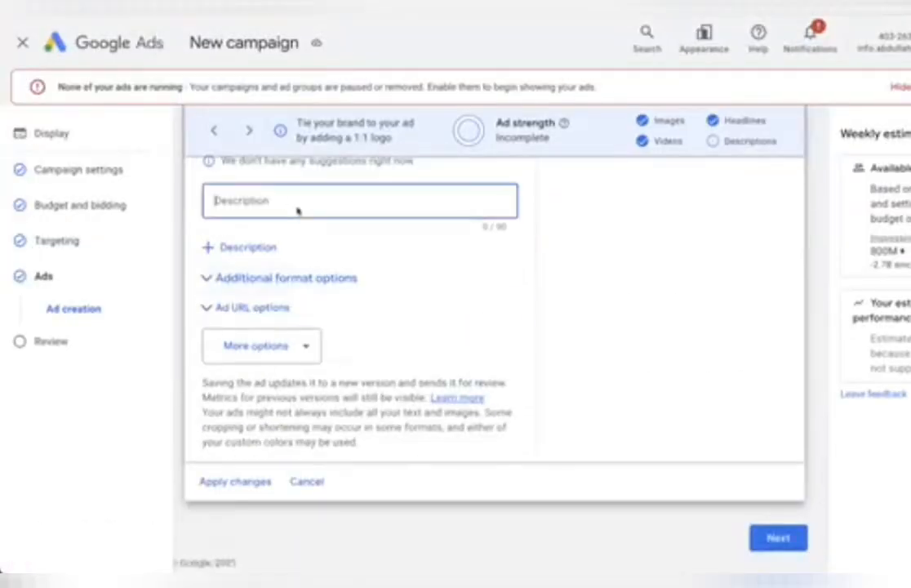
left_click(255, 246)
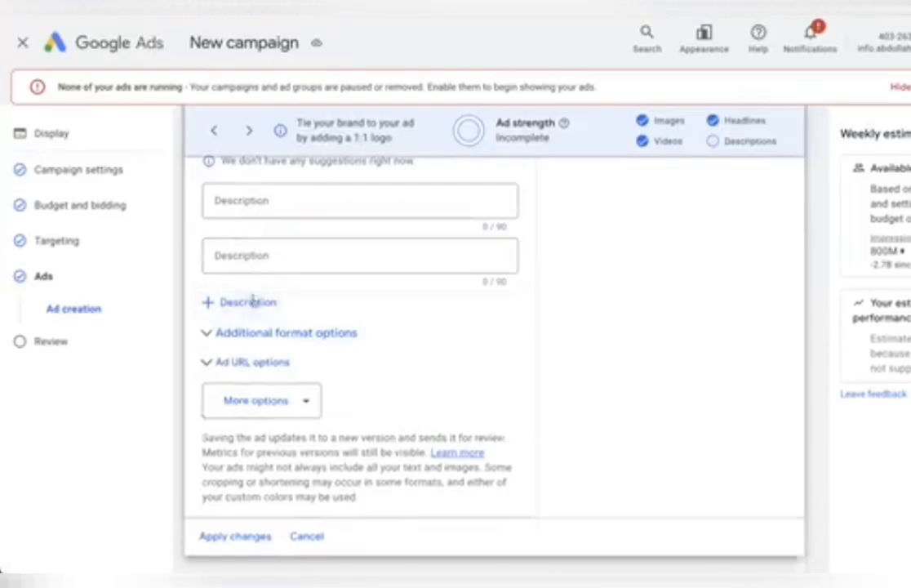
left_click(249, 302)
left_click(253, 358)
scroll(257, 327, "up", 3)
scroll(301, 374, "down", 4)
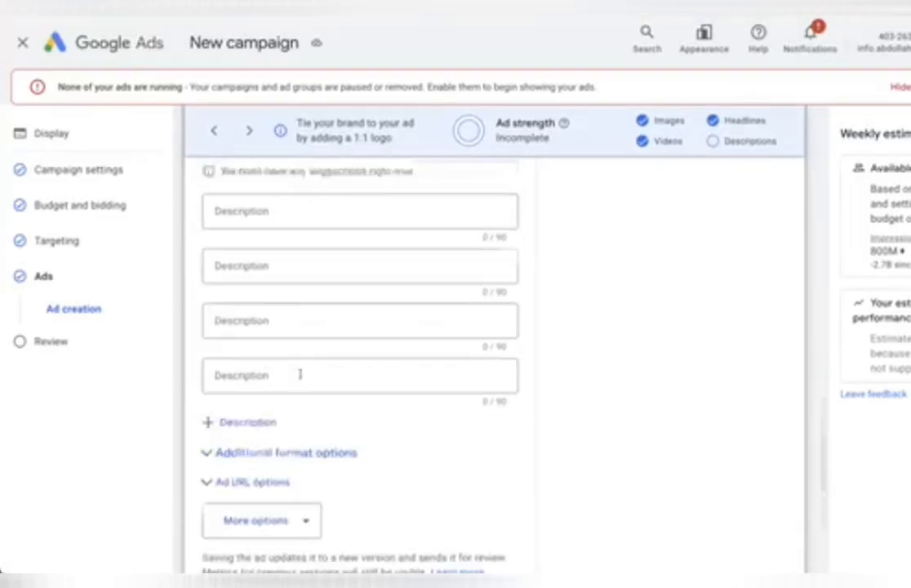
scroll(300, 377, "up", 3)
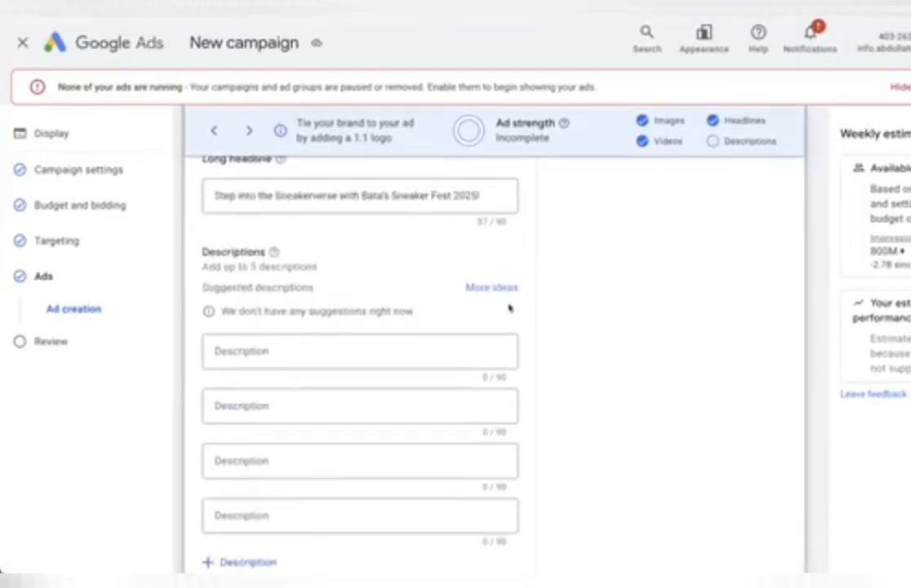
left_click(477, 288)
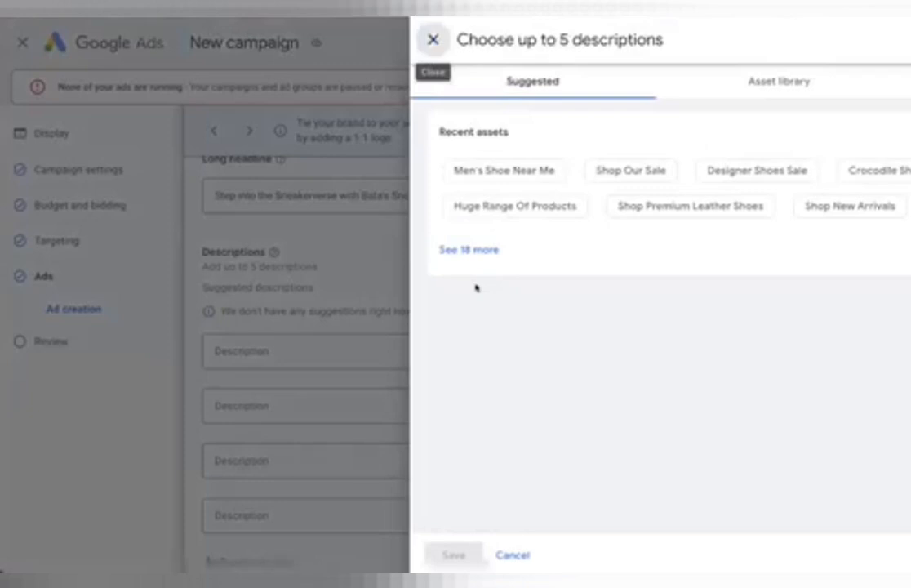
left_click(480, 248)
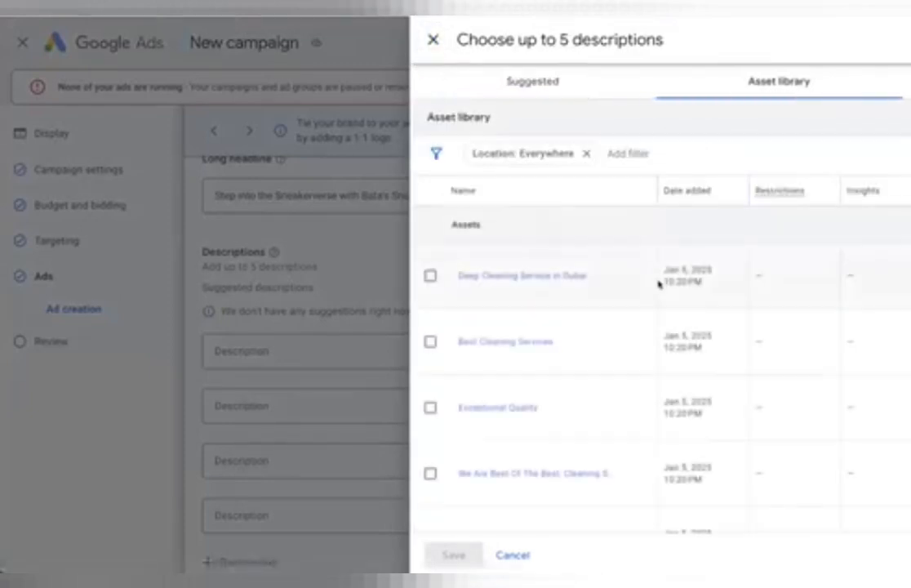
left_click(529, 82)
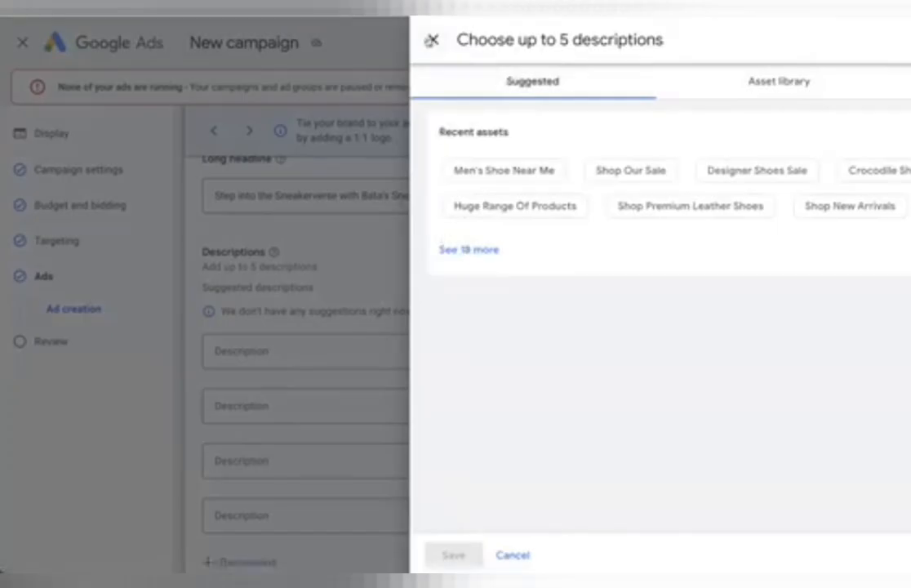
left_click(431, 39)
- Paste the Sneaker Fest title as the first description and copy the Founder's Day article text up to "scattered across the globe," from the Bata website
left_click(287, 346)
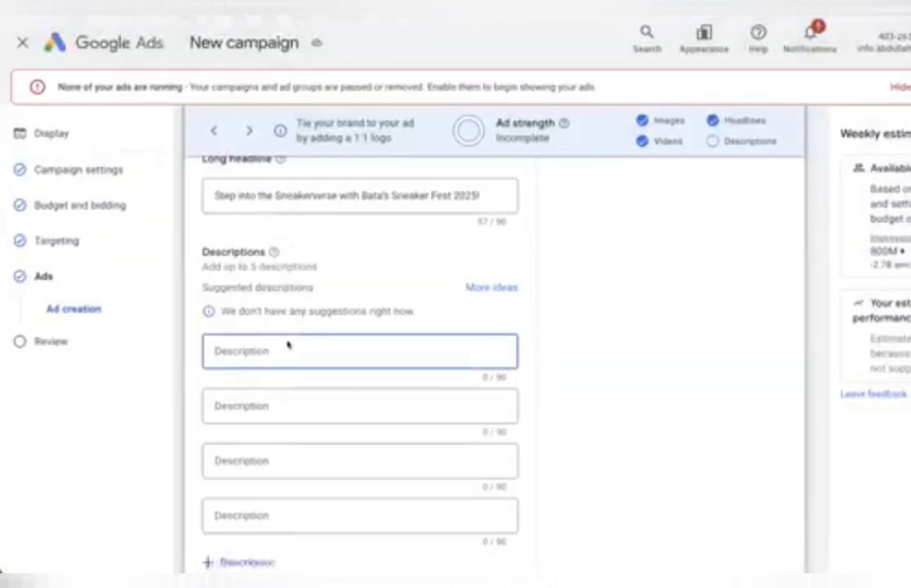
key("ctrl+v")
key("ctrl+Tab")
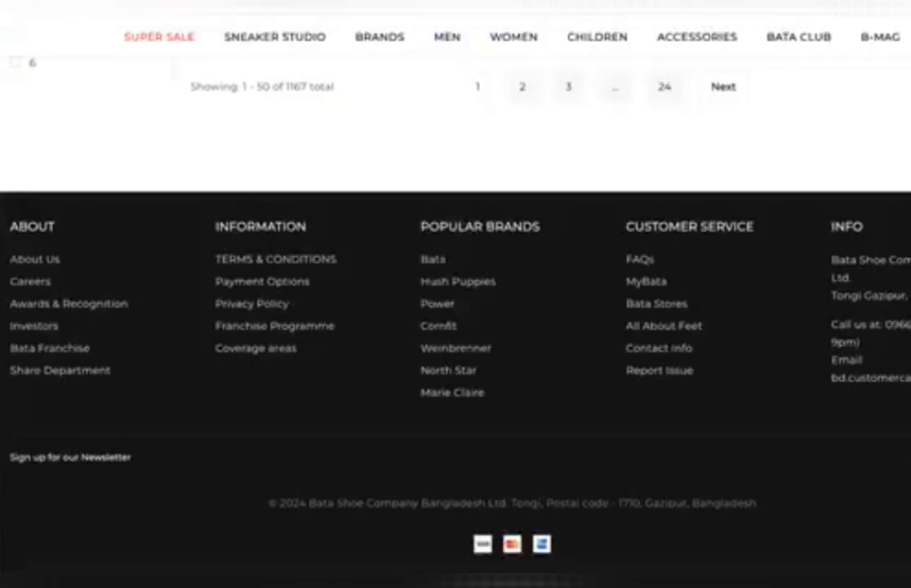
key("ctrl+Tab")
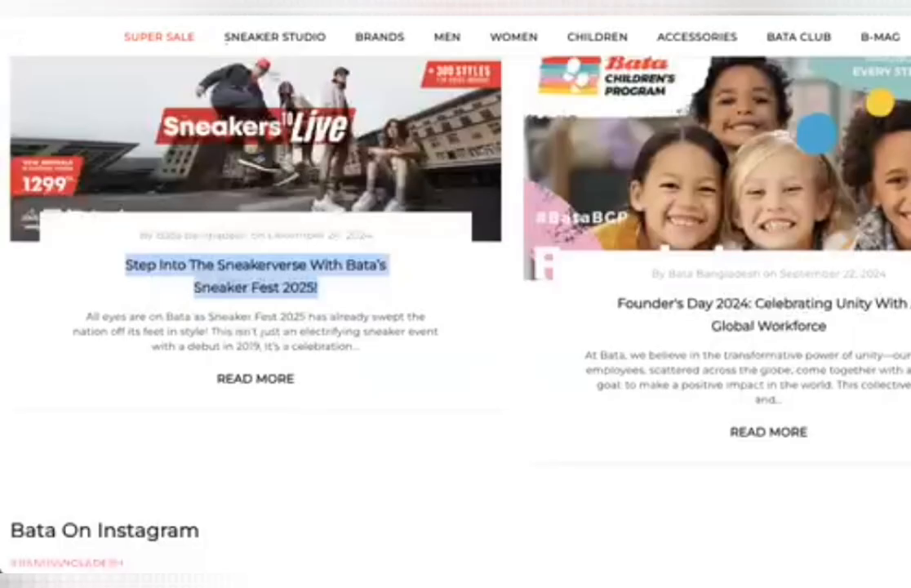
scroll(453, 285, "down", 1)
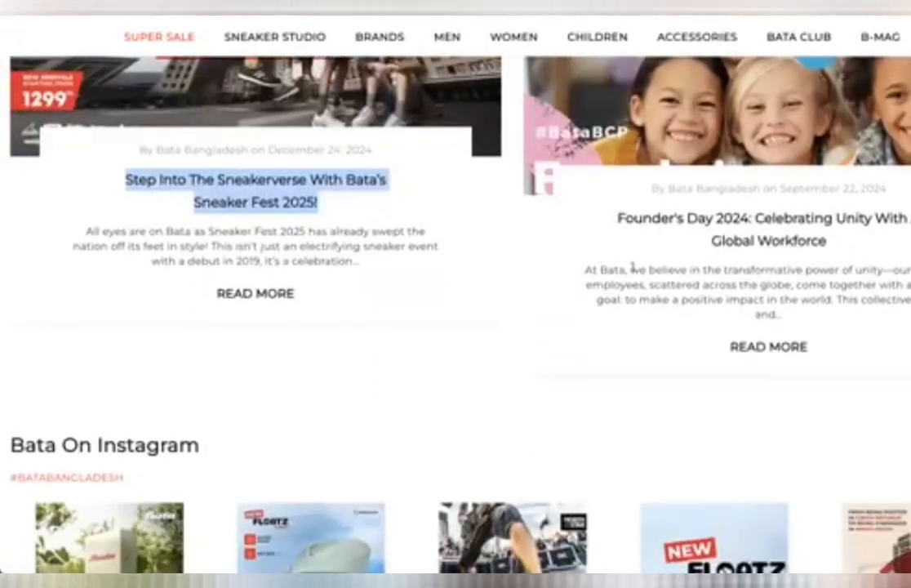
left_click_drag(584, 268, 793, 285)
right_click(763, 276)
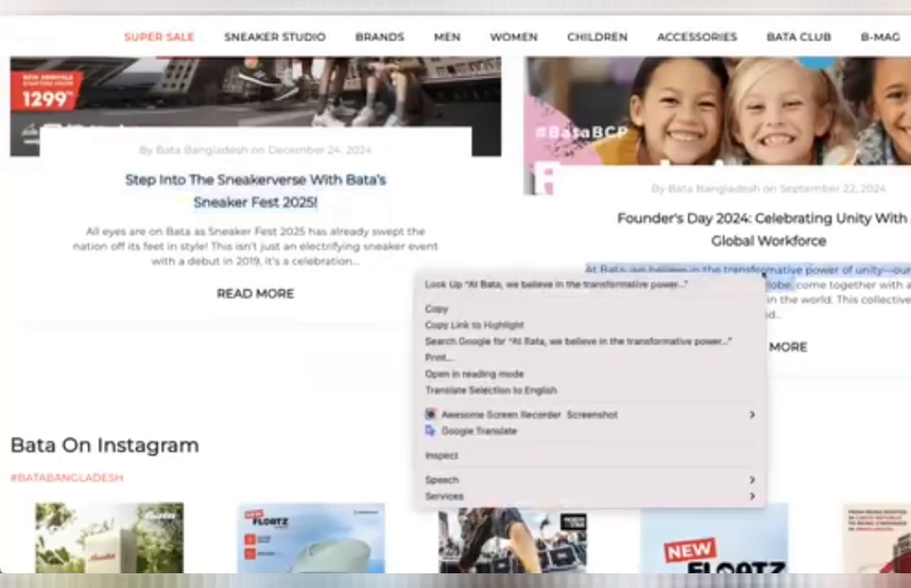
left_click(622, 307)
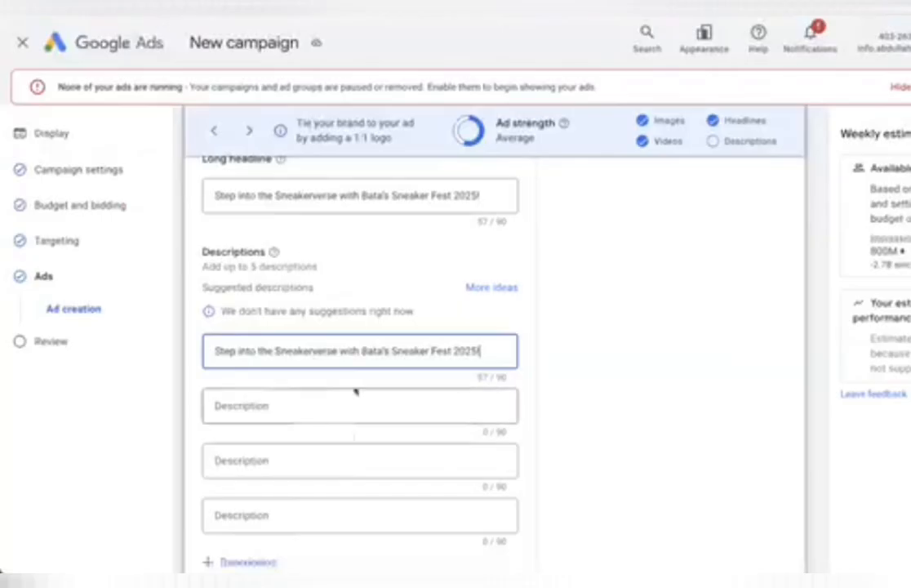
- Paste the copied Founder's Day text as the second description in Google Ads and move its ending "scattered across the globe," to the third description
left_click(245, 405)
key("ctrl+v")
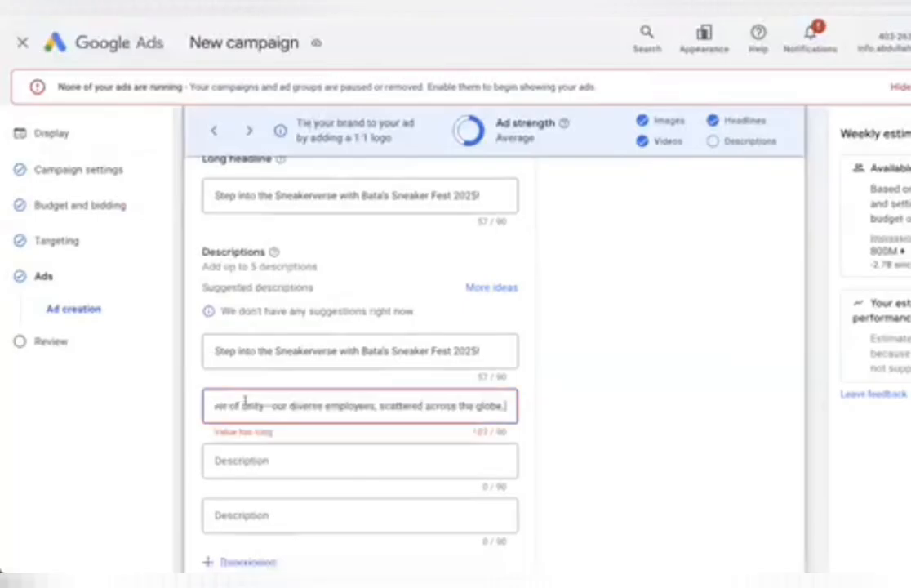
scroll(358, 298, "down", 2)
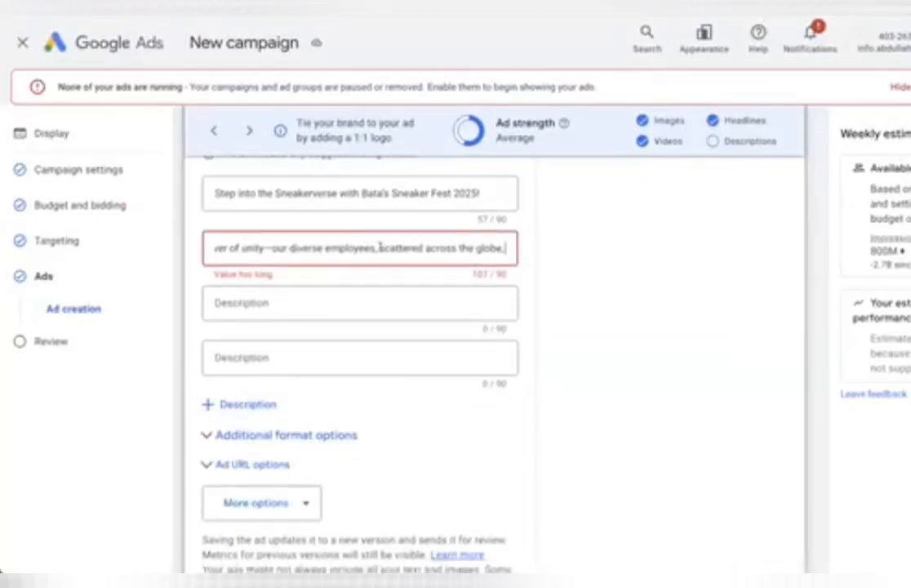
left_click_drag(417, 247, 528, 251)
key("BackSpace")
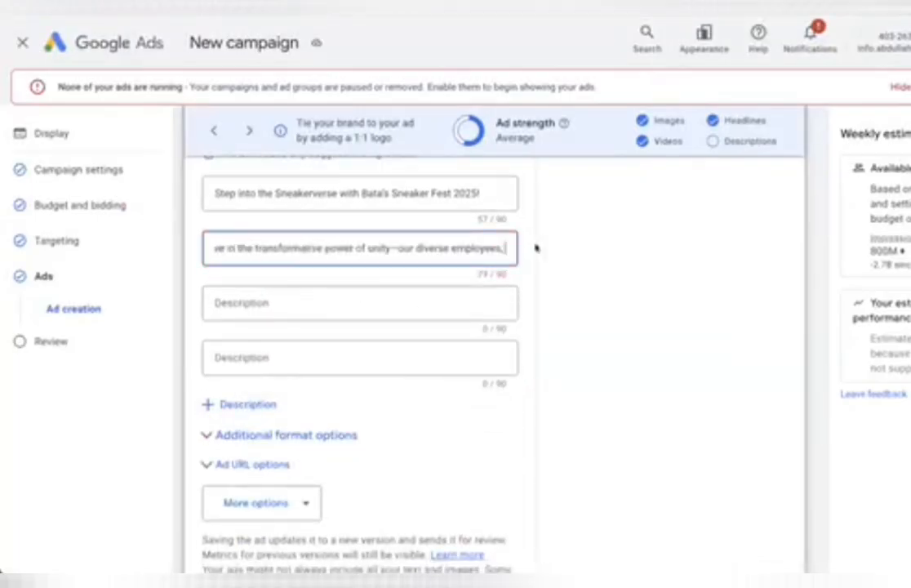
left_click(277, 300)
key("ctrl+v")
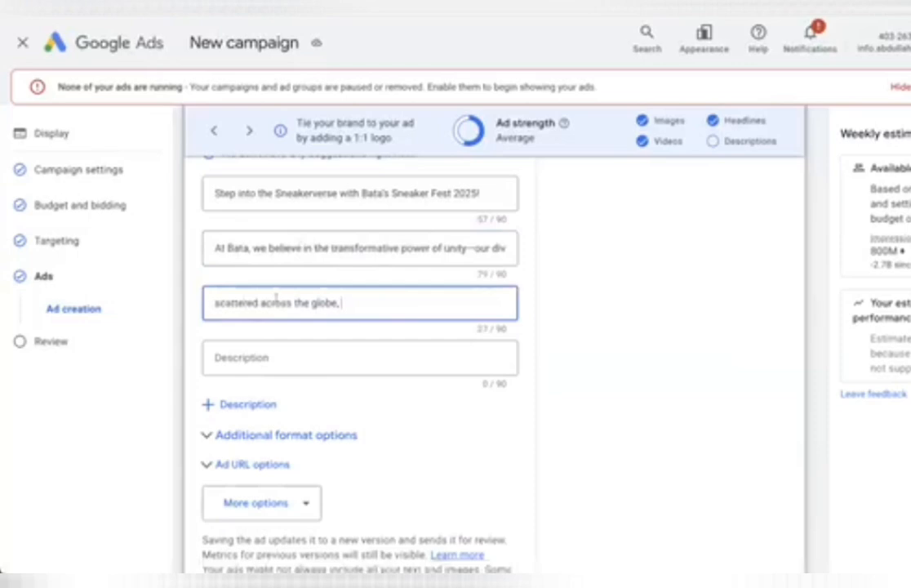
- Copy the byline "By Bata Bangladesh on September 22, 2024" from the Bata website and append it to the ad's third description
left_click(563, 4)
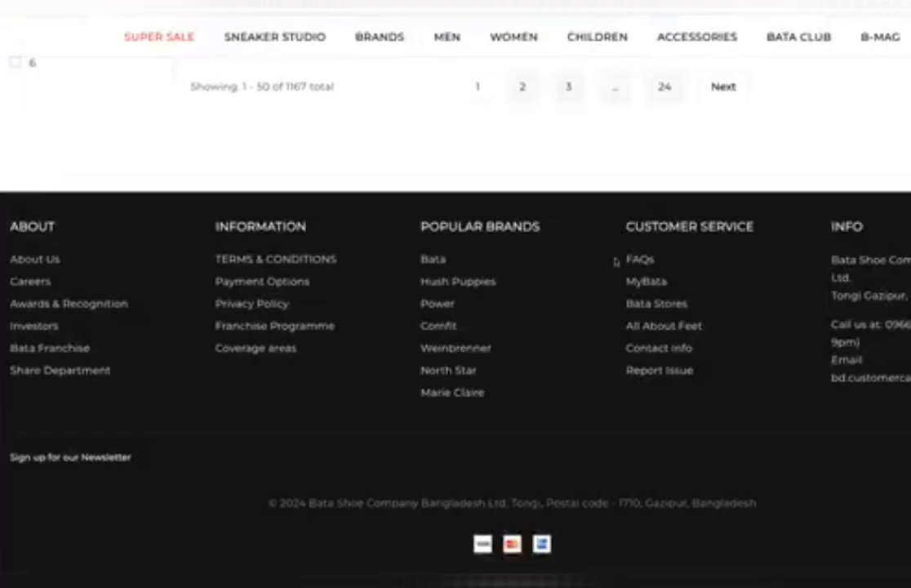
scroll(563, 266, "up", 10)
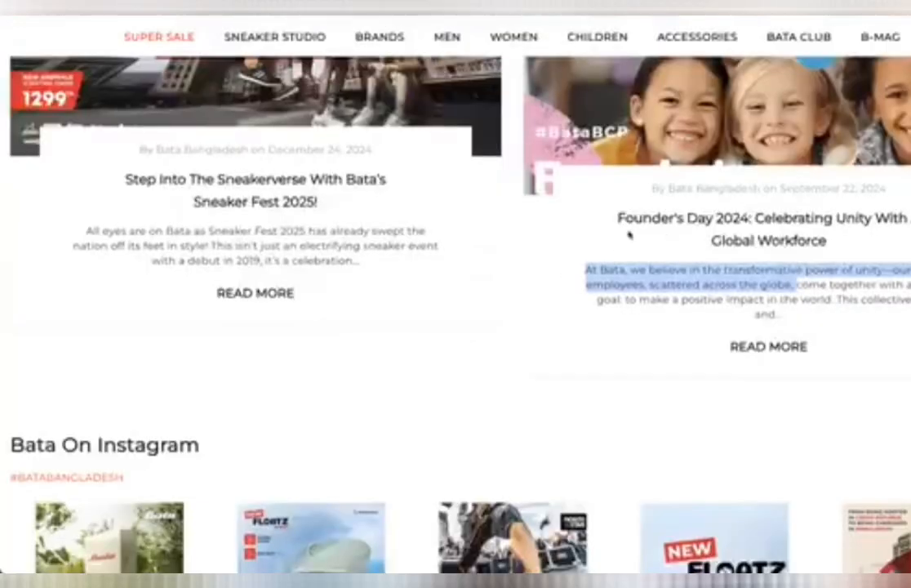
left_click_drag(646, 187, 902, 191)
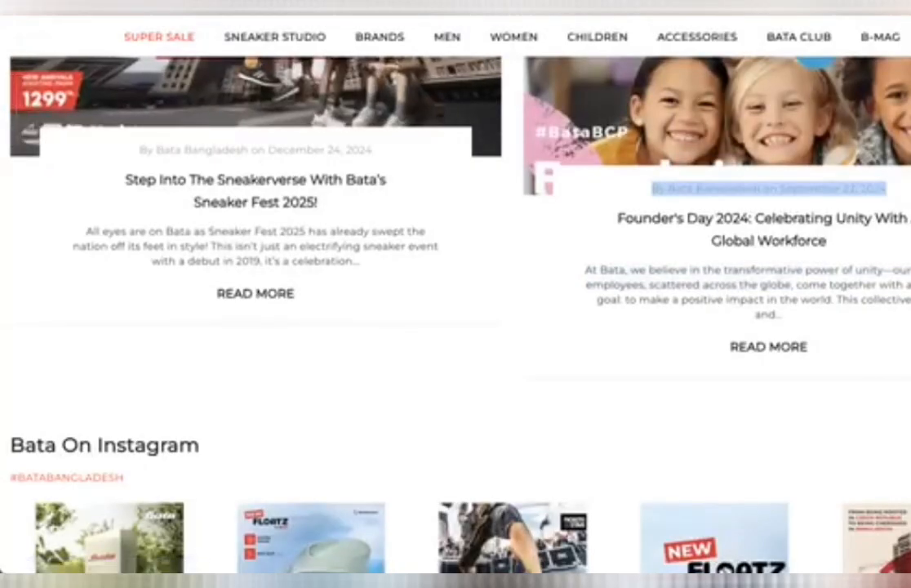
left_click(327, 4)
key("ctrl+v")
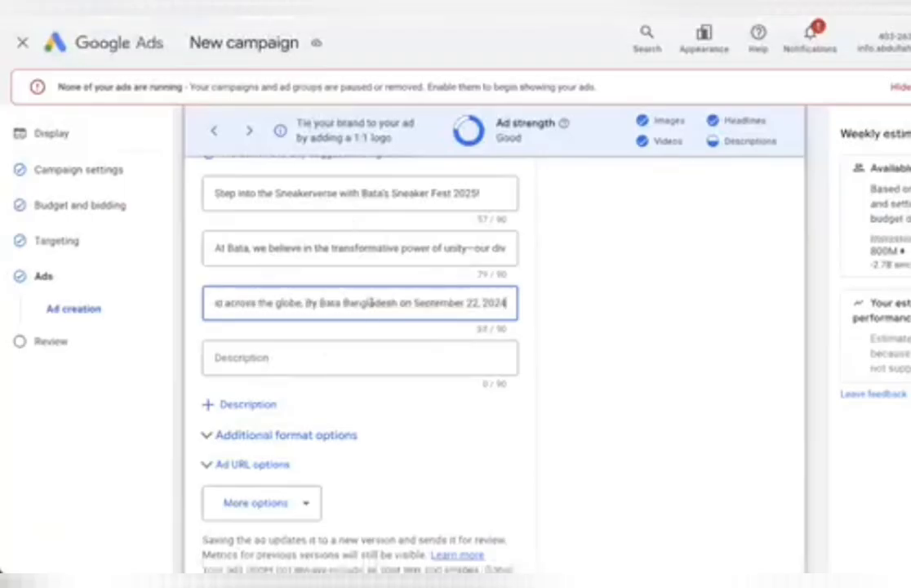
- Copy the title "Founder's Day 2024: Celebrating Unity with a Global Workforce" from the Bata website and paste it as the ad's fourth description in Google Ads
left_click(282, 351)
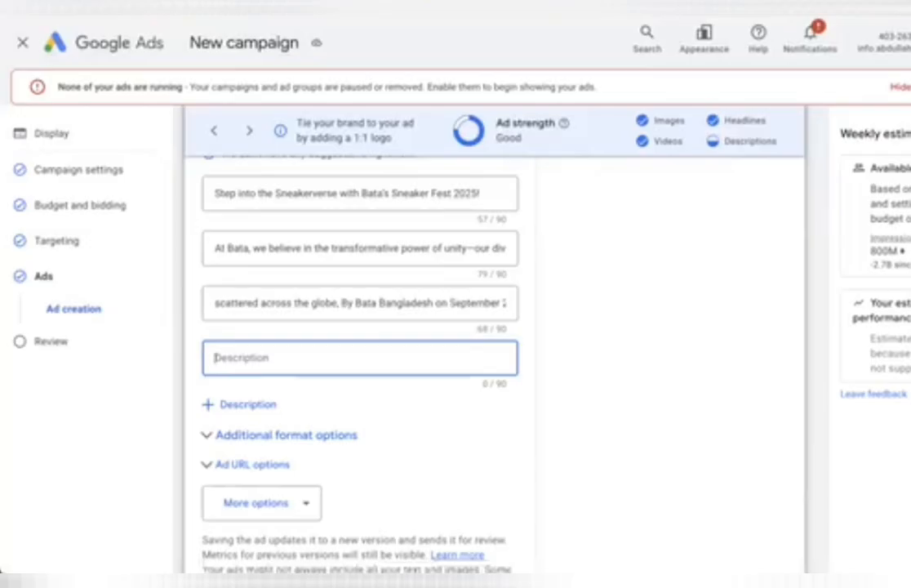
left_click(490, 4)
mouse_move(617, 217)
left_mouse_down()
mouse_move(823, 232)
mouse_move(823, 246)
mouse_move(608, 216)
left_mouse_up()
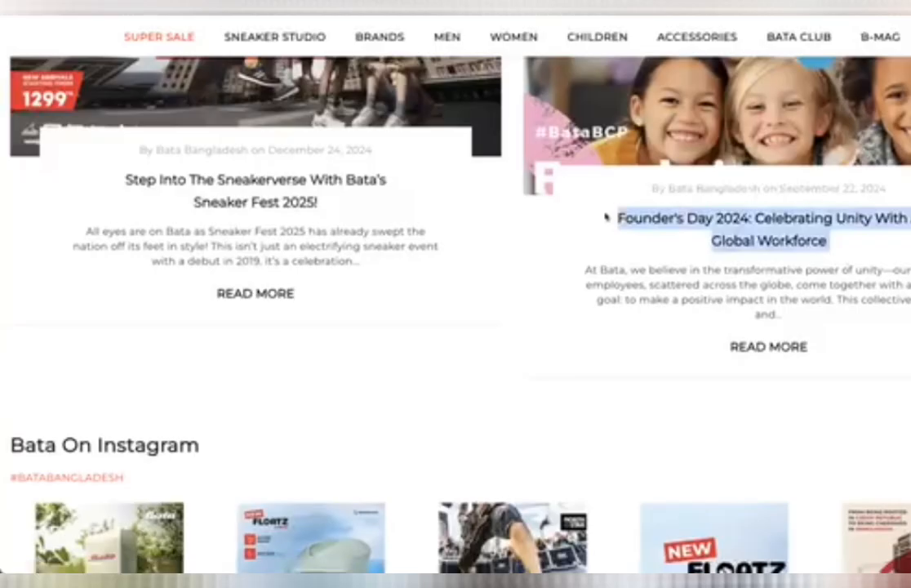
left_click(164, 5)
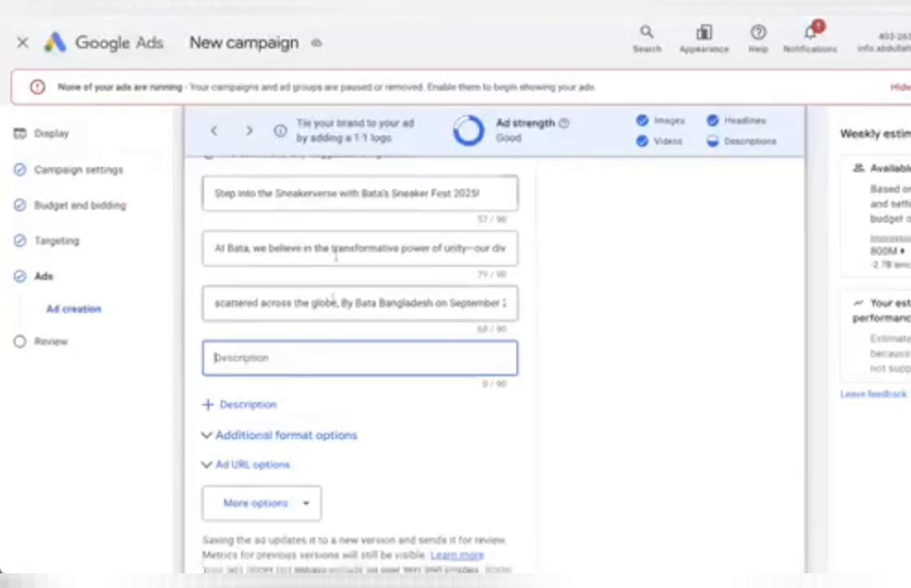
key("ctrl+v")
- Add a fifth description with the text "All eyes are on Bata as Sneaker Fest 2025 has already swept the" copied from the Bata website
scroll(290, 342, "down", 3)
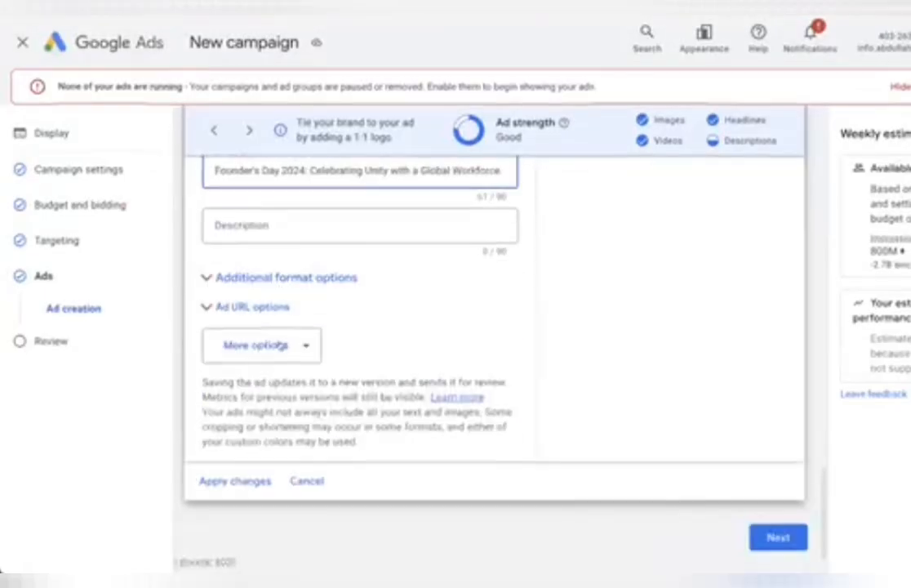
left_click(266, 216)
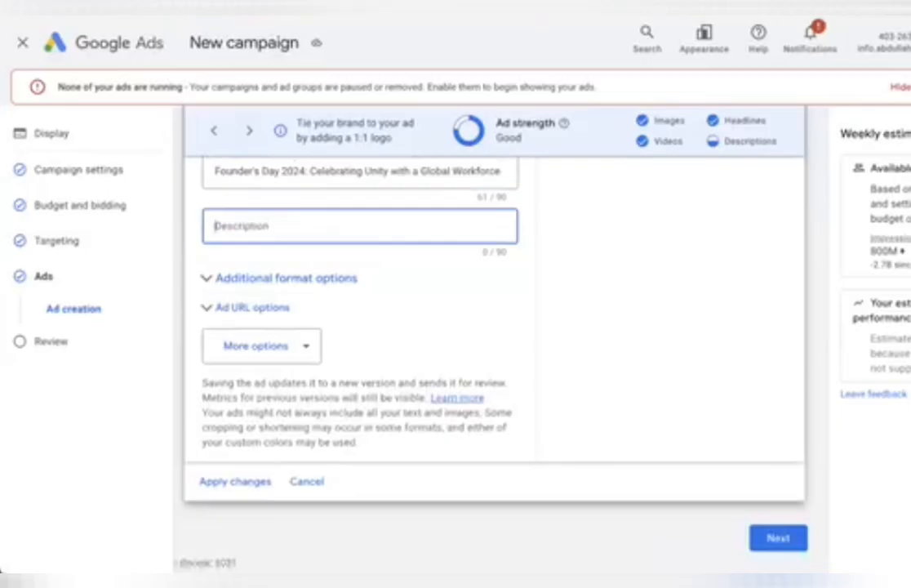
left_click(164, 5)
left_click(85, 221)
left_click_drag(85, 221, 429, 234)
key("ctrl+c")
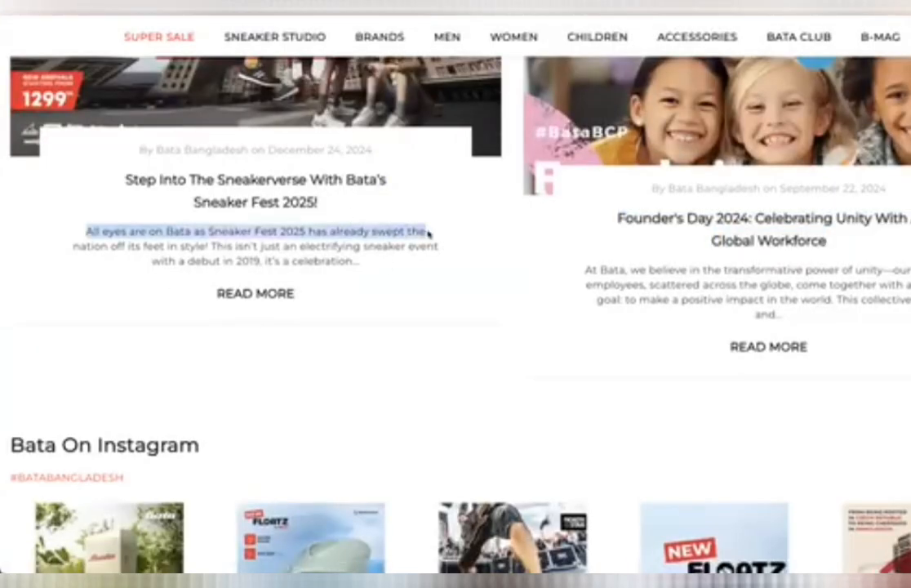
left_click(122, 5)
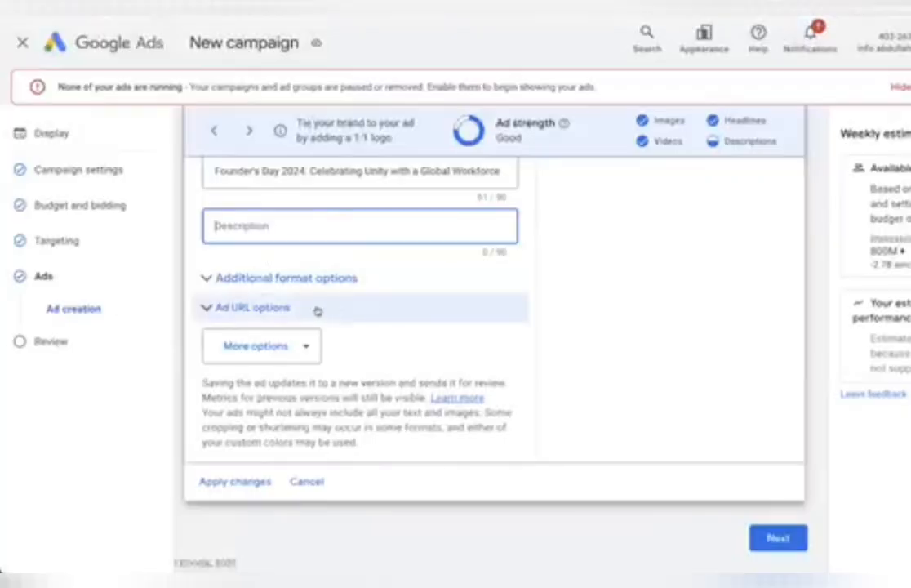
key("ctrl+v")
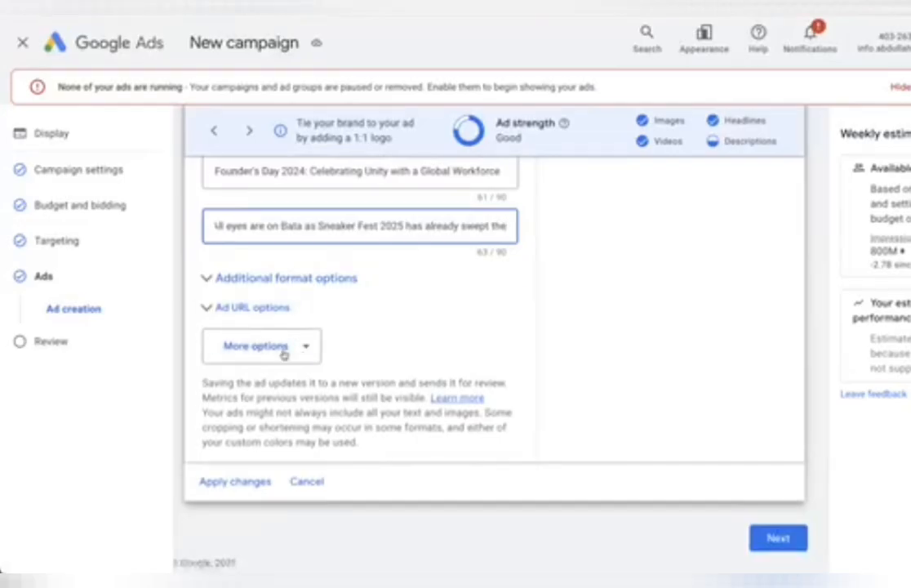
- Enable the ad's call to action text option and set it to Shop Now
left_click(283, 351)
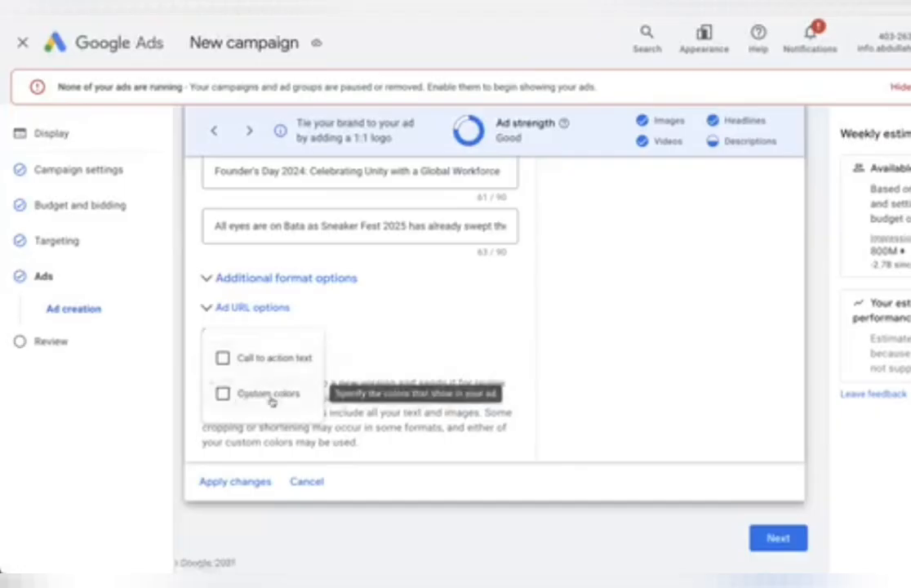
left_click(244, 359)
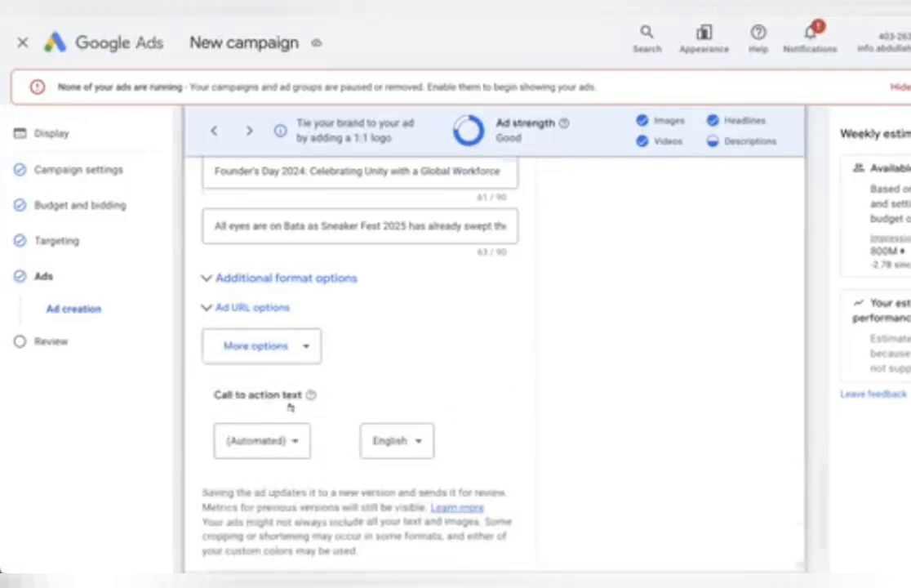
scroll(237, 347, "down", 2)
left_click(282, 339)
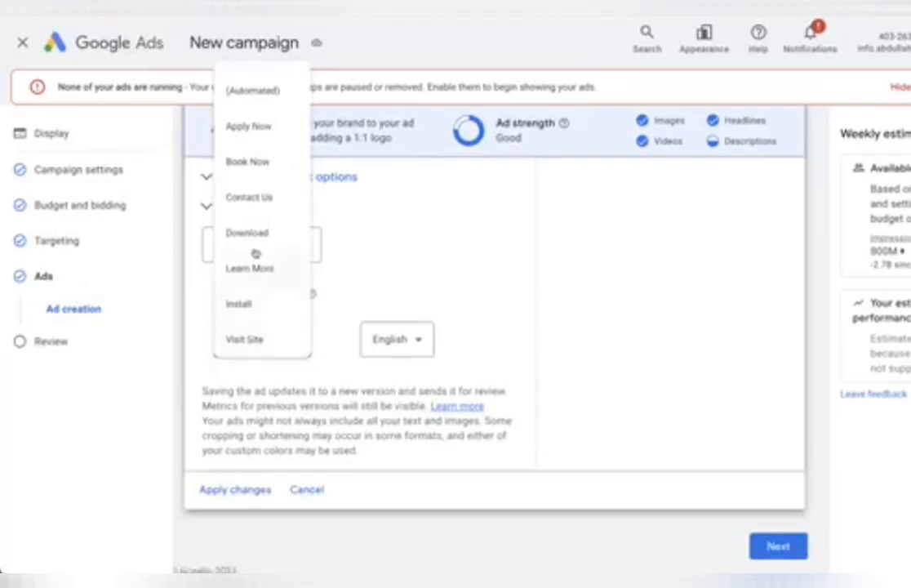
scroll(254, 246, "down", 2)
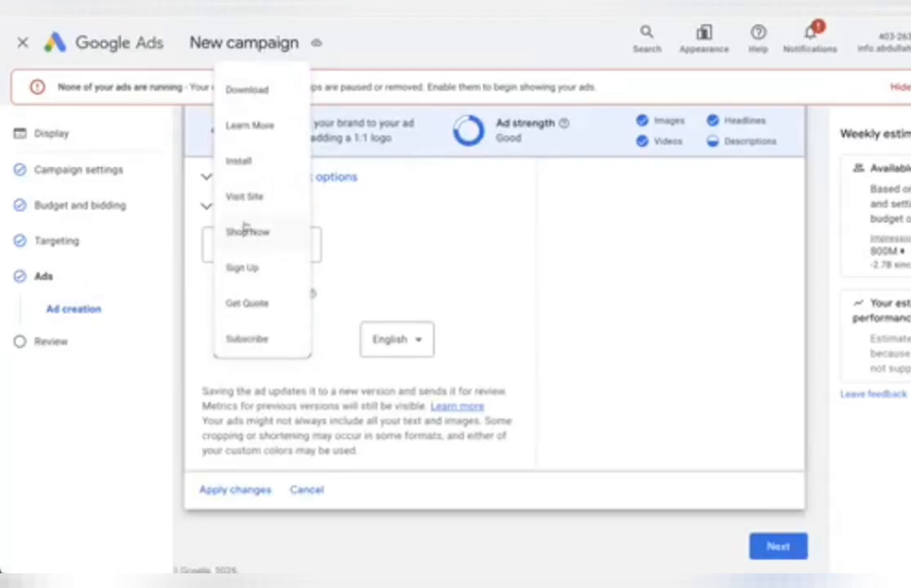
left_click(245, 233)
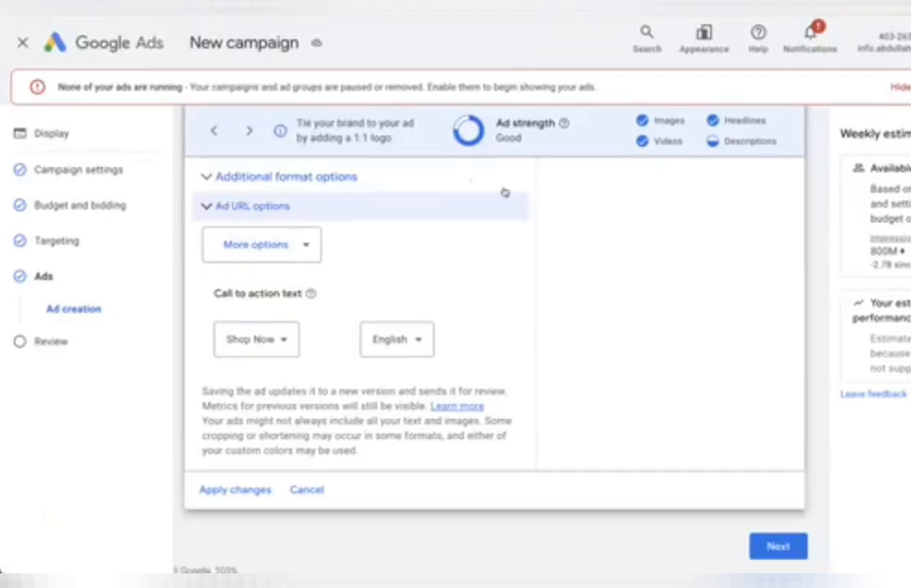
- Examine the ad strength rating and look over the ad's preview, images and logo section
left_click_drag(496, 134, 532, 139)
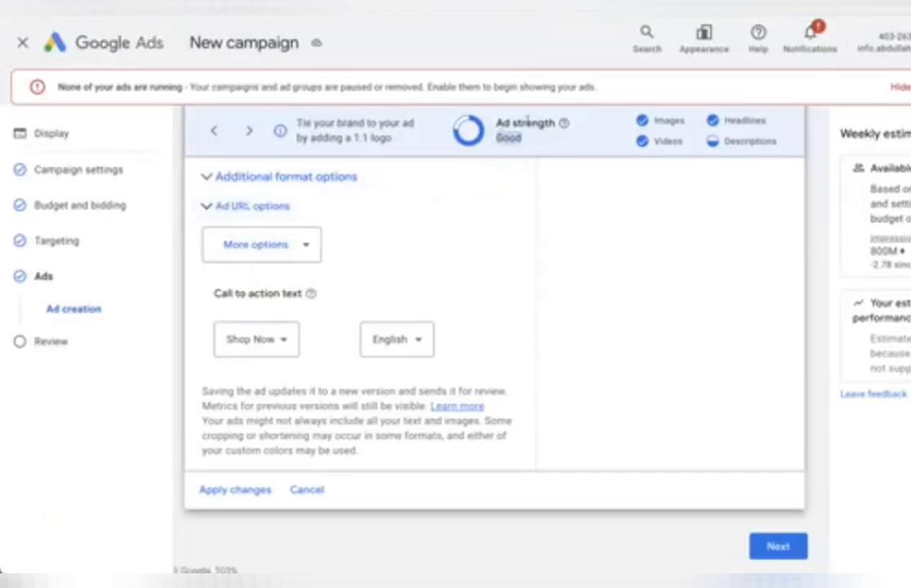
left_click(514, 134)
left_click_drag(493, 139, 559, 138)
left_click(498, 122)
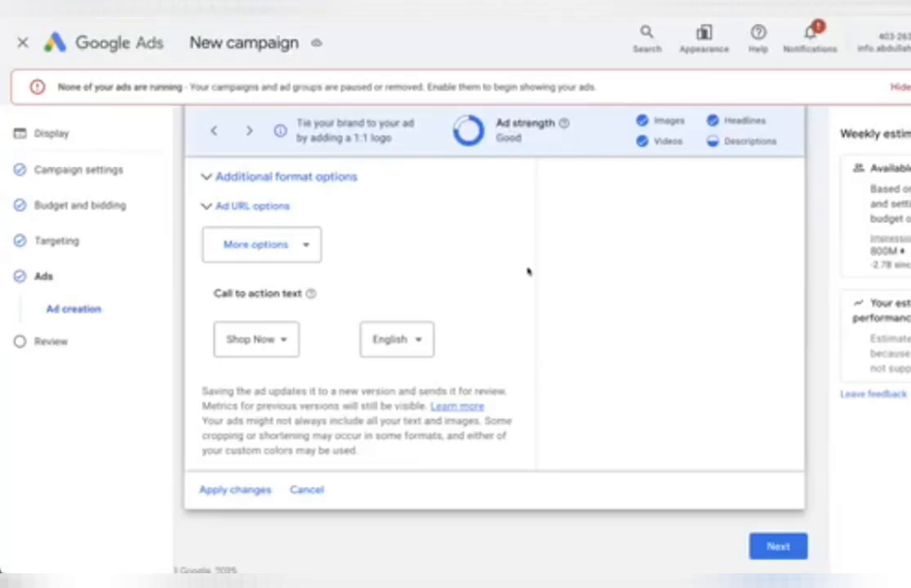
left_click_drag(493, 128, 553, 140)
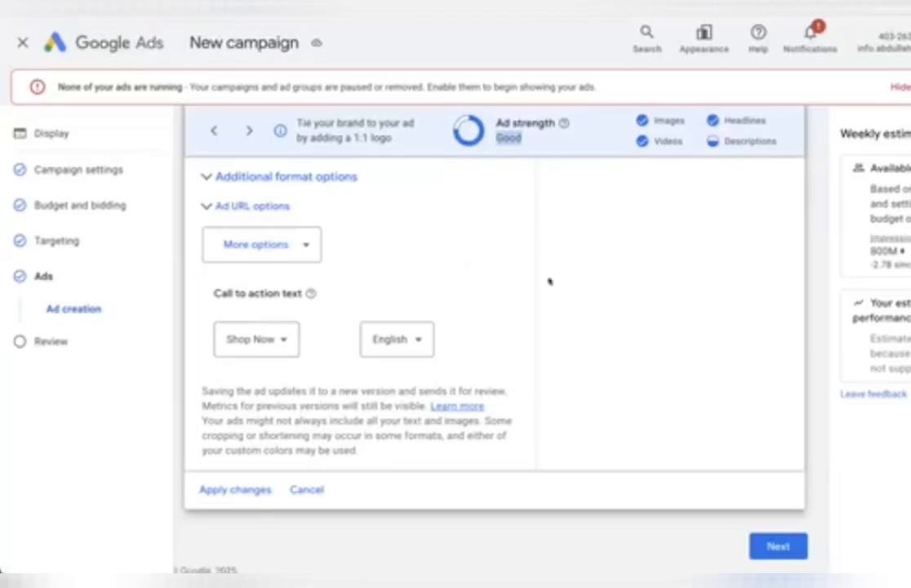
scroll(587, 357, "up", 10)
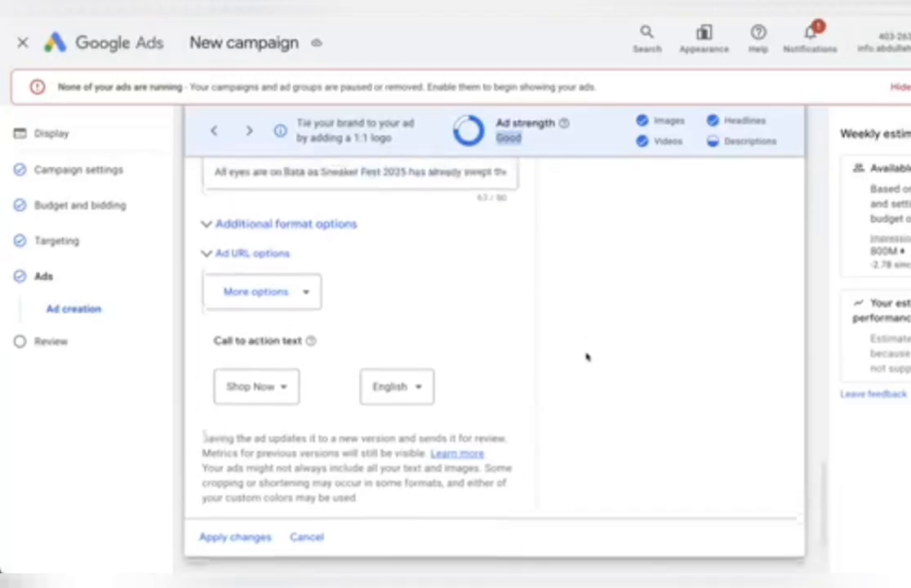
scroll(586, 357, "up", 10)
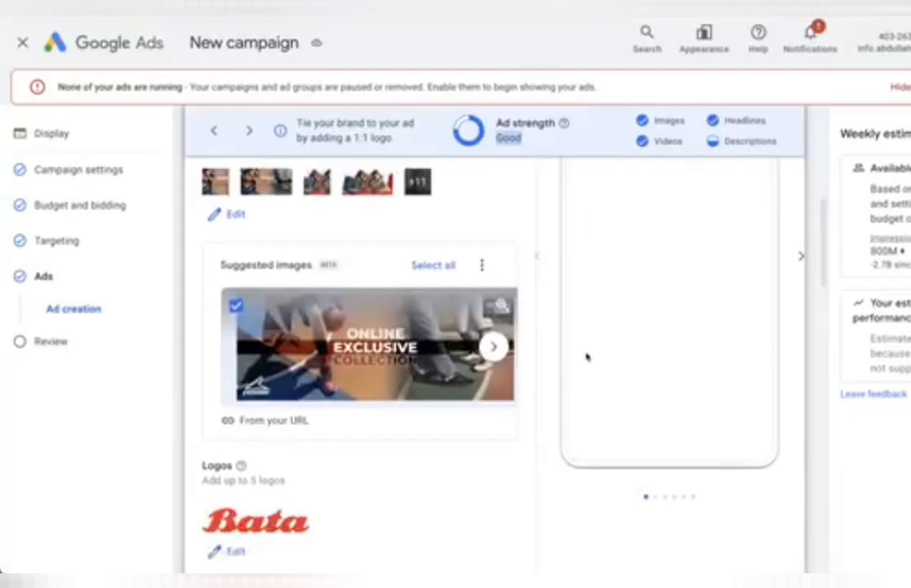
scroll(586, 357, "up", 2)
scroll(530, 287, "down", 2)
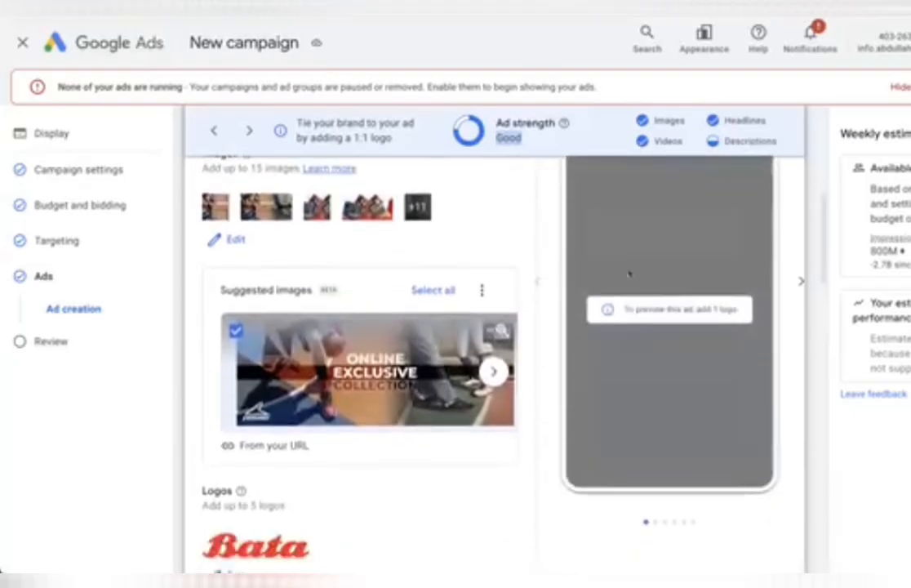
scroll(664, 333, "up", 2)
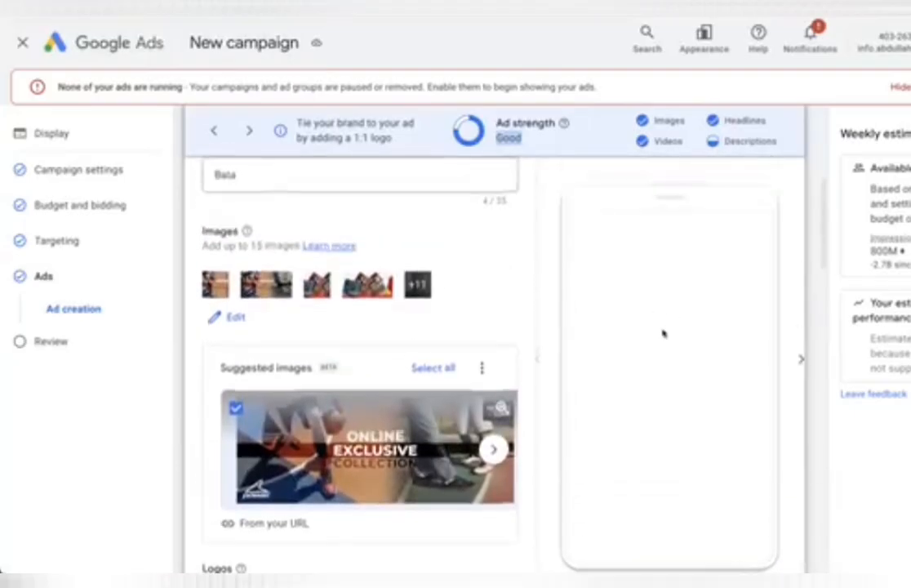
scroll(663, 332, "down", 3)
scroll(651, 351, "up", 5)
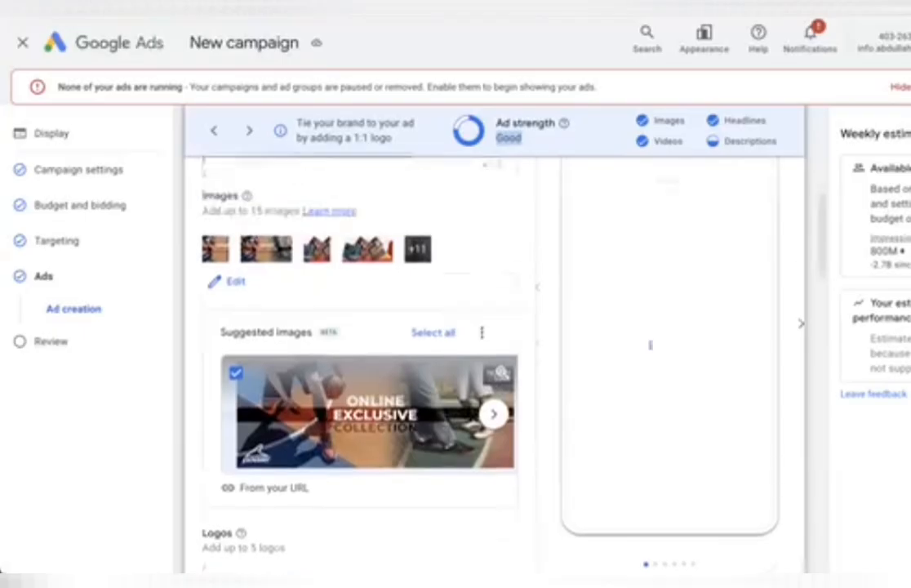
scroll(651, 351, "down", 2)
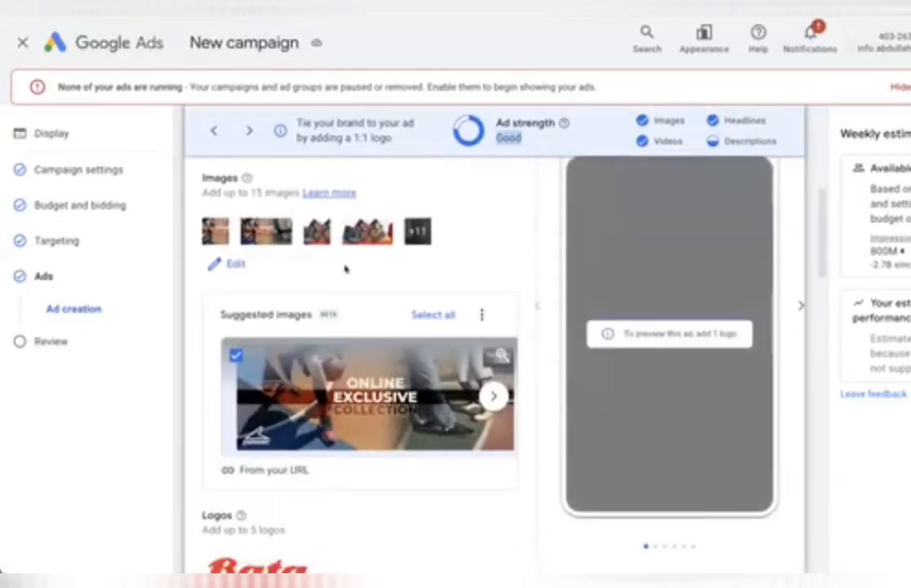
scroll(326, 245, "down", 3)
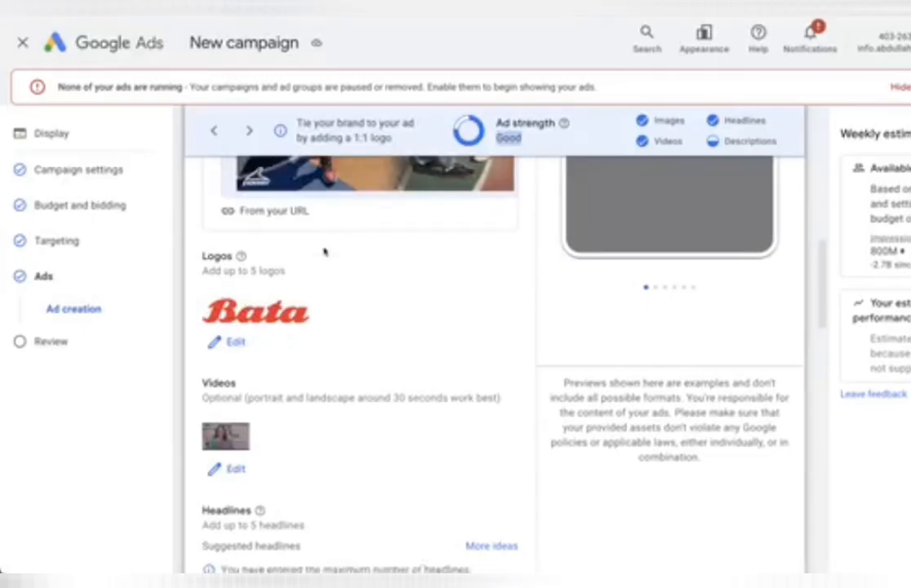
- Edit the ad's logos, clearing and reselecting the Bata website logo to include both its 1:1 and 4:1 ratios
left_click(225, 342)
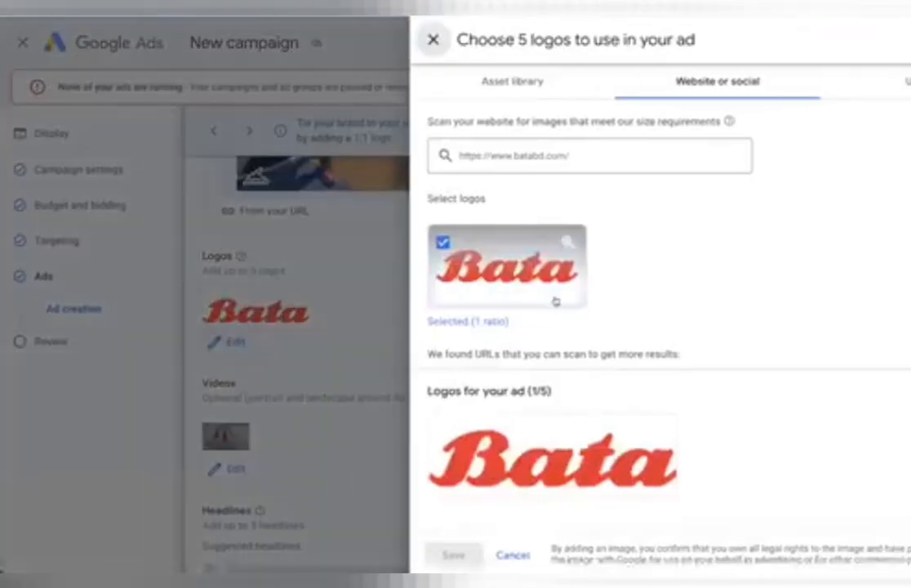
scroll(655, 319, "down", 2)
scroll(655, 318, "up", 2)
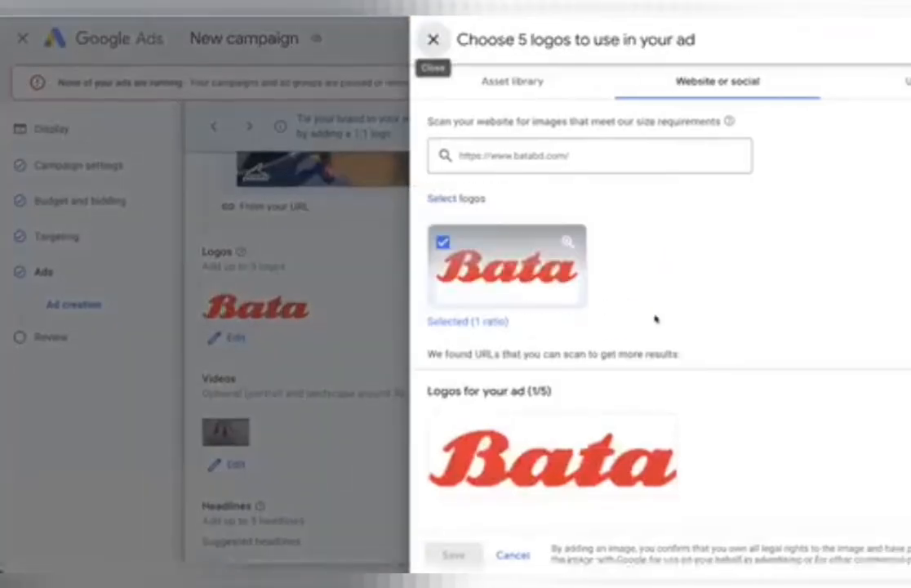
scroll(634, 329, "down", 2)
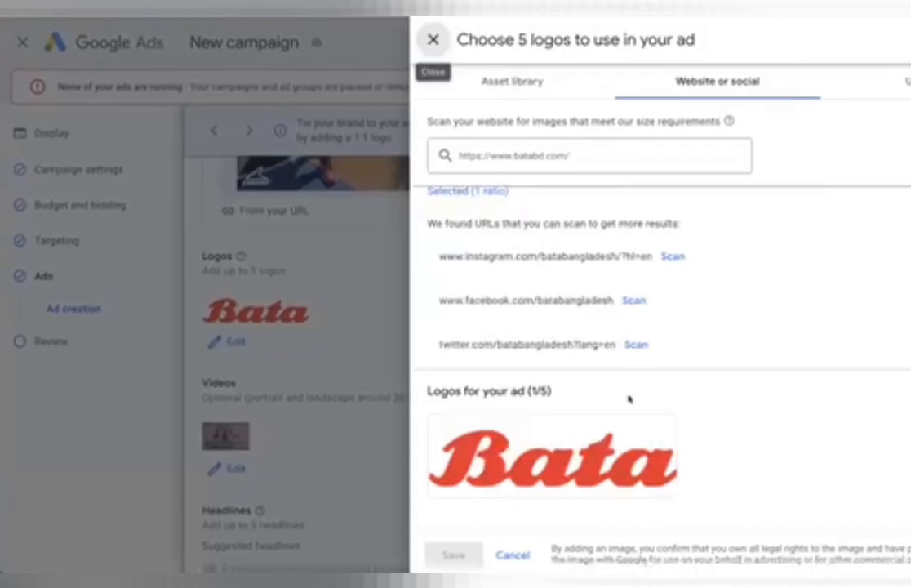
scroll(725, 286, "up", 2)
left_click(443, 242)
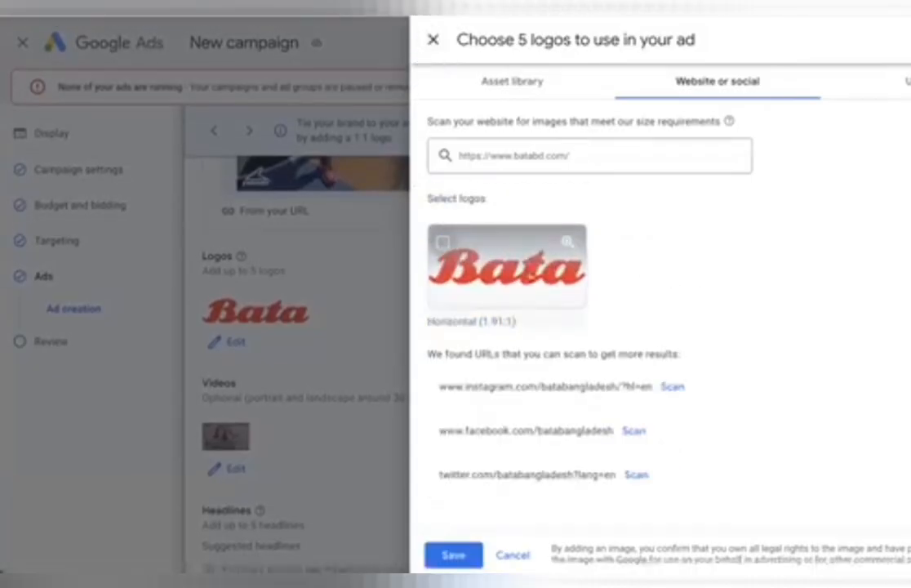
left_click(554, 290)
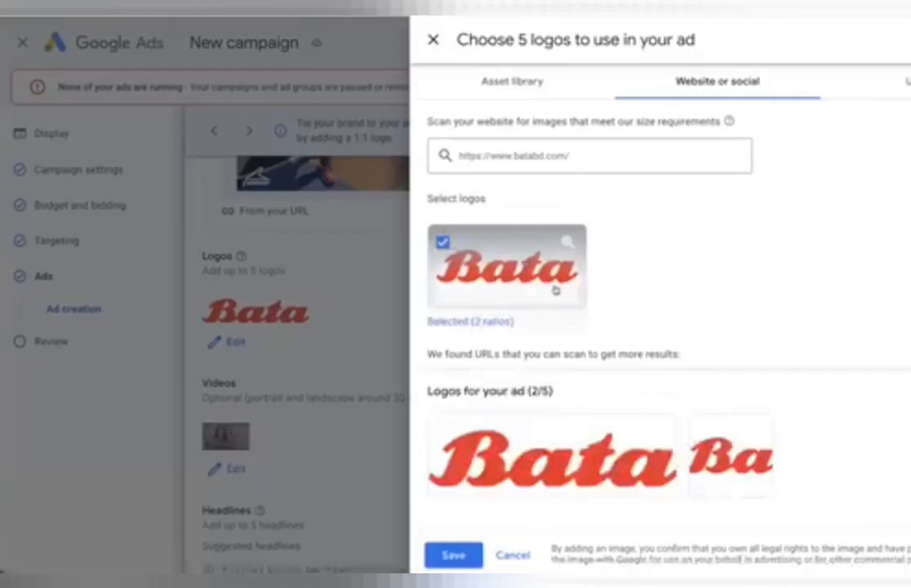
- Adjust the 1:1 crop of the Bata logo over the letters "Ba" and accept both the 1:1 and 4:1 ratios
left_click(715, 478)
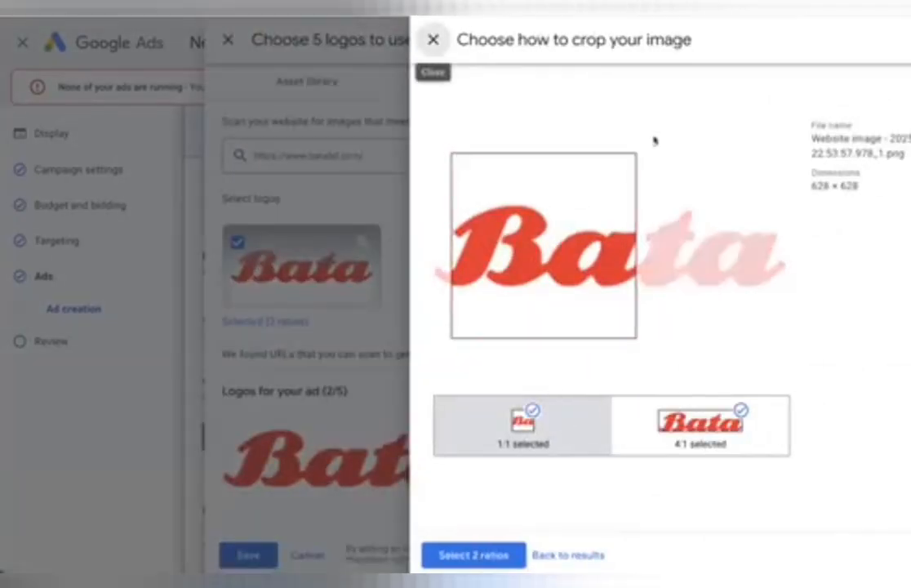
left_click_drag(636, 151, 761, 151)
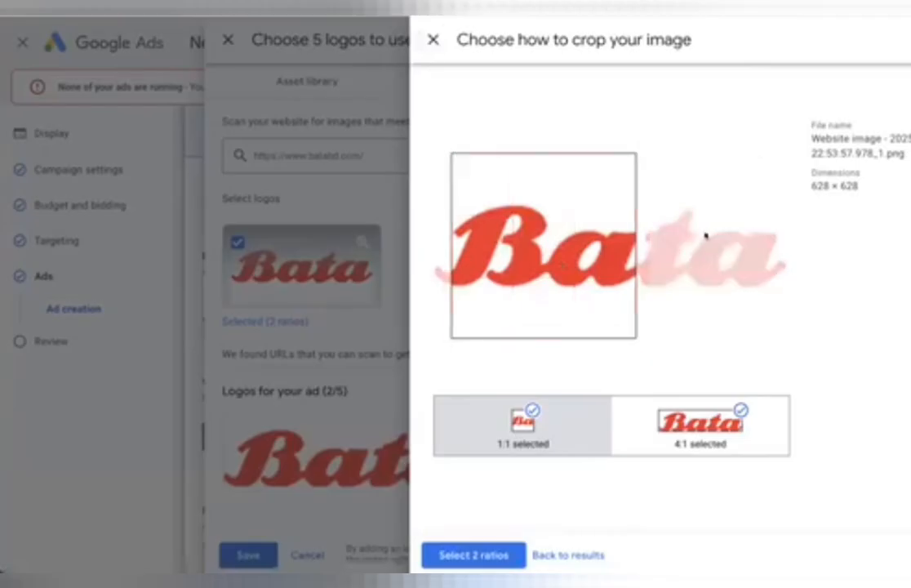
mouse_move(544, 272)
left_mouse_down()
mouse_move(693, 272)
mouse_move(520, 269)
mouse_move(538, 271)
left_mouse_up()
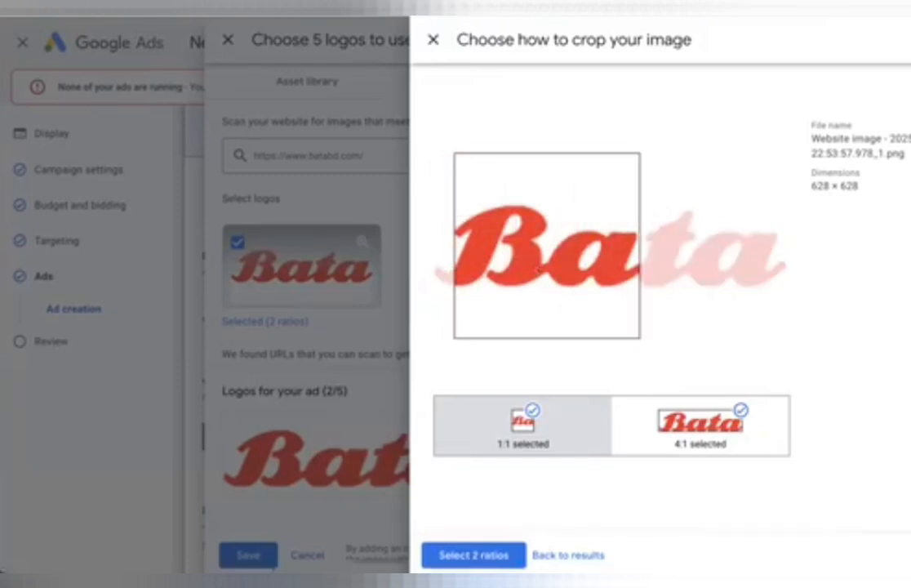
left_click(463, 554)
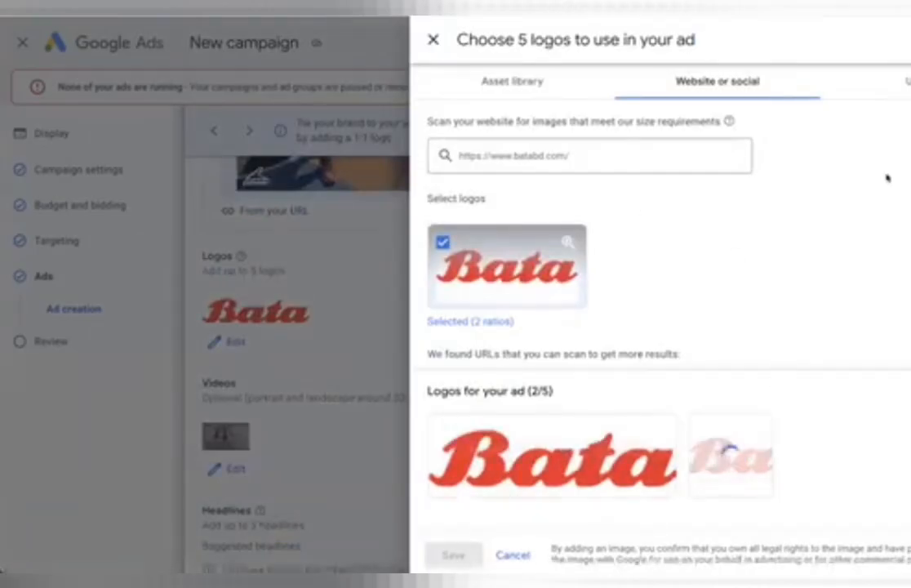
- Save the square and horizontal Bata logos to the ad
left_click(907, 82)
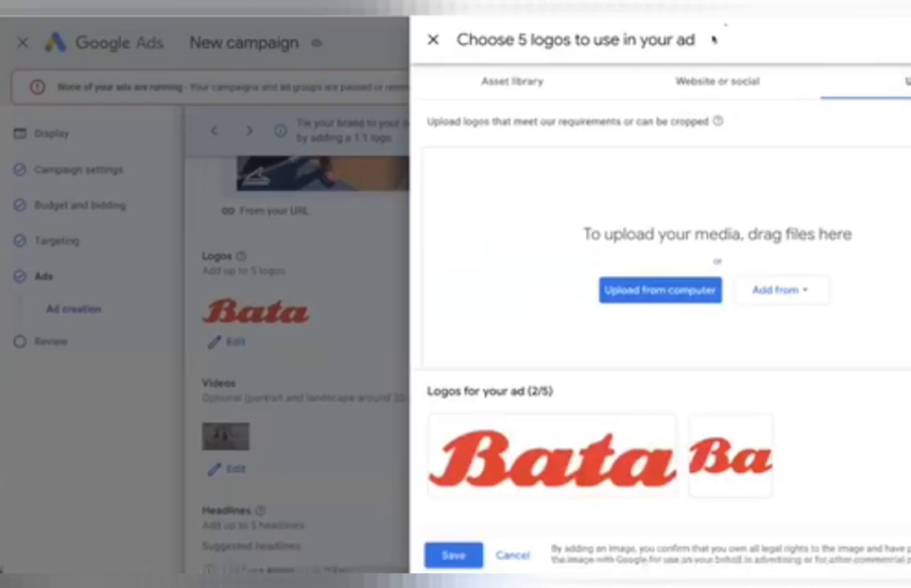
left_click(703, 82)
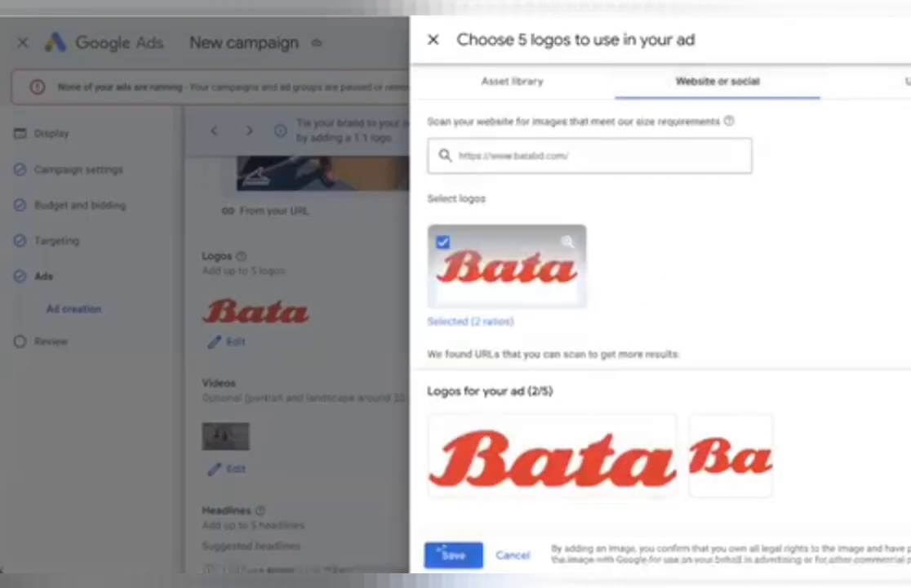
left_click(449, 554)
scroll(558, 321, "up", 3)
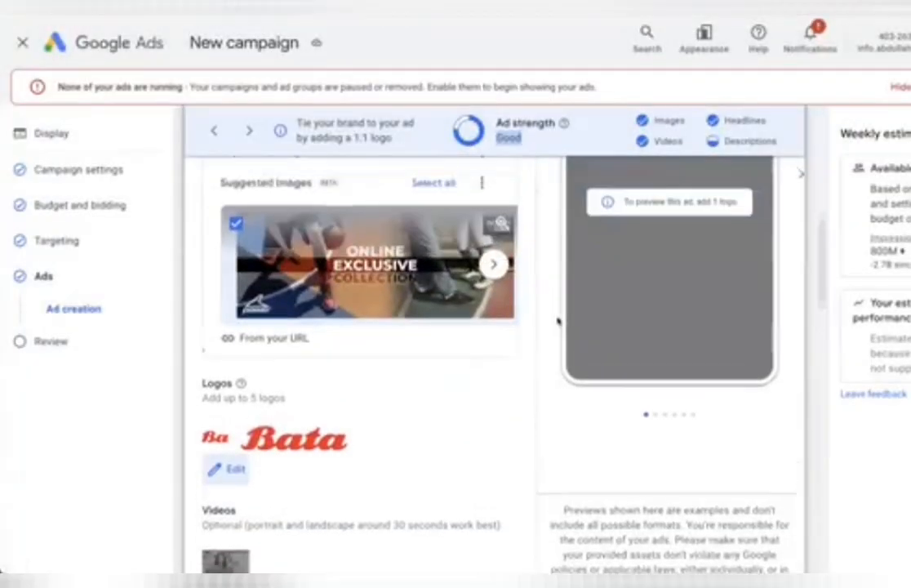
- Examine the ad's mobile Display preview with the new Bata logo and look over its images, logos and video
scroll(558, 321, "up", 6)
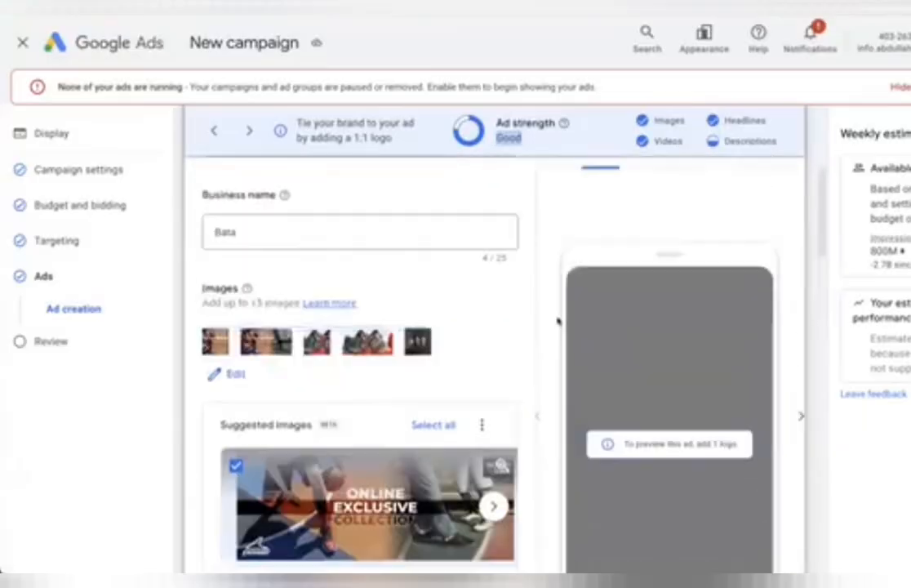
scroll(658, 307, "down", 2)
left_click(665, 294)
left_click(603, 295)
scroll(572, 401, "down", 3)
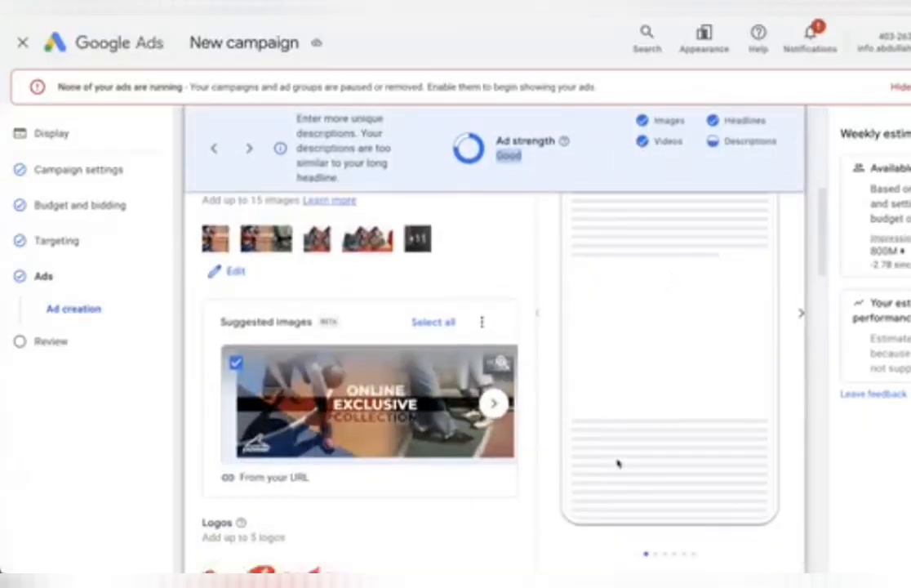
scroll(618, 464, "up", 1)
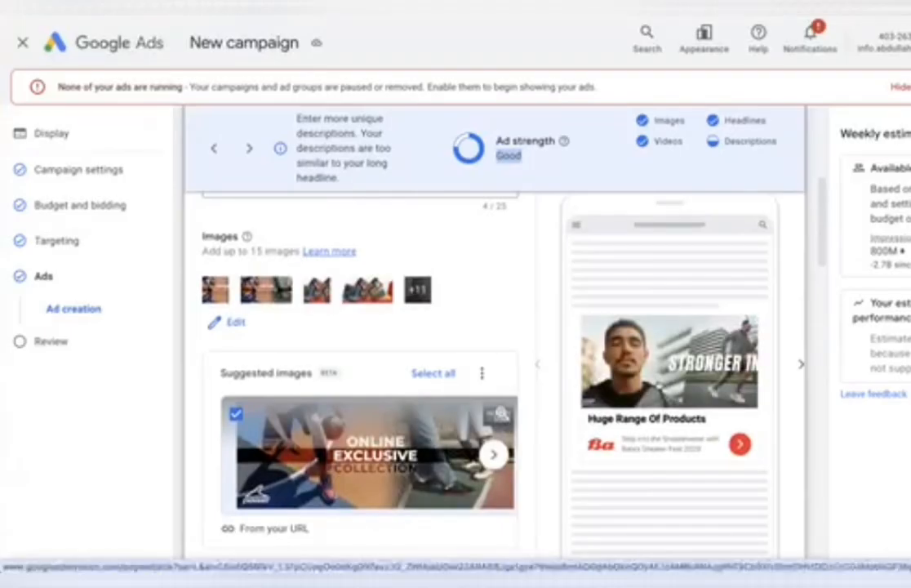
scroll(659, 385, "down", 2)
scroll(647, 295, "up", 2)
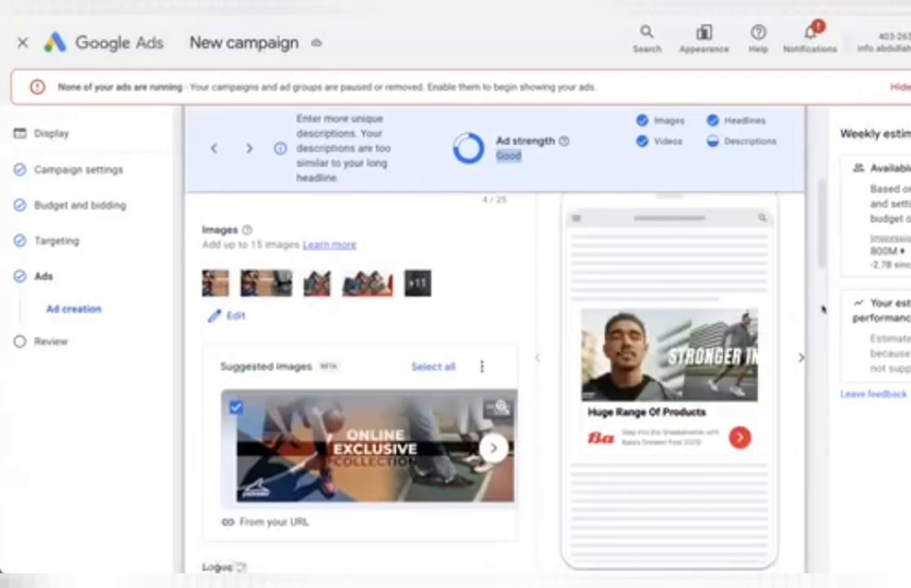
scroll(824, 309, "down", 4)
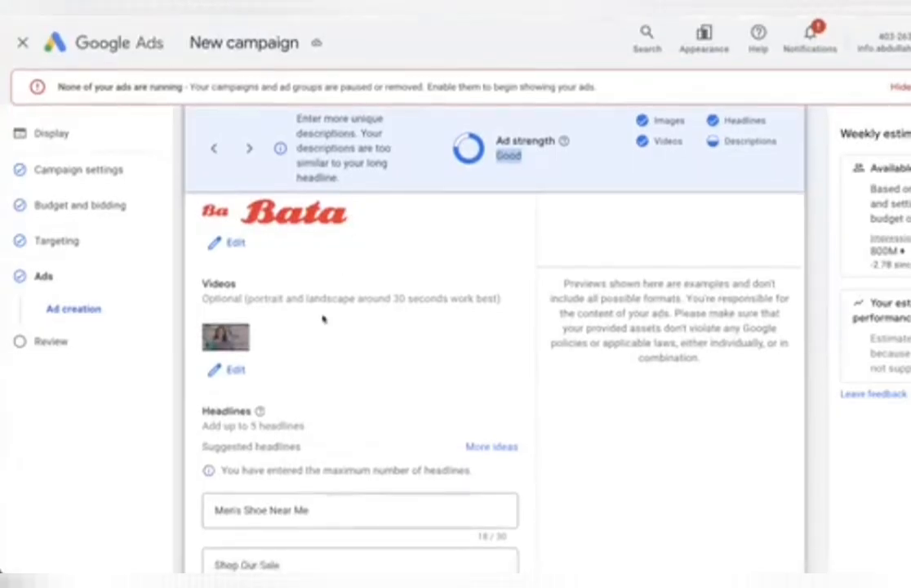
scroll(323, 319, "up", 1)
scroll(716, 470, "up", 5)
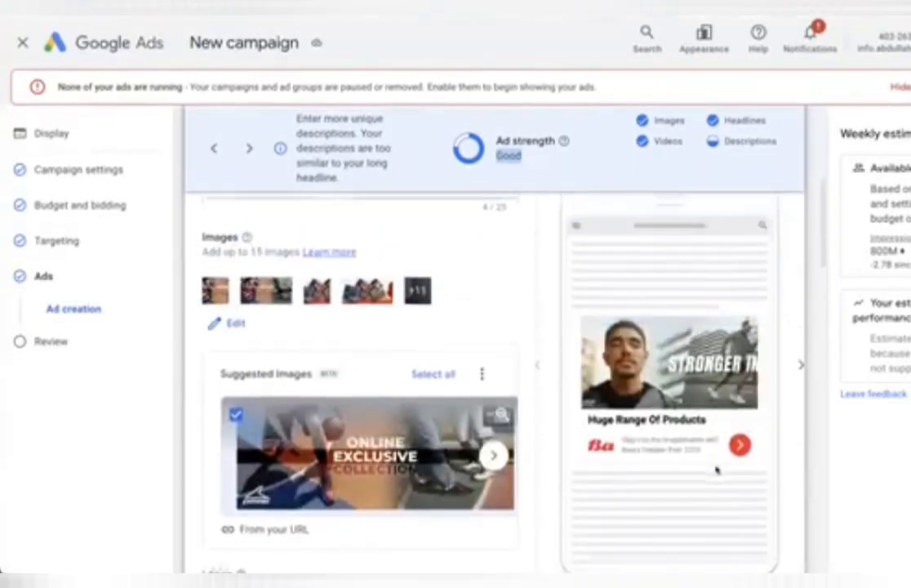
- Go through the further Display preview formats of the Bata ad
left_click(797, 377)
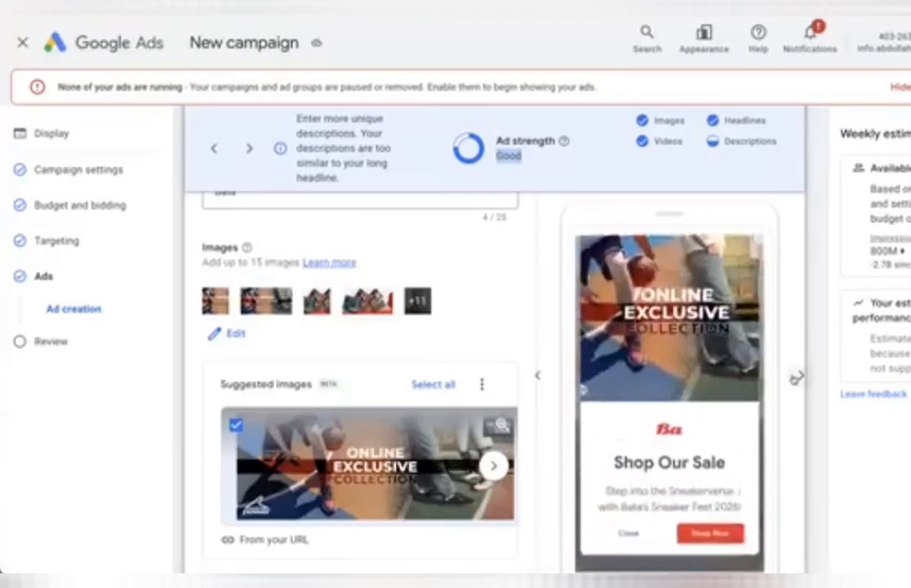
scroll(798, 378, "down", 2)
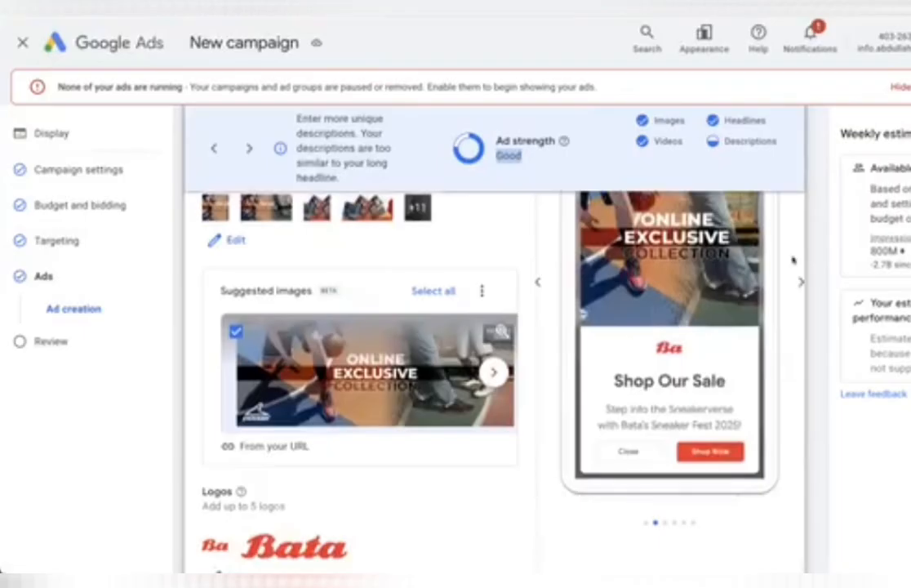
left_click(799, 283)
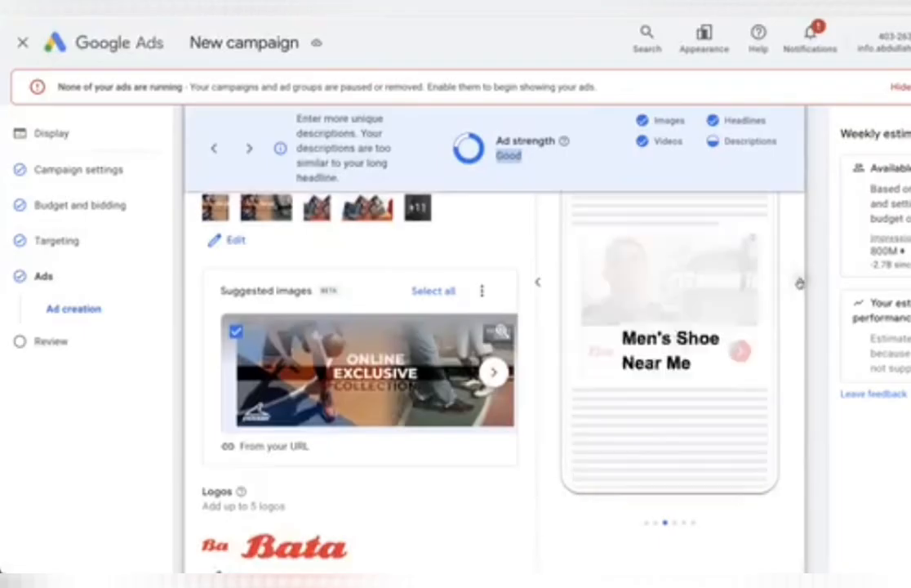
scroll(800, 283, "up", 4)
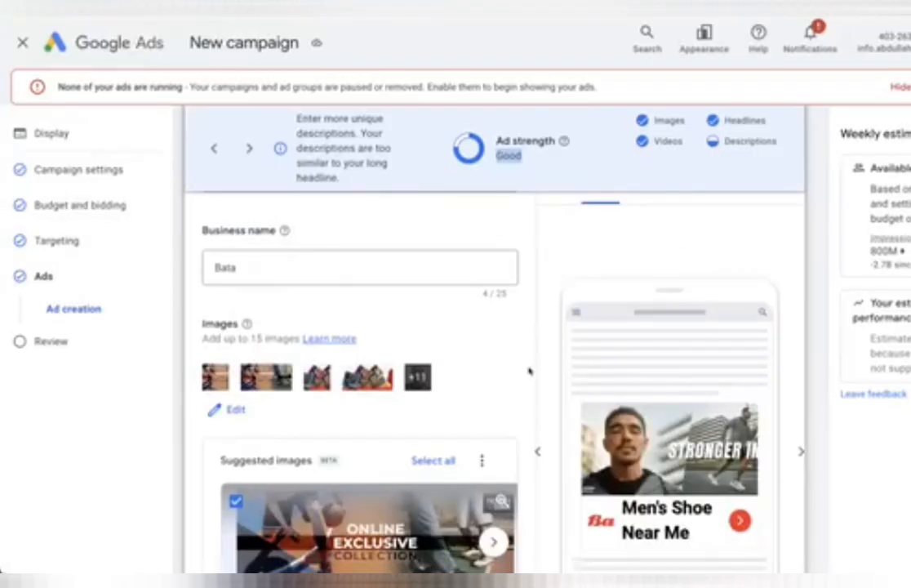
scroll(539, 381, "down", 3)
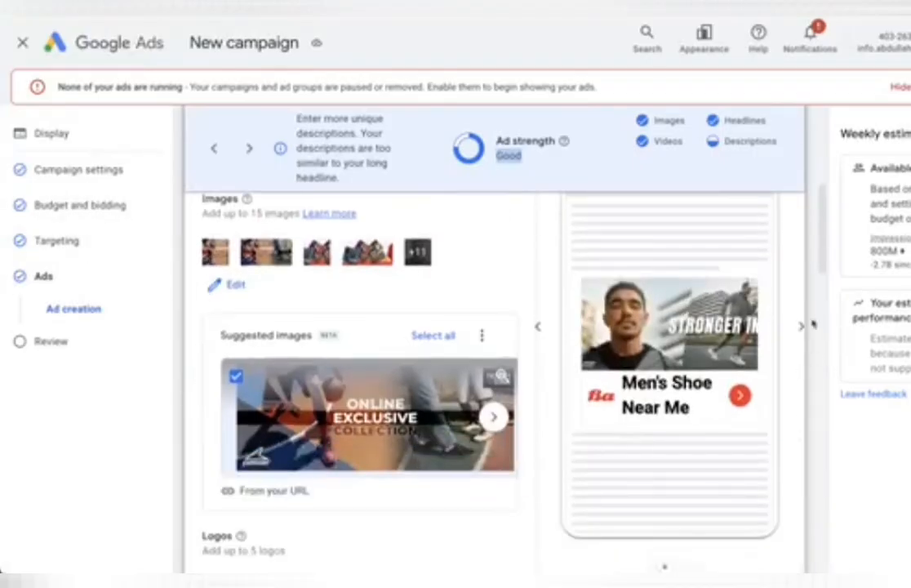
left_click(802, 326)
- Preview how the Bata ad looks on YouTube
scroll(800, 326, "up", 9)
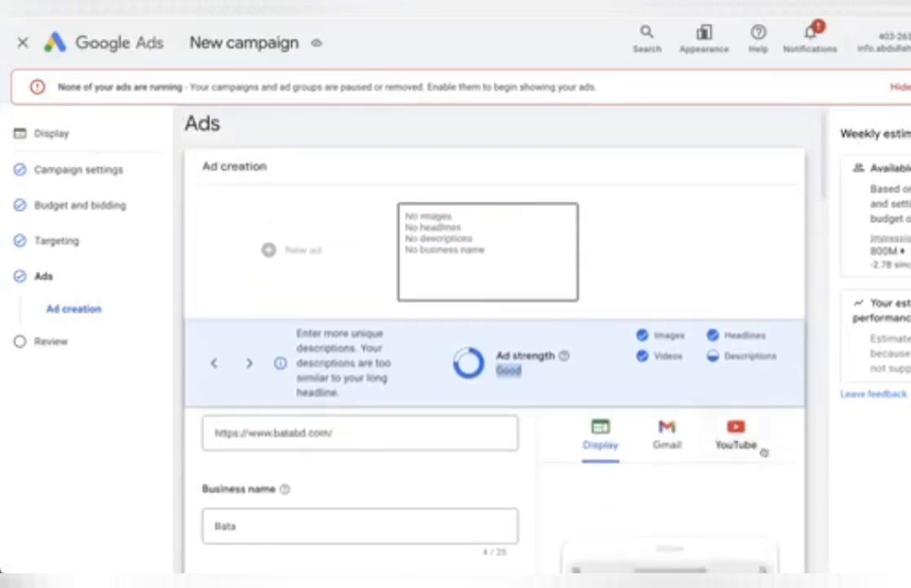
left_click(736, 436)
scroll(735, 425, "down", 8)
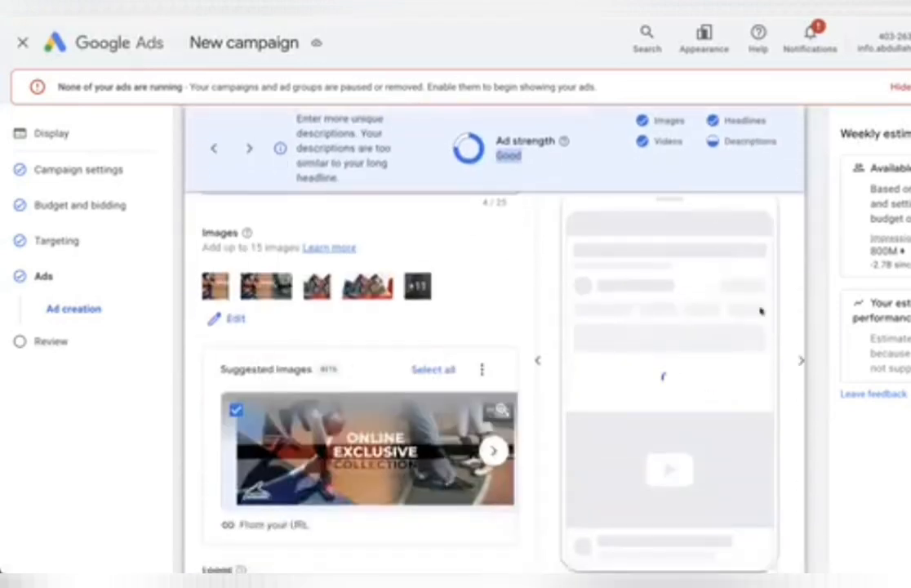
scroll(760, 311, "down", 3)
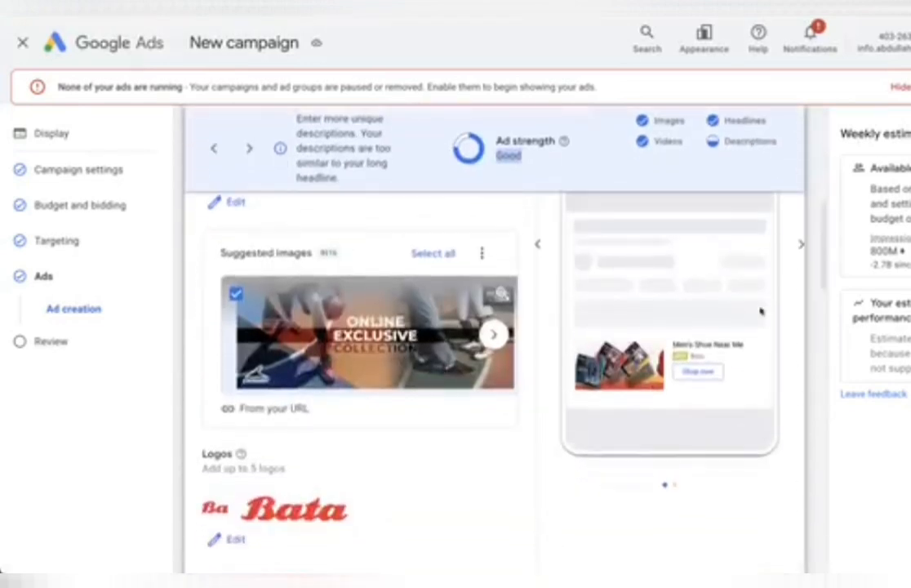
scroll(755, 343, "up", 9)
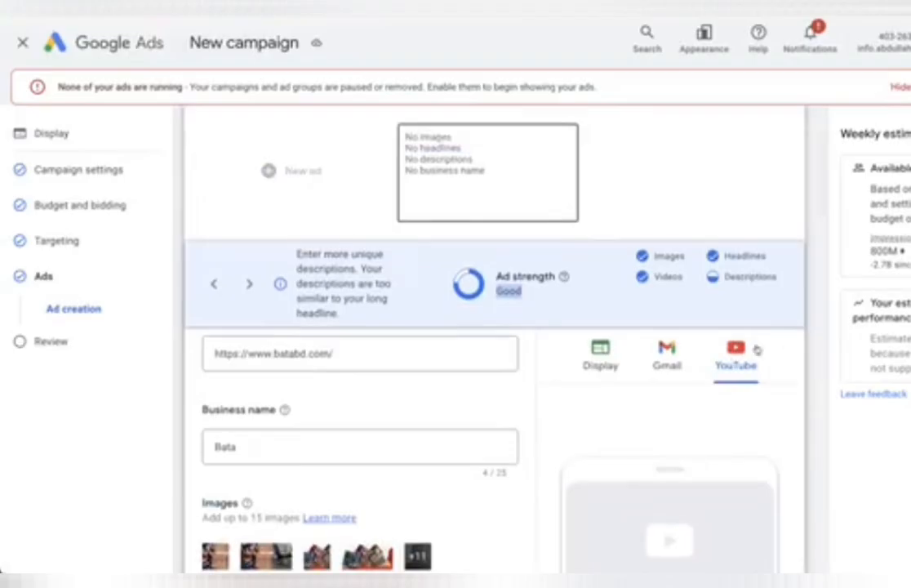
scroll(796, 395, "down", 8)
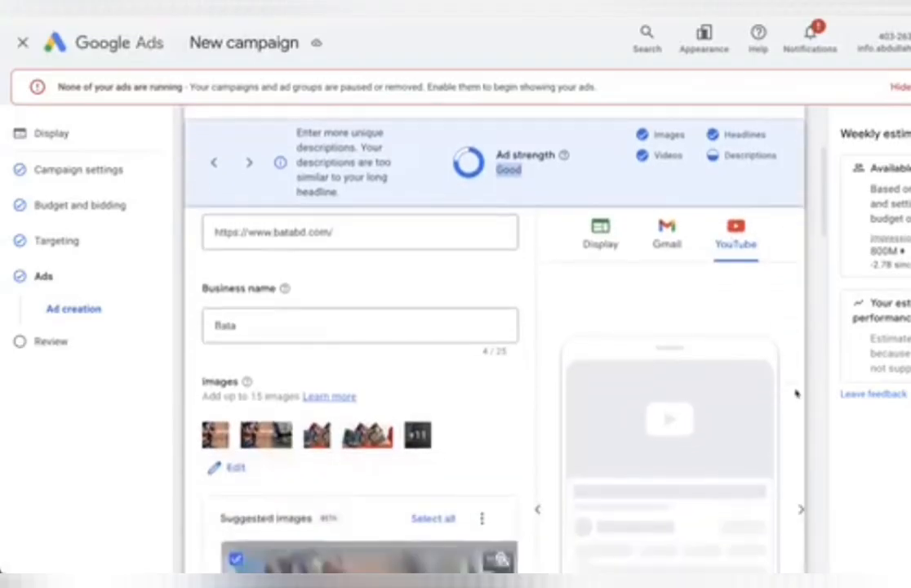
scroll(694, 408, "up", 7)
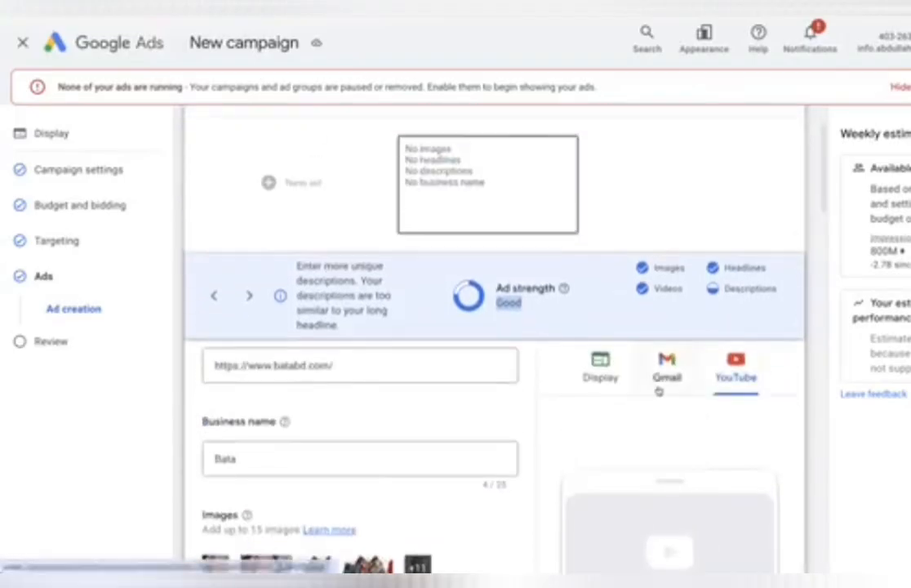
- Preview how the Bata ad looks in Gmail in its closed state
left_click(663, 377)
scroll(663, 377, "down", 4)
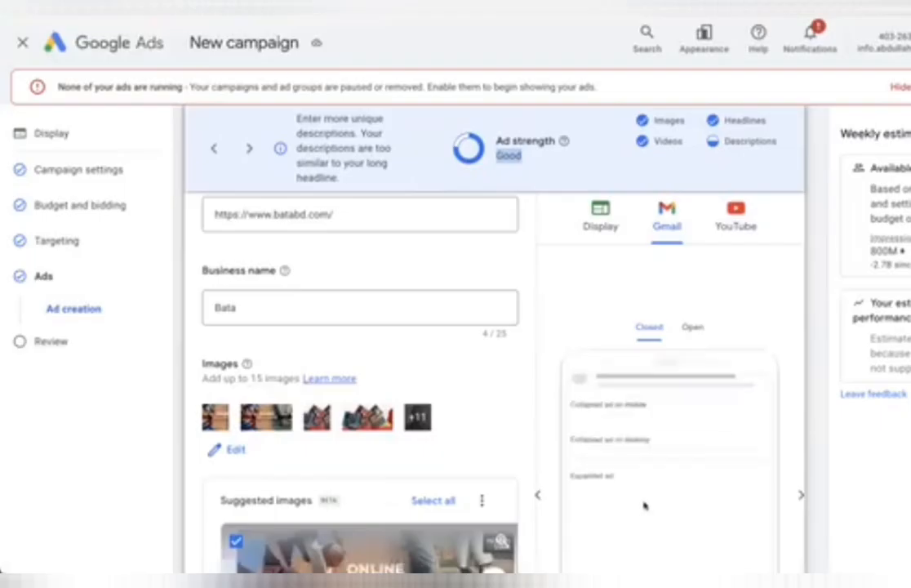
scroll(809, 372, "down", 3)
scroll(809, 372, "down", 1)
scroll(735, 351, "up", 2)
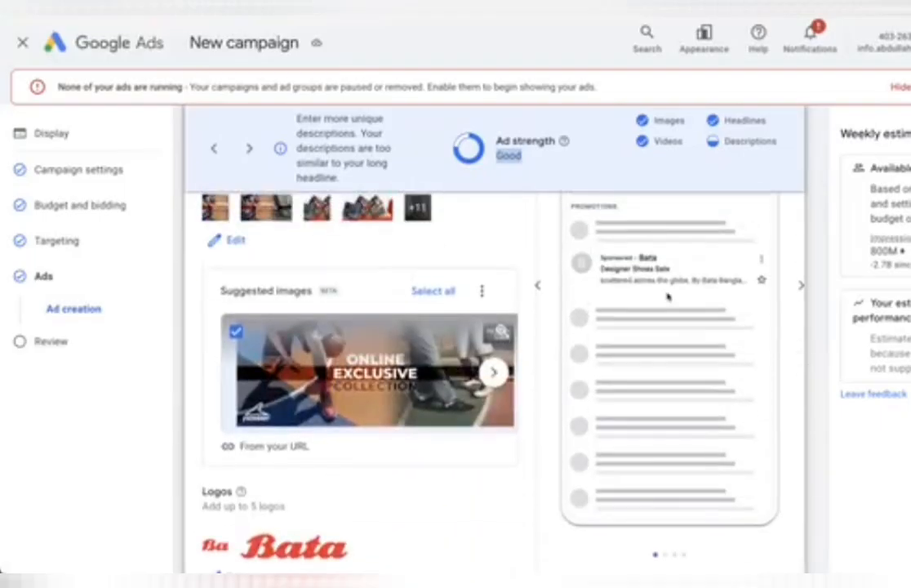
scroll(668, 298, "down", 1)
- Apply the changes to the Bata ad and continue to the campaign review
scroll(490, 253, "down", 10)
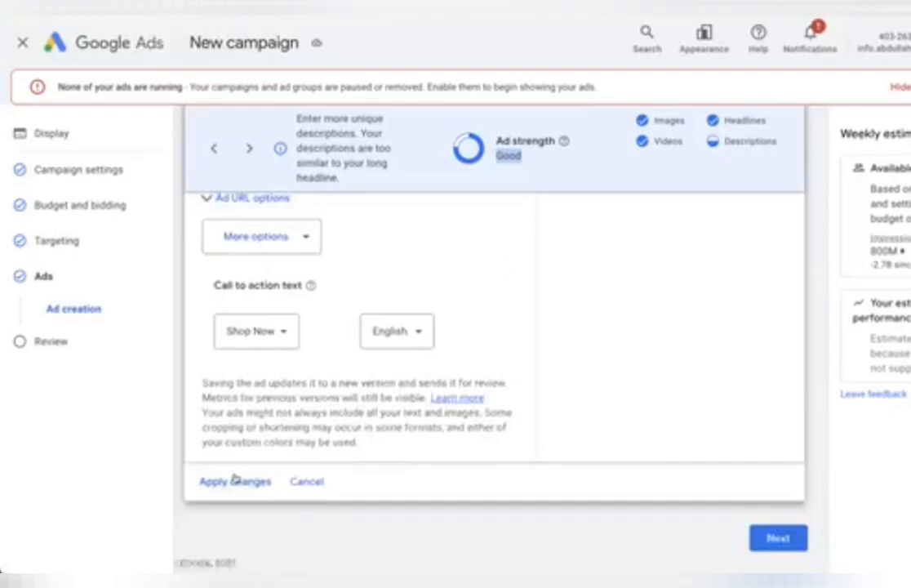
left_click(235, 481)
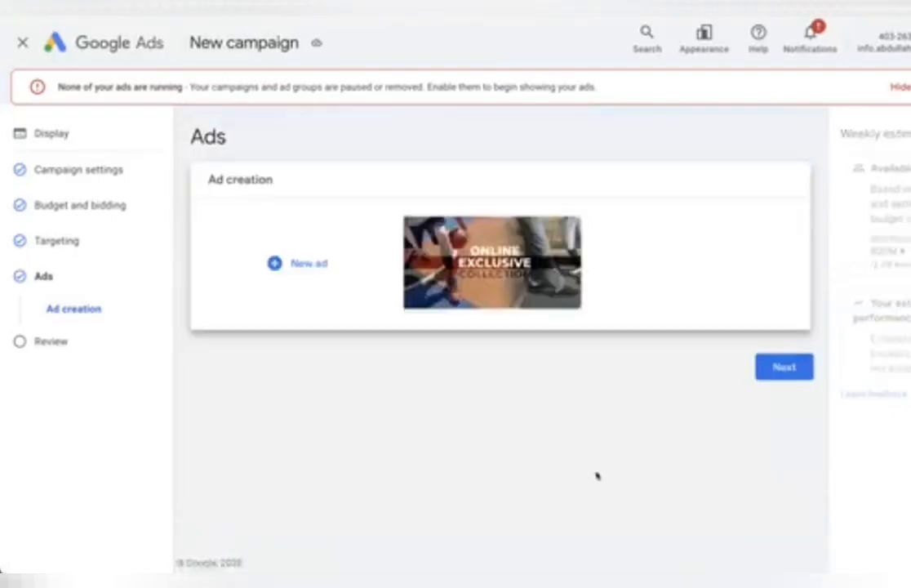
left_click(782, 367)
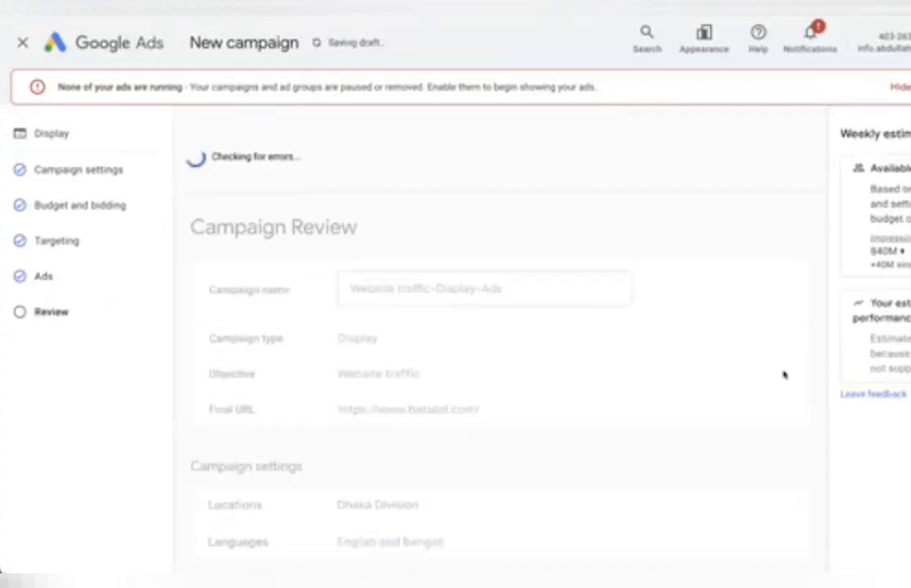
- Review the campaign's settings, targeting and ad summary, and publish the campaign
scroll(478, 441, "down", 10)
scroll(478, 441, "up", 10)
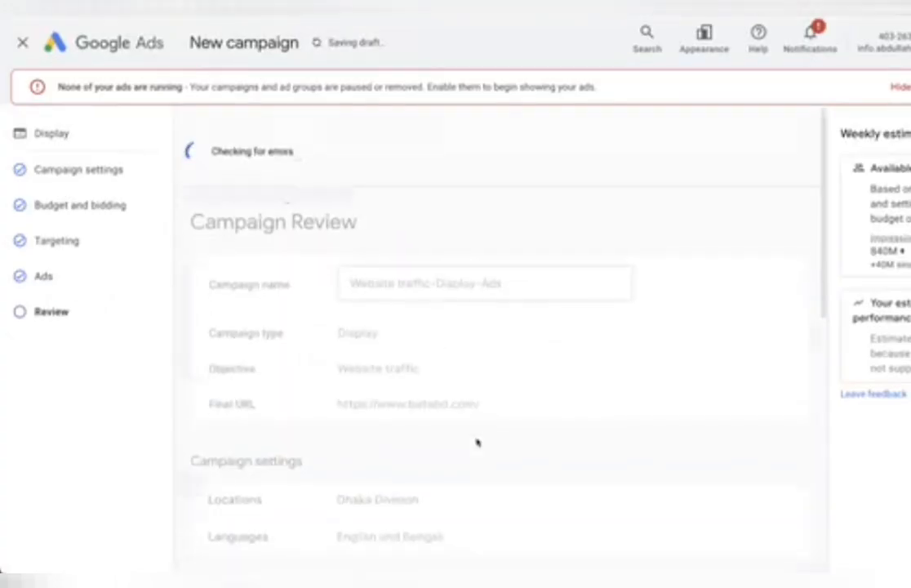
scroll(478, 442, "down", 10)
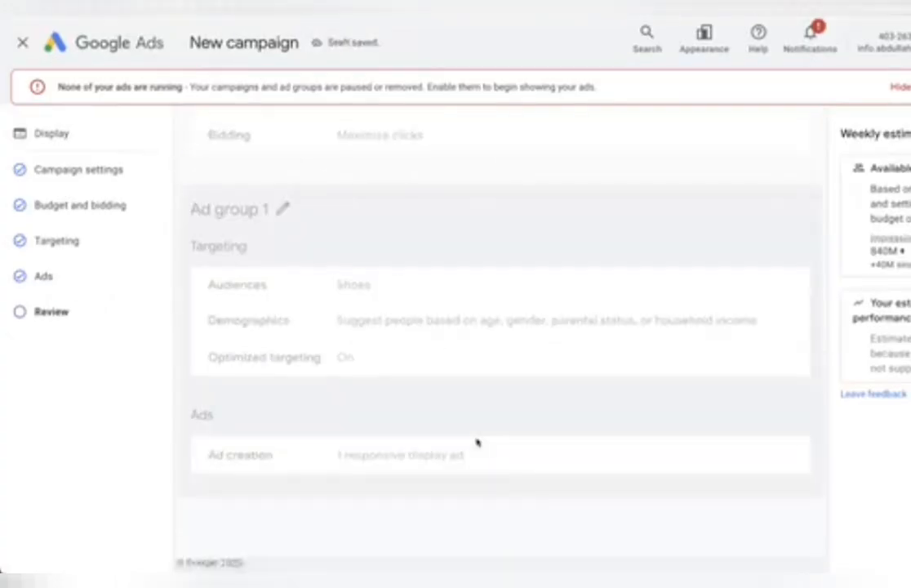
scroll(476, 443, "down", 1)
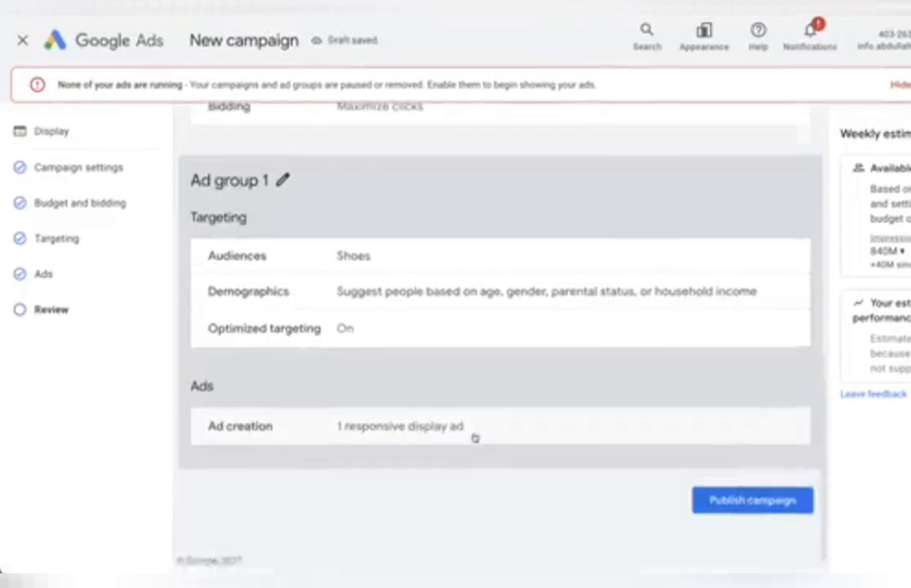
scroll(477, 438, "up", 10)
left_click(711, 181)
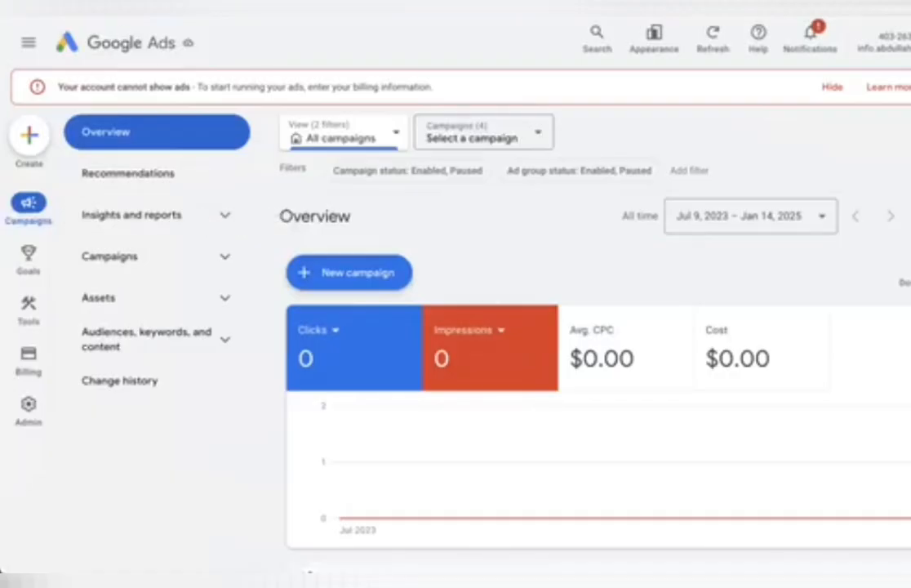
- Open the list of campaigns and pause the Website traffic-Display-Ads campaign
left_click(148, 256)
left_click(135, 303)
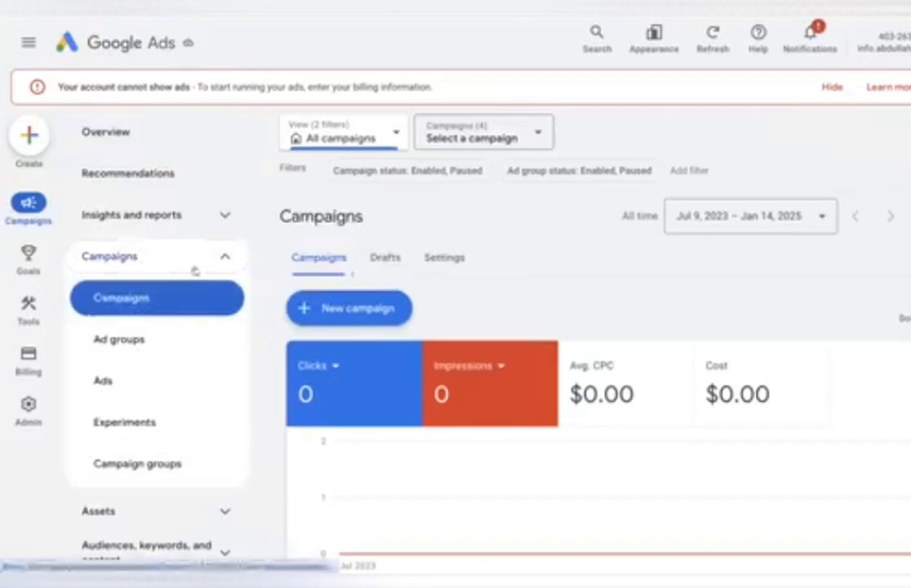
scroll(386, 406, "down", 3)
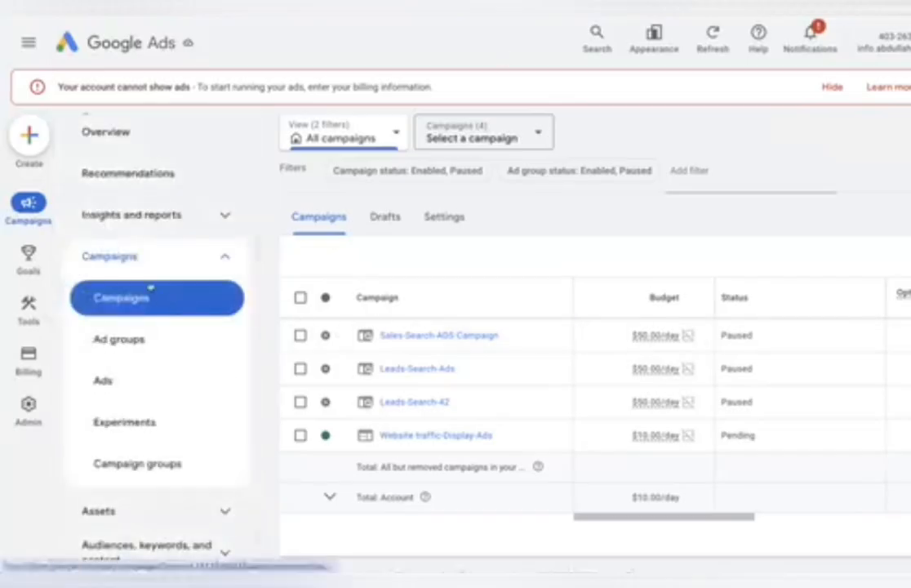
scroll(150, 288, "down", 1)
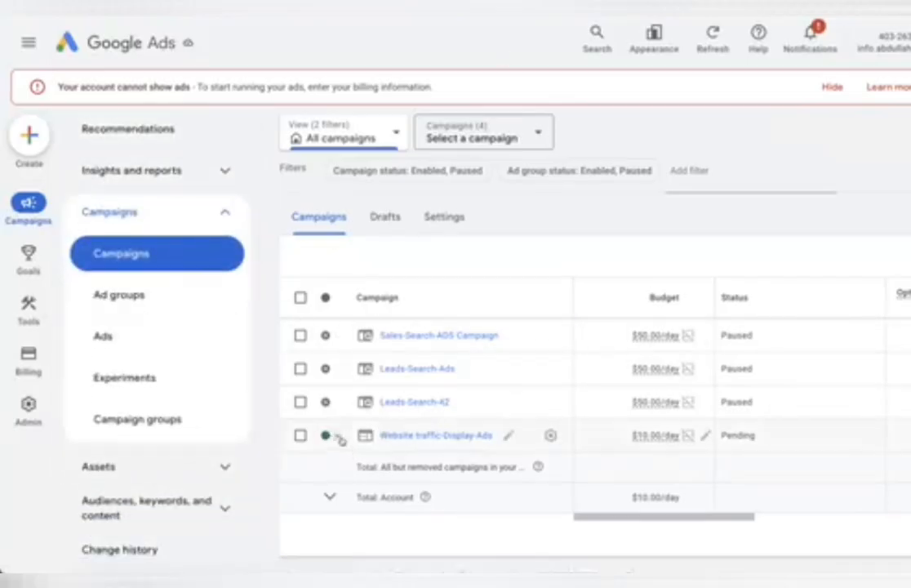
left_click(335, 436)
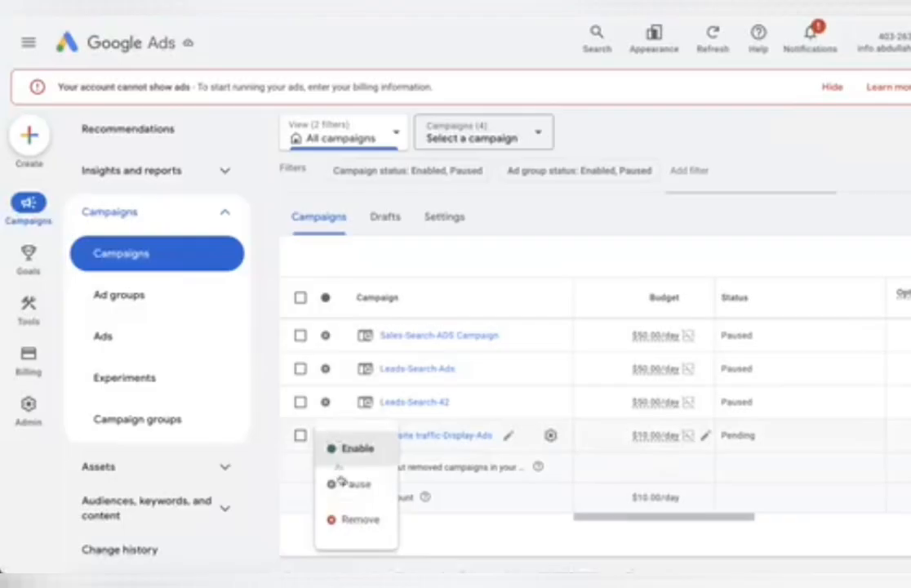
left_click(342, 483)
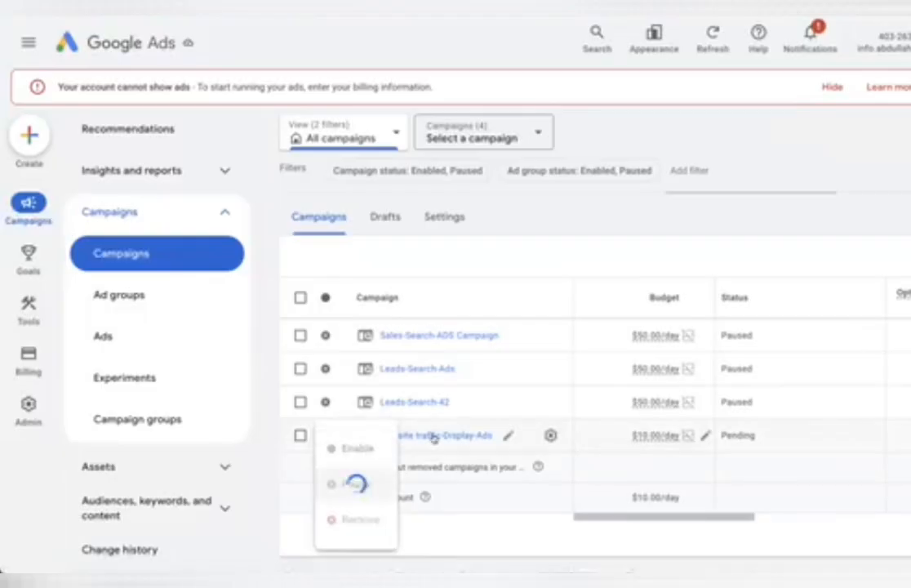
- Start a new ad group in the Website traffic-Display-Ads campaign and add Audience Segments targeting to it
left_click(434, 439)
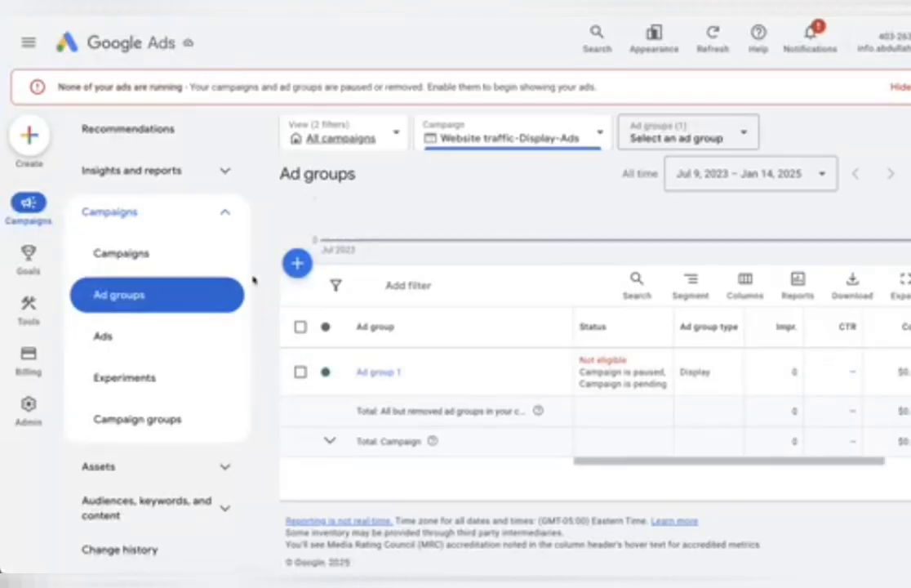
left_click(298, 263)
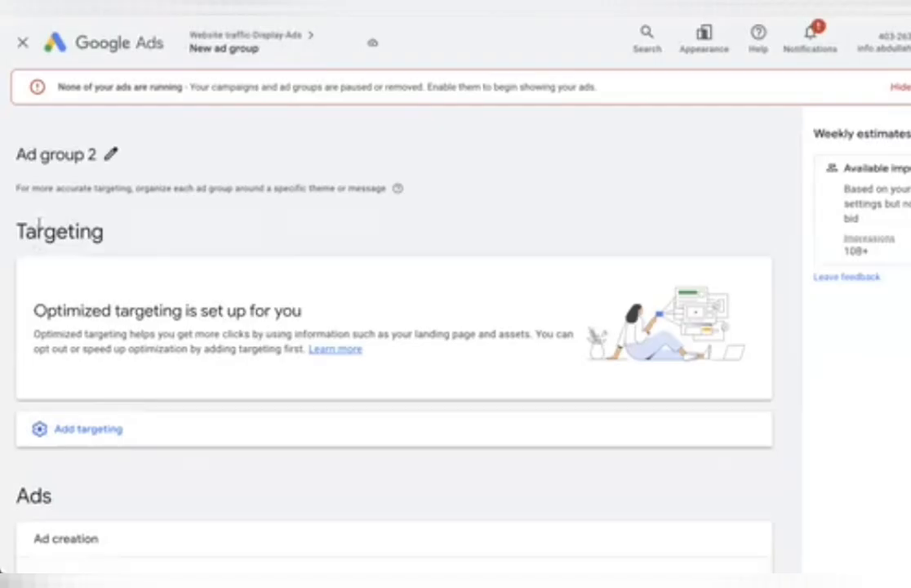
left_click(90, 431)
scroll(96, 427, "down", 3)
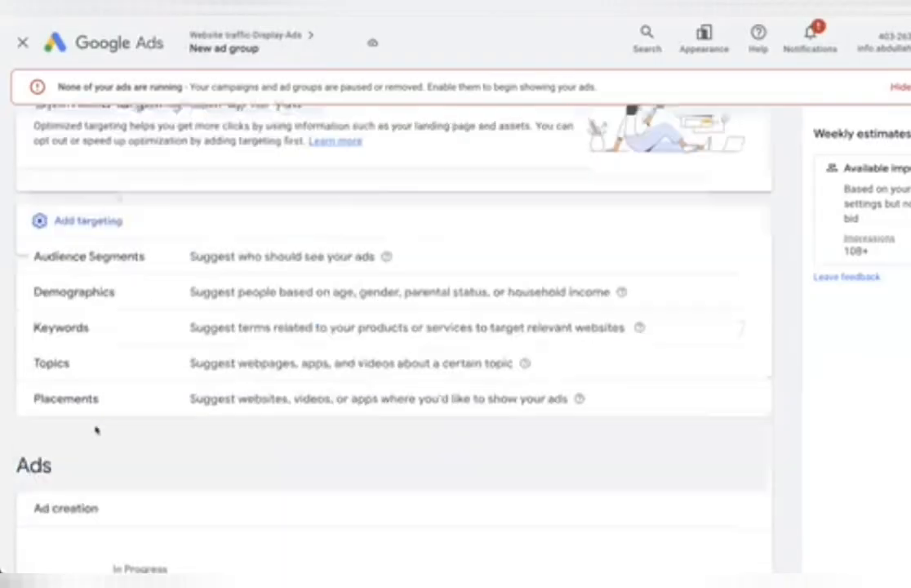
left_click(190, 210)
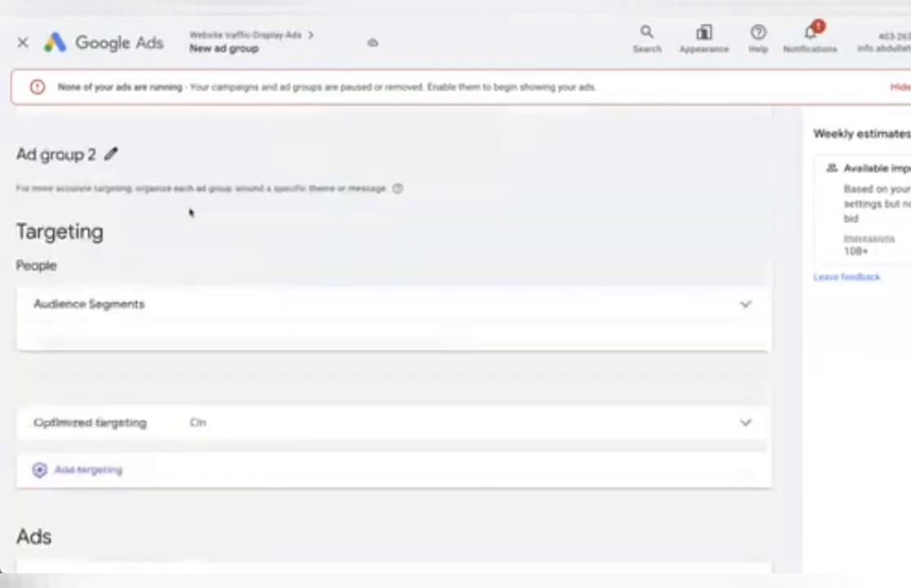
- Target the Apparel & Accessories and Lifestyles & Hobbies audience segments and finish editing the targeted segments
scroll(112, 505, "down", 5)
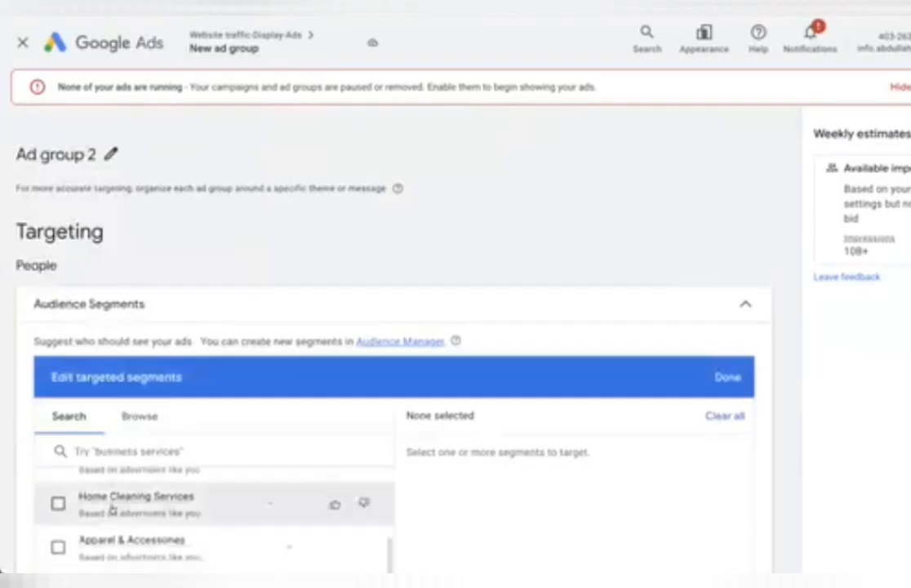
left_click(59, 483)
scroll(54, 482, "down", 5)
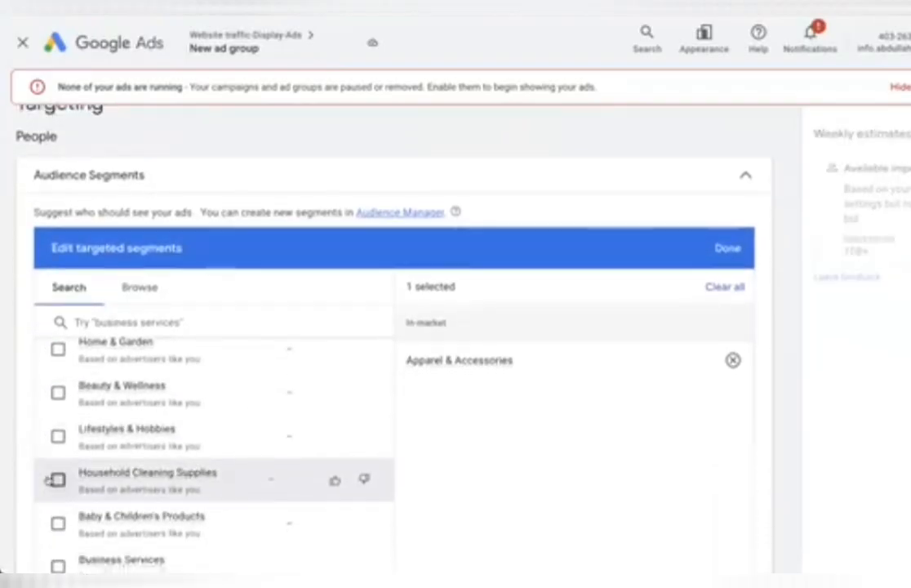
scroll(55, 482, "down", 3)
scroll(54, 449, "up", 1)
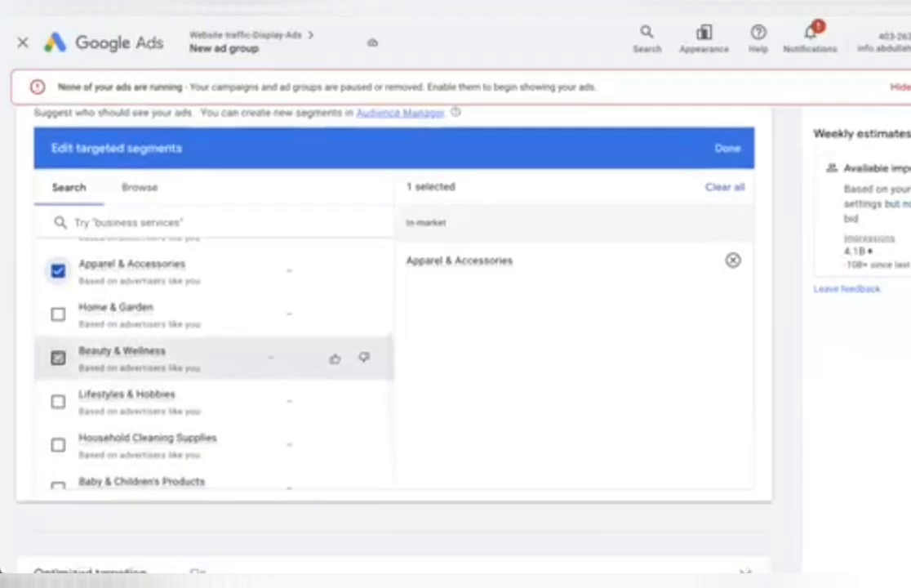
left_click(57, 400)
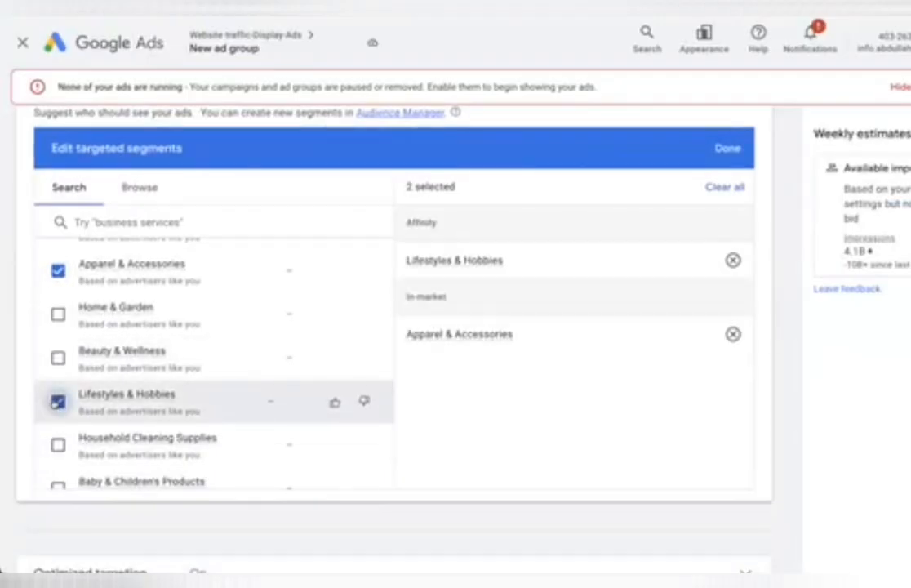
scroll(199, 368, "up", 3)
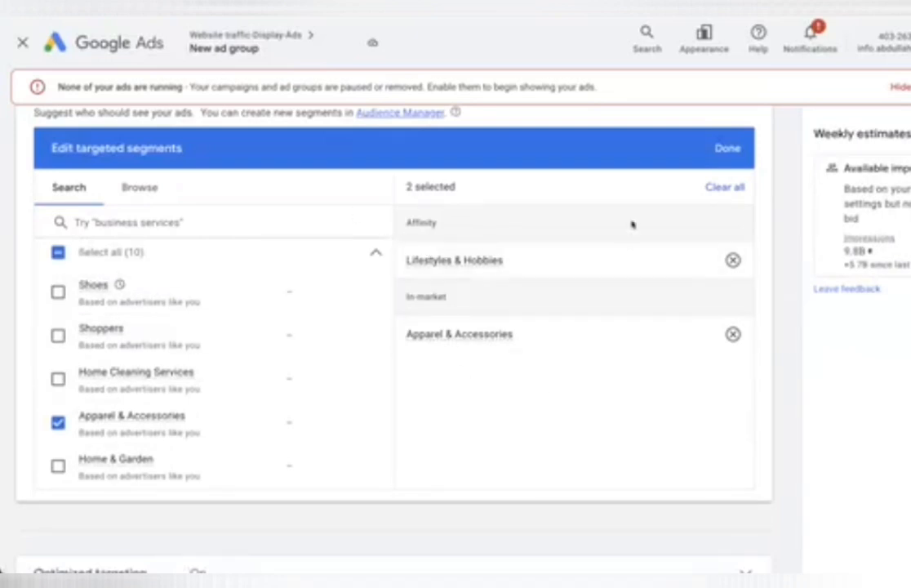
left_click(719, 158)
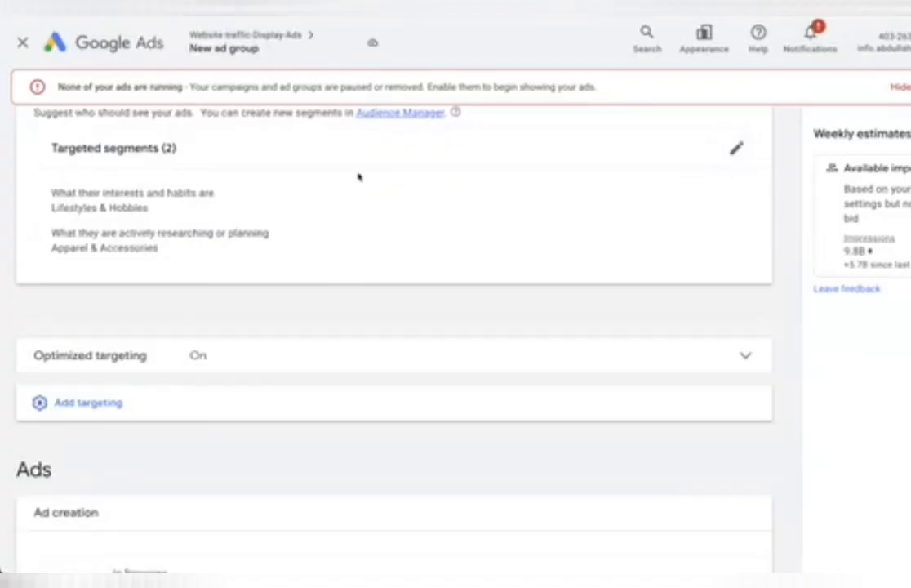
- View the remaining targeting options and try to create the ad group without filling in the ad
left_click(104, 398)
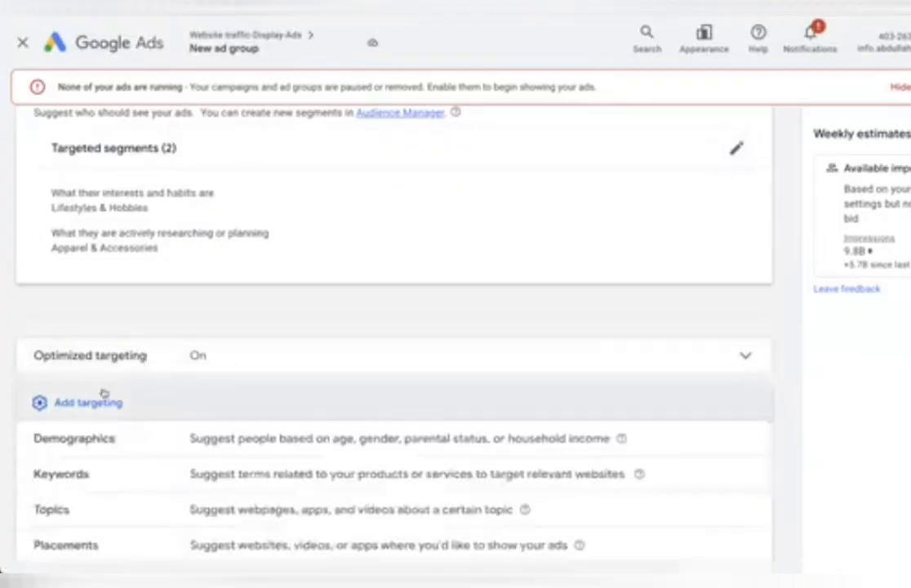
scroll(99, 408, "down", 5)
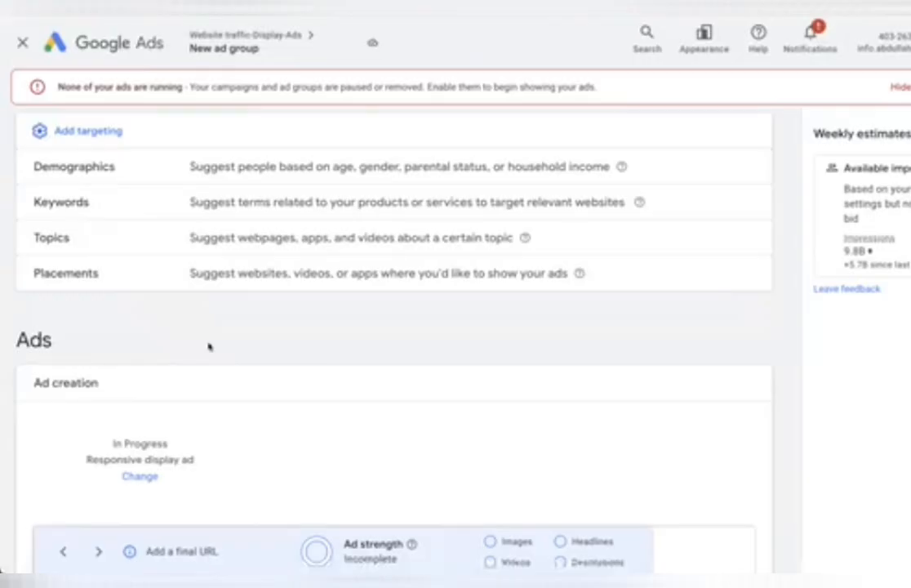
scroll(208, 347, "down", 10)
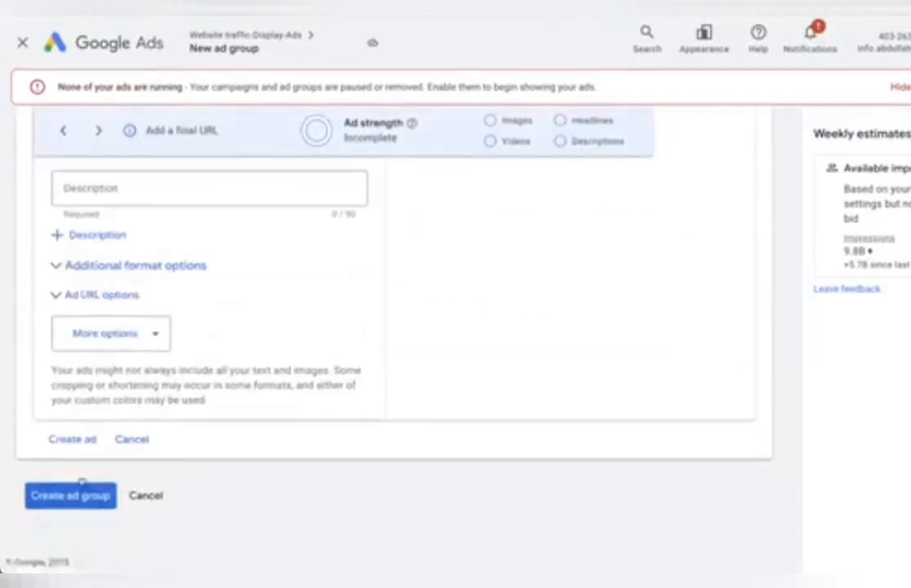
left_click(71, 496)
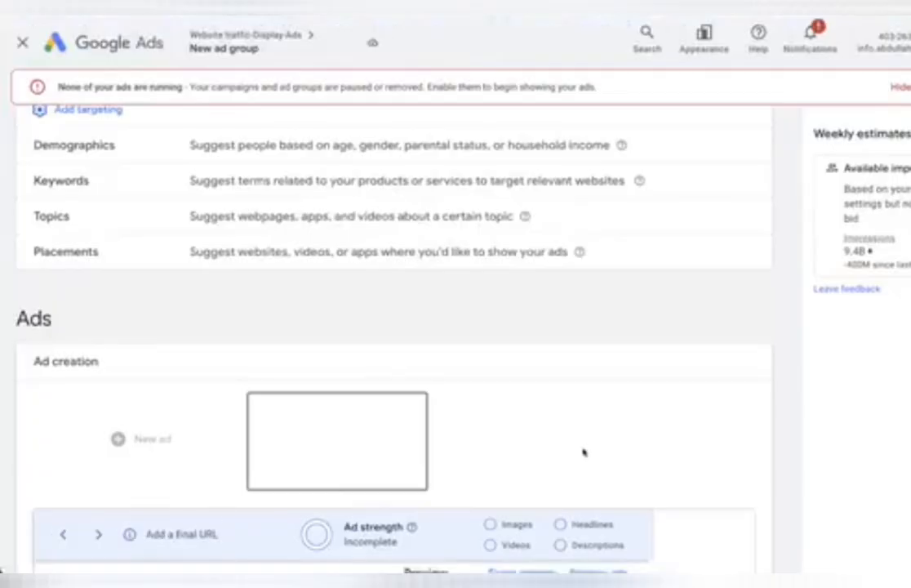
- Examine the responsive display ad form for required fields that still need content, from final URL to descriptions
scroll(583, 452, "down", 15)
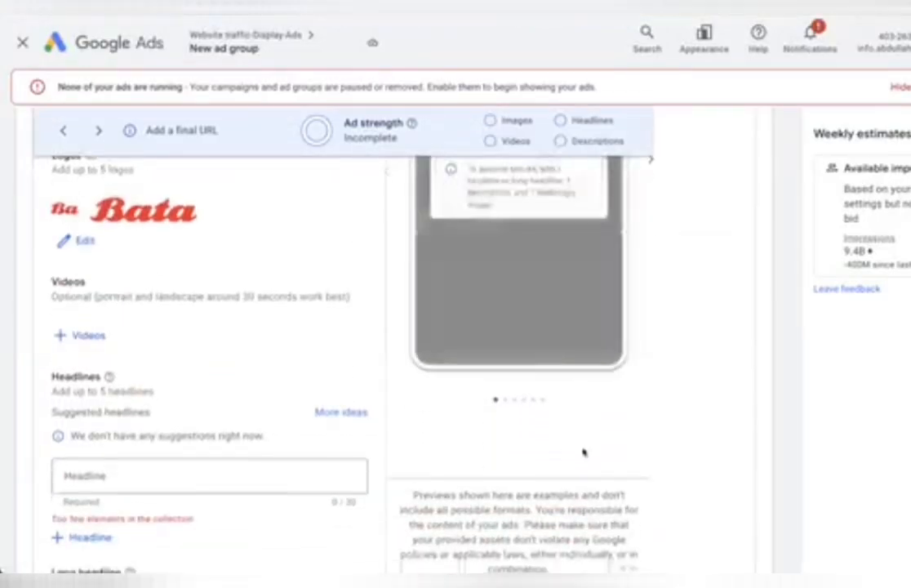
scroll(583, 451, "up", 15)
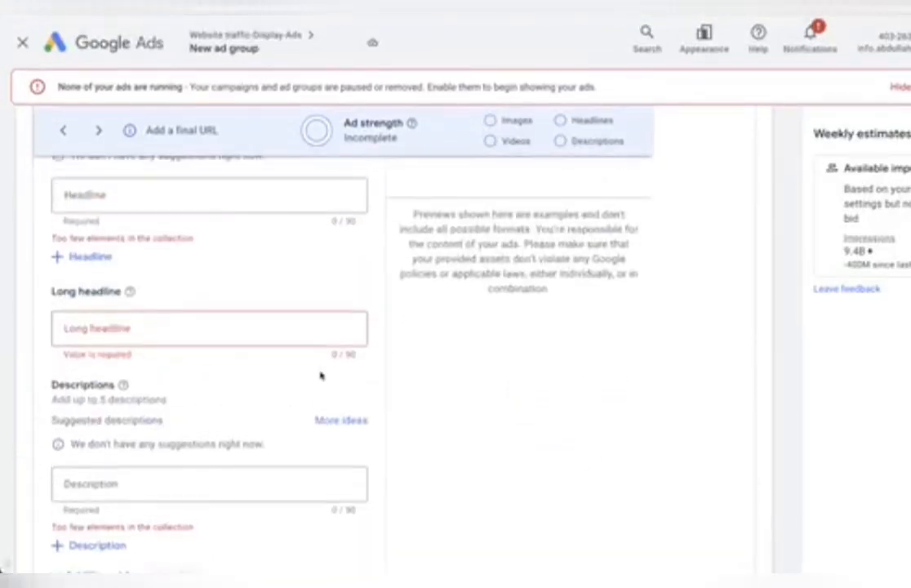
scroll(321, 376, "down", 8)
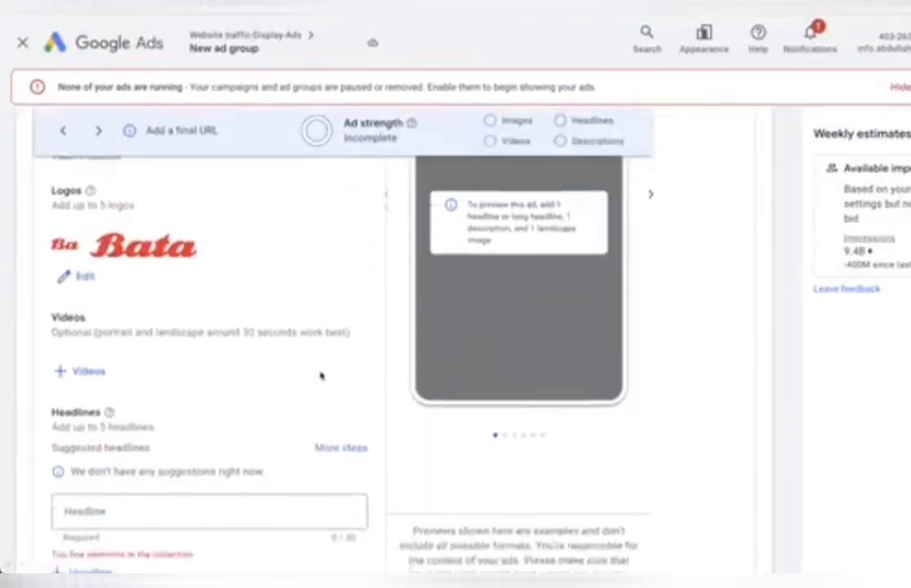
scroll(320, 376, "up", 6)
scroll(321, 376, "down", 10)
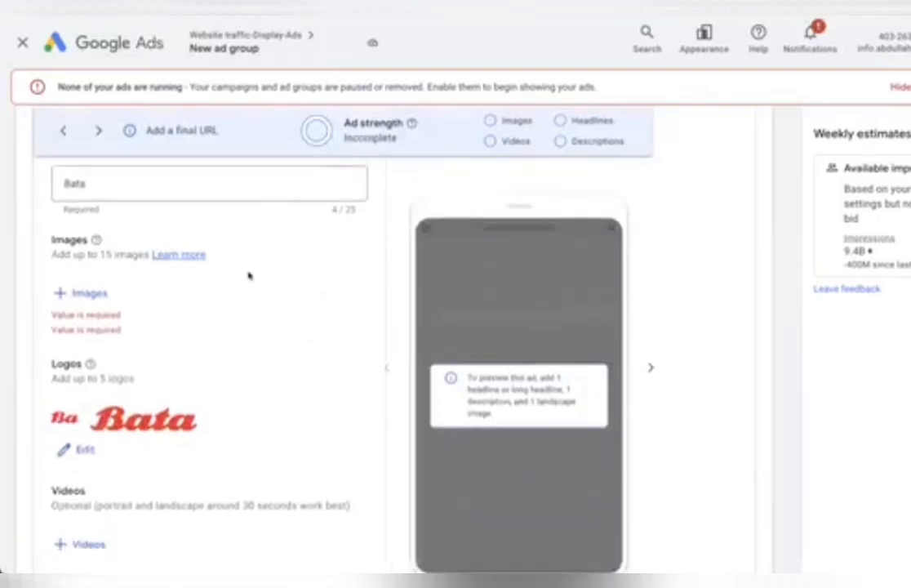
scroll(382, 343, "up", 10)
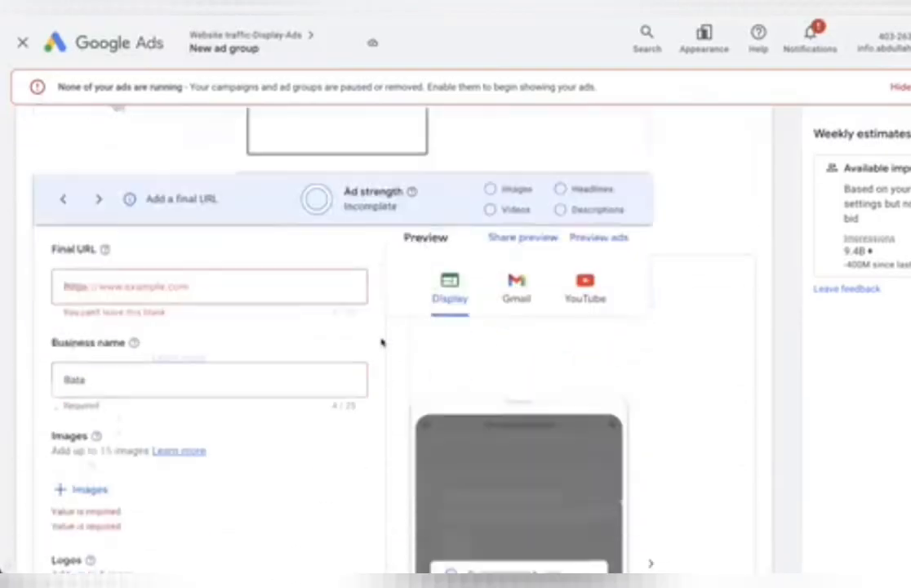
scroll(382, 343, "up", 1)
left_click(132, 414)
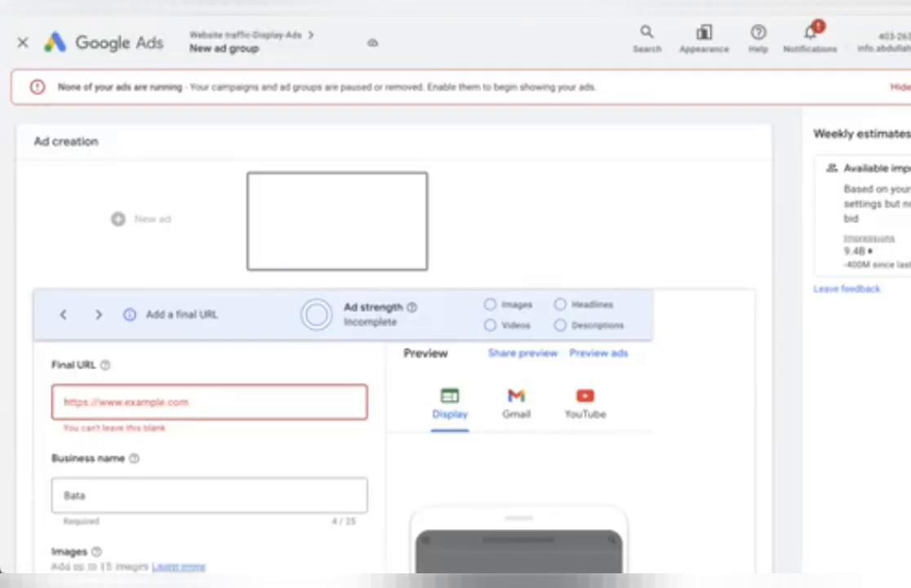
mouse_move(381, 247)
left_click(302, 208)
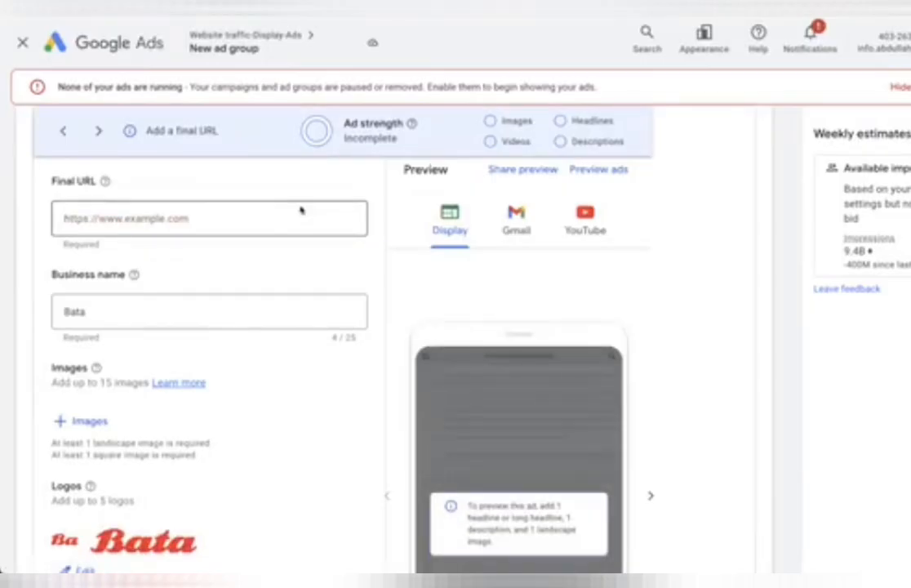
left_click(159, 218)
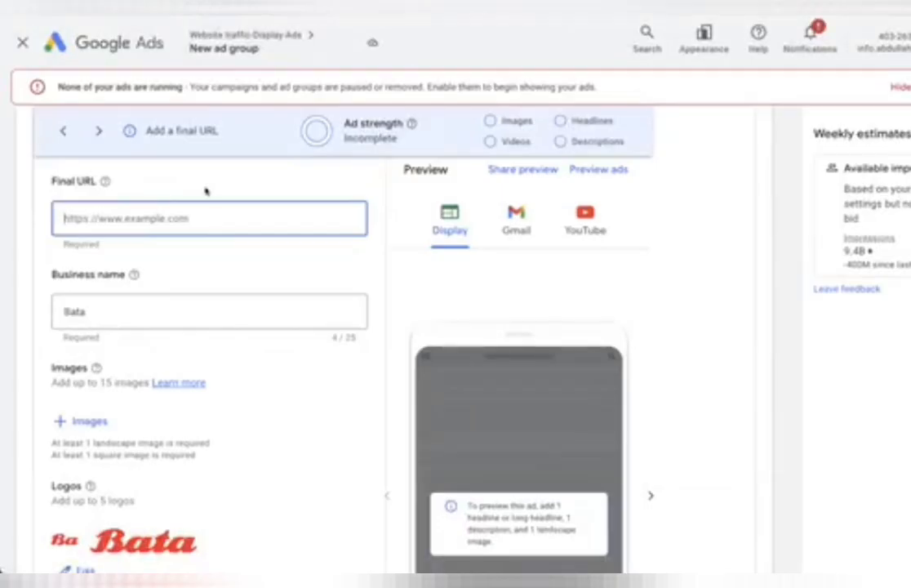
type("https://www.batabd.com/")
- Open the image selection for the new ad and show the images scanned from the batabd.com website
scroll(124, 308, "down", 2)
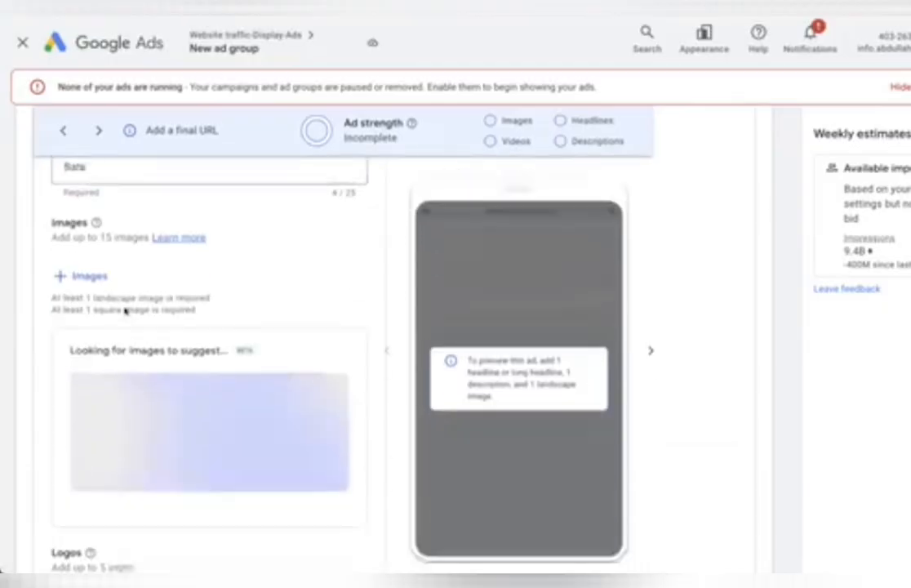
scroll(124, 310, "down", 1)
scroll(123, 339, "down", 2)
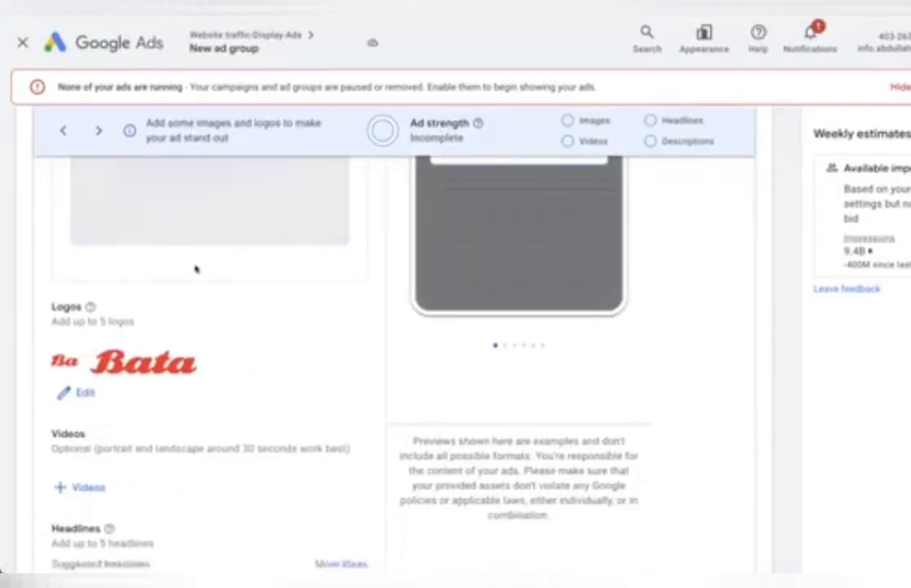
scroll(196, 269, "up", 3)
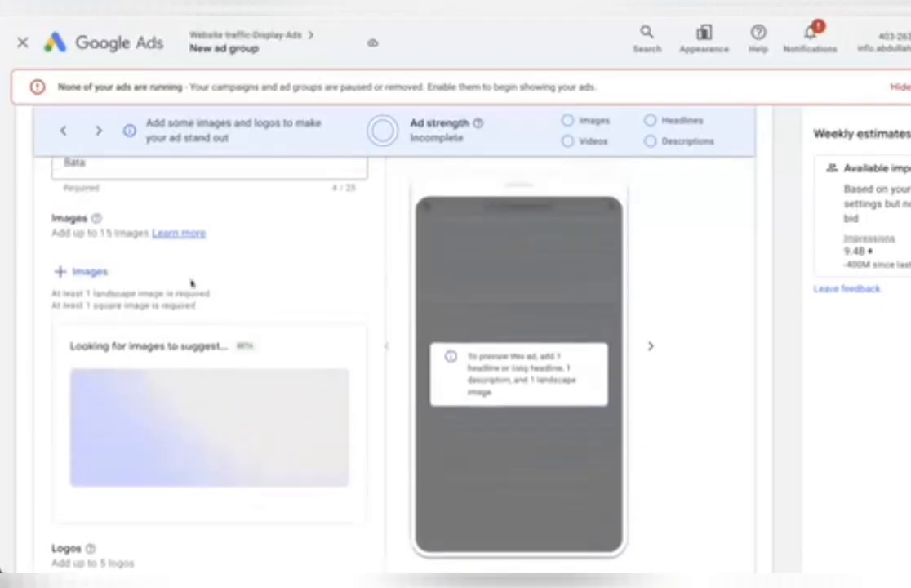
scroll(233, 274, "up", 3)
scroll(349, 332, "down", 4)
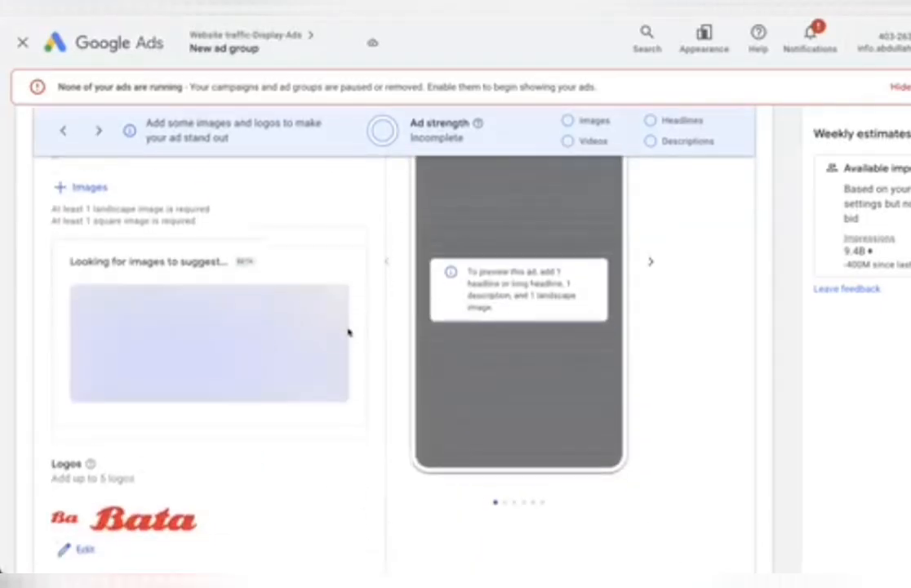
scroll(264, 353, "up", 3)
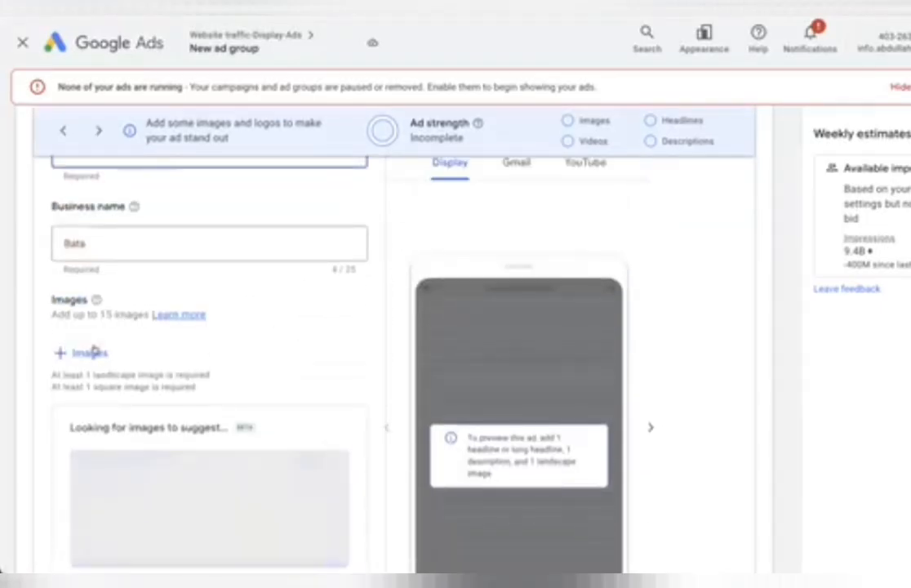
left_click(91, 353)
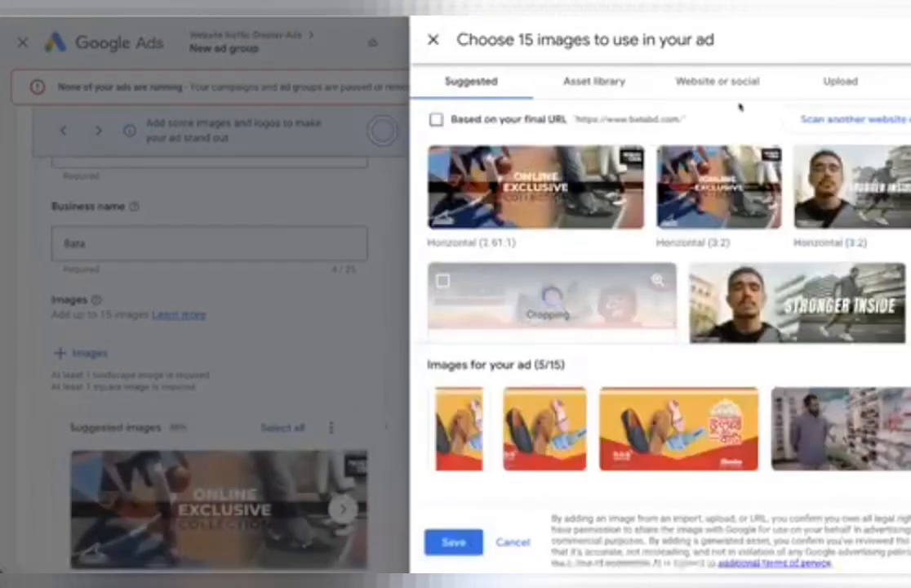
left_click(718, 81)
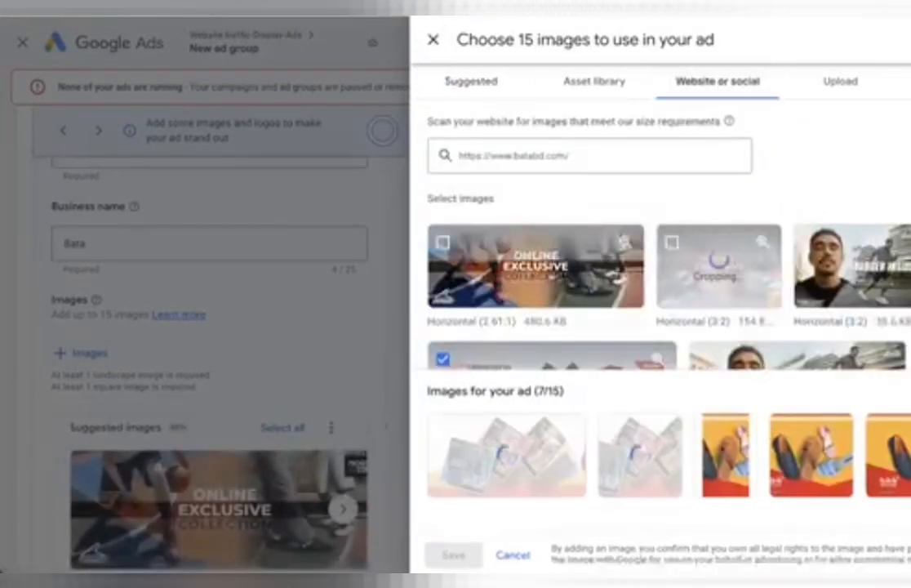
- Add the Online Exclusive banner, both Stronger Inside banners and the dark red shoe to the ad's images and save the selection
left_click(618, 250)
left_click(851, 282)
scroll(849, 278, "down", 2)
left_click(764, 226)
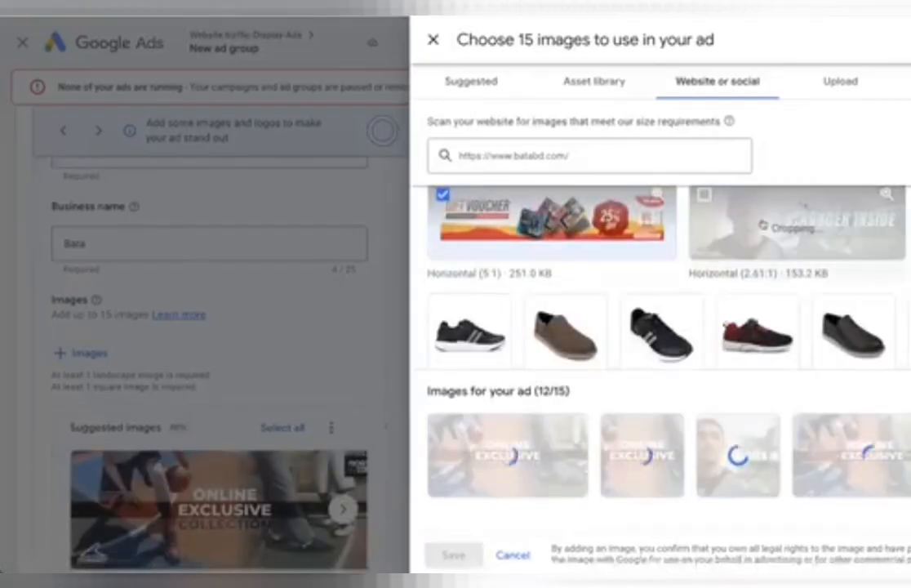
left_click(747, 341)
left_click(674, 333)
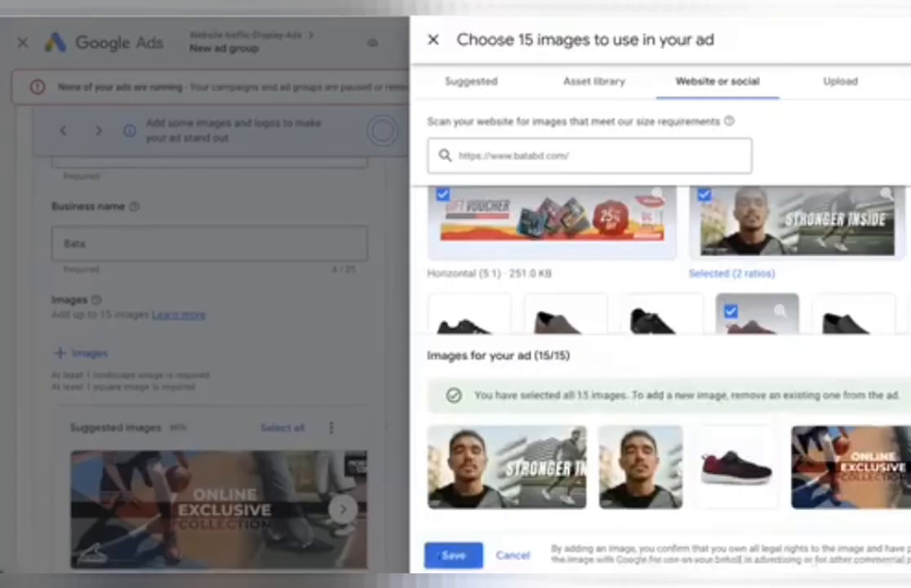
left_click(453, 555)
- Check the Bata logos chosen for the ad and close the logo selection without saving
scroll(459, 465, "down", 2)
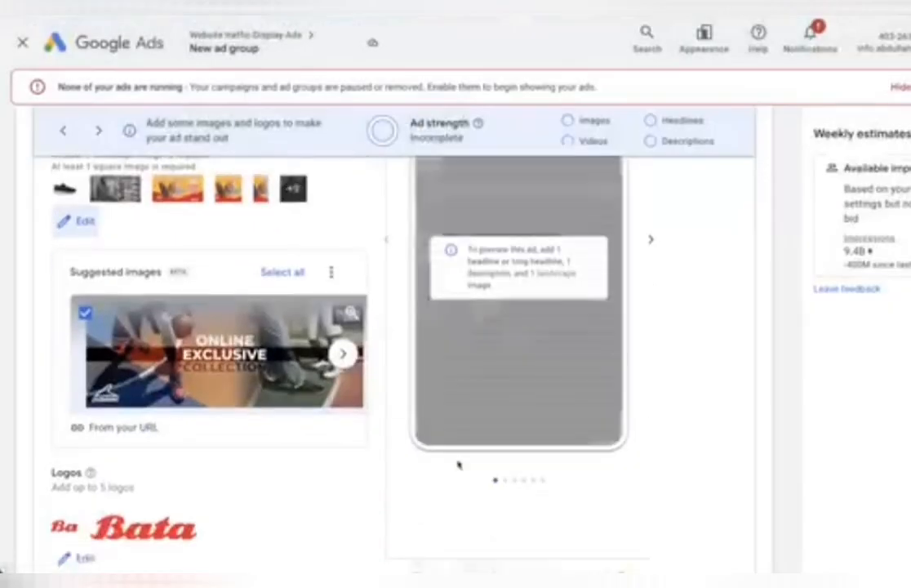
scroll(403, 422, "down", 3)
left_click(85, 361)
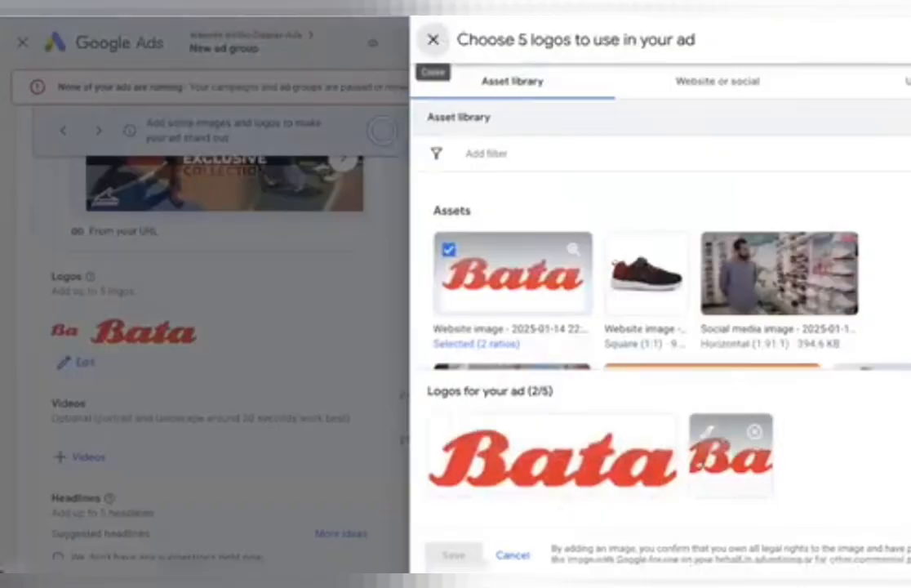
left_click(707, 430)
left_click(432, 38)
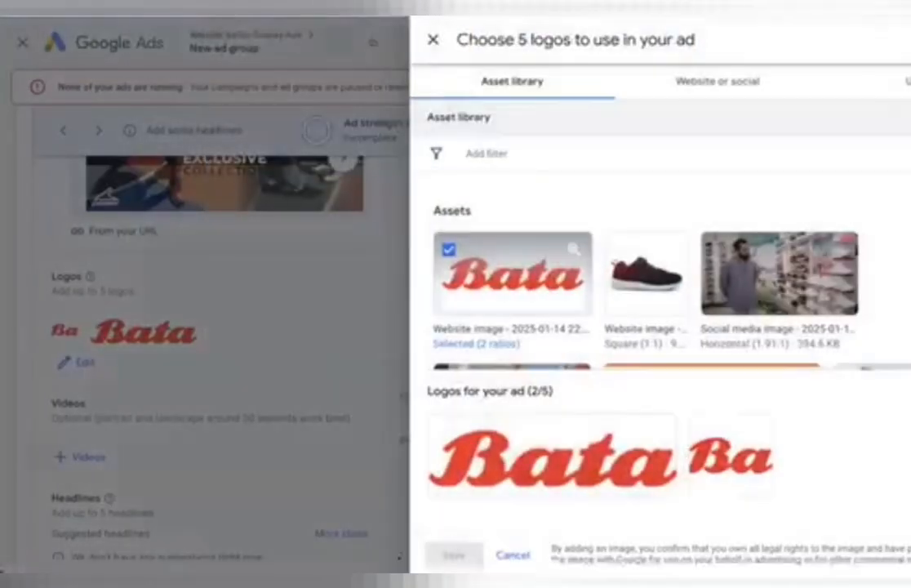
left_click(510, 556)
scroll(327, 321, "up", 1)
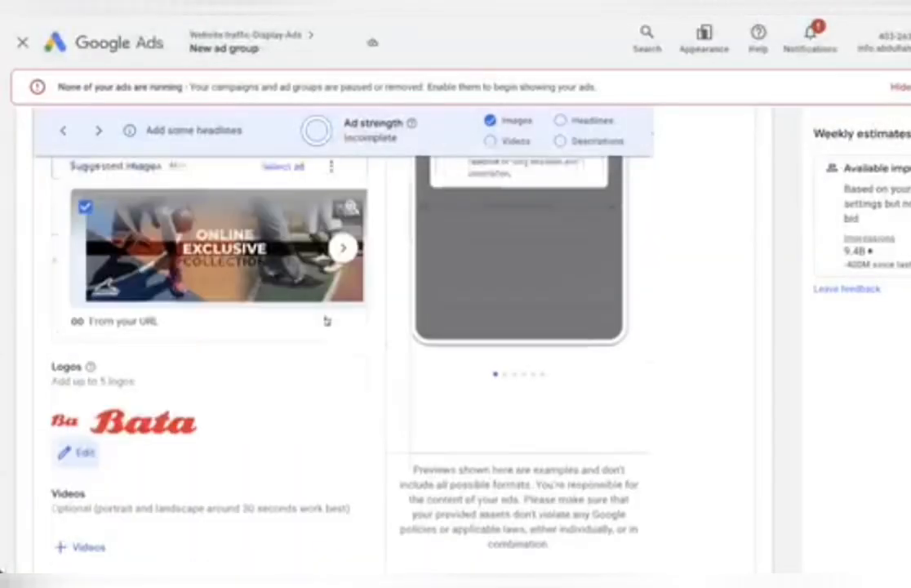
- Add four more headline fields to the new ad, for five in total
scroll(326, 321, "up", 3)
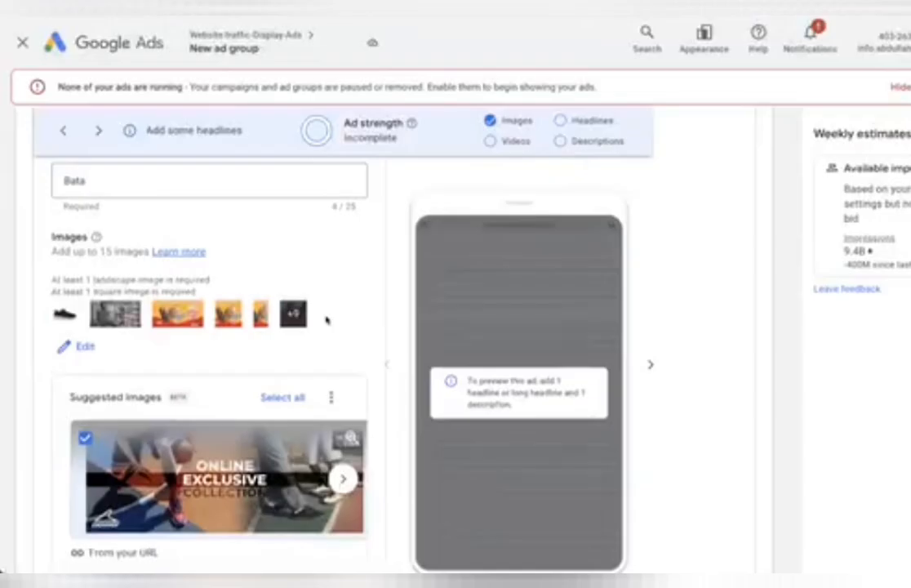
scroll(327, 321, "up", 2)
scroll(325, 319, "down", 7)
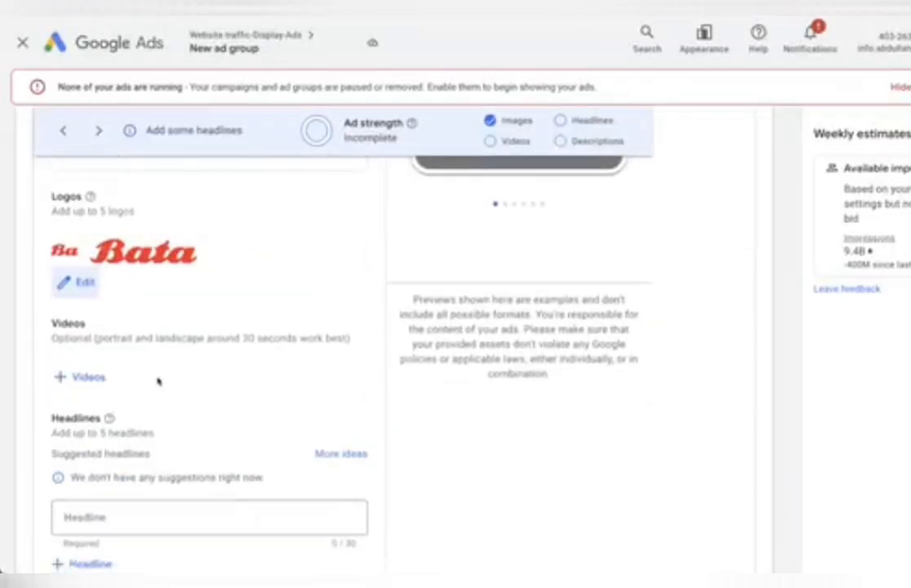
scroll(158, 379, "down", 3)
left_click(99, 336)
left_click(93, 390)
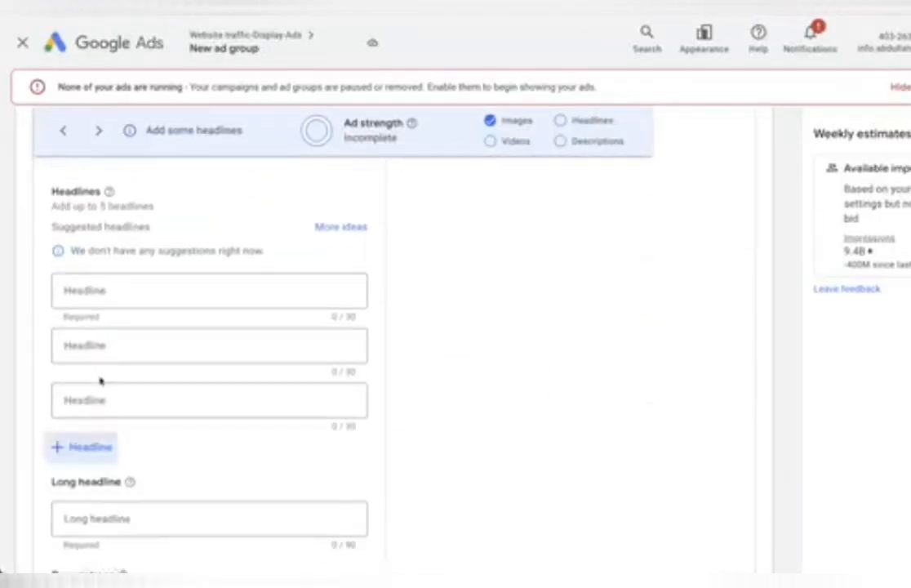
left_click(98, 445)
scroll(96, 439, "down", 1)
scroll(95, 376, "down", 1)
left_click(95, 340)
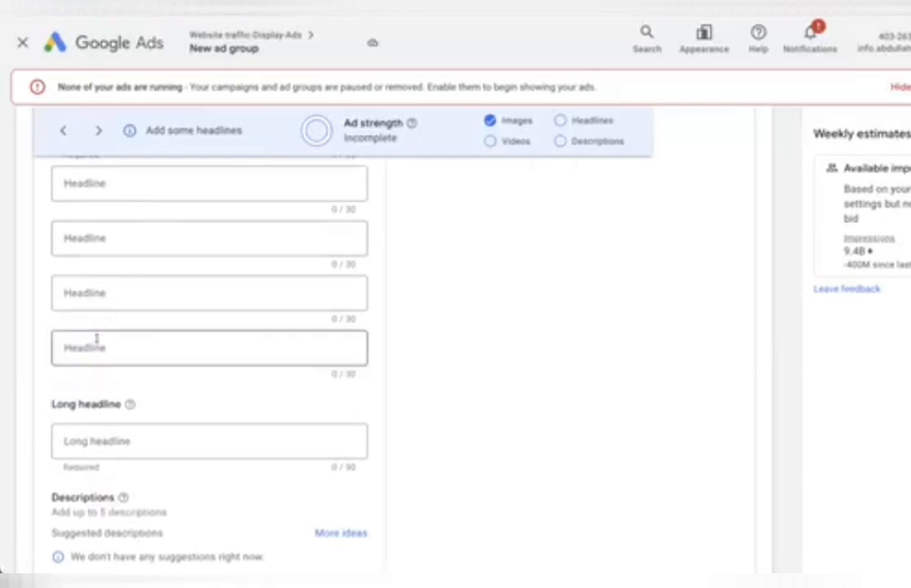
scroll(334, 217, "up", 1)
- Browse the recent and asset library headlines offered for the ad and close the selection without choosing any
left_click(325, 168)
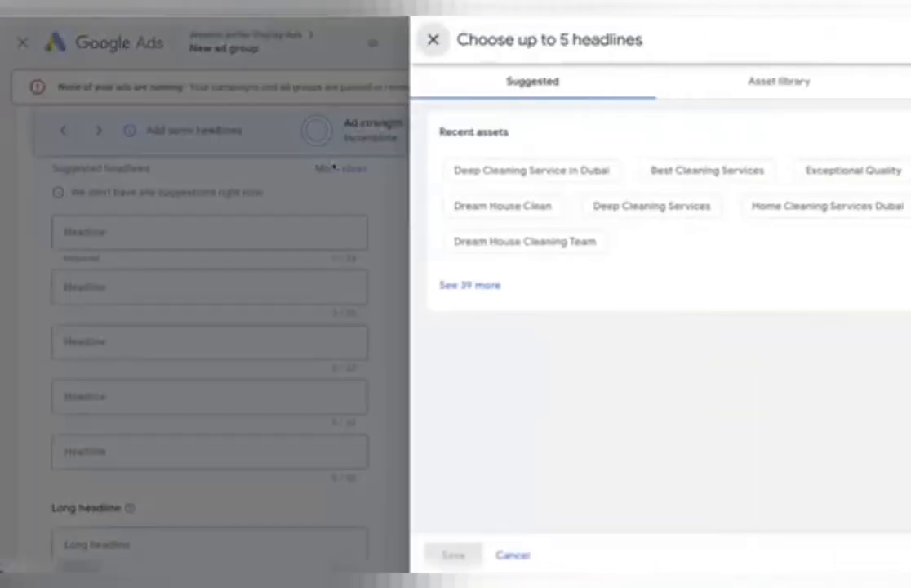
left_click(749, 76)
left_click(539, 93)
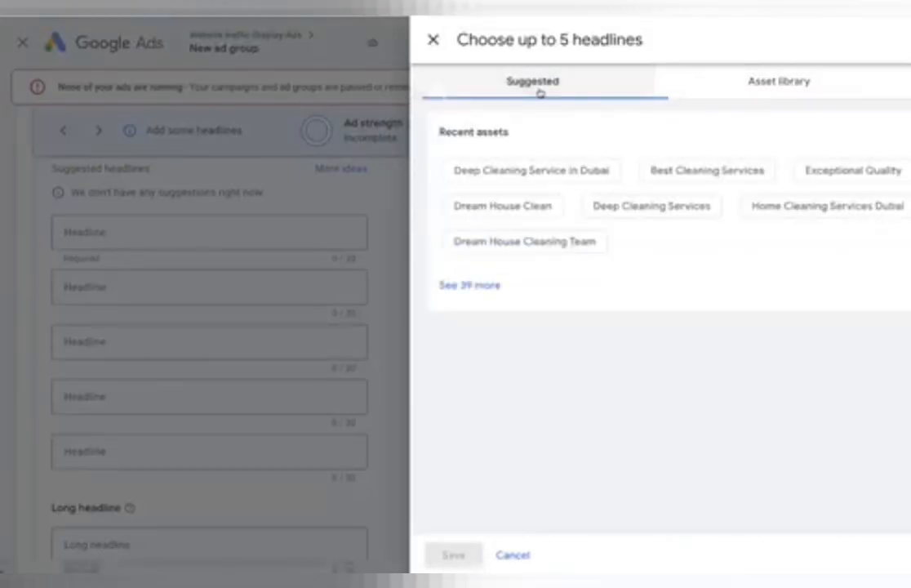
left_click(478, 285)
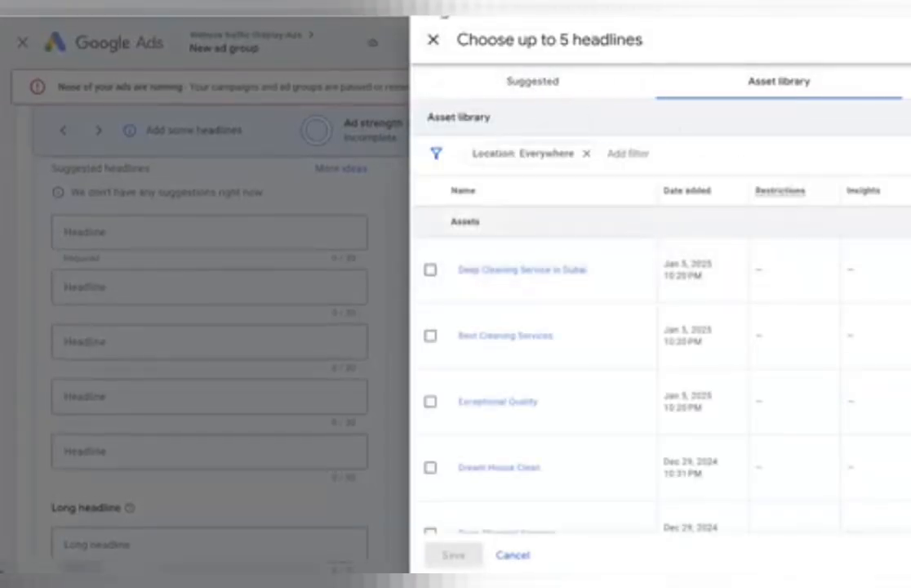
left_click(326, 316)
- Enter "Shoe" as the first headline and look over the remaining headline, long headline and description fields
left_click(114, 225)
type("Shoe")
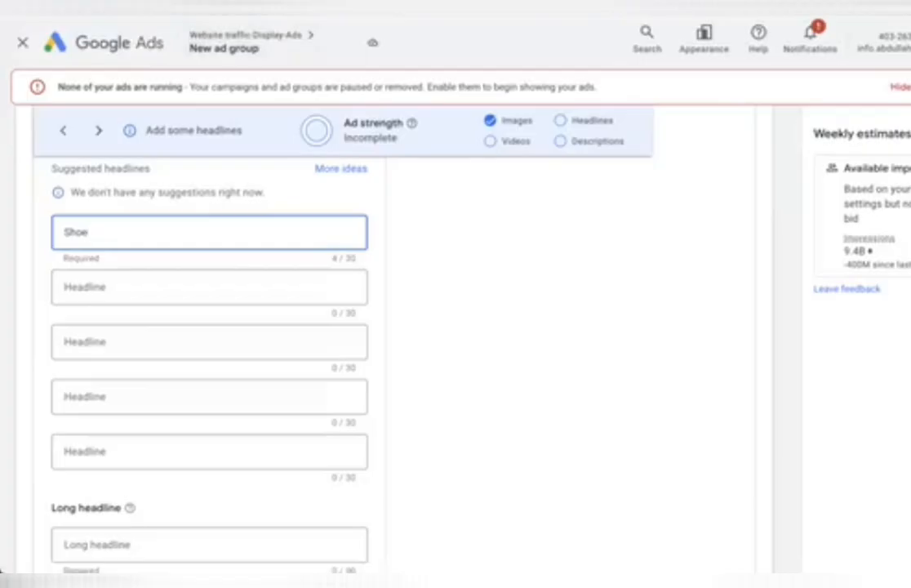
left_click(162, 303)
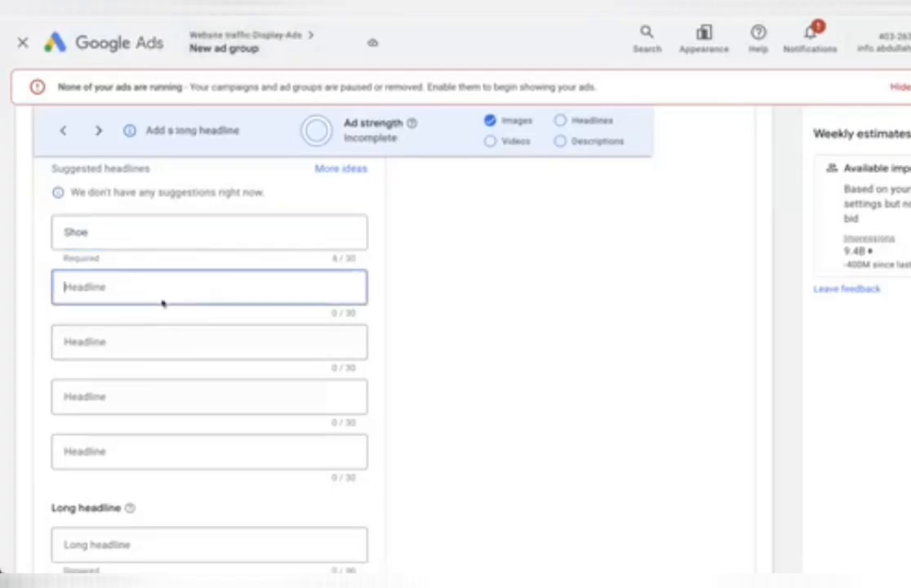
left_click(71, 338)
scroll(71, 341, "down", 2)
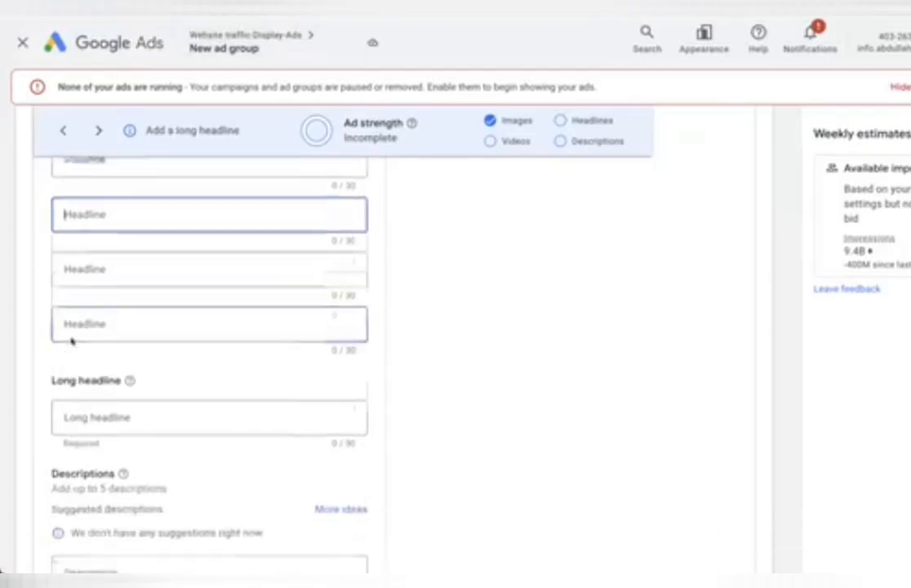
scroll(96, 260, "down", 2)
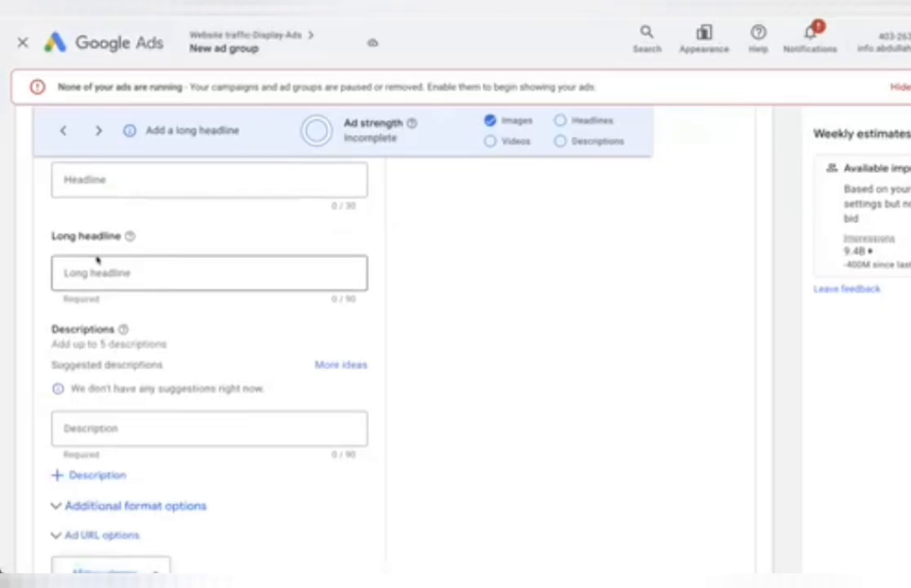
scroll(96, 260, "up", 3)
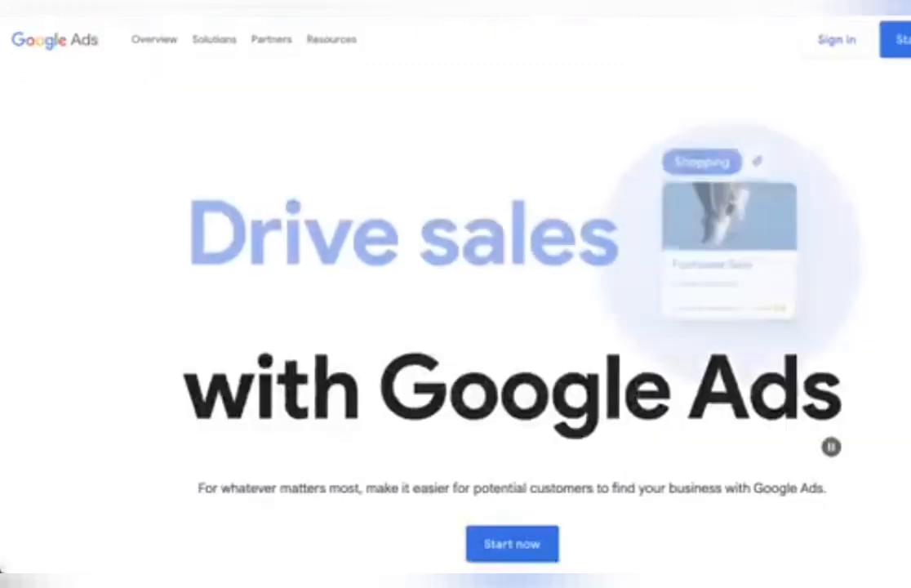
- Sign in to Google Ads in a separate tab and open the account listed directly above Batch-42
left_click(271, 40)
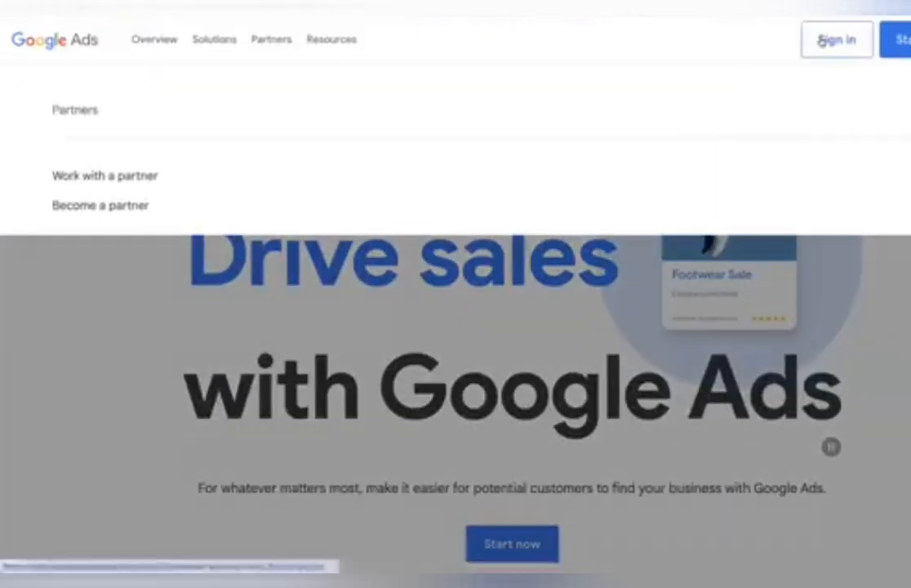
left_click(822, 41)
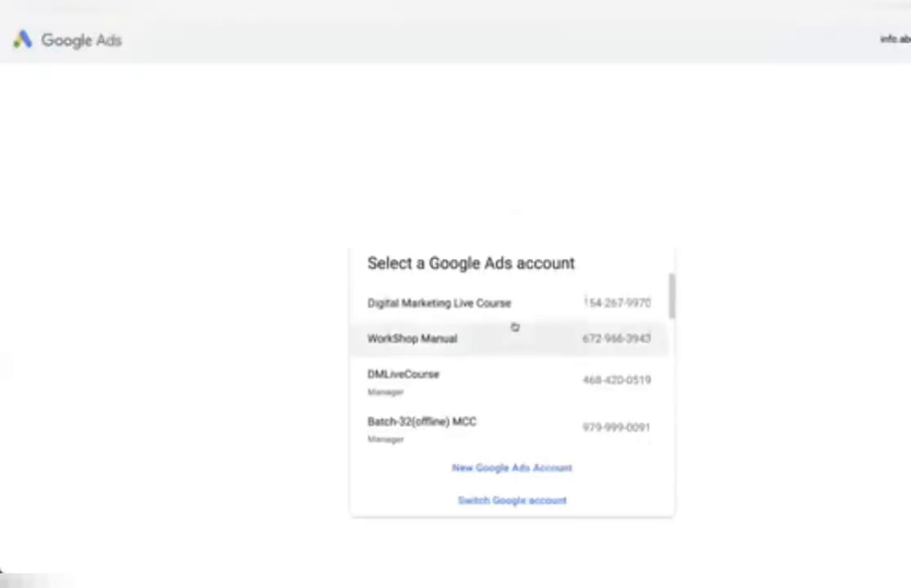
scroll(515, 326, "down", 5)
scroll(460, 321, "up", 6)
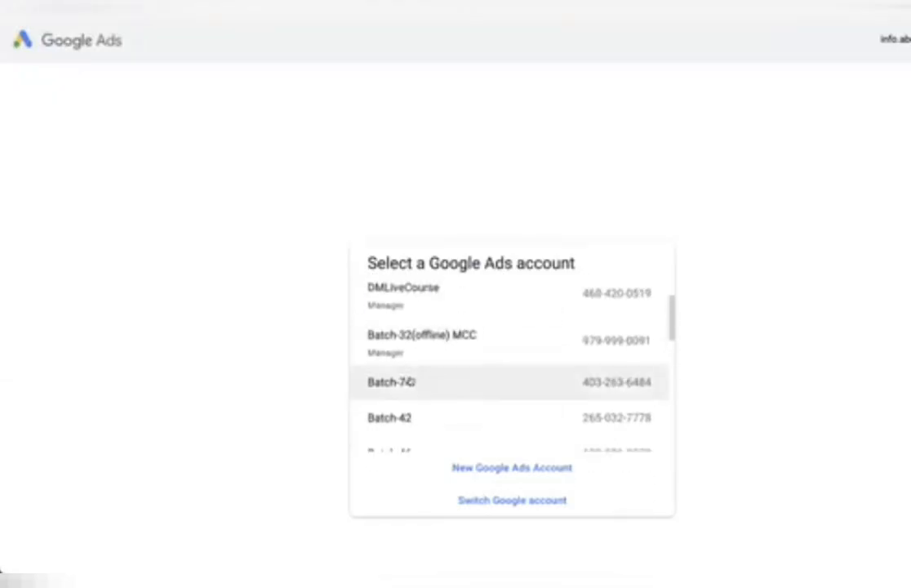
left_click(411, 381)
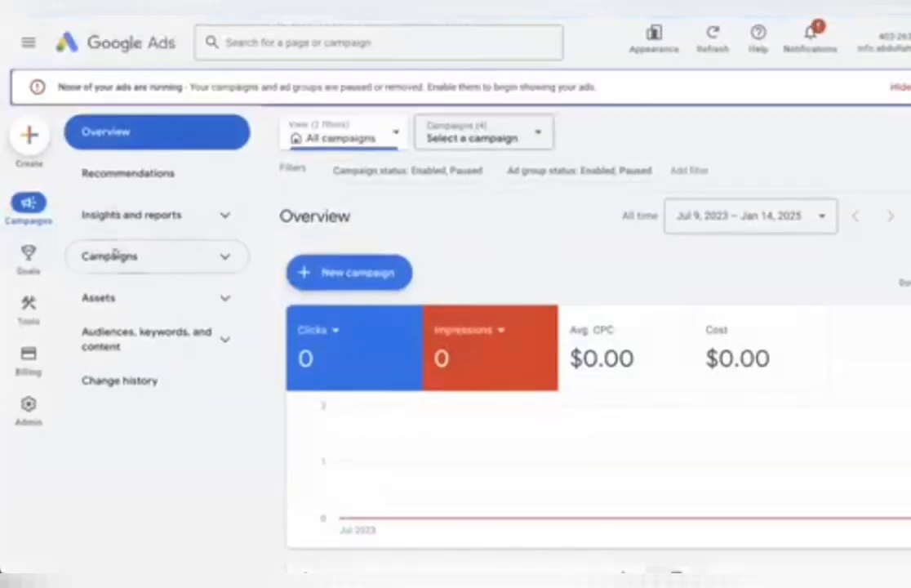
- Open the existing ad of the Website traffic-Display-Ads campaign for editing
left_click(118, 257)
left_click(119, 301)
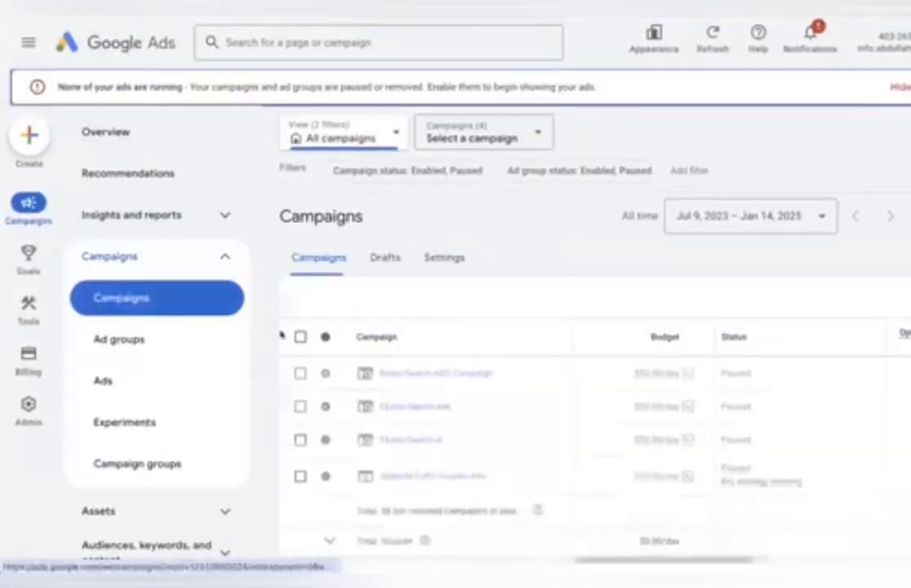
scroll(406, 344, "down", 3)
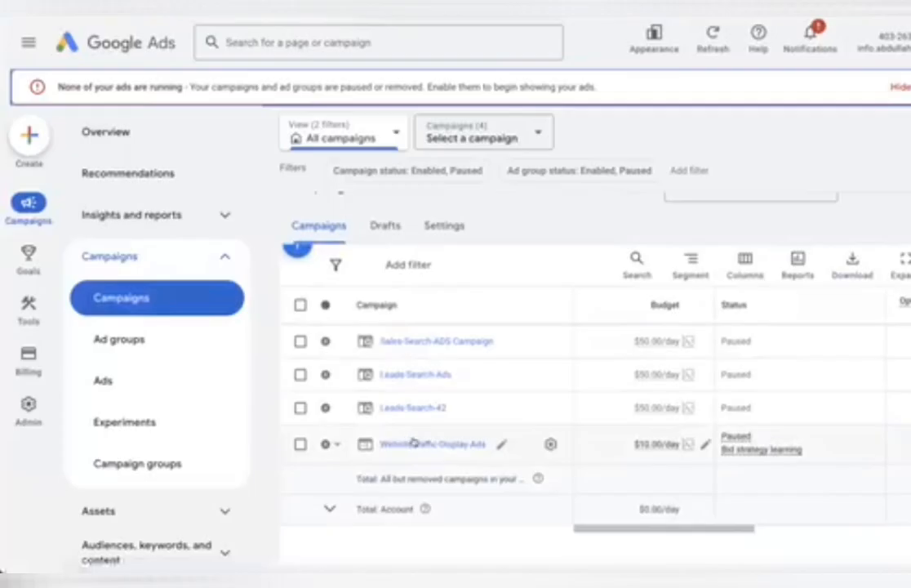
left_click(424, 445)
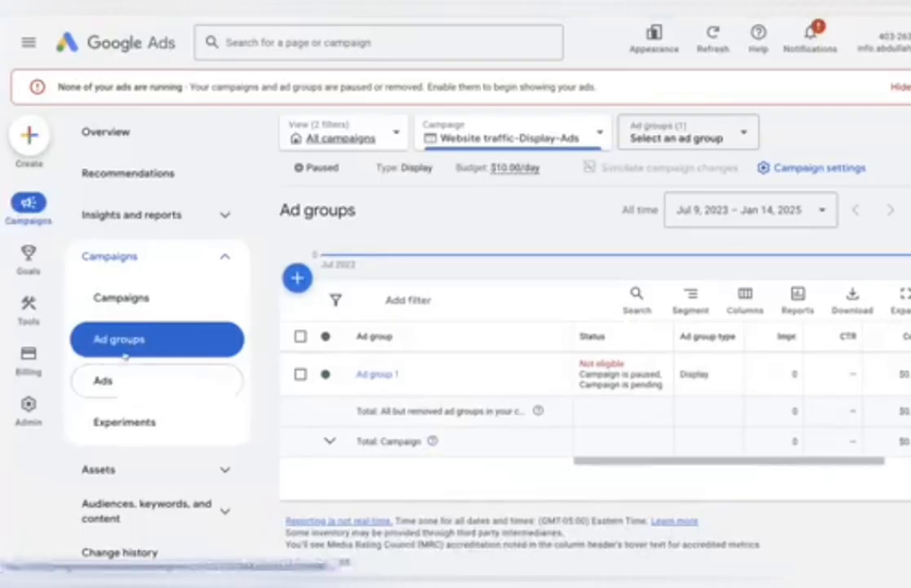
left_click(103, 381)
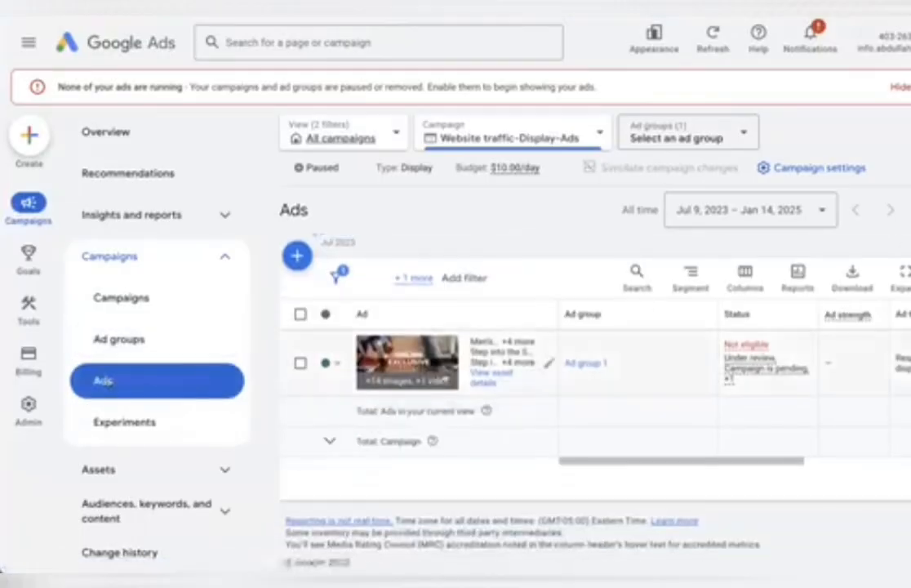
left_click(544, 365)
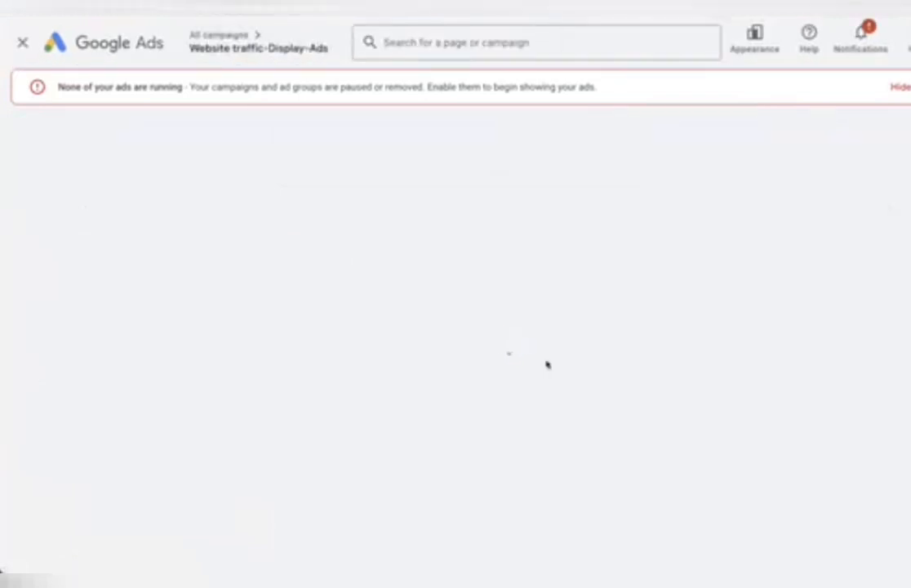
- Copy the existing ad's headline "Men's Shoe Near Me" into the new ad's first headline, replacing its text
scroll(548, 365, "down", 3)
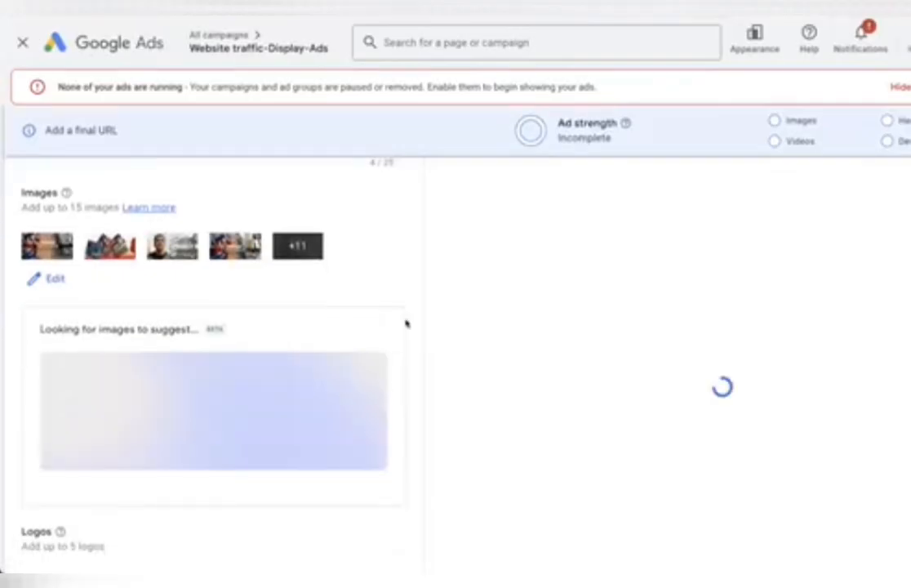
scroll(169, 346, "up", 3)
scroll(331, 310, "down", 7)
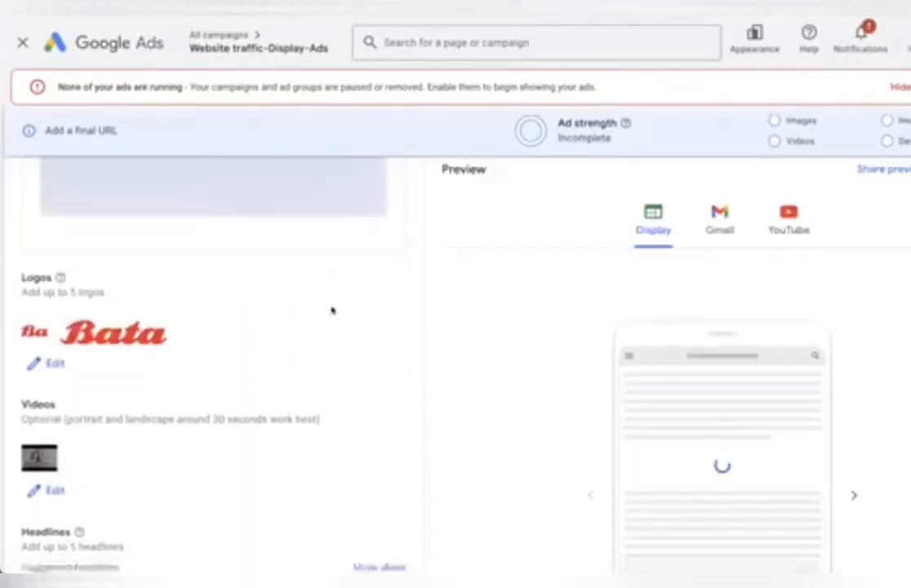
scroll(418, 356, "down", 3)
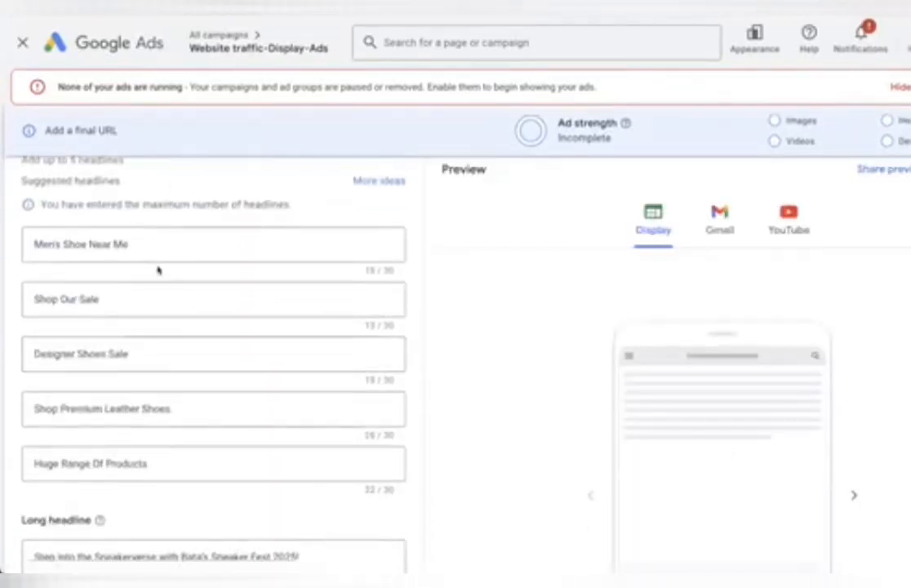
left_click_drag(157, 240, 5, 237)
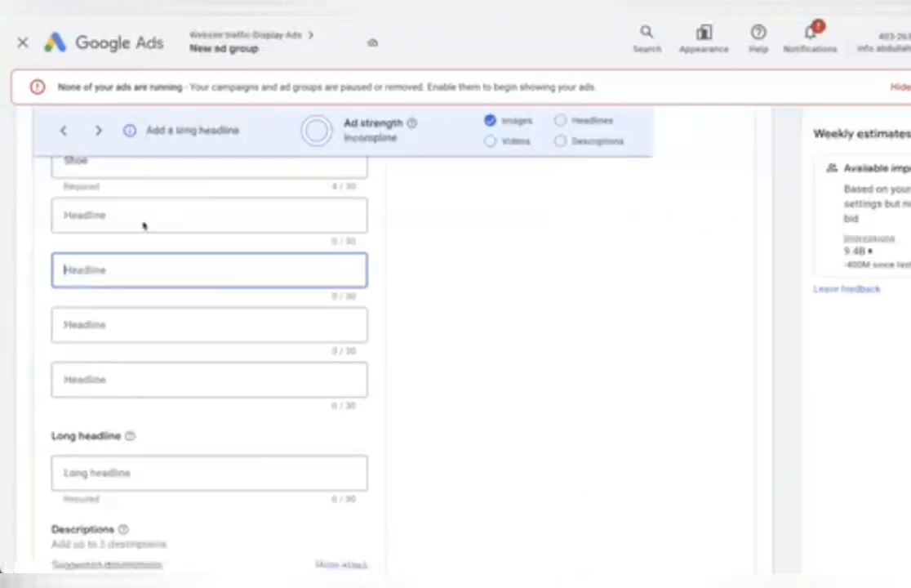
scroll(179, 244, "up", 2)
left_click(102, 278)
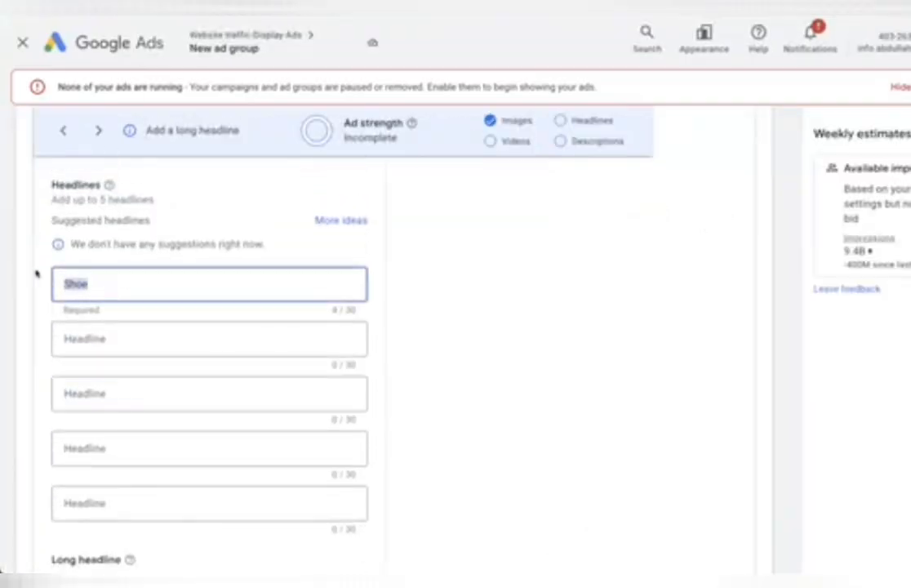
type("Mens Shoe Near Me")
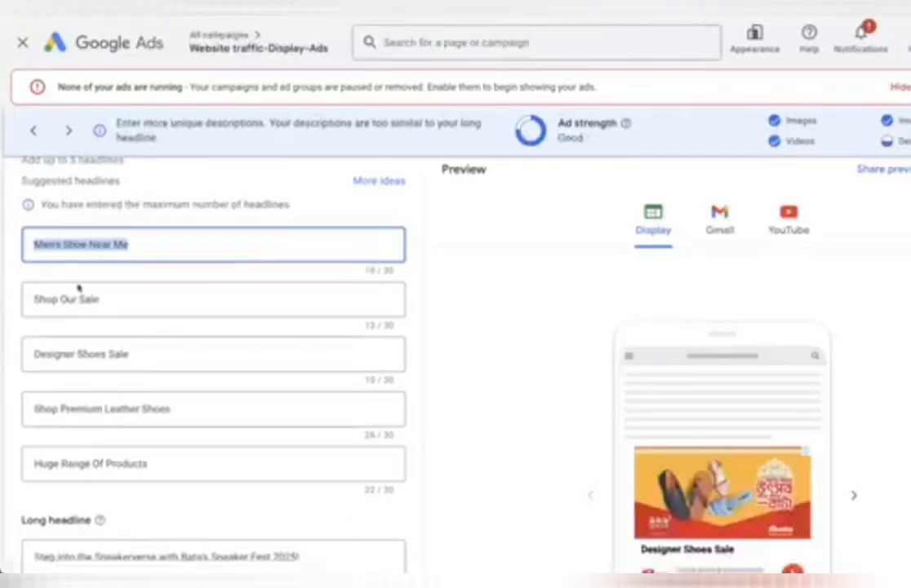
- Copy the existing ad's headline "Shop Our Sale" into the new ad's second headline
left_click_drag(102, 299, 3, 299)
key("ctrl+c")
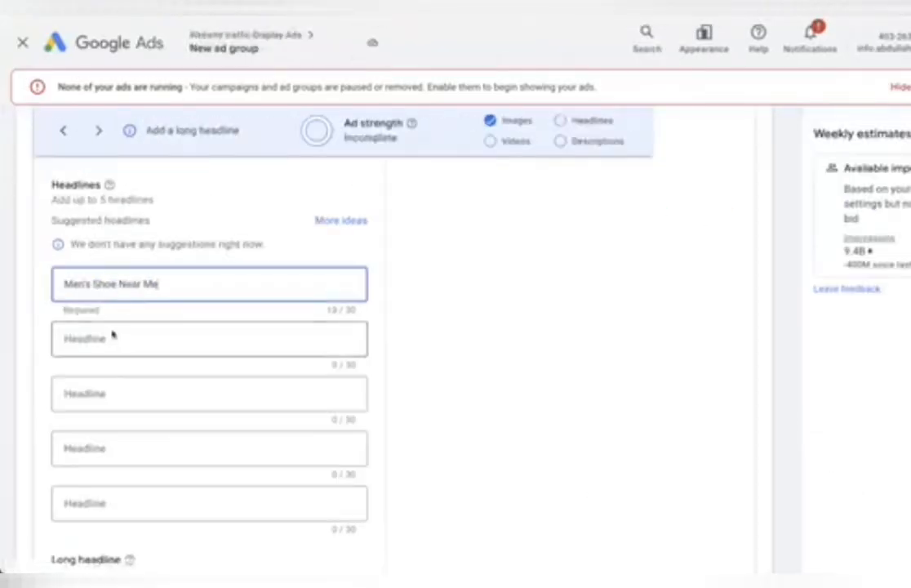
left_click(112, 348)
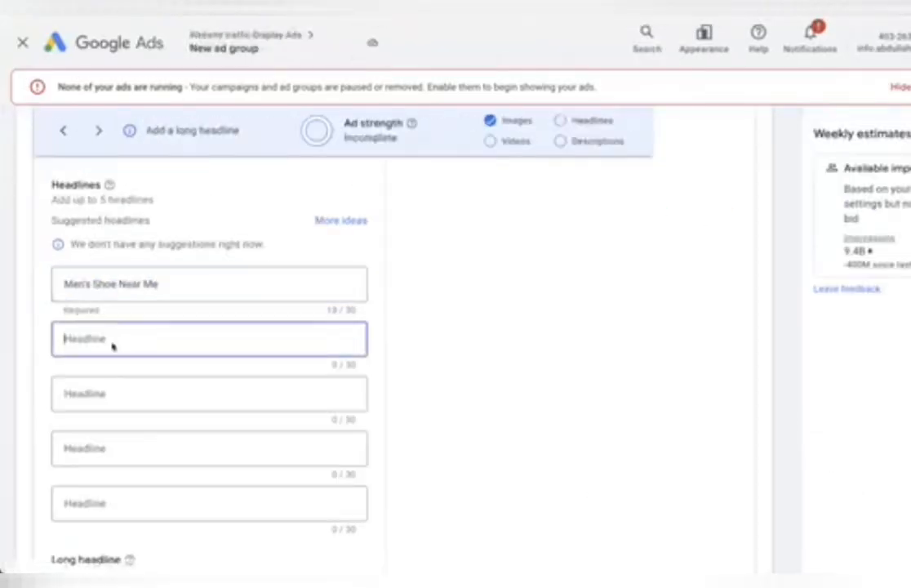
key("ctrl+v")
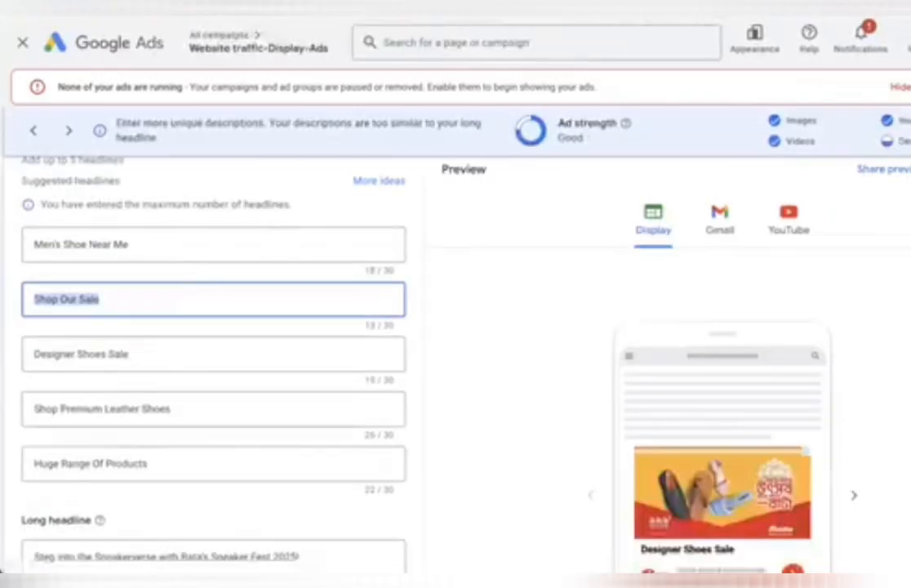
- Copy the existing ad's headline "Designer Shoes Sale" into the new ad's third headline
left_click(136, 359)
triple_click(136, 363)
key("ctrl+c")
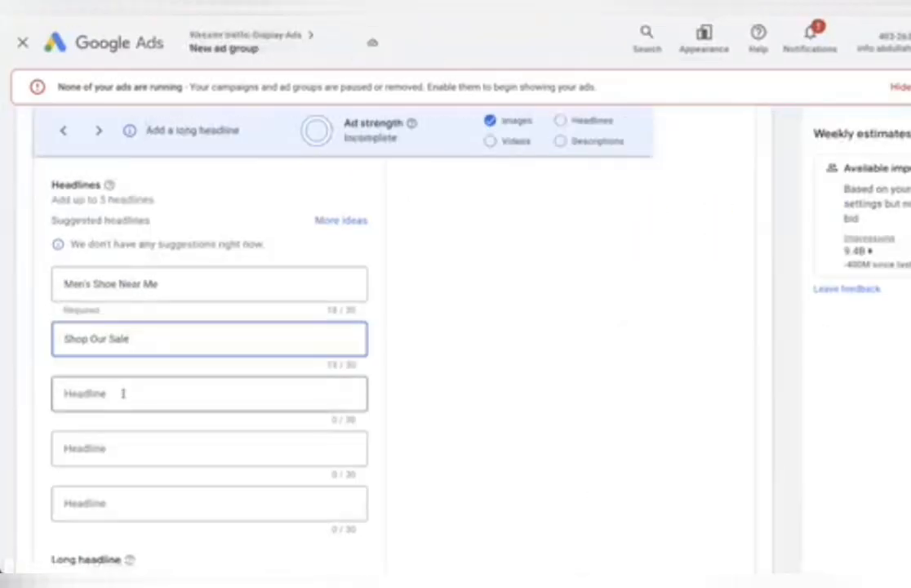
left_click(124, 393)
key("ctrl+v")
- Fill the new ad's long headline and first description with the copied text "Designer Shoes Sale"
scroll(122, 393, "down", 4)
left_click(132, 292)
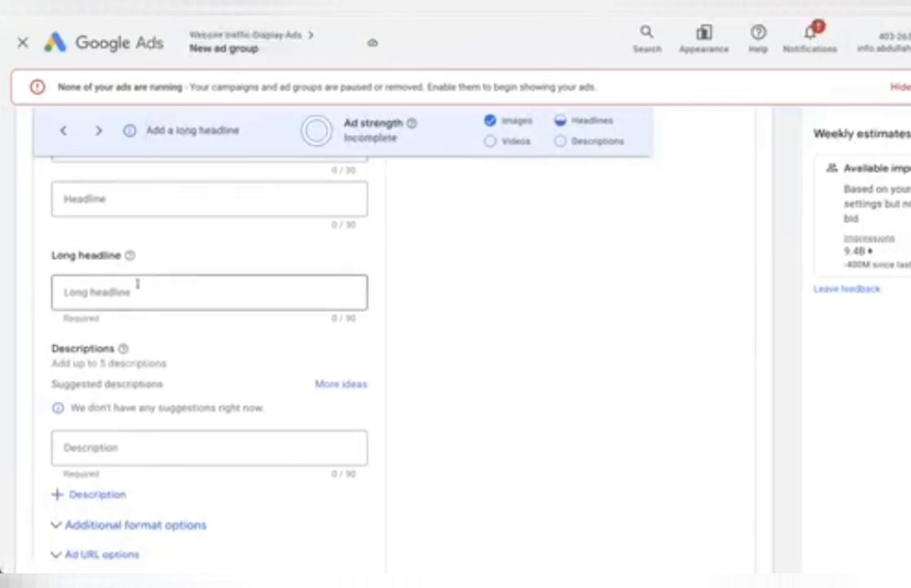
key("ctrl+v")
left_click(139, 441)
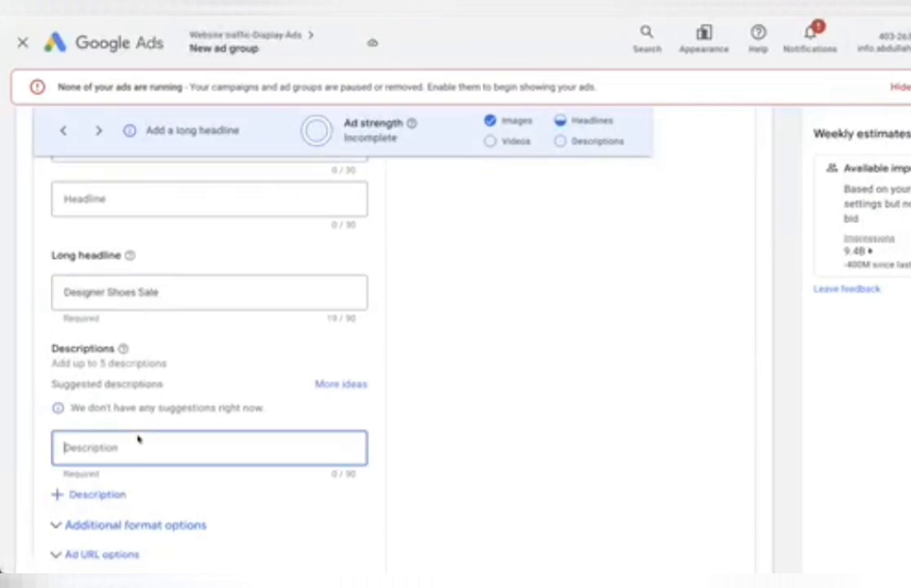
key("ctrl+v")
- Show the call to action text settings for the new ad
scroll(139, 437, "down", 4)
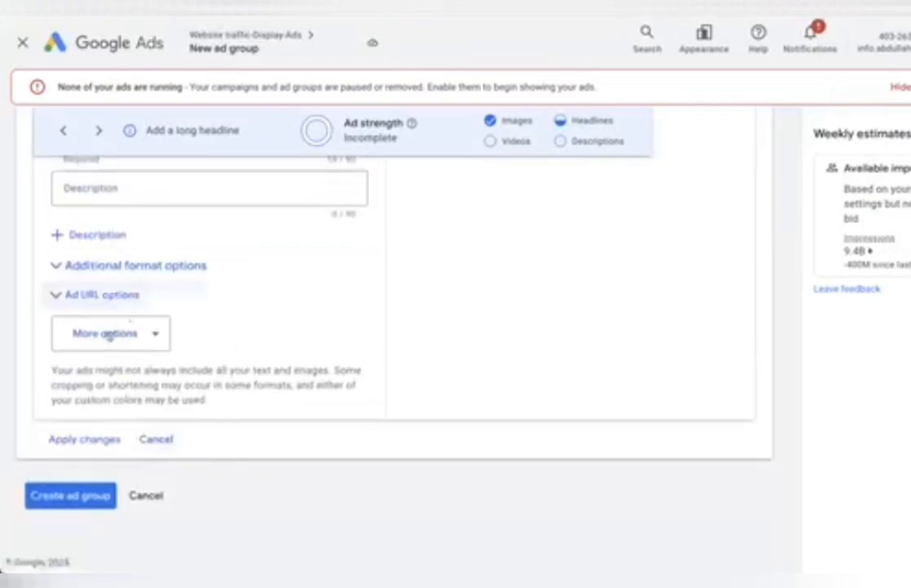
left_click(150, 333)
left_click(112, 344)
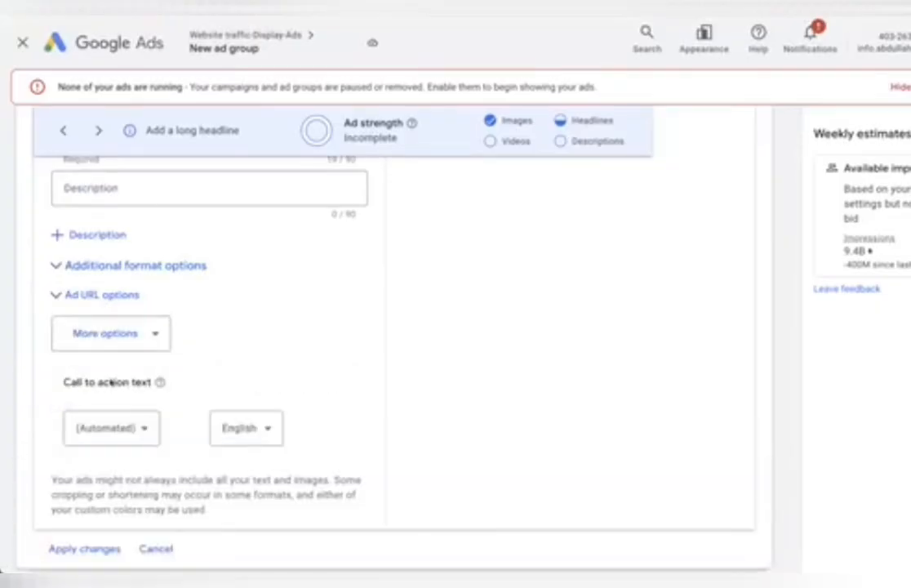
- Set the new ad's call to action text to Shop Now and apply the ad's changes
left_click(122, 431)
scroll(115, 327, "down", 5)
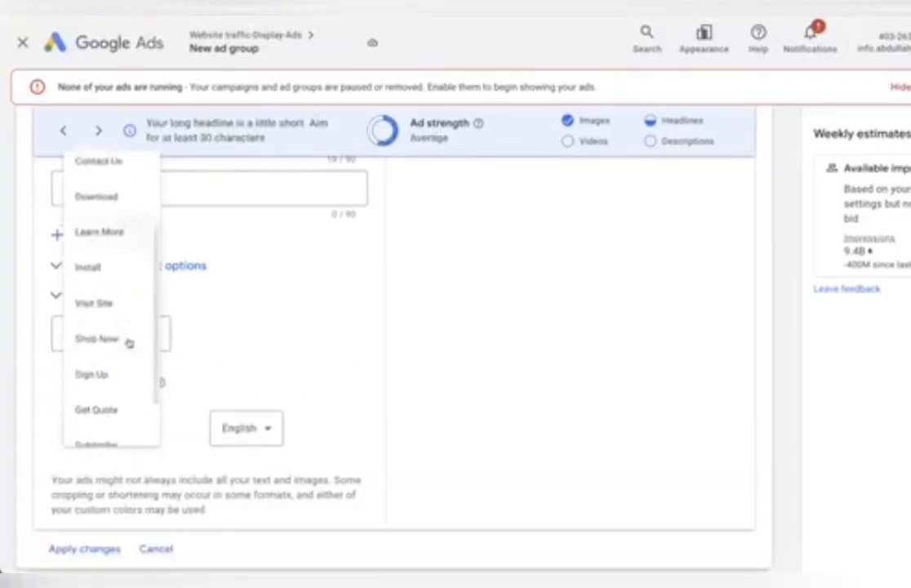
left_click(95, 285)
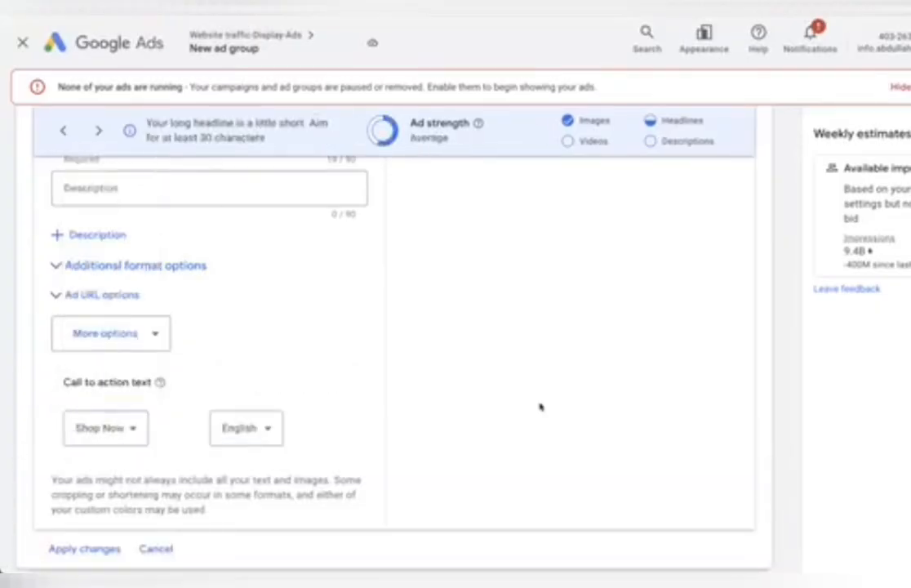
scroll(428, 345, "down", 2)
left_click(84, 439)
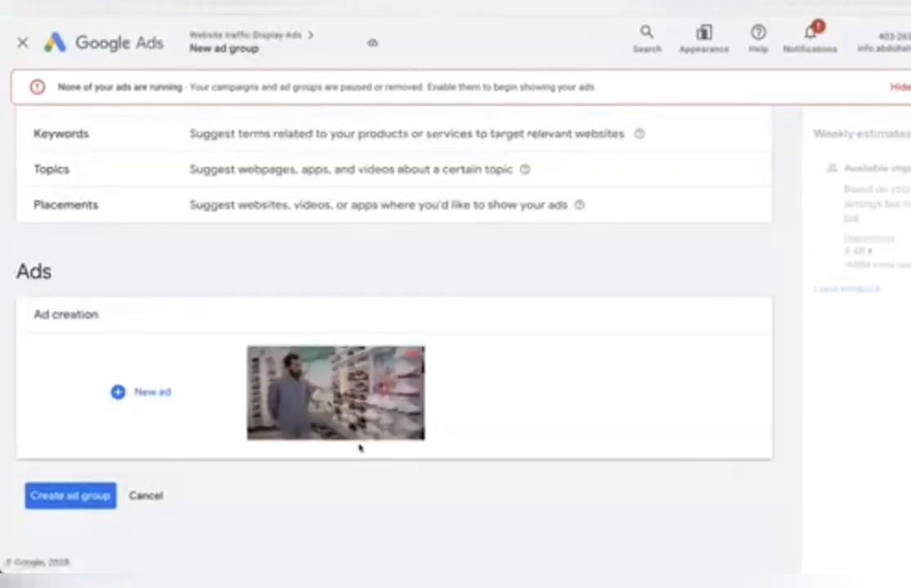
- Create the second ad group with its new responsive ad and show it in the ad group list
scroll(331, 441, "up", 5)
scroll(327, 317, "down", 5)
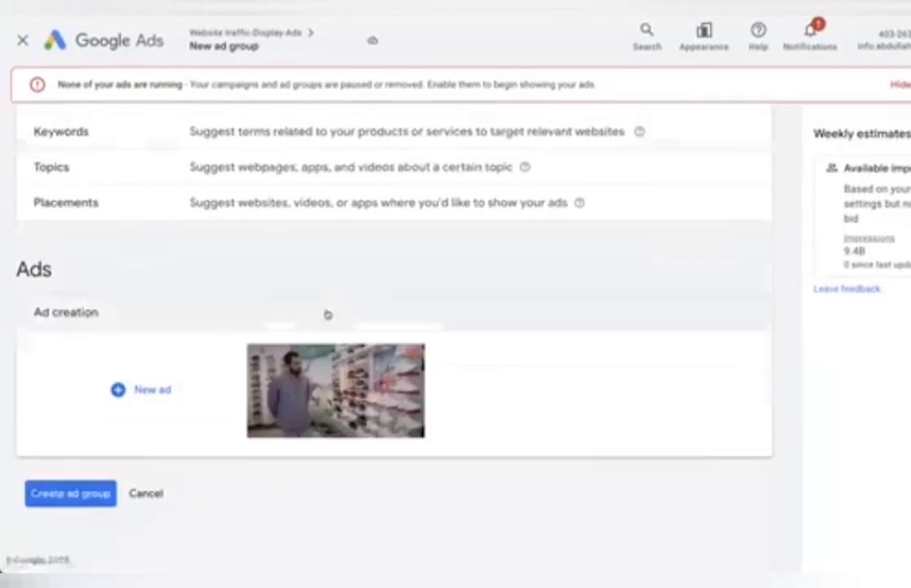
left_click(78, 493)
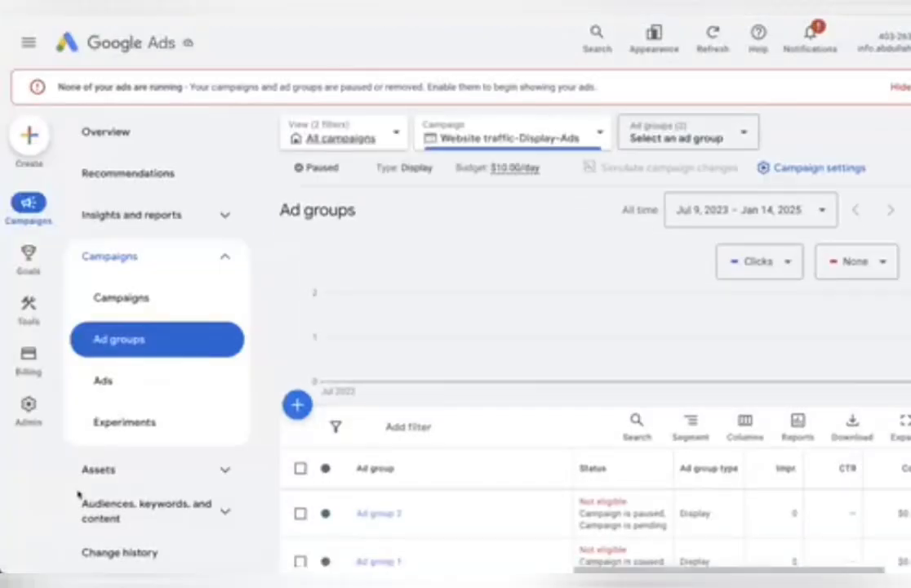
scroll(326, 381, "down", 3)
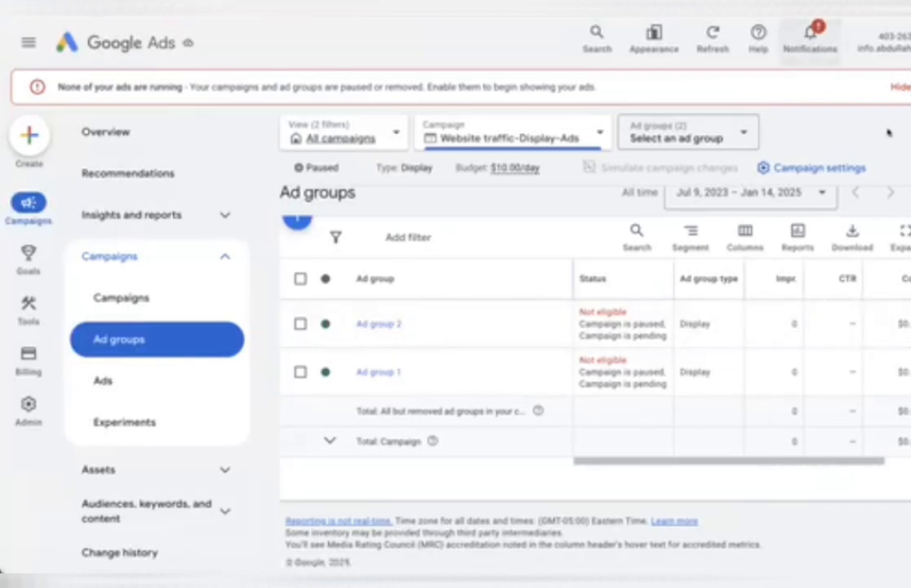
- Check the account notifications and look over the campaign's two ad groups
left_click(811, 36)
left_click(811, 38)
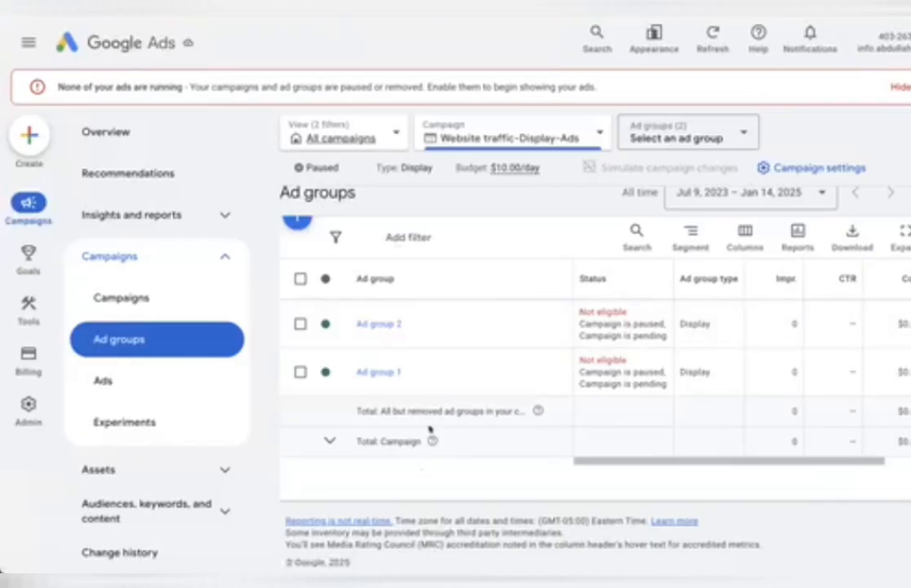
scroll(464, 334, "up", 3)
scroll(498, 260, "down", 3)
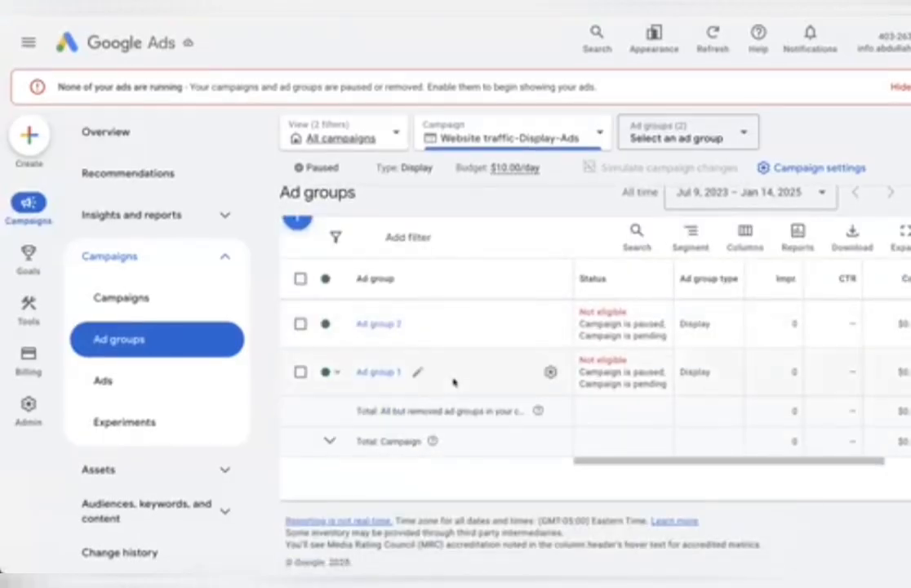
left_click(199, 430)
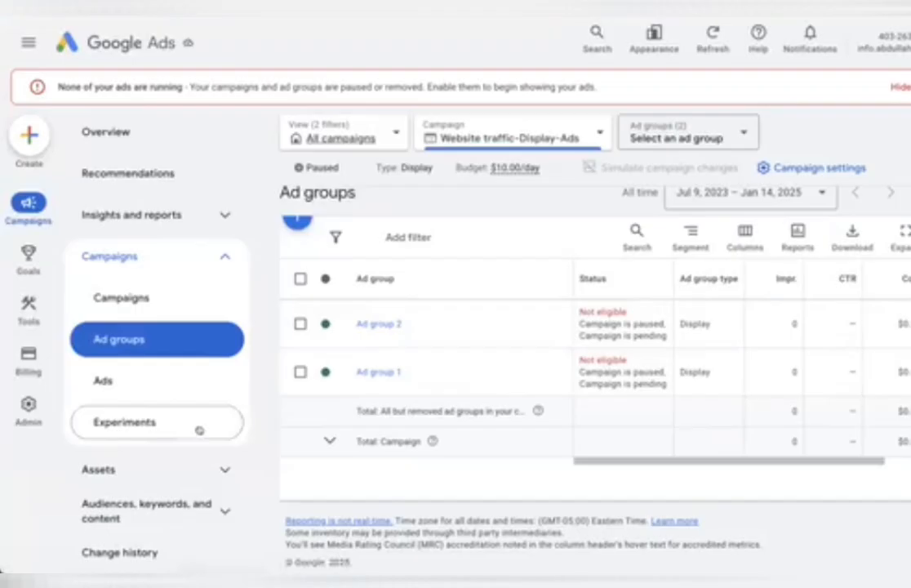
- Review the campaign's ads for both ad groups, and return to the ad group list
left_click(134, 380)
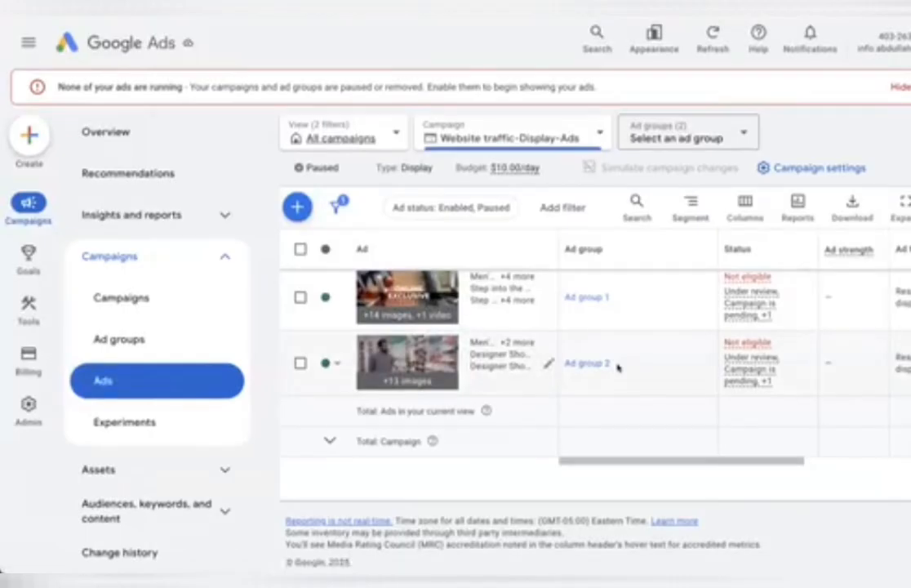
scroll(618, 368, "up", 1)
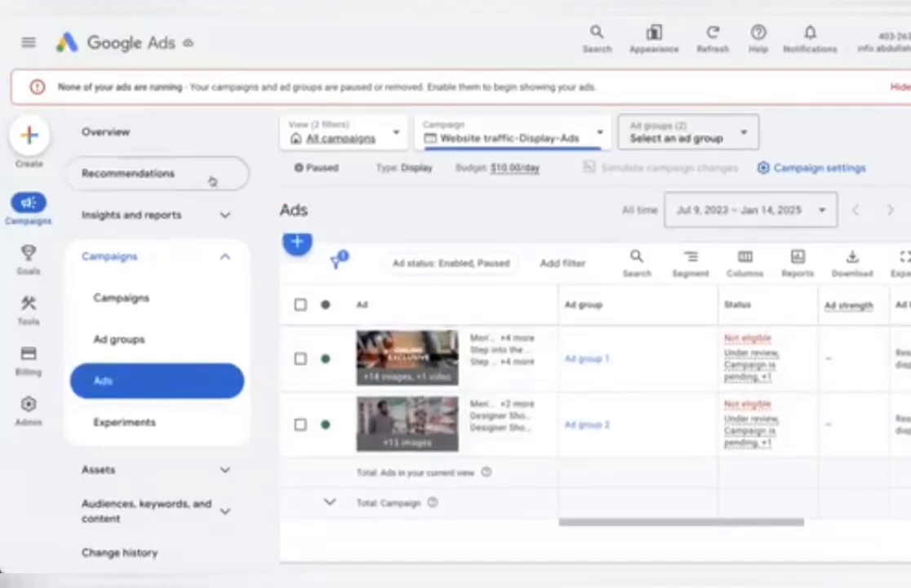
left_click(130, 329)
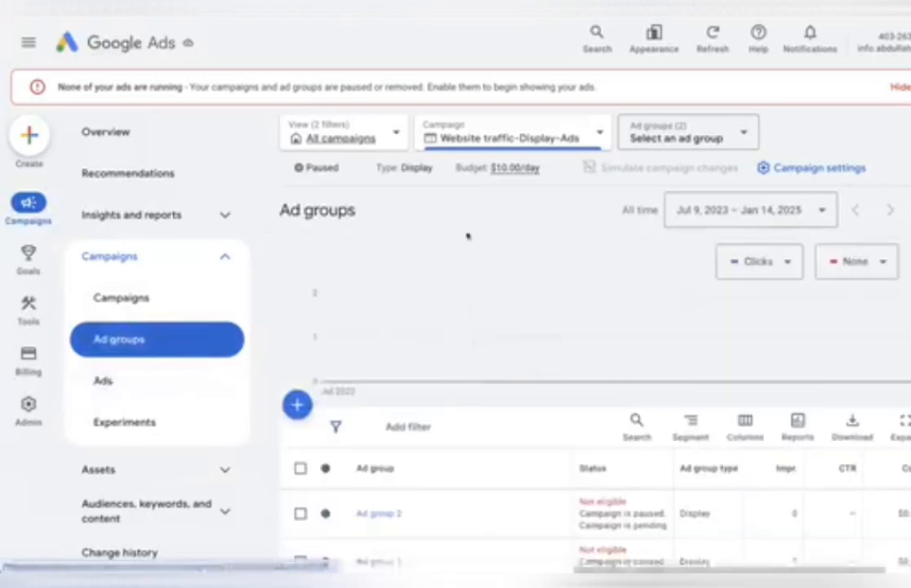
scroll(468, 236, "down", 3)
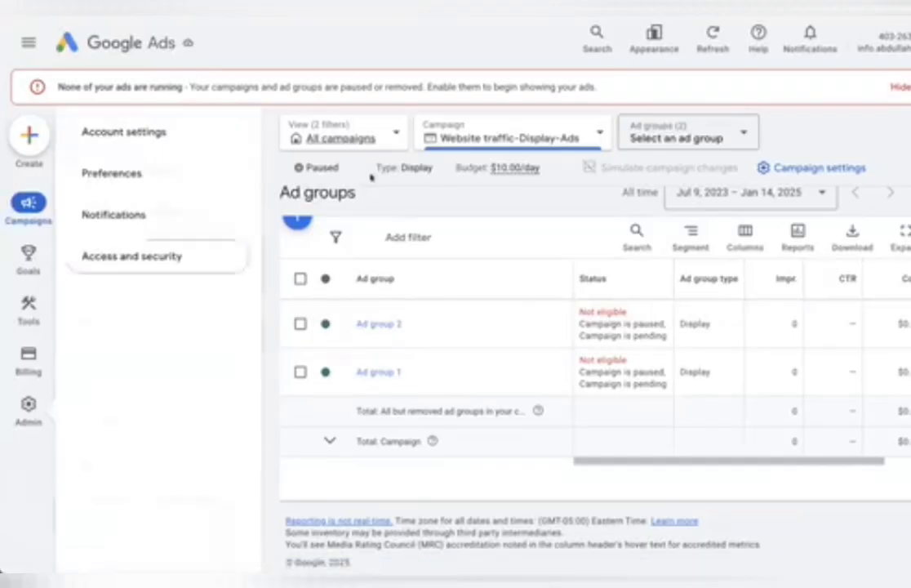
- Expand the campaign's Assets section and go back to the campaign list
left_click(174, 464)
scroll(174, 464, "down", 1)
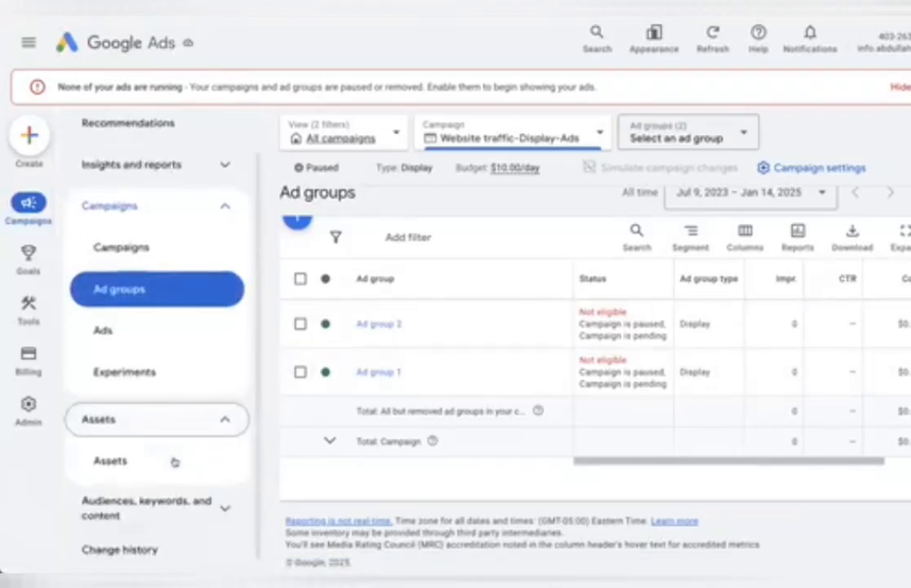
left_click(123, 459)
left_click(122, 276)
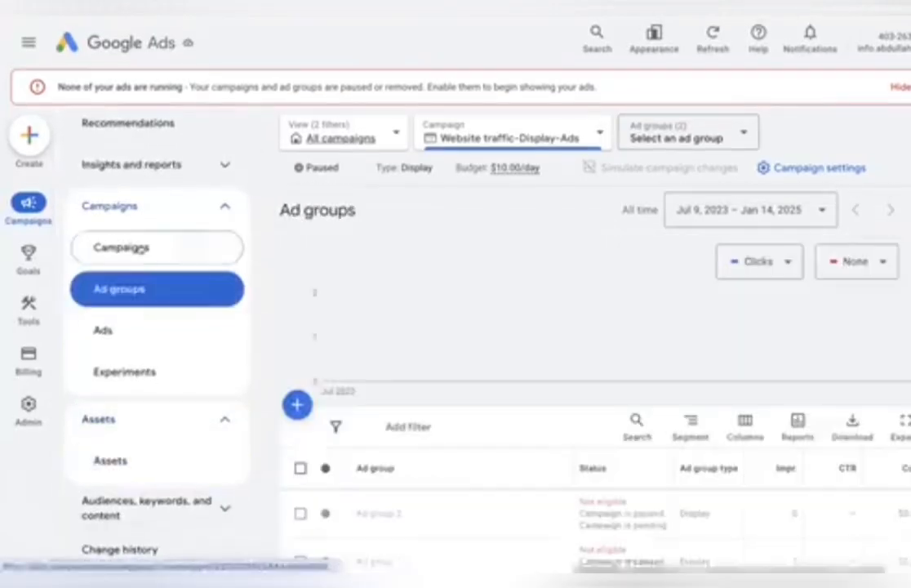
left_click(139, 247)
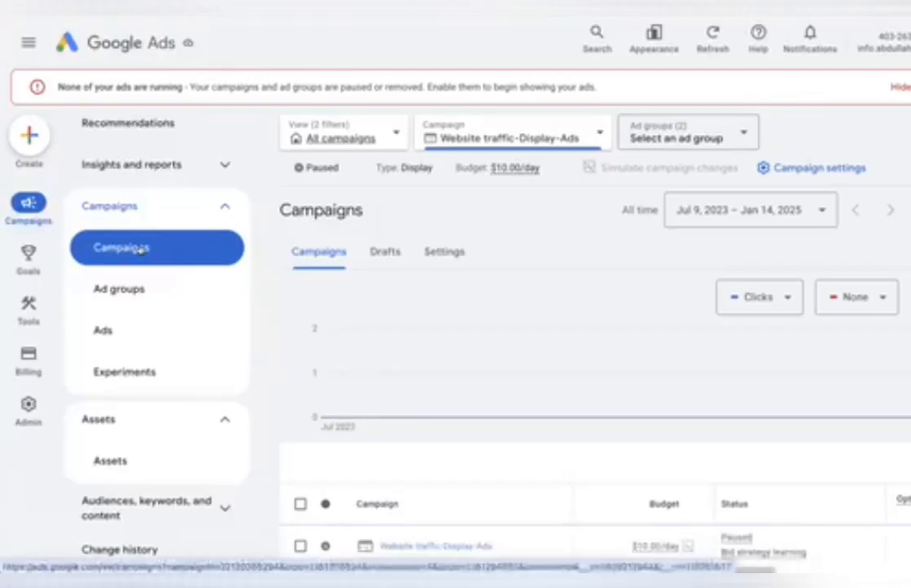
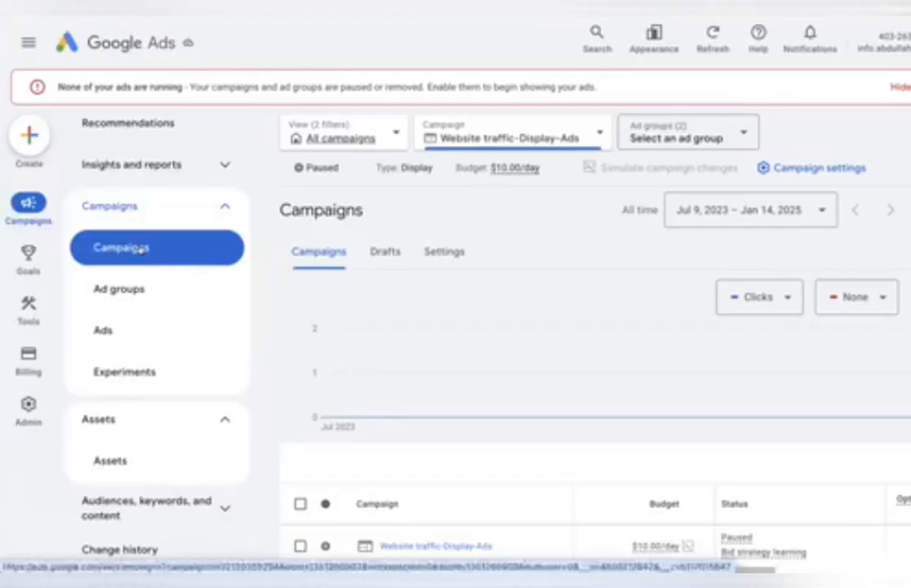
- View the campaign's Overview page and return to the campaign list
left_click(270, 4)
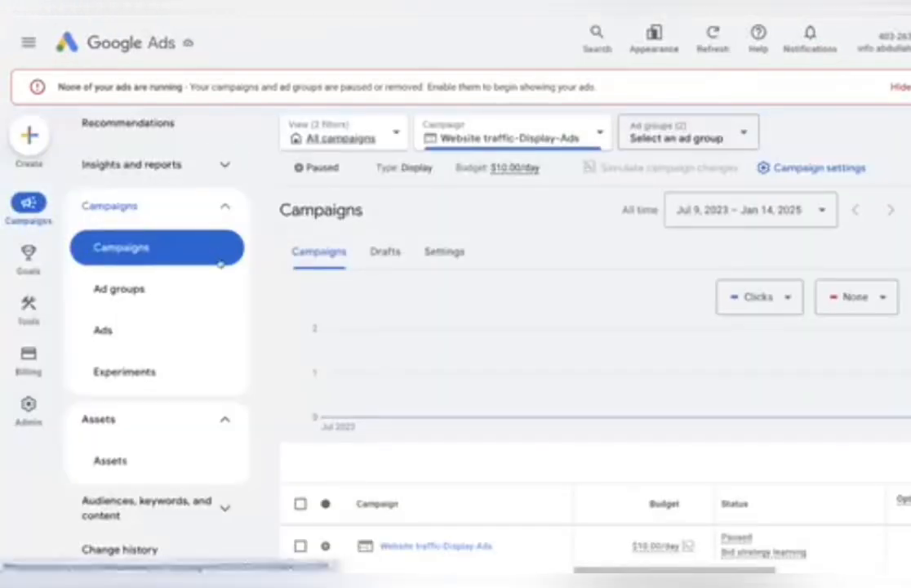
scroll(171, 189, "up", 1)
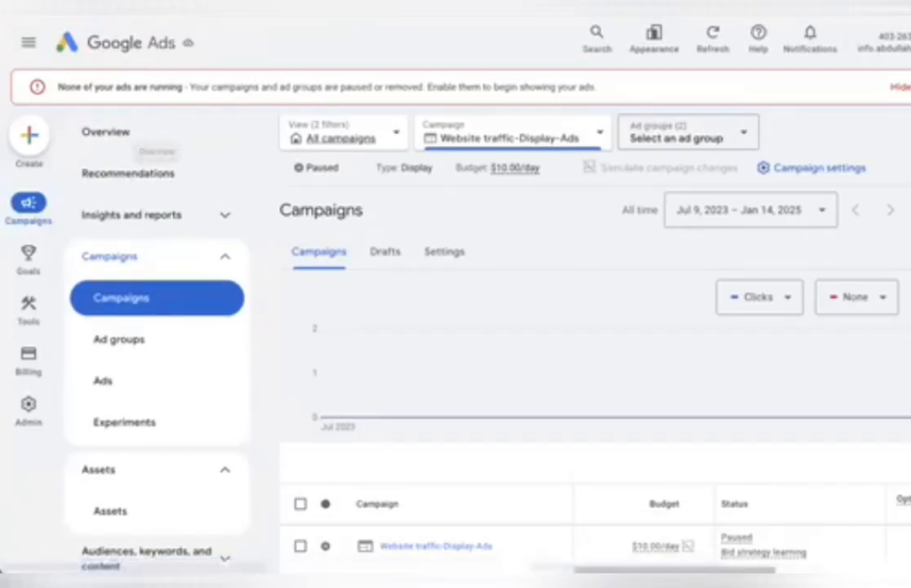
left_click(139, 133)
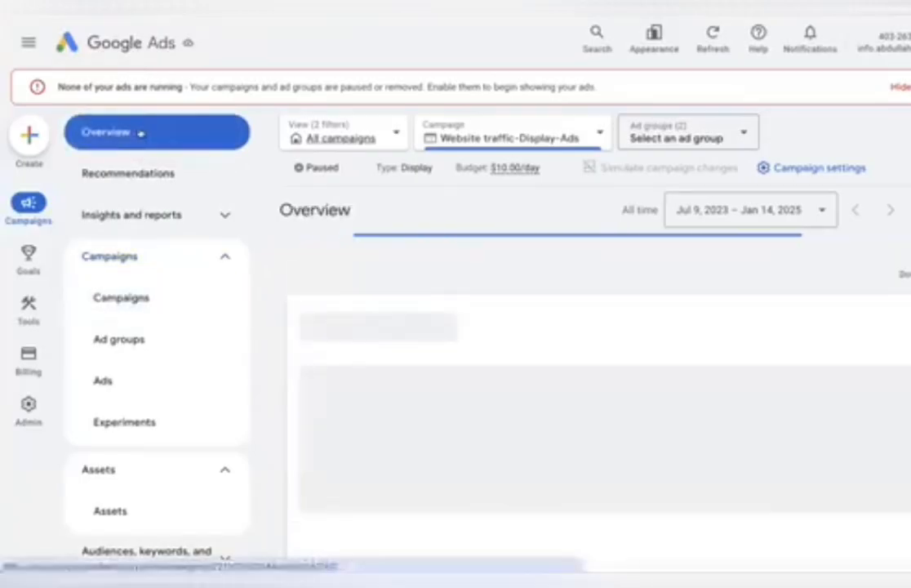
scroll(130, 245, "down", 1)
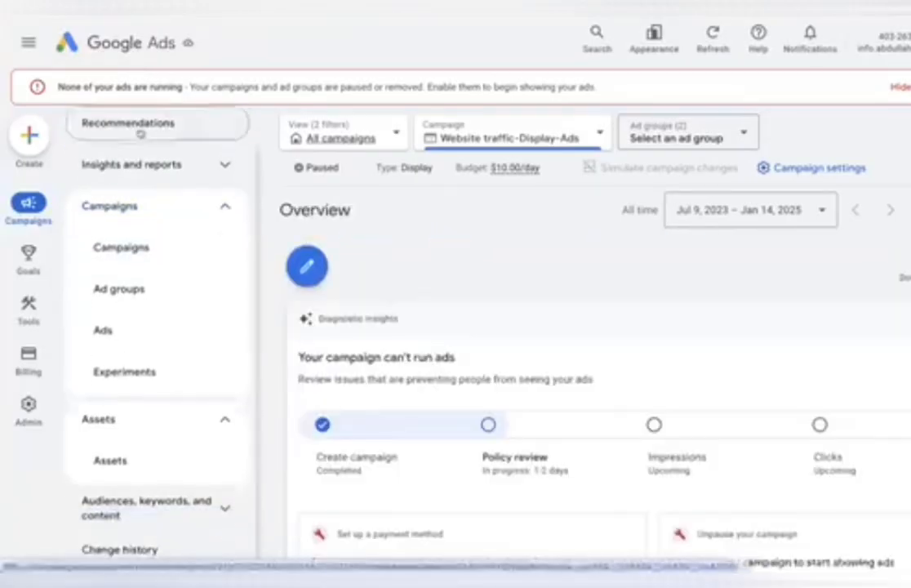
left_click(125, 275)
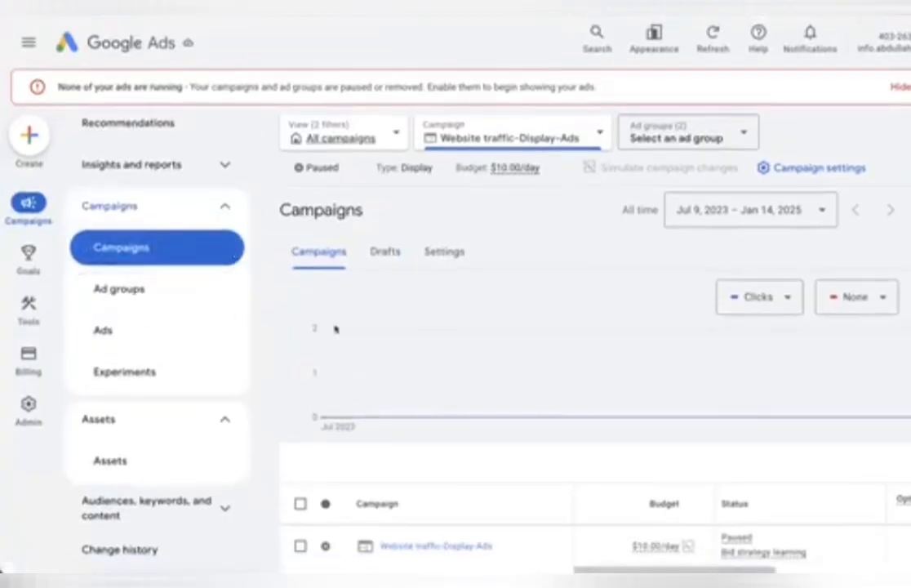
scroll(389, 441, "down", 2)
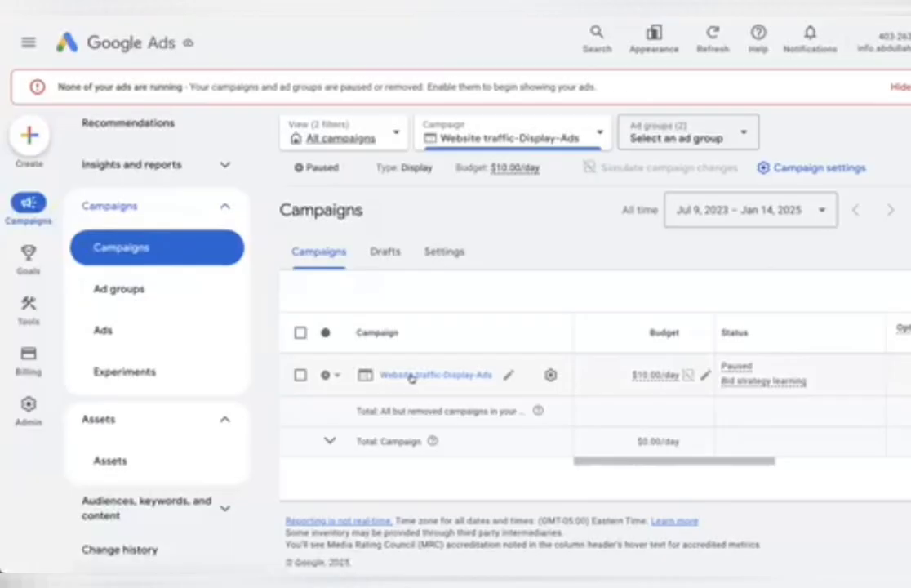
- Go through the Website traffic-Display-Ads campaign to its ads and open the Ad group 2 ad for editing
left_click(411, 378)
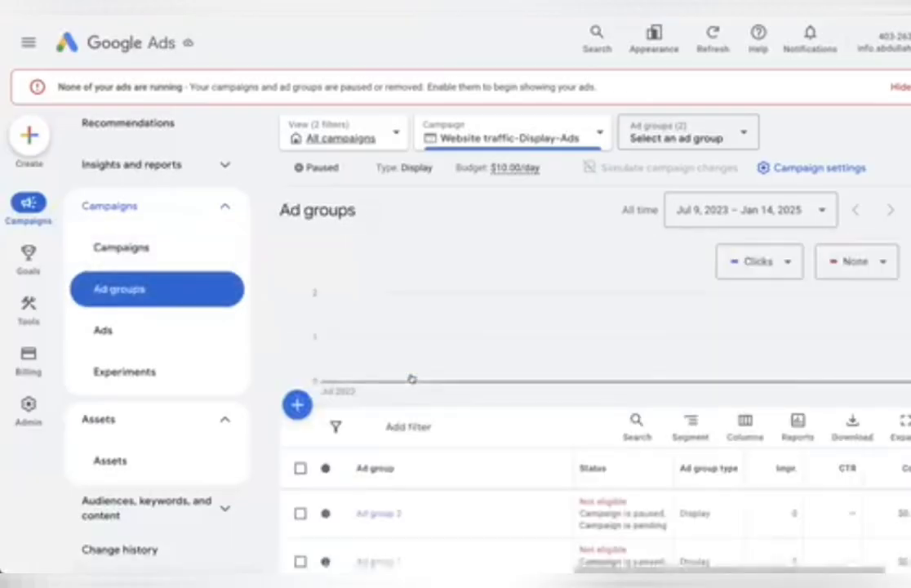
scroll(411, 380, "down", 3)
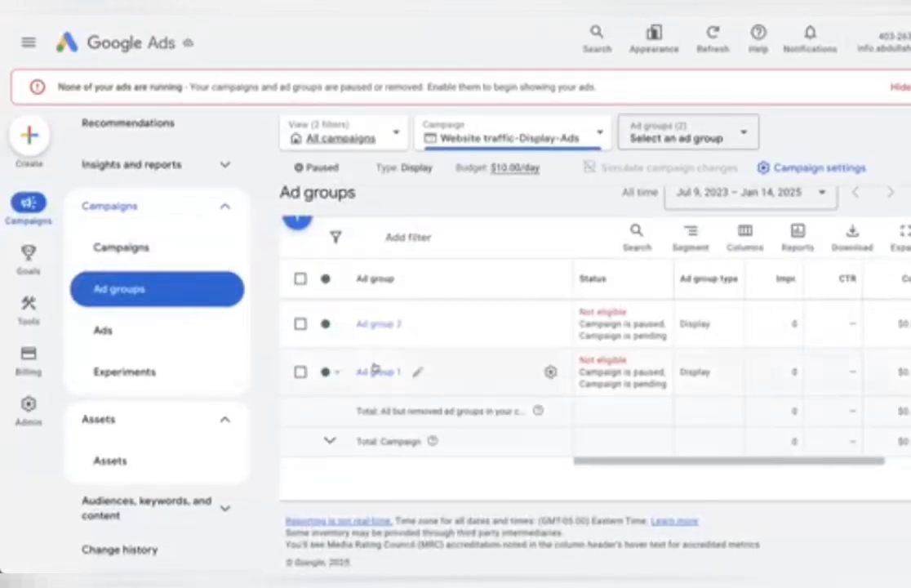
left_click(137, 320)
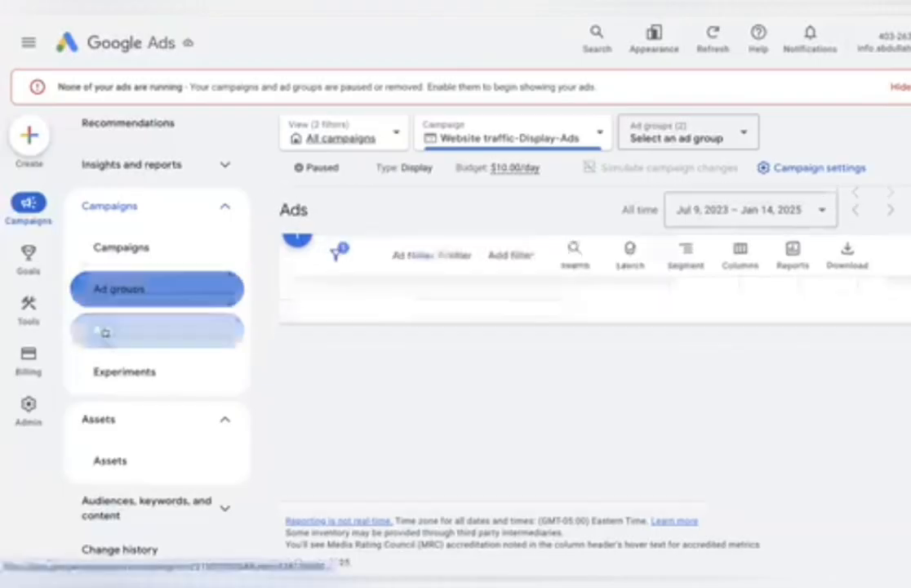
scroll(292, 400, "down", 3)
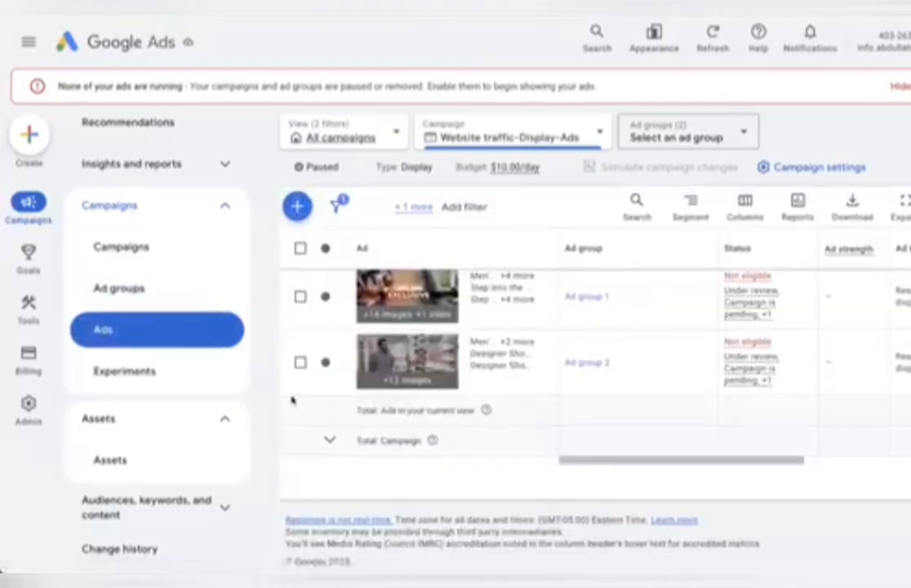
left_click(543, 360)
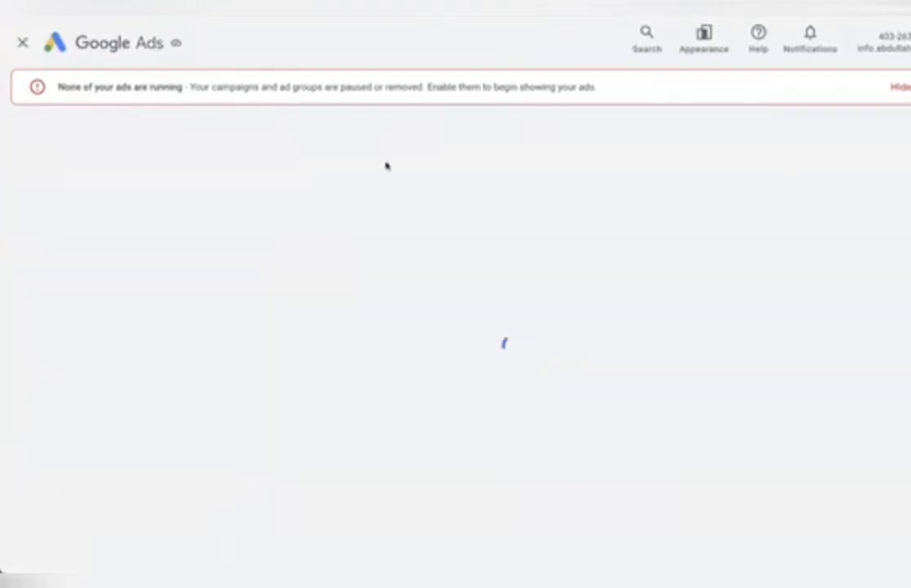
- Open the image selection of the Ad group 2 ad and search the stock images for "shoes"
scroll(333, 354, "down", 4)
scroll(333, 353, "up", 3)
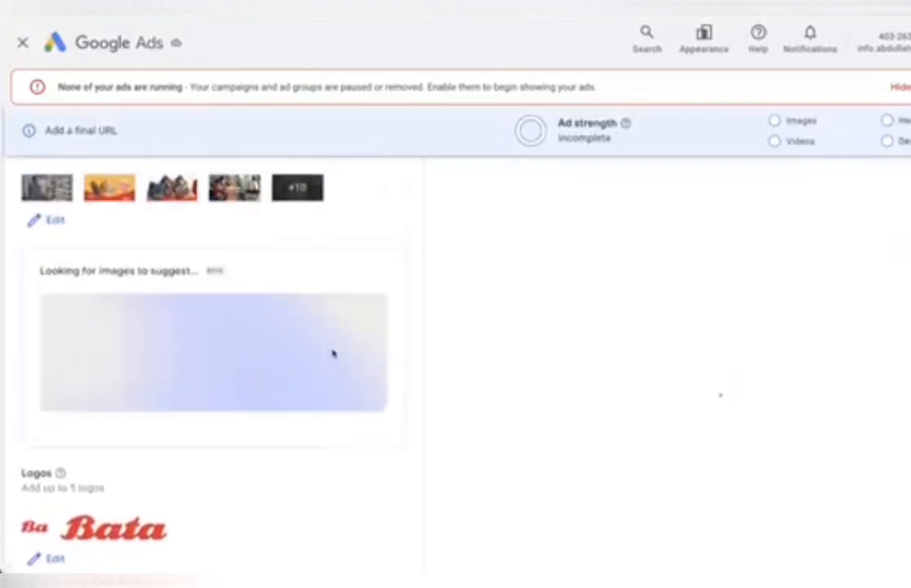
scroll(228, 378, "up", 2)
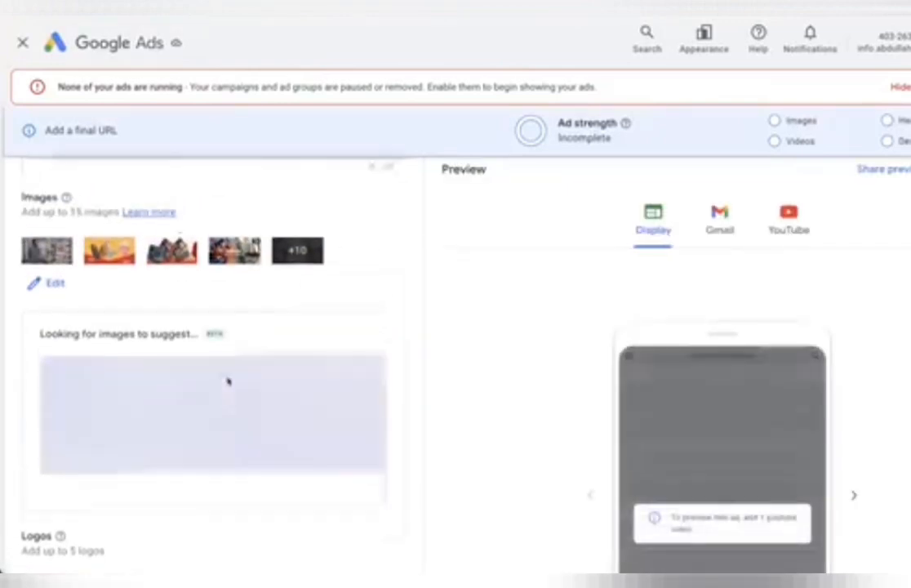
scroll(232, 296, "down", 3)
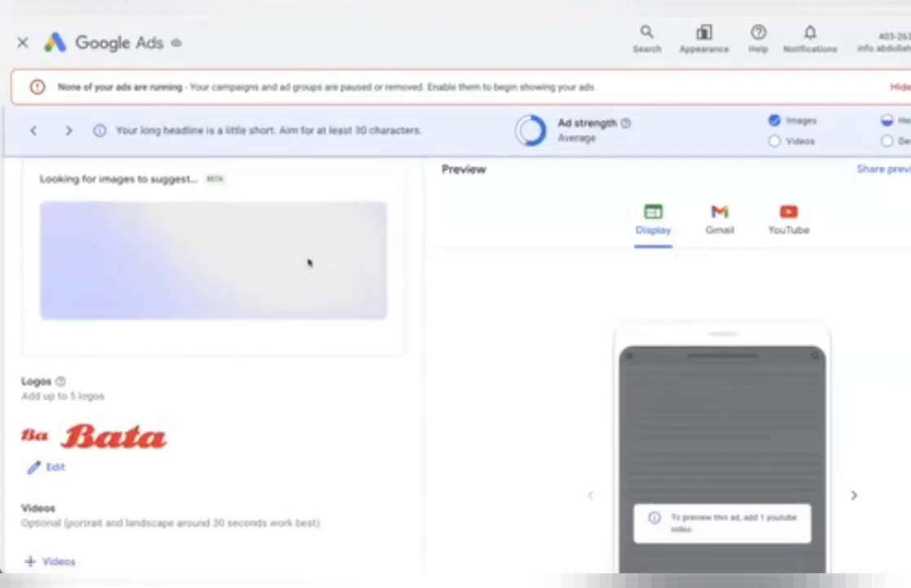
scroll(308, 262, "up", 2)
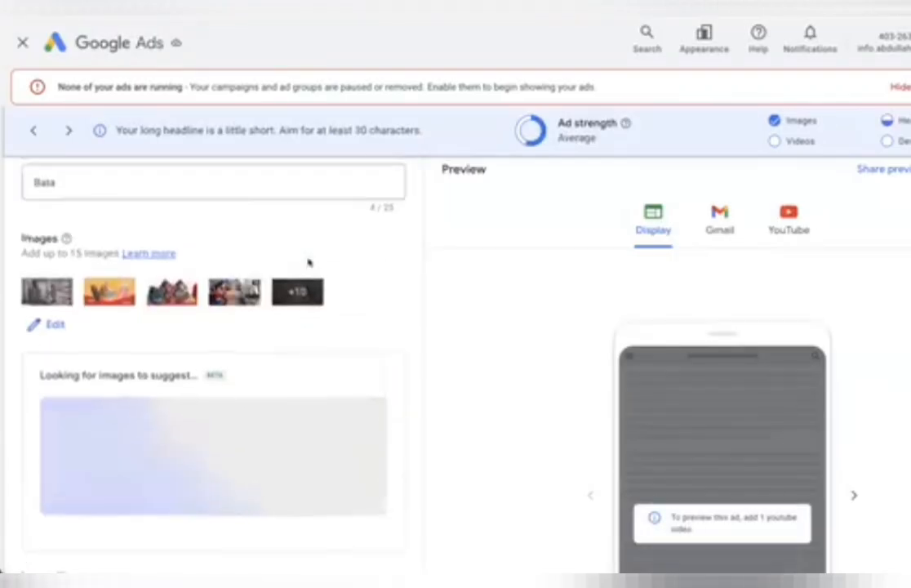
left_click(34, 326)
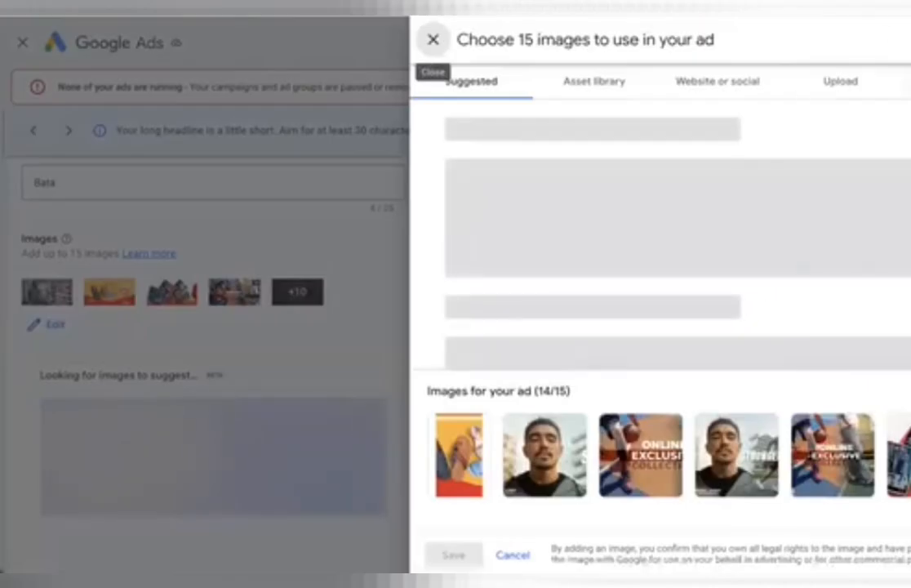
left_click(539, 191)
type("shoe")
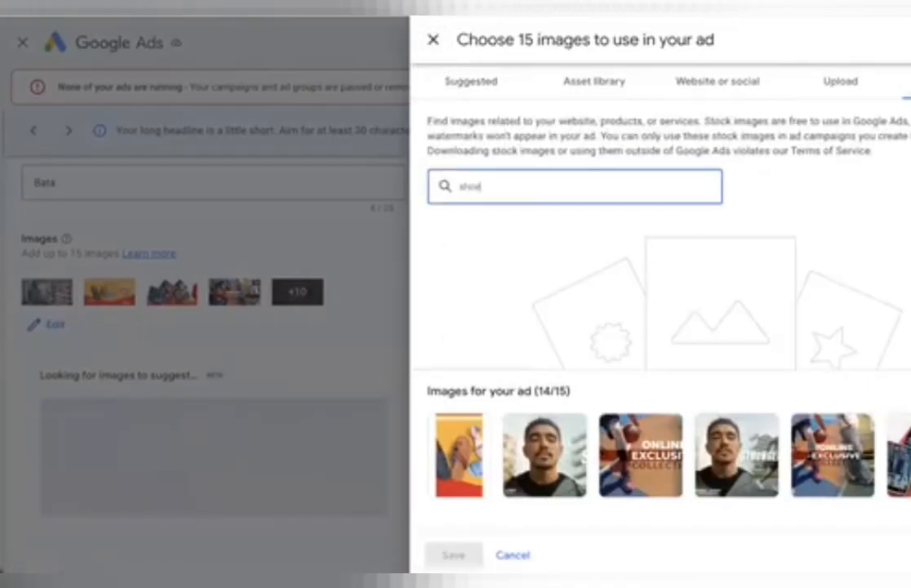
type("s")
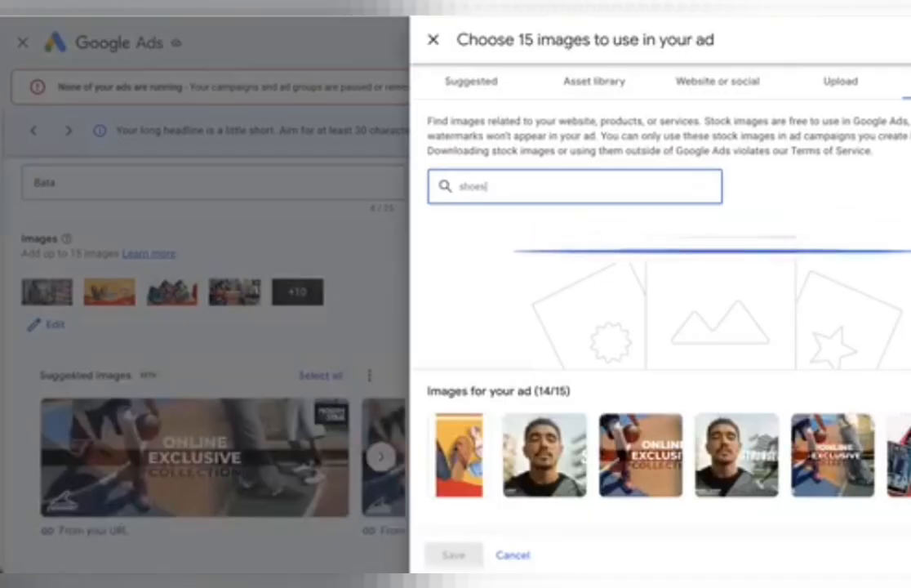
- Look through the stock images of shoes and preview the one of black boots being wiped with a yellow cloth
scroll(542, 297, "down", 3)
scroll(716, 311, "down", 4)
scroll(752, 311, "up", 4)
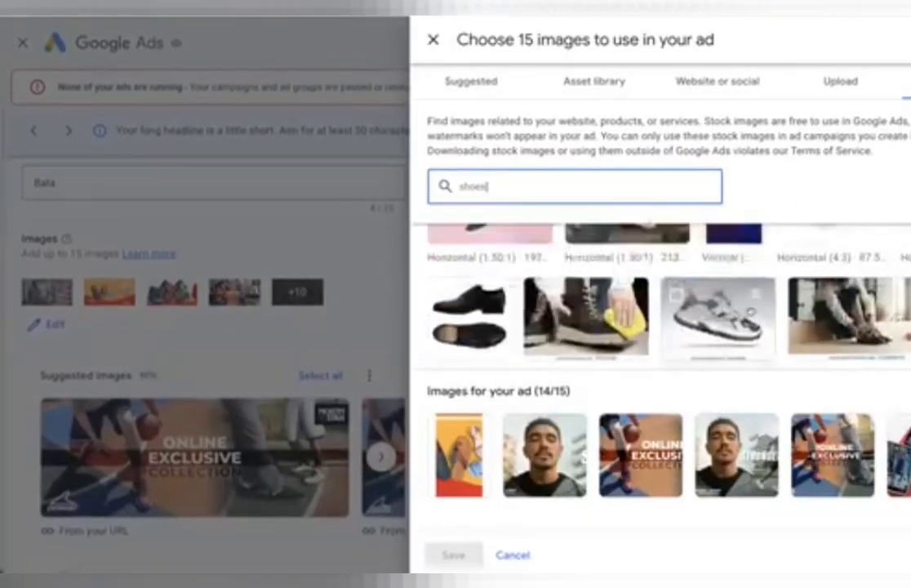
scroll(719, 319, "down", 4)
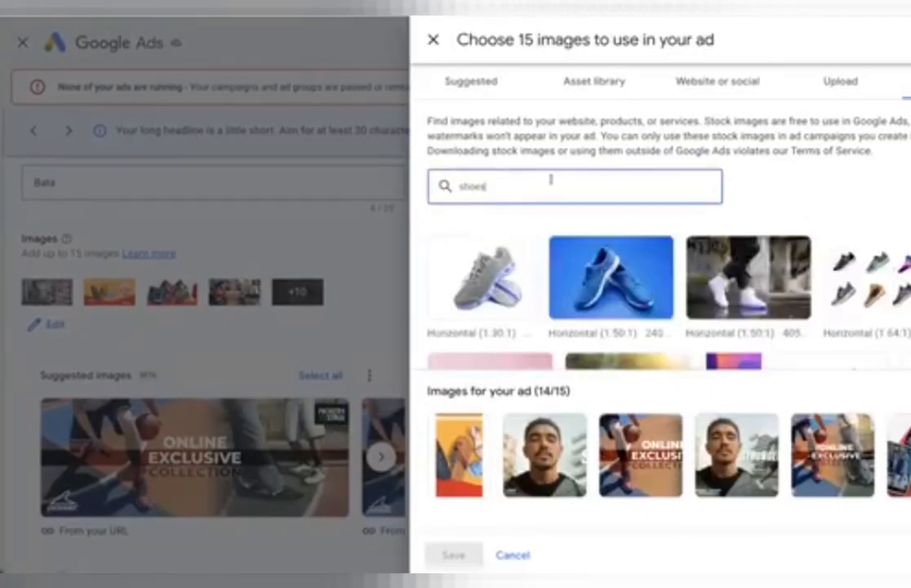
scroll(627, 296, "down", 2)
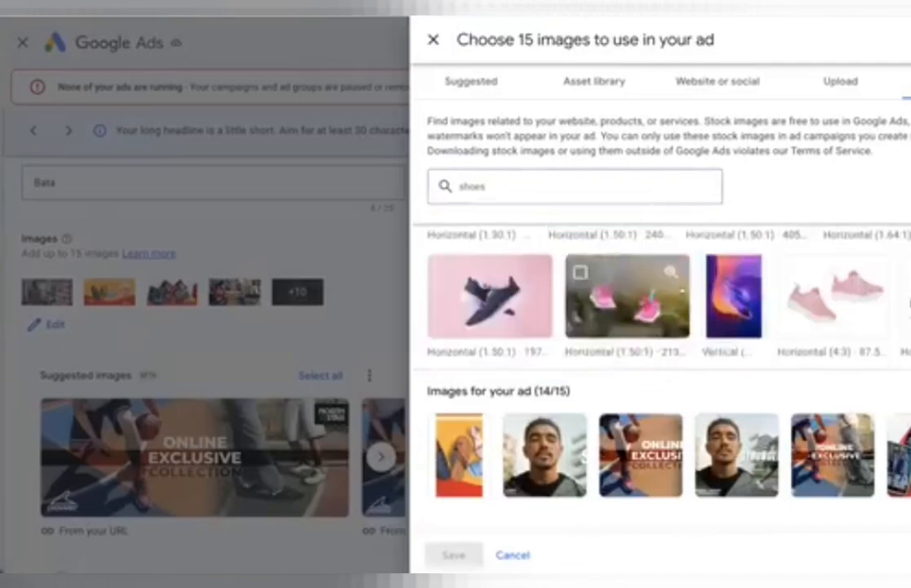
scroll(628, 296, "down", 2)
left_click(616, 317)
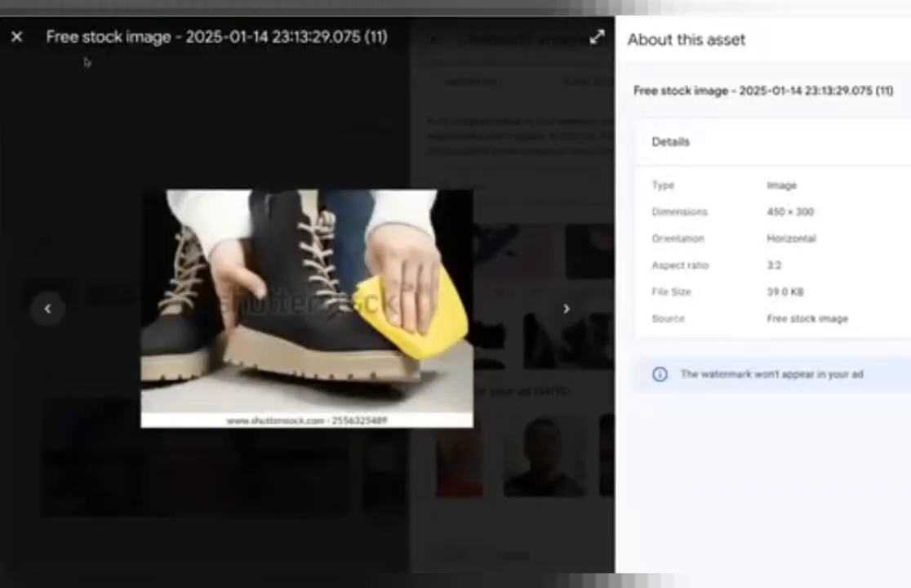
left_click(16, 36)
- View the crop options of three further stock images and return to the image results each time
scroll(435, 214, "down", 3)
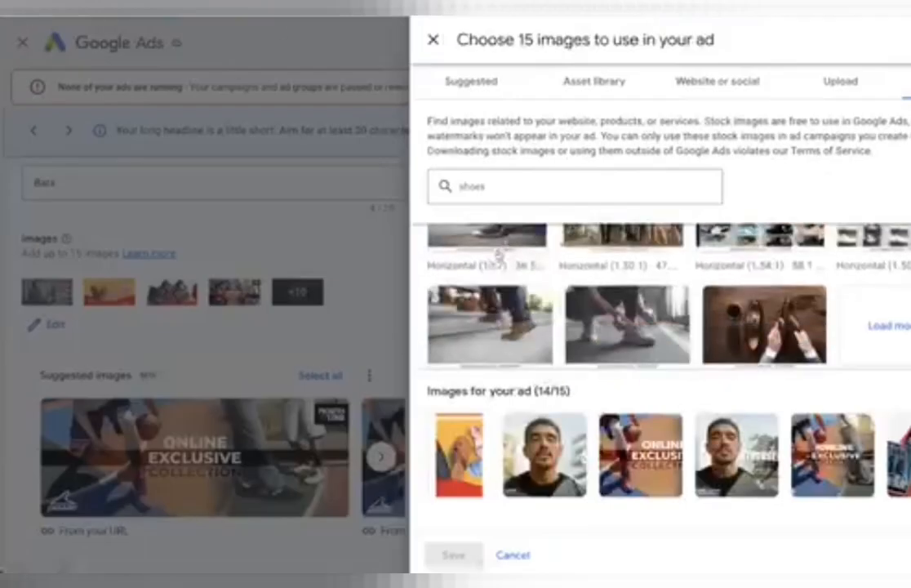
left_click(490, 324)
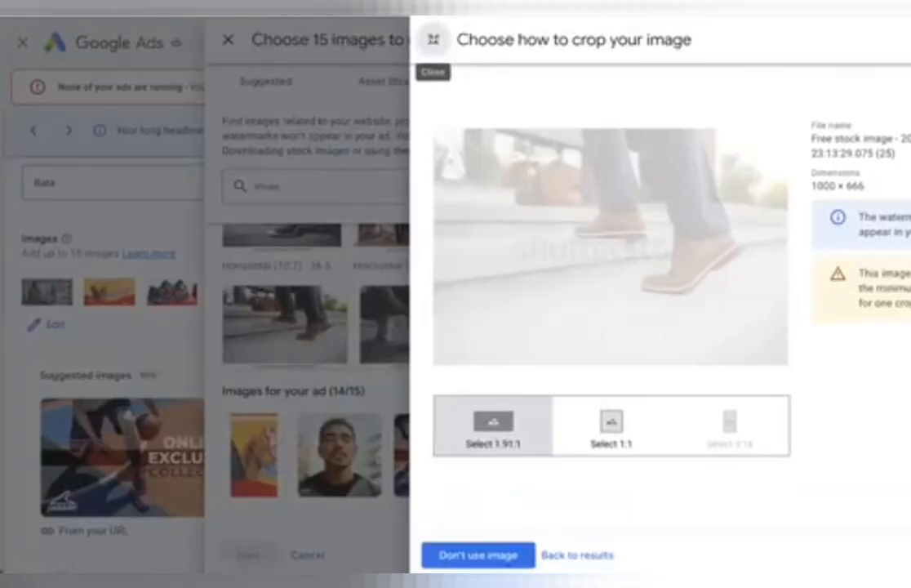
left_click(432, 37)
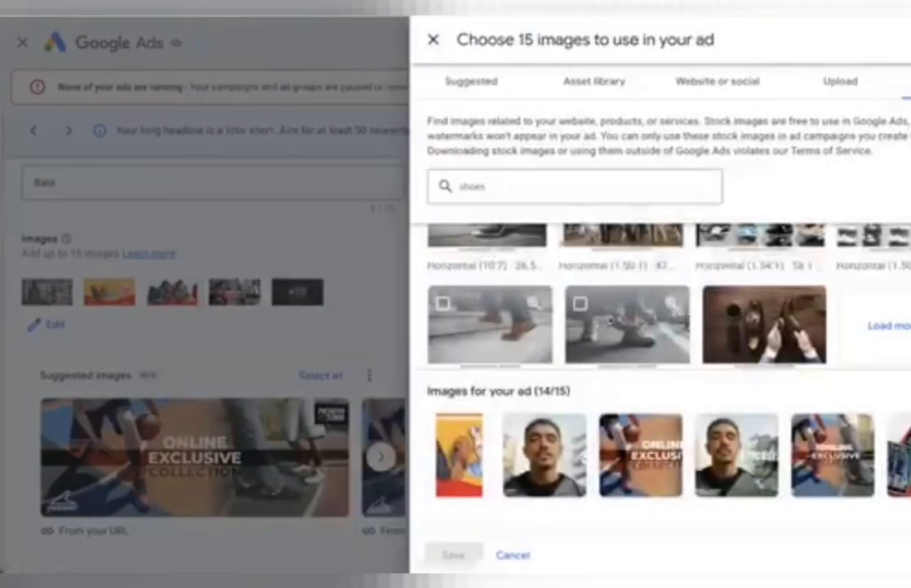
left_click(611, 320)
left_click(433, 39)
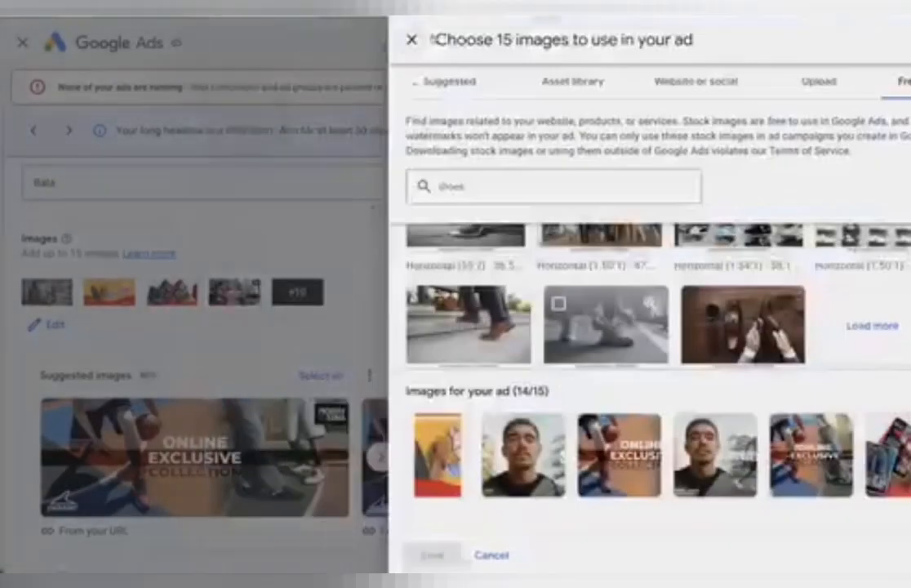
left_click(575, 258)
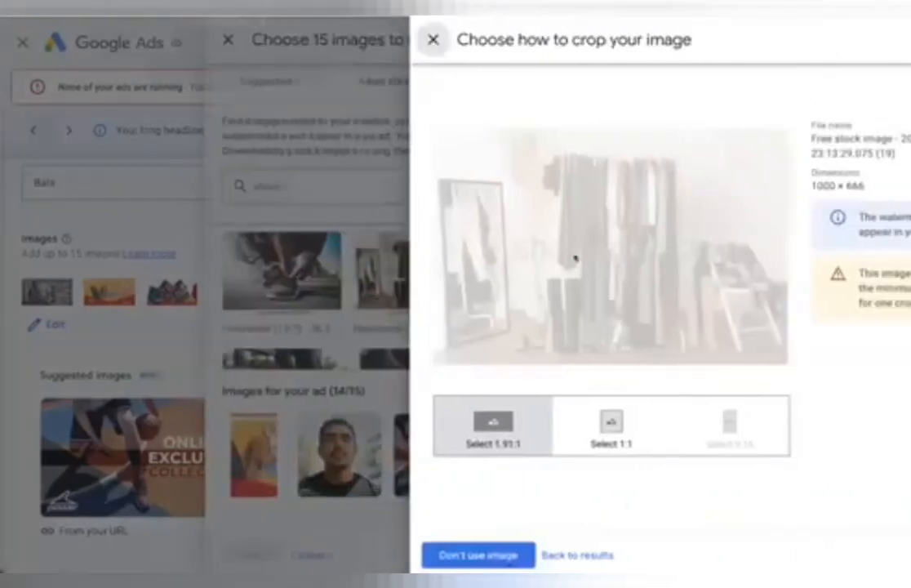
left_click(431, 38)
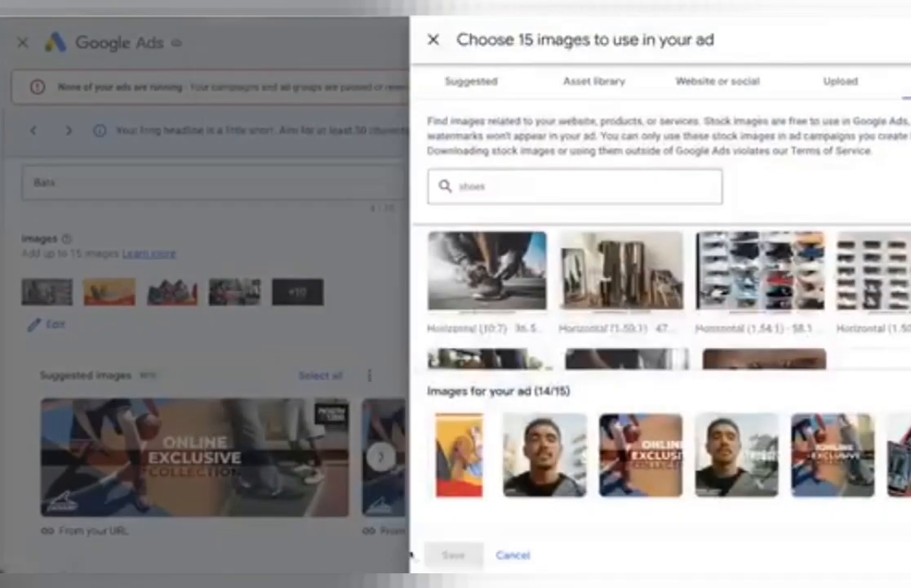
- Close the image selection without saving, leave the ad editor and go to the account's Overview page
left_click(433, 39)
scroll(473, 378, "up", 3)
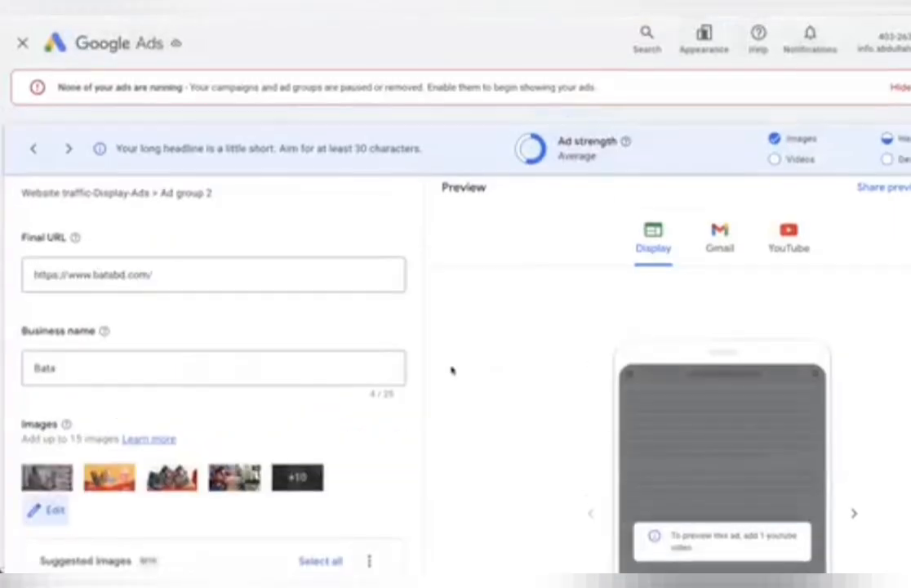
left_click(83, 47)
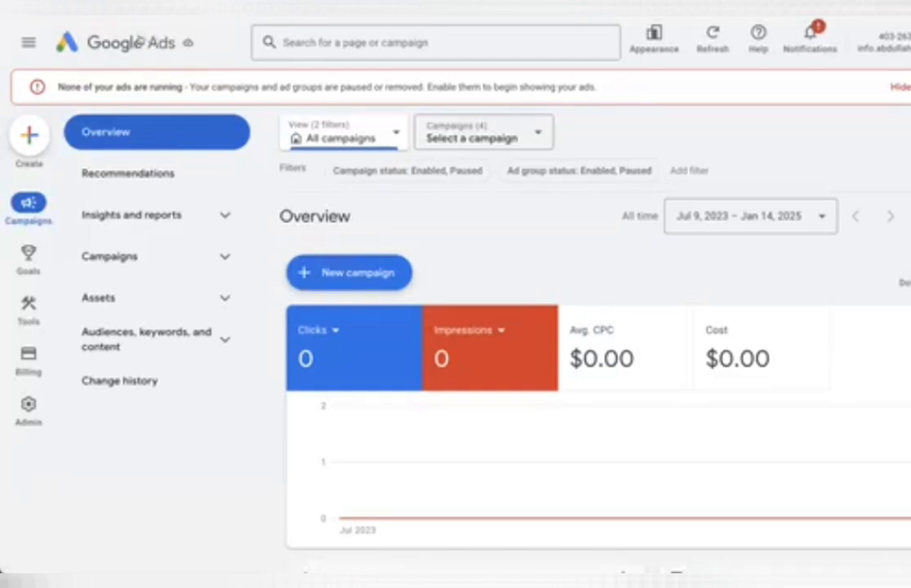
scroll(621, 318, "down", 5)
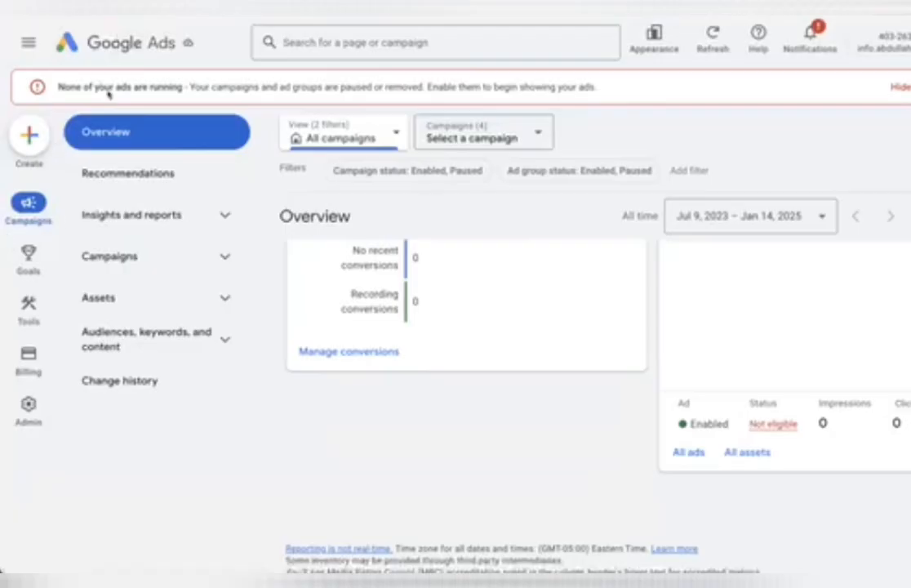
- View the objective choices for a new campaign and return to the account's Overview page
left_click(31, 139)
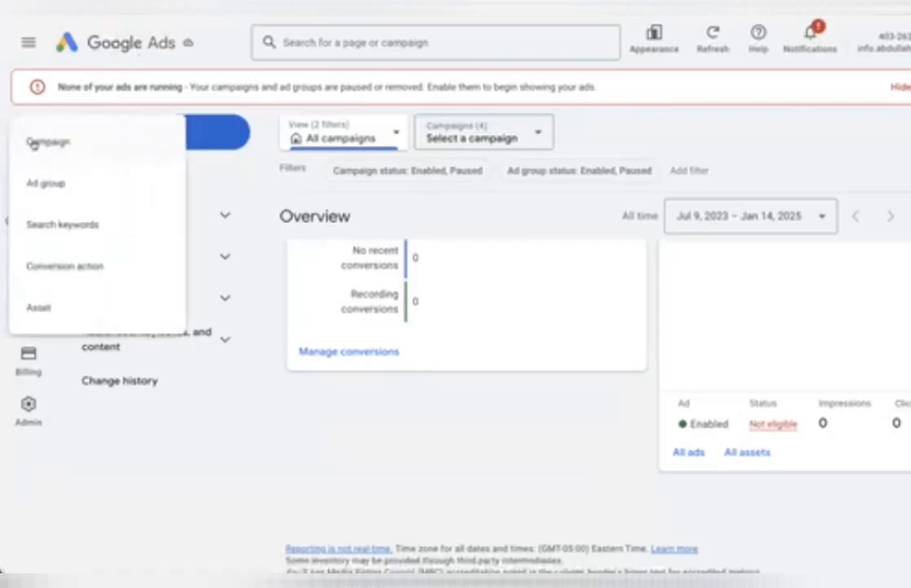
left_click(112, 142)
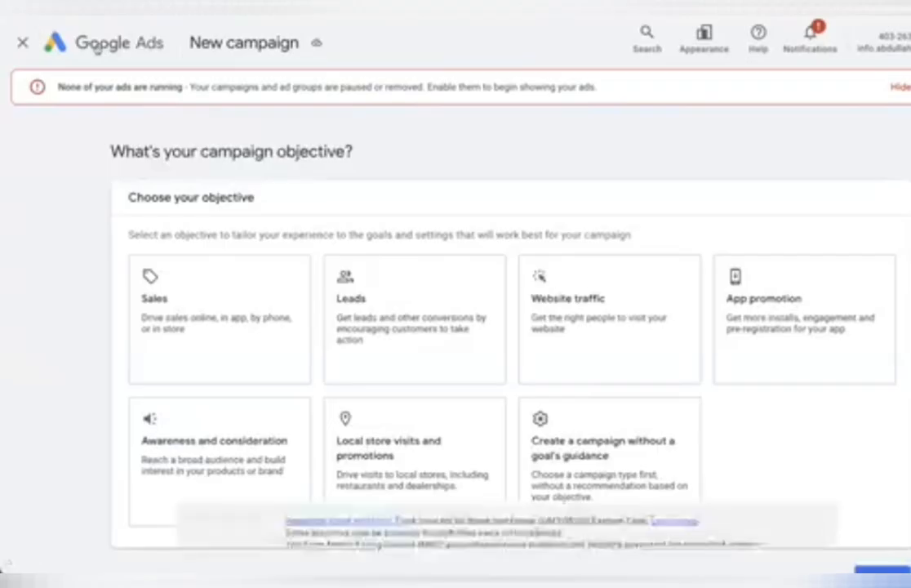
left_click(96, 46)
- Check the account's notifications and close them again
left_click(801, 49)
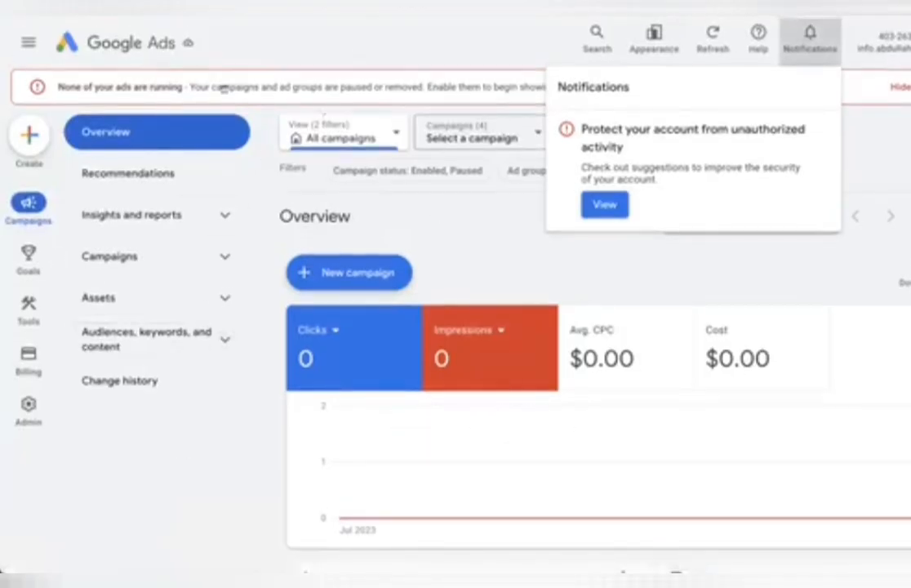
left_click(415, 69)
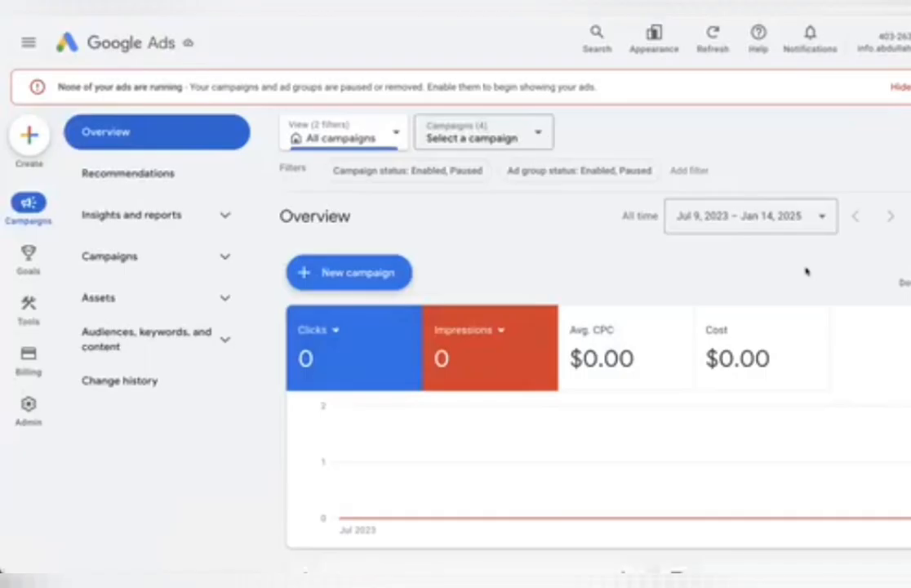
left_click(908, 41)
left_click(908, 41)
- Look through the rest of the account's Overview page and toggle the visibility of the page navigation
scroll(671, 115, "down", 1)
scroll(384, 413, "down", 5)
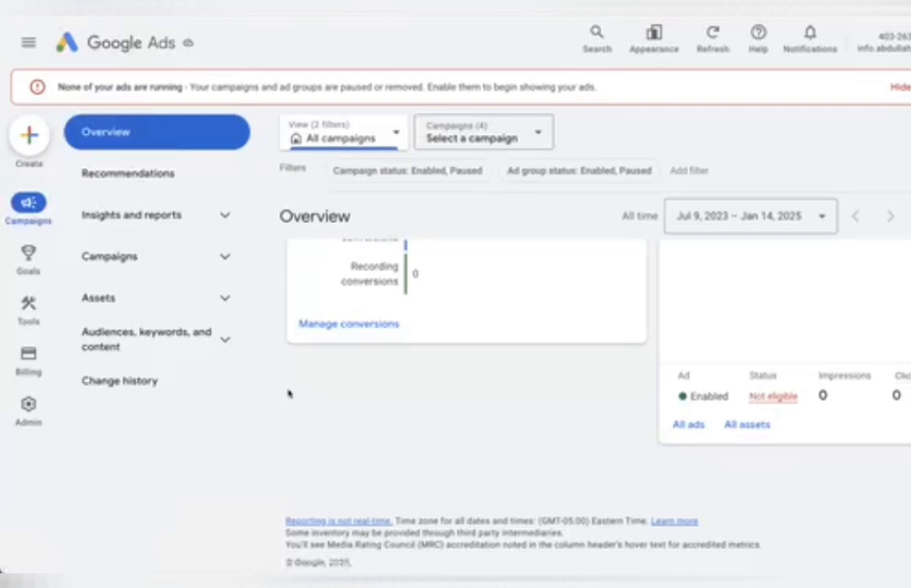
left_click(15, 38)
left_click(24, 44)
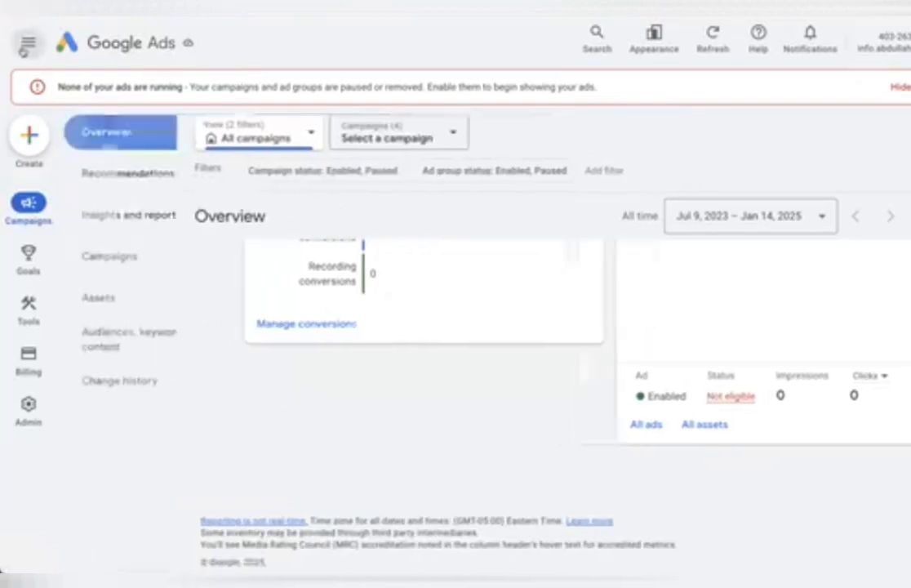